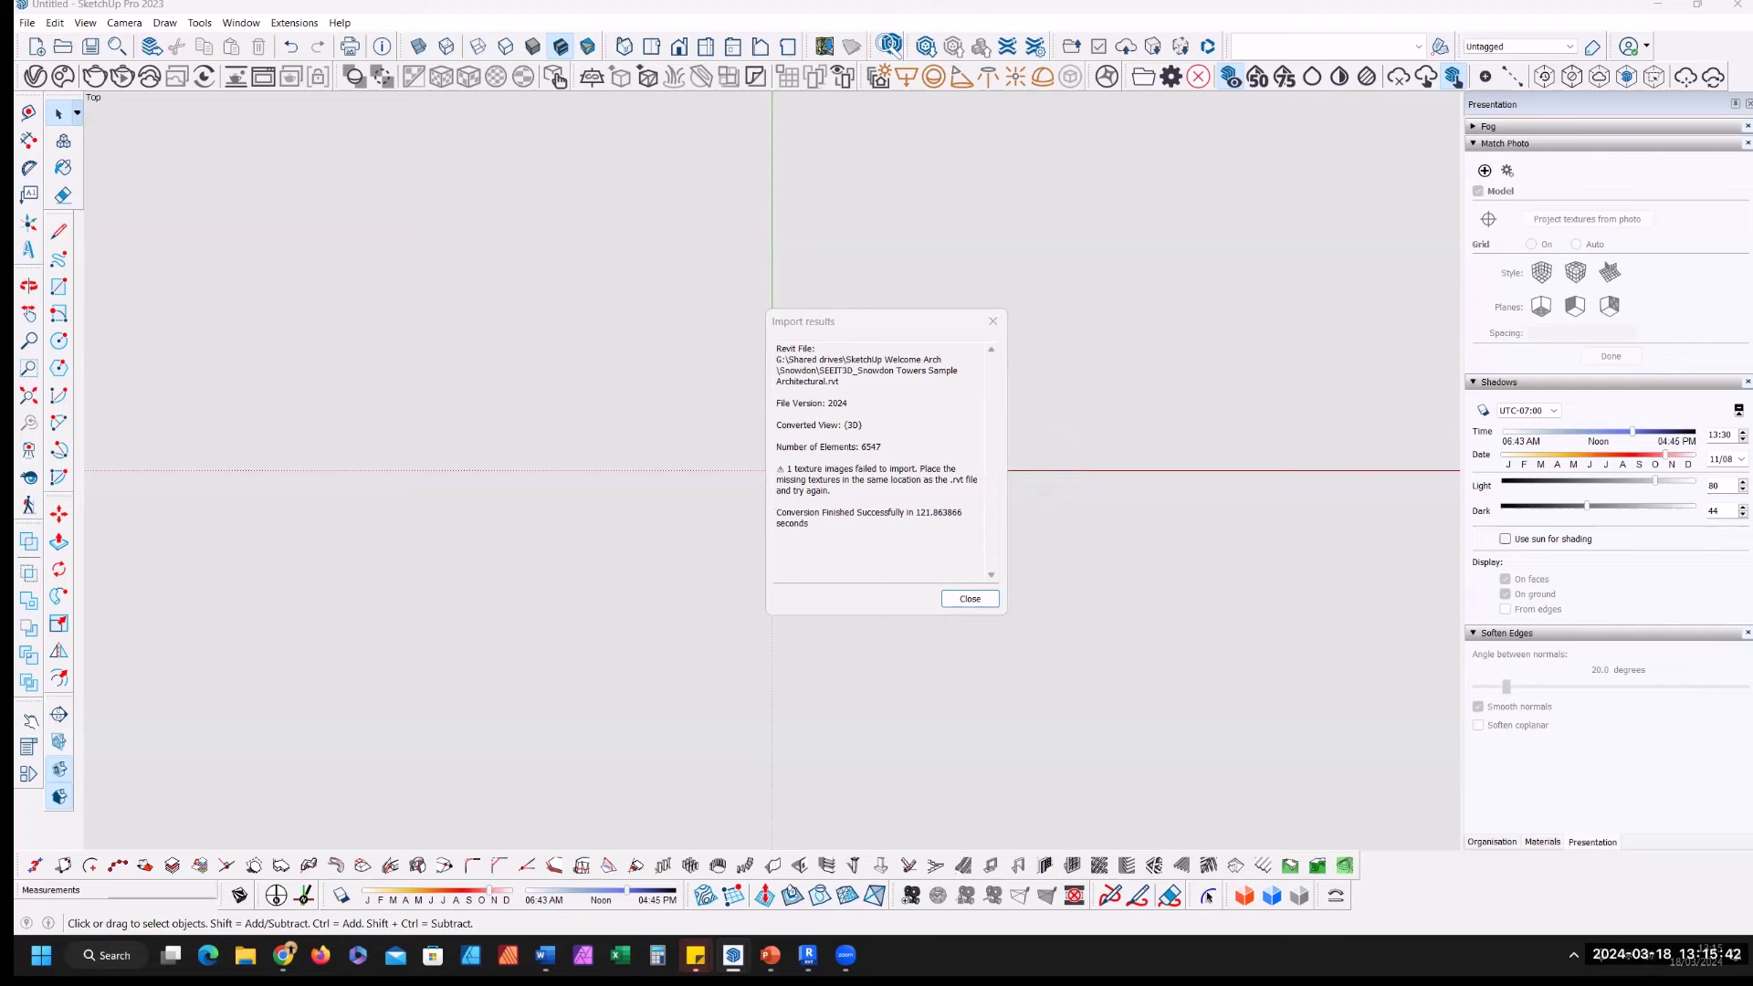
# Step: Close the Revit import results and look over the imported Snowdon Towers model in perspective
pyautogui.click(959, 601)
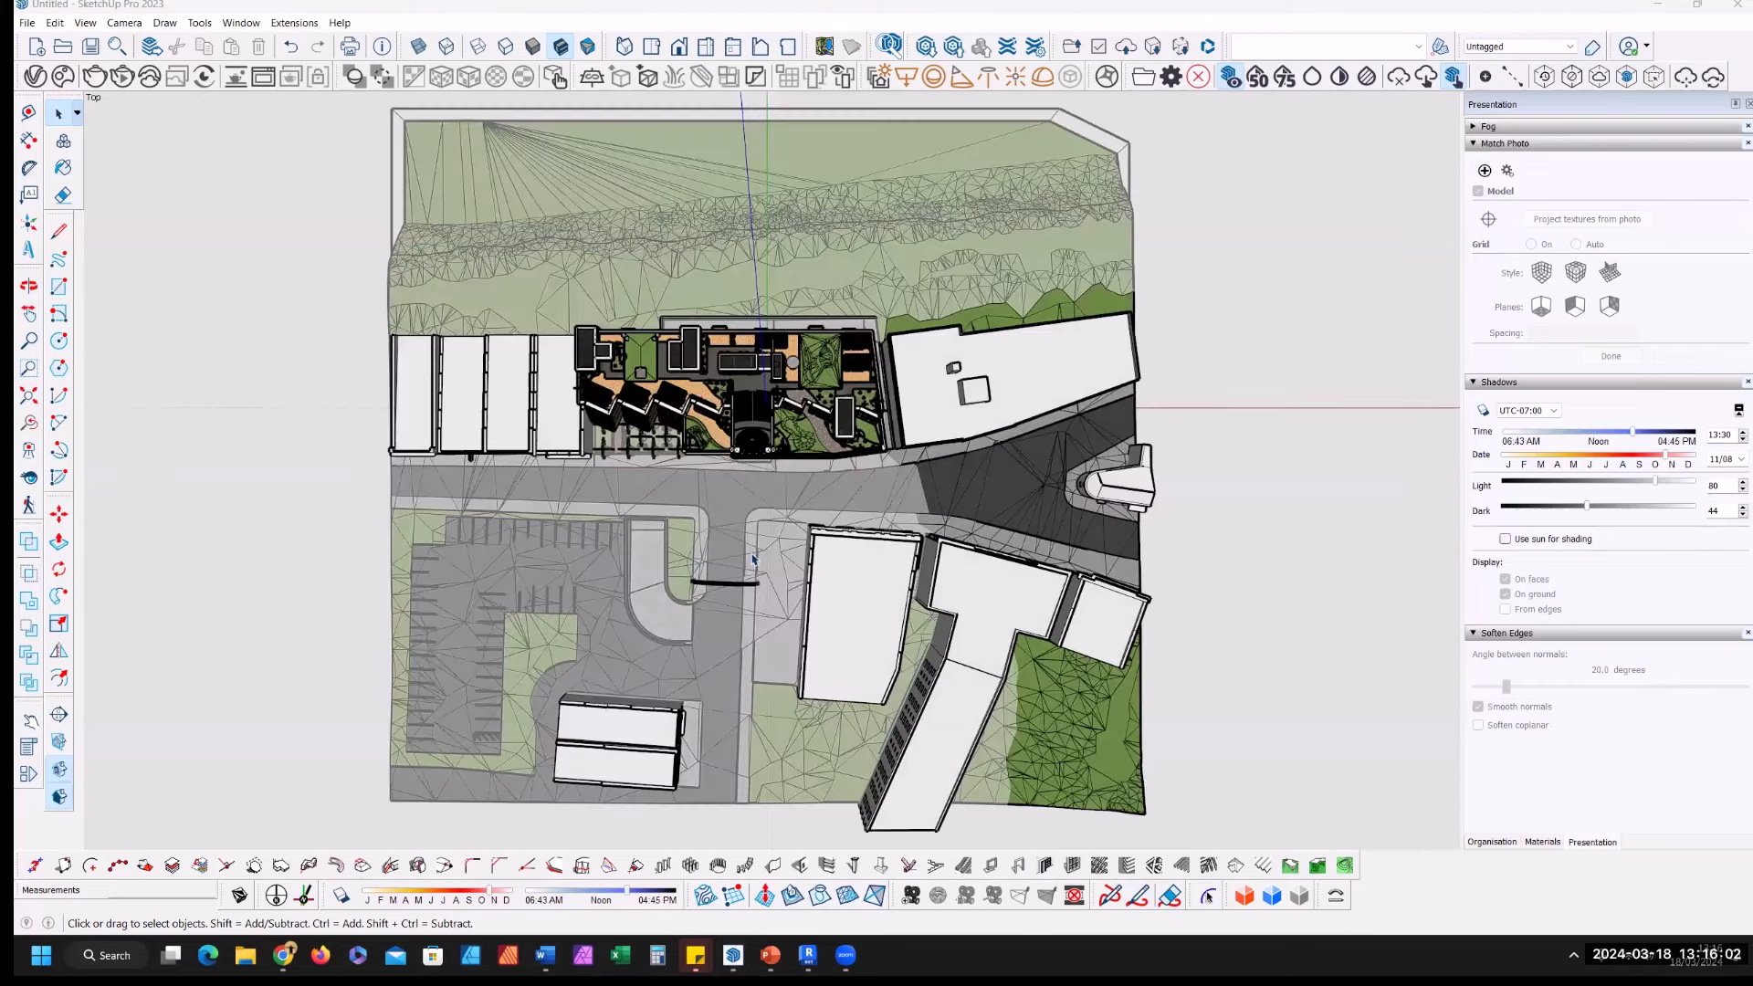
pyautogui.moveTo(1027, 274); pyautogui.dragTo(763, 489, button='middle')
pyautogui.scroll(6, 763, 489)
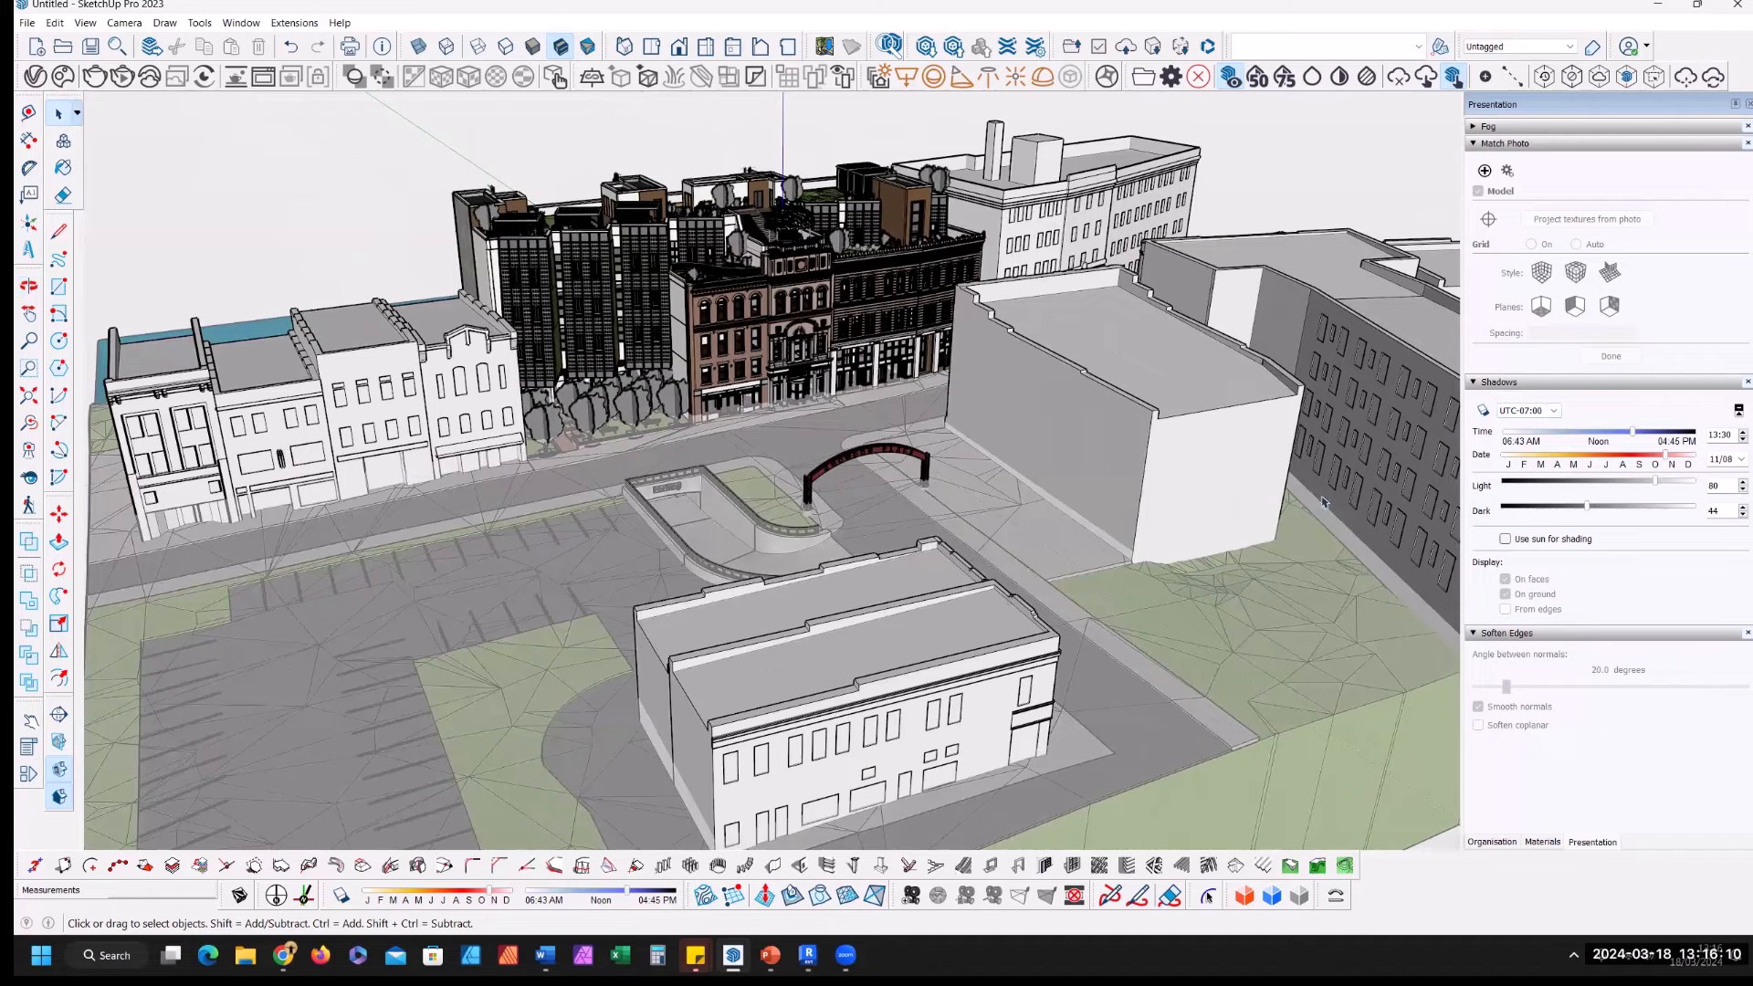
pyautogui.moveTo(1283, 480); pyautogui.dragTo(1224, 466, button='middle')
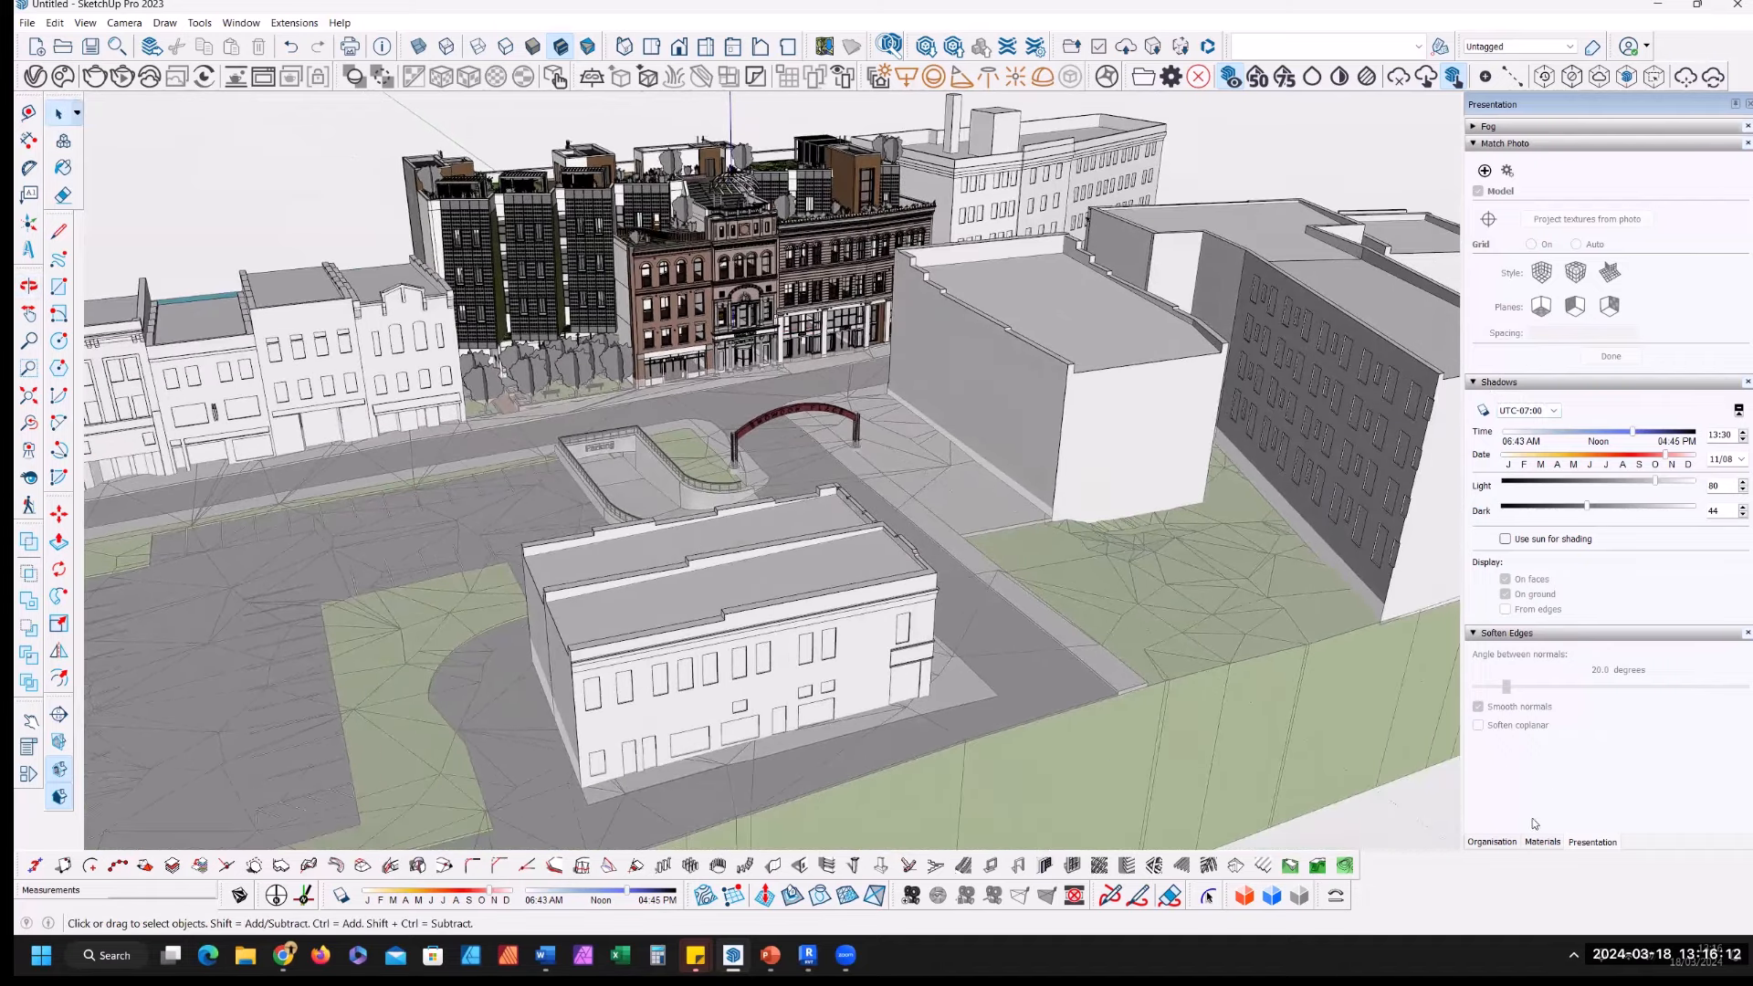
# Step: Apply the in-model style Construction Documentation Style - Profiles 1 with a white background
pyautogui.click(1490, 842)
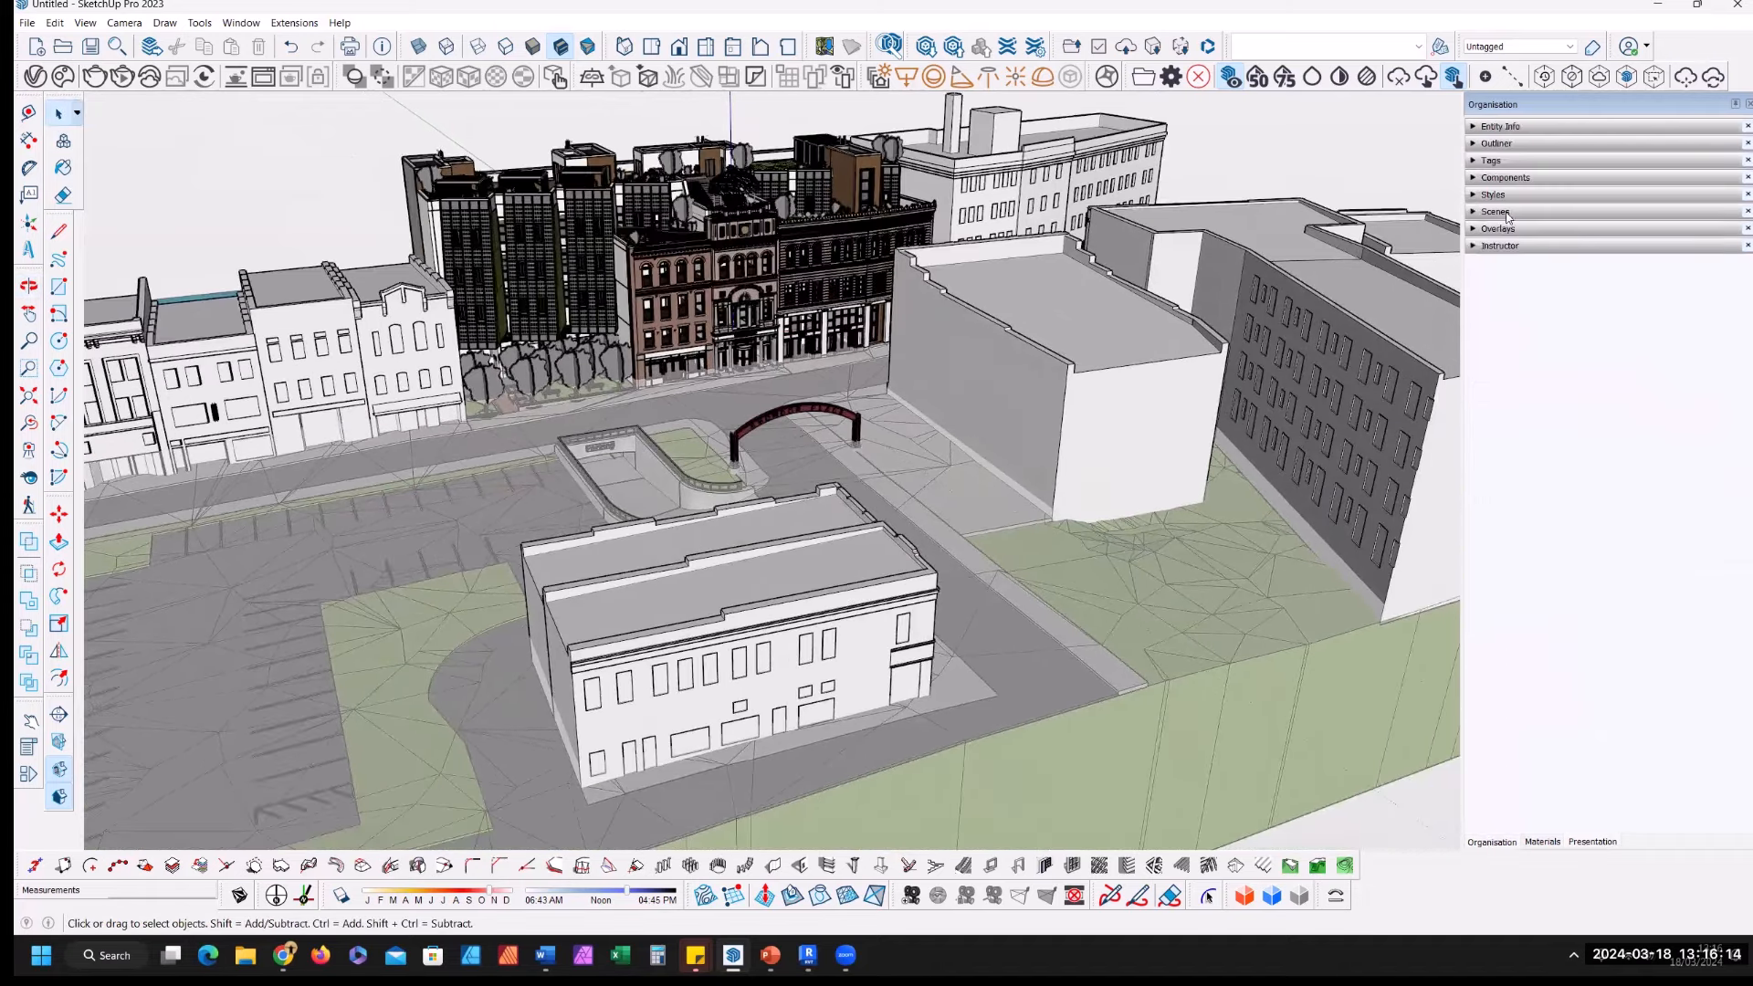
pyautogui.click(1491, 195)
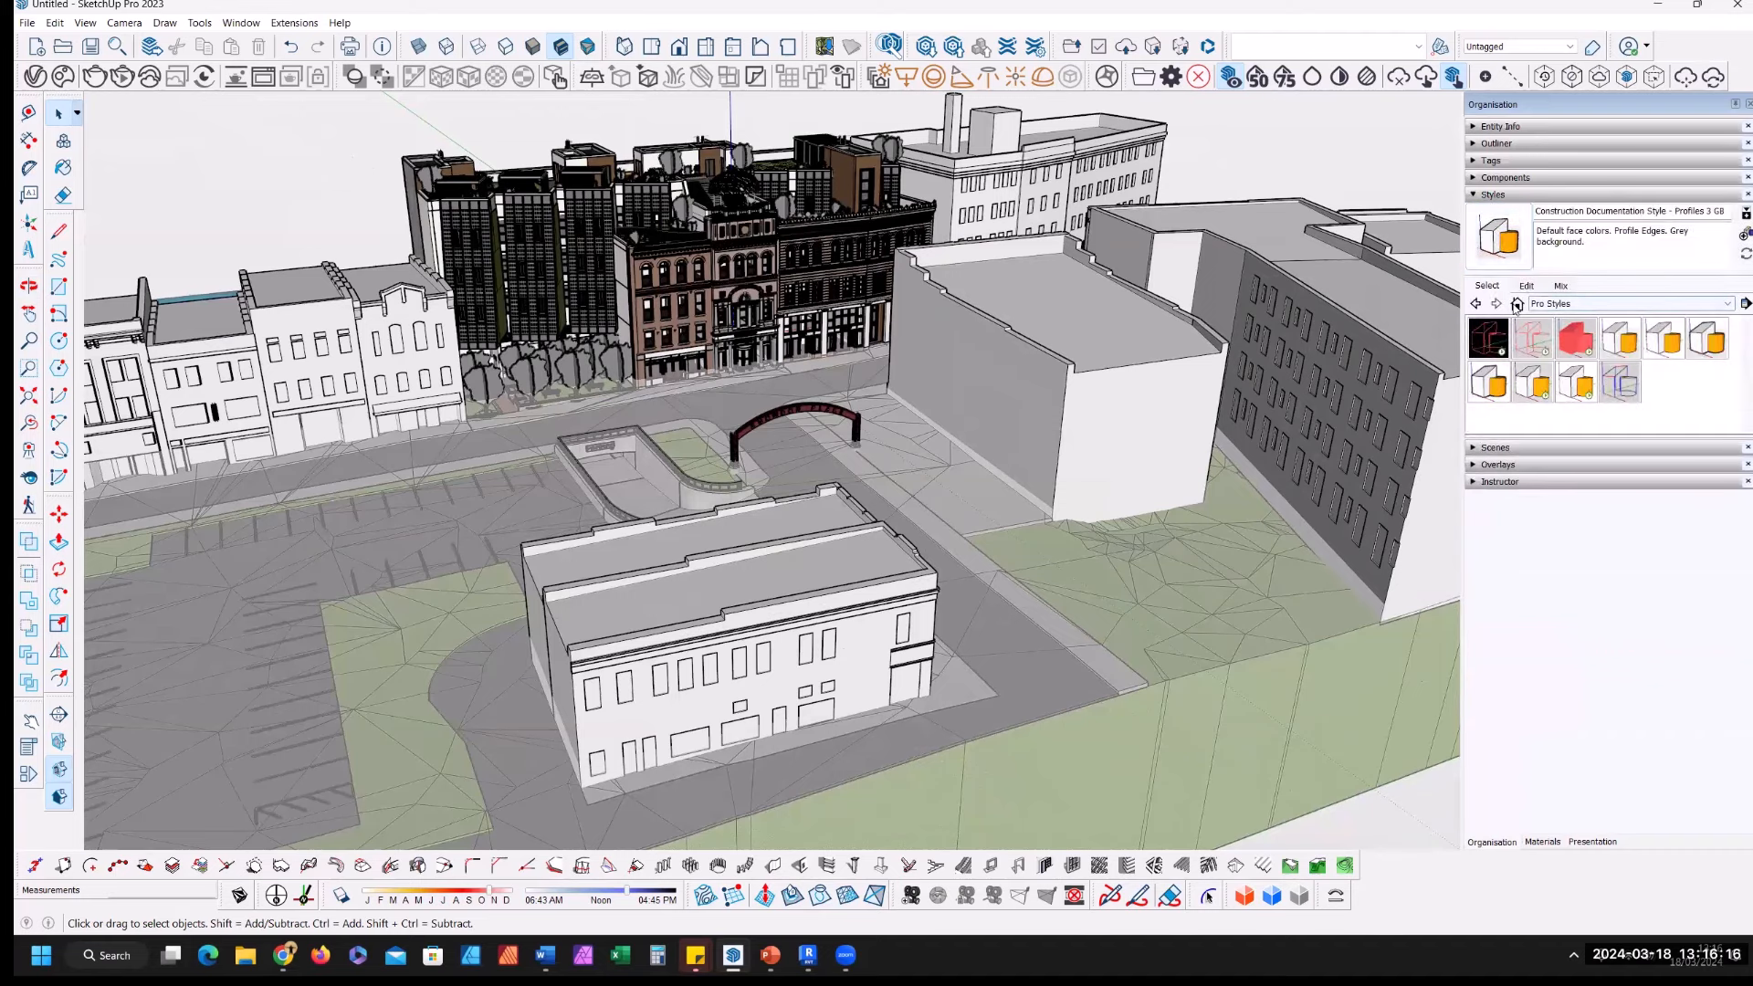
pyautogui.click(1519, 306)
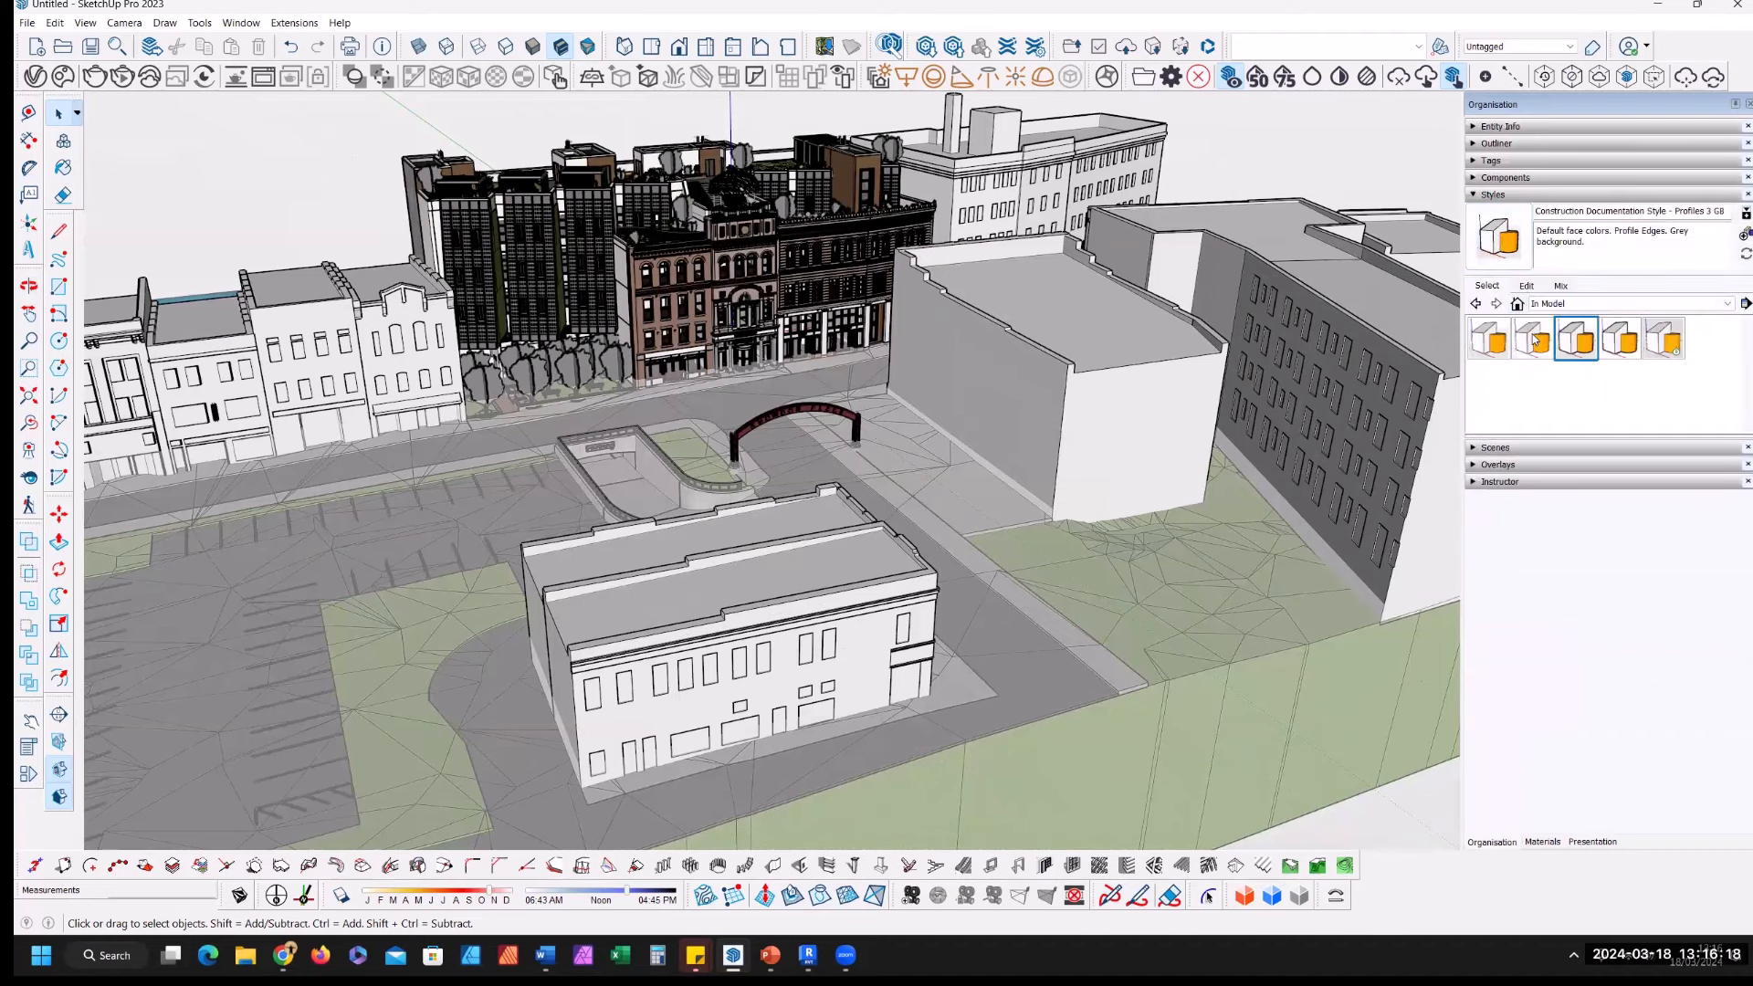
pyautogui.click(1535, 340)
pyautogui.moveTo(1115, 512); pyautogui.dragTo(1488, 172, button='middle')
# Step: Expand and enlarge the Outliner, and examine the hierarchy of the imported model down to its level and roof section planes
pyautogui.click(1474, 145)
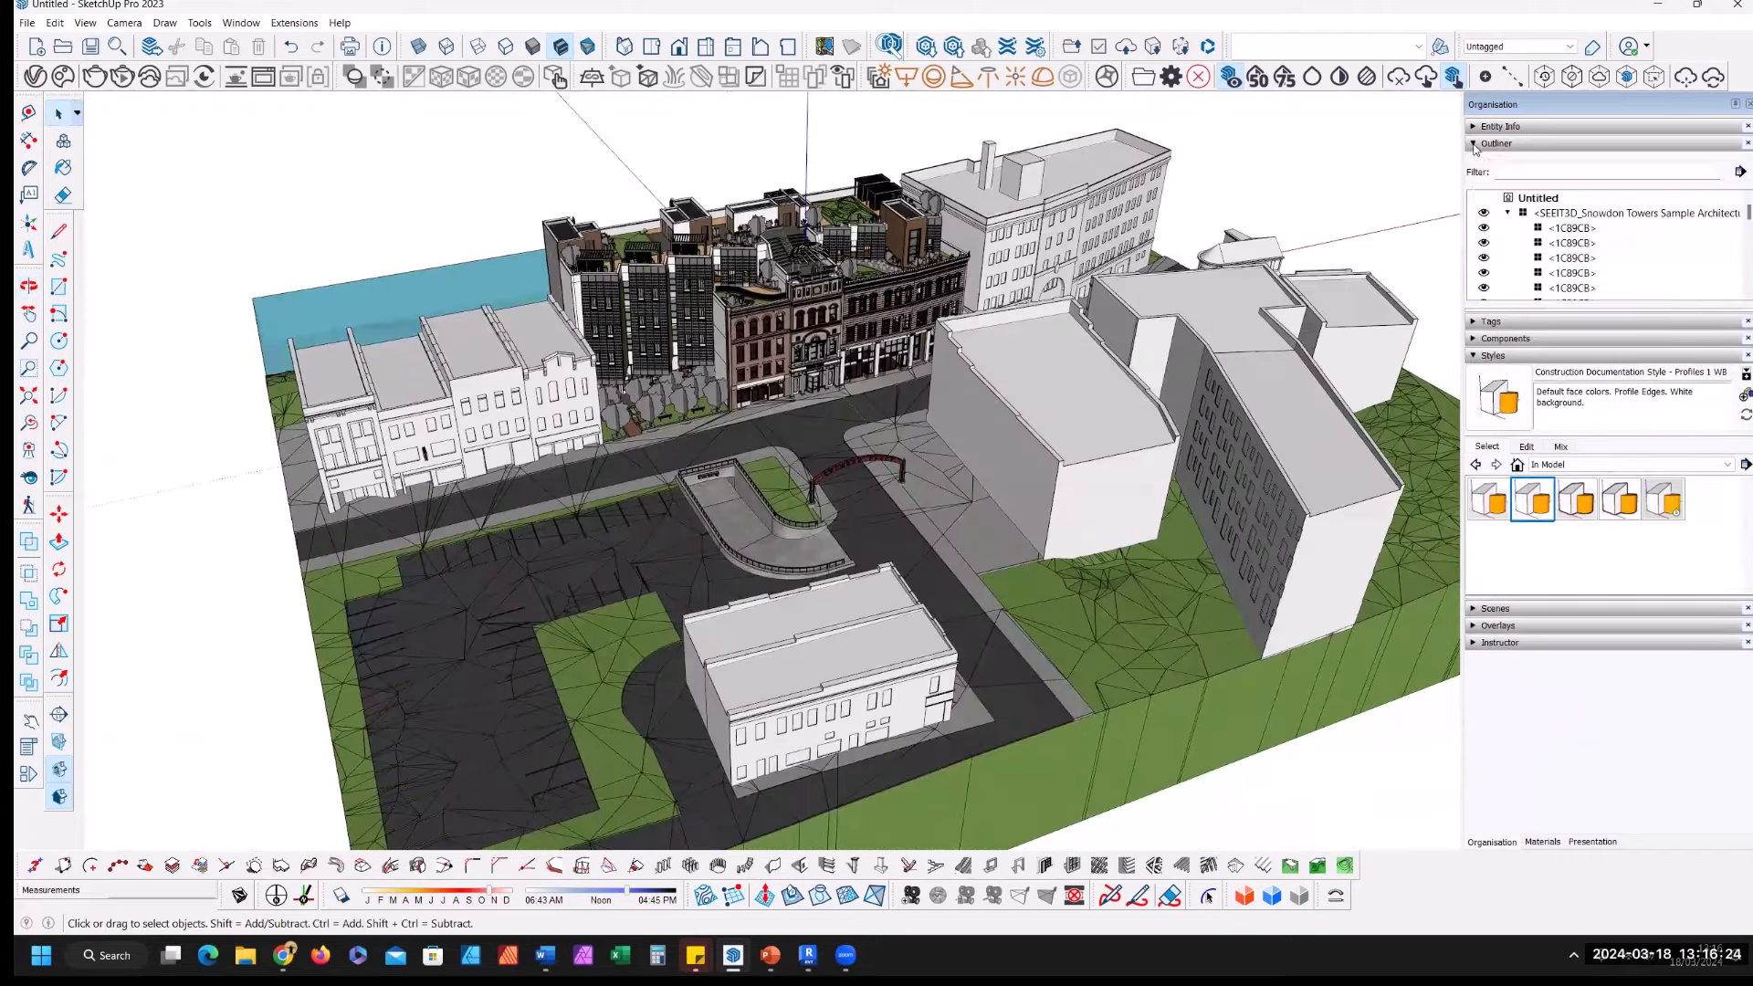
pyautogui.moveTo(1555, 316); pyautogui.dragTo(1557, 535)
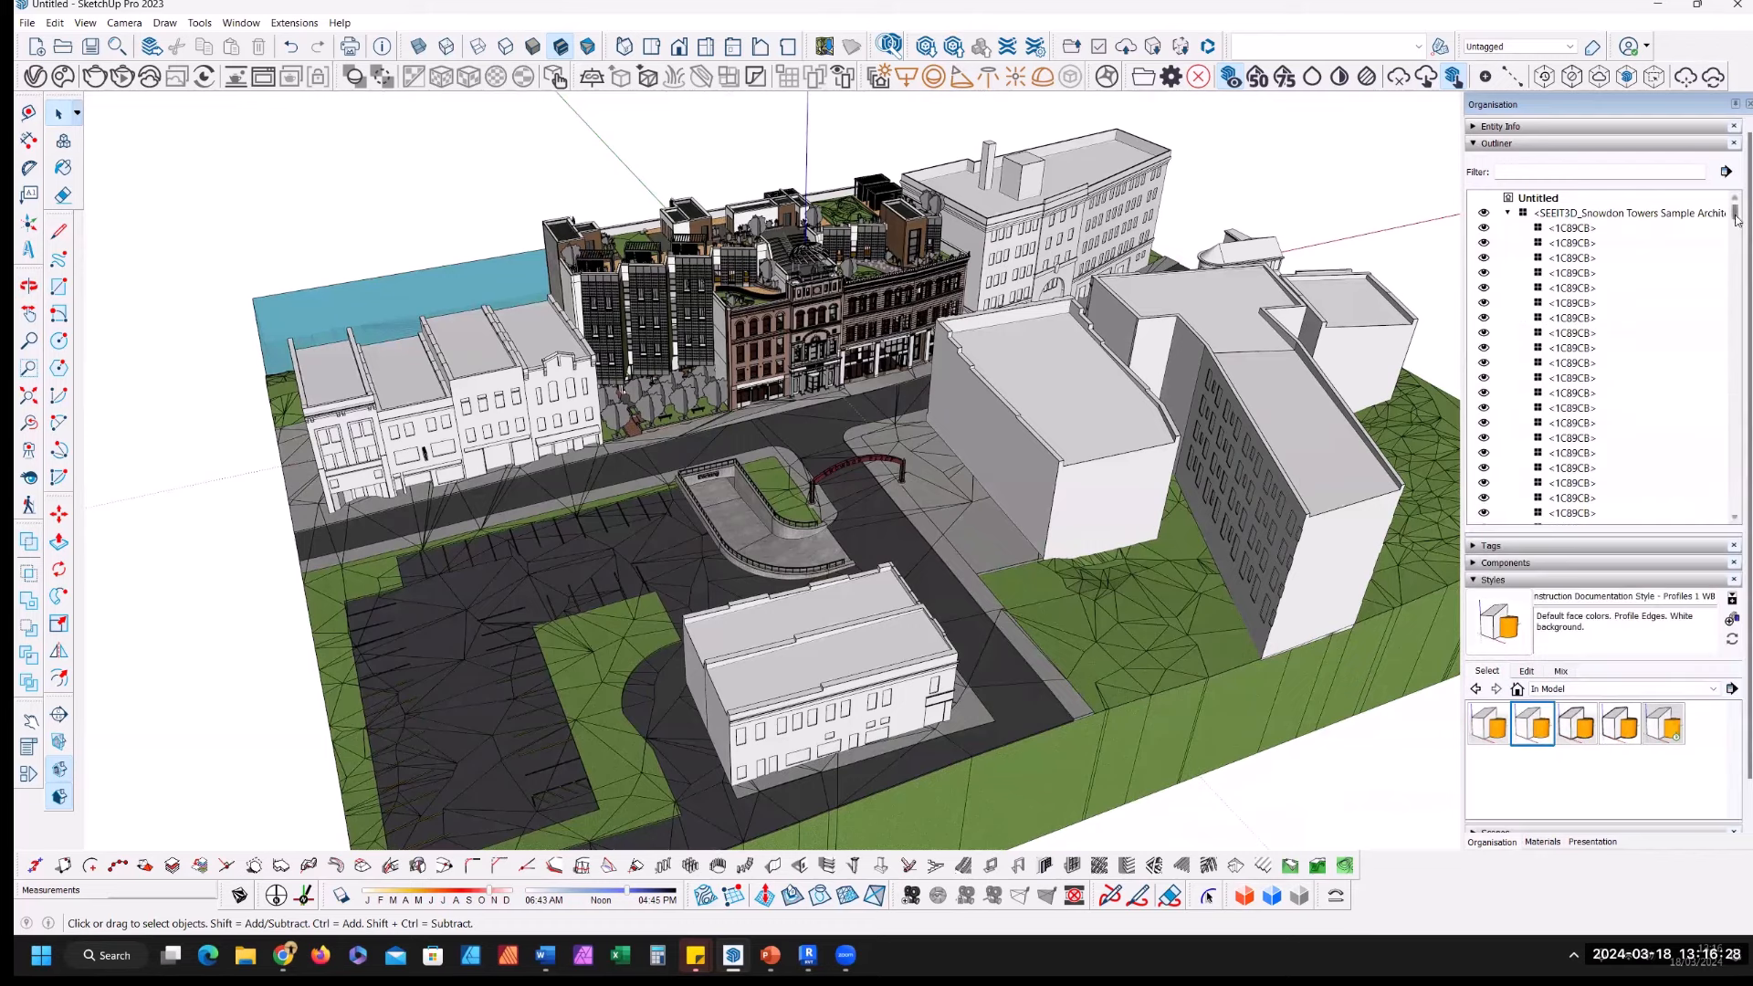
pyautogui.moveTo(1735, 216); pyautogui.dragTo(1739, 514)
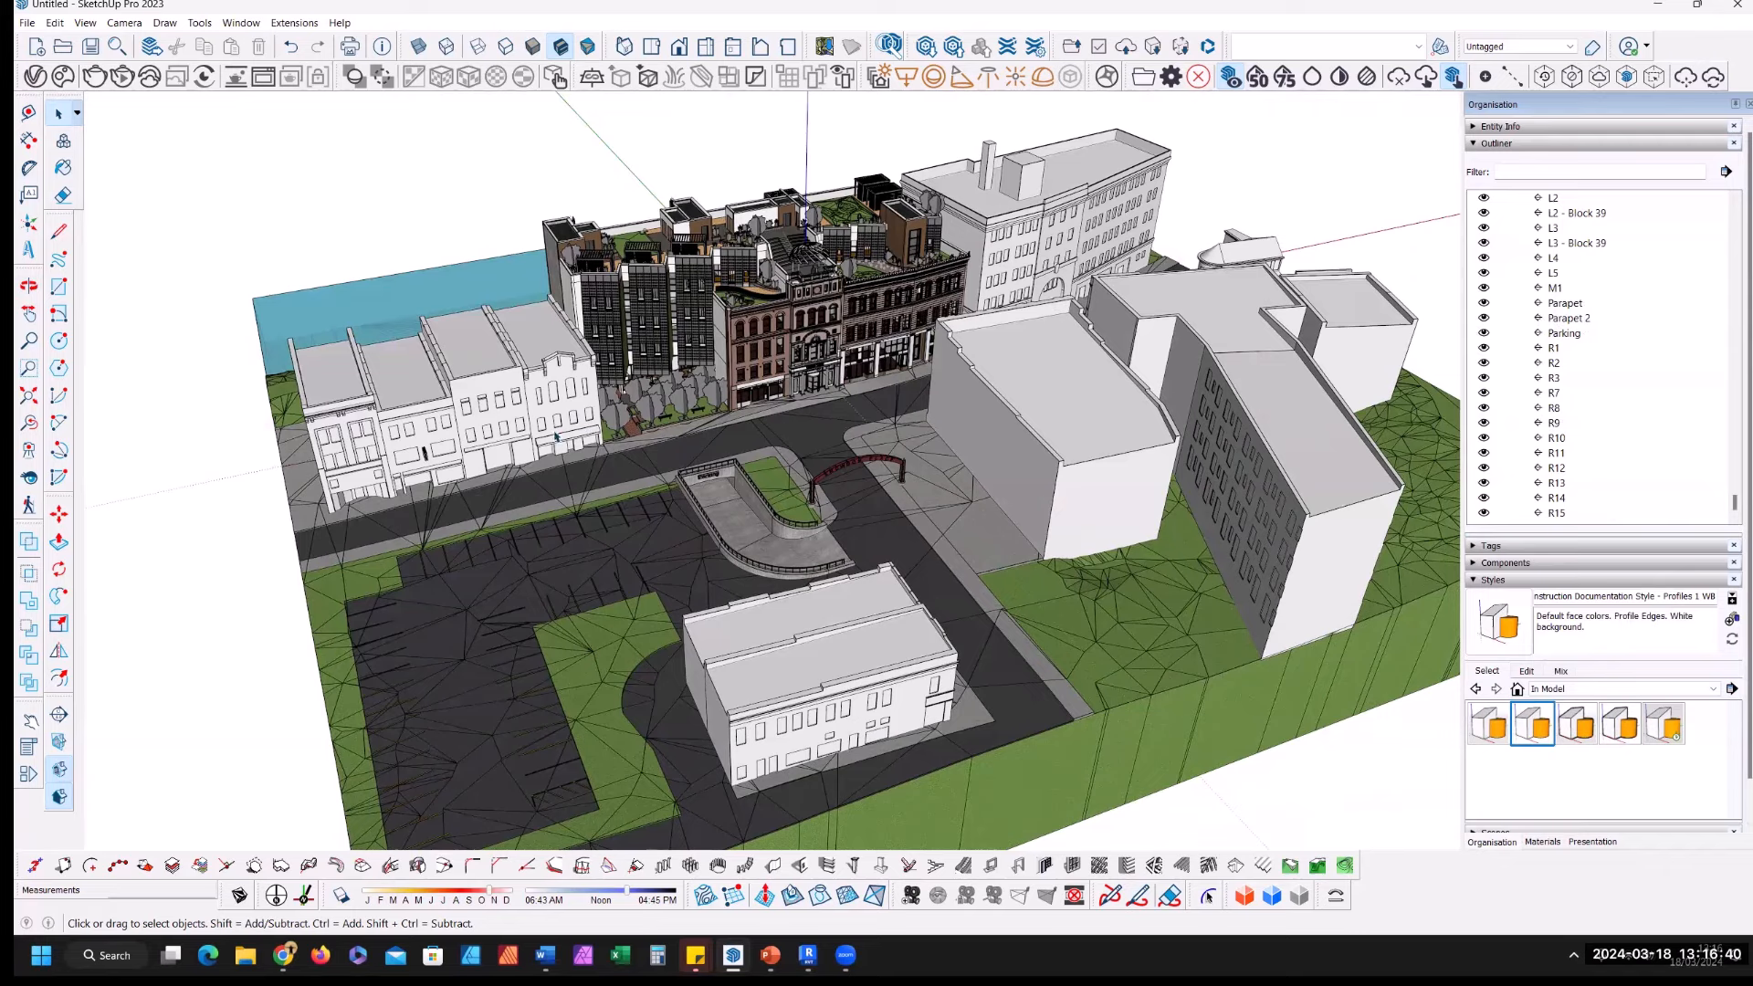
pyautogui.scroll(-5, 556, 436)
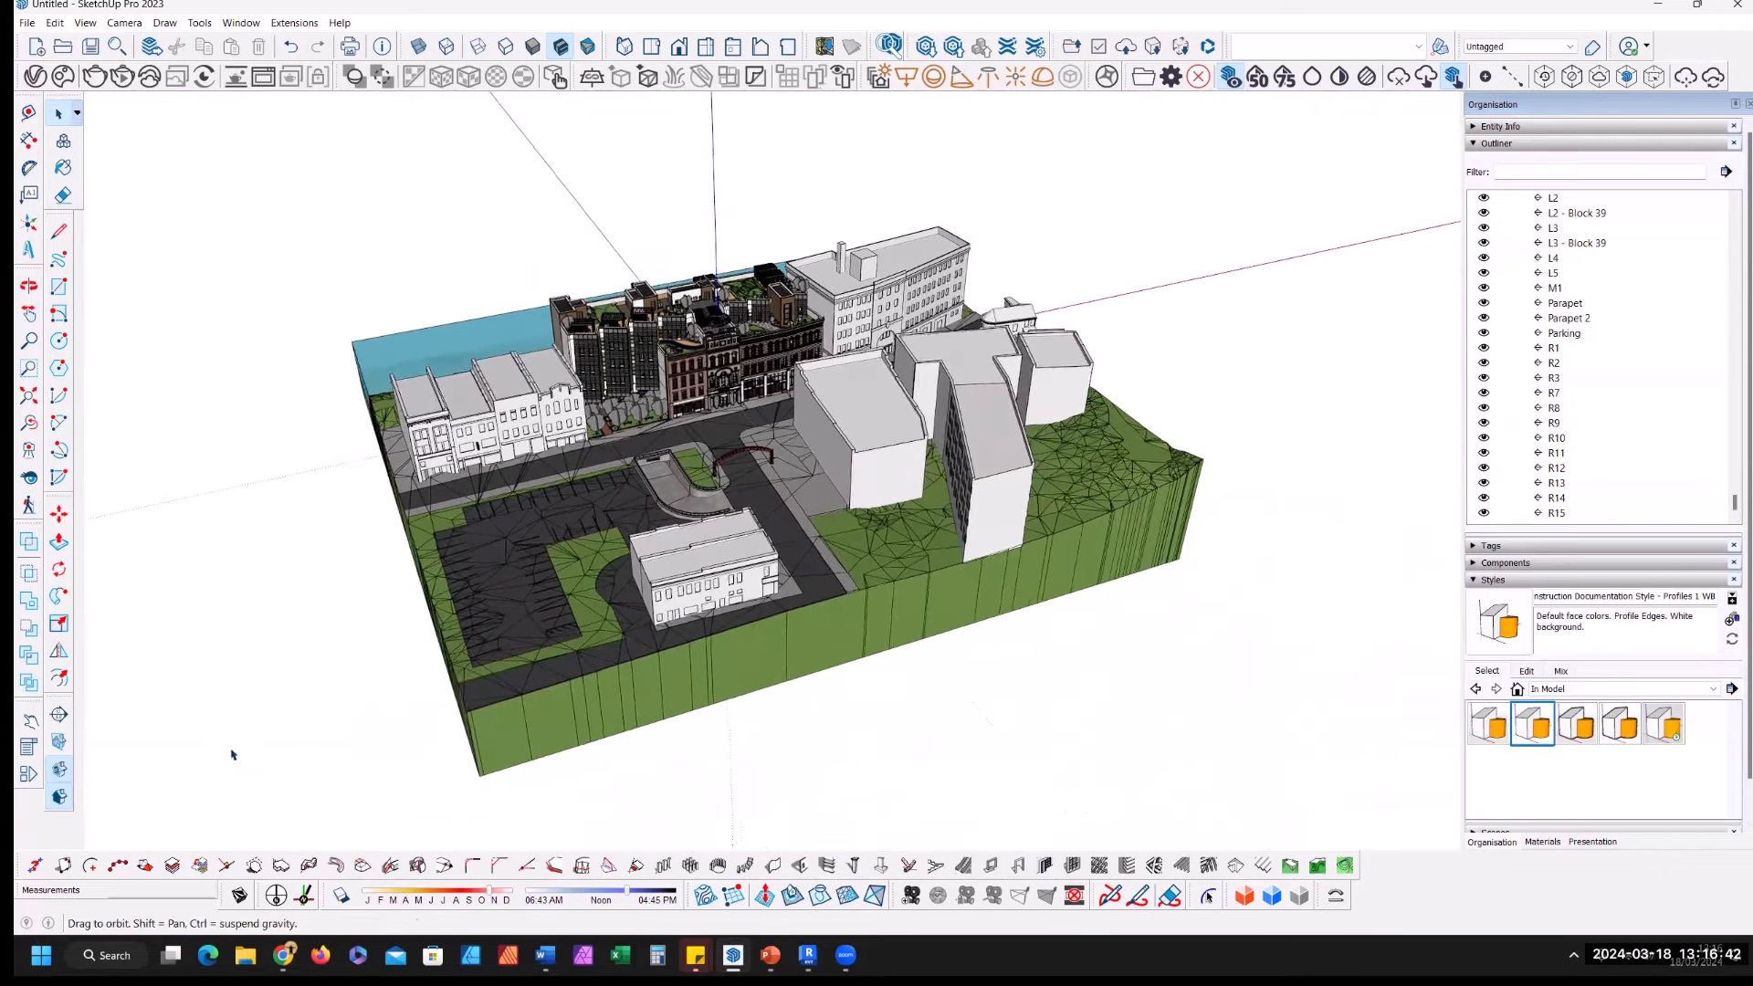
# Step: Display the section planes, open the imported Snowdon Towers group for editing, and activate one of its horizontal level section planes
pyautogui.moveTo(233, 755); pyautogui.dragTo(278, 730, button='middle')
pyautogui.click(60, 743)
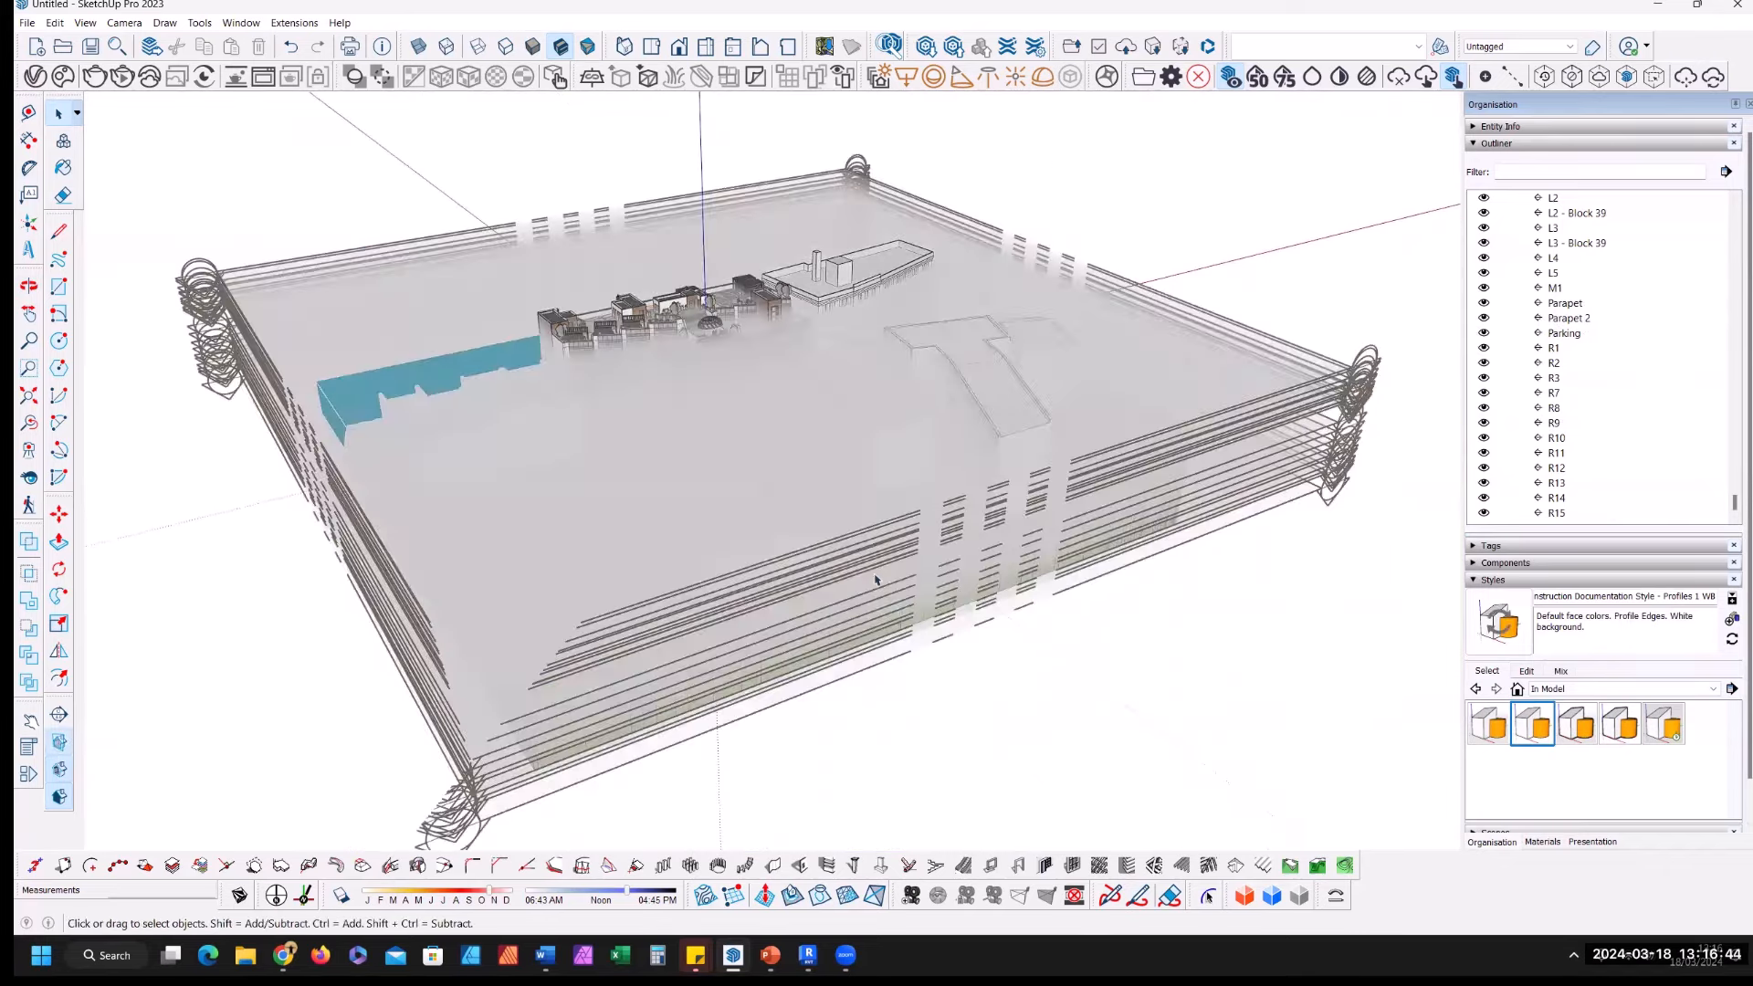
pyautogui.moveTo(875, 579); pyautogui.dragTo(1158, 422, button='middle')
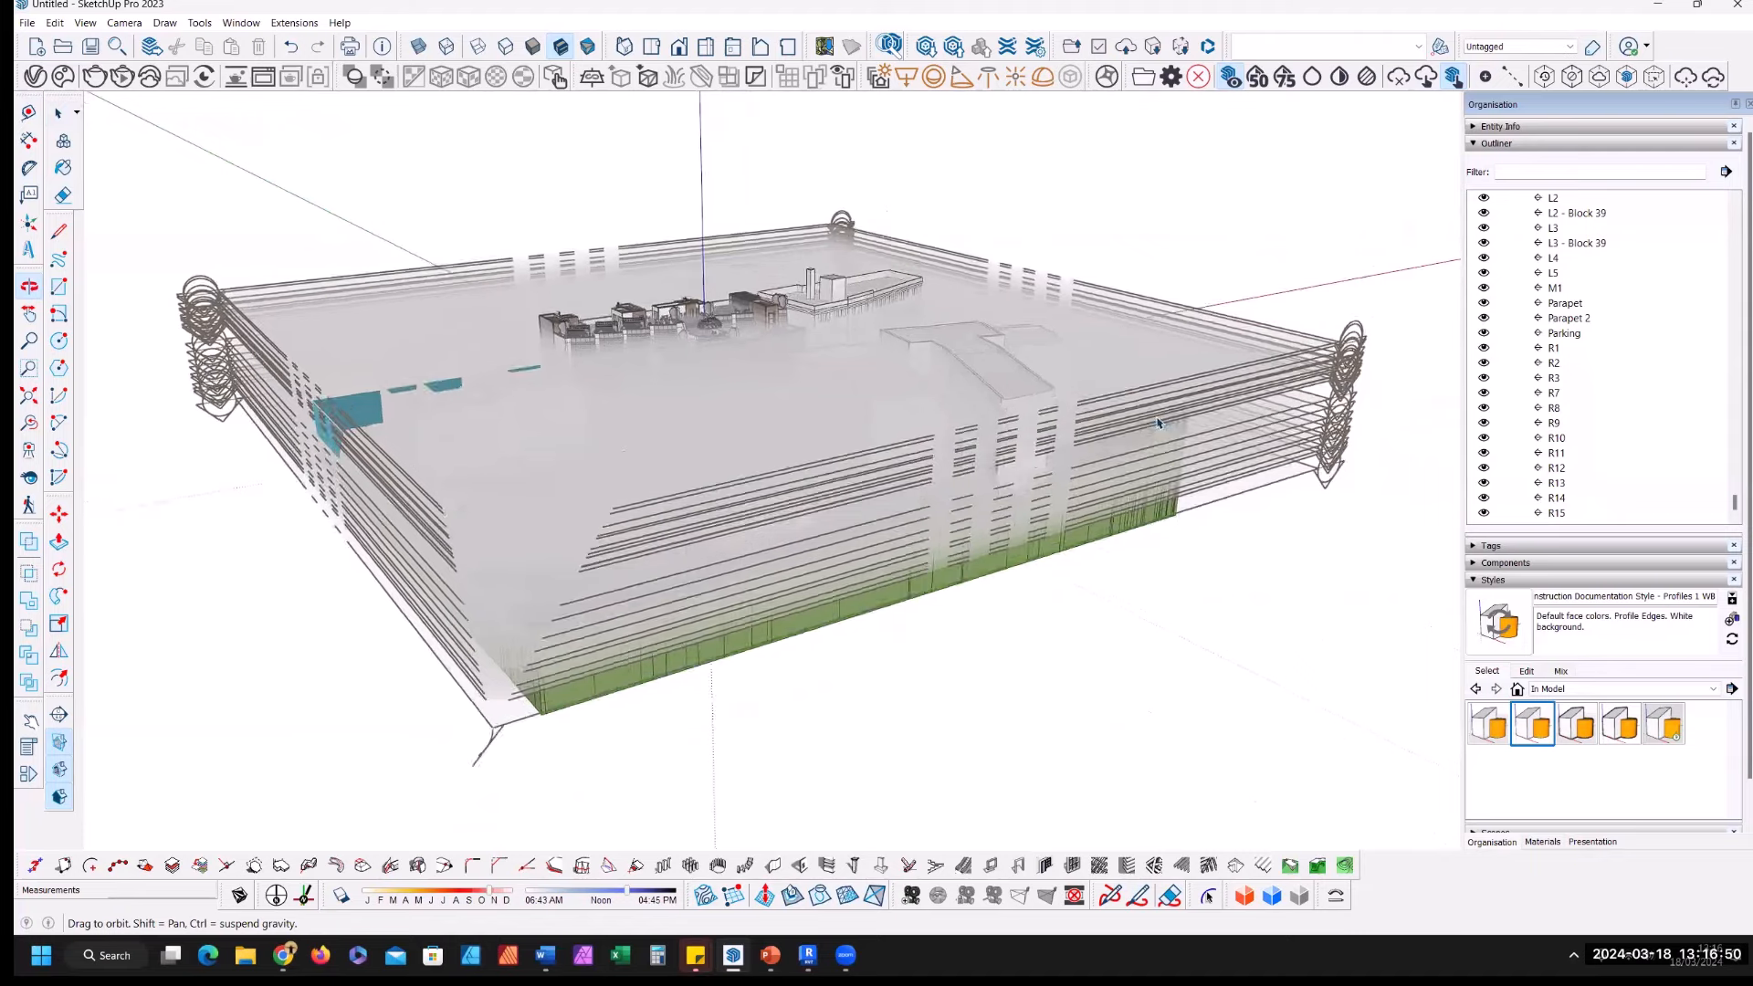
pyautogui.scroll(3, 1158, 423)
pyautogui.doubleClick(1169, 425)
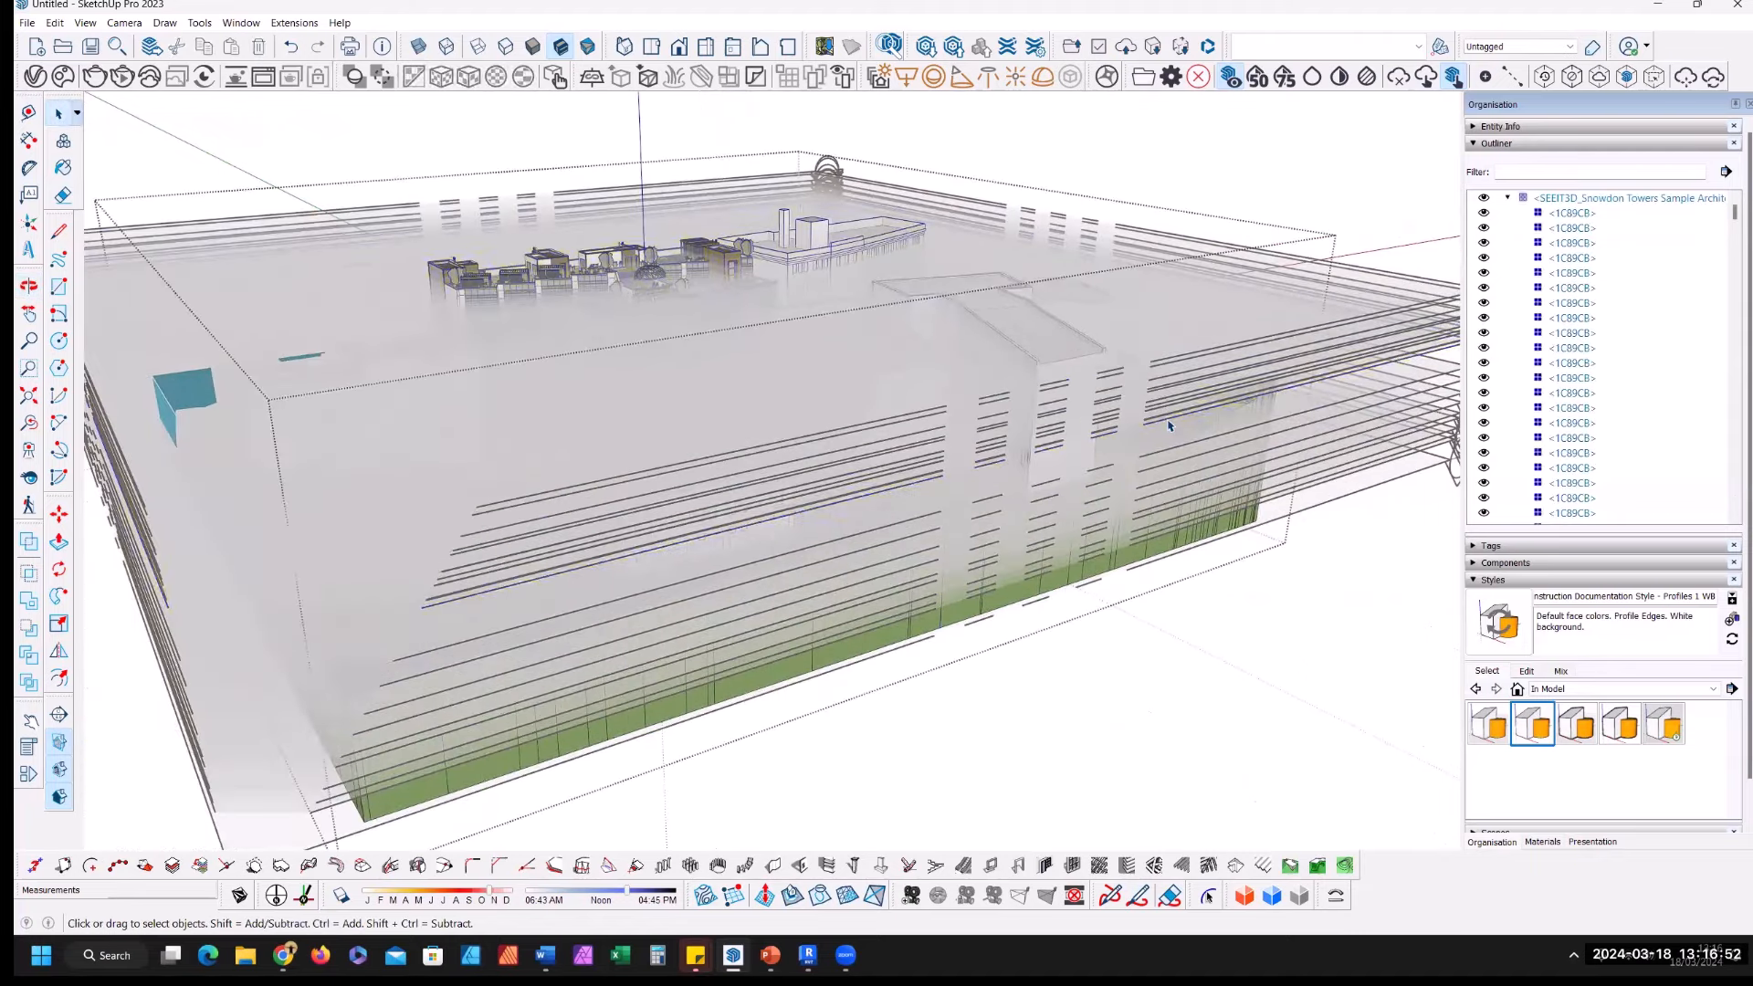
pyautogui.click(1169, 425)
# Step: Hide the section planes while keeping the cut, and inspect the sectioned interior of the main brick building
pyautogui.moveTo(1160, 459); pyautogui.dragTo(391, 648, button='middle')
pyautogui.click(62, 744)
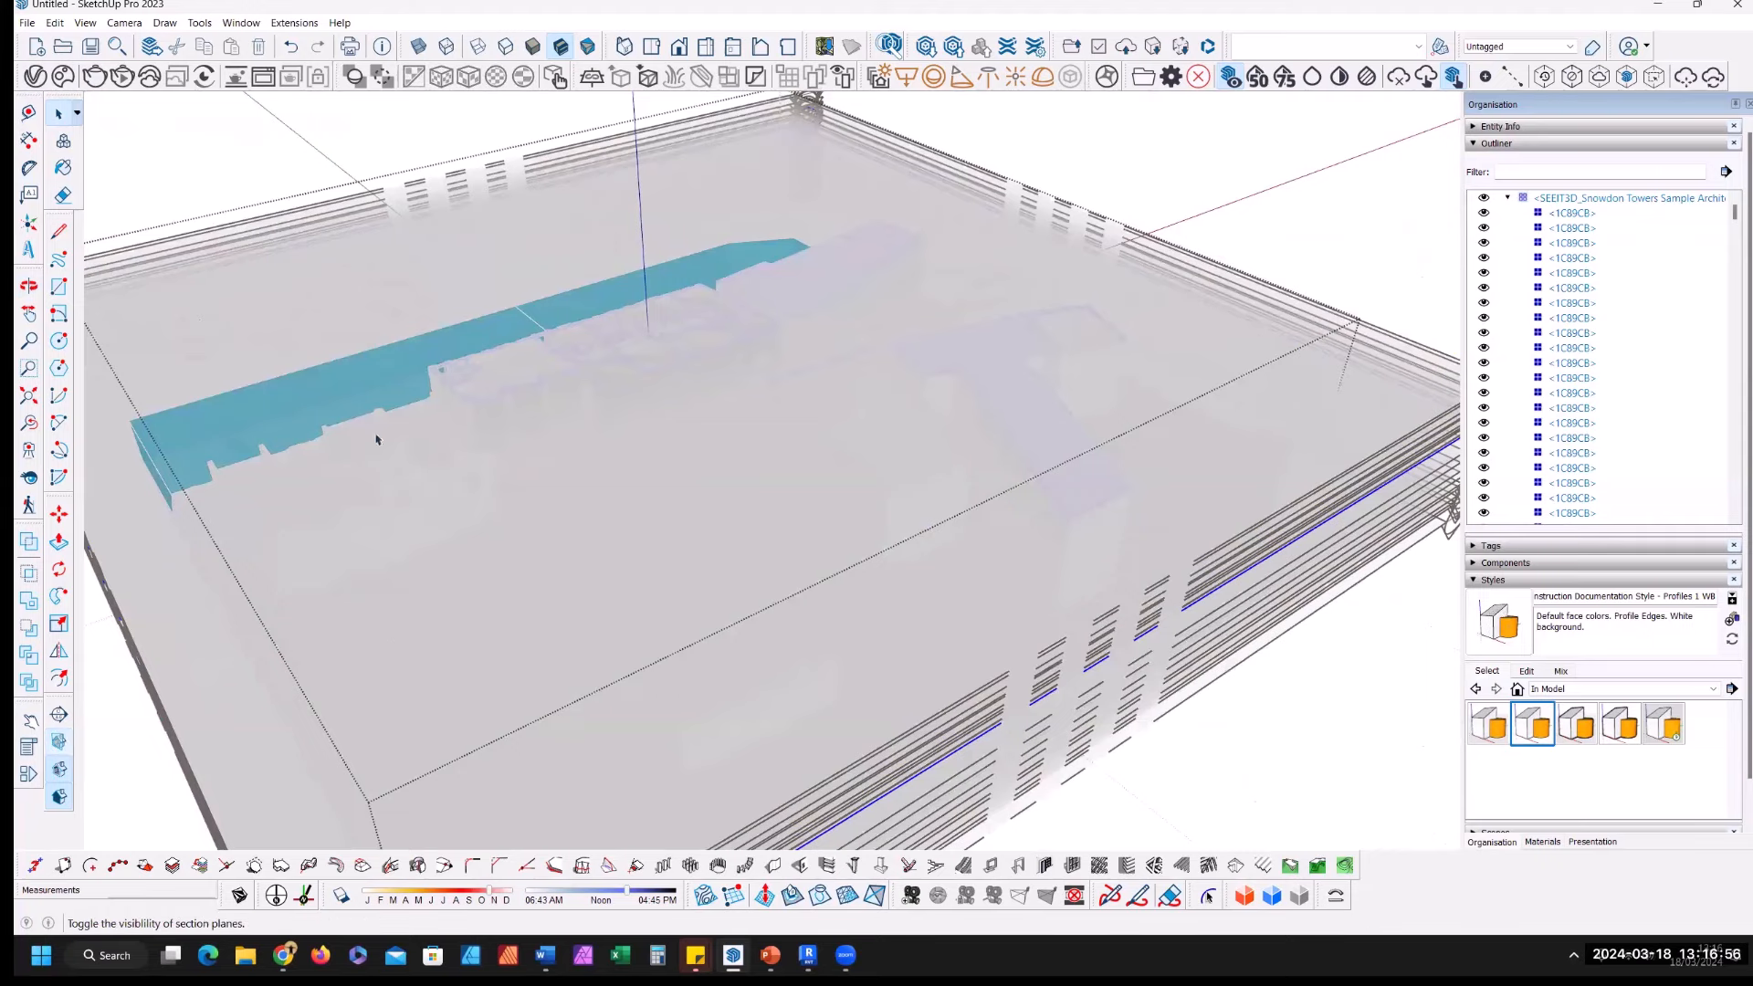
pyautogui.scroll(3, 642, 394)
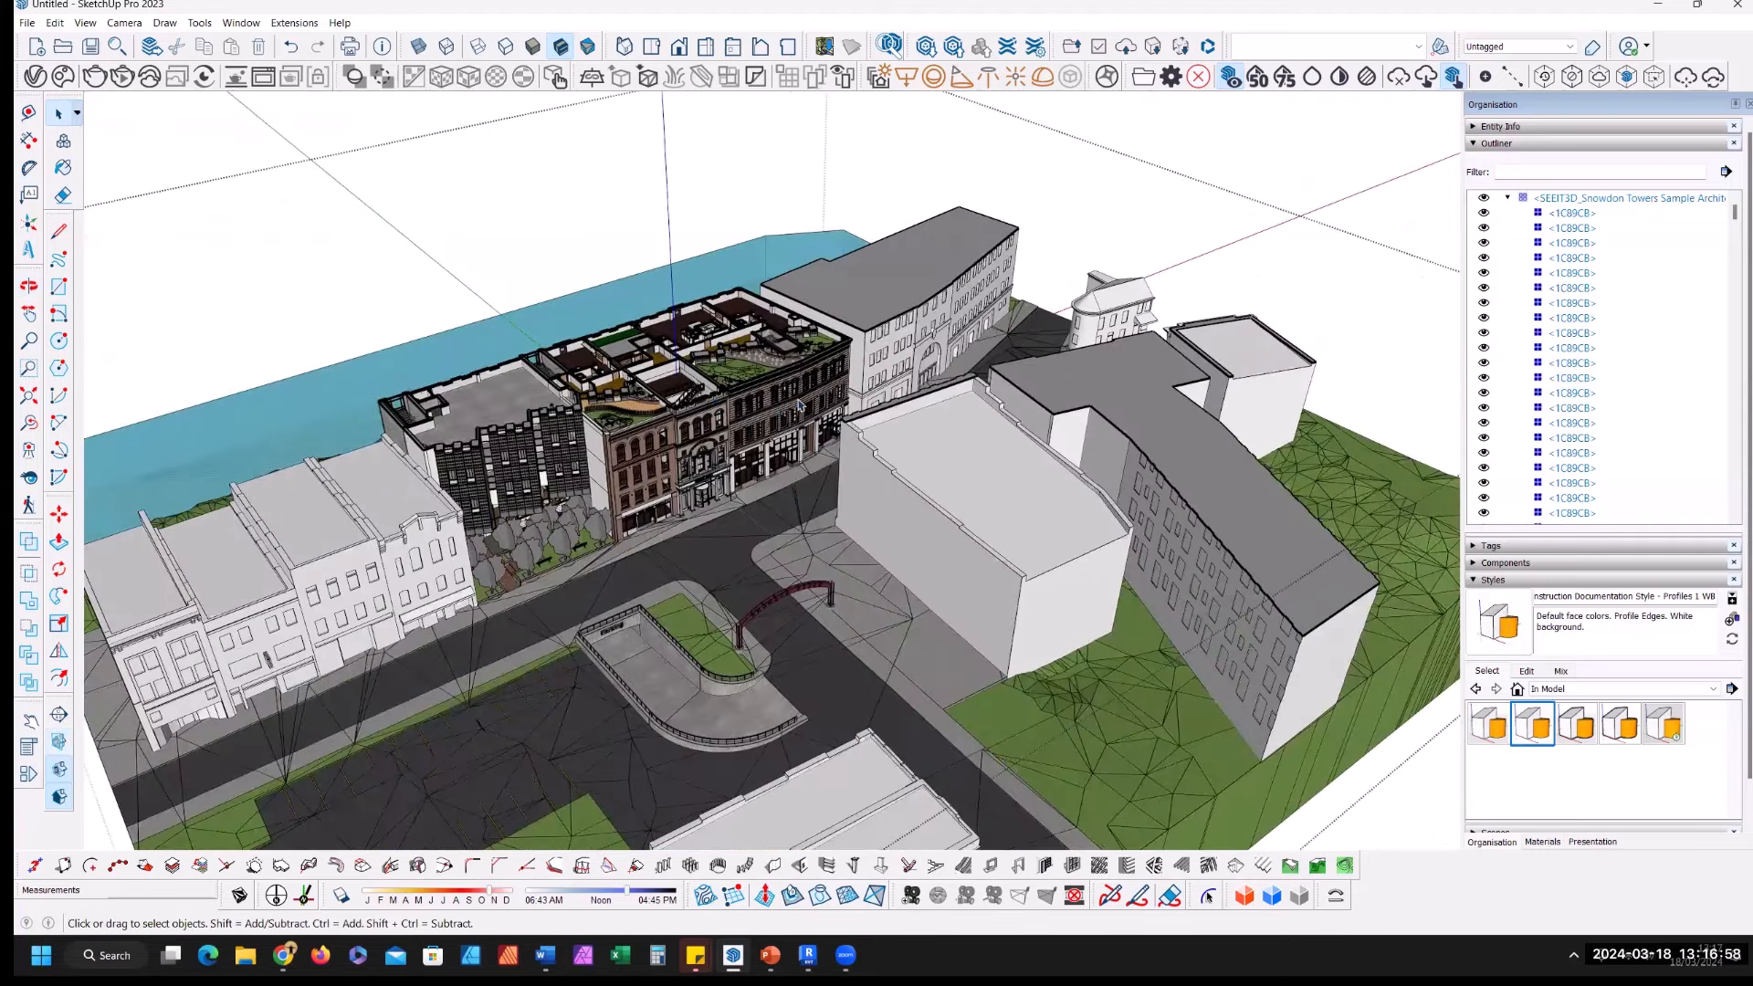
pyautogui.scroll(5, 722, 512)
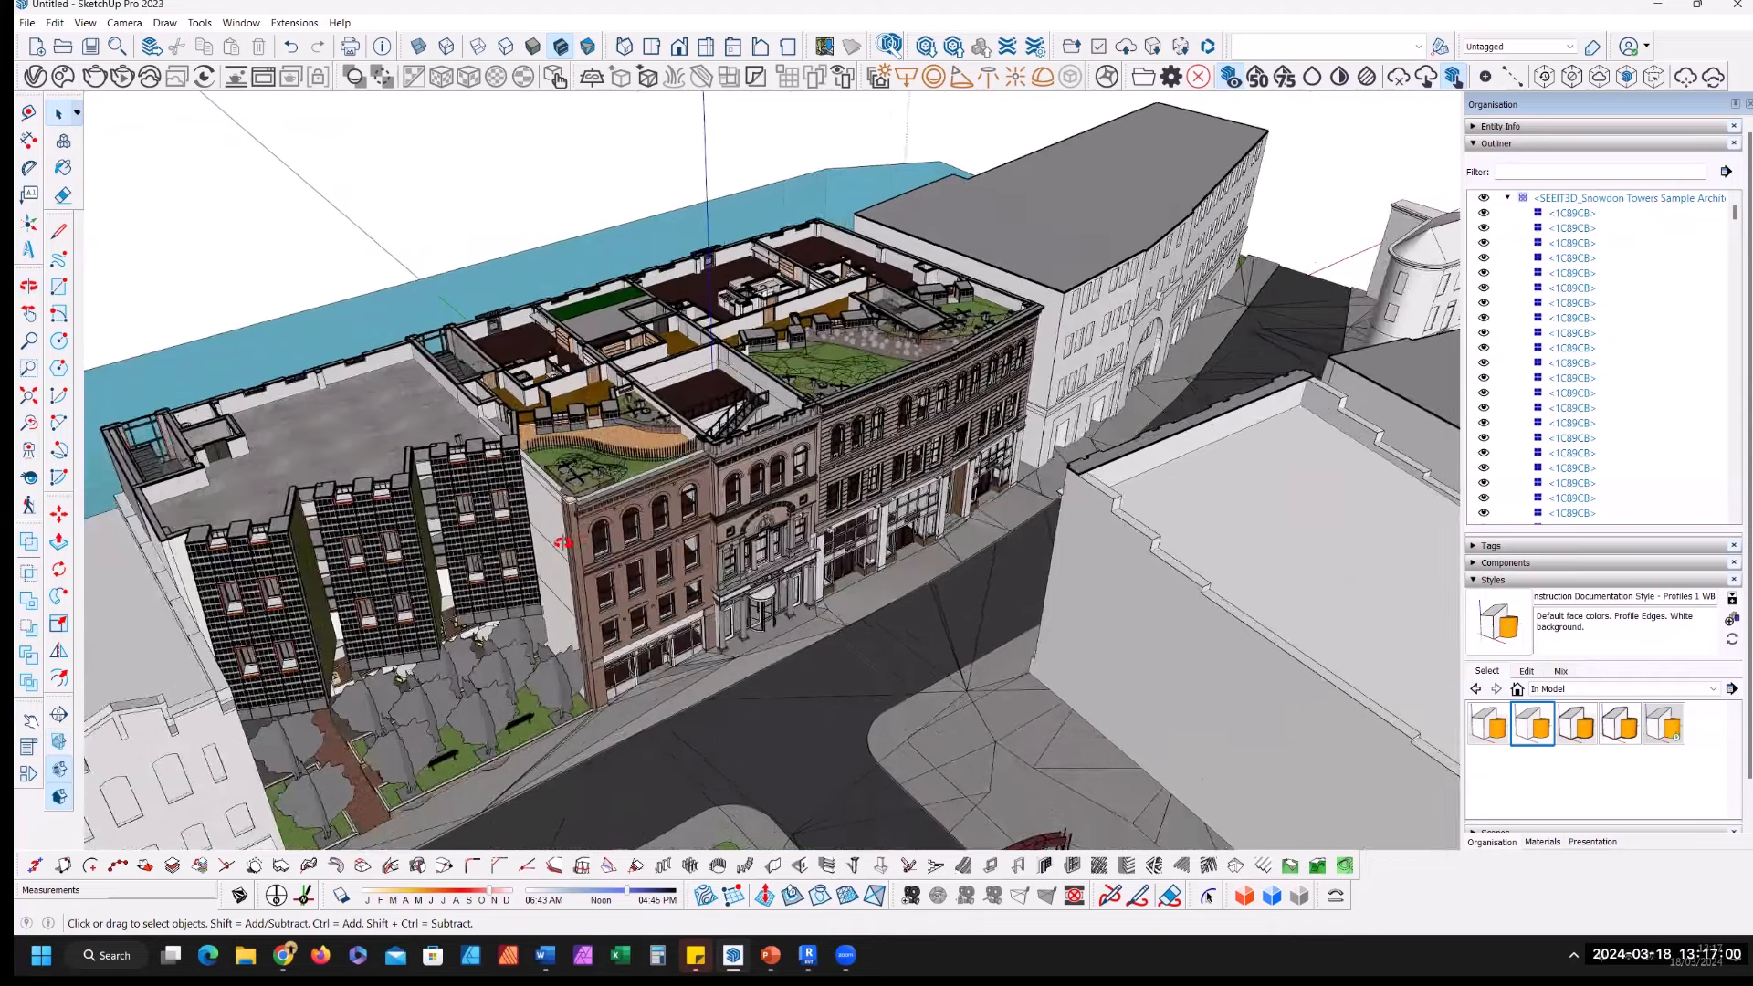
pyautogui.moveTo(566, 542); pyautogui.dragTo(811, 420, button='middle')
pyautogui.scroll(-5, 813, 420)
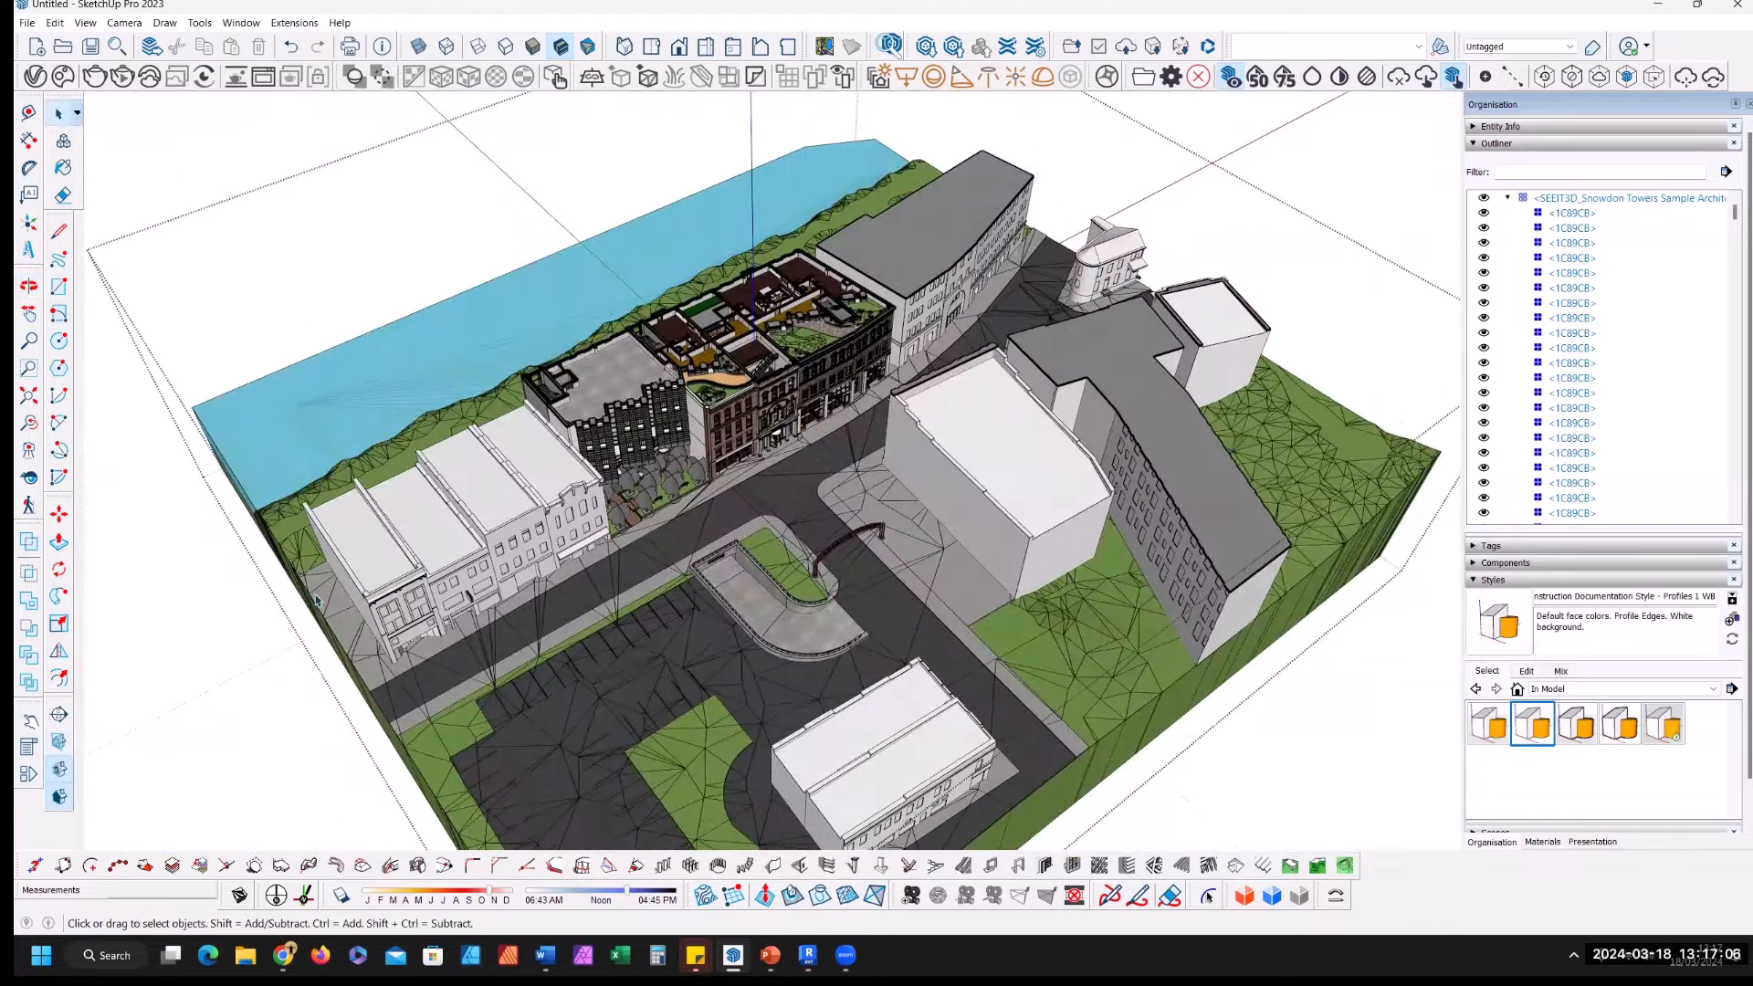
pyautogui.moveTo(316, 600); pyautogui.dragTo(210, 693, button='middle')
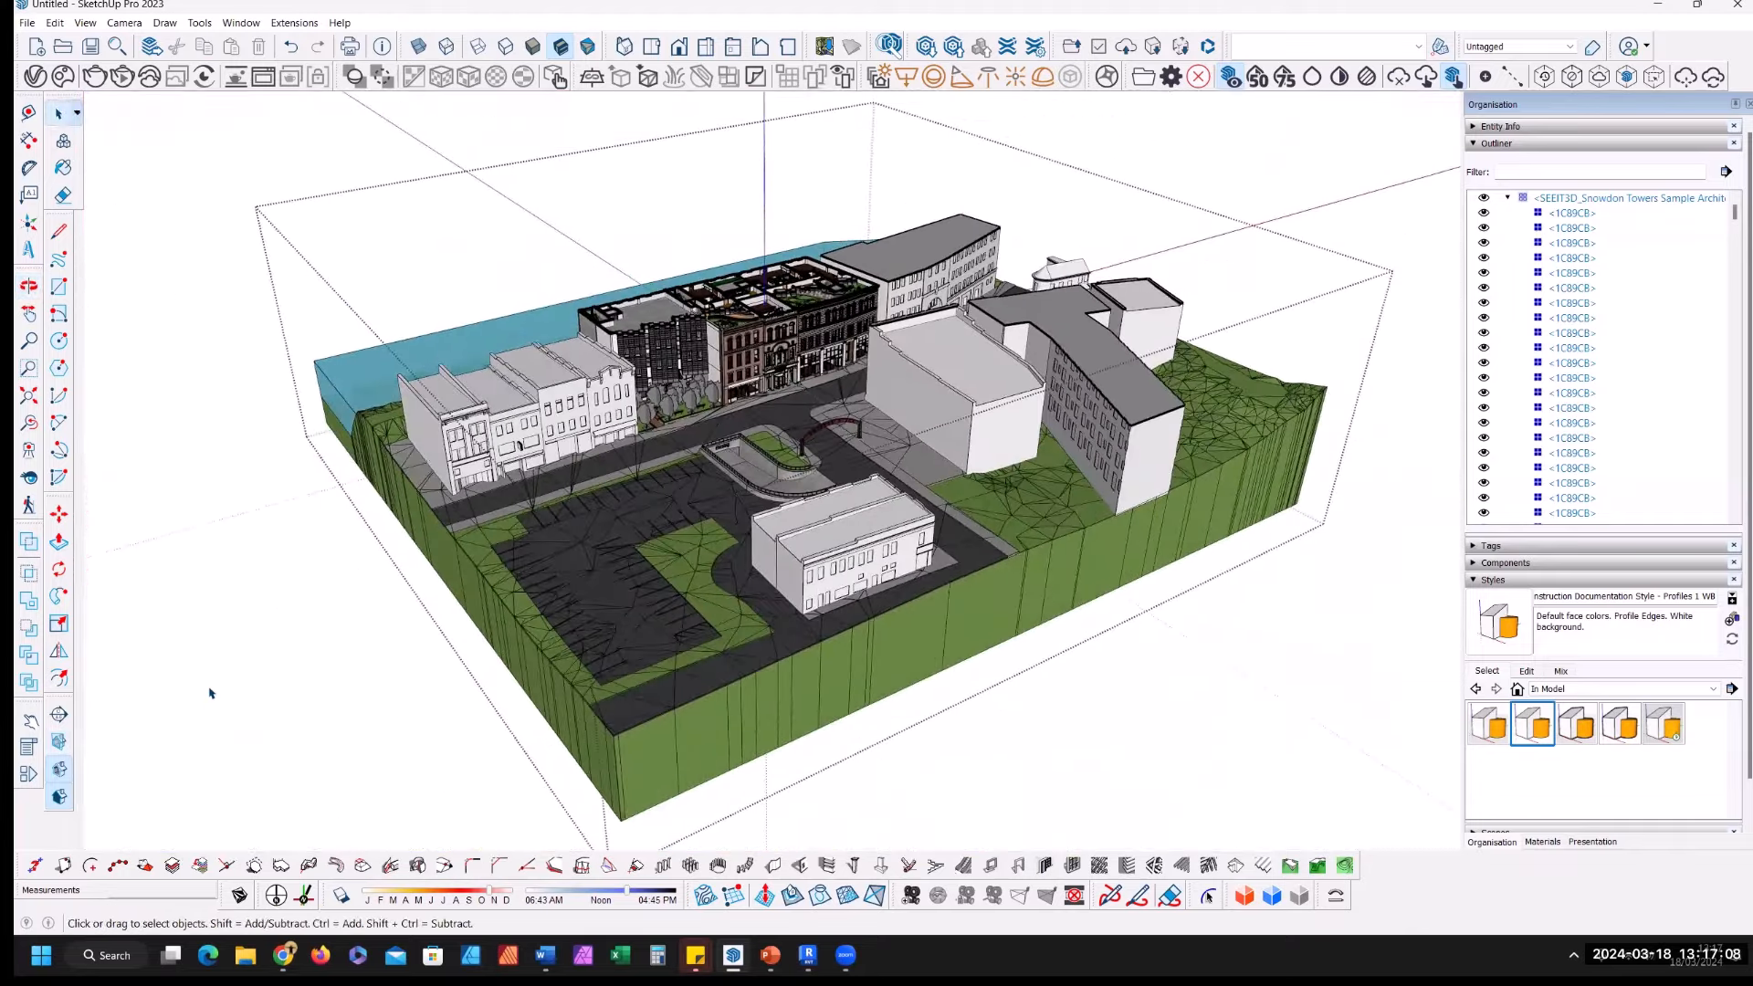
# Step: Leave the imported model's group and toggle the display of the section planes on and off again
pyautogui.click(210, 693)
pyautogui.click(59, 741)
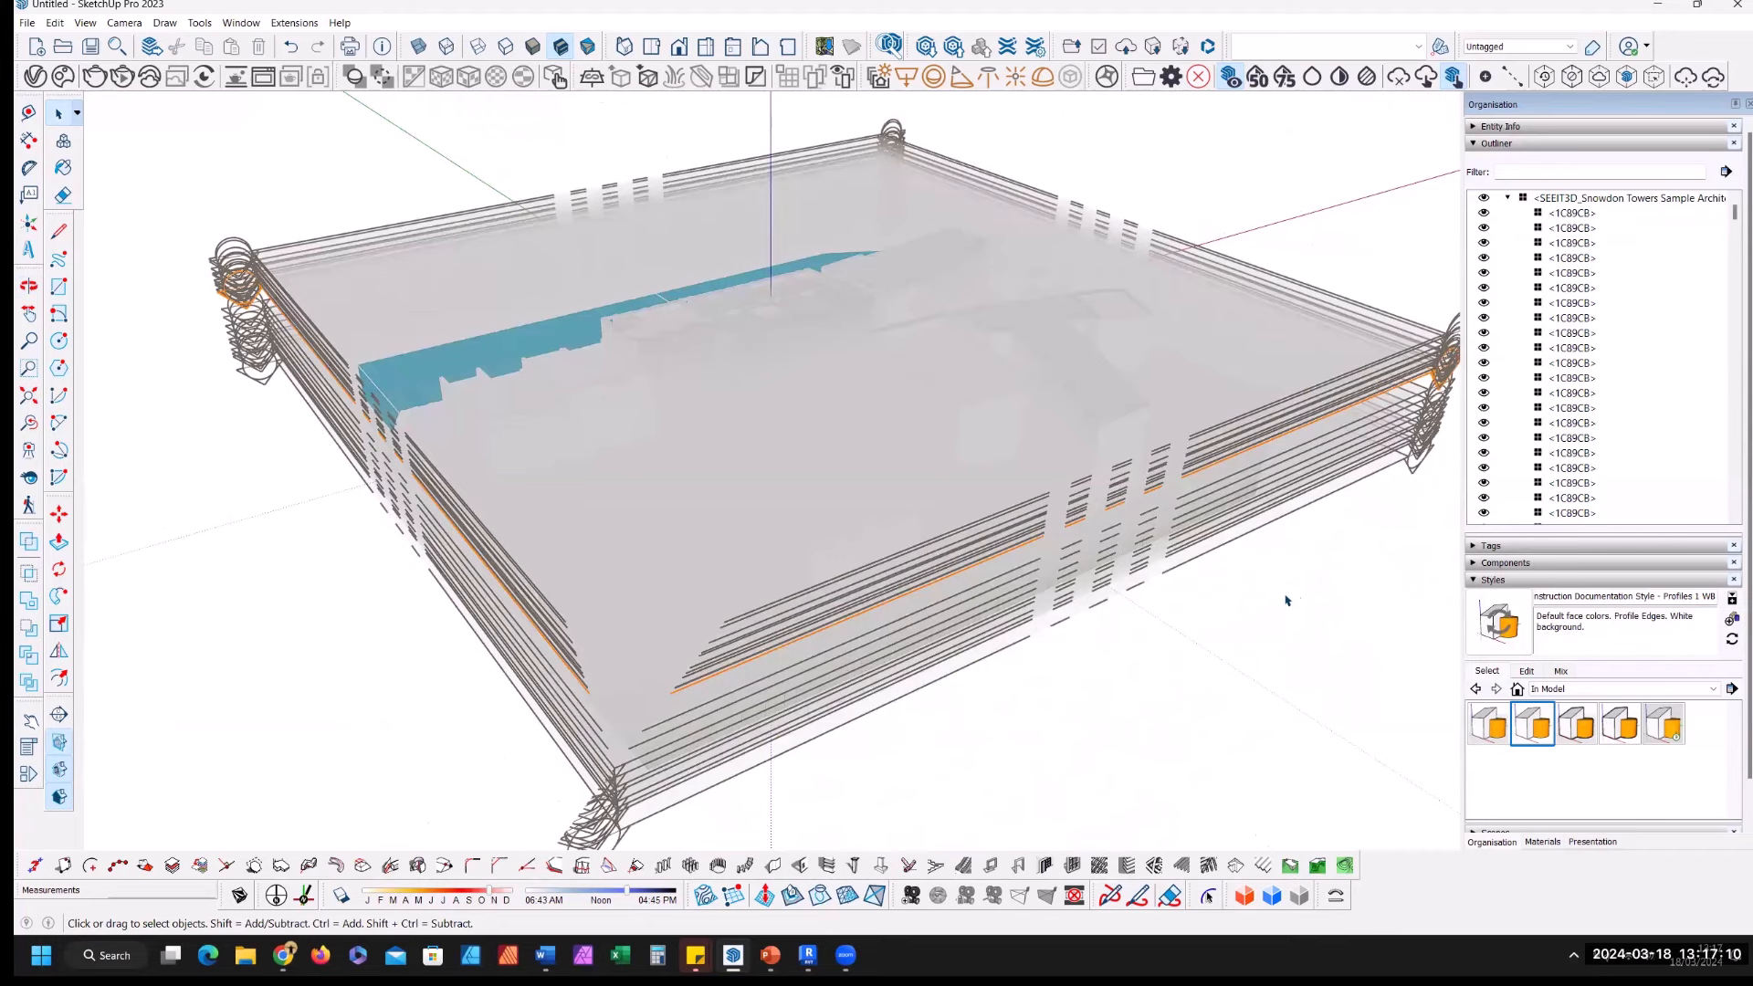
pyautogui.keyDown('shift'); pyautogui.moveTo(1262, 571); pyautogui.dragTo(1226, 554, button='middle'); pyautogui.keyUp('shift')
pyautogui.click(56, 750)
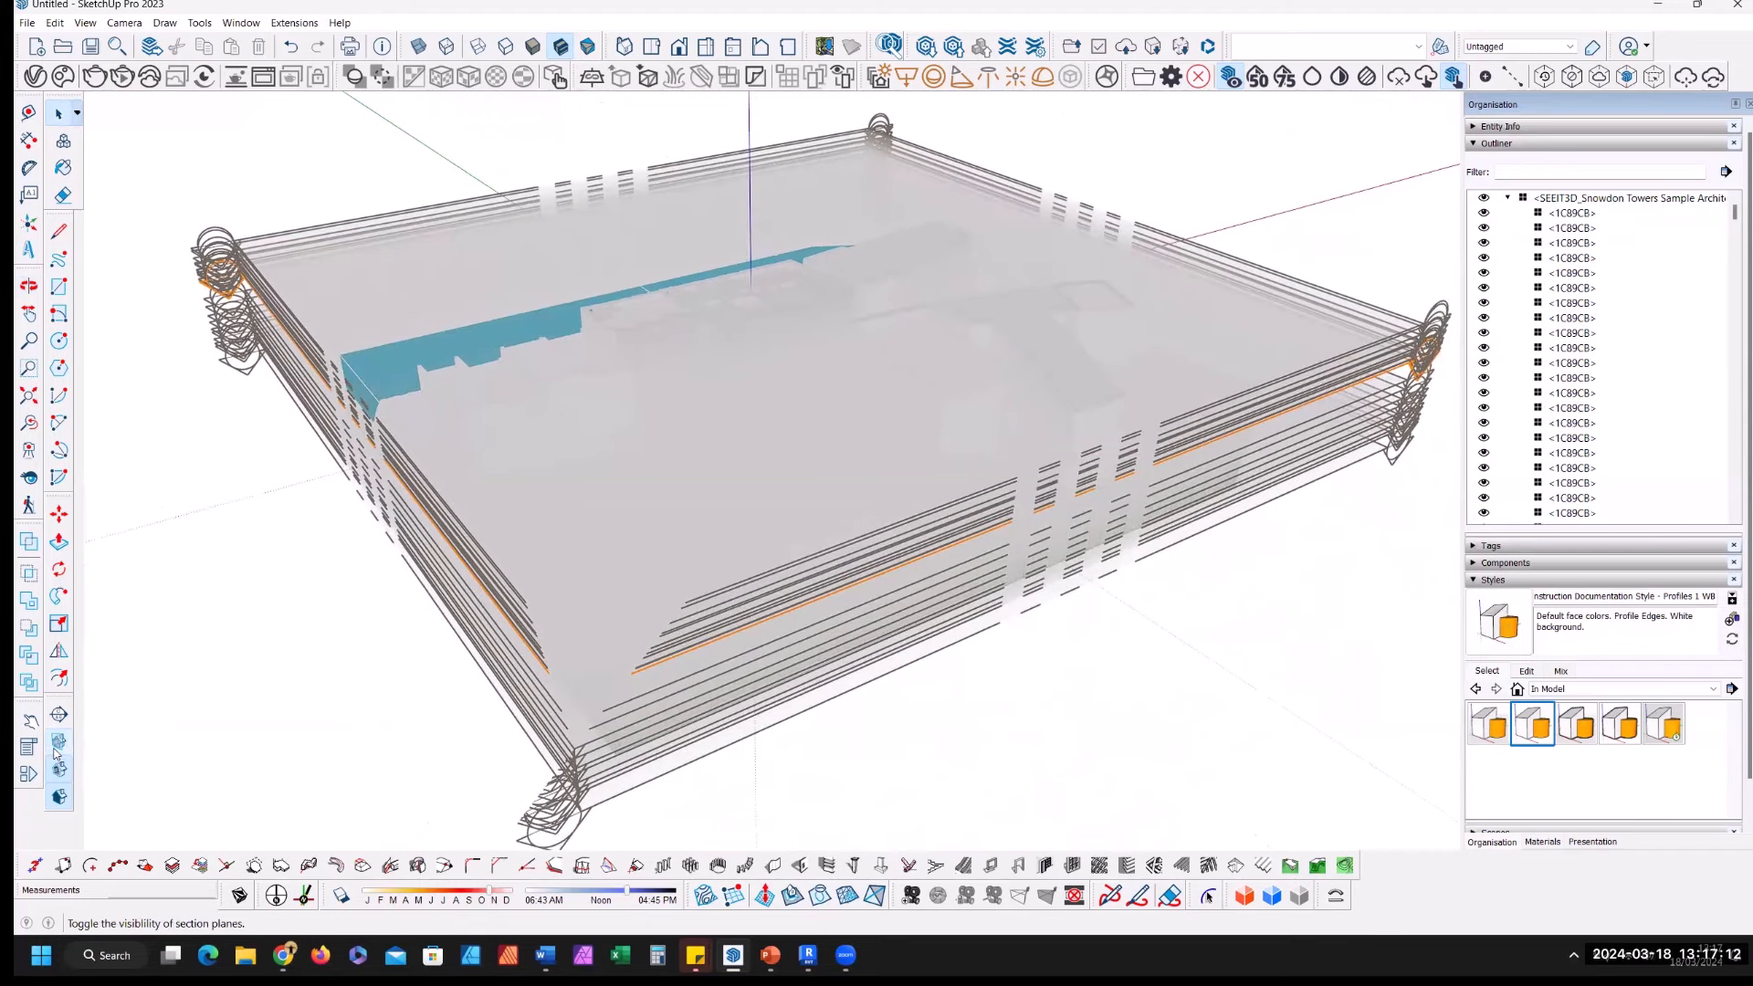
# Step: Expand the Tags list and review the tags imported from the Revit categories
pyautogui.click(1496, 546)
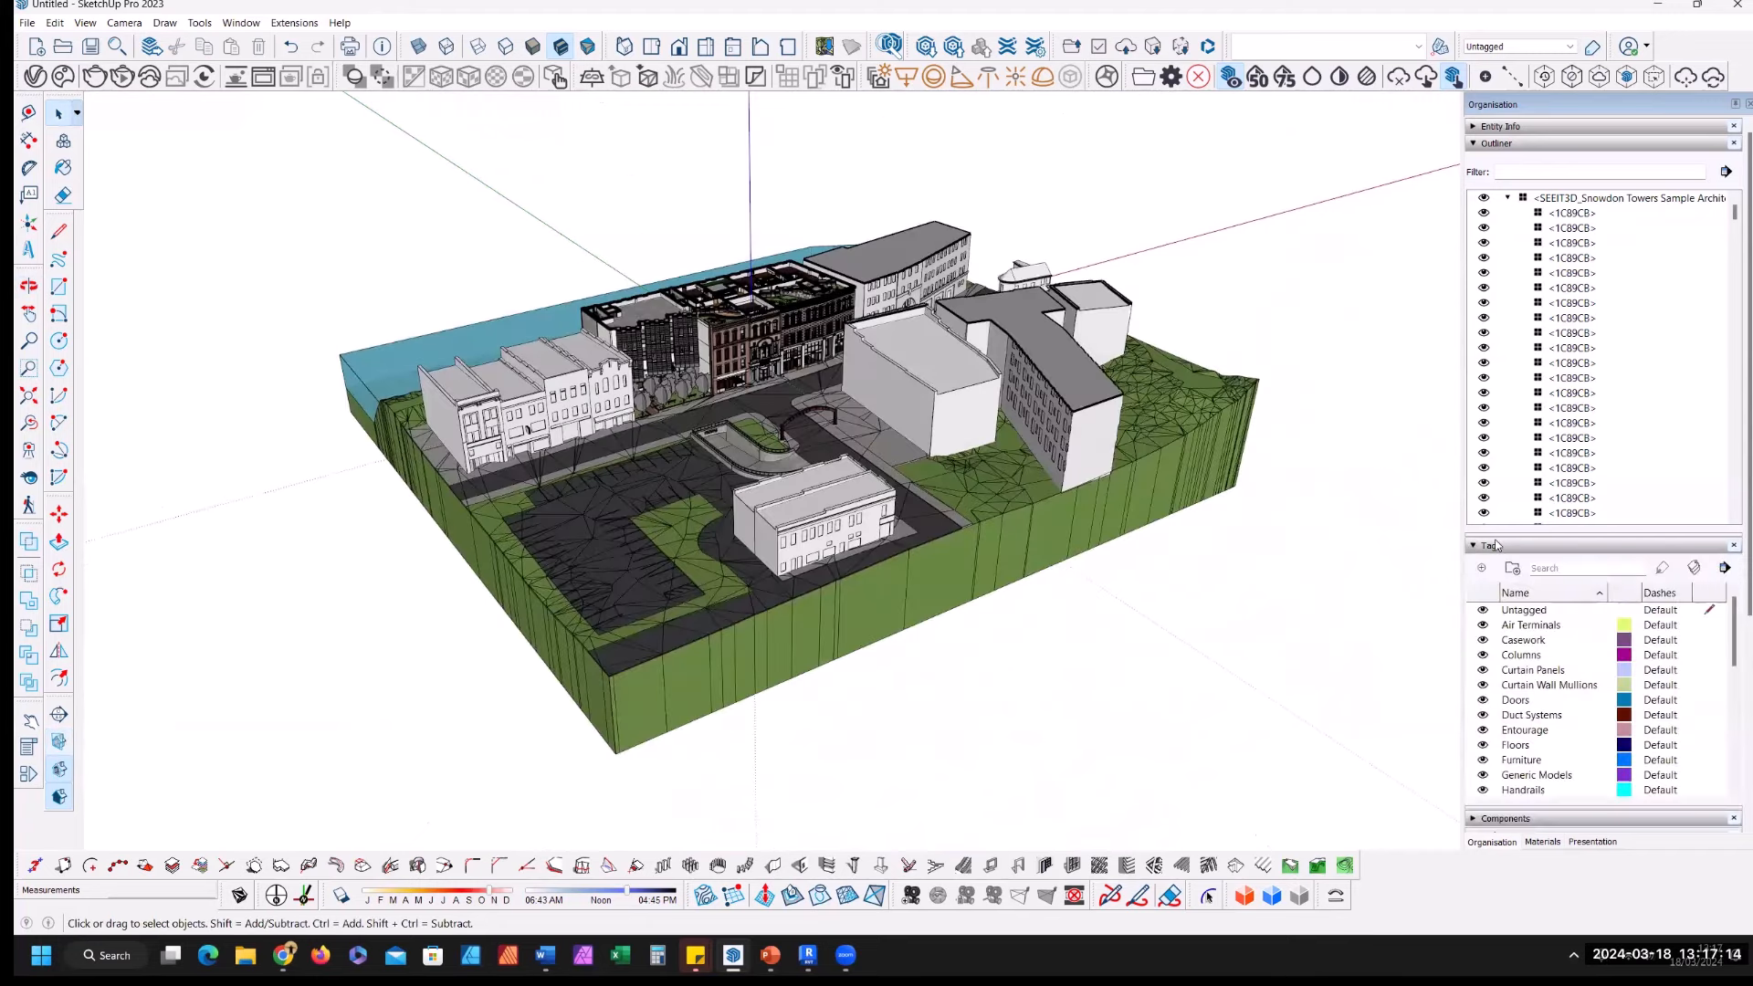
pyautogui.scroll(-10, 1572, 532)
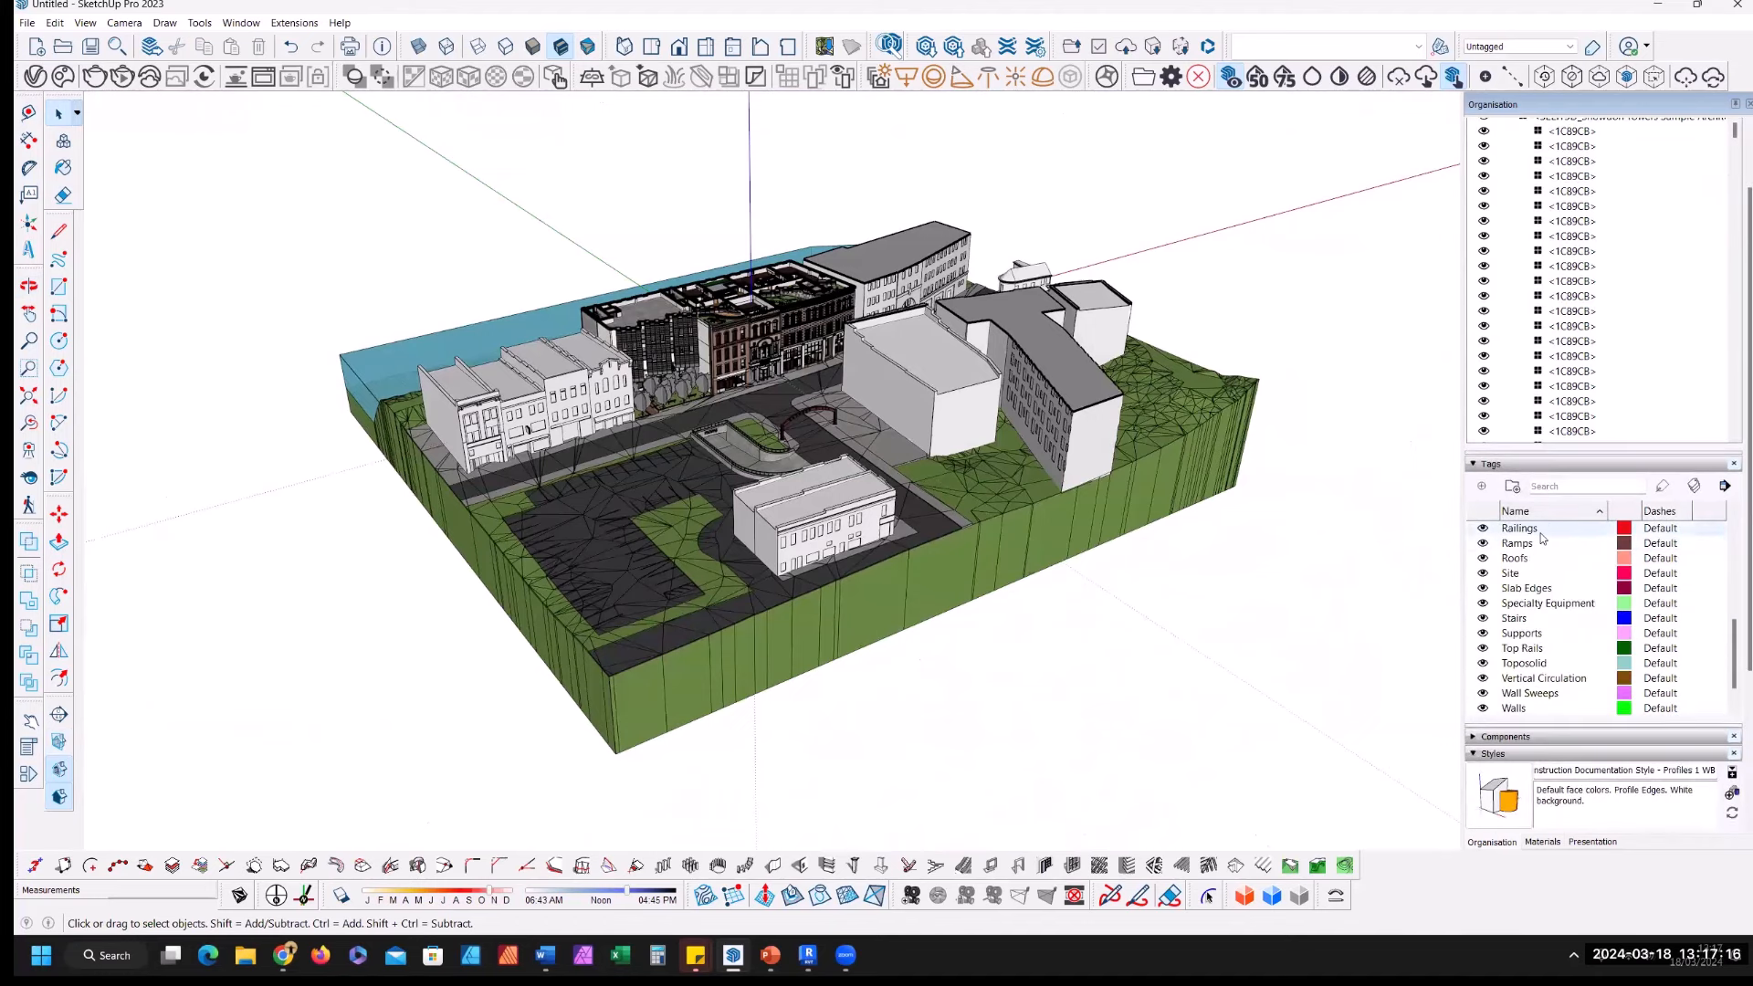
pyautogui.scroll(3, 728, 272)
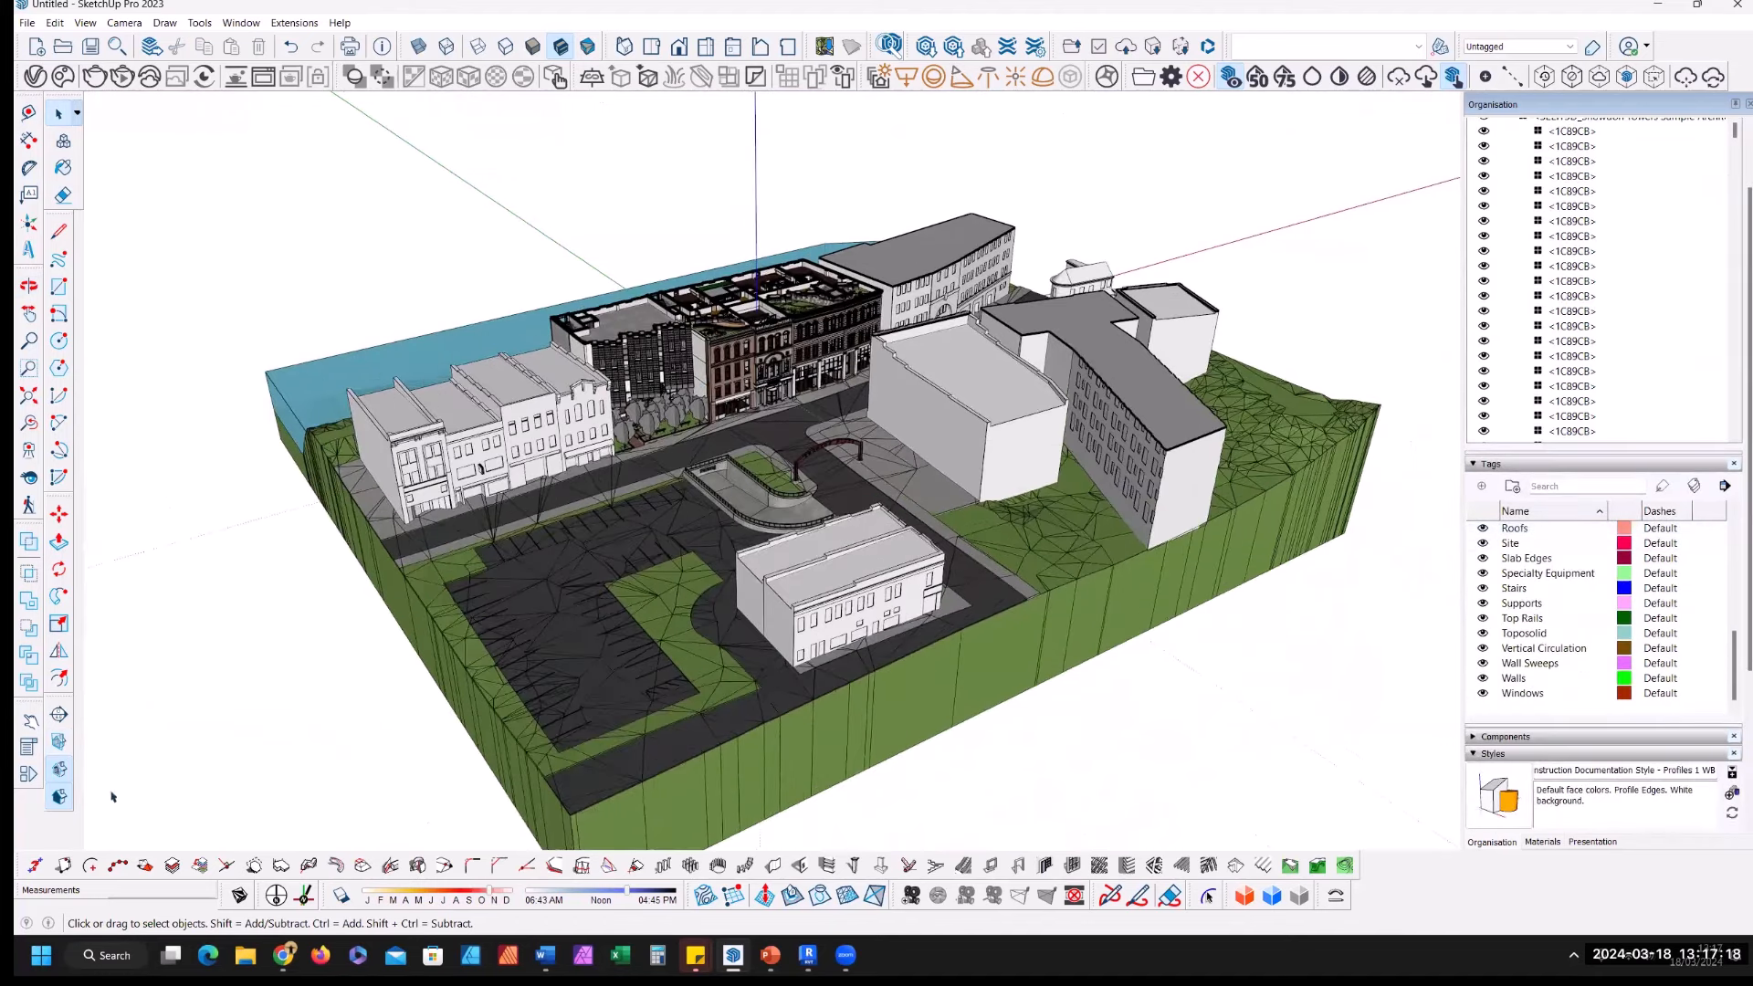
# Step: Turn off the section cuts so the buildings show in full, and view the brick facade up close
pyautogui.click(61, 771)
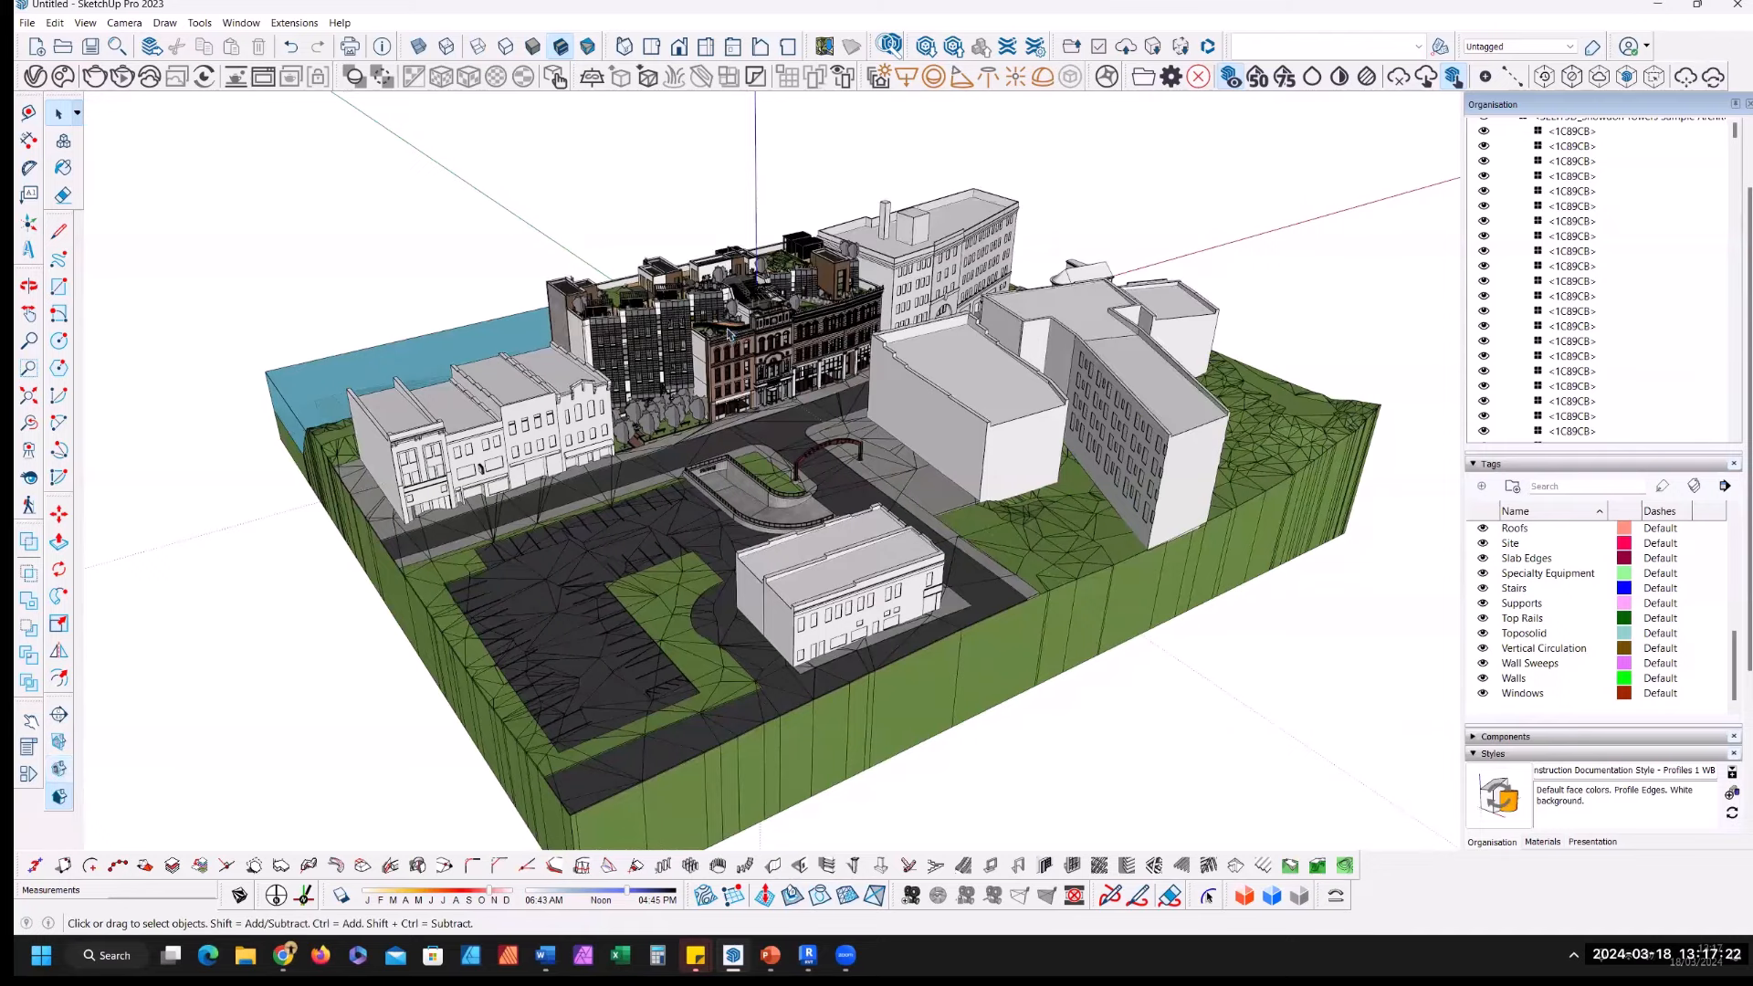
pyautogui.scroll(6, 728, 333)
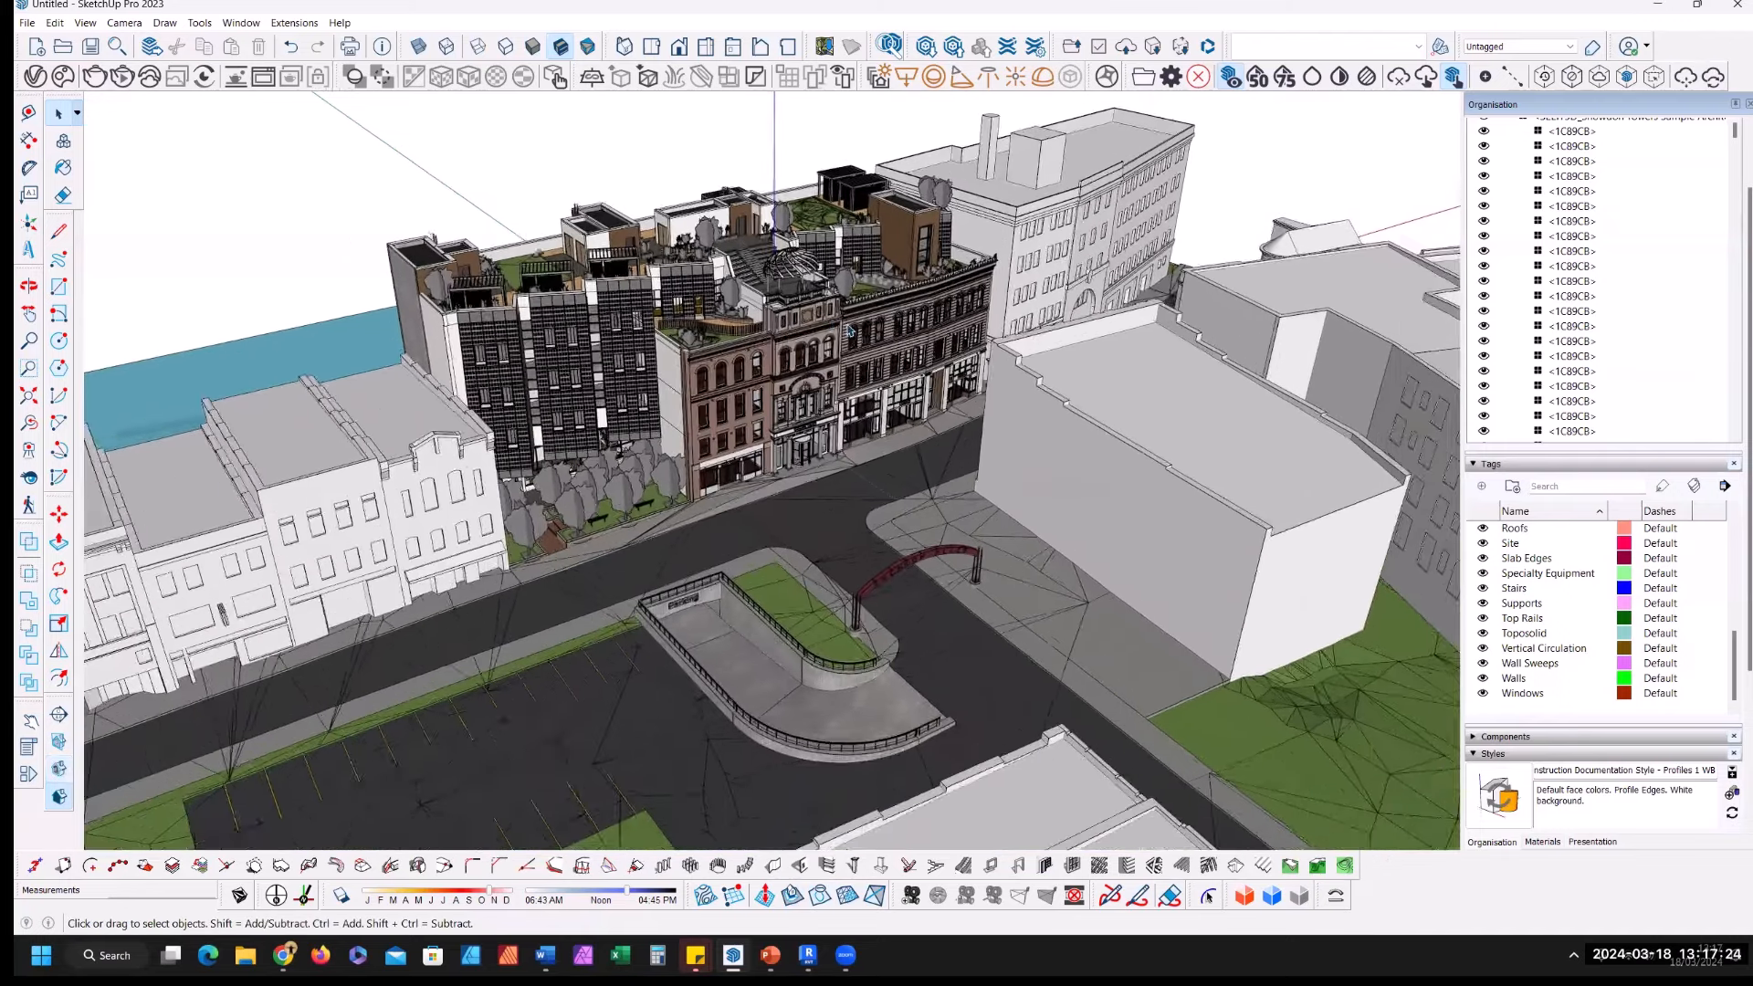
pyautogui.scroll(4, 849, 330)
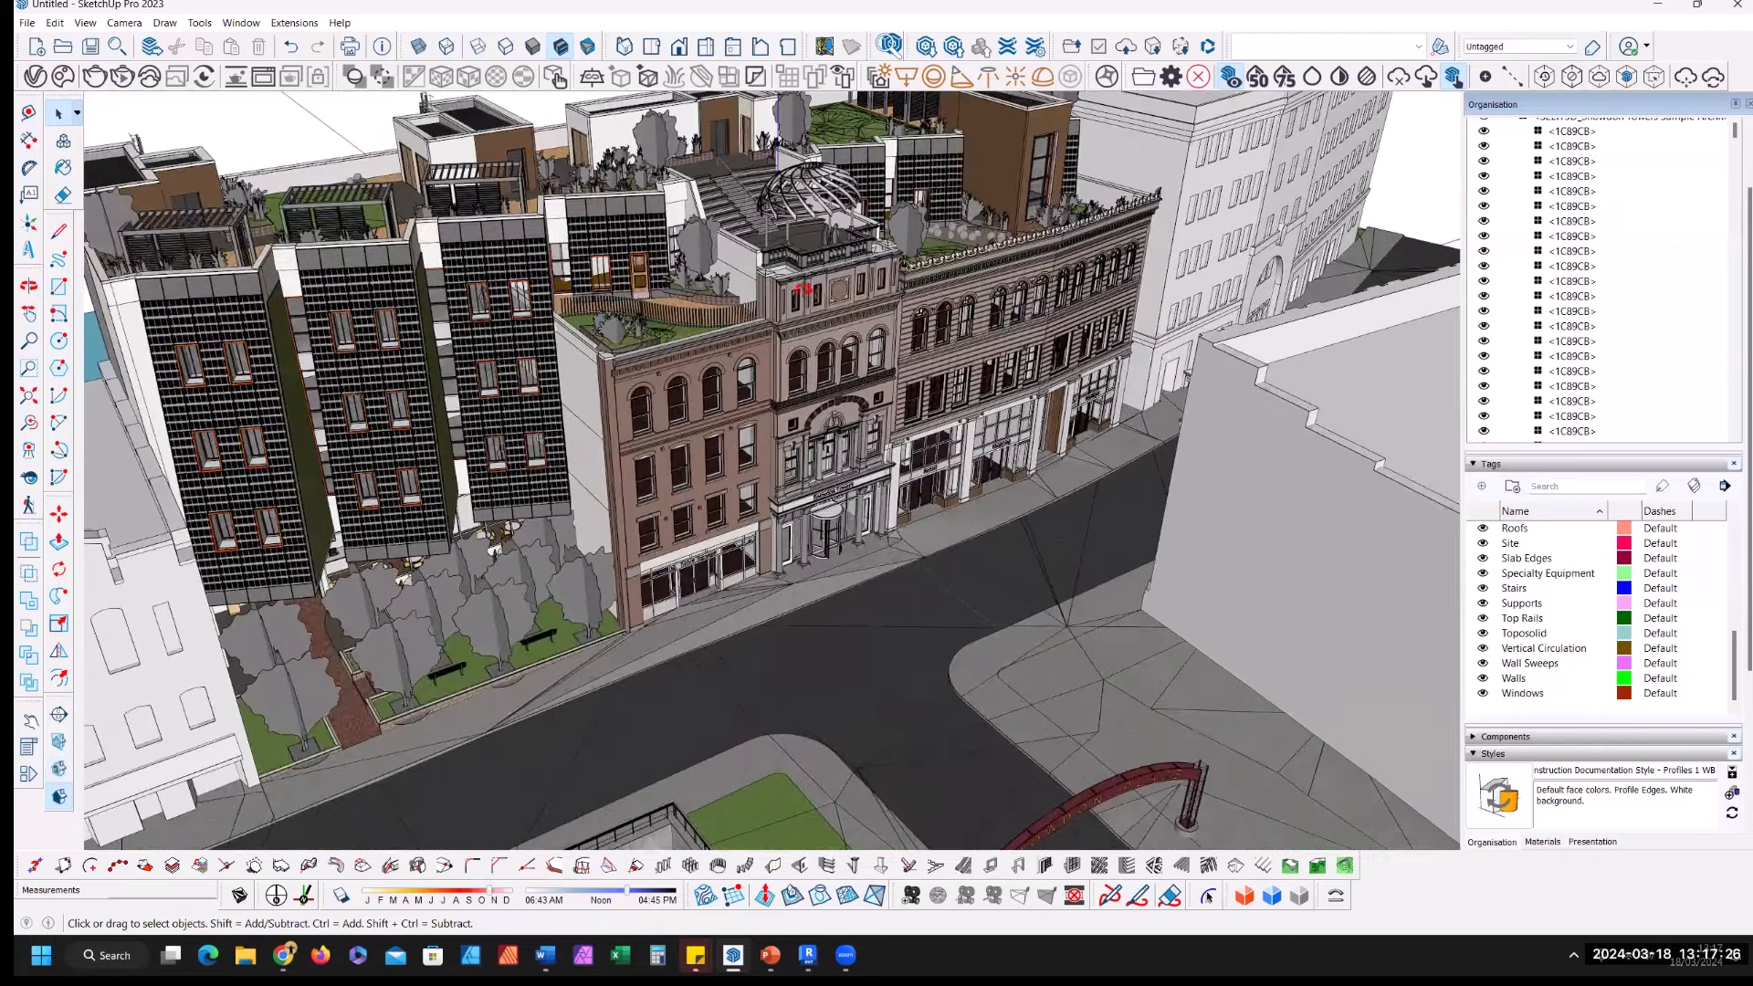
pyautogui.scroll(4, 785, 291)
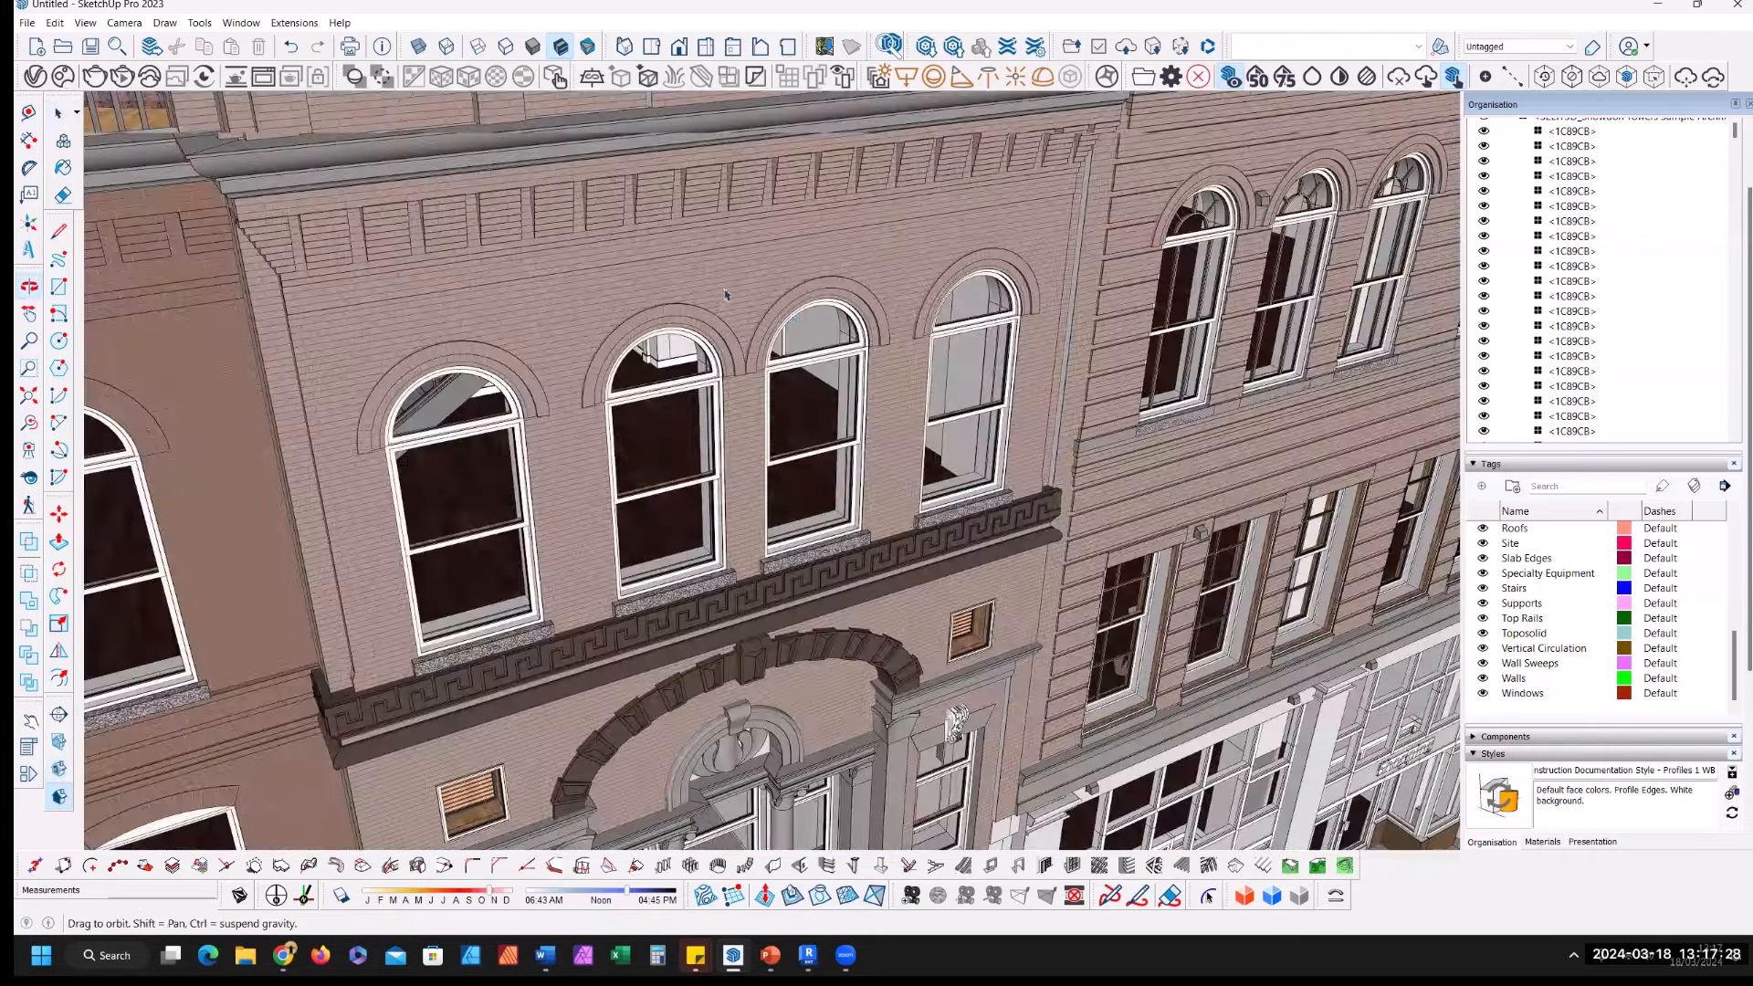
# Step: Toggle the visibility of the Windows tag off and on to check the arched windows in the brick facade
pyautogui.moveTo(726, 294); pyautogui.dragTo(1055, 527, button='middle')
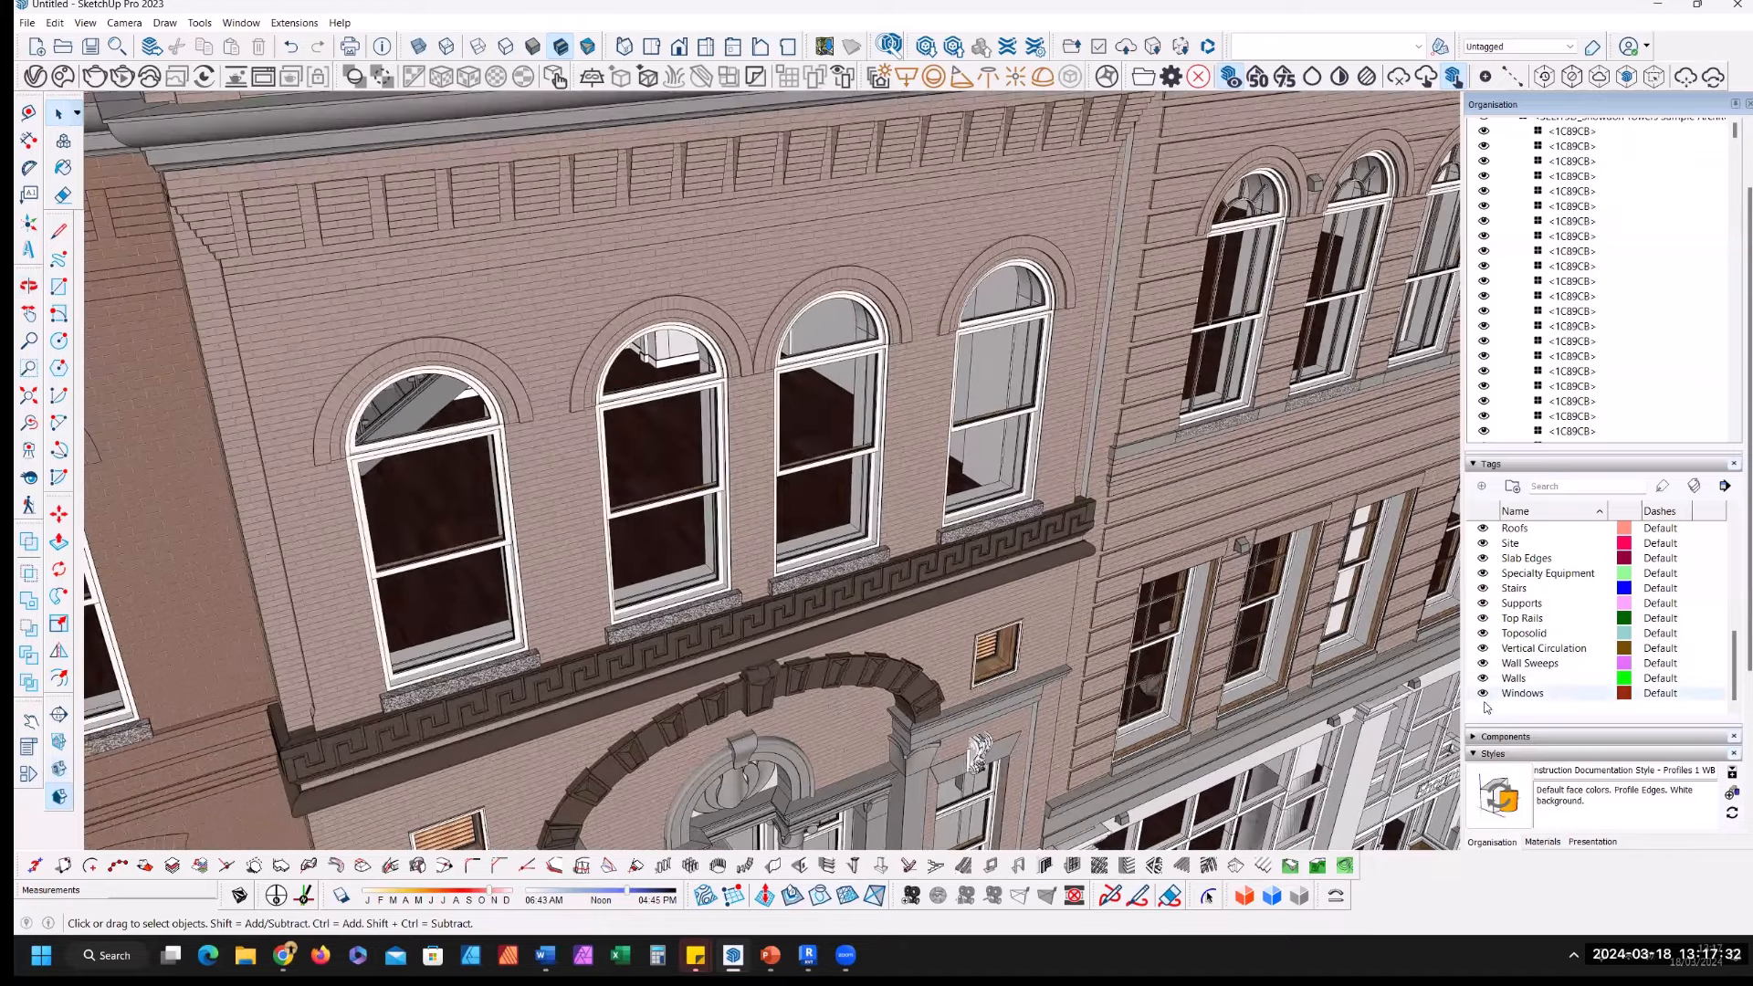
pyautogui.click(1483, 694)
pyautogui.click(1483, 694)
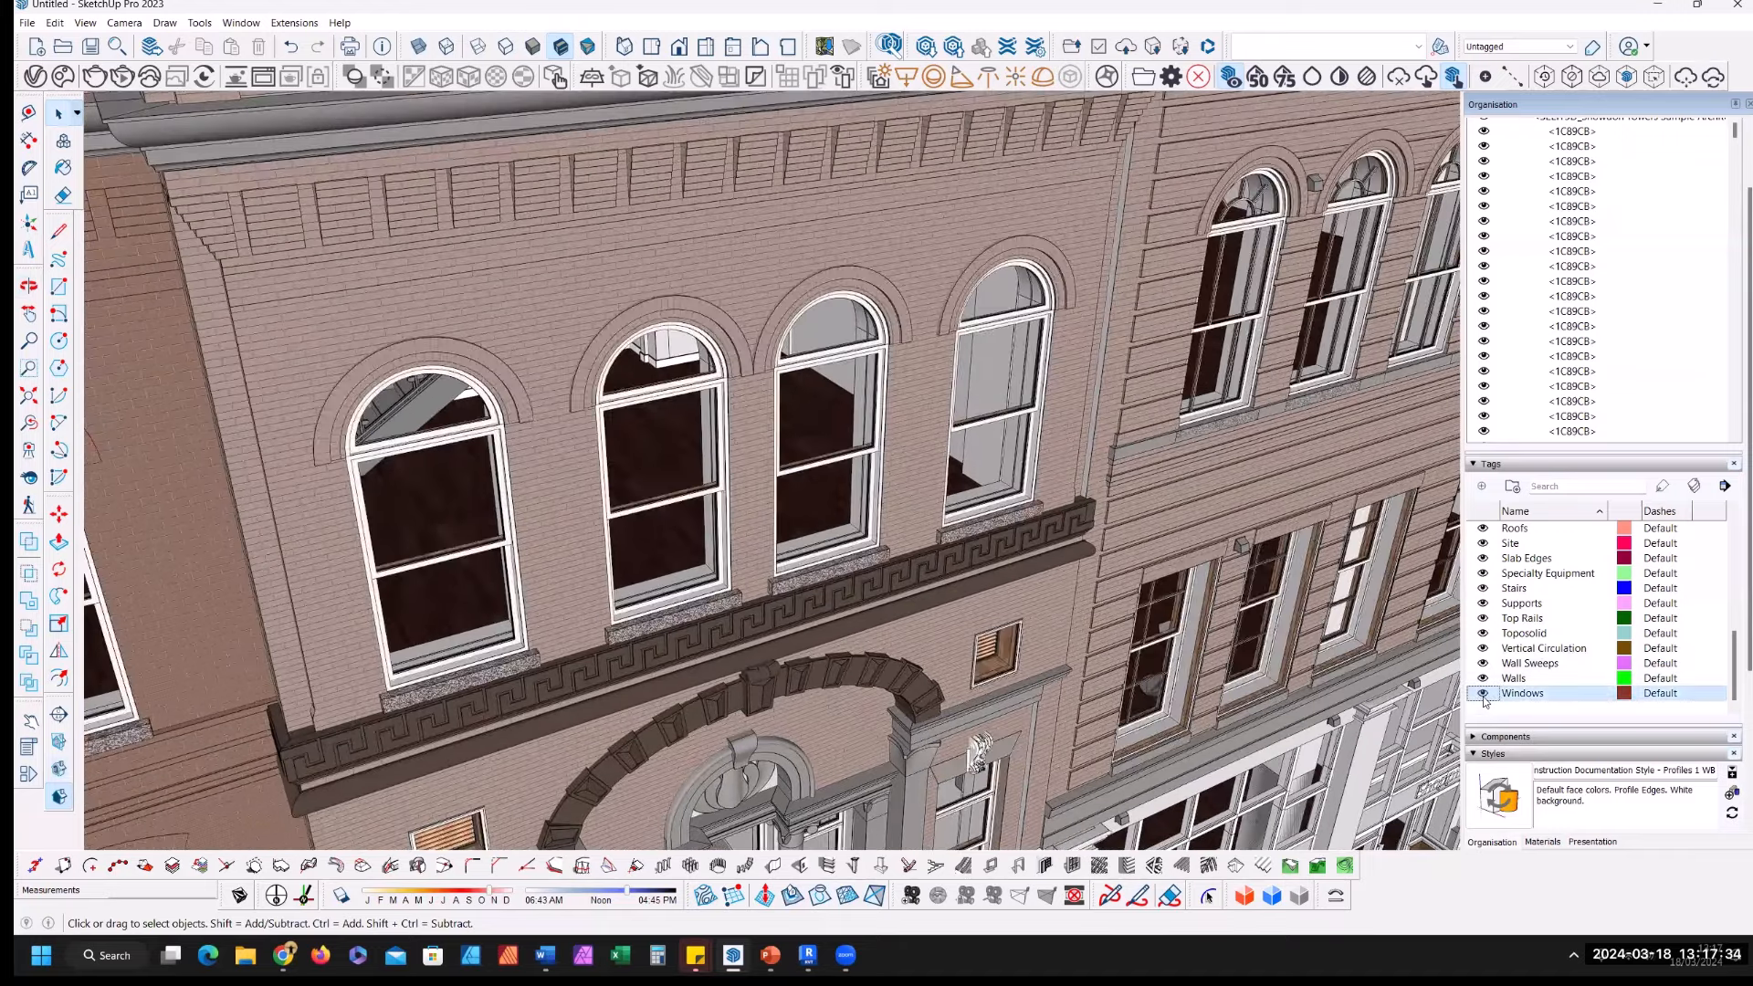
pyautogui.click(1484, 696)
pyautogui.click(1482, 696)
pyautogui.click(1479, 696)
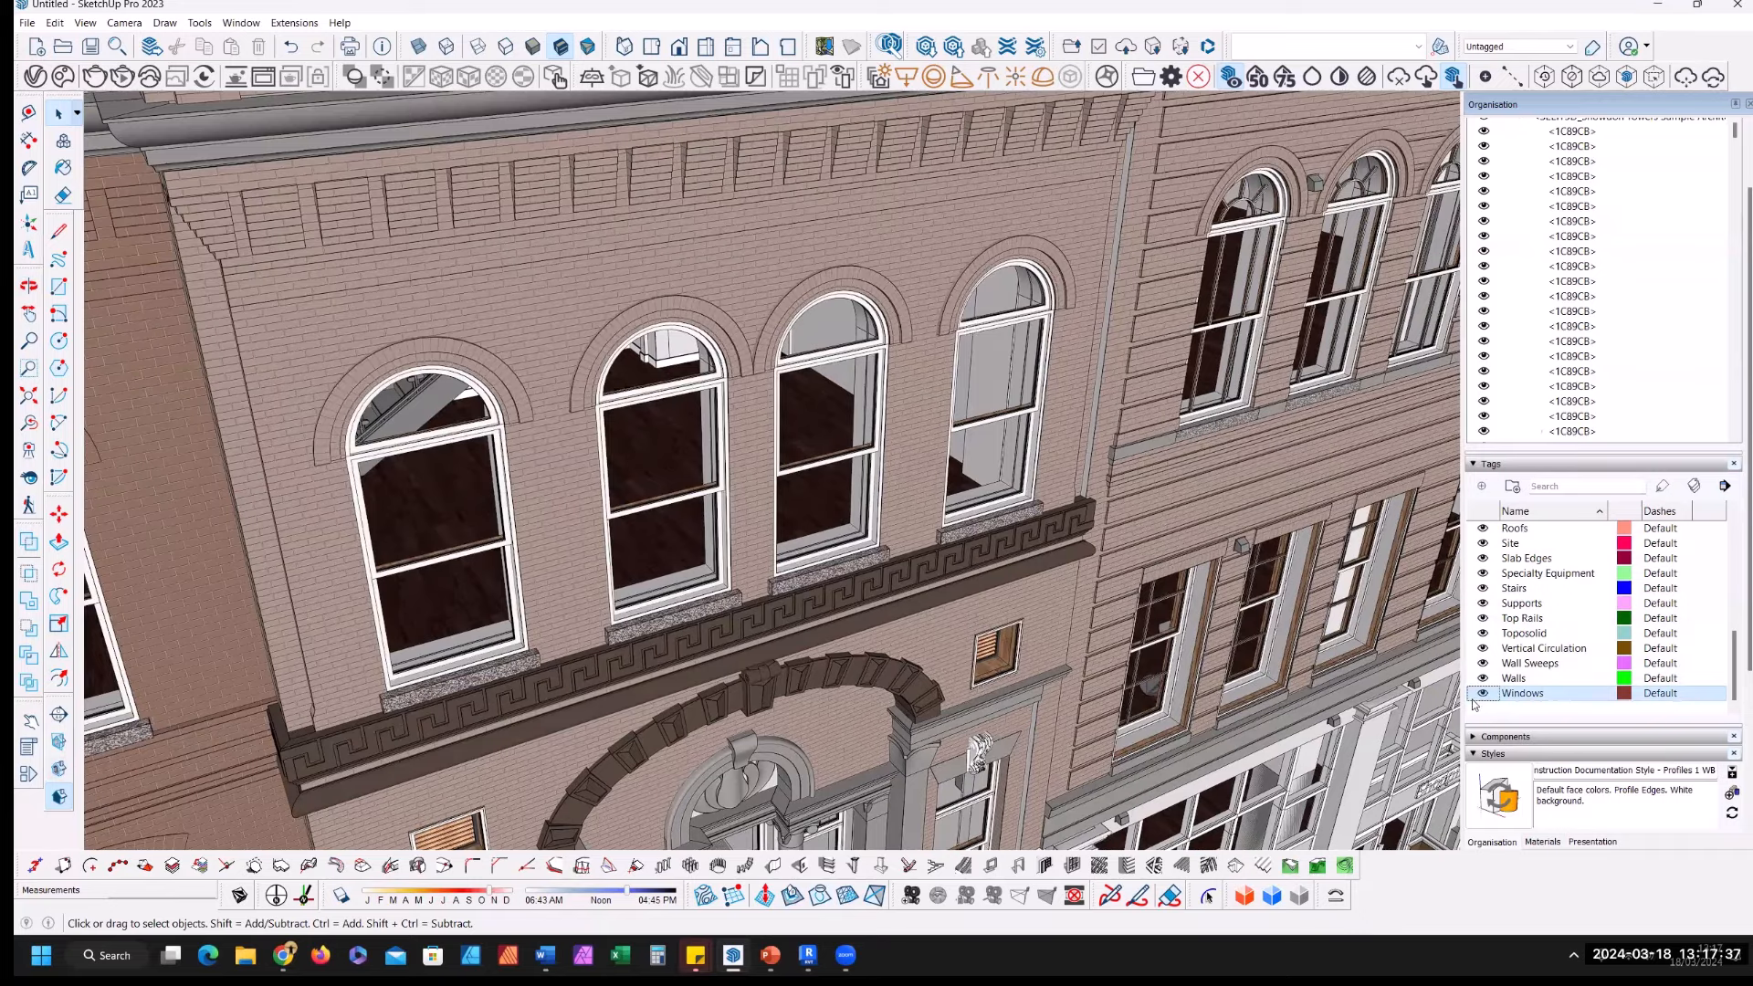
# Step: Open the rightmost arched window component, isolate it by hiding the rest of the model, inspect its matching instances, and close it
pyautogui.doubleClick(1012, 327)
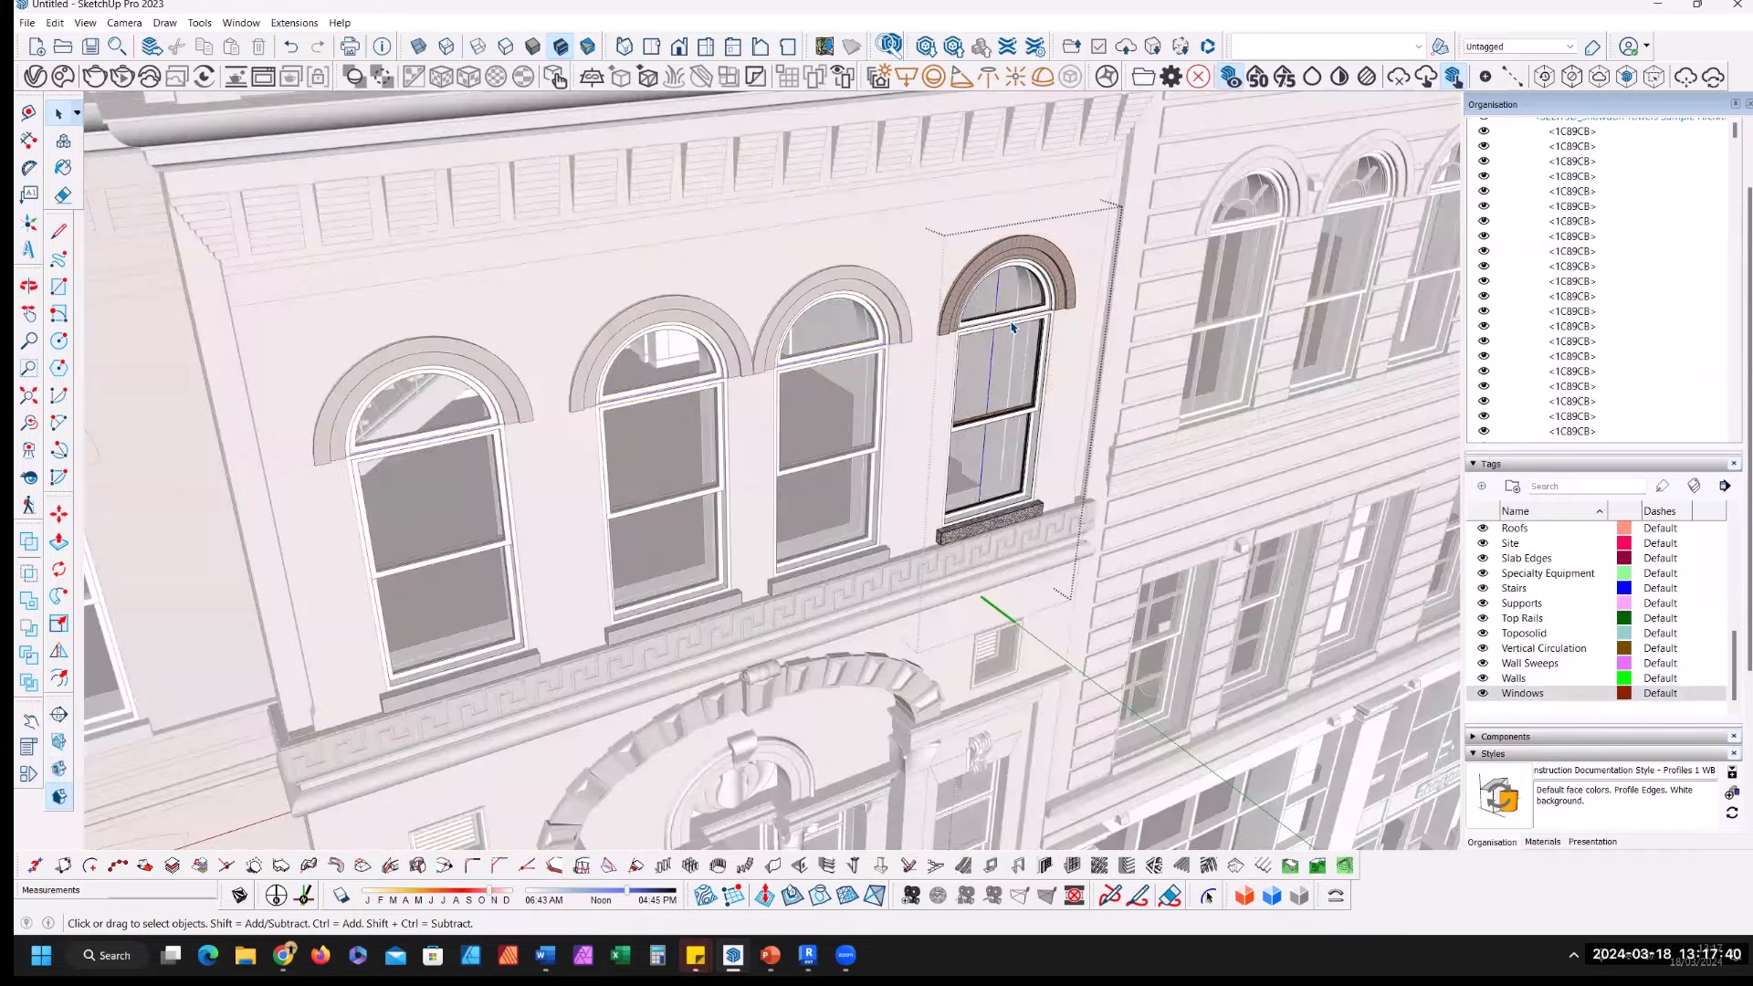
pyautogui.moveTo(1012, 327); pyautogui.dragTo(925, 370, button='middle')
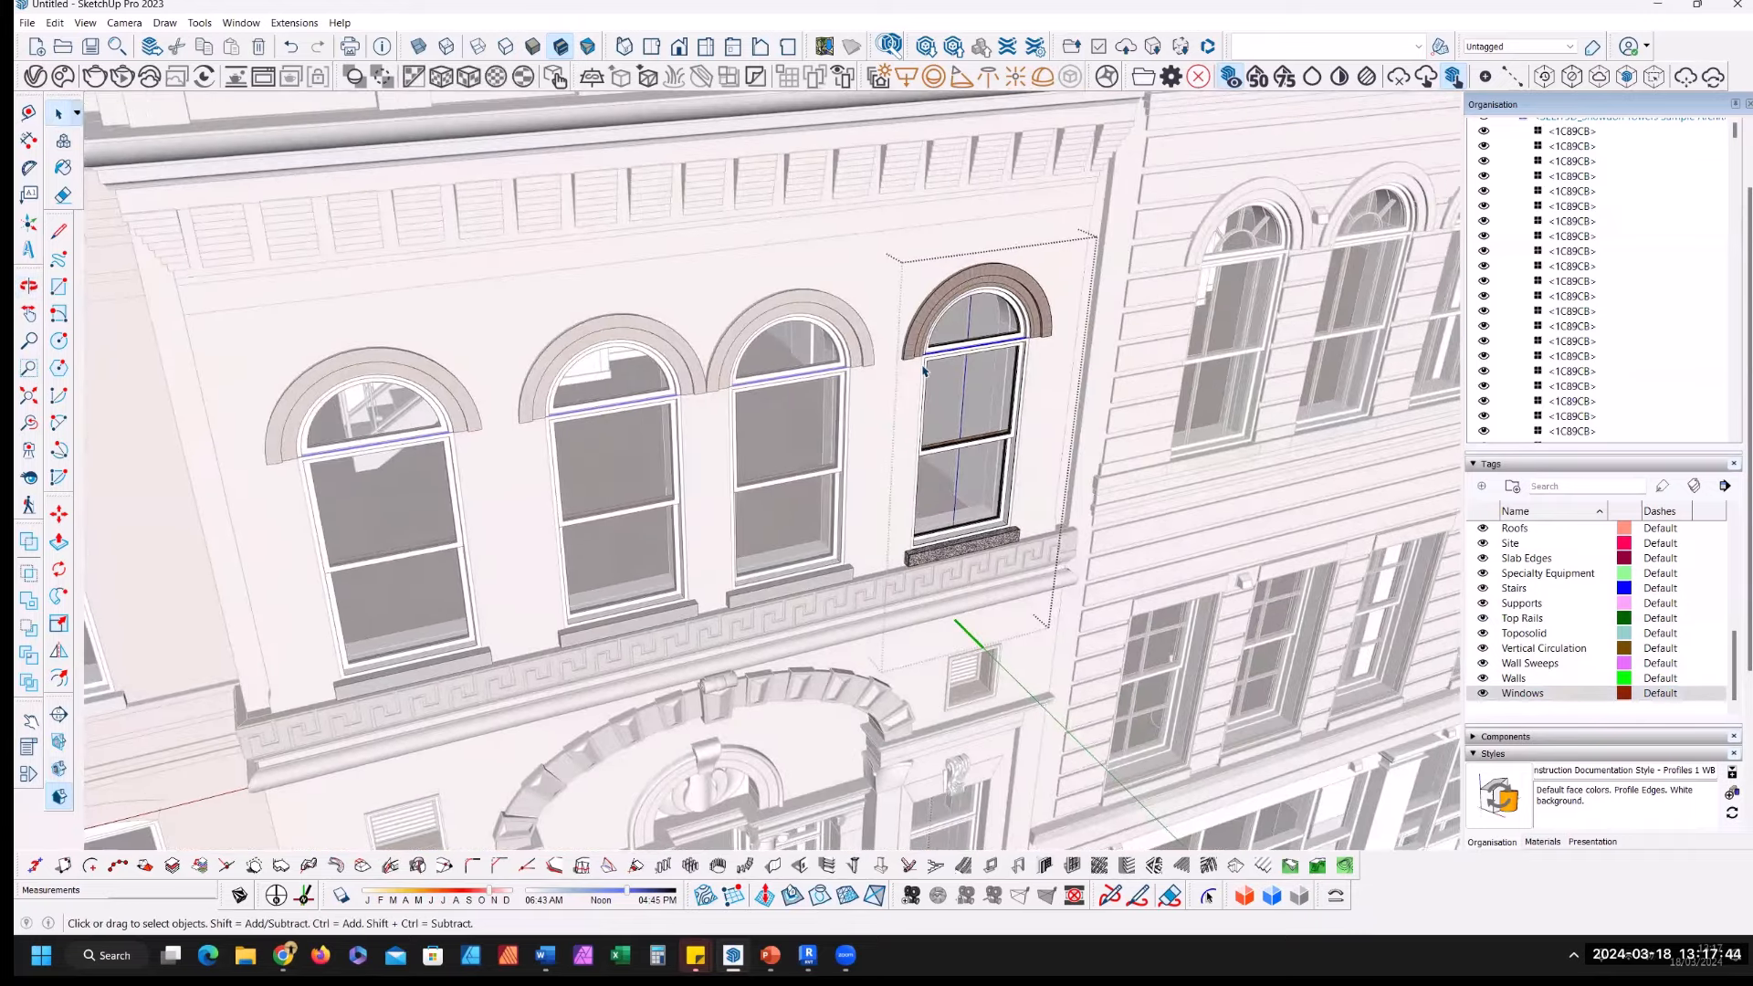
pyautogui.press('i')
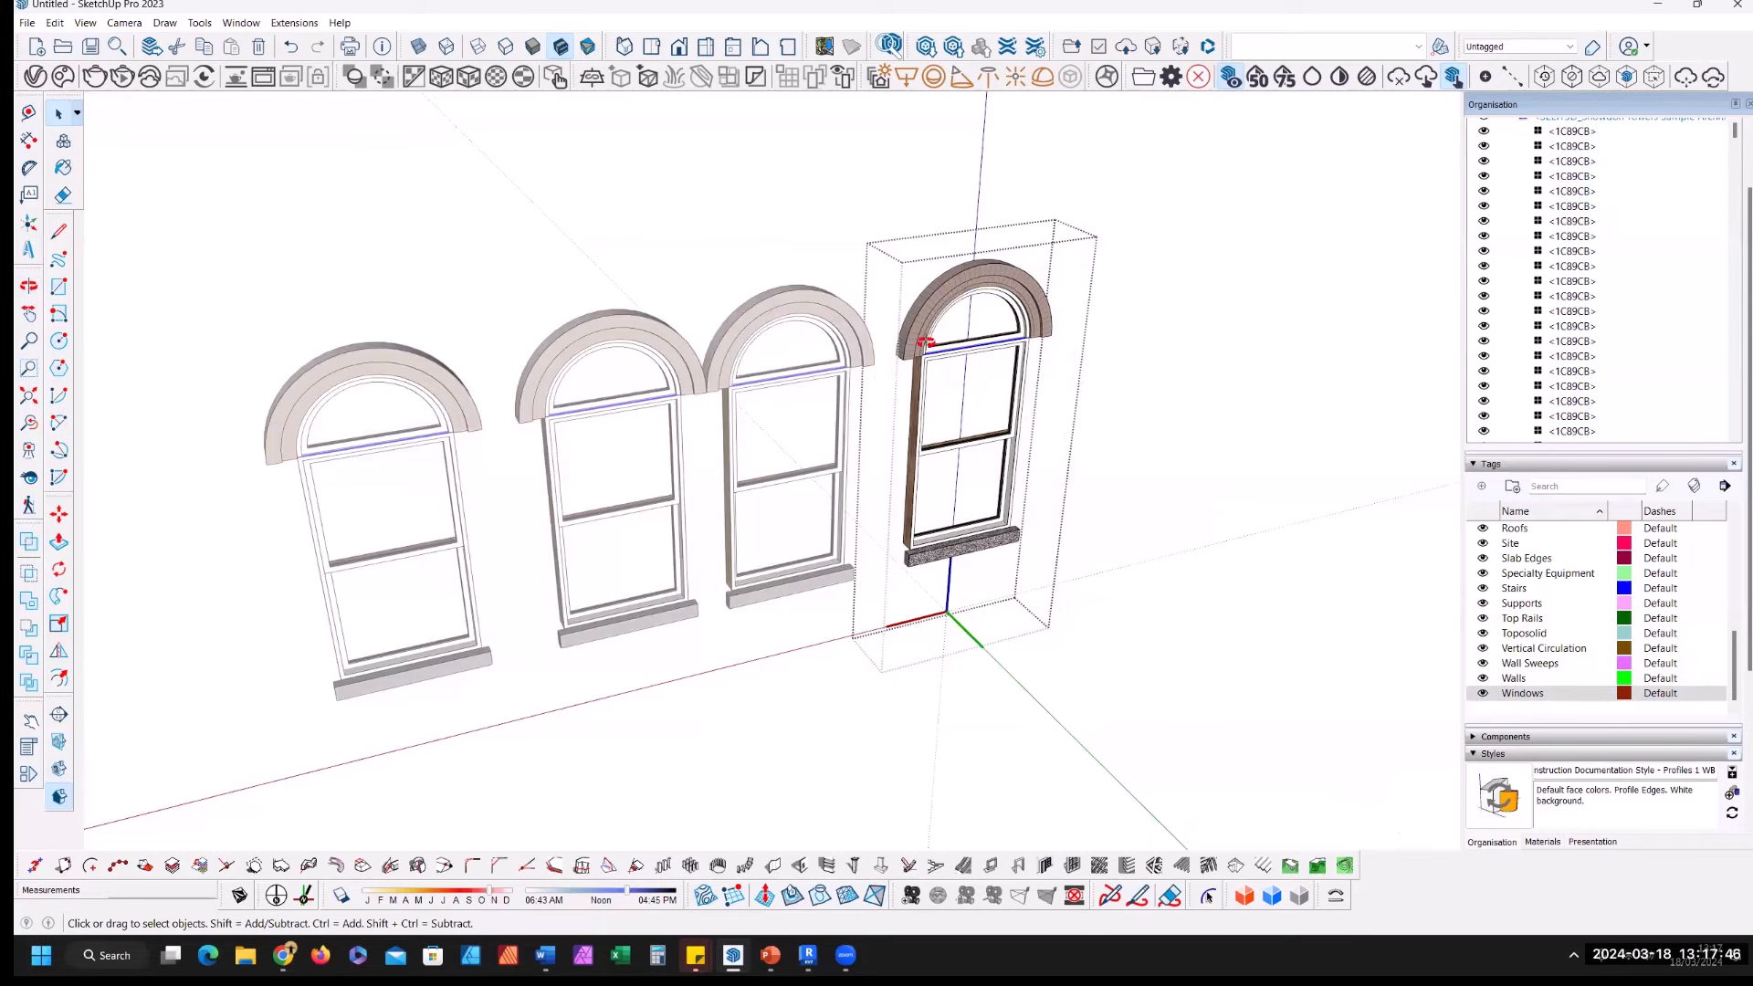
pyautogui.moveTo(922, 342); pyautogui.dragTo(896, 406, button='middle')
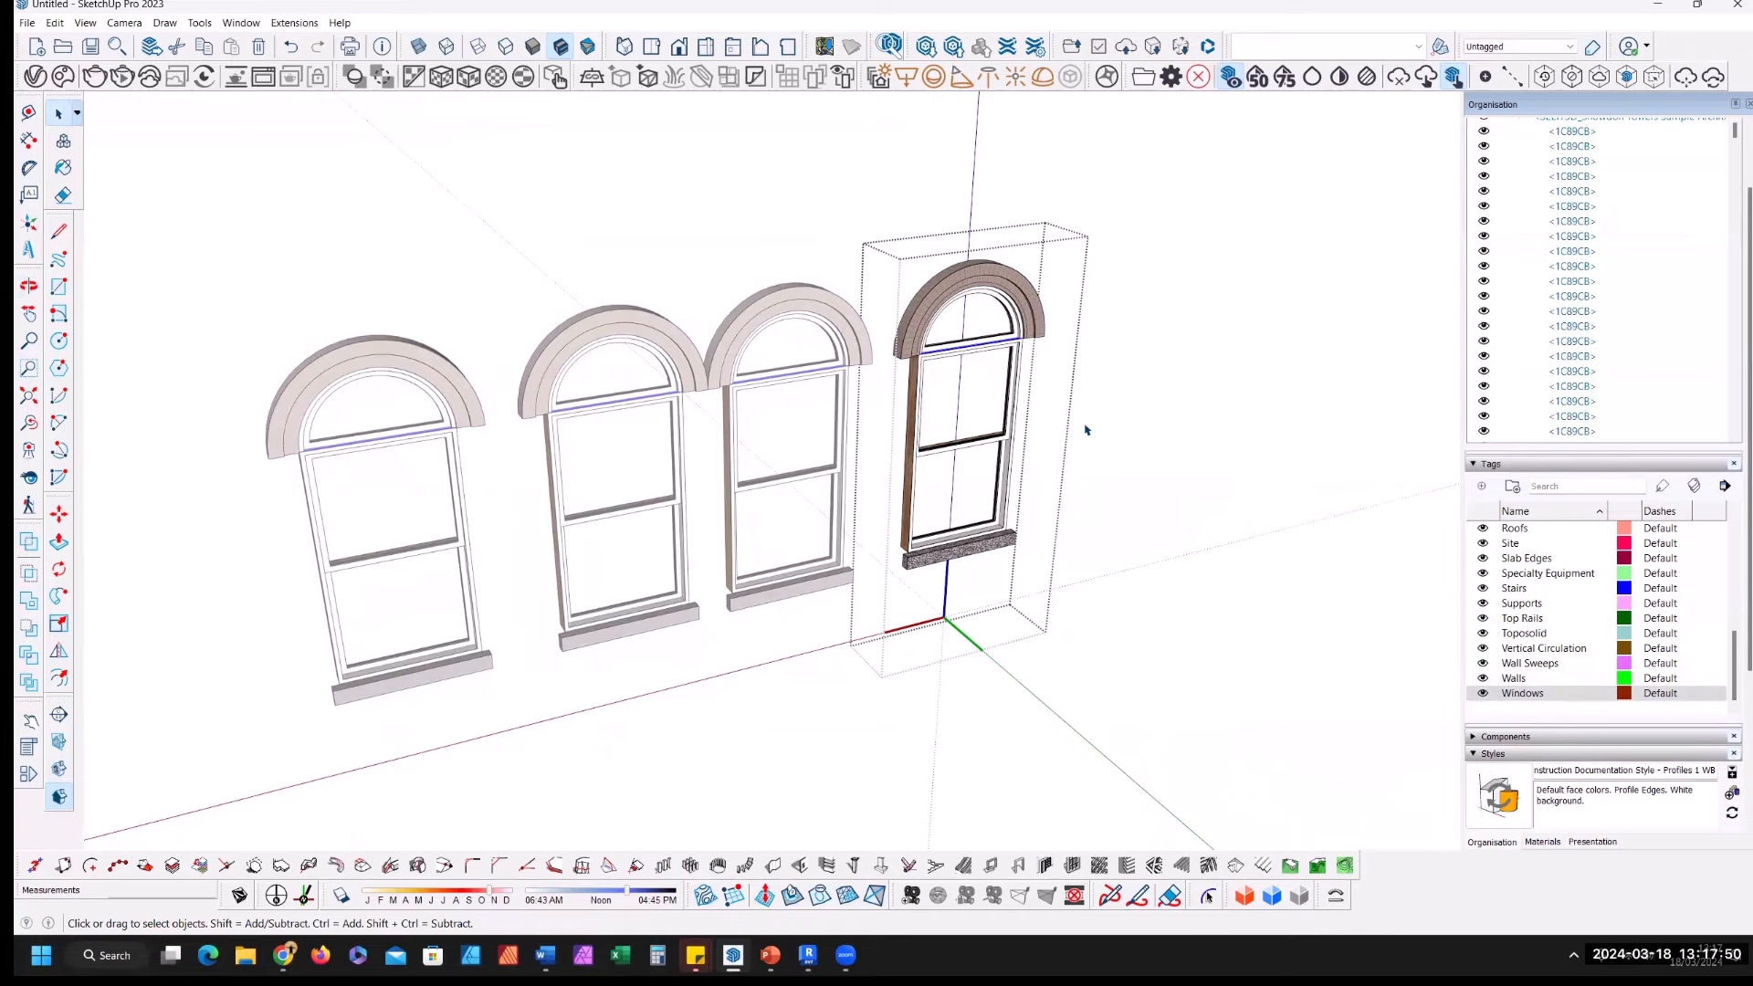
pyautogui.press('Escape')
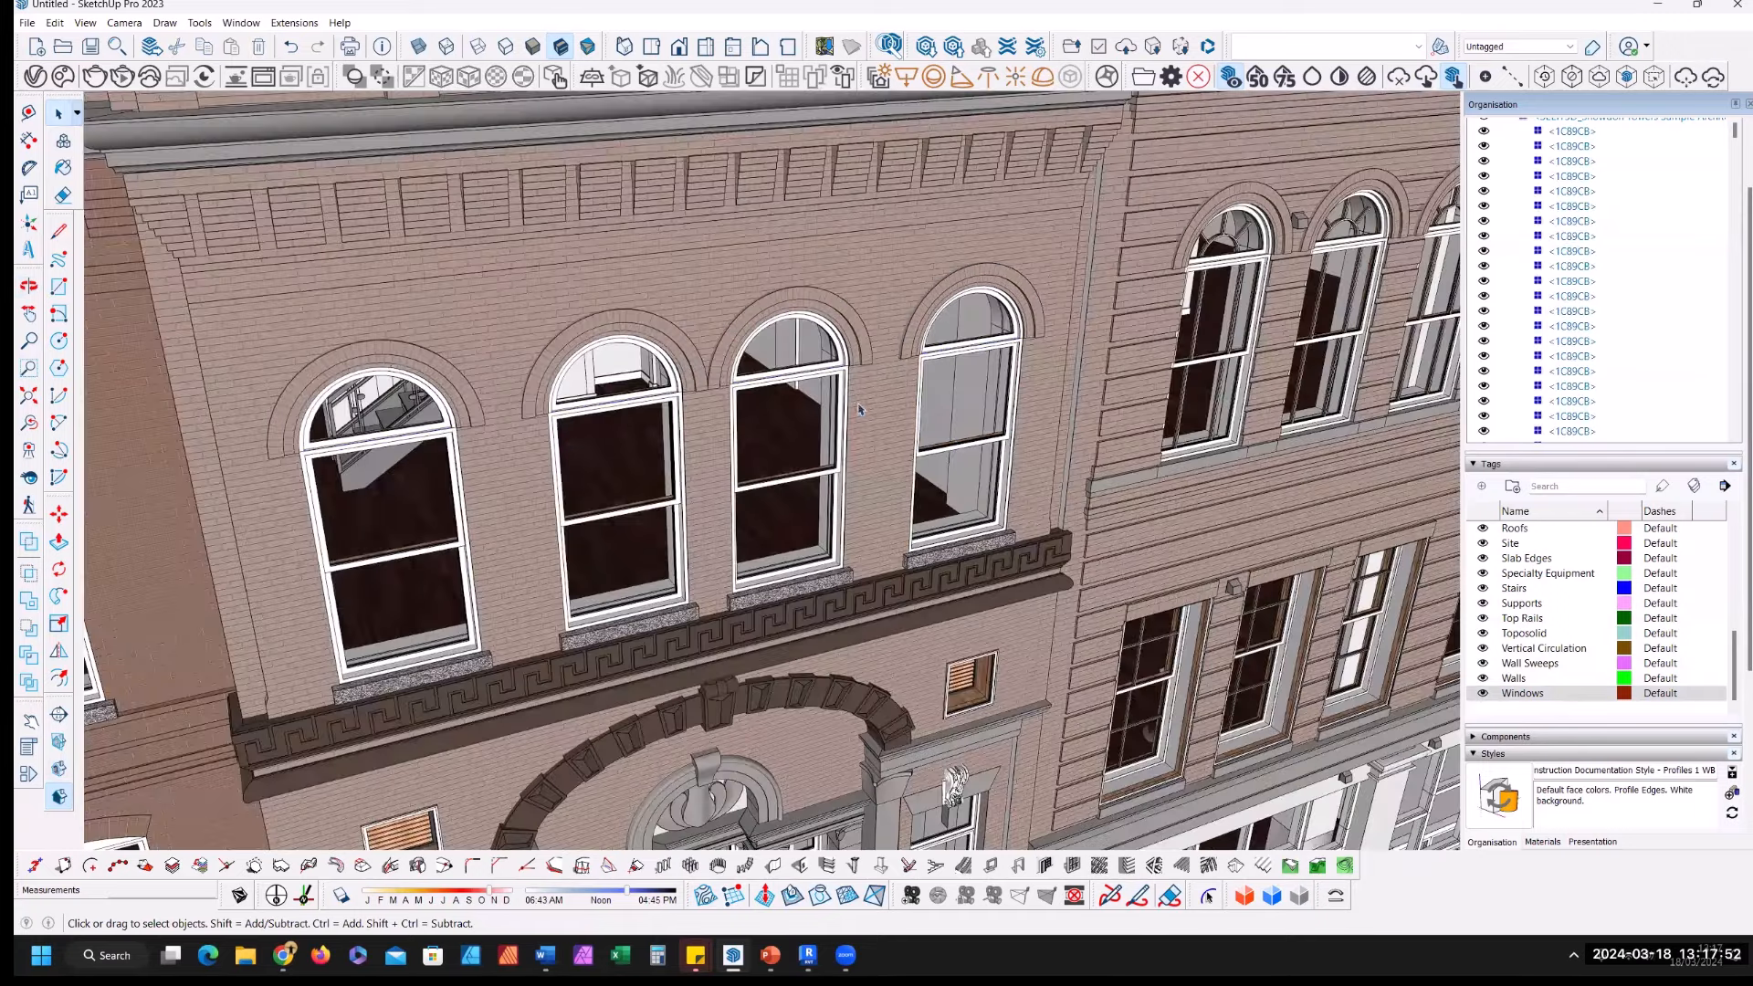
# Step: Open the imported site model and select the green toposolid terrain around the buildings
pyautogui.scroll(-3, 880, 377)
pyautogui.scroll(-5, 879, 432)
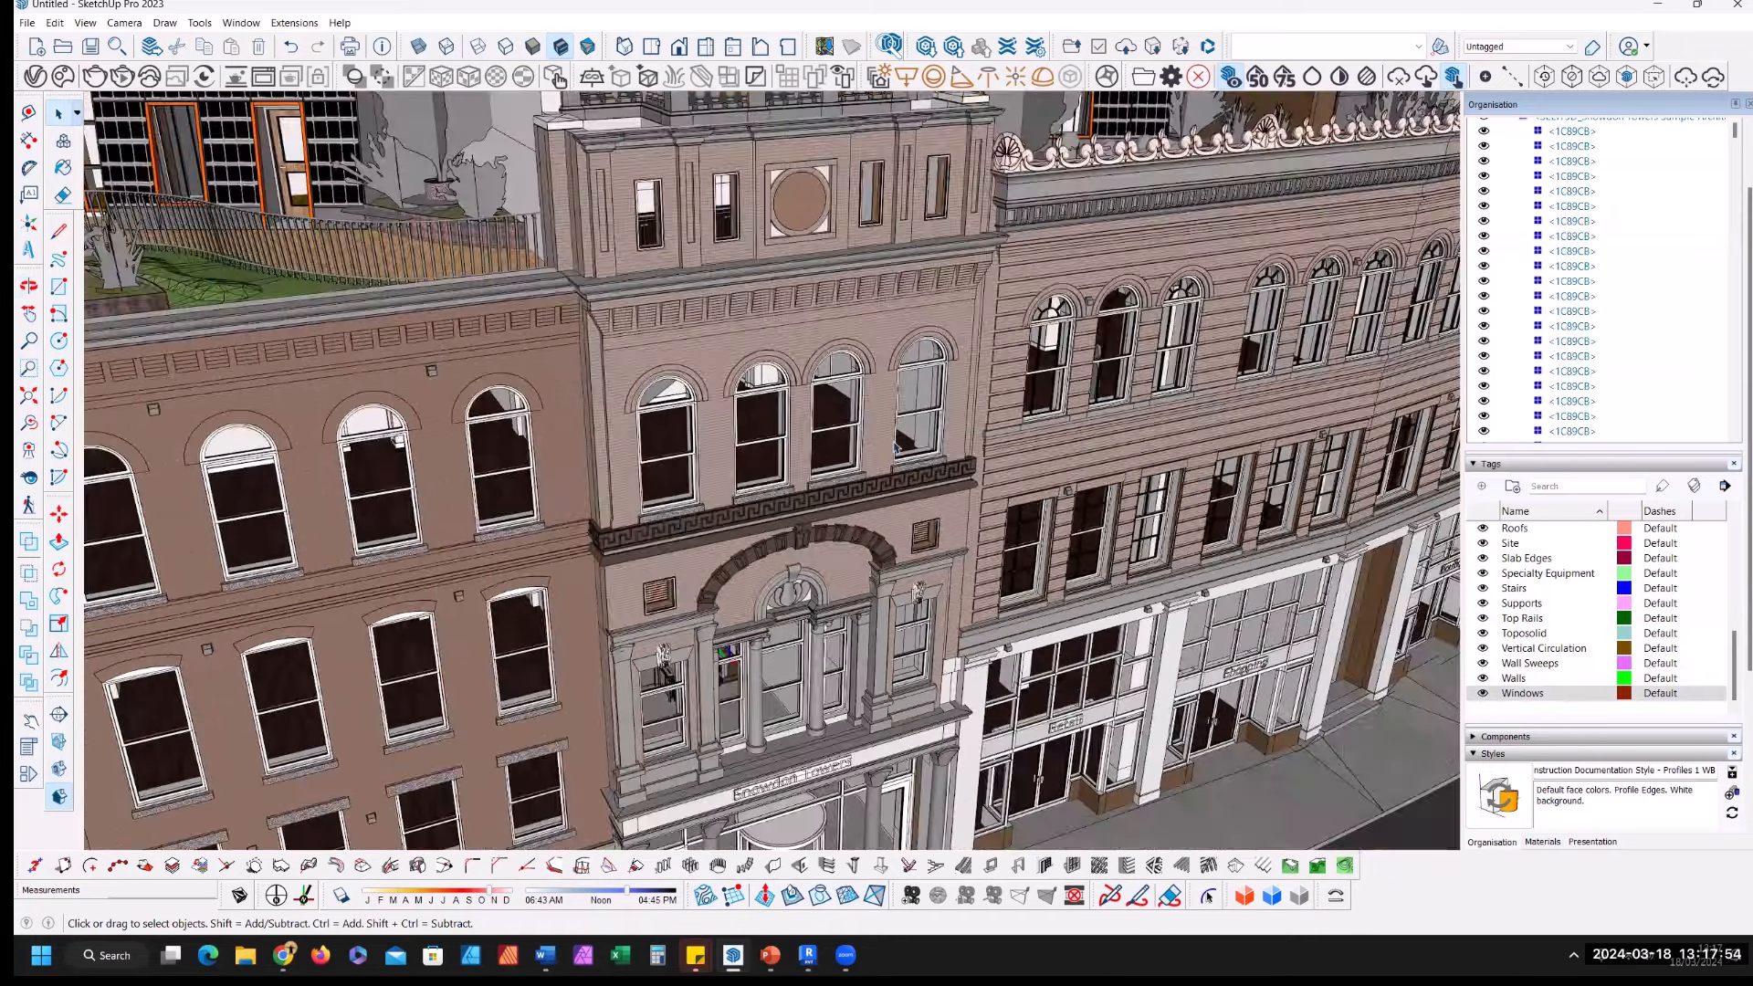
pyautogui.scroll(-8, 1018, 493)
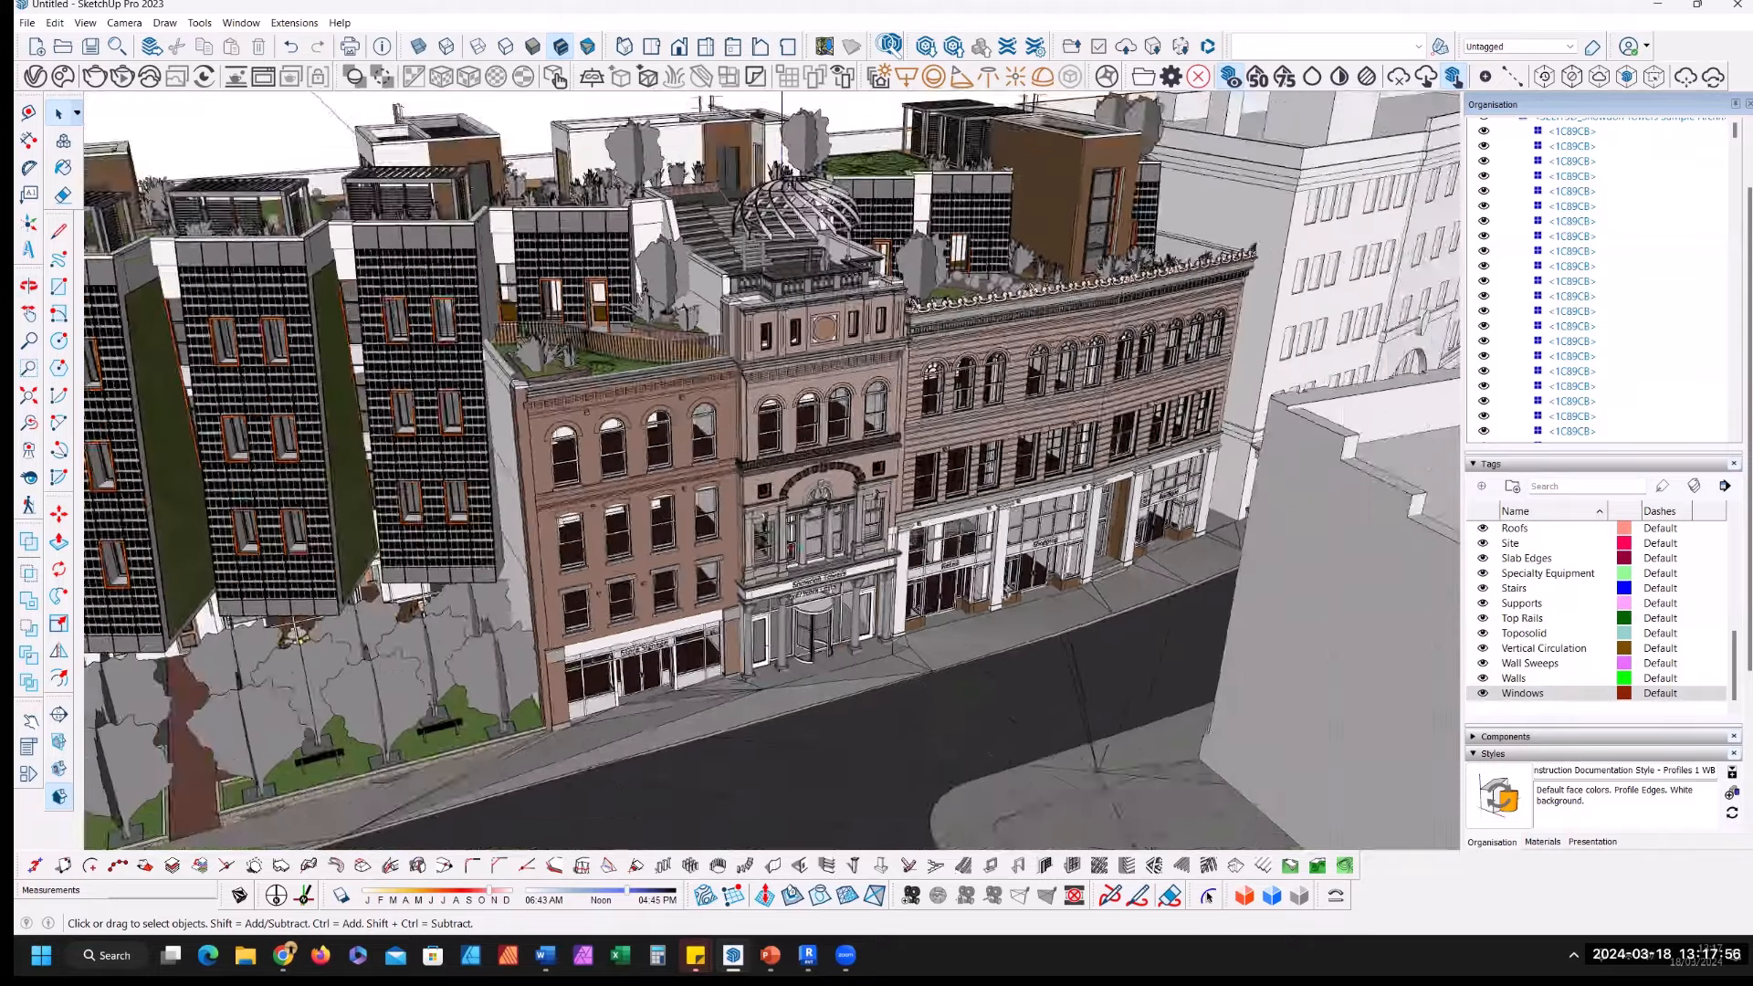
pyautogui.scroll(3, 1003, 564)
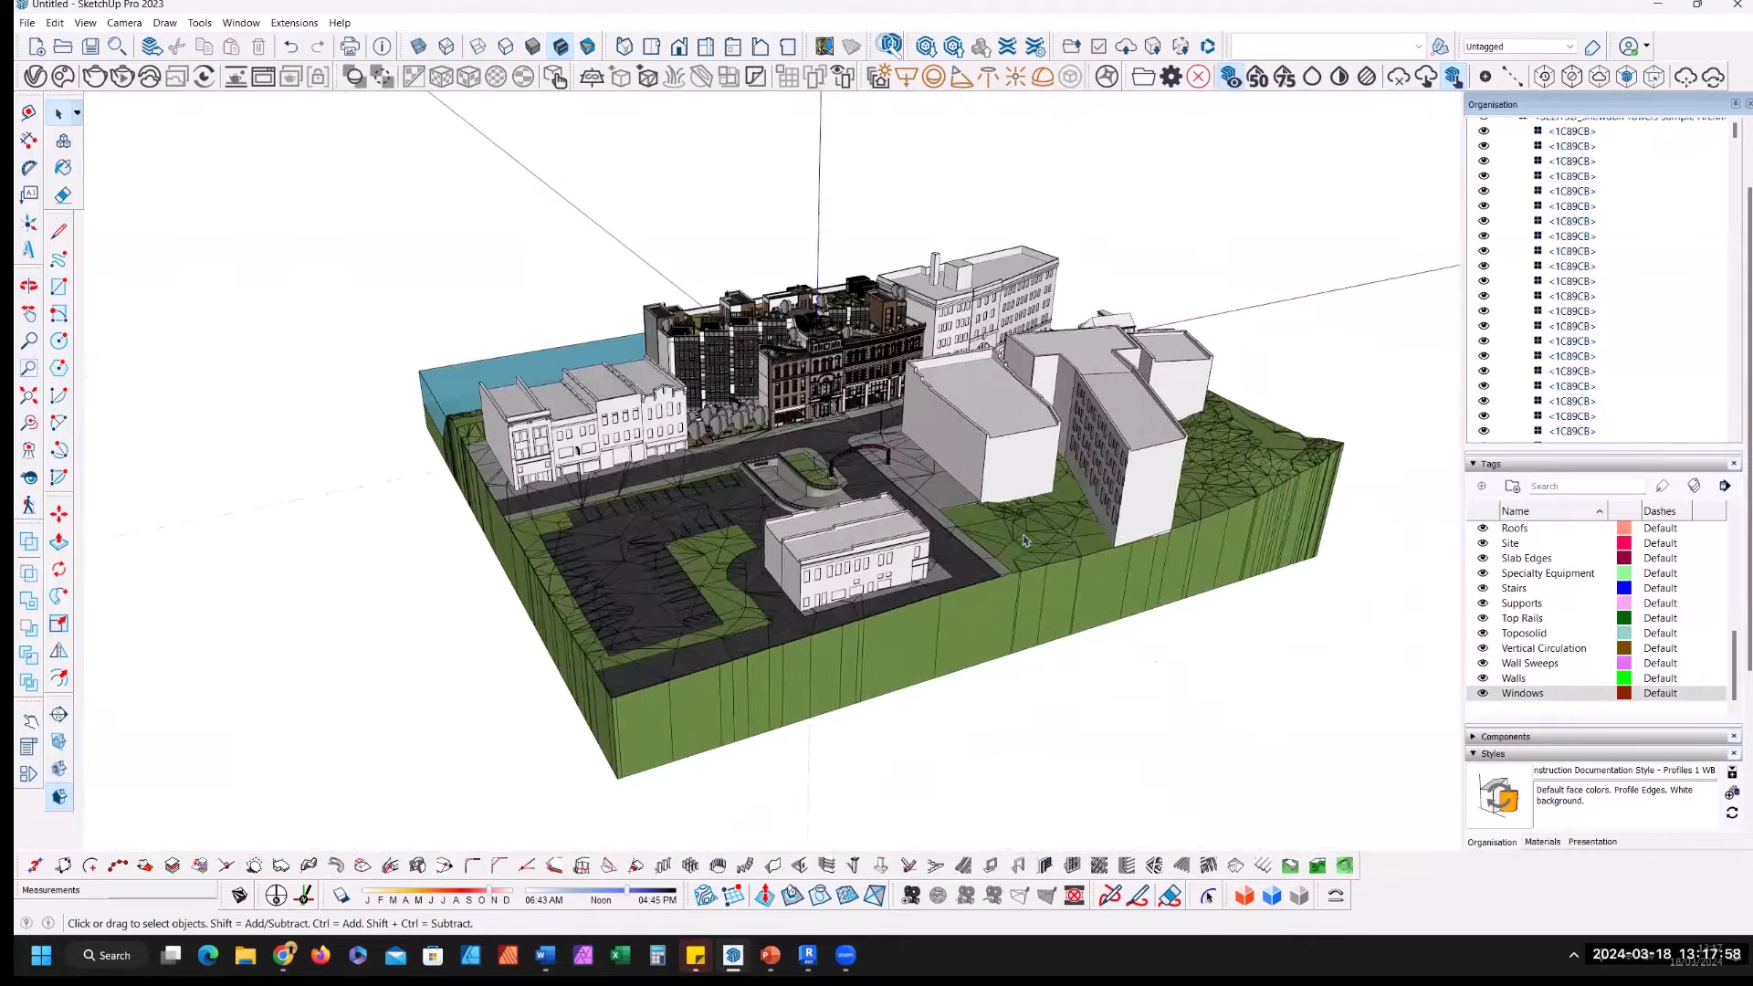
pyautogui.click(1027, 591)
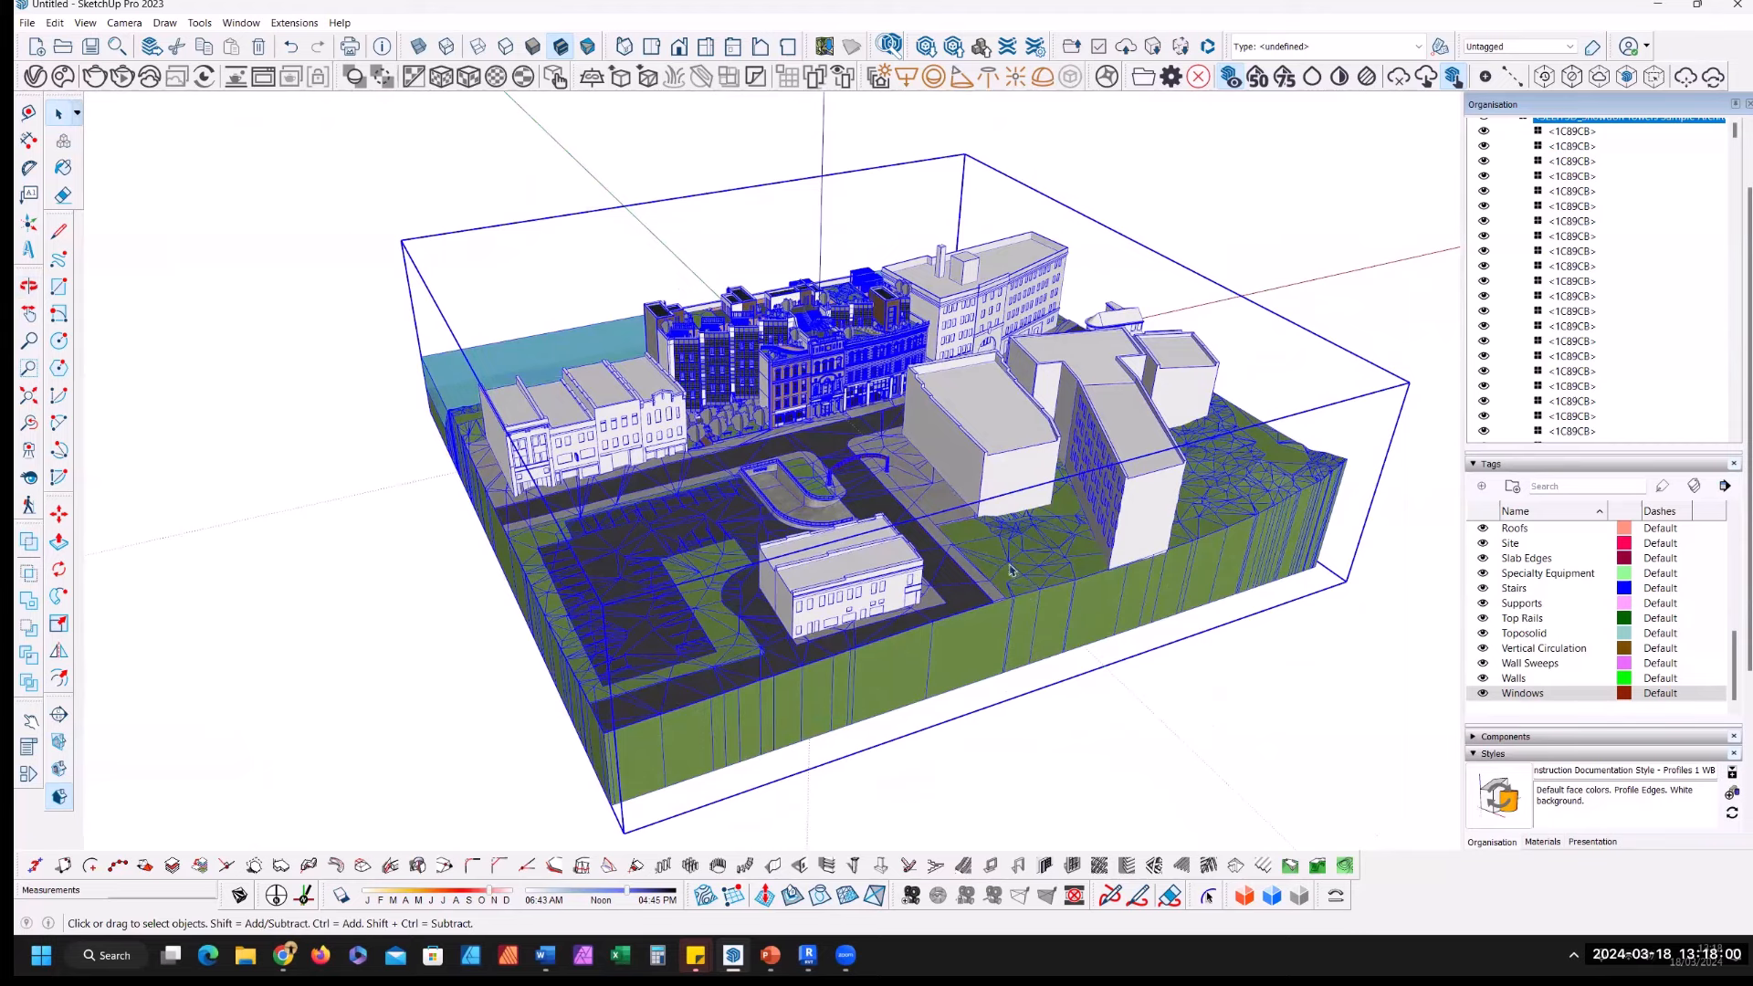
pyautogui.scroll(2, 1010, 571)
pyautogui.scroll(1, 1010, 568)
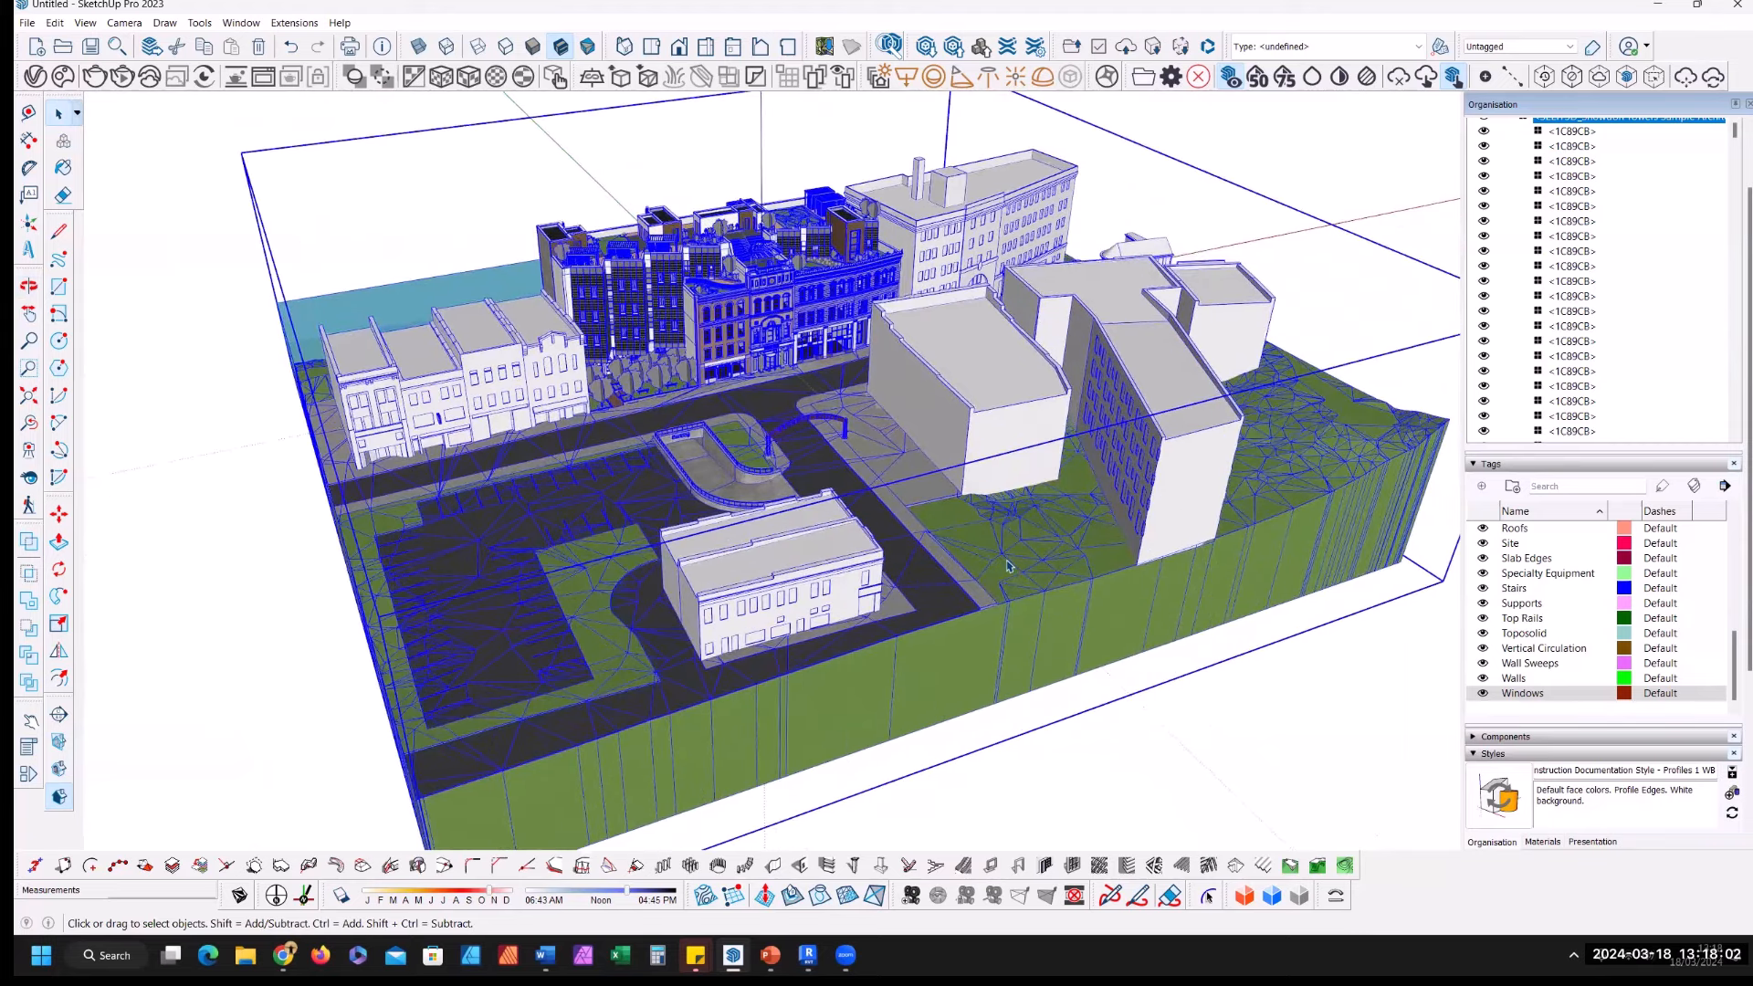
pyautogui.scroll(-1, 997, 565)
pyautogui.scroll(1, 997, 564)
pyautogui.doubleClick(997, 565)
pyautogui.click(997, 564)
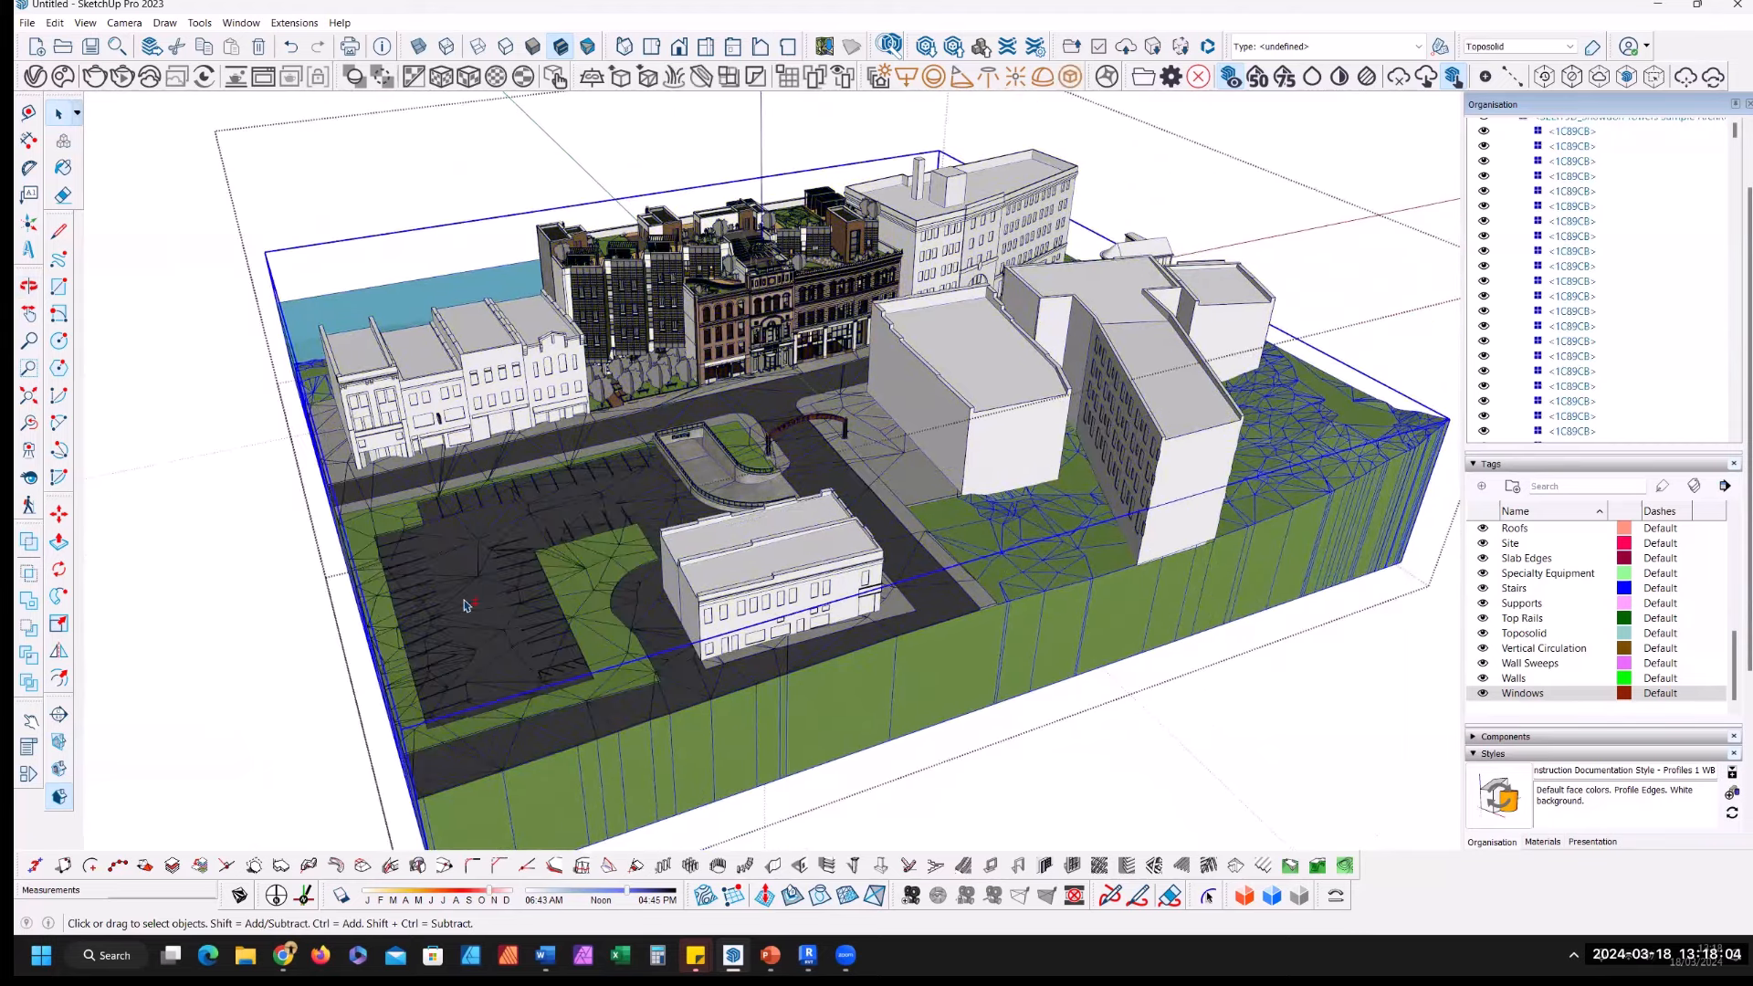
# Step: Add the road, parking and pavement toposolids to the selection and turn on Soften coplanar for their edges
pyautogui.moveTo(464, 599); pyautogui.dragTo(347, 404, button='middle')
pyautogui.scroll(-2, 343, 404)
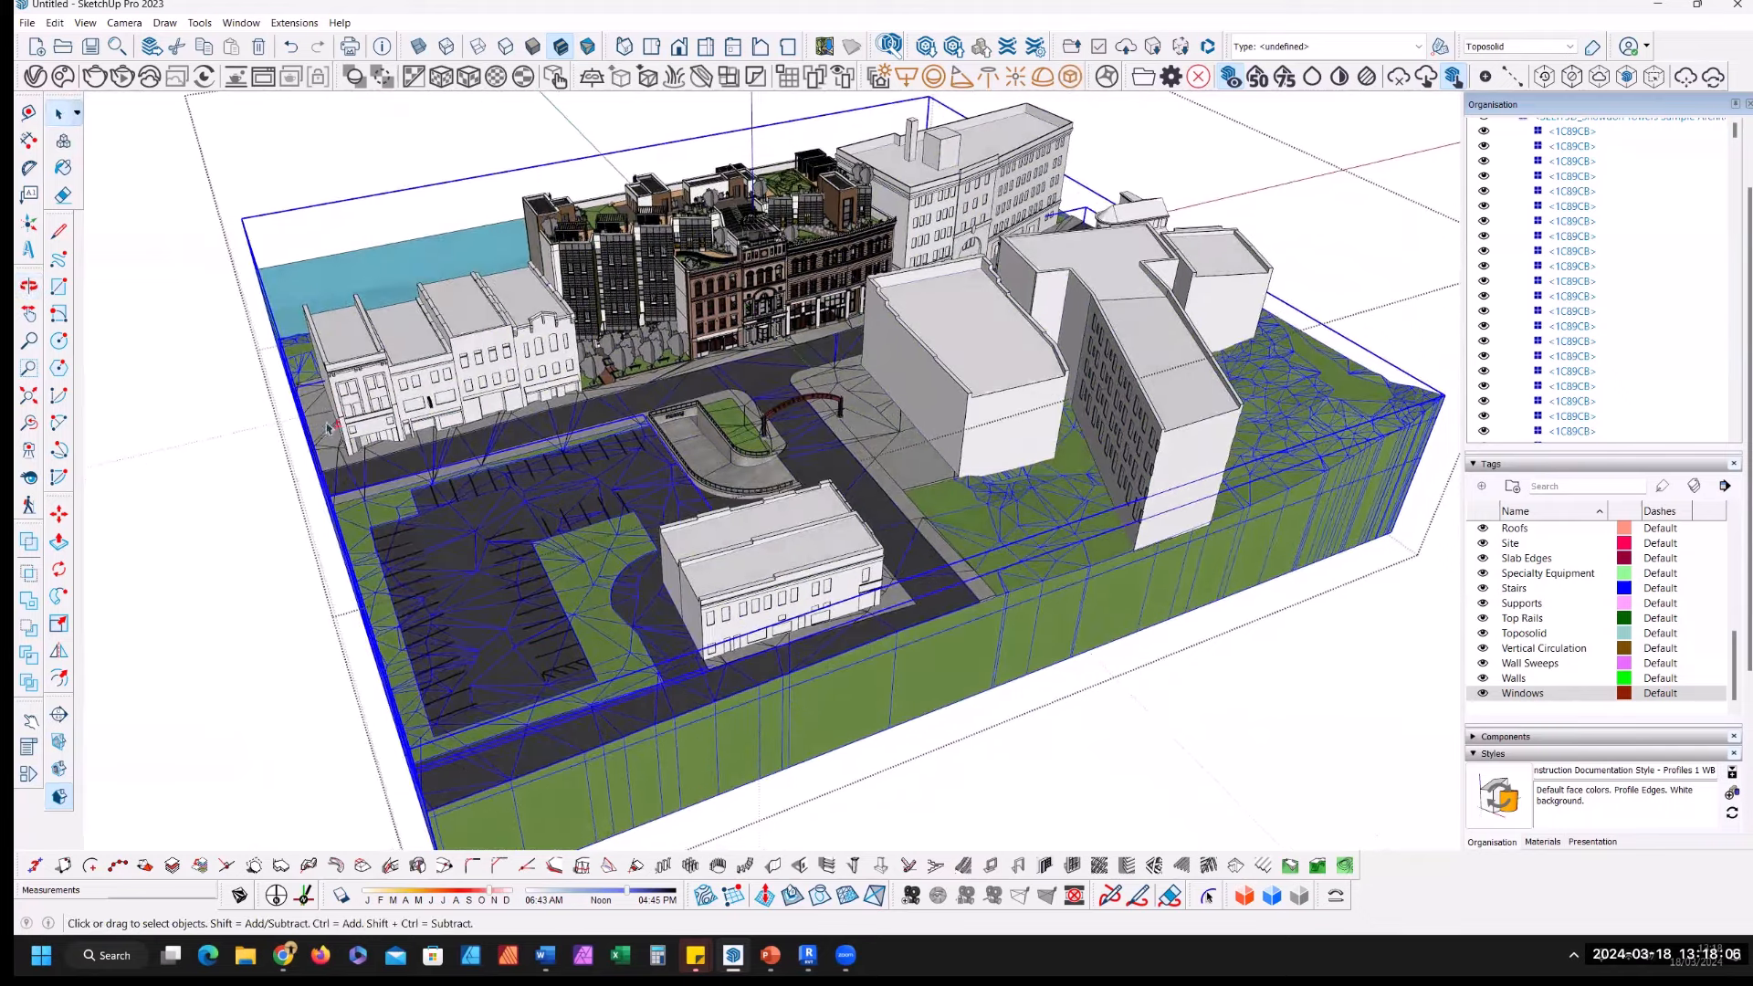
pyautogui.scroll(4, 904, 319)
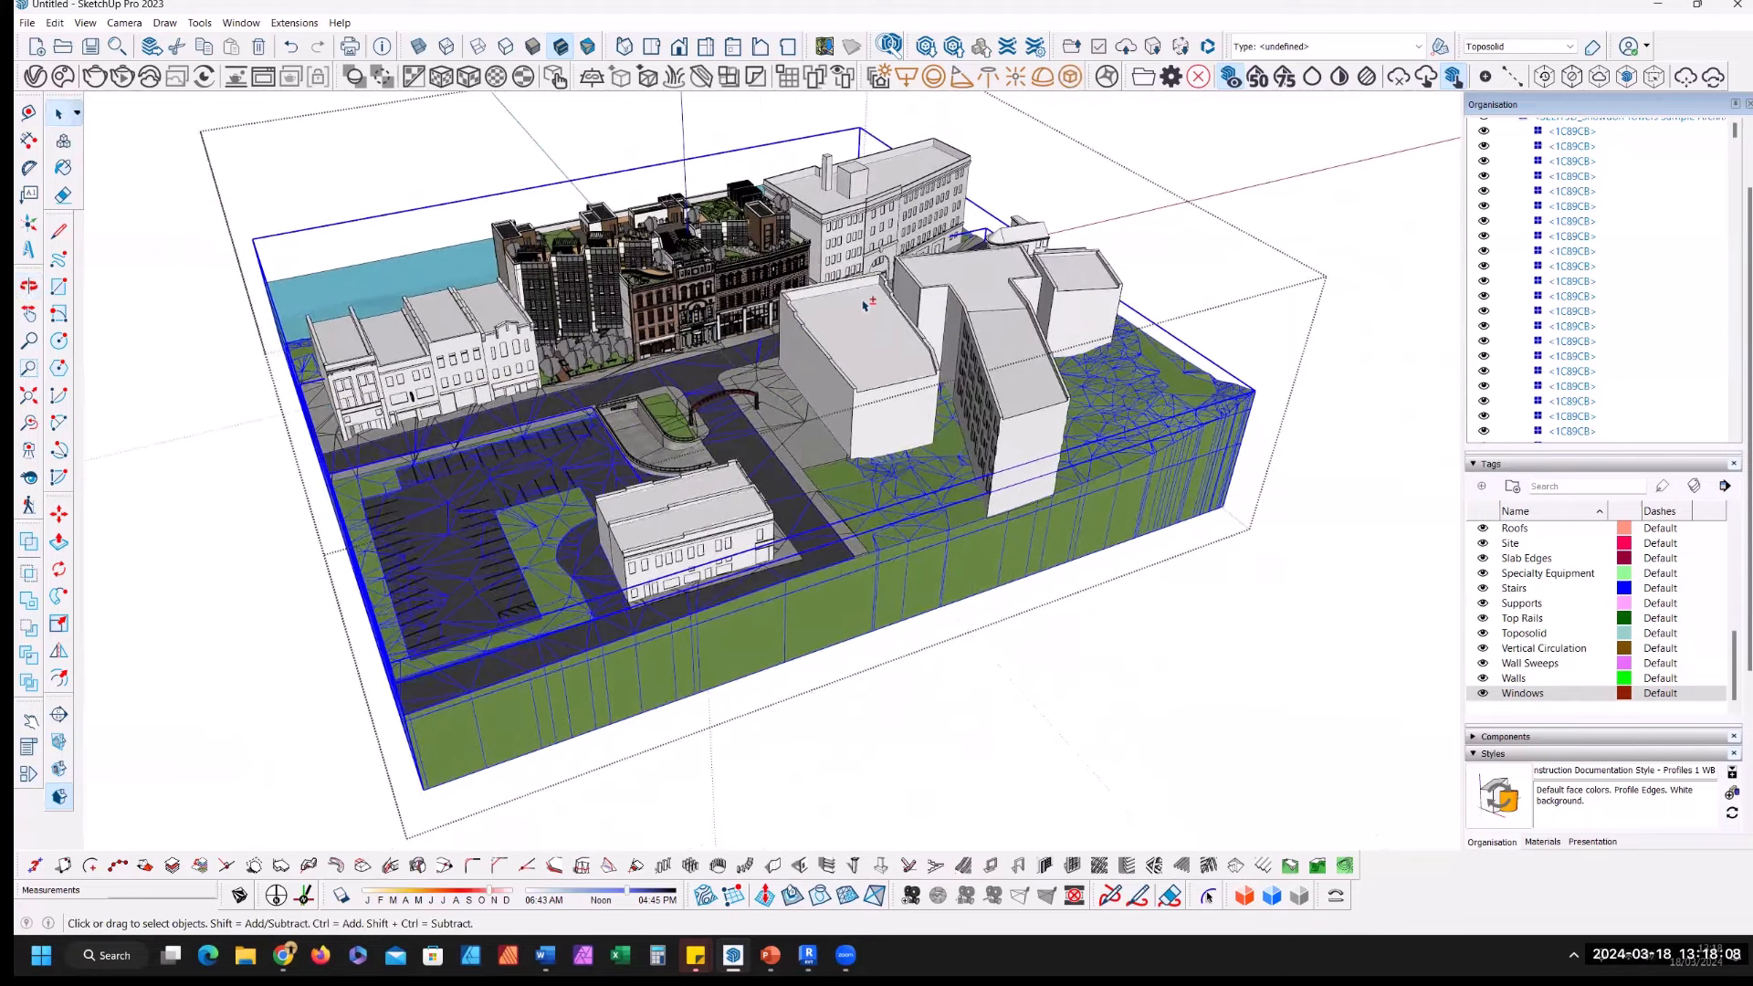
pyautogui.scroll(1, 904, 315)
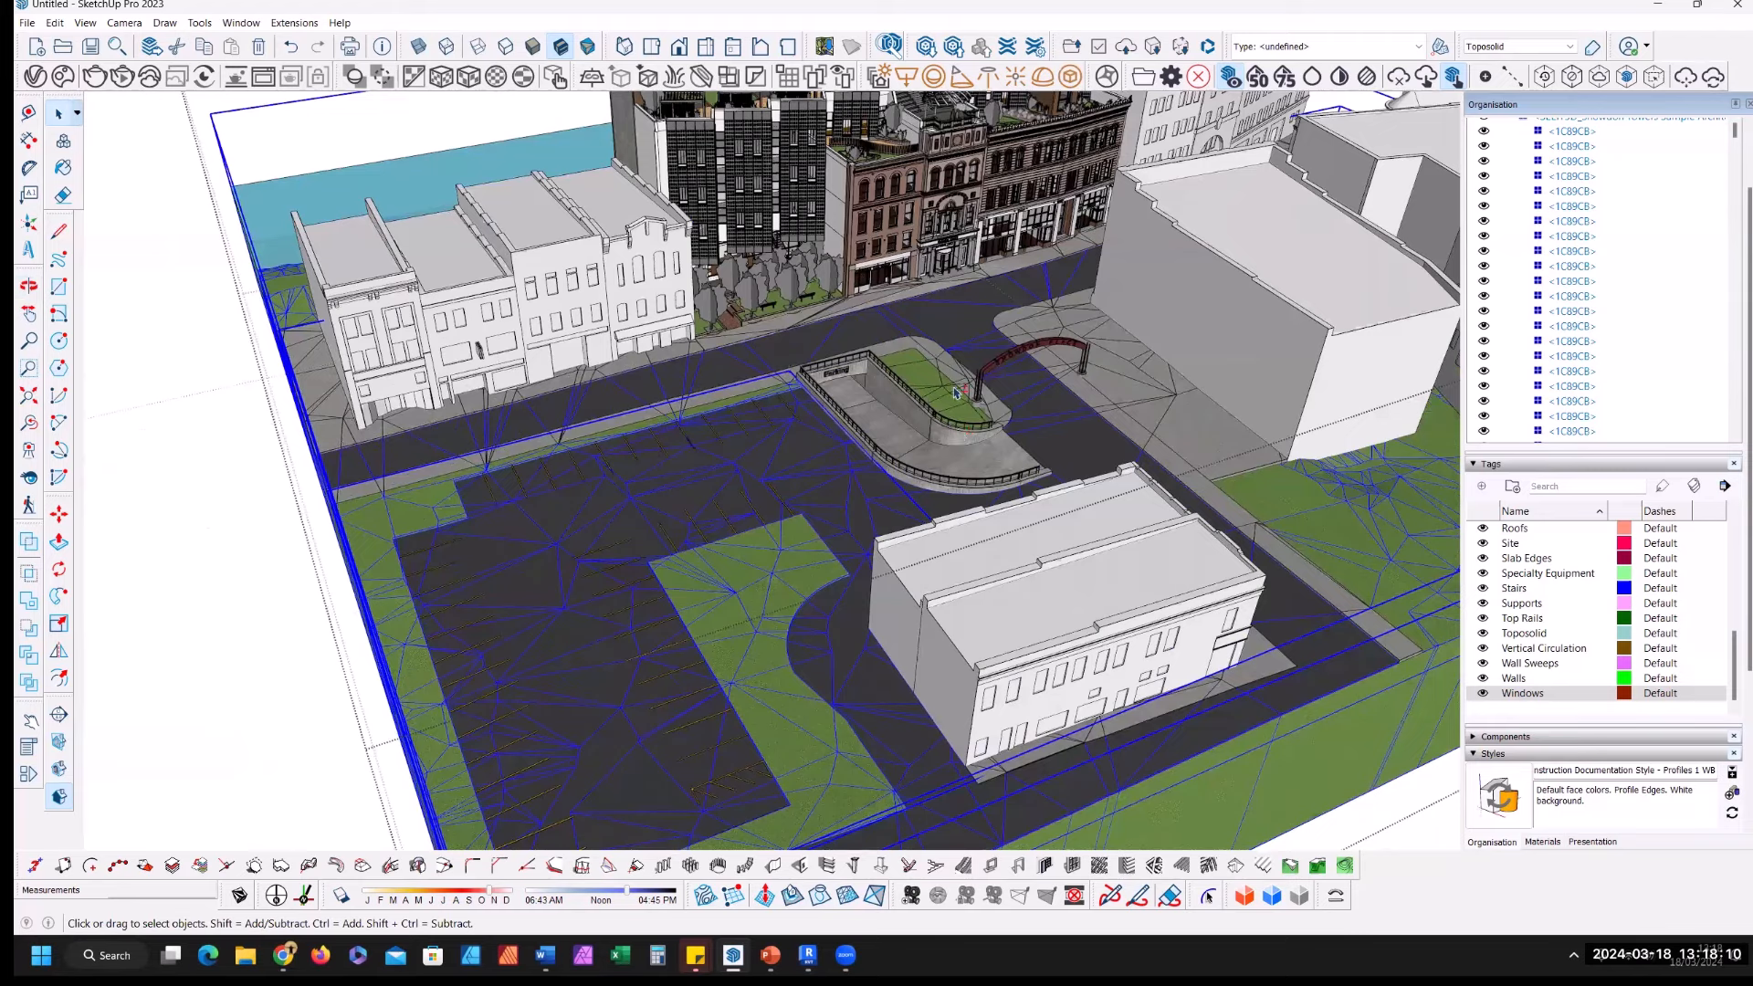
pyautogui.scroll(1, 1114, 338)
pyautogui.scroll(1, 1064, 345)
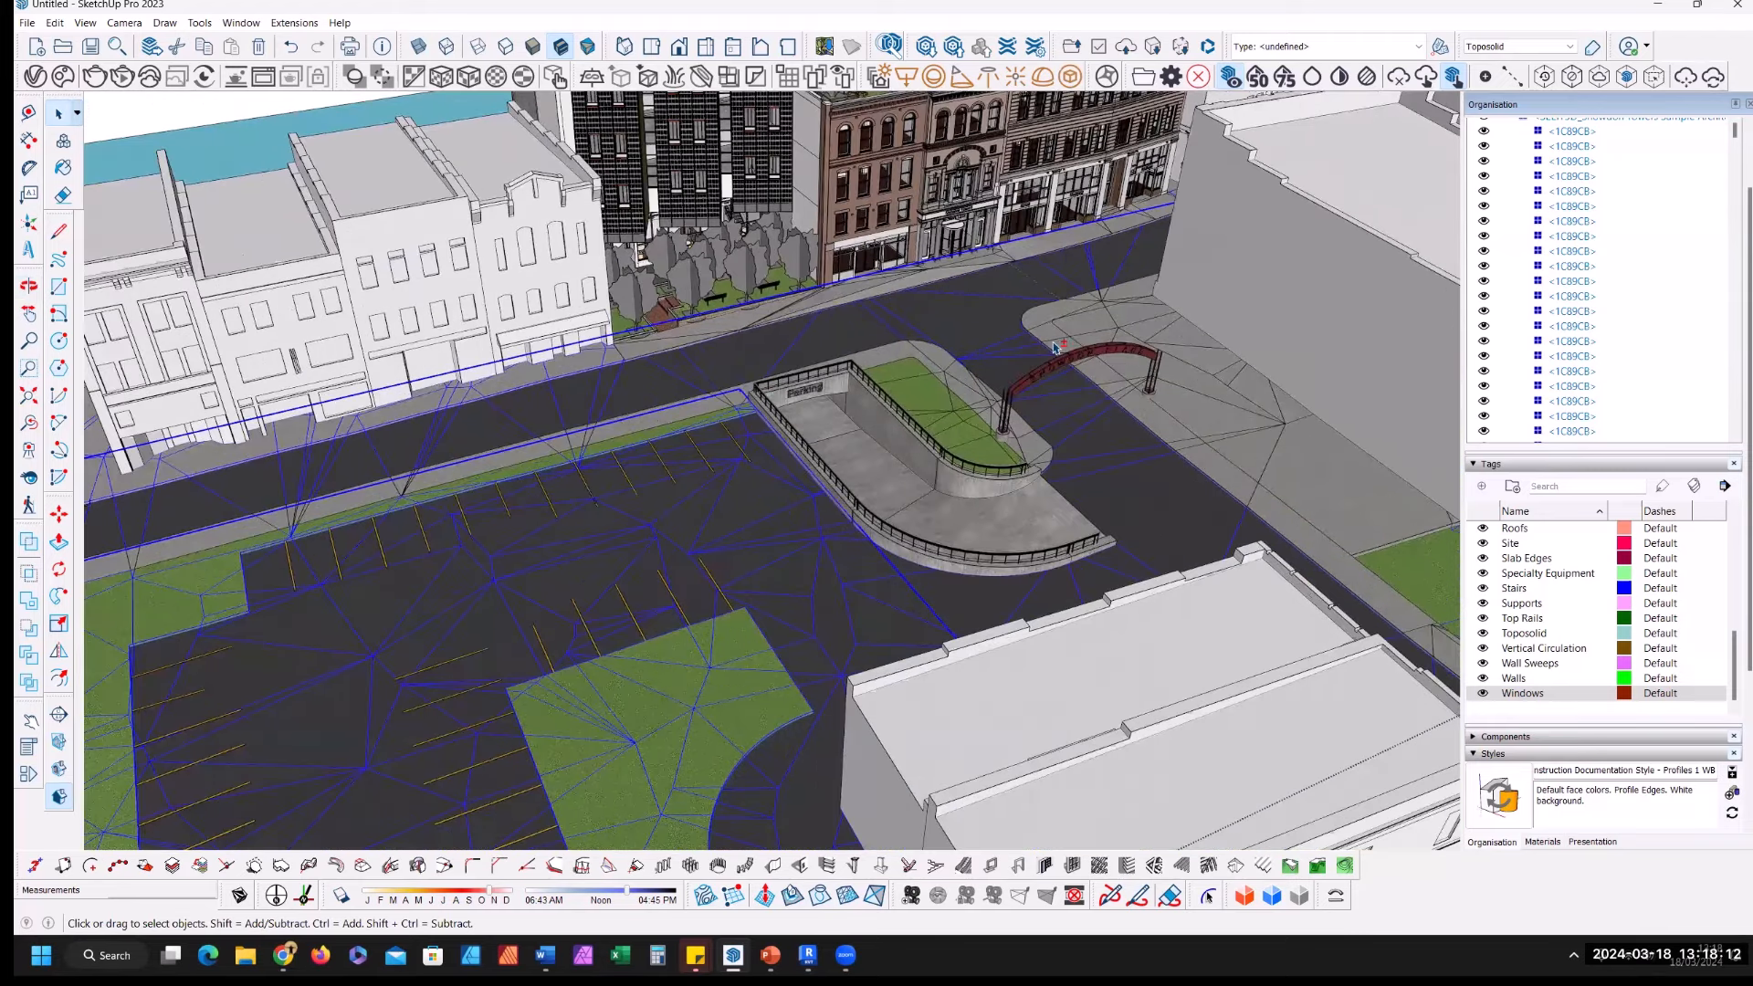
pyautogui.scroll(-3, 1583, 797)
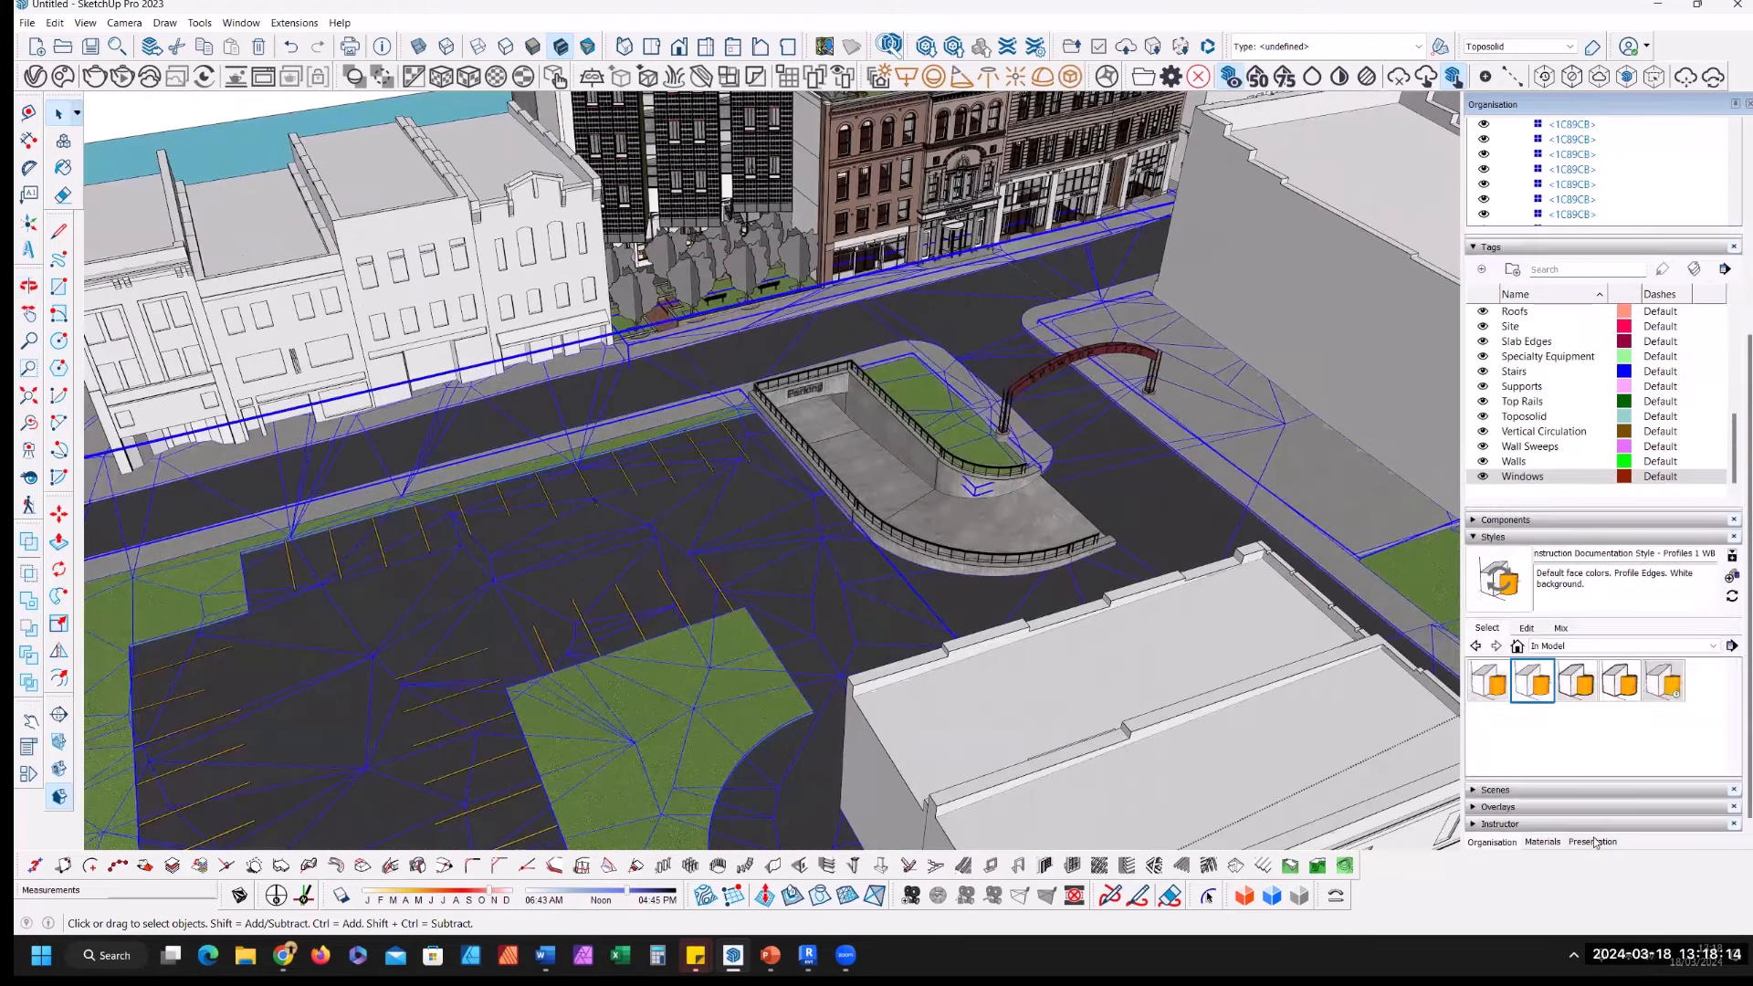
pyautogui.click(1594, 842)
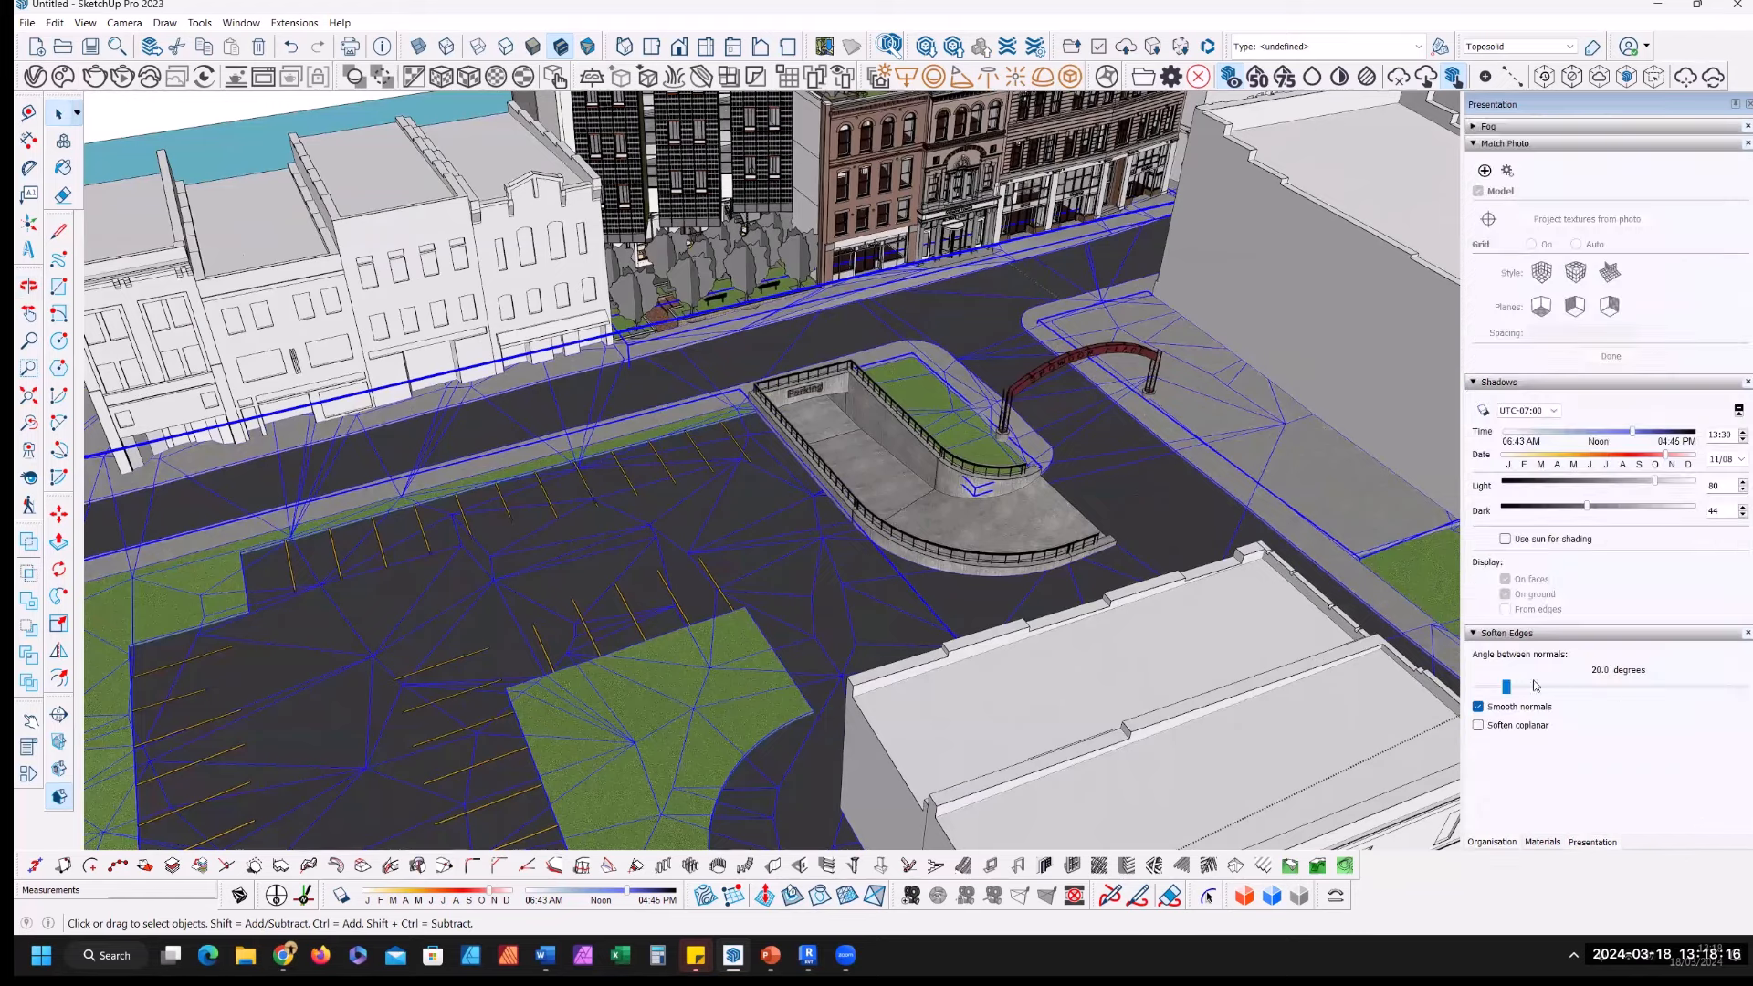
pyautogui.click(1478, 726)
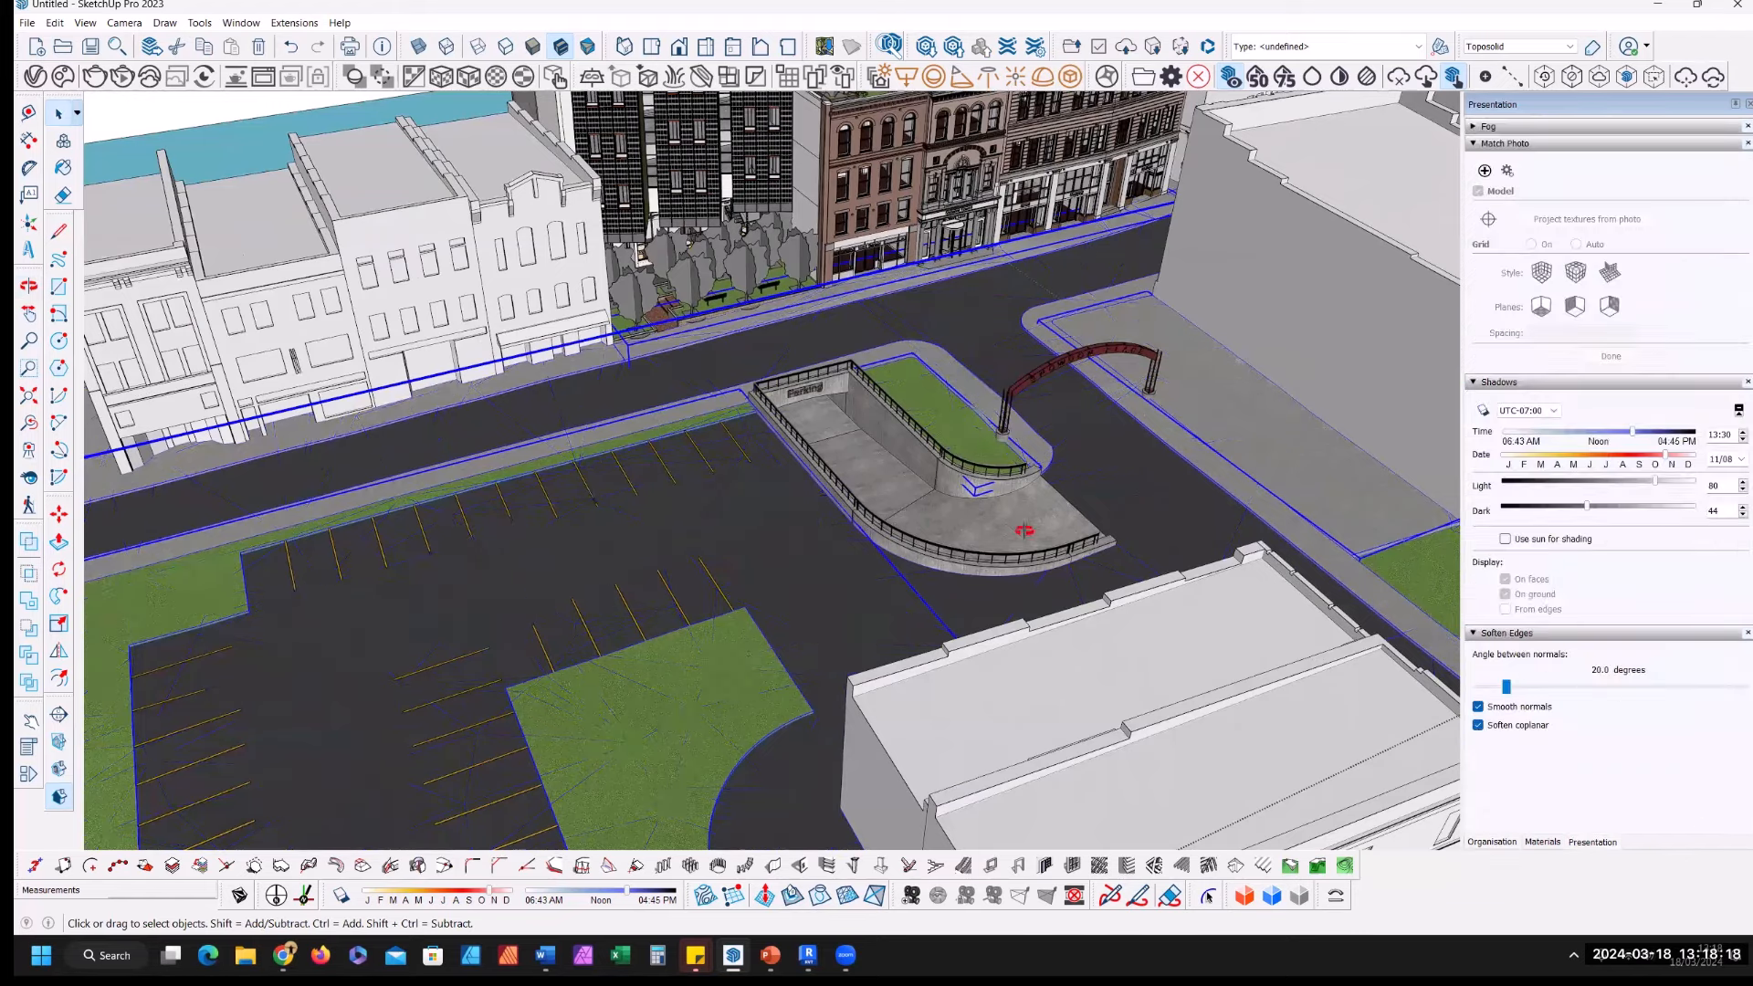
# Step: Check the smoothed ground surfaces across the site, clear the selection and leave the imported model
pyautogui.moveTo(1024, 531); pyautogui.dragTo(703, 360, button='middle')
pyautogui.moveTo(682, 419)
pyautogui.mouseDown(button='middle')
pyautogui.moveTo(828, 478)
pyautogui.moveTo(758, 424)
pyautogui.moveTo(855, 460)
pyautogui.mouseUp(button='middle')
pyautogui.scroll(-5, 866, 462)
pyautogui.scroll(6, 859, 461)
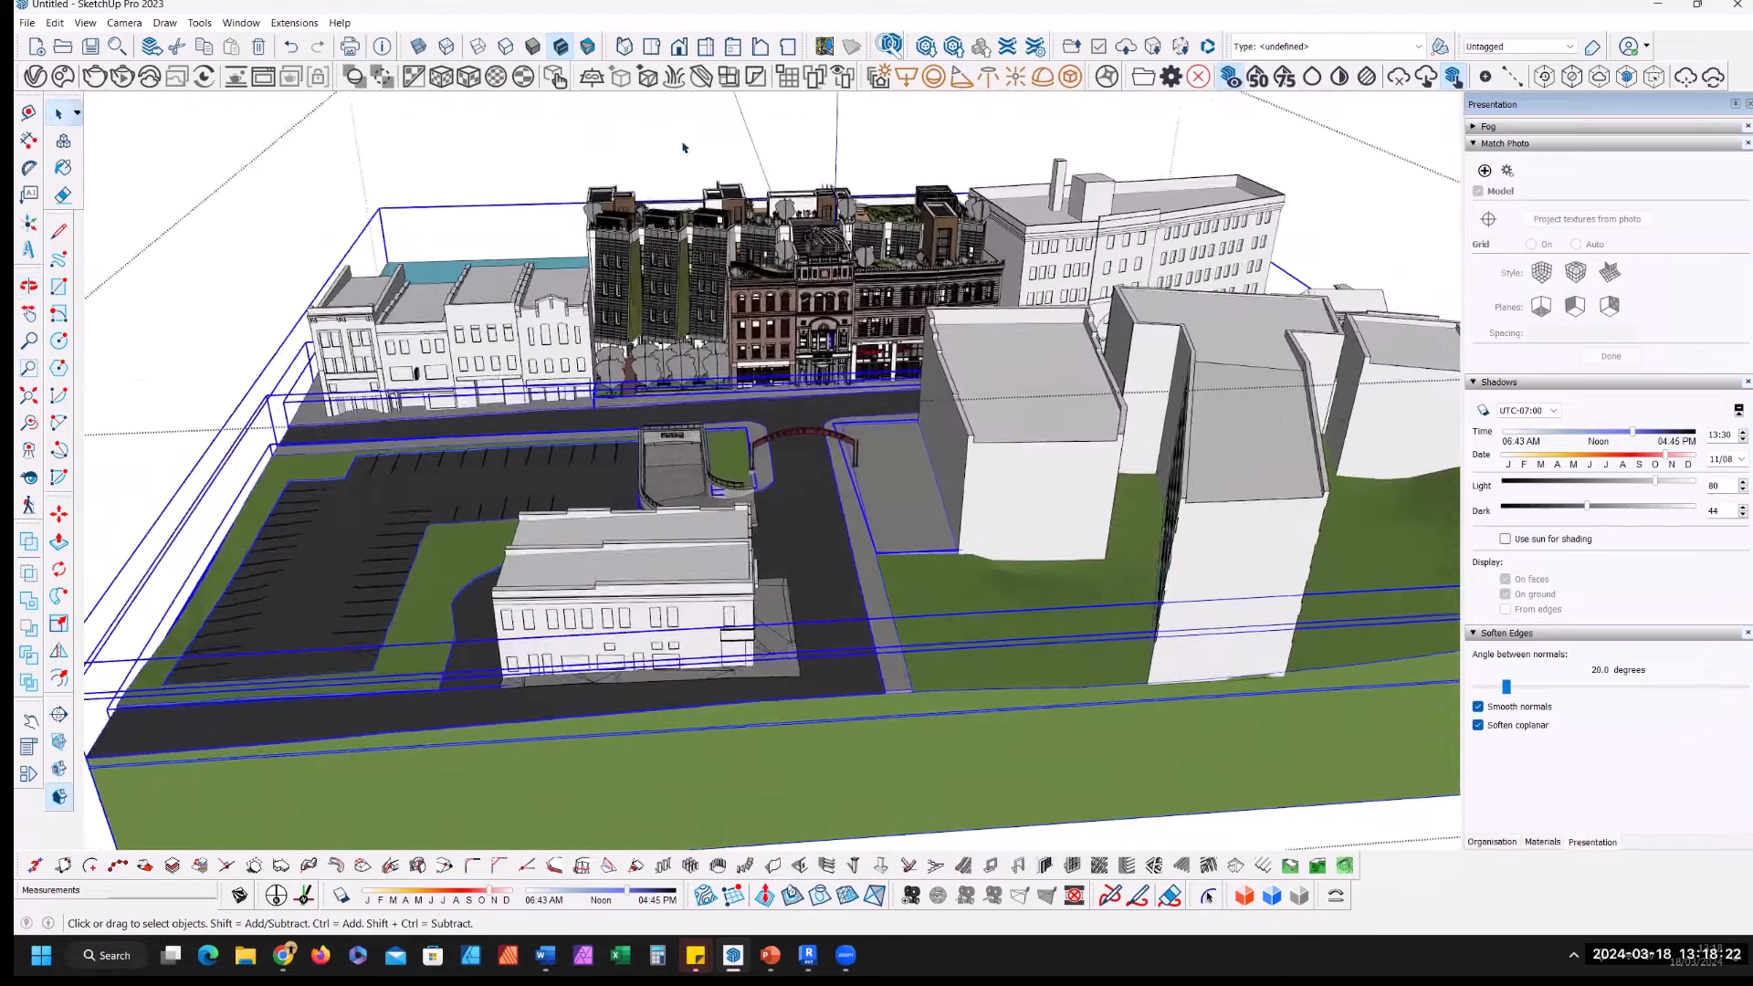
pyautogui.scroll(-3, 820, 445)
pyautogui.press('Escape')
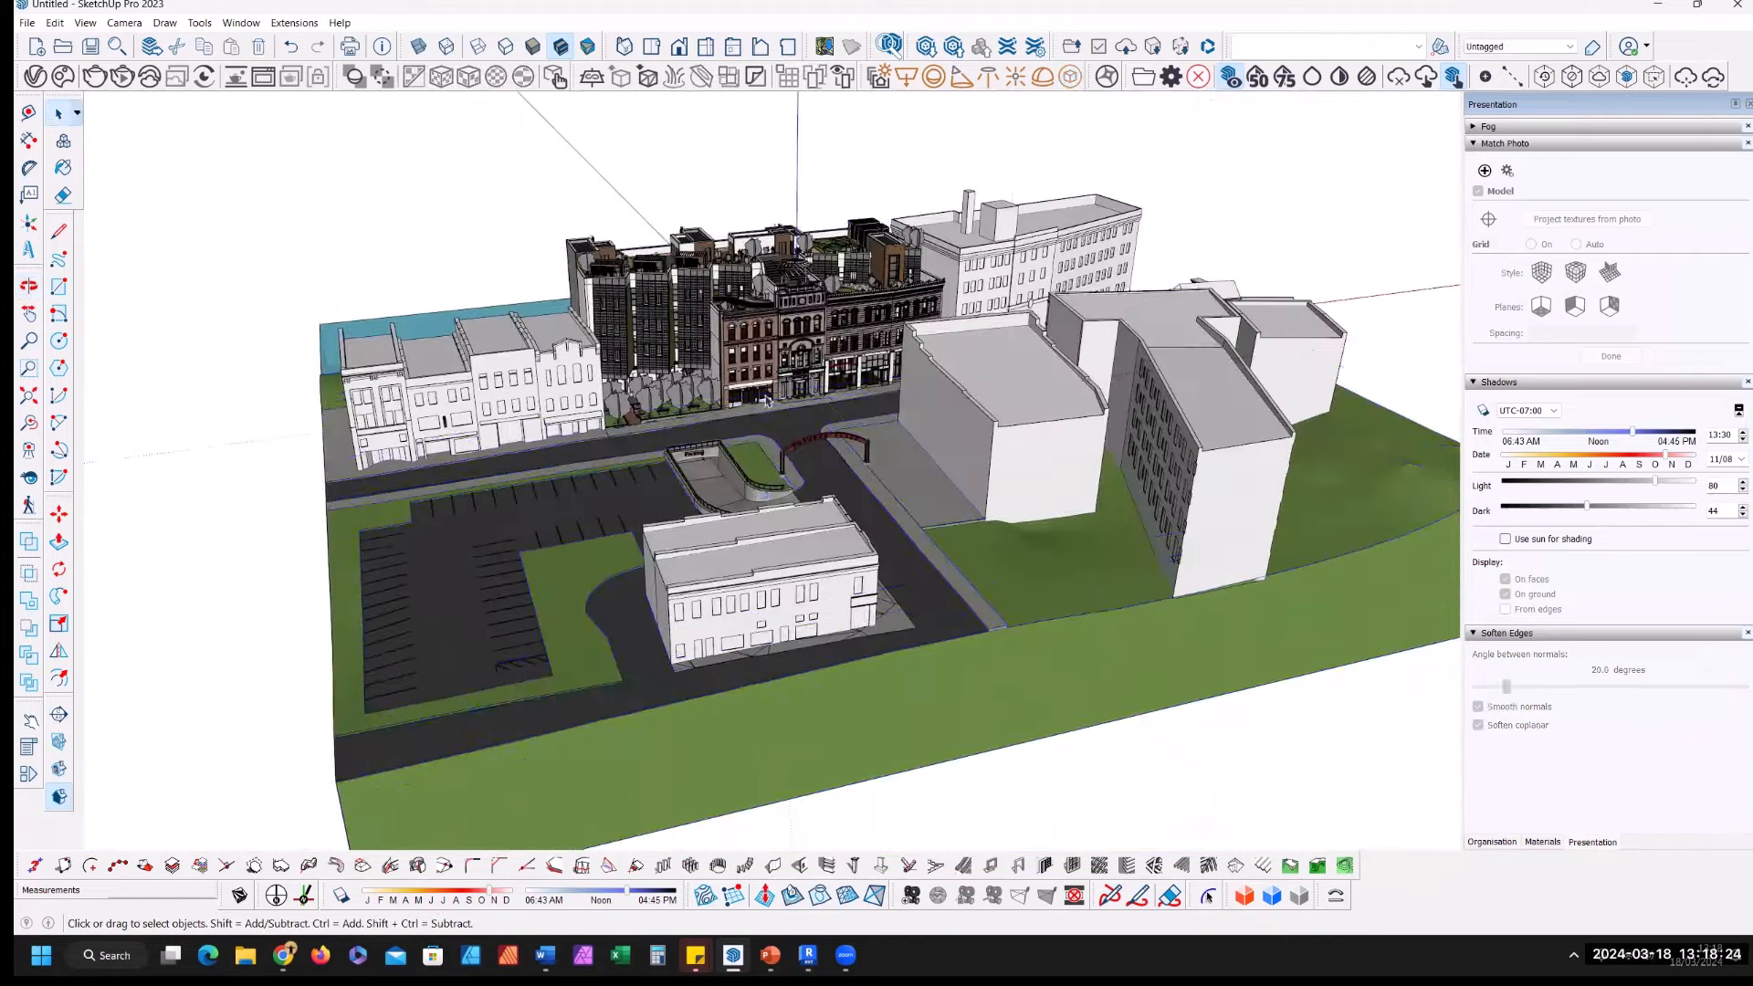
# Step: Examine the Snowdon Place arch over the side street and the entrance facade of Snowdon Towers up close
pyautogui.scroll(3, 784, 434)
pyautogui.scroll(8, 807, 449)
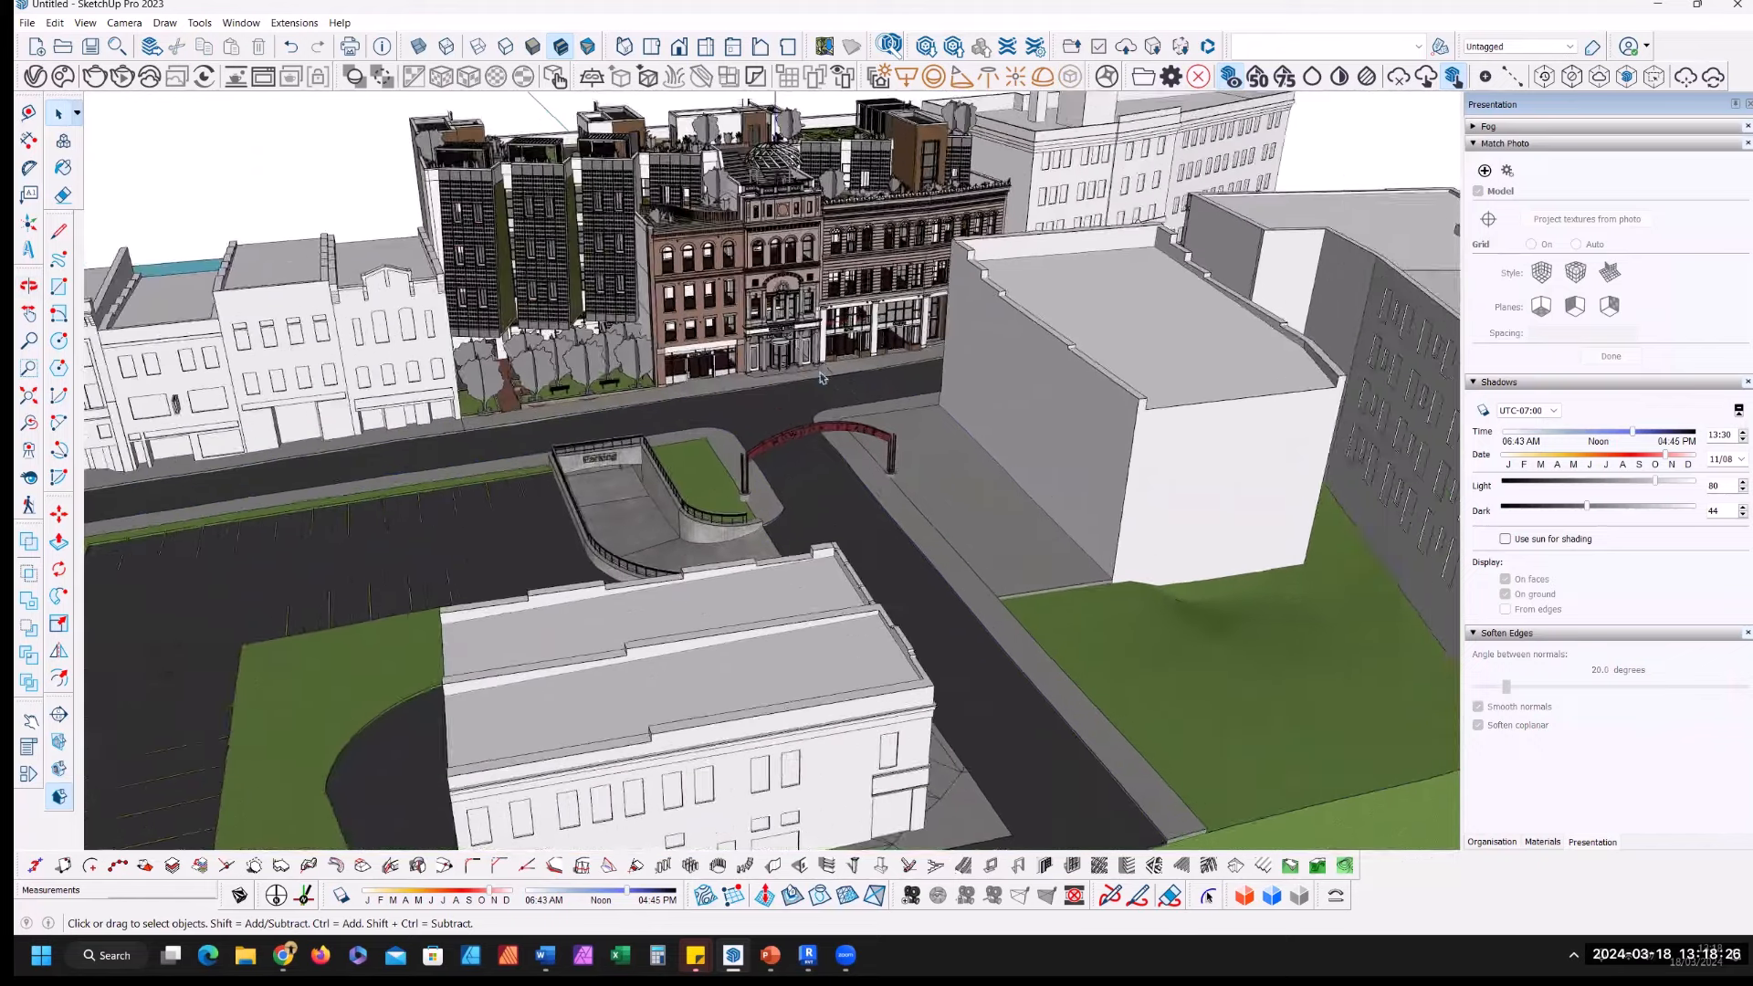
pyautogui.scroll(5, 836, 452)
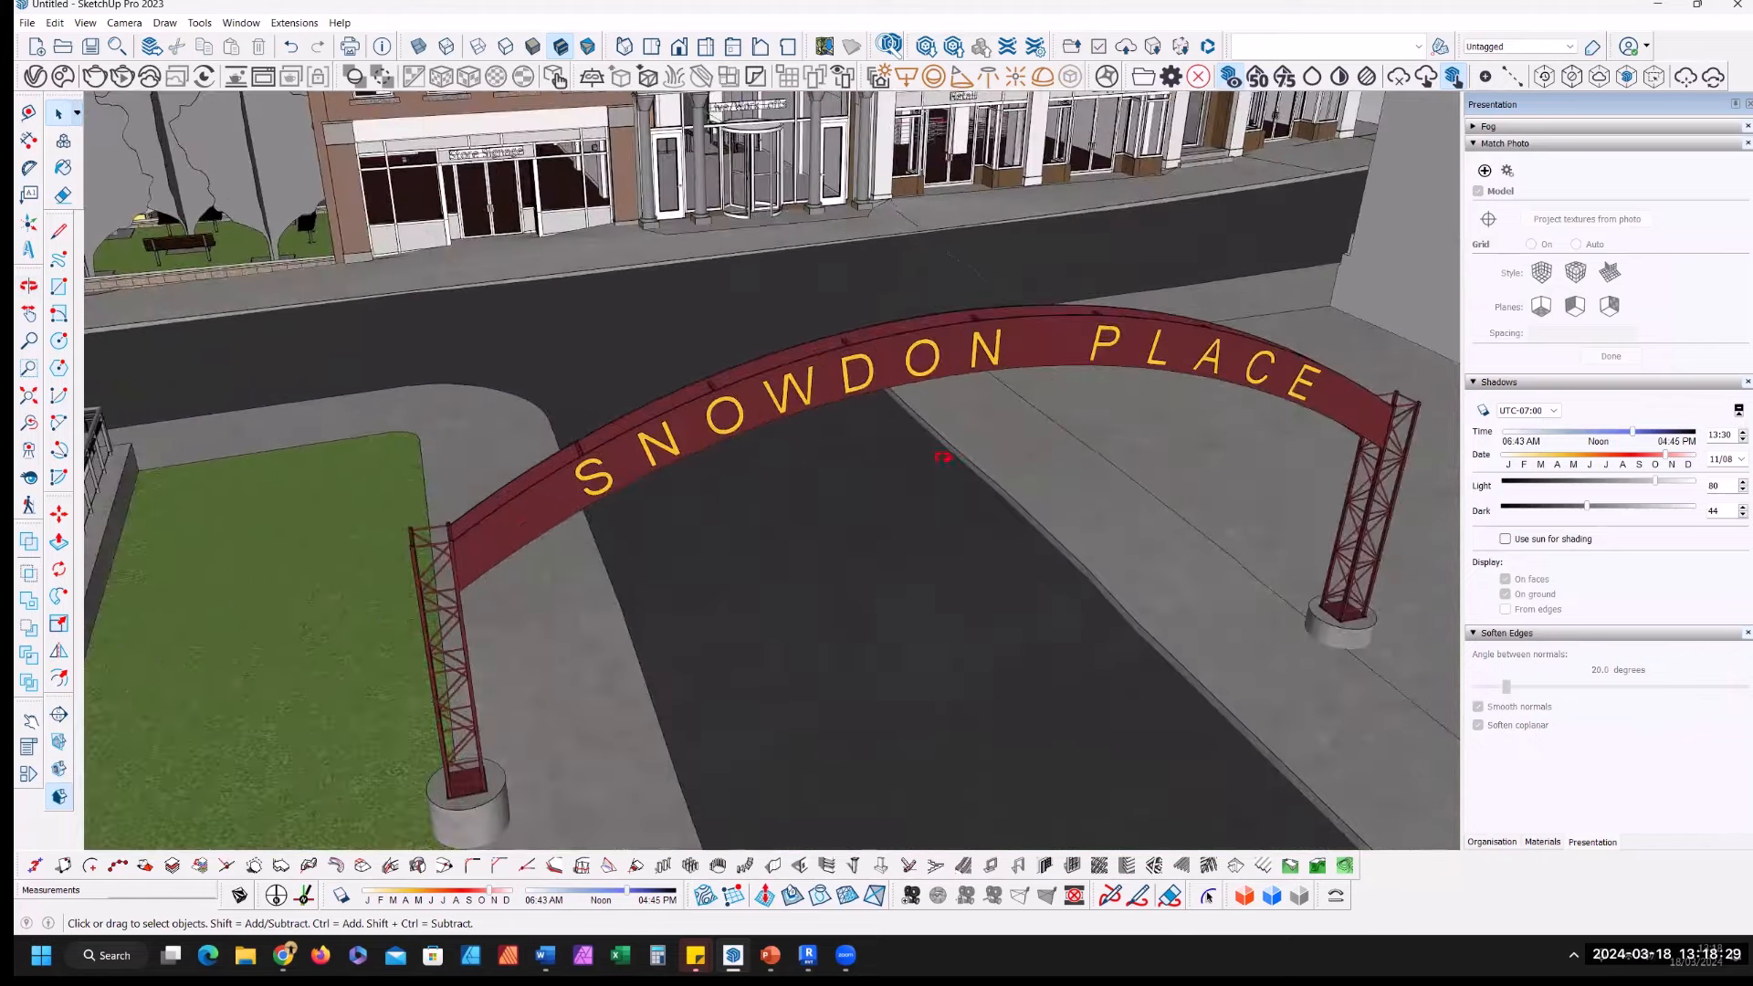
pyautogui.scroll(-4, 943, 457)
pyautogui.moveTo(943, 456); pyautogui.dragTo(747, 144, button='middle')
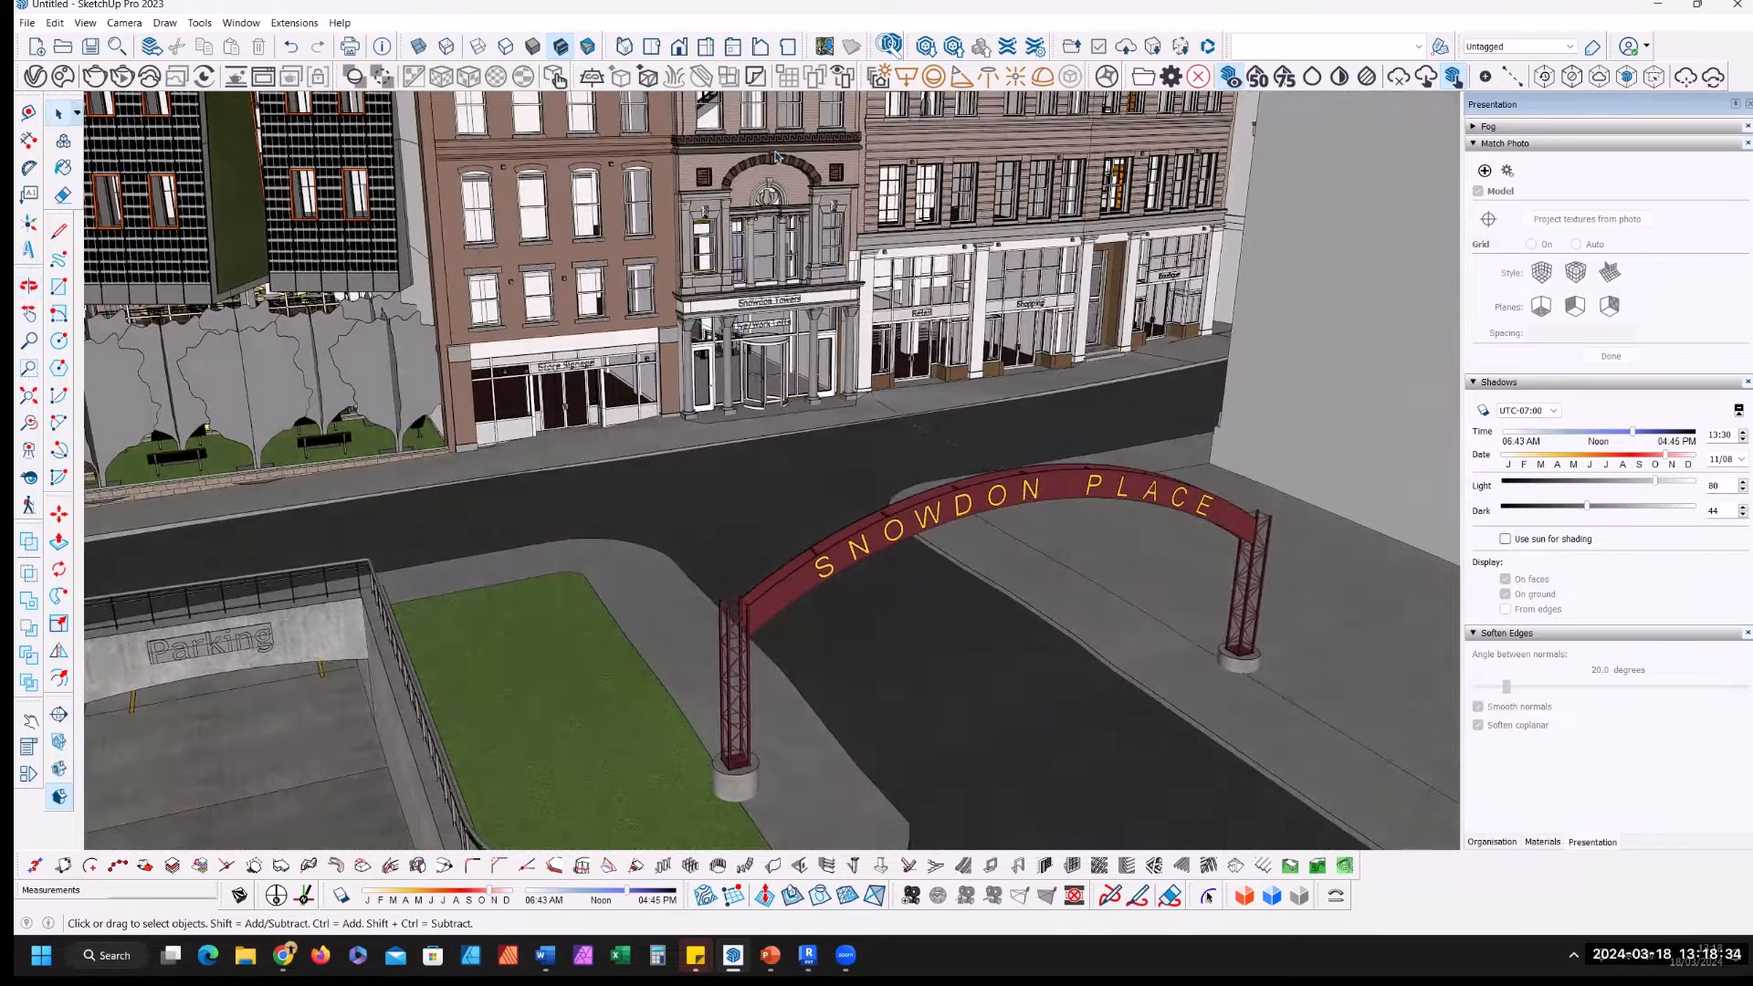
pyautogui.scroll(8, 776, 157)
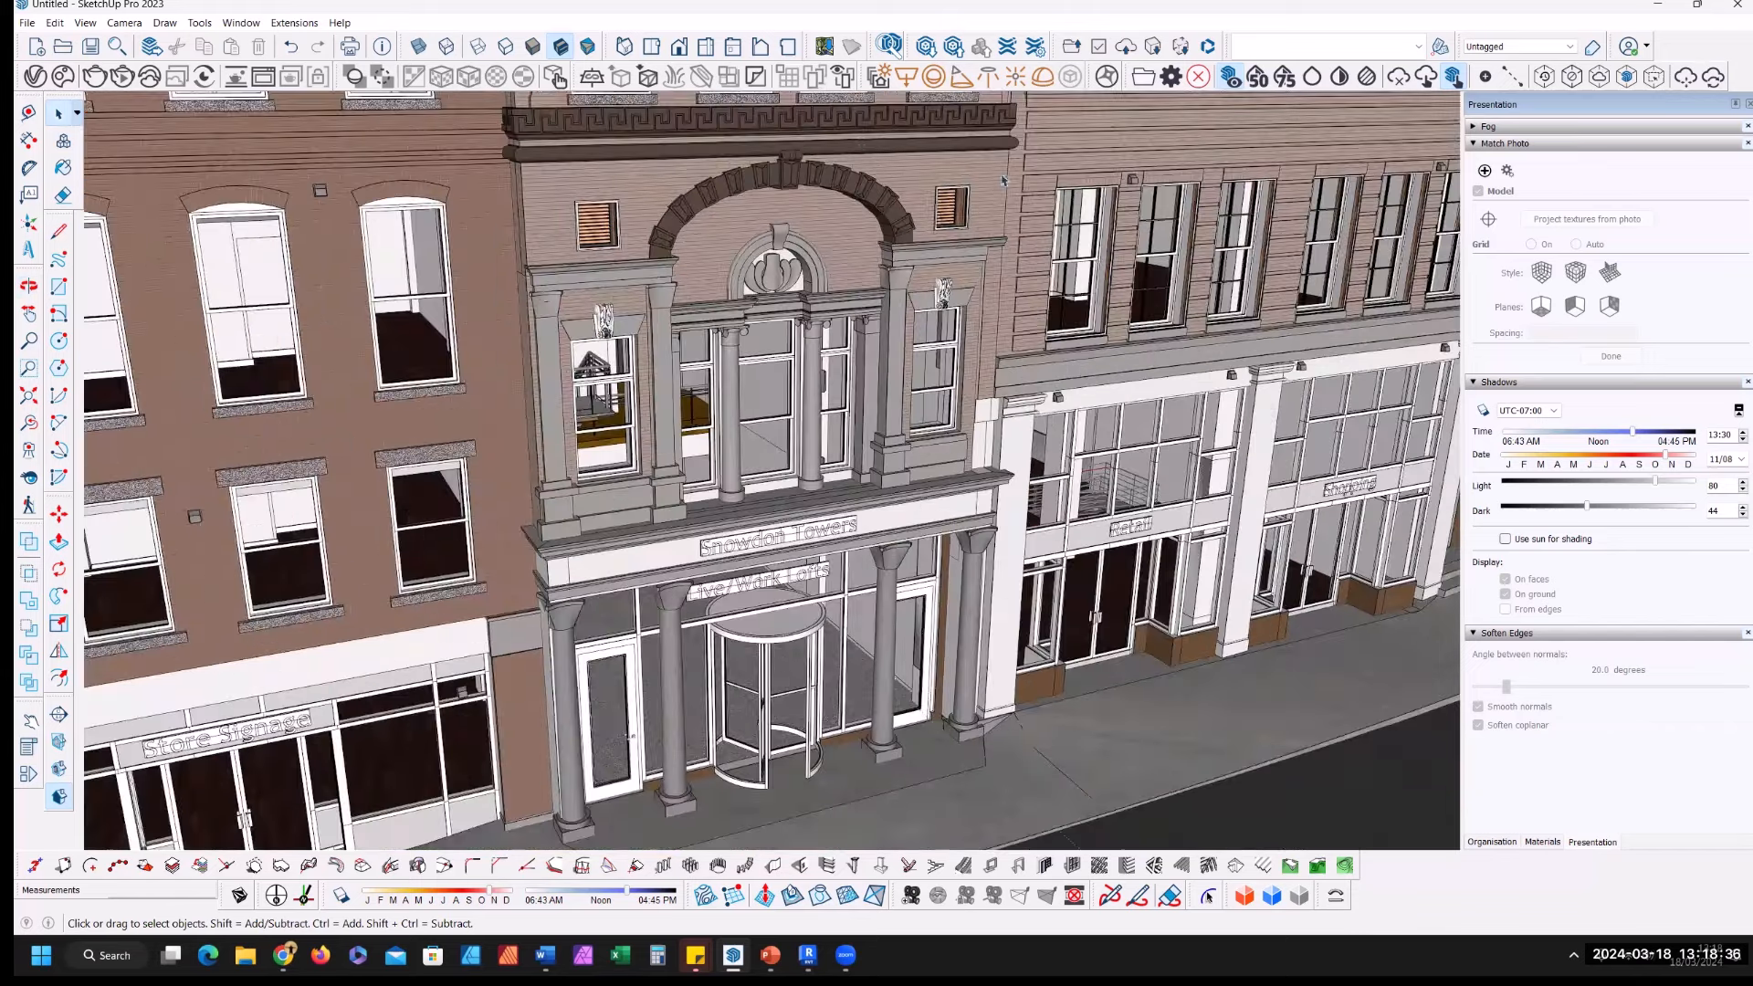
pyautogui.scroll(5, 740, 219)
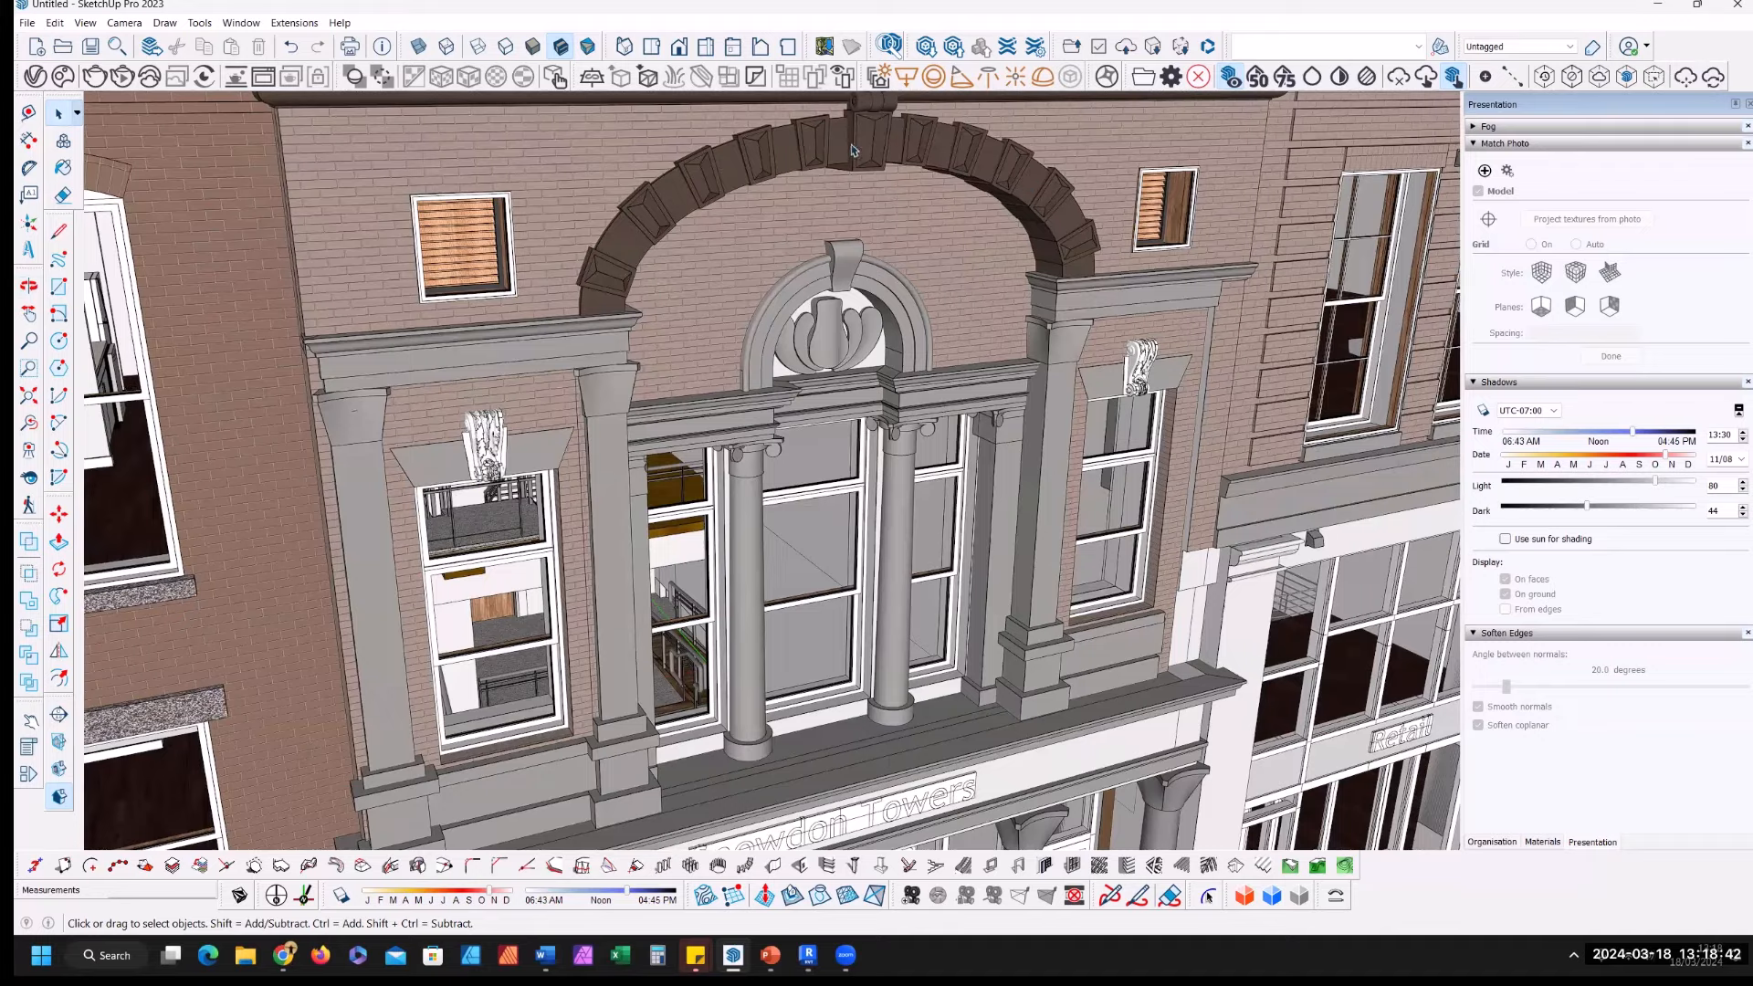
pyautogui.scroll(-3, 762, 315)
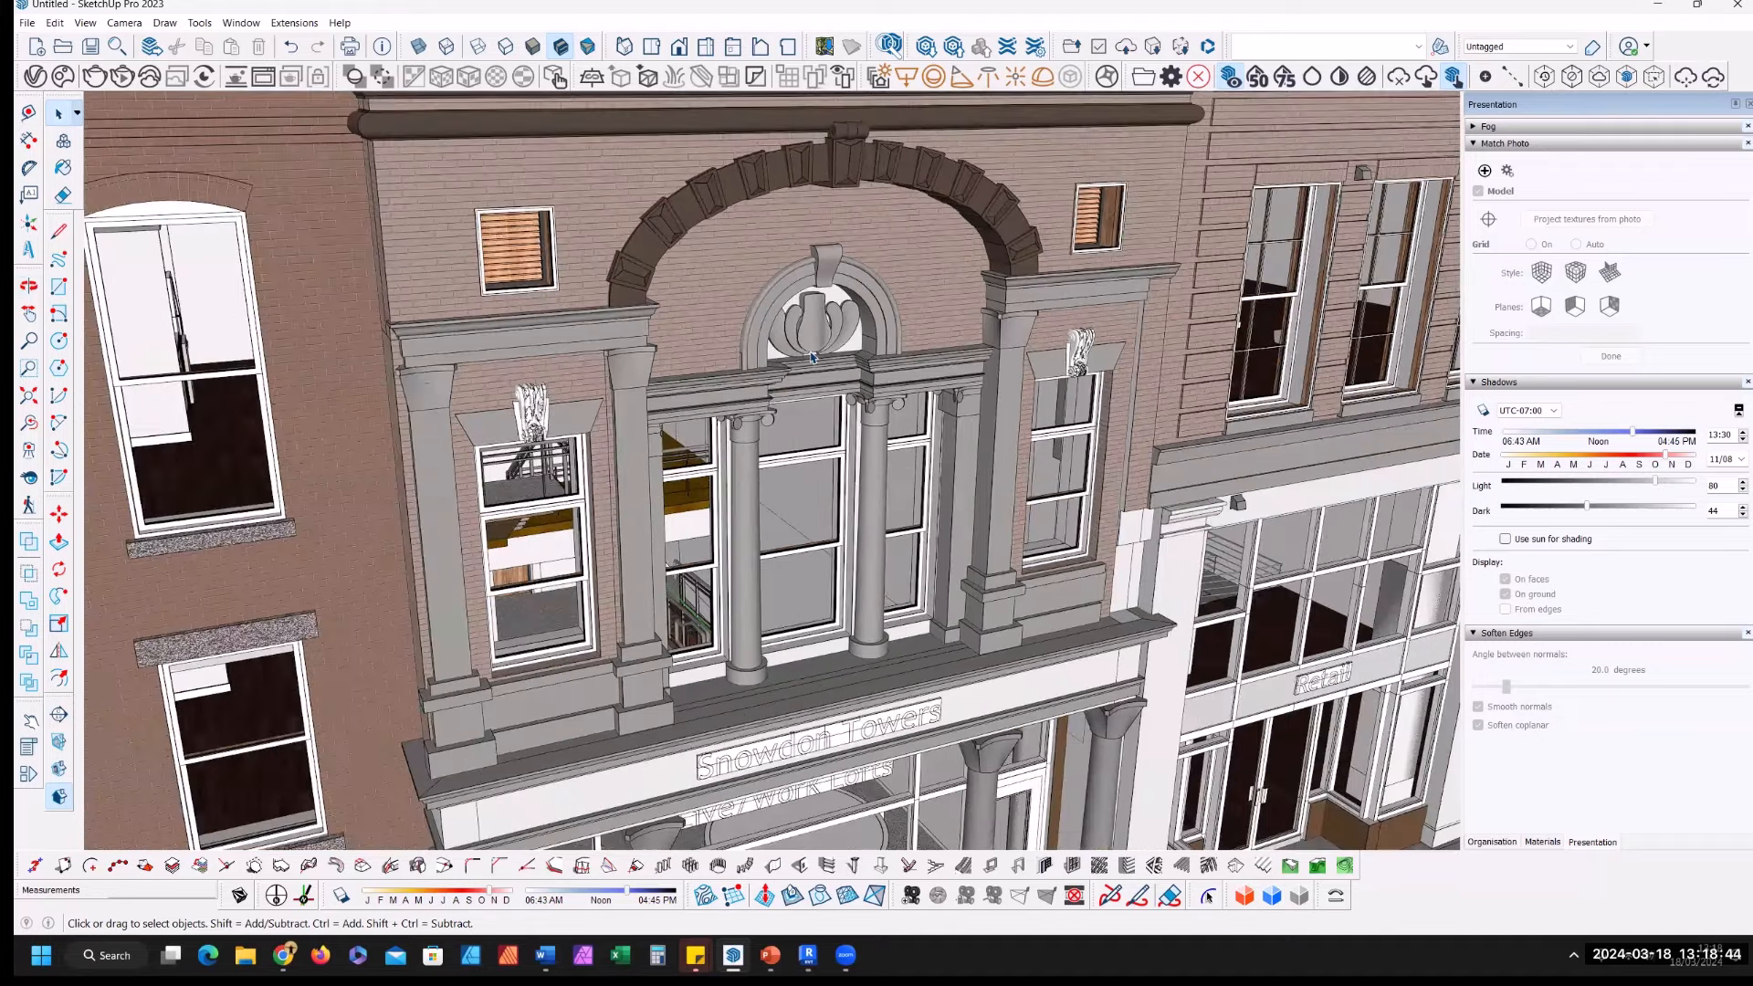
pyautogui.scroll(-8, 812, 357)
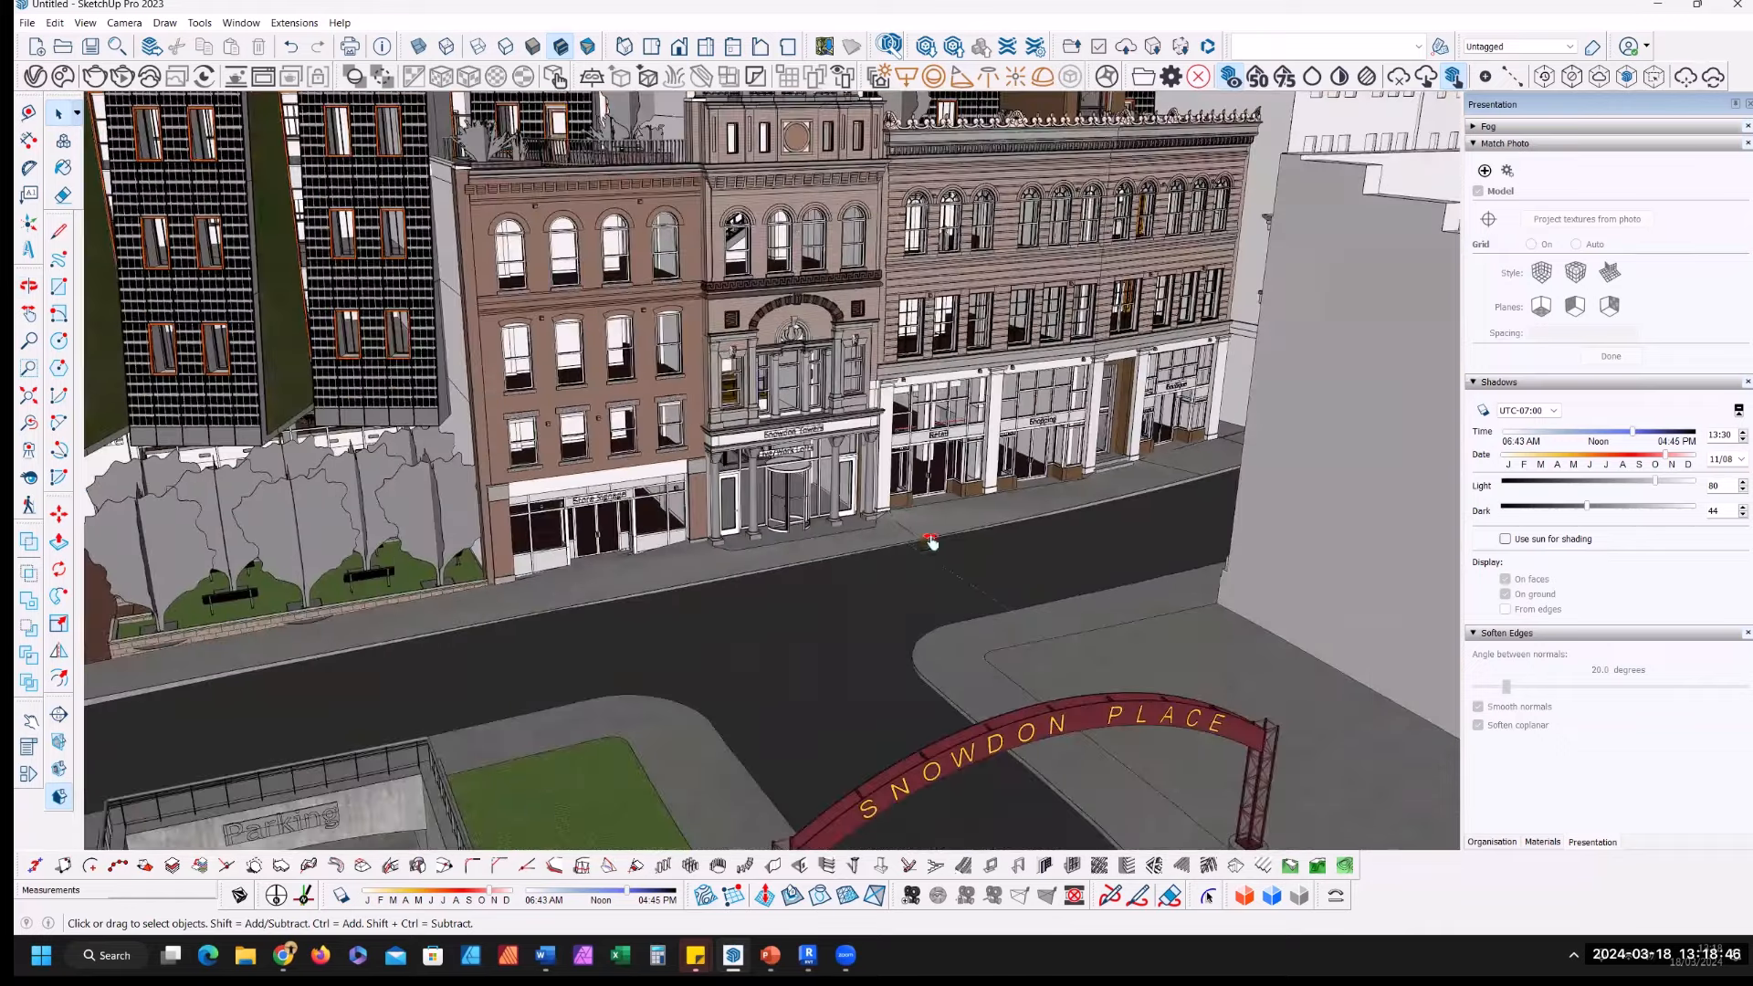
pyautogui.moveTo(932, 542)
pyautogui.mouseDown(button='middle')
pyautogui.moveTo(1028, 598)
pyautogui.moveTo(920, 557)
pyautogui.moveTo(923, 480)
pyautogui.mouseUp(button='middle')
pyautogui.scroll(6, 980, 576)
pyautogui.scroll(-2, 919, 577)
pyautogui.scroll(2, 914, 463)
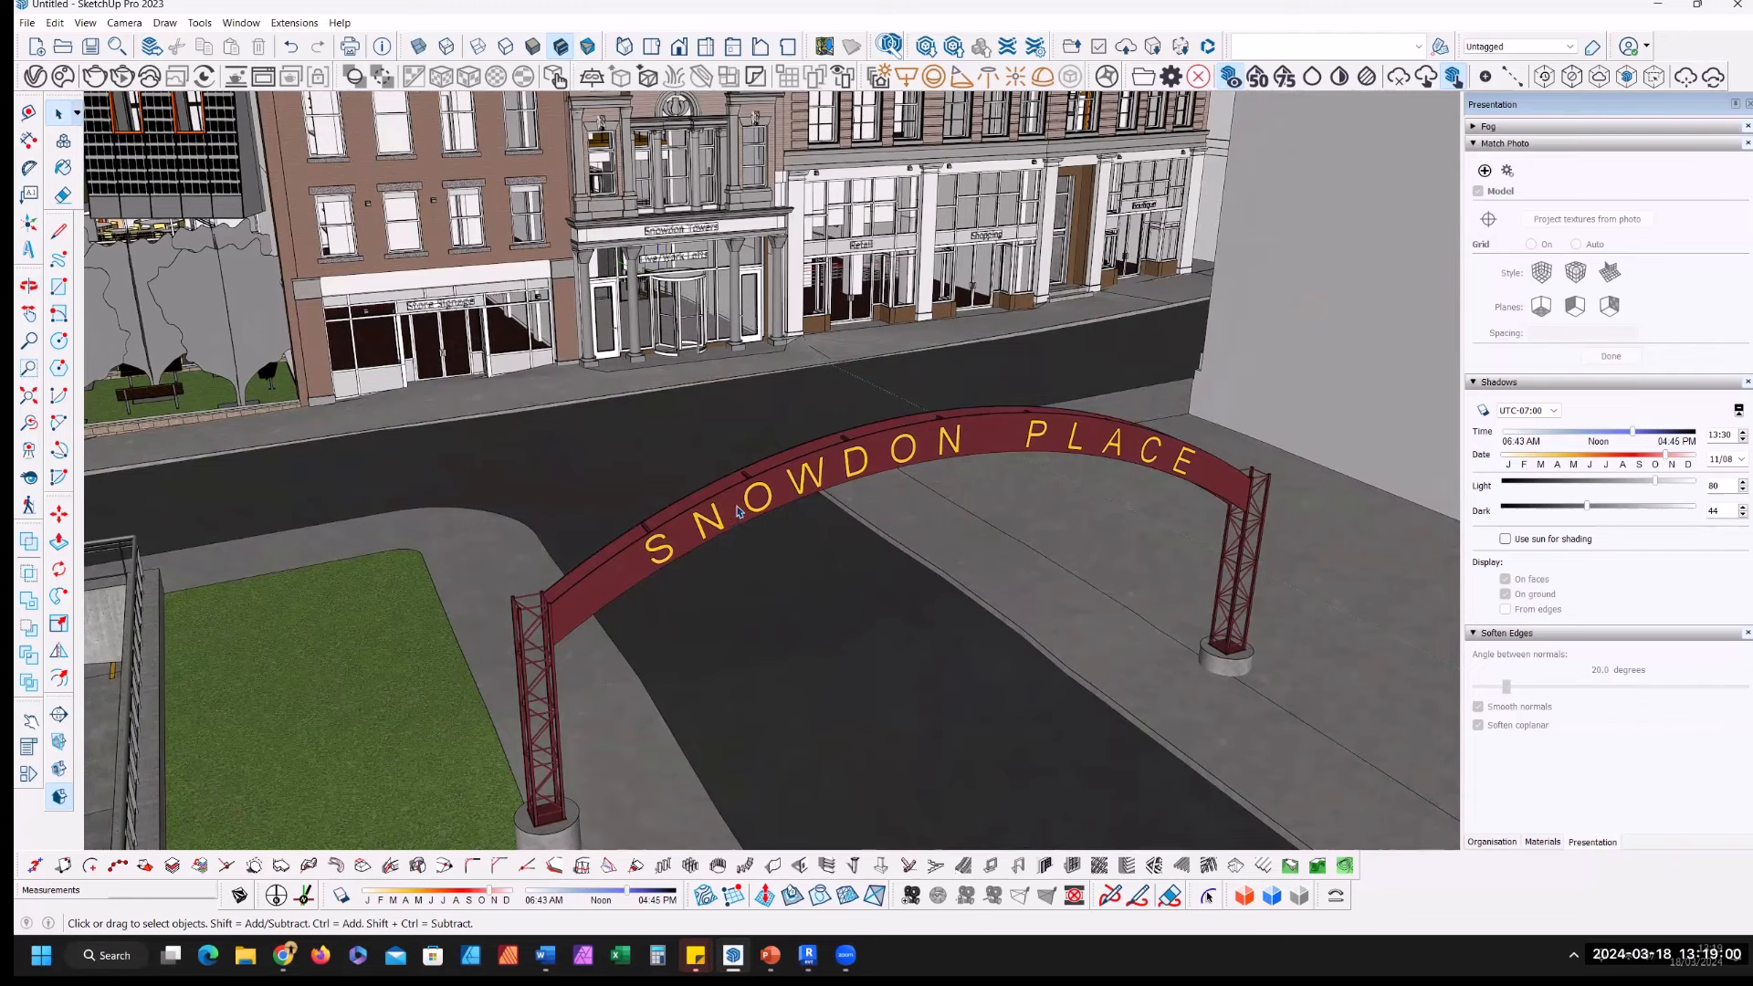
# Step: Collapse the Shadows and Soften Edges settings and expand the Components library showing the Elliptical Welcome Ach model
pyautogui.click(1480, 385)
pyautogui.click(1516, 402)
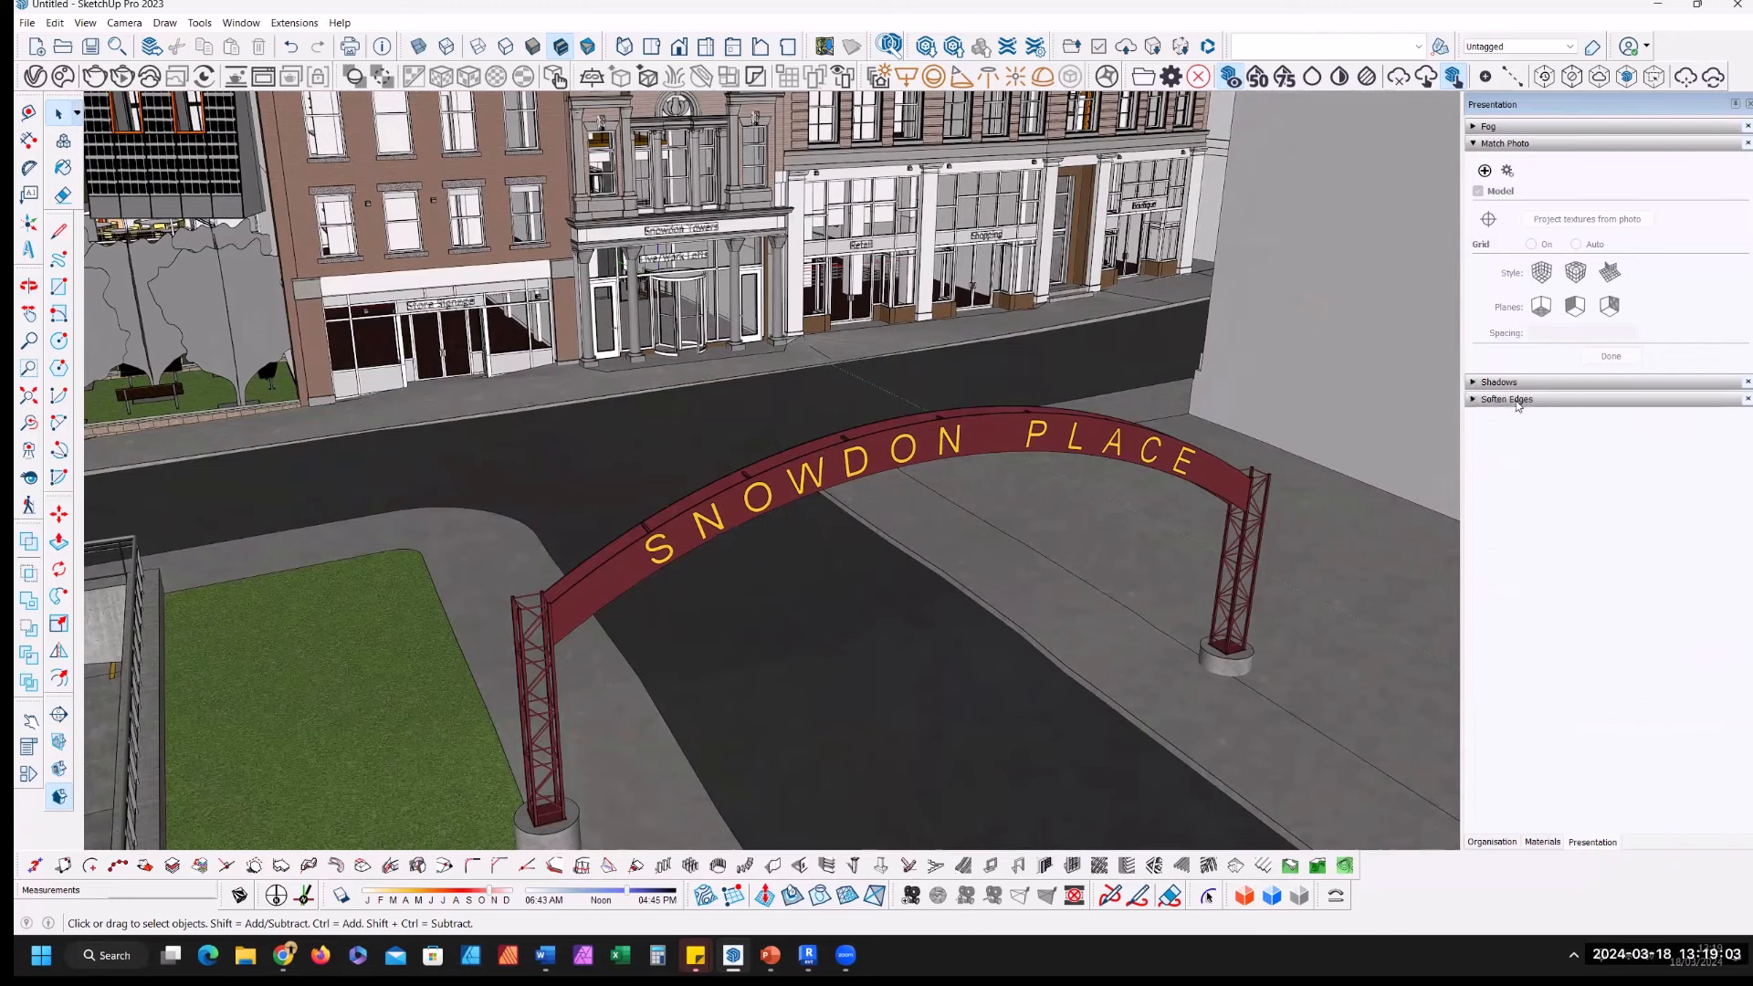
pyautogui.click(1492, 841)
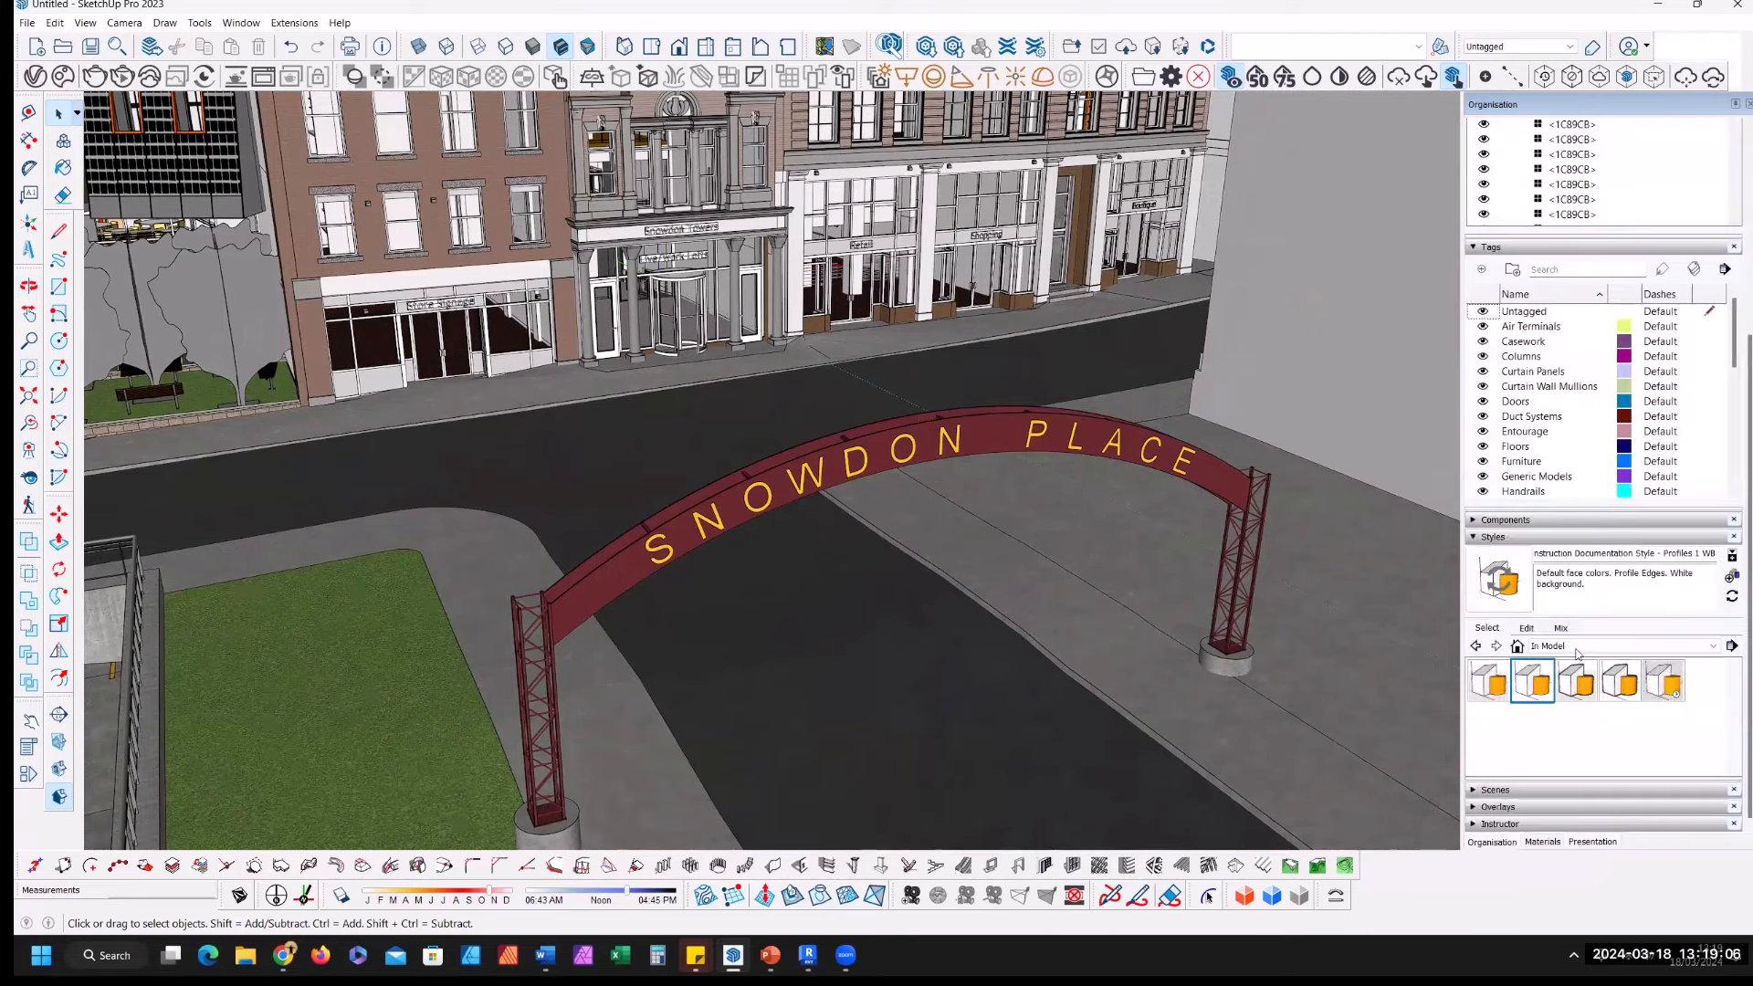
pyautogui.click(1516, 519)
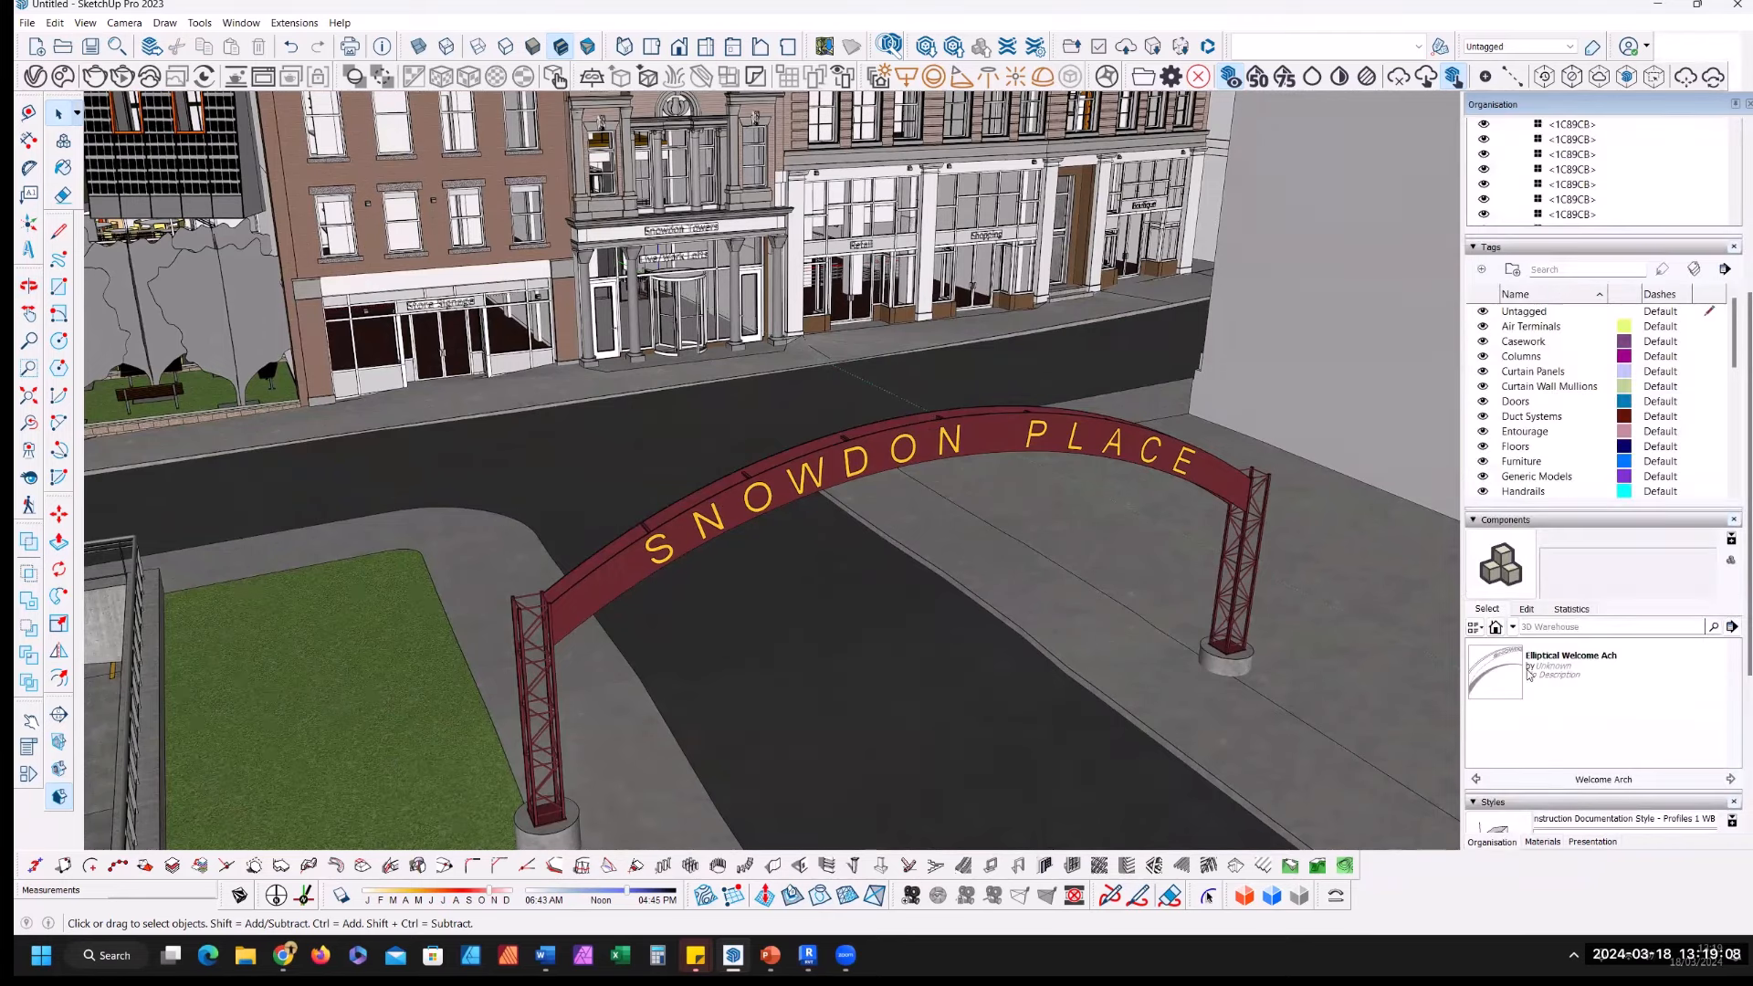
# Step: Insert the Elliptical Welcome Ach component on top of the existing Snowdon Place arch's lattice towers
pyautogui.press('ctrl')
pyautogui.press('ctrl')
pyautogui.moveTo(785, 517); pyautogui.dragTo(749, 496, button='middle')
pyautogui.doubleClick(749, 496)
pyautogui.click(749, 496)
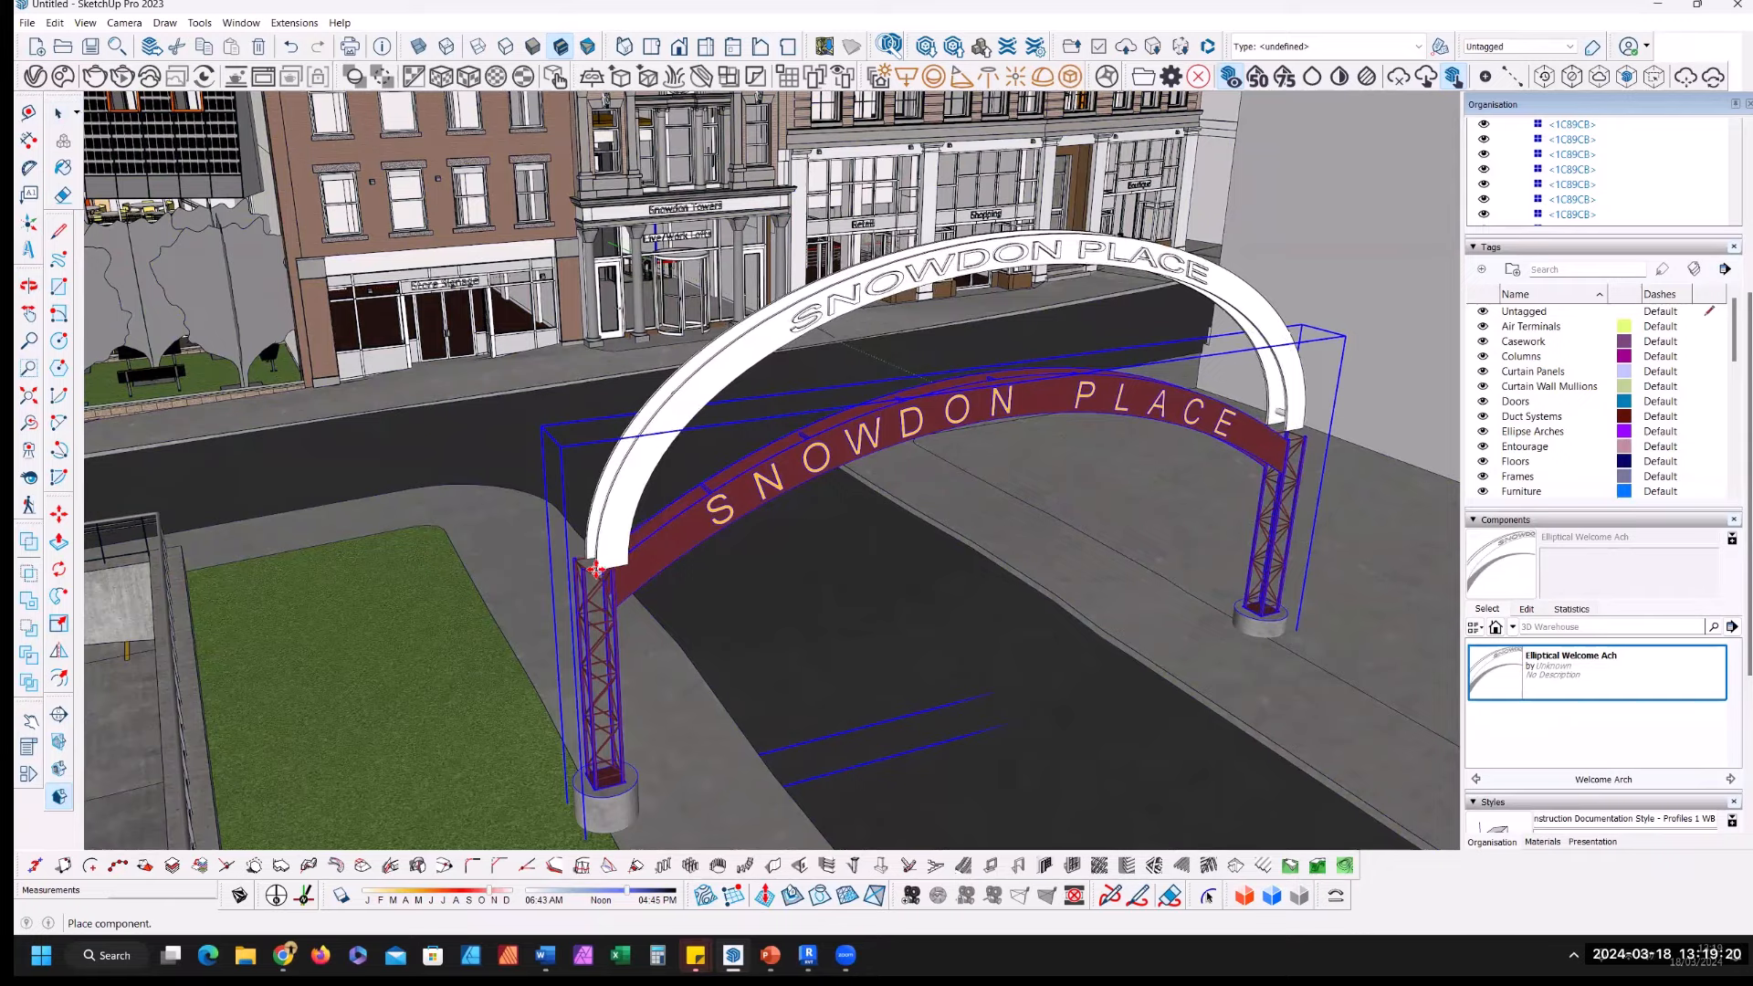
pyautogui.click(595, 570)
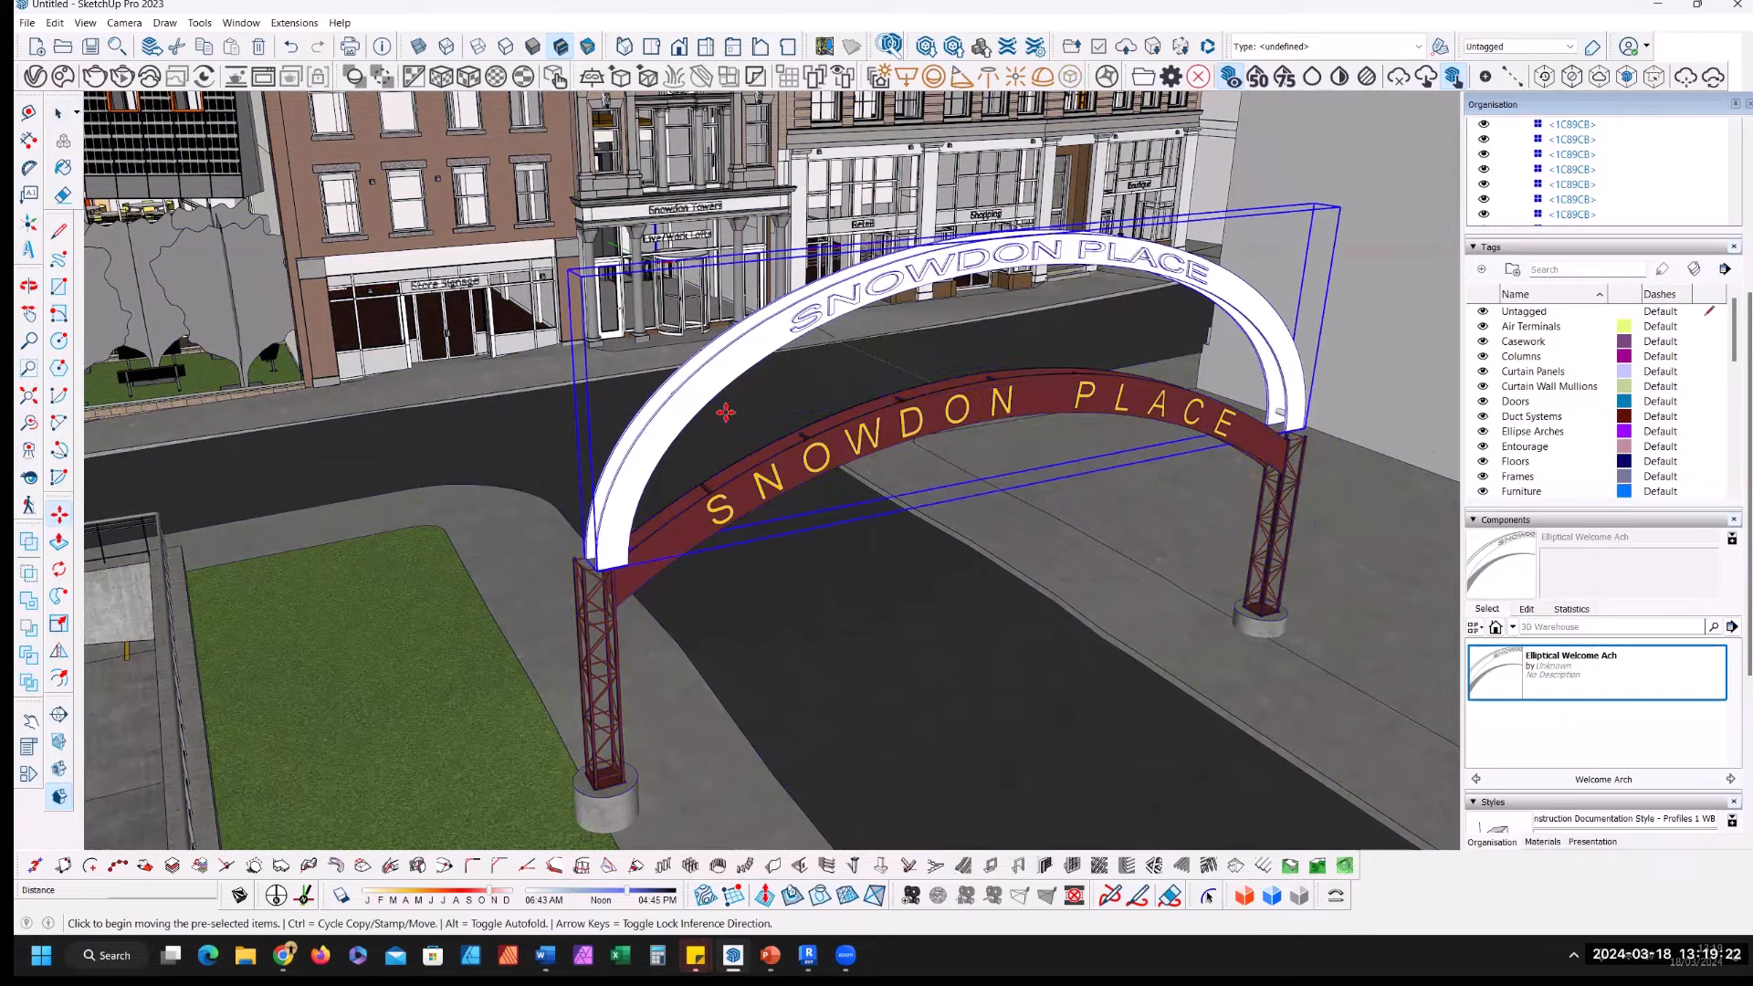
# Step: Move the new white arch about 295 mm so its base corner sits on the nearer lattice tower's top corner
pyautogui.moveTo(726, 413); pyautogui.dragTo(833, 634, button='middle')
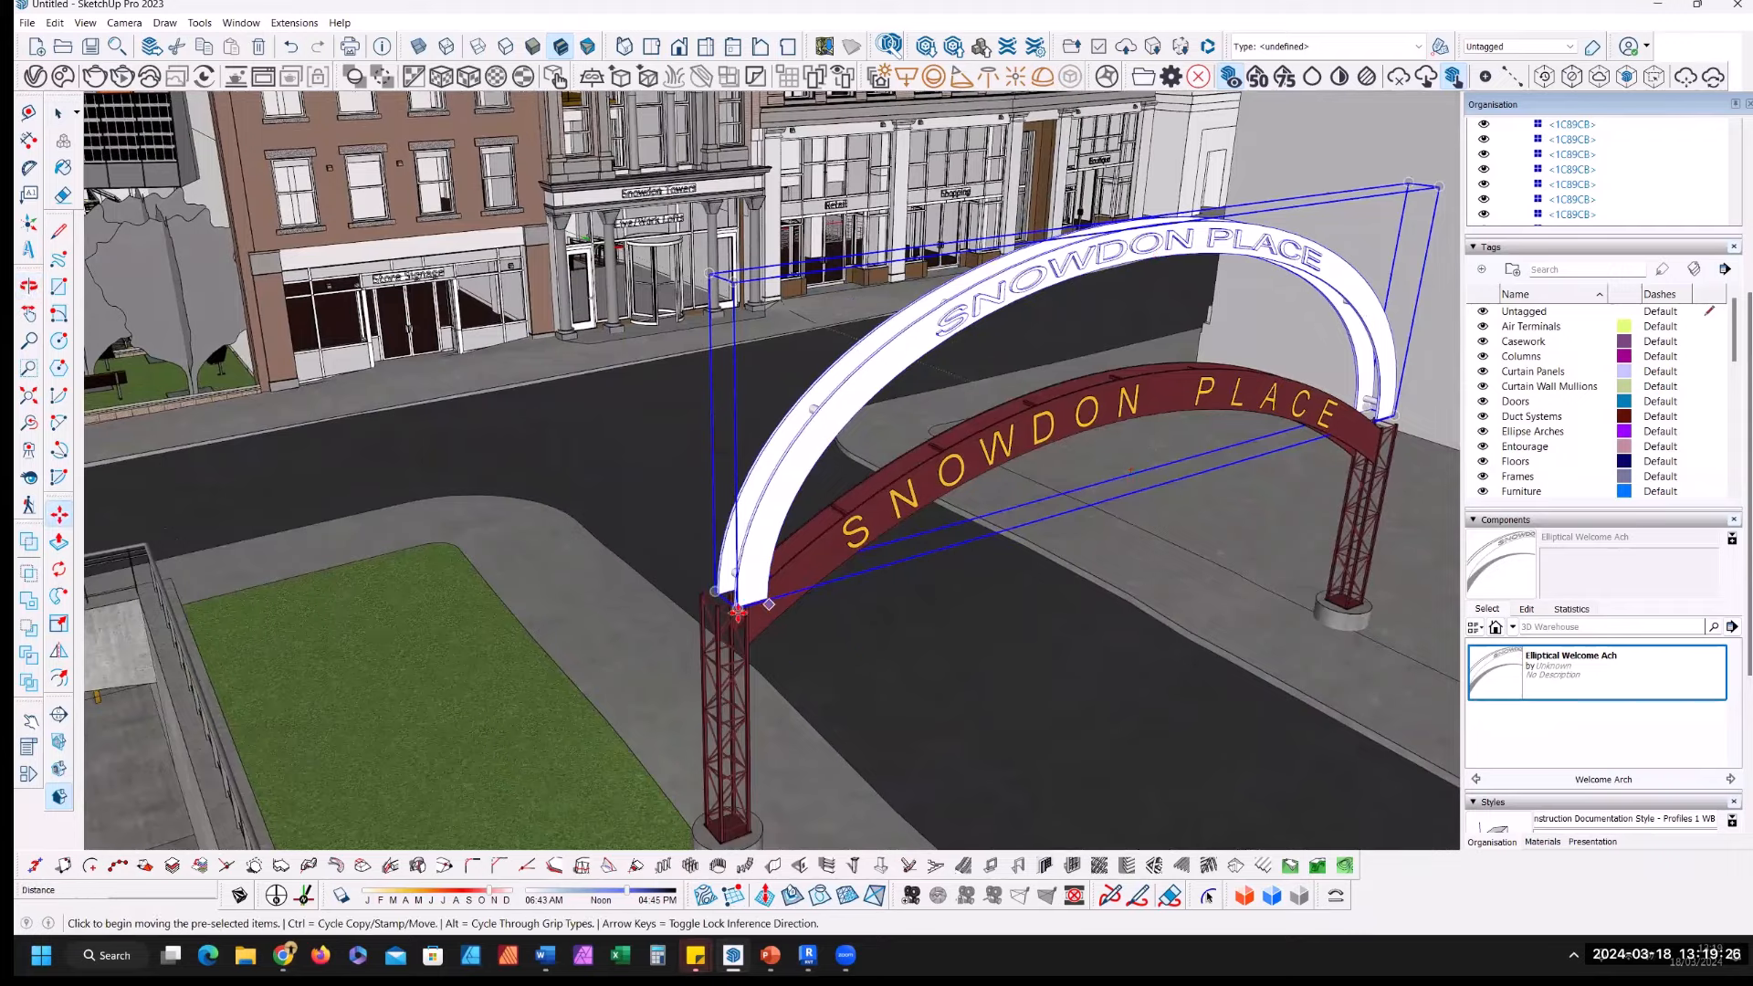
pyautogui.scroll(4, 731, 610)
pyautogui.scroll(5, 726, 613)
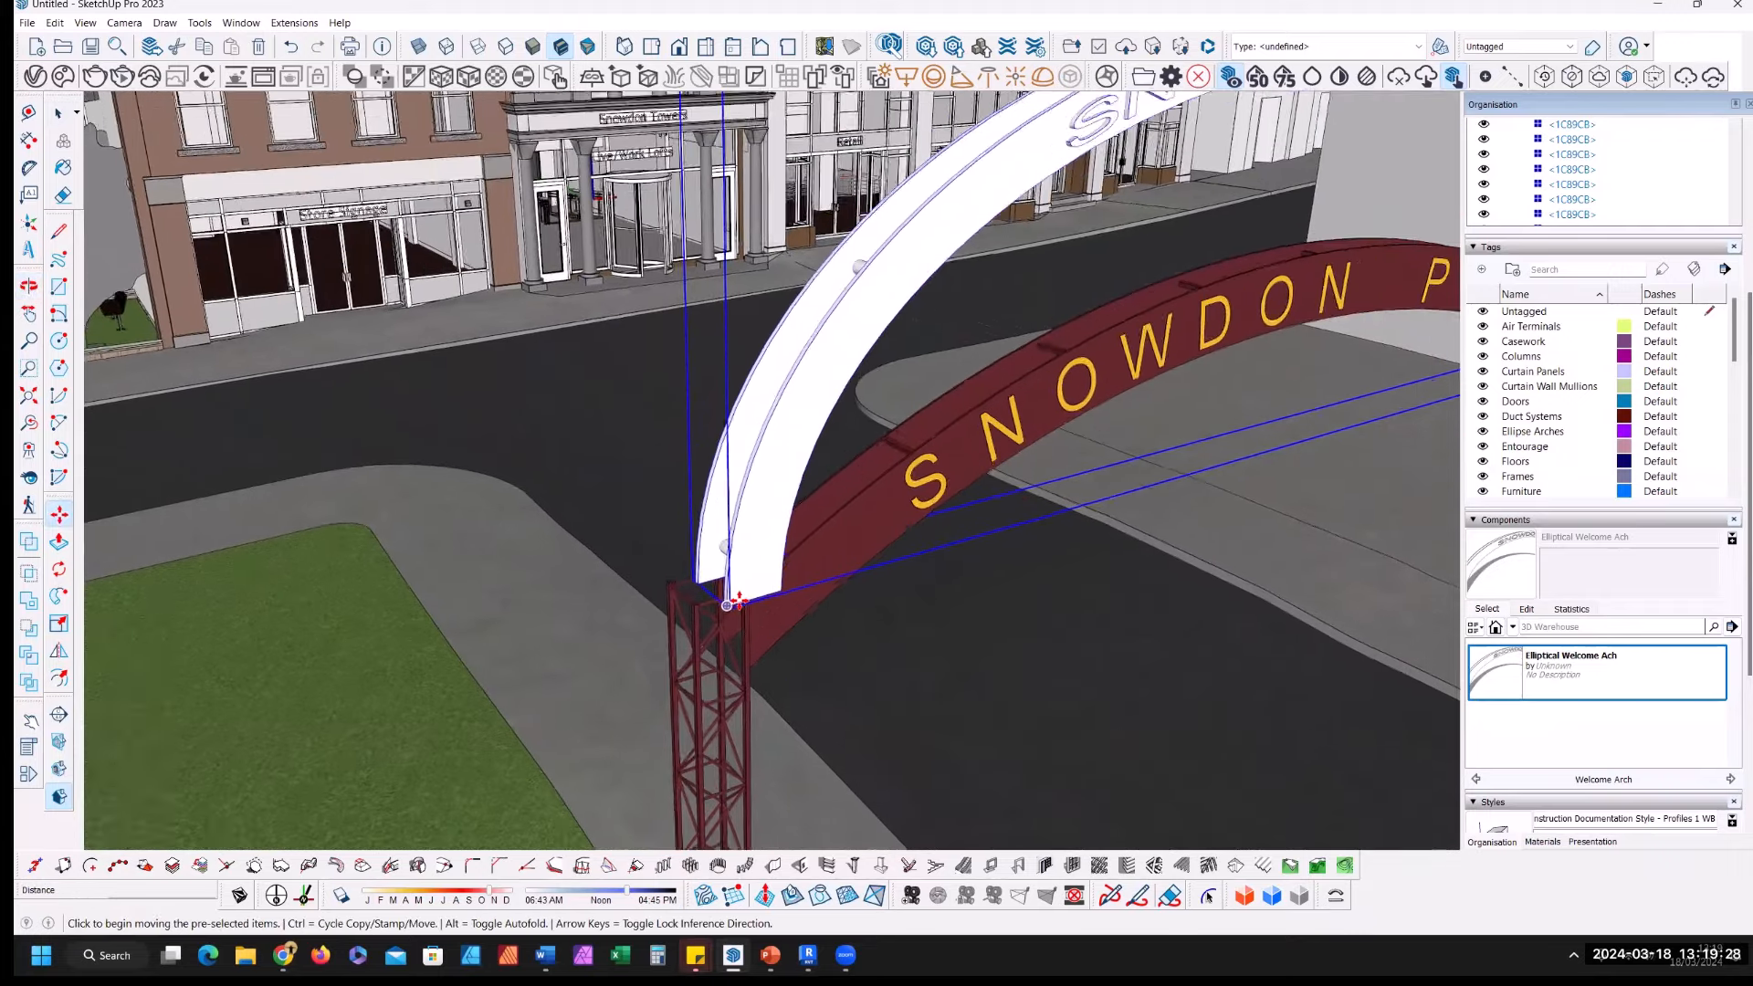
pyautogui.scroll(4, 713, 598)
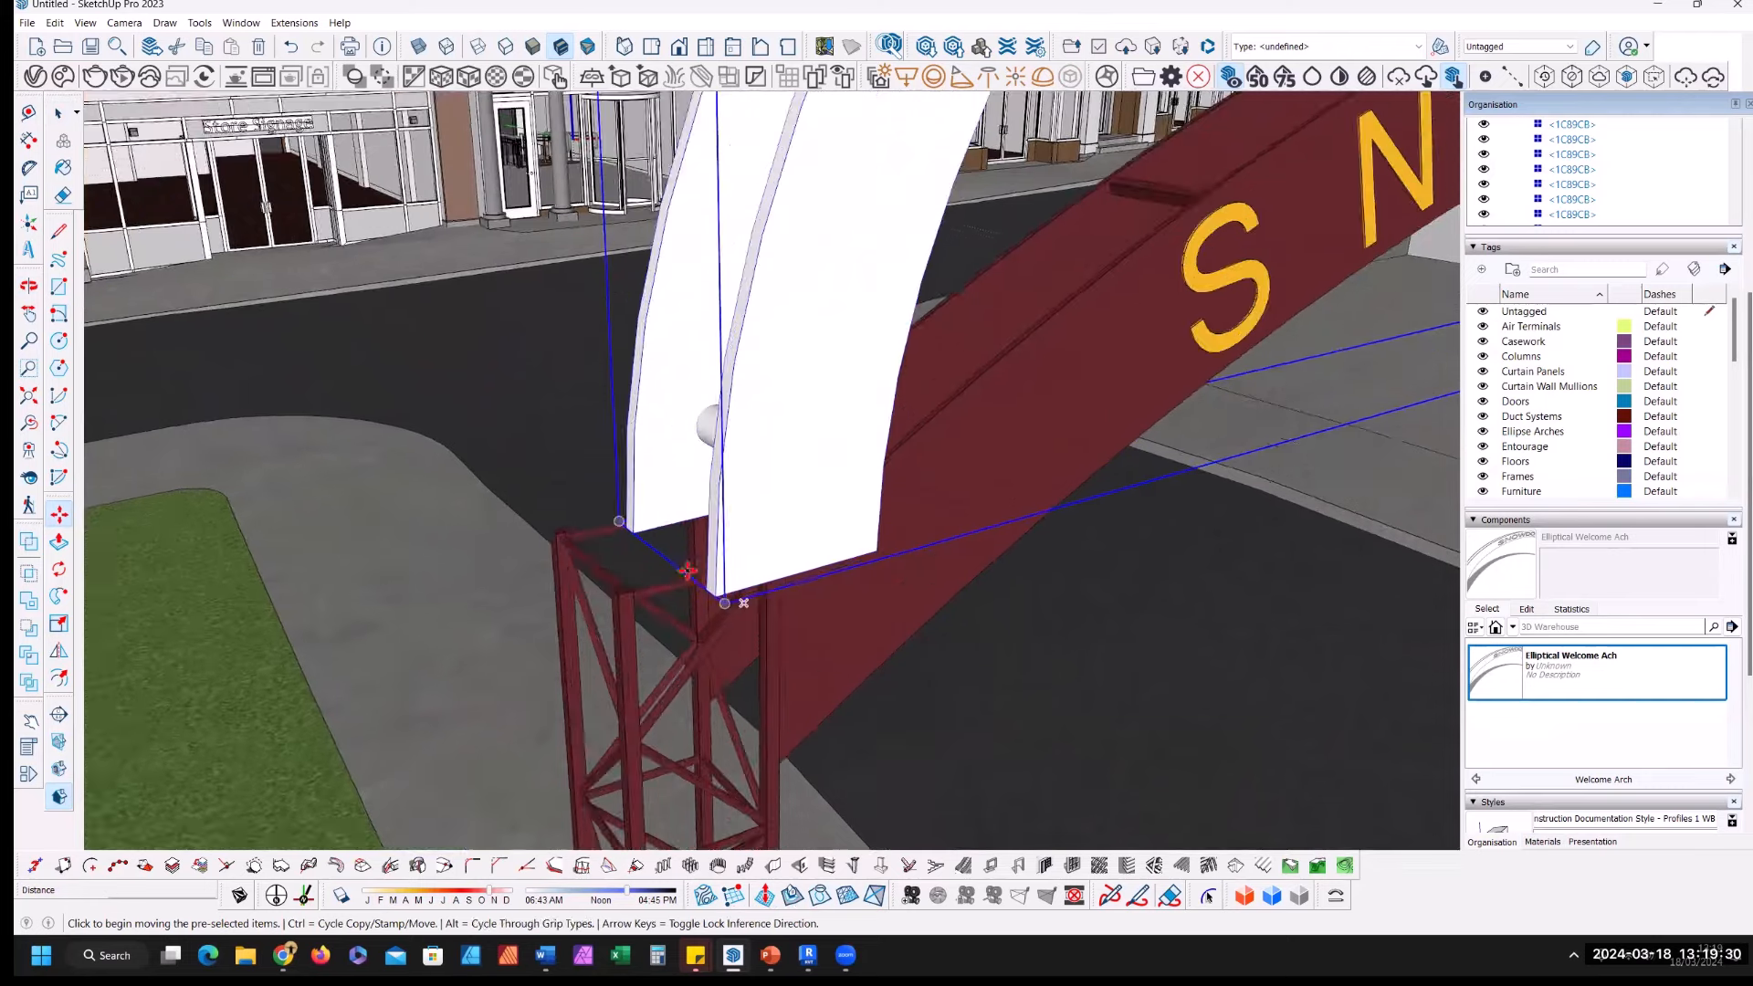
pyautogui.click(607, 592)
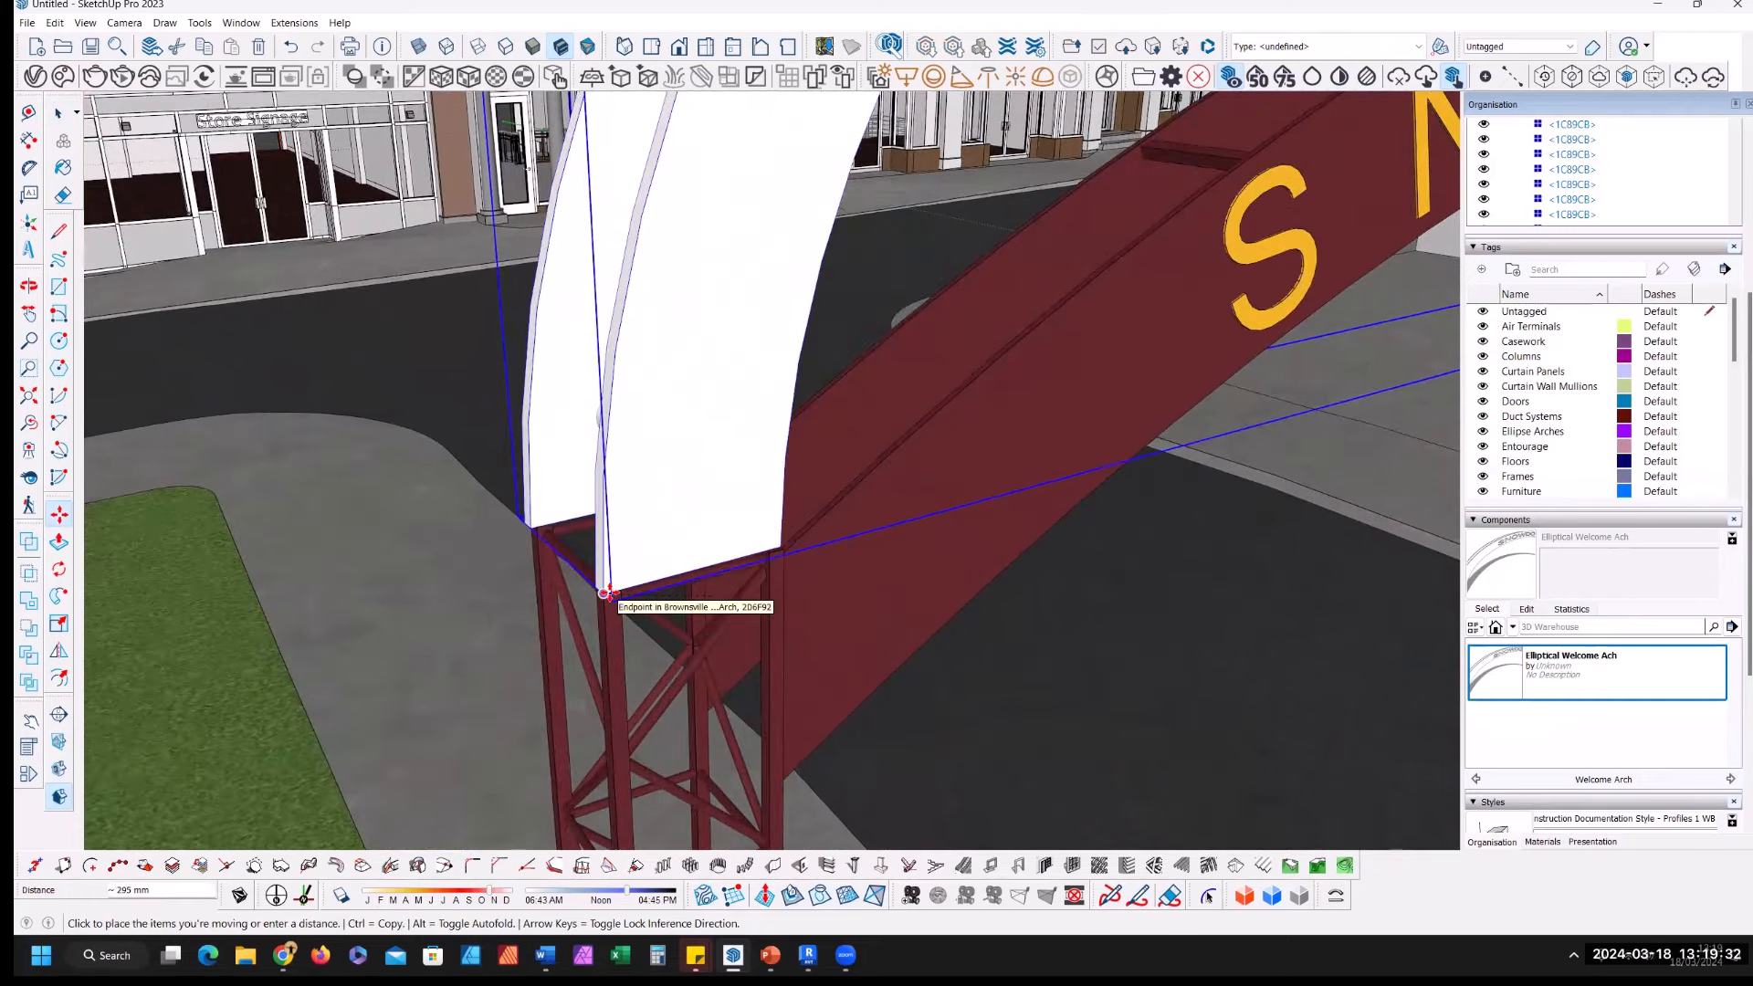
# Step: Shift the white arch another 15 mm to align its base edge with the corner post of the nearer lattice tower
pyautogui.scroll(3, 603, 599)
pyautogui.moveTo(598, 605); pyautogui.dragTo(736, 614, button='middle')
pyautogui.scroll(3, 625, 602)
pyautogui.scroll(1, 624, 603)
pyautogui.click(625, 603)
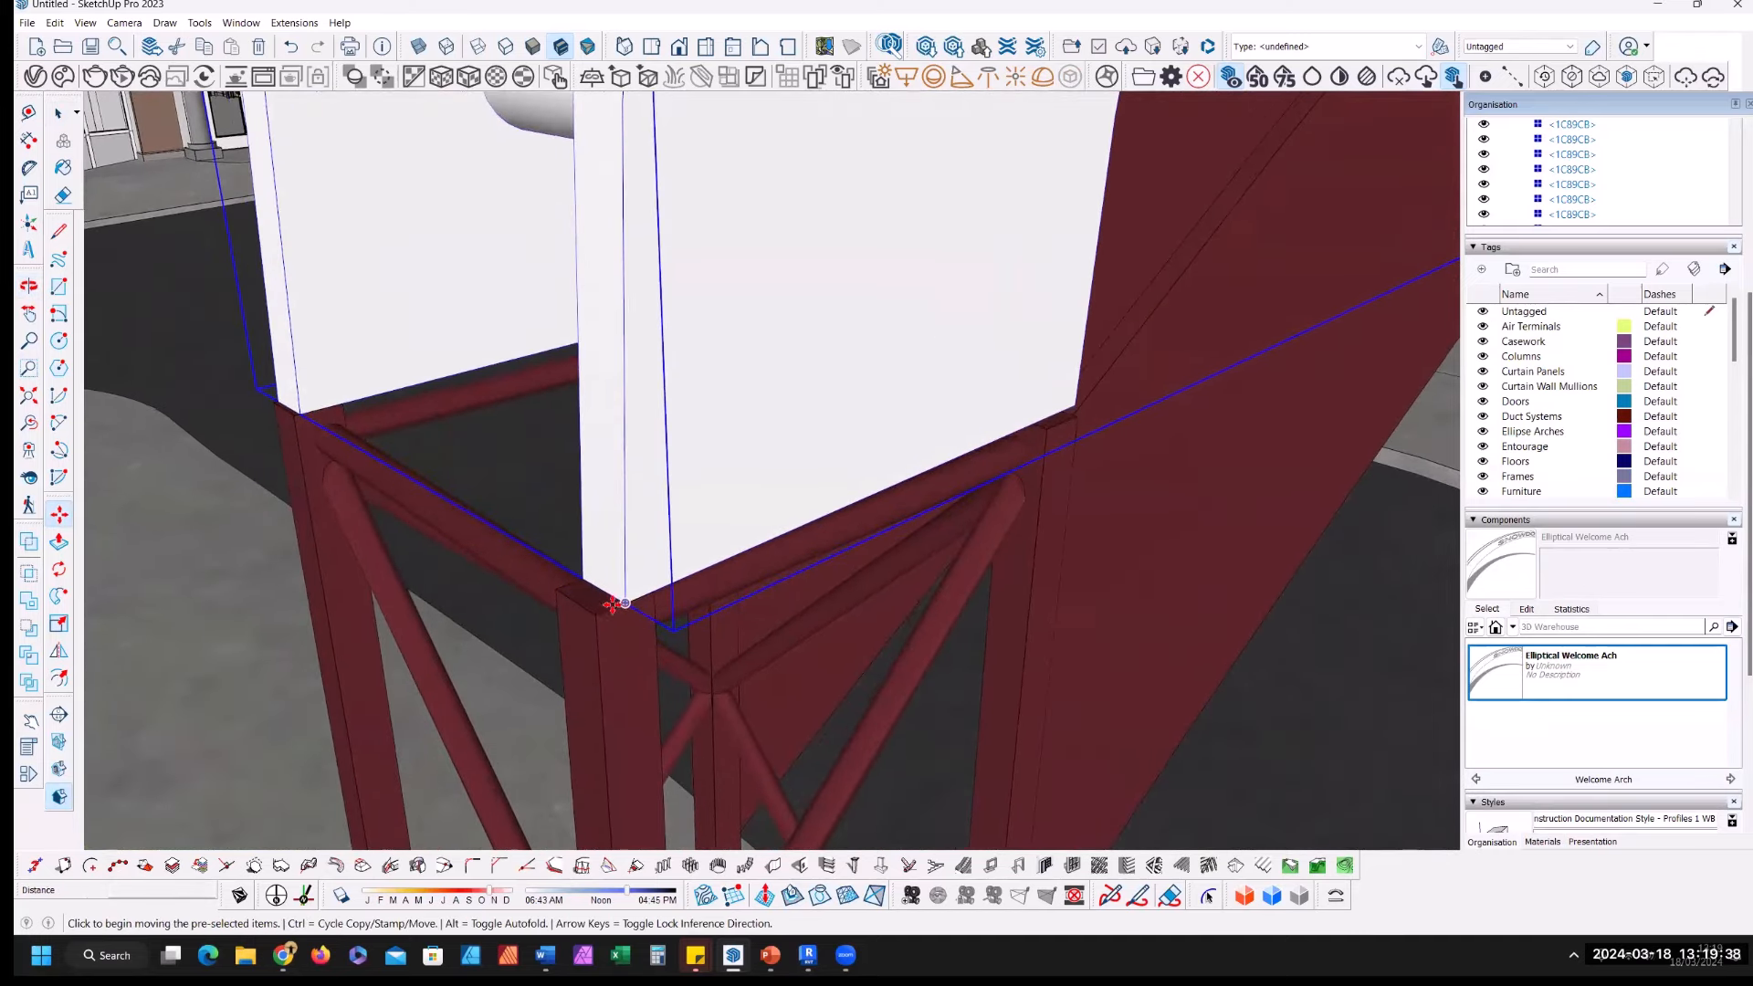
pyautogui.click(605, 603)
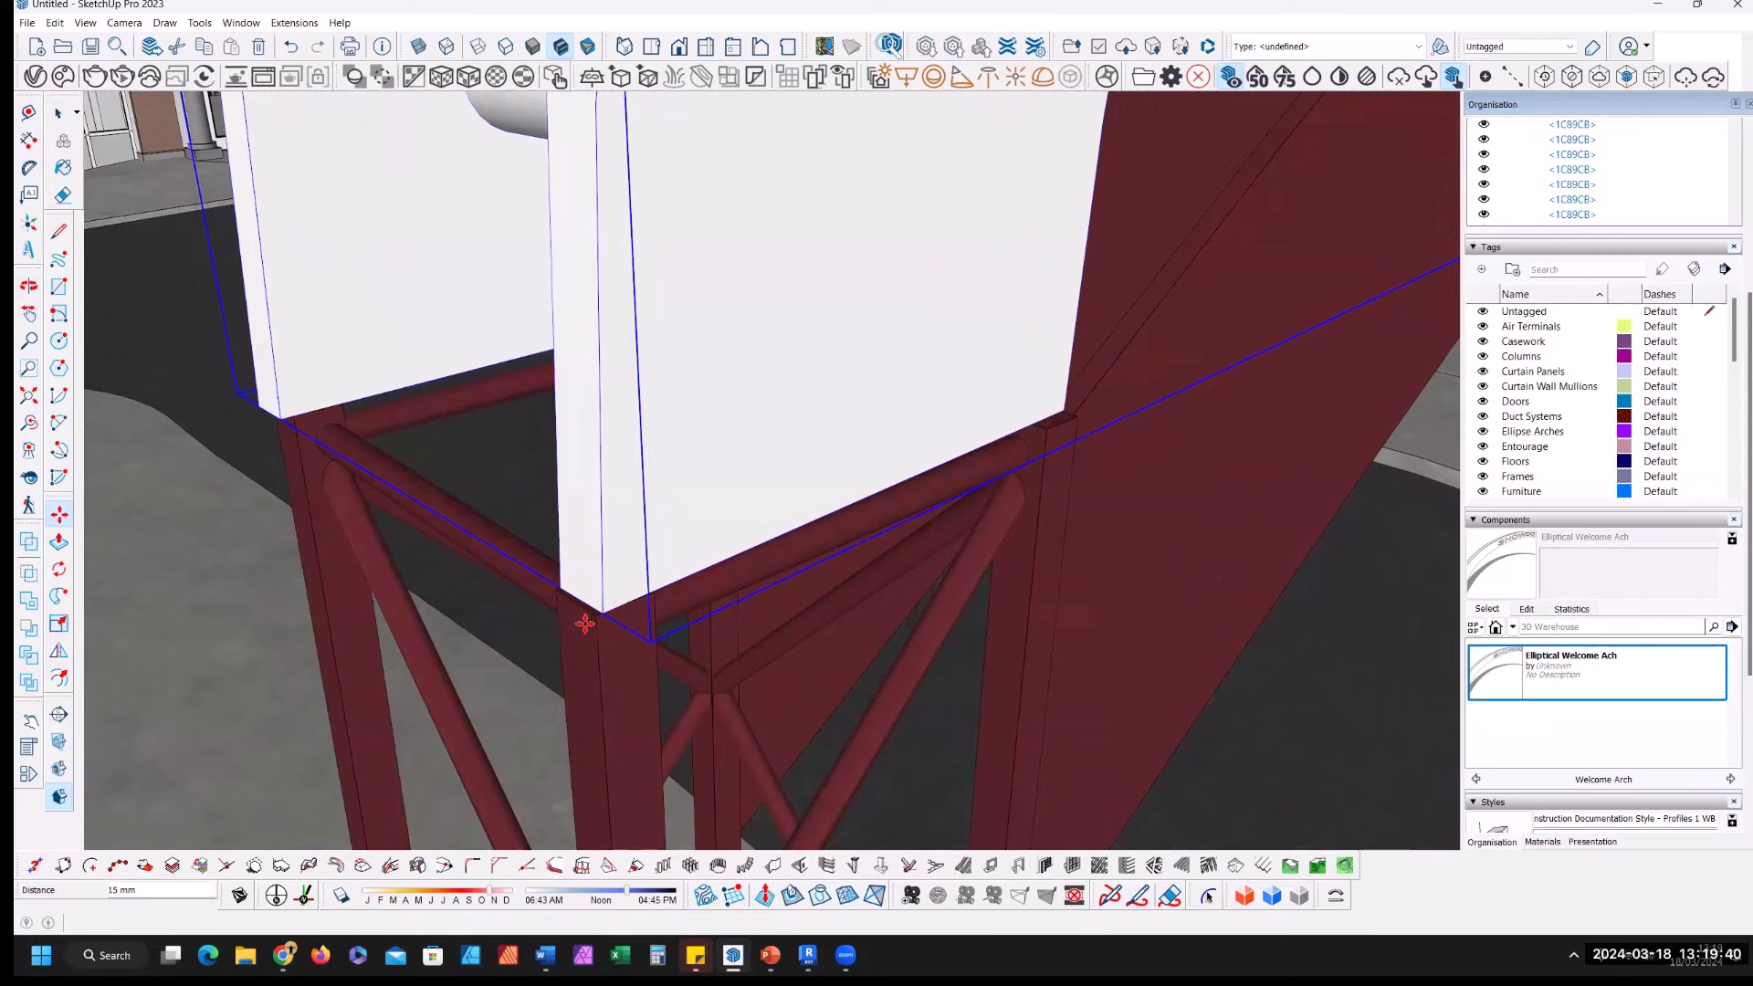
pyautogui.scroll(2, 603, 603)
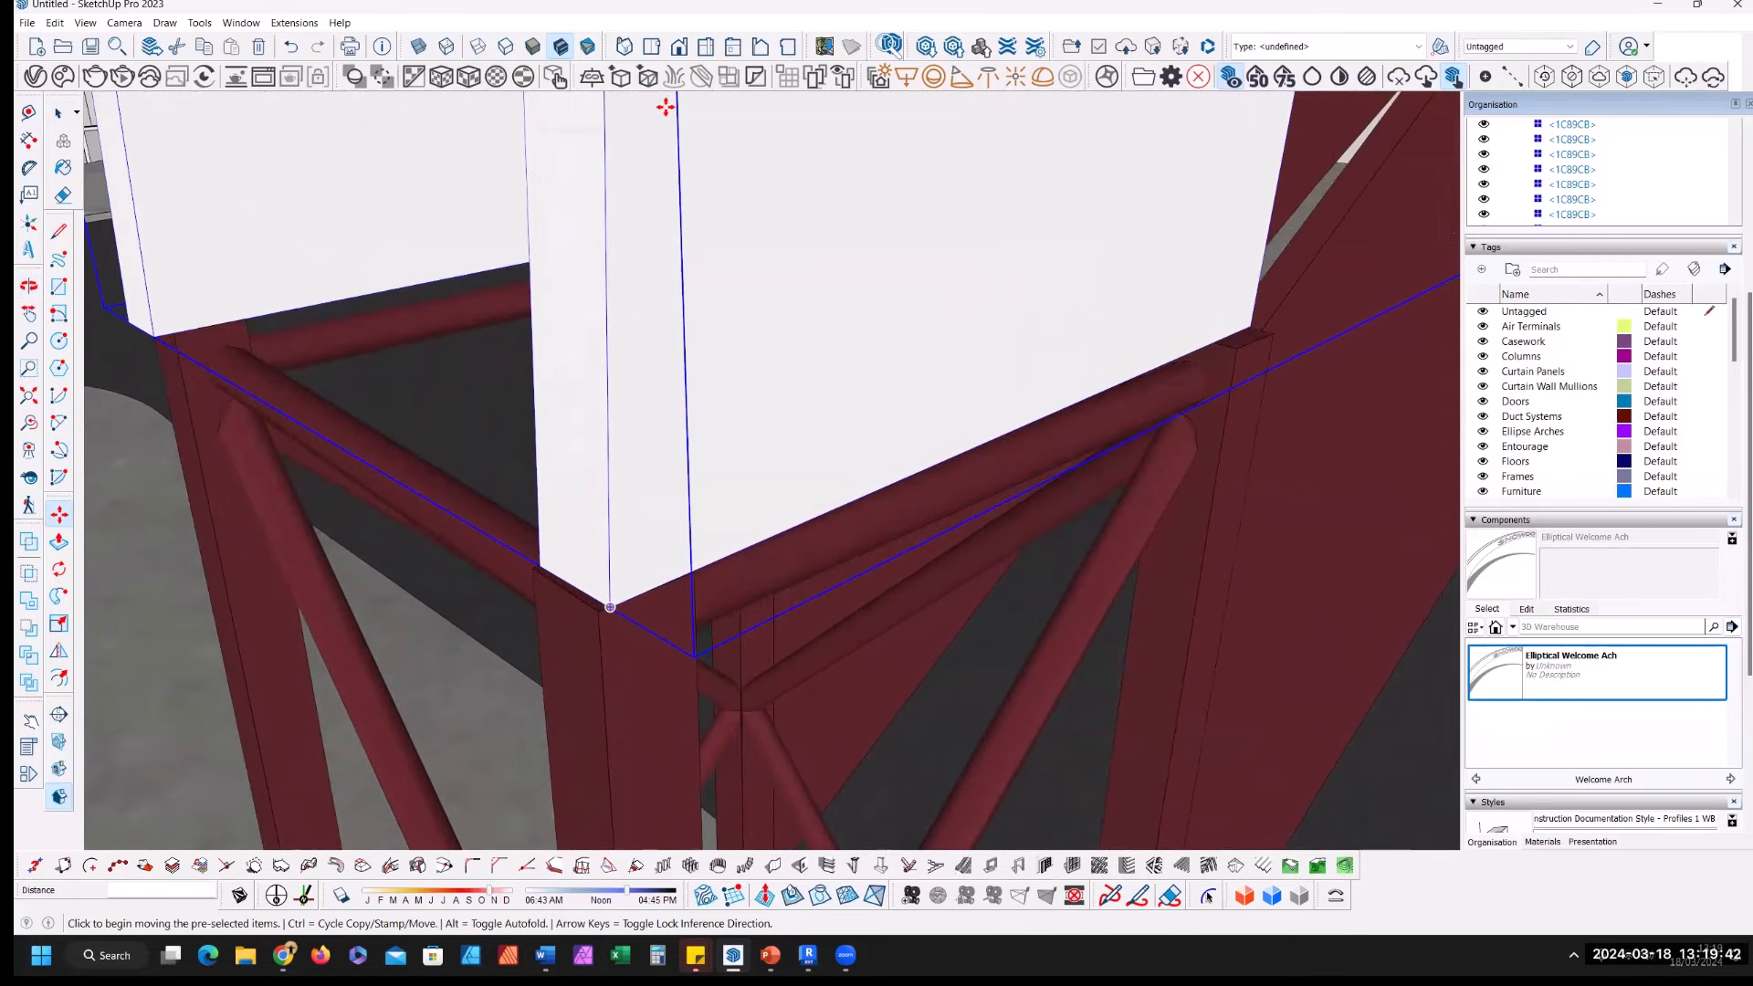
# Step: Move the white arch about 4 mm along the red axis to align its base corner with the nearer lattice tower's corner post
pyautogui.click(532, 49)
pyautogui.moveTo(634, 609)
pyautogui.mouseDown(button='middle')
pyautogui.moveTo(634, 656)
pyautogui.moveTo(615, 509)
pyautogui.moveTo(603, 539)
pyautogui.mouseUp(button='middle')
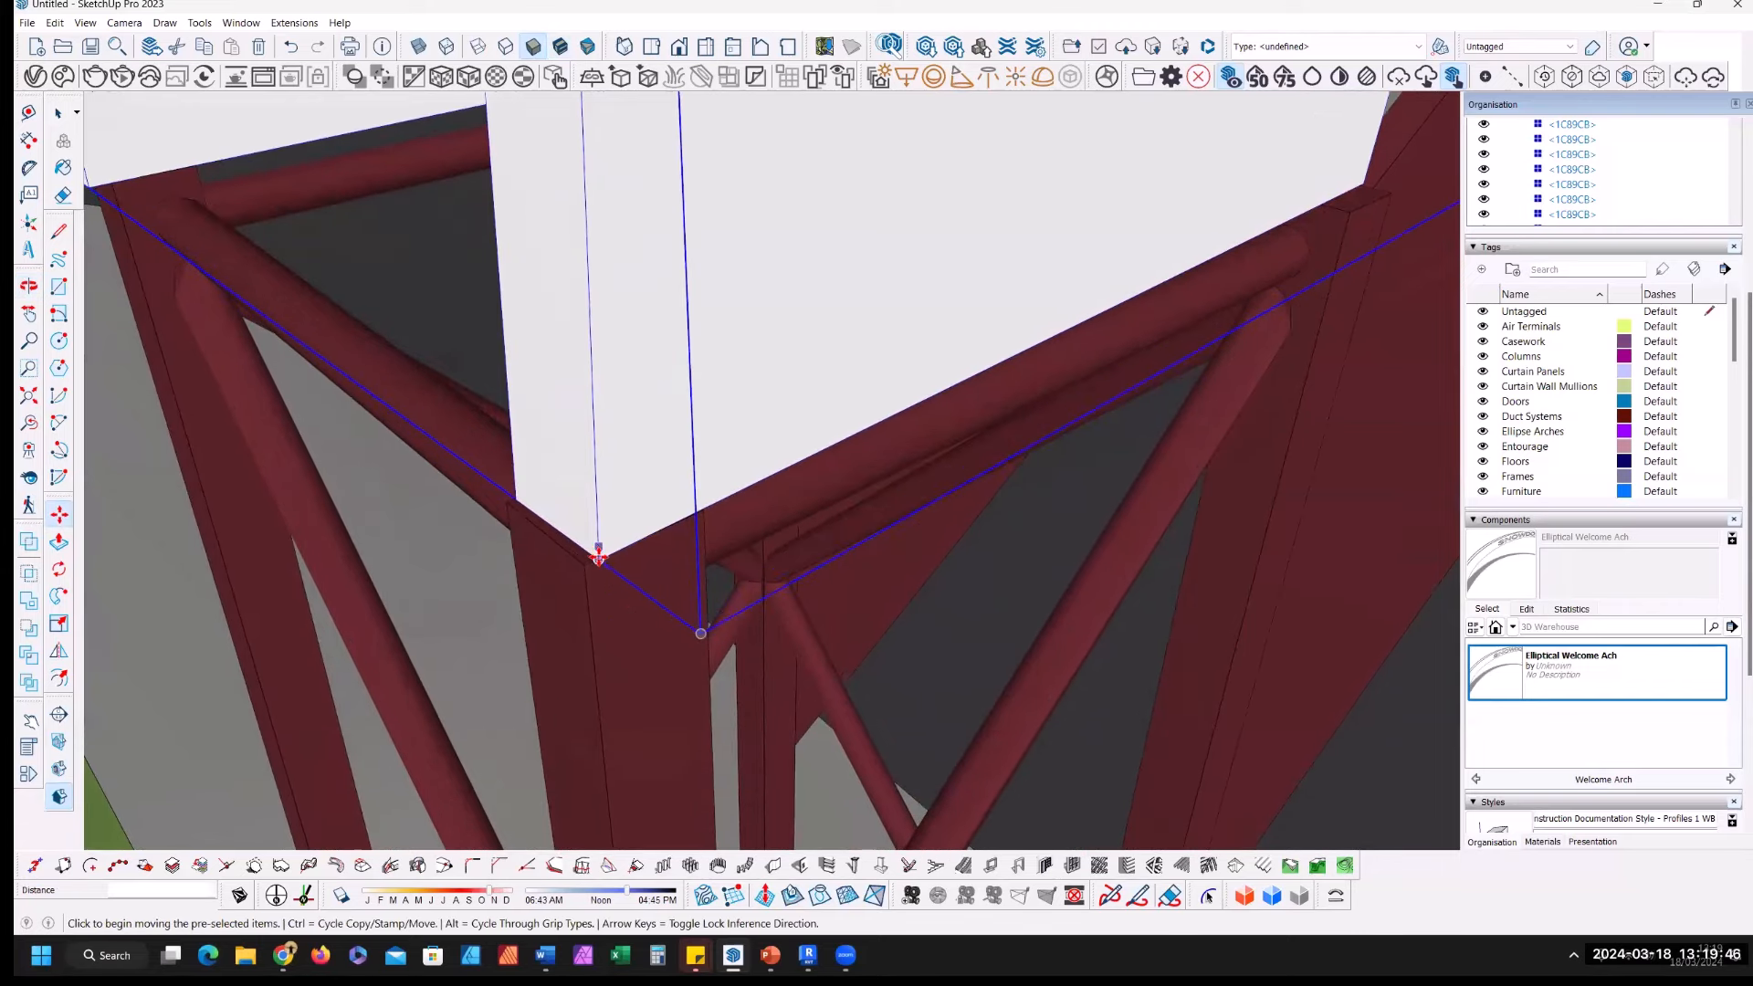
pyautogui.click(598, 557)
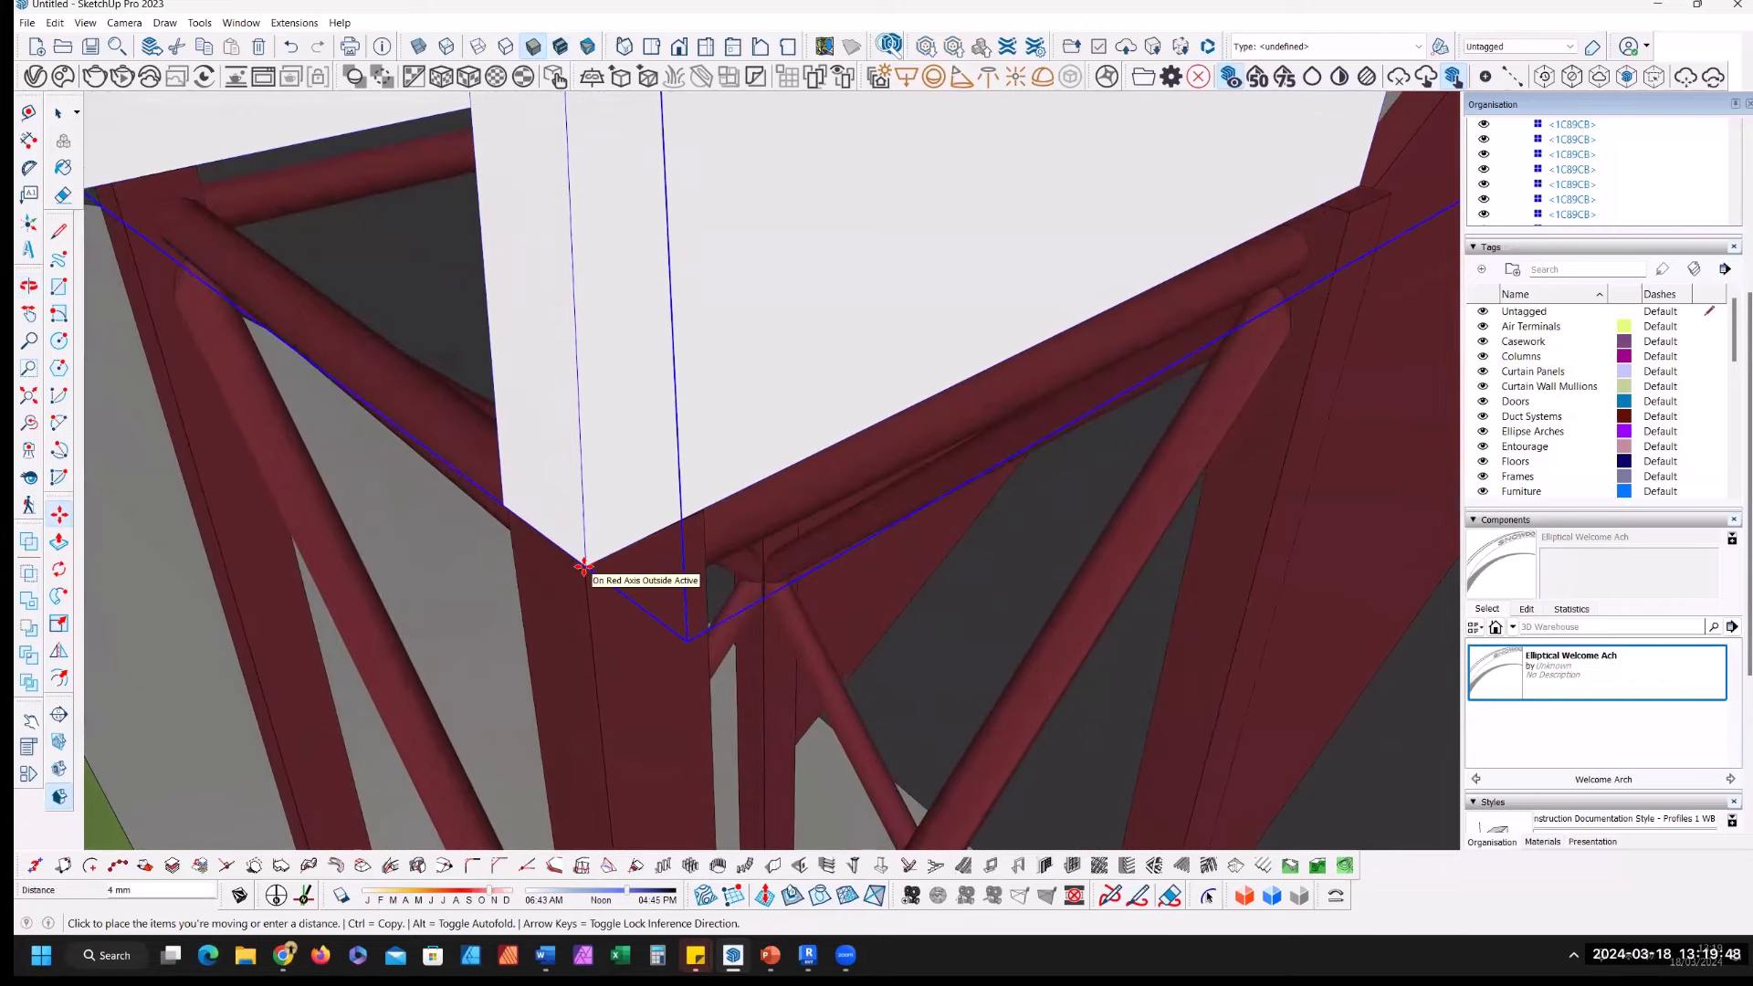
pyautogui.click(584, 567)
# Step: Rotate the white arch about 2 degrees around its nearer base corner so its far base sits on the other lattice tower
pyautogui.press('q')
pyautogui.scroll(-1, 611, 576)
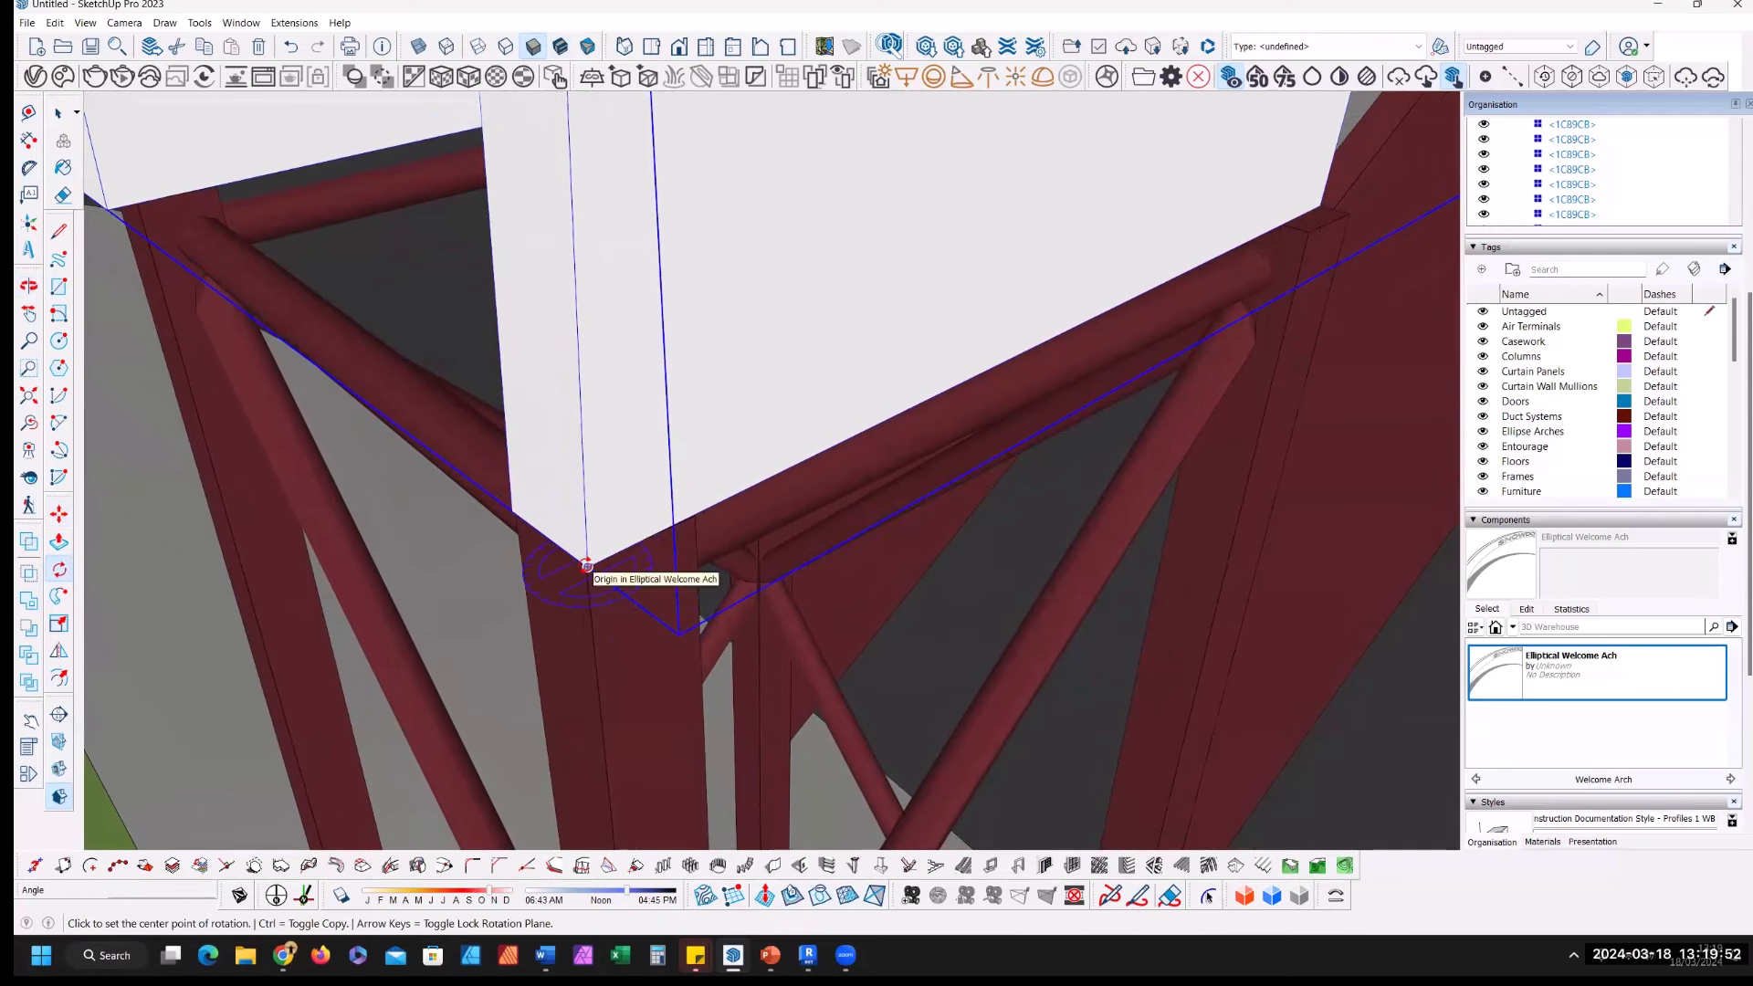
pyautogui.click(587, 566)
pyautogui.moveTo(900, 380); pyautogui.dragTo(365, 674, button='middle')
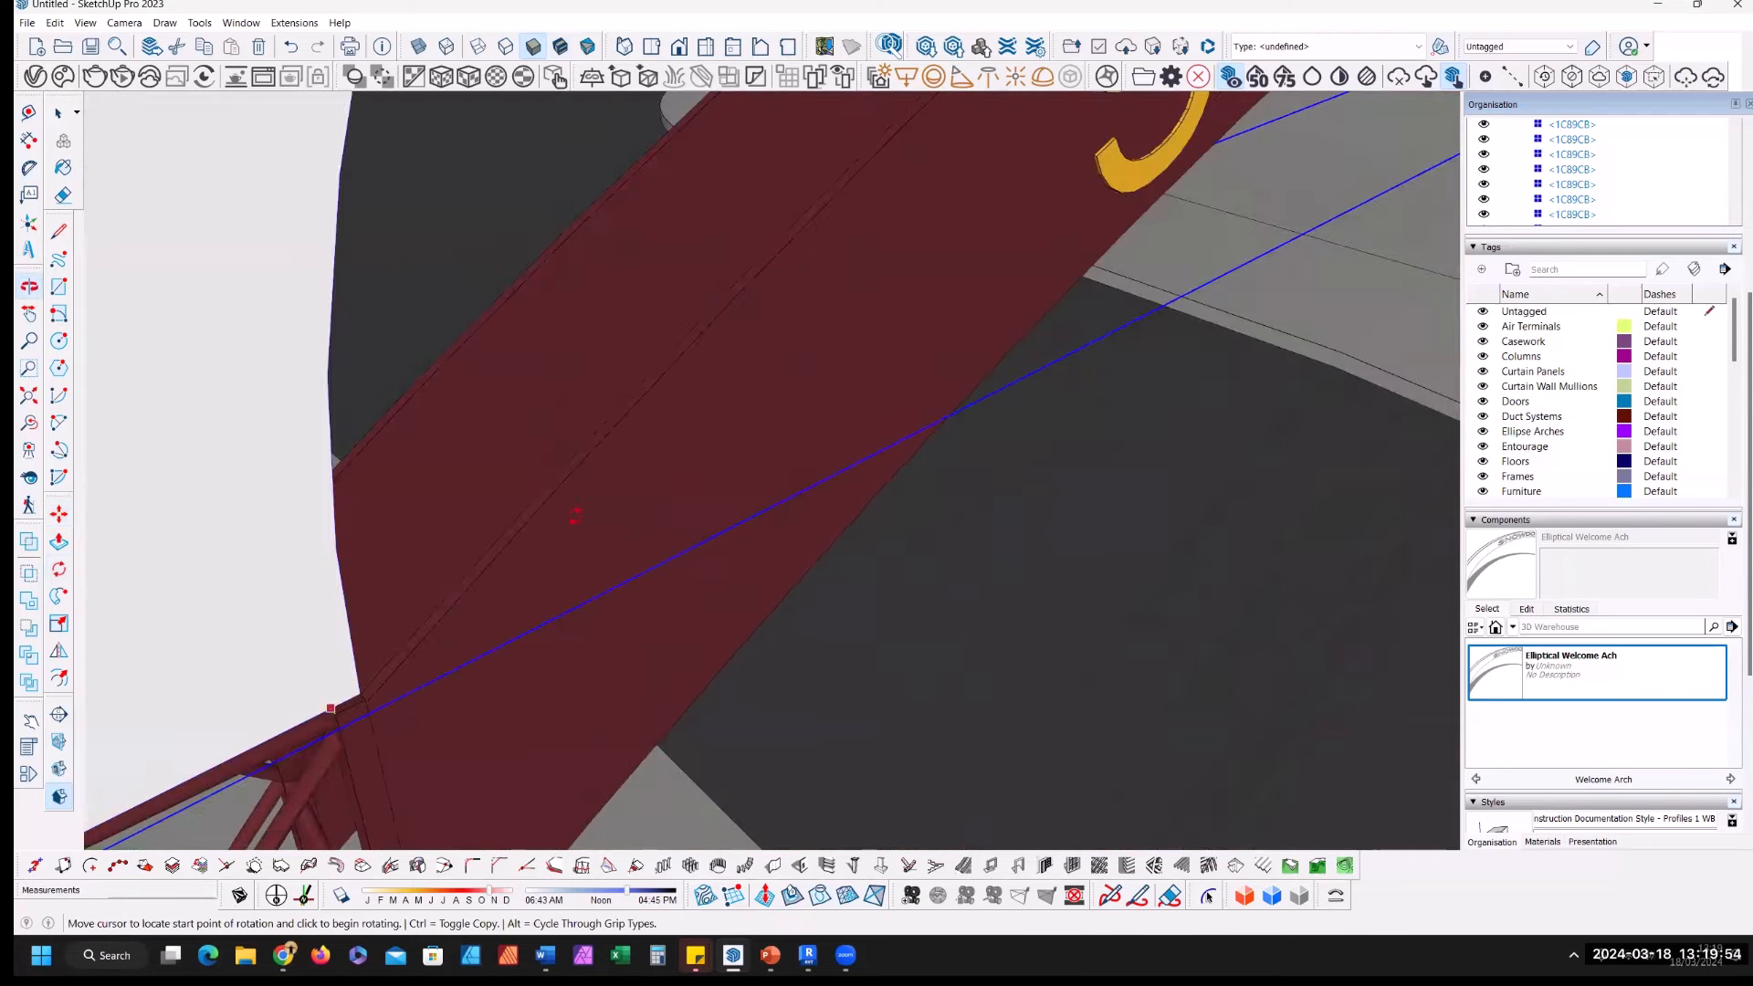
pyautogui.keyDown('shift'); pyautogui.moveTo(896, 332); pyautogui.dragTo(463, 679, button='middle'); pyautogui.keyUp('shift')
pyautogui.scroll(-3, 654, 595)
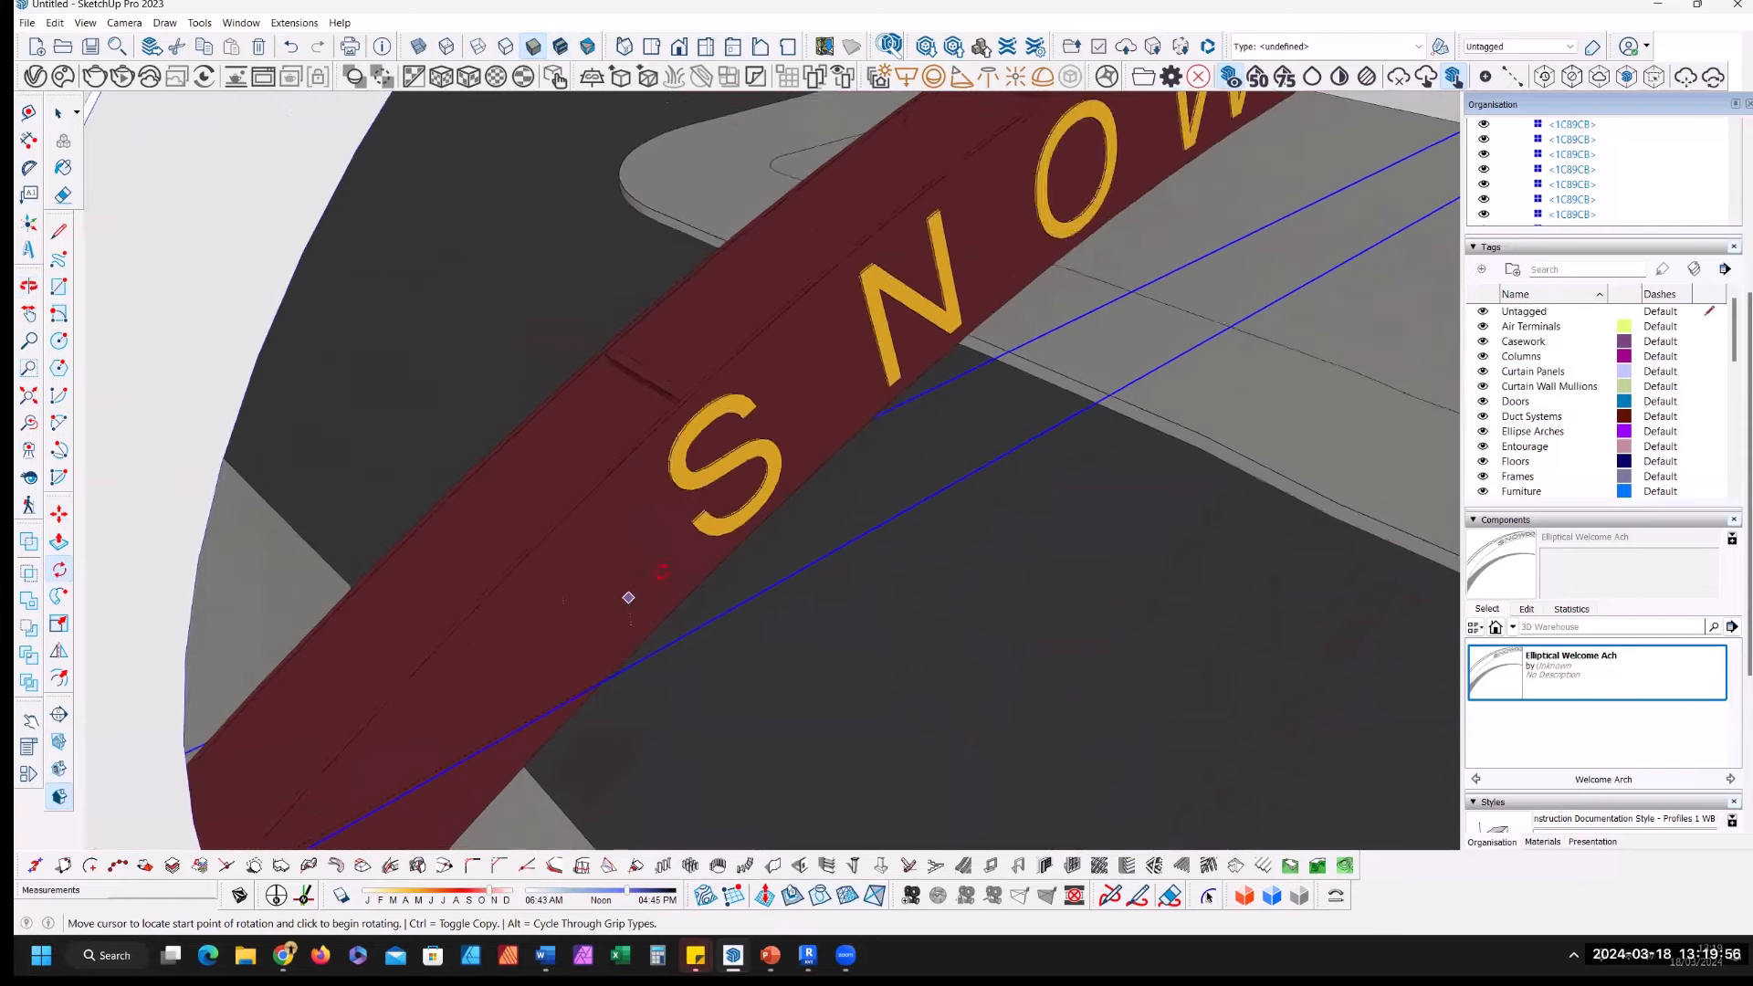
pyautogui.moveTo(986, 437); pyautogui.dragTo(1095, 427, button='middle')
pyautogui.scroll(5, 1095, 426)
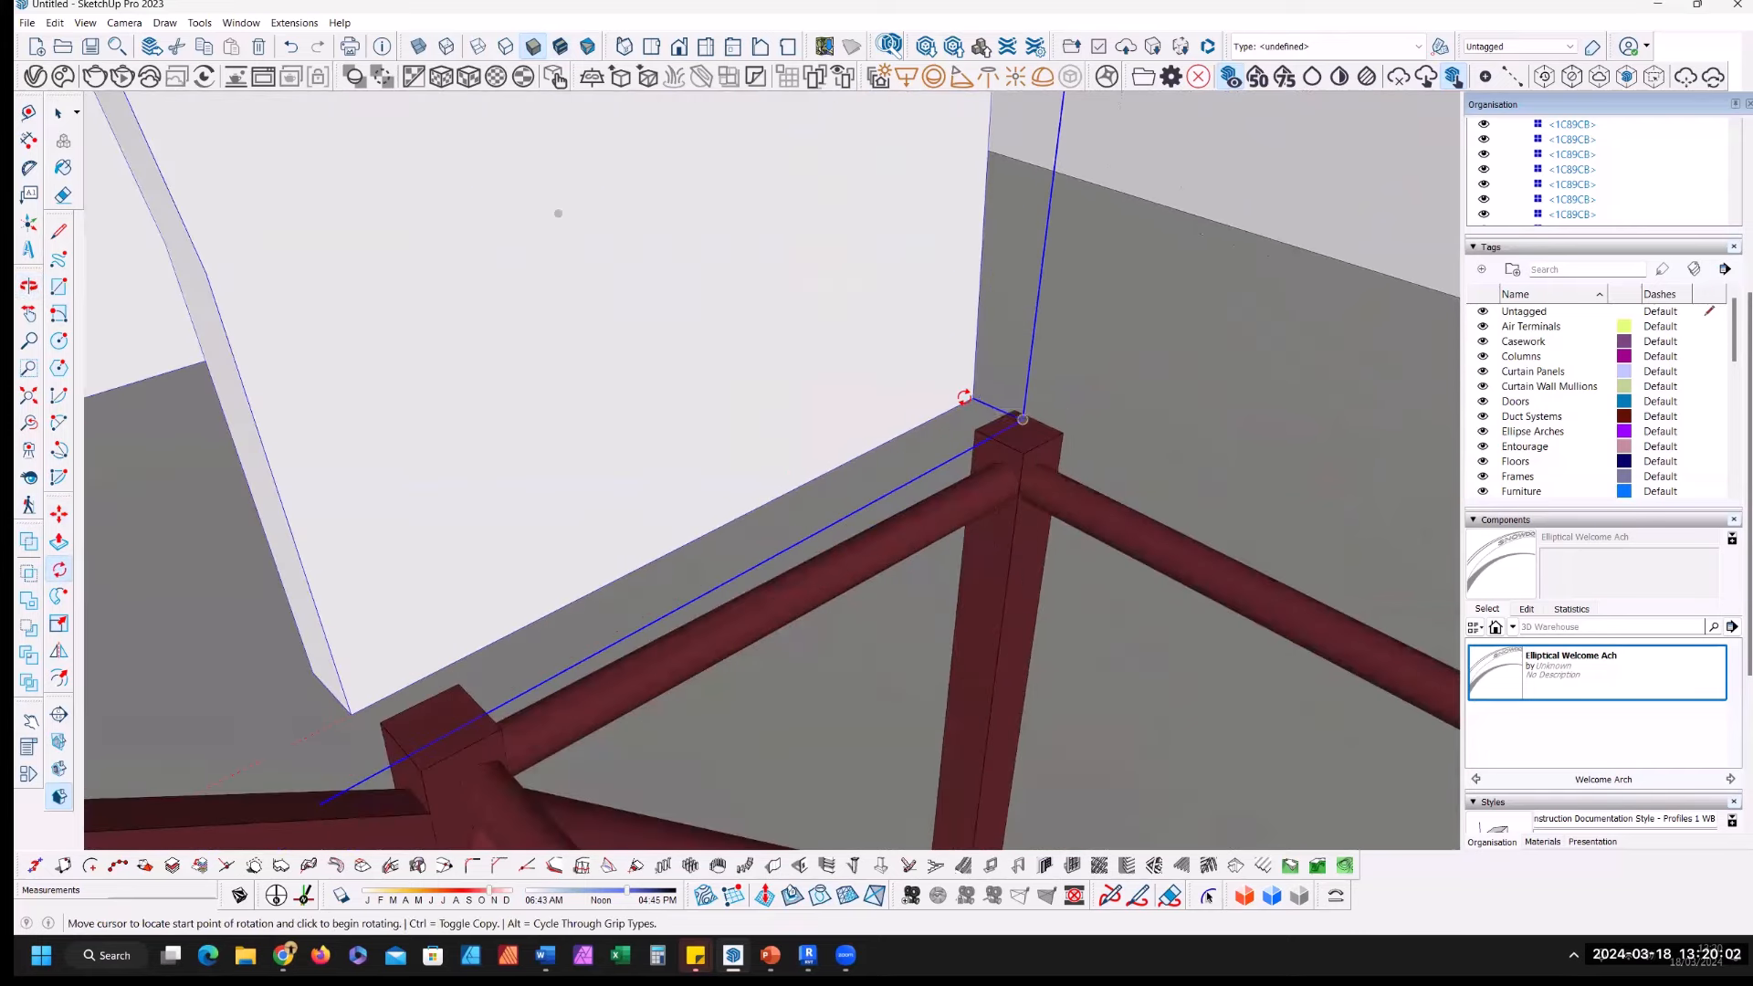
pyautogui.click(973, 399)
pyautogui.scroll(-4, 974, 402)
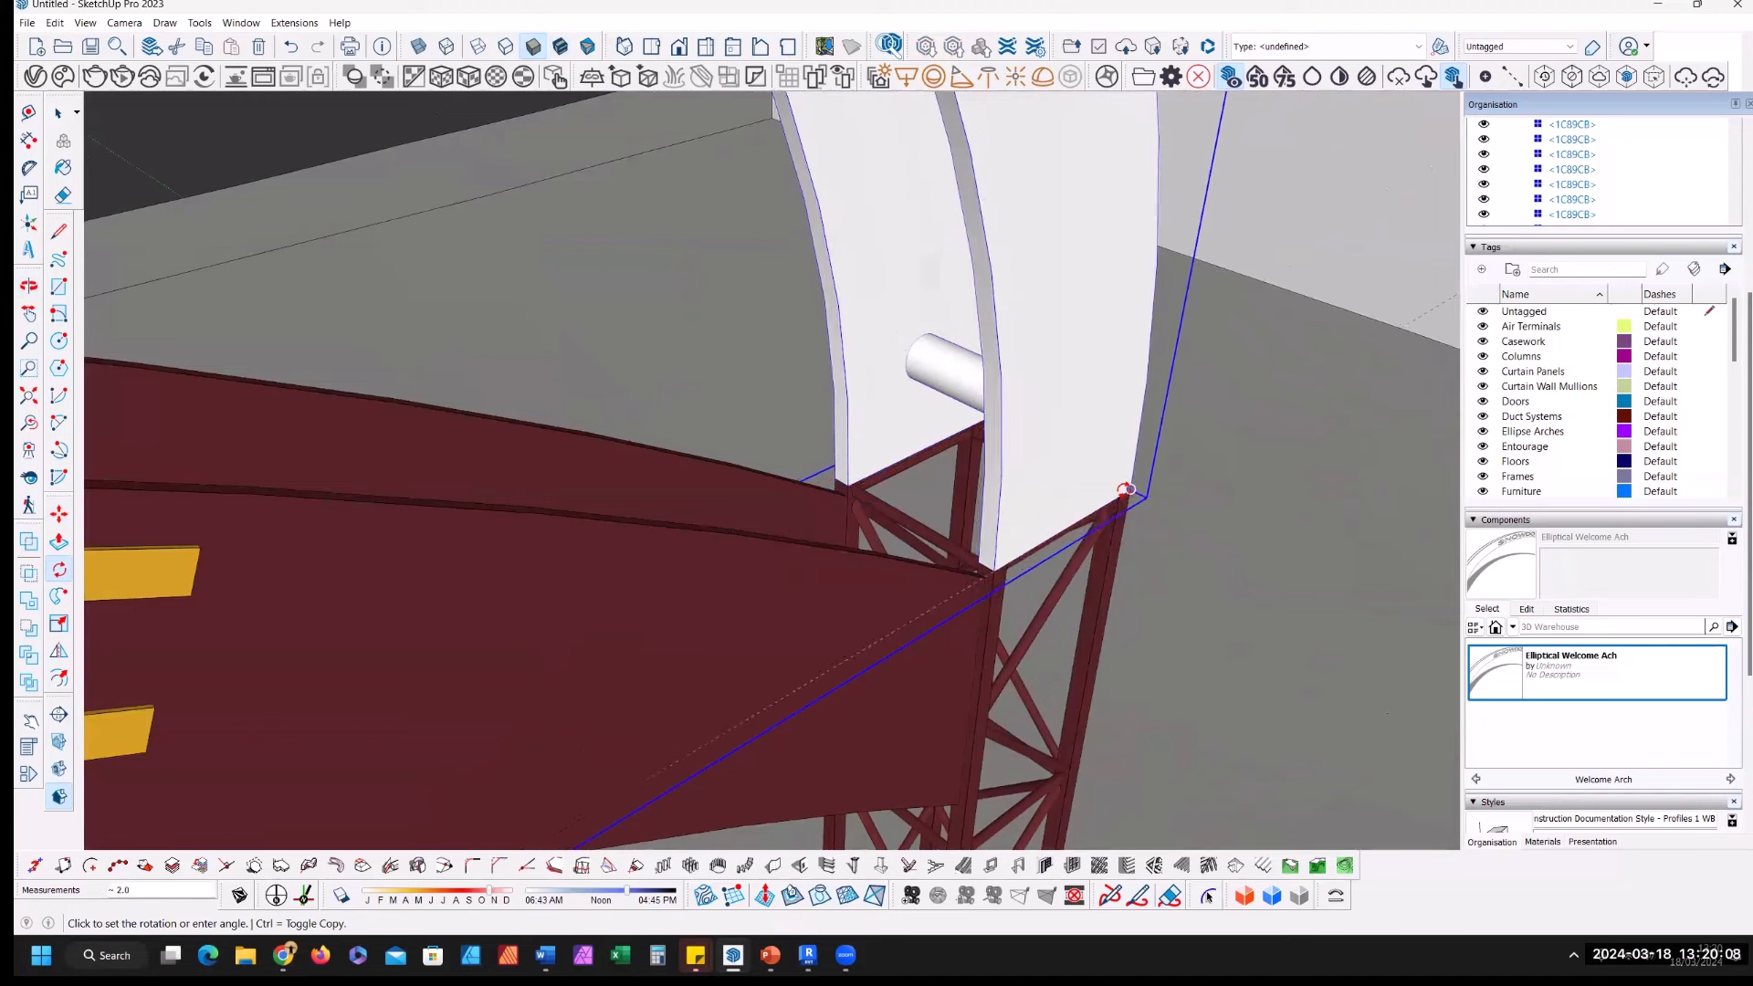
pyautogui.click(1130, 491)
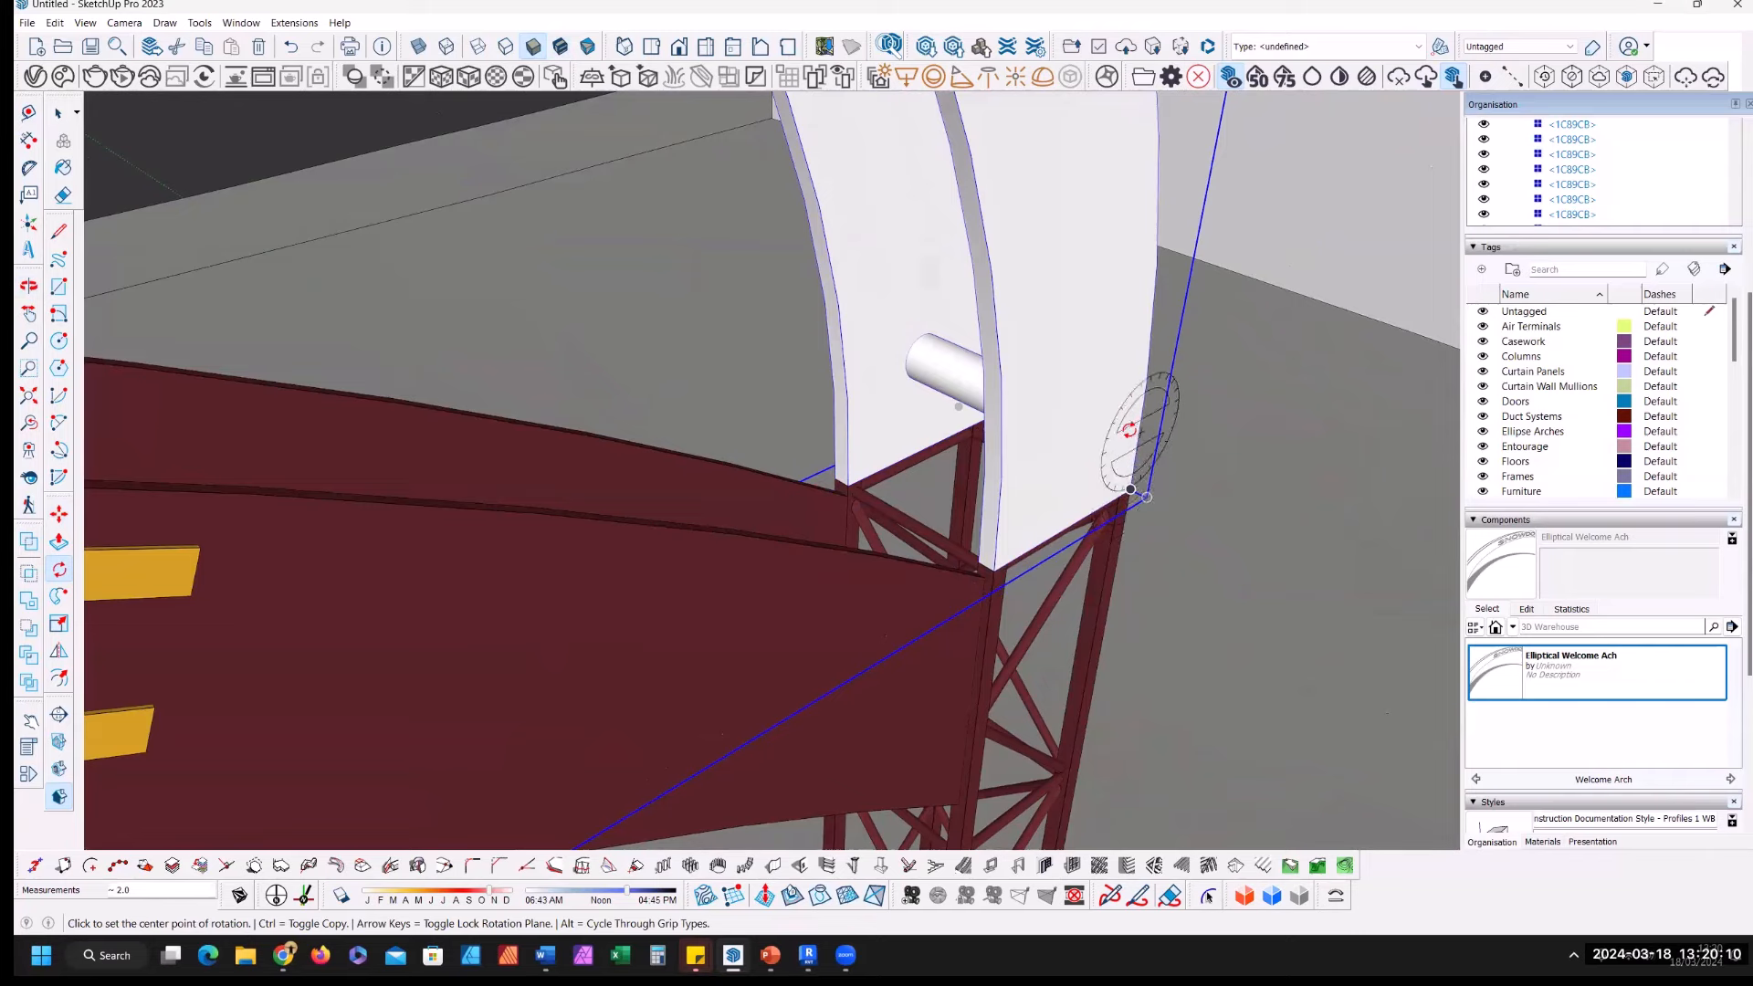
pyautogui.scroll(-6, 1142, 438)
pyautogui.scroll(-5, 1134, 470)
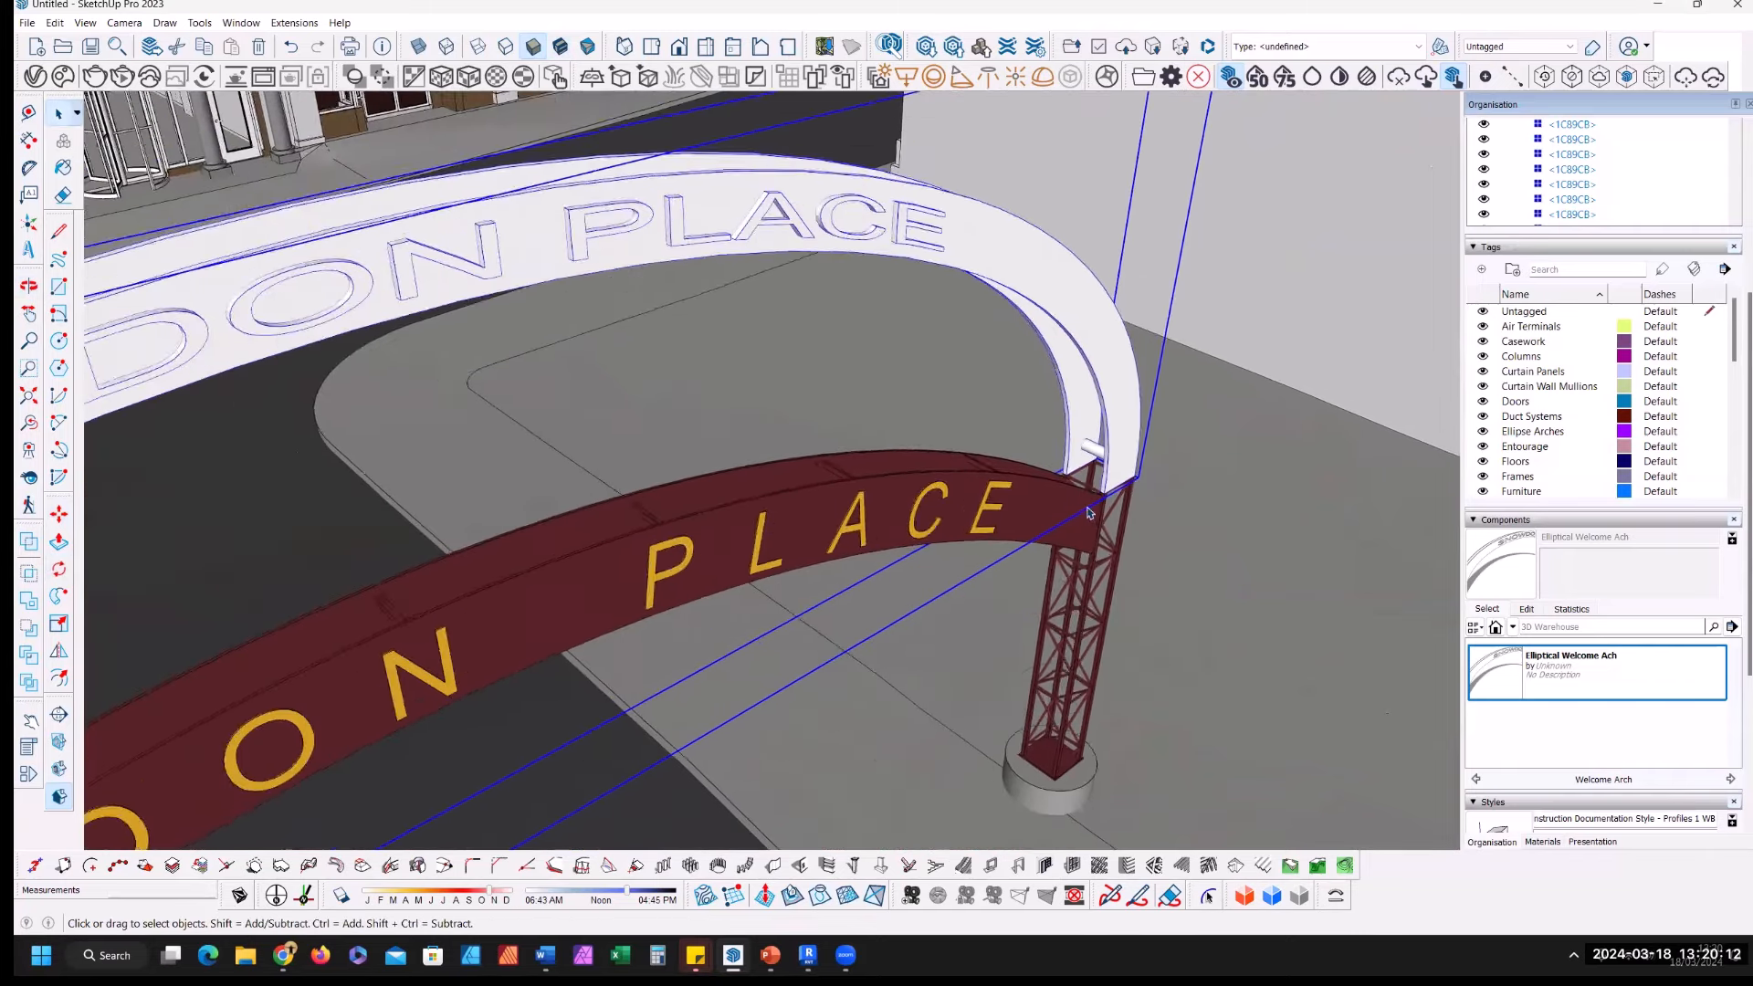
pyautogui.press('space')
# Step: Open the Elliptical Welcome Ach component for editing and select its SNOWDON PLACE lettering
pyautogui.scroll(-2, 959, 509)
pyautogui.scroll(-2, 959, 508)
pyautogui.moveTo(959, 509); pyautogui.dragTo(773, 325, button='middle')
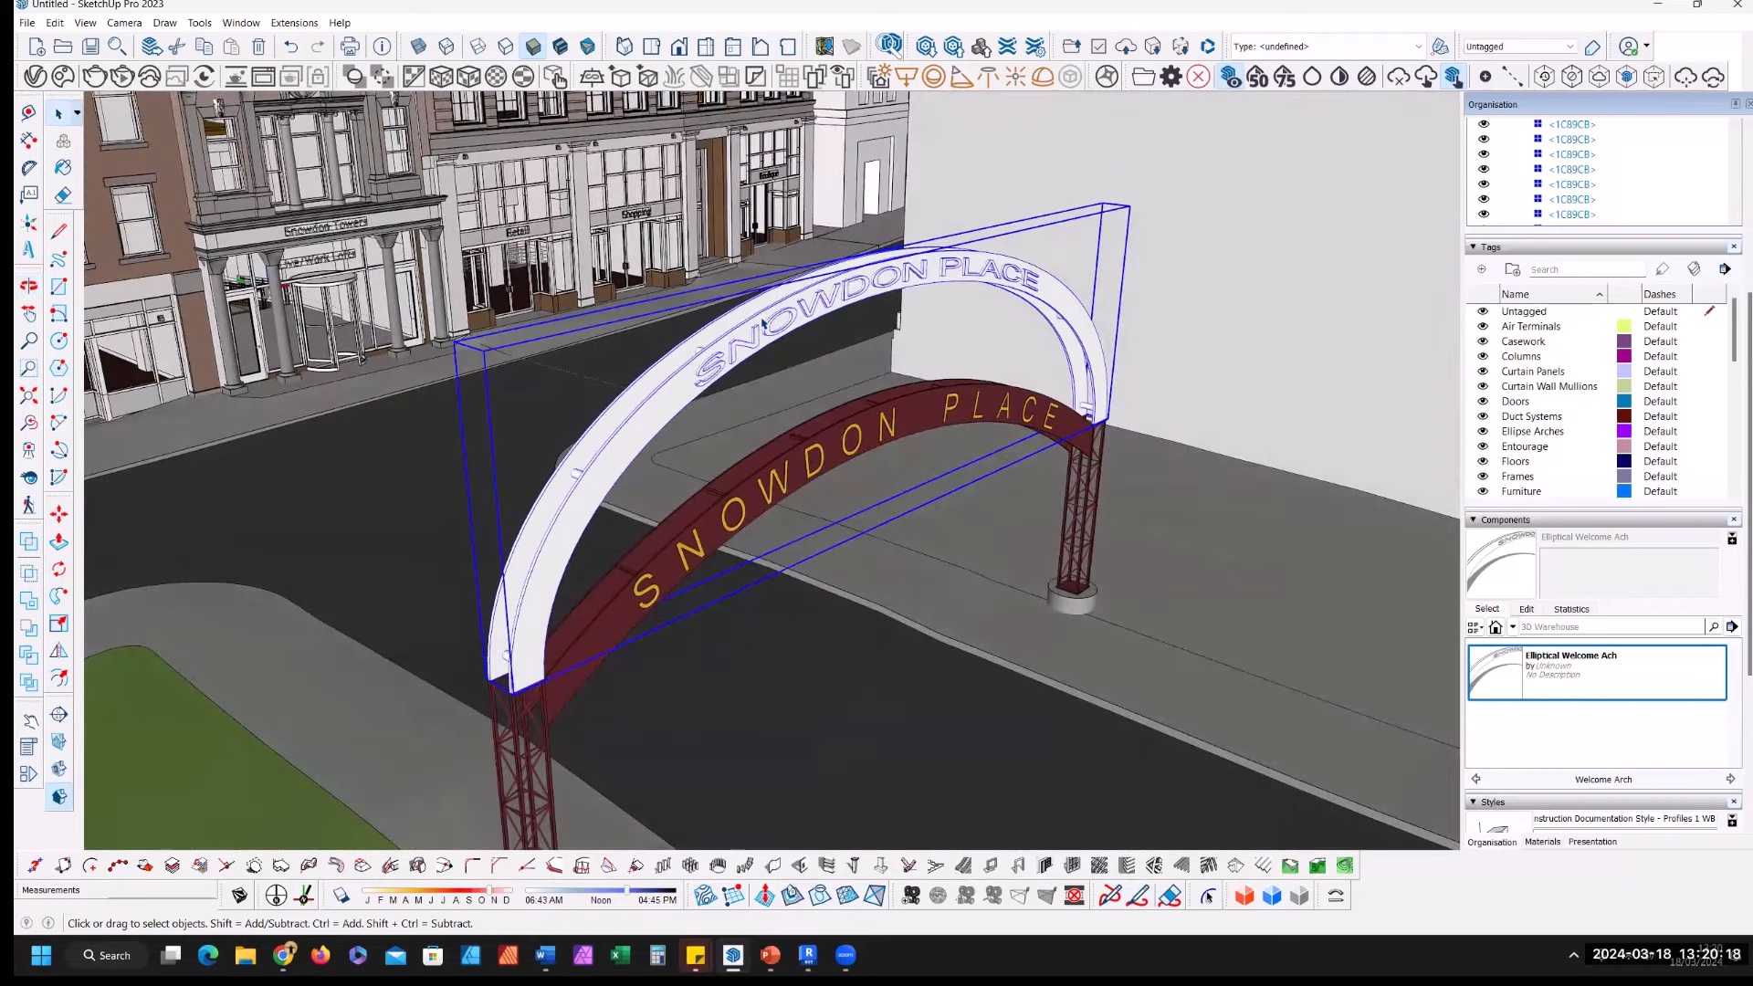
pyautogui.doubleClick(763, 322)
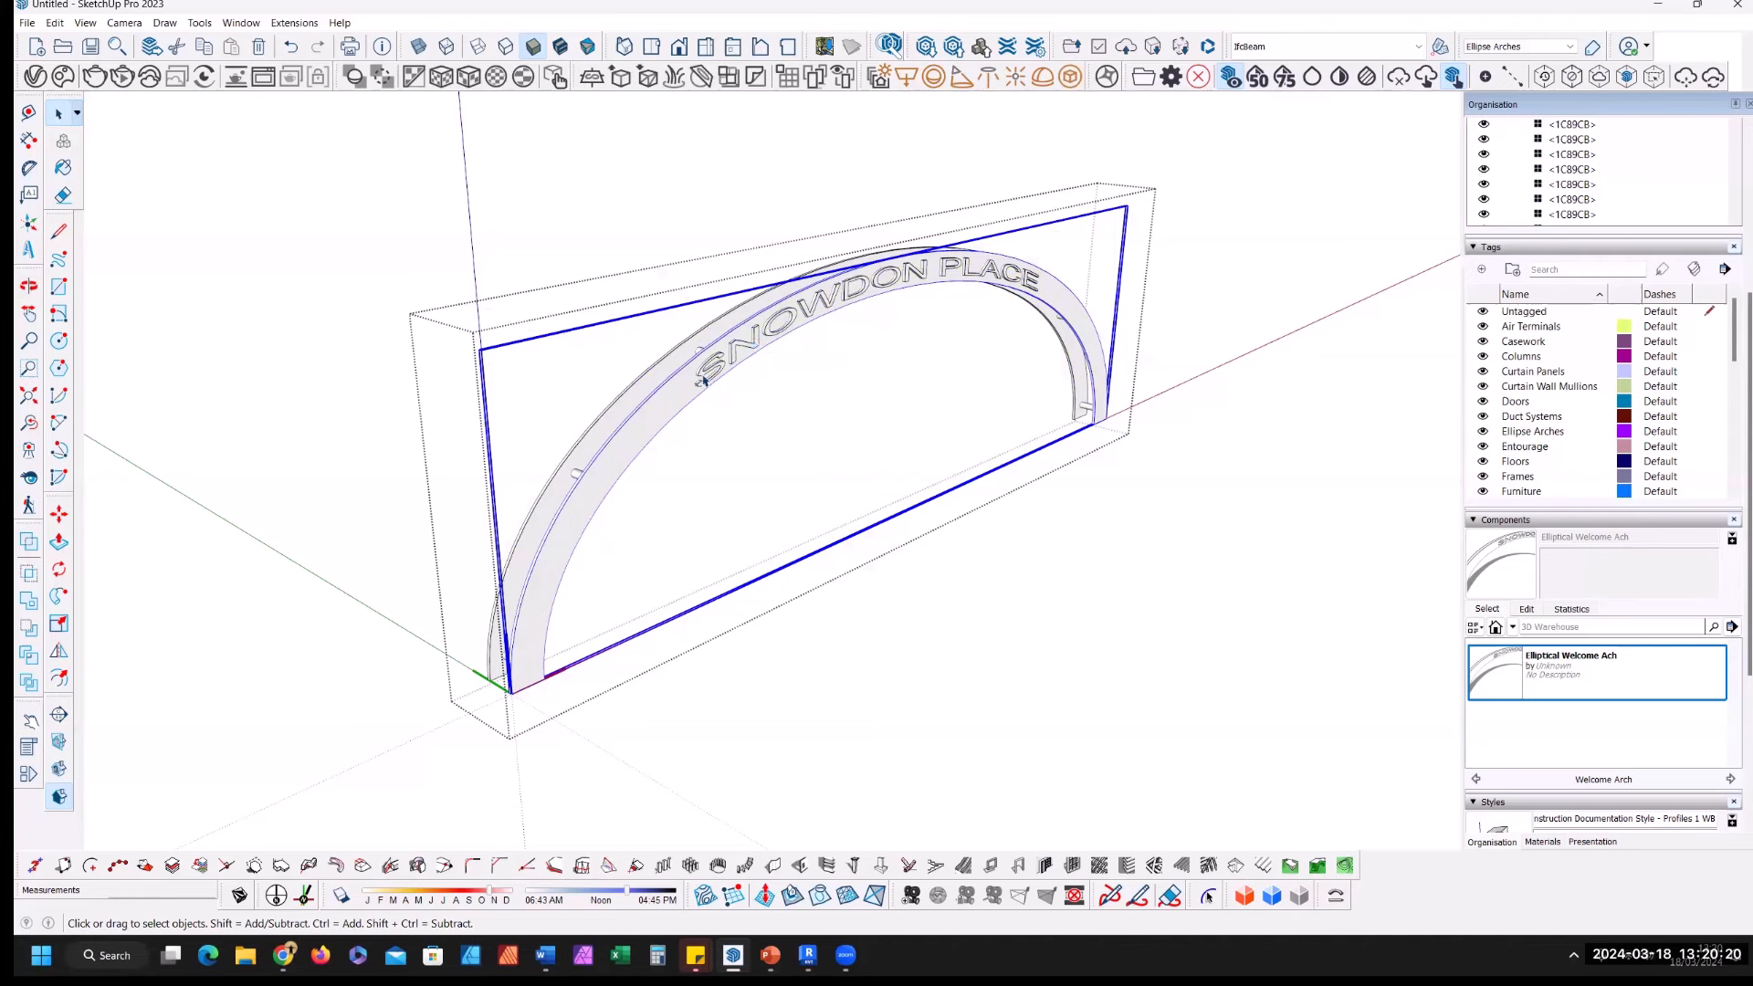
pyautogui.click(733, 362)
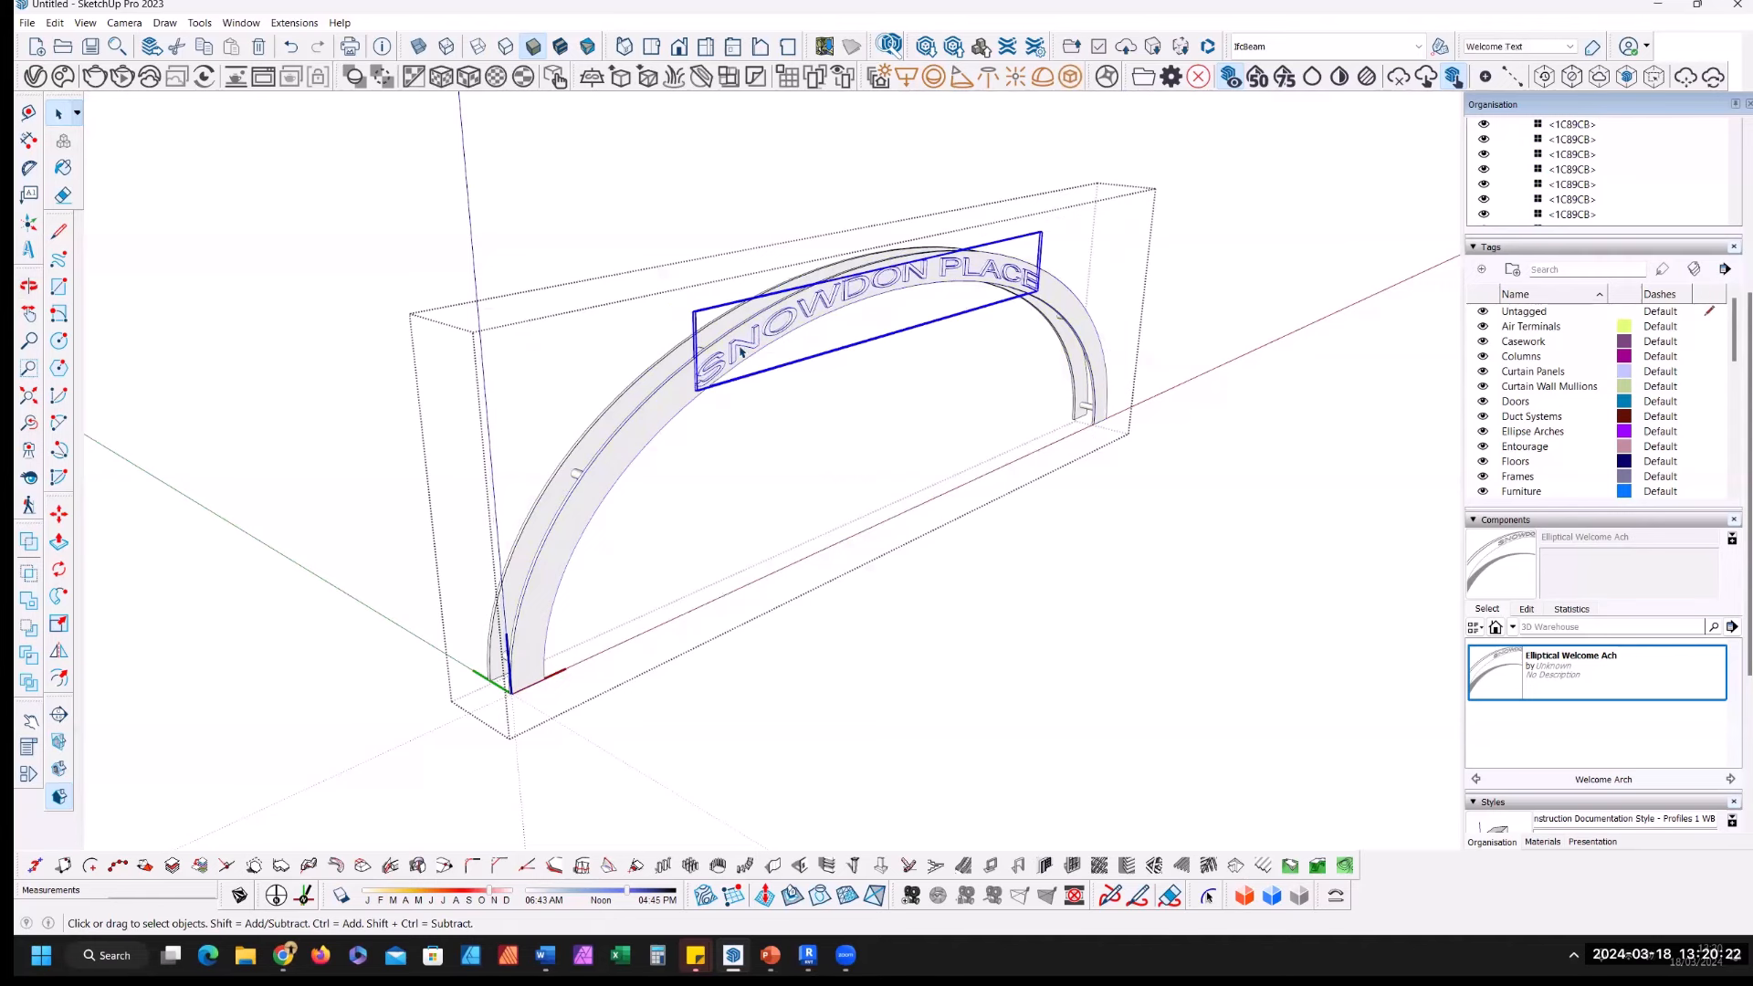
# Step: Filter the IFC 4 types by "be" and reapply the IfcBeam classification to the SNOWDON PLACE lettering
pyautogui.click(1419, 46)
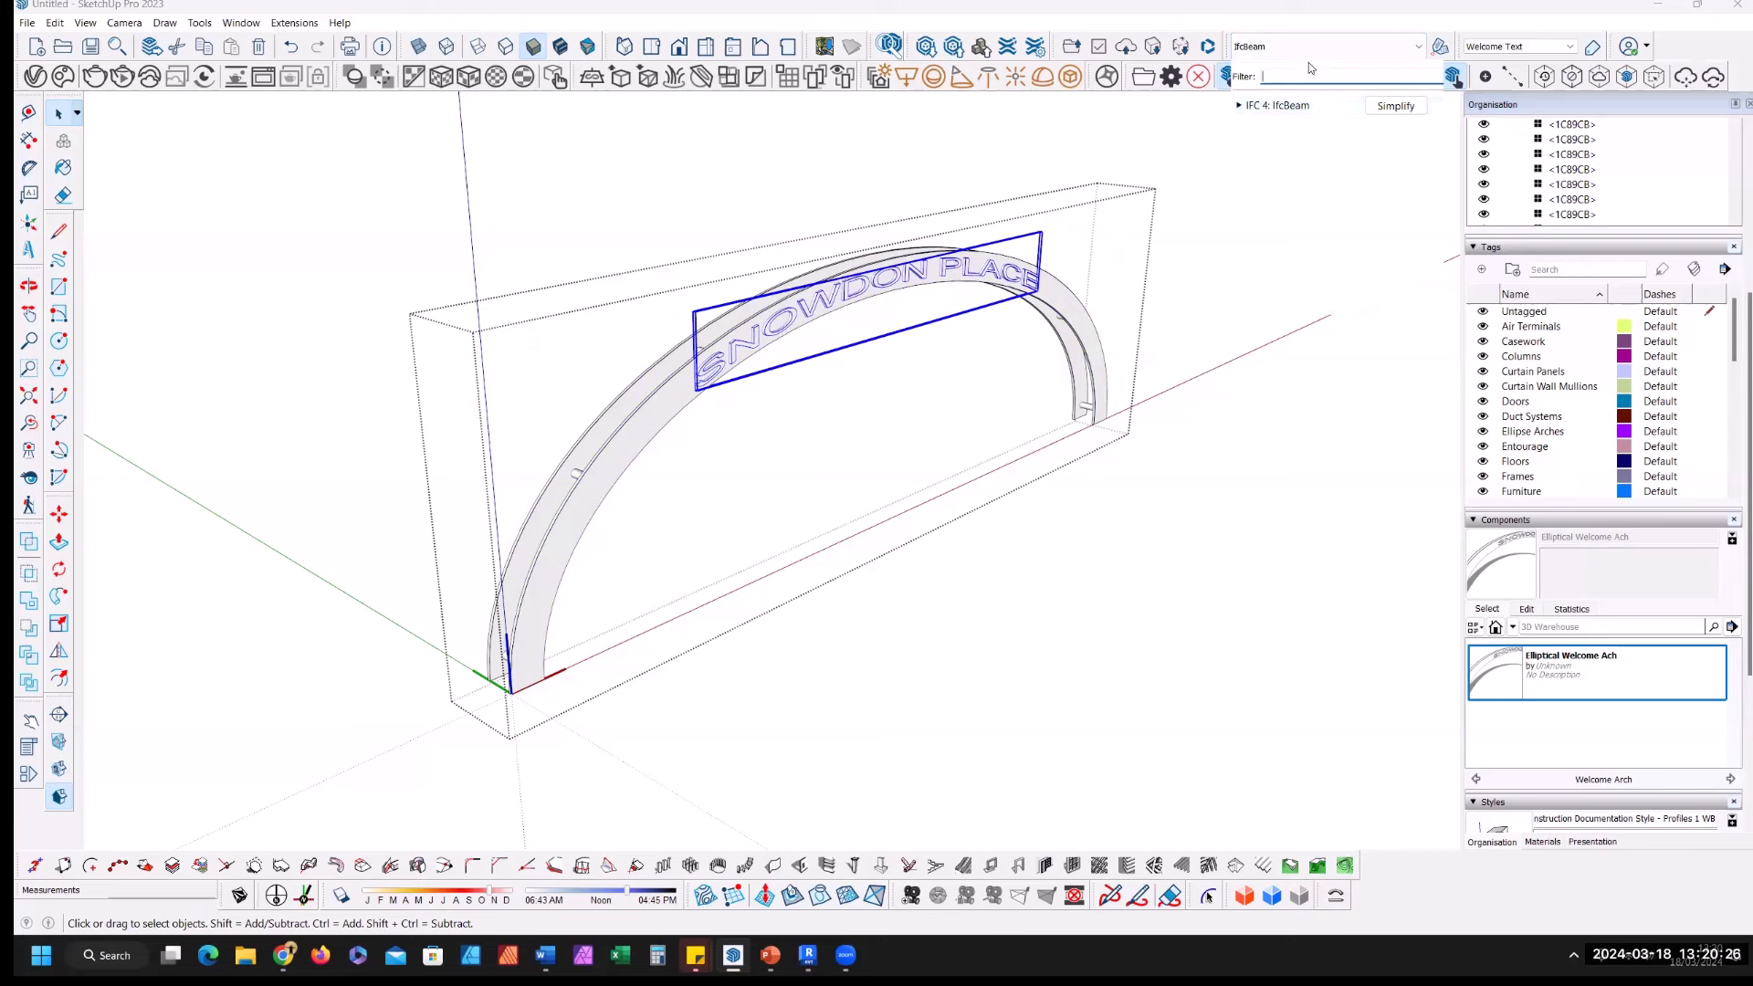
pyautogui.click(1386, 106)
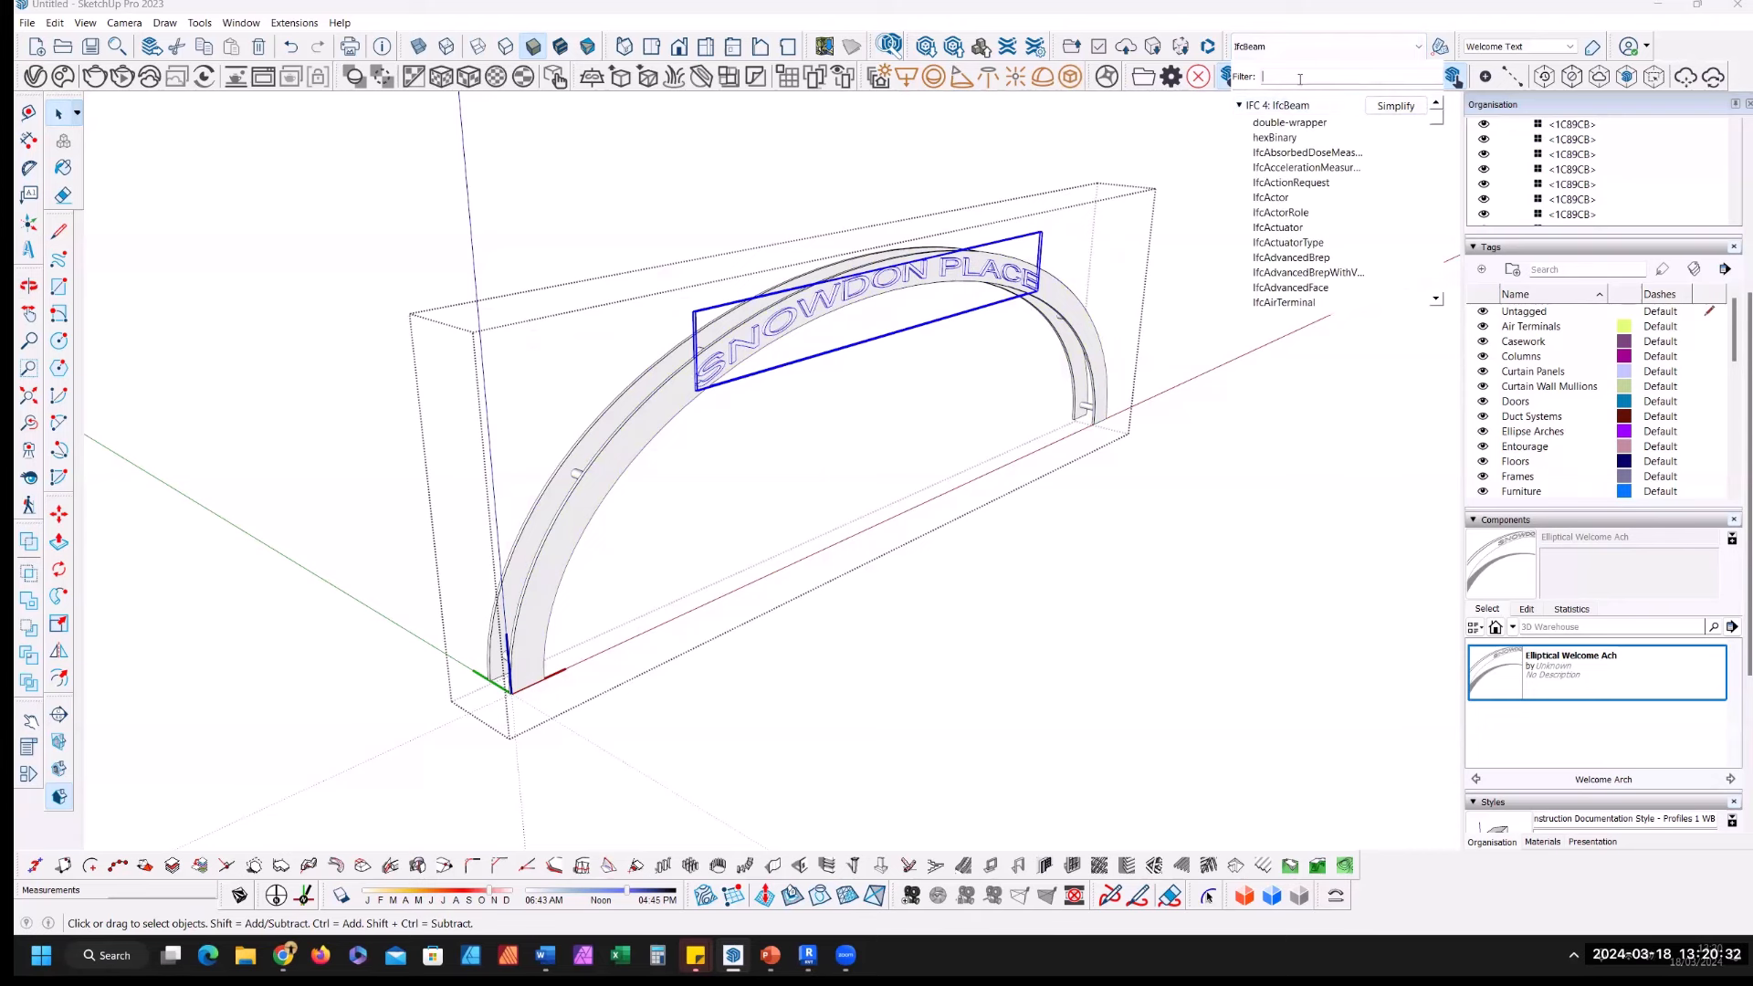
pyautogui.write('be')
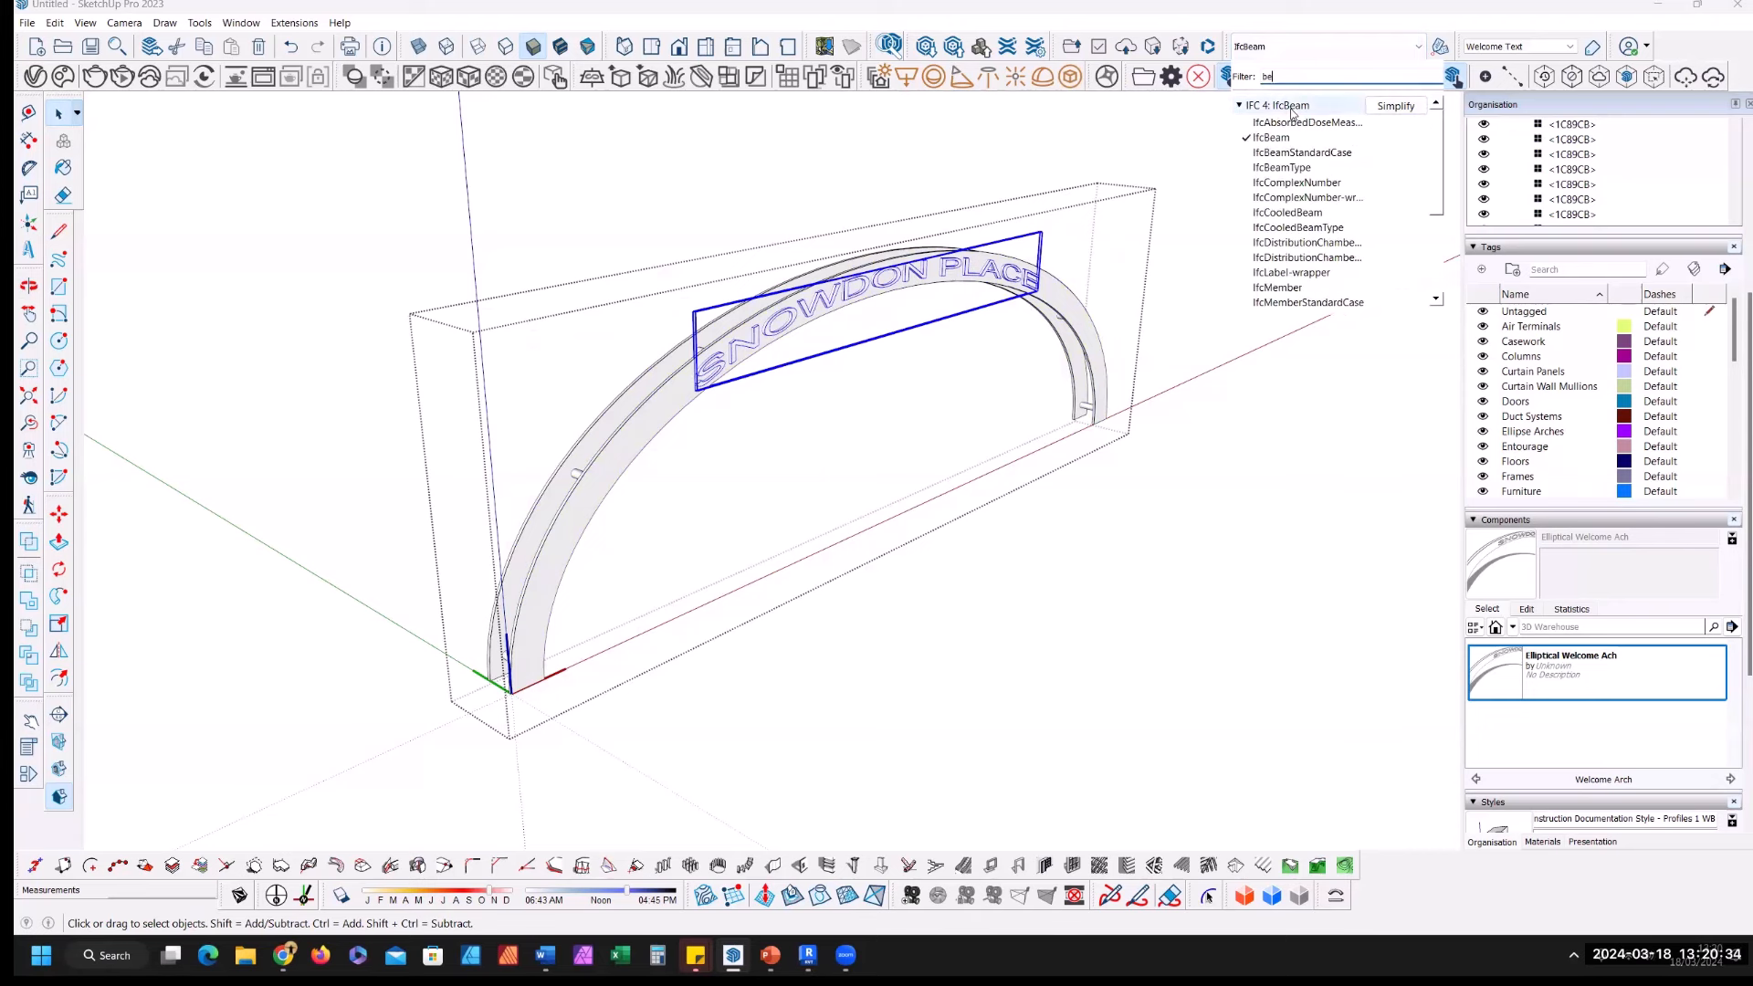
pyautogui.click(1274, 141)
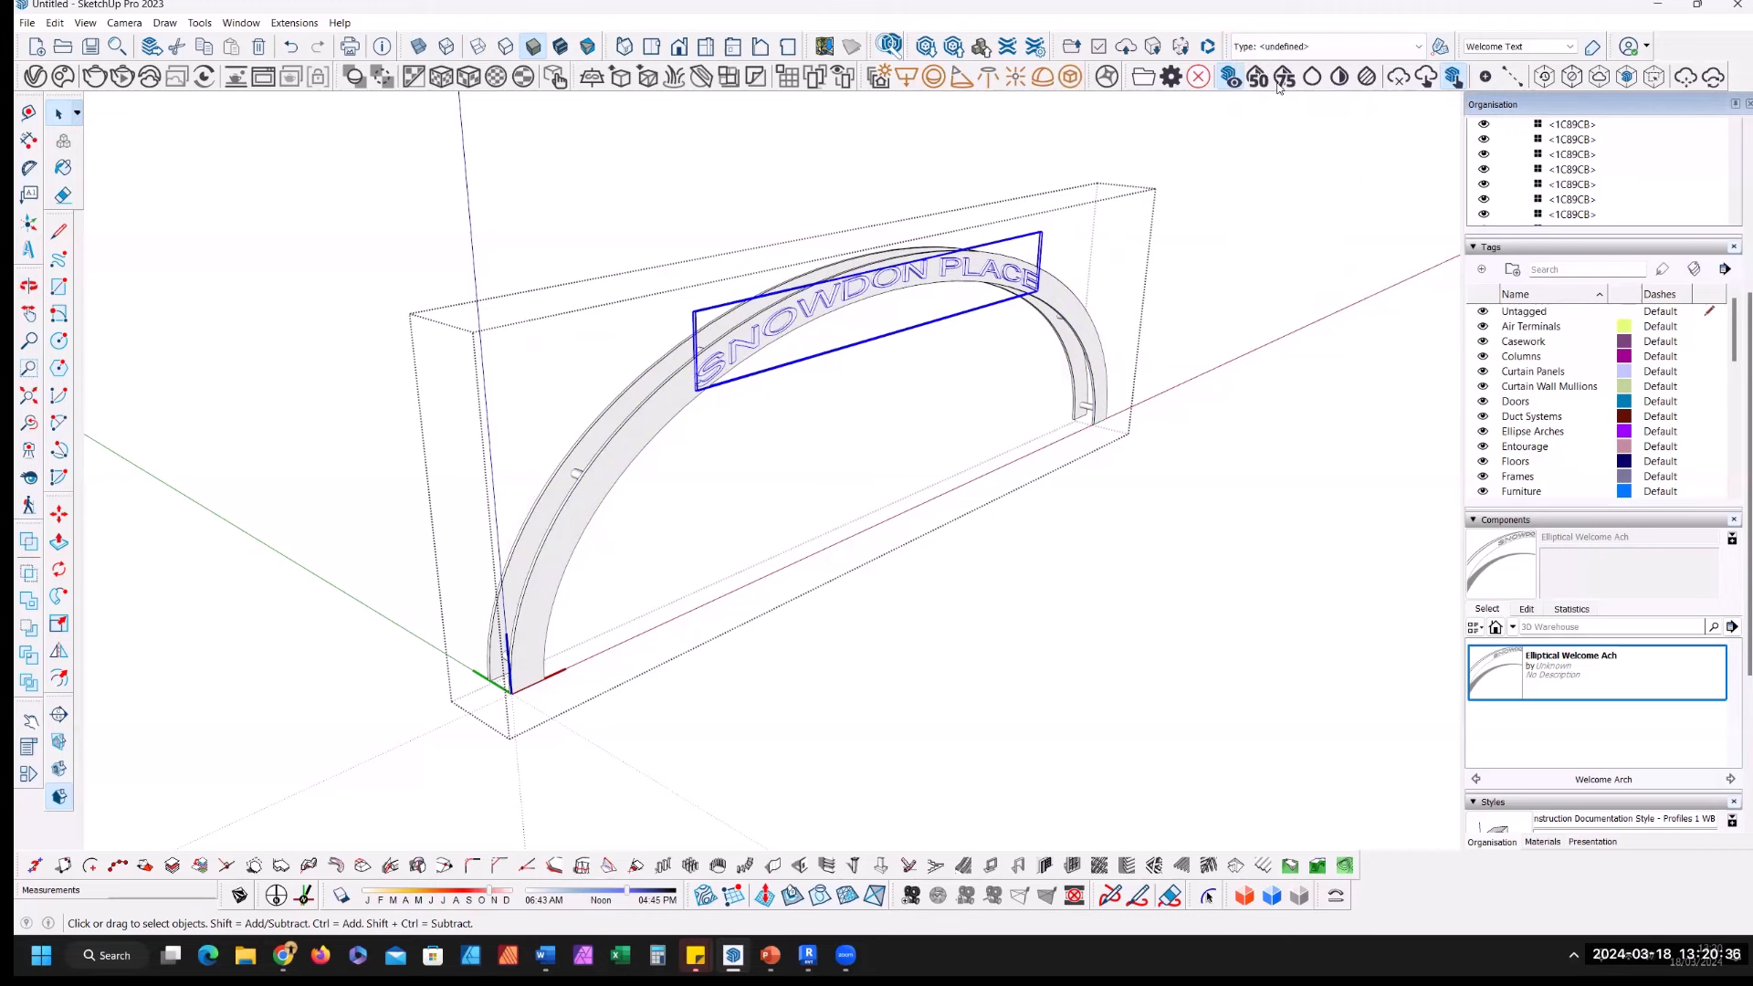
pyautogui.click(1374, 50)
pyautogui.click(1301, 138)
# Step: Check the tag and IFC type of the lettering and the front arch in Entity Info, and close the component
pyautogui.scroll(3, 1739, 312)
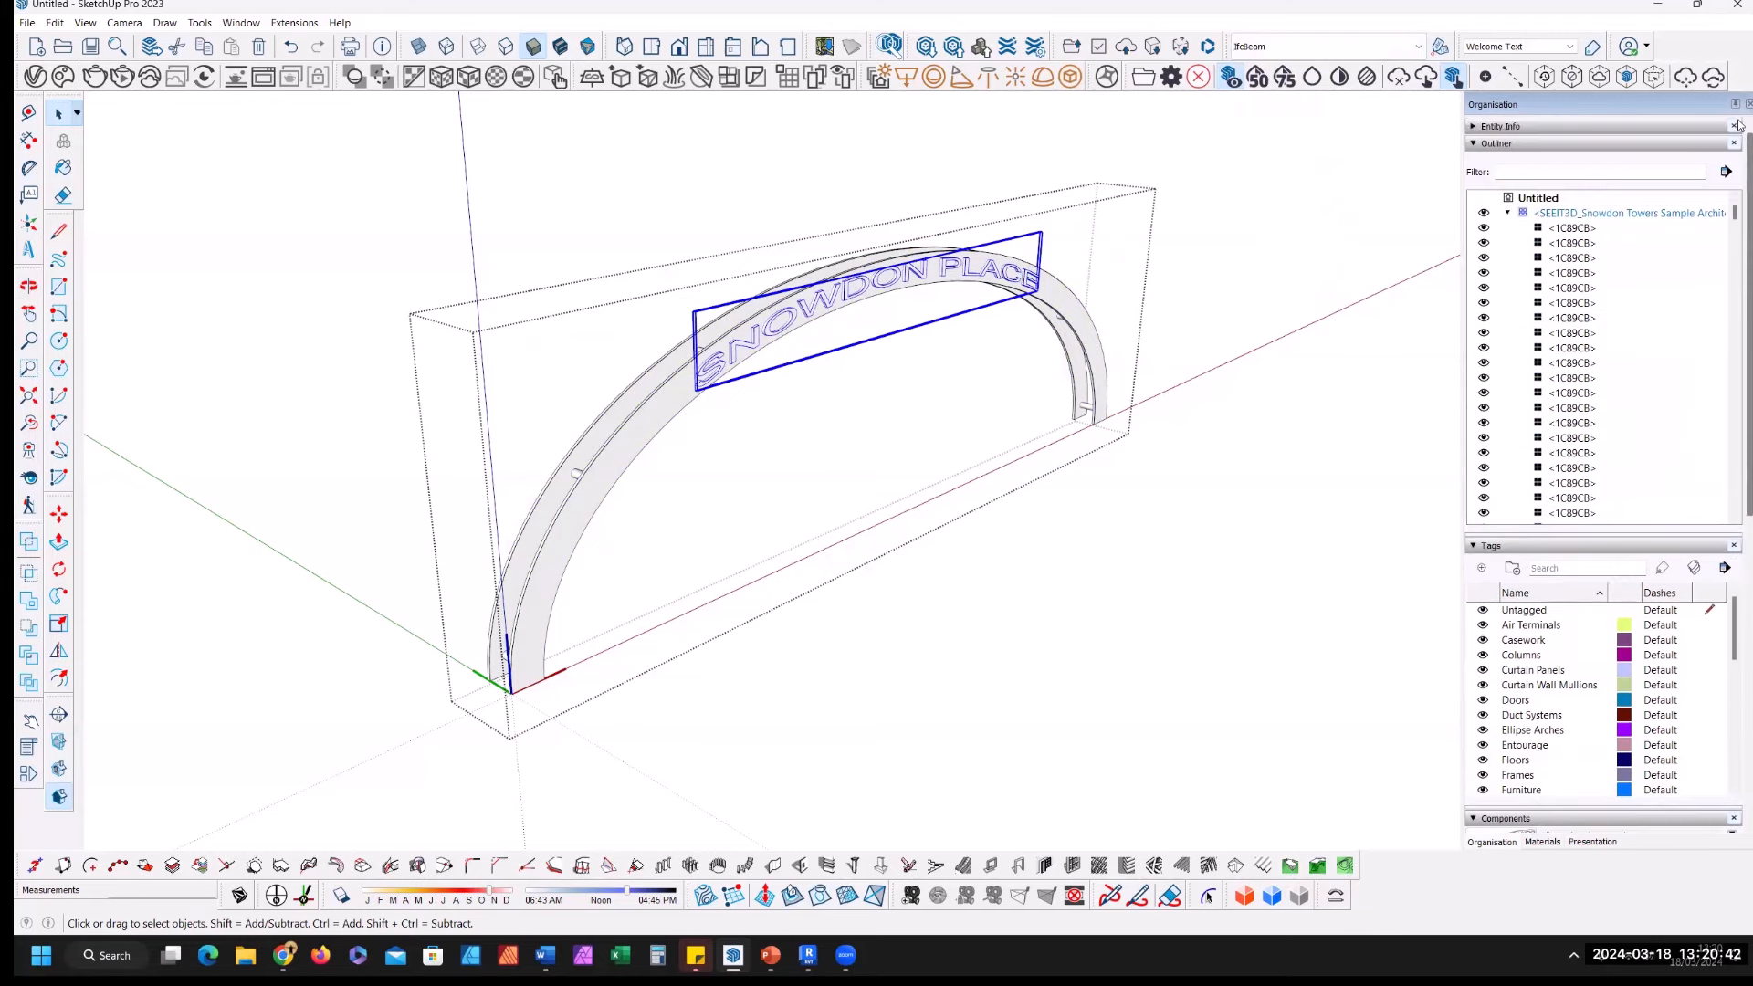
pyautogui.click(1530, 128)
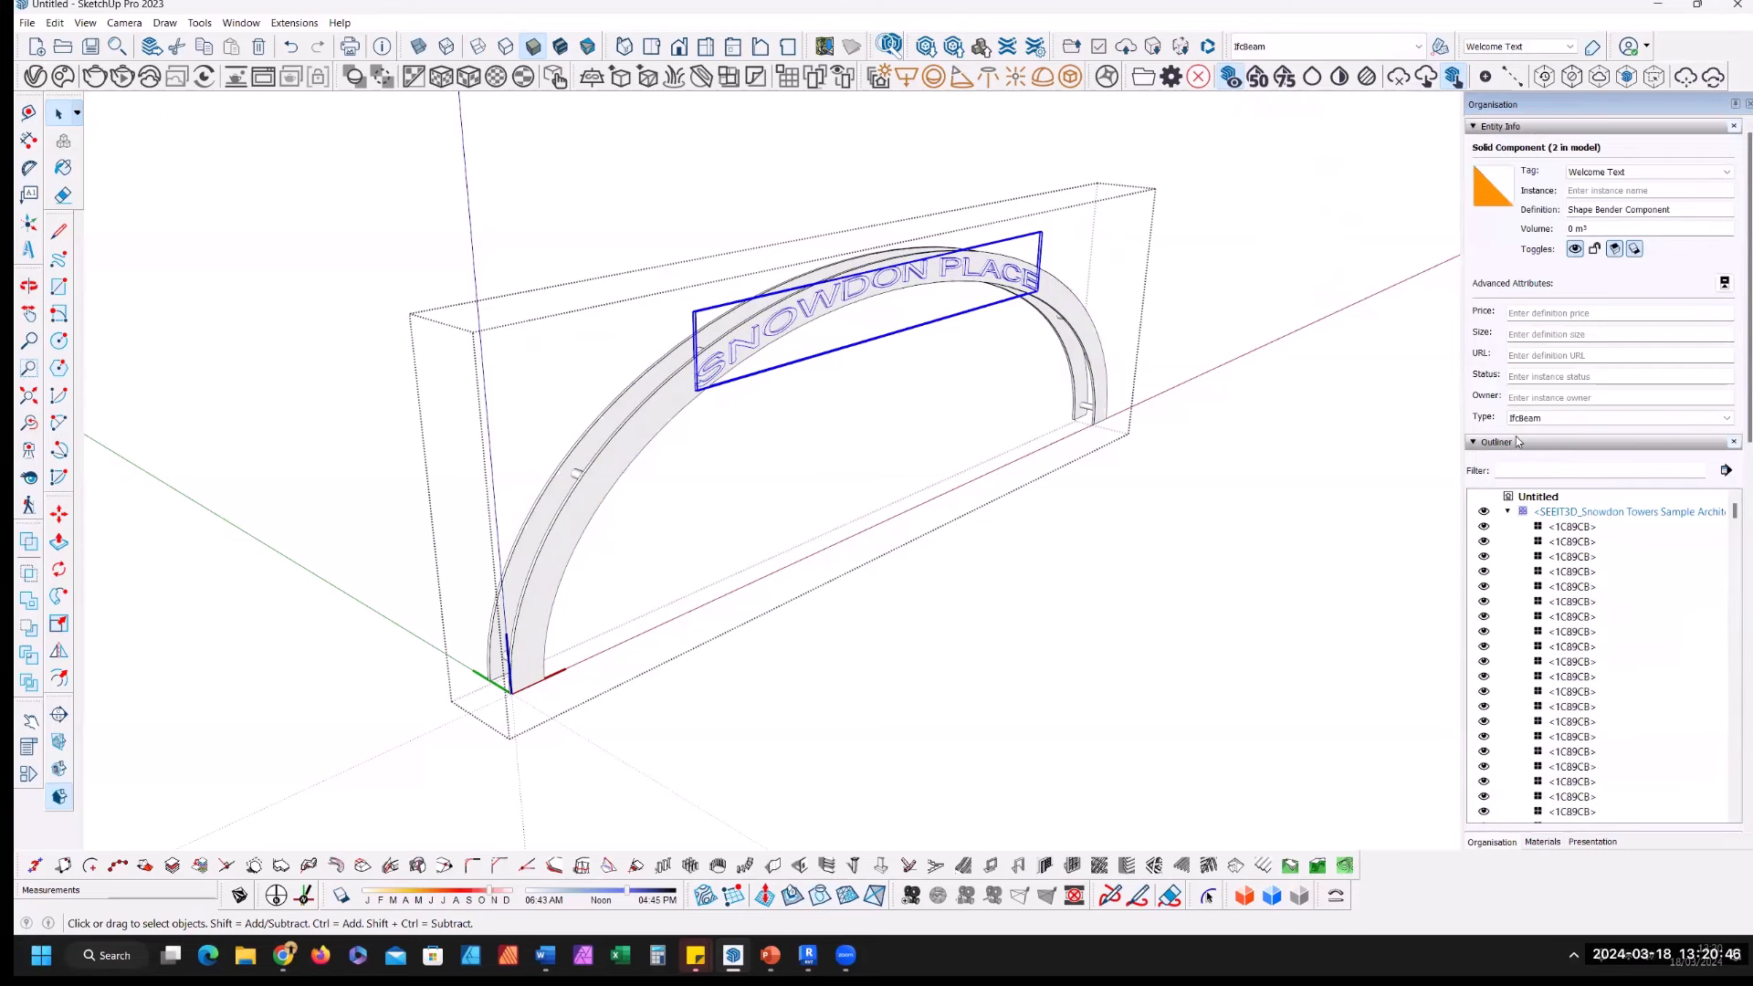
pyautogui.click(642, 438)
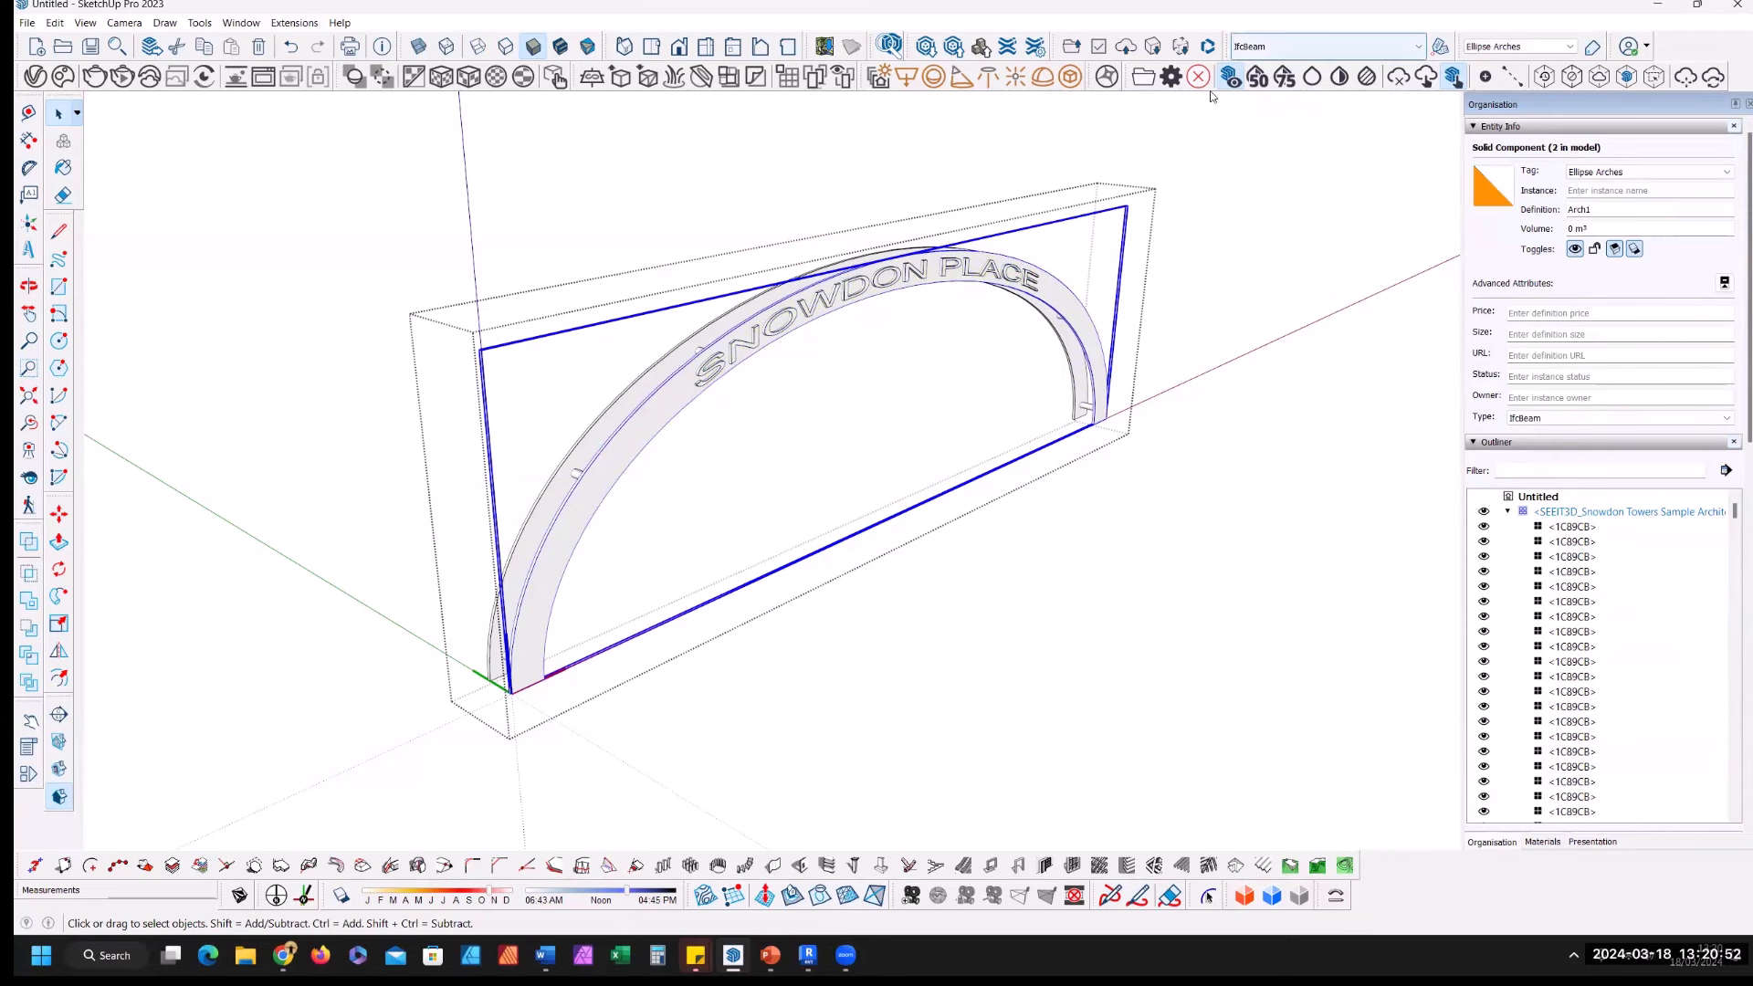
pyautogui.scroll(-2, 1000, 246)
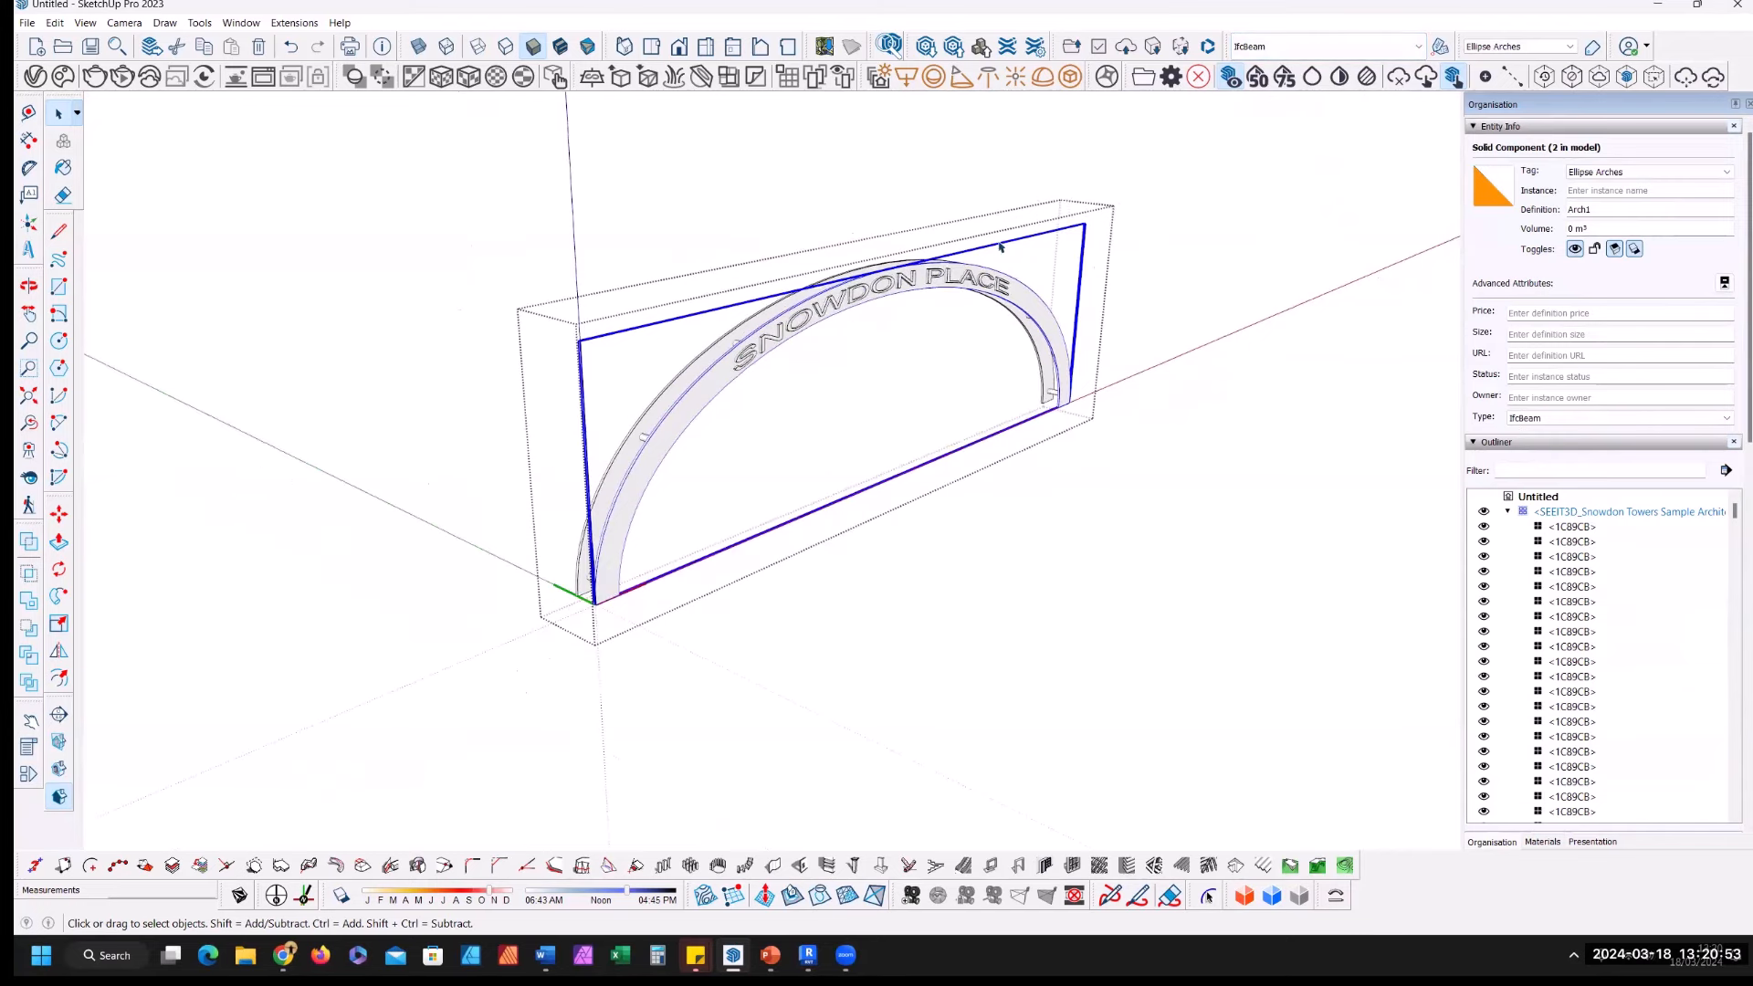
pyautogui.click(932, 196)
# Step: Open the original red arch for editing and delete its curved beam with the SNOWDON PLACE lettering between the towers
pyautogui.moveTo(694, 481); pyautogui.dragTo(628, 461, button='middle')
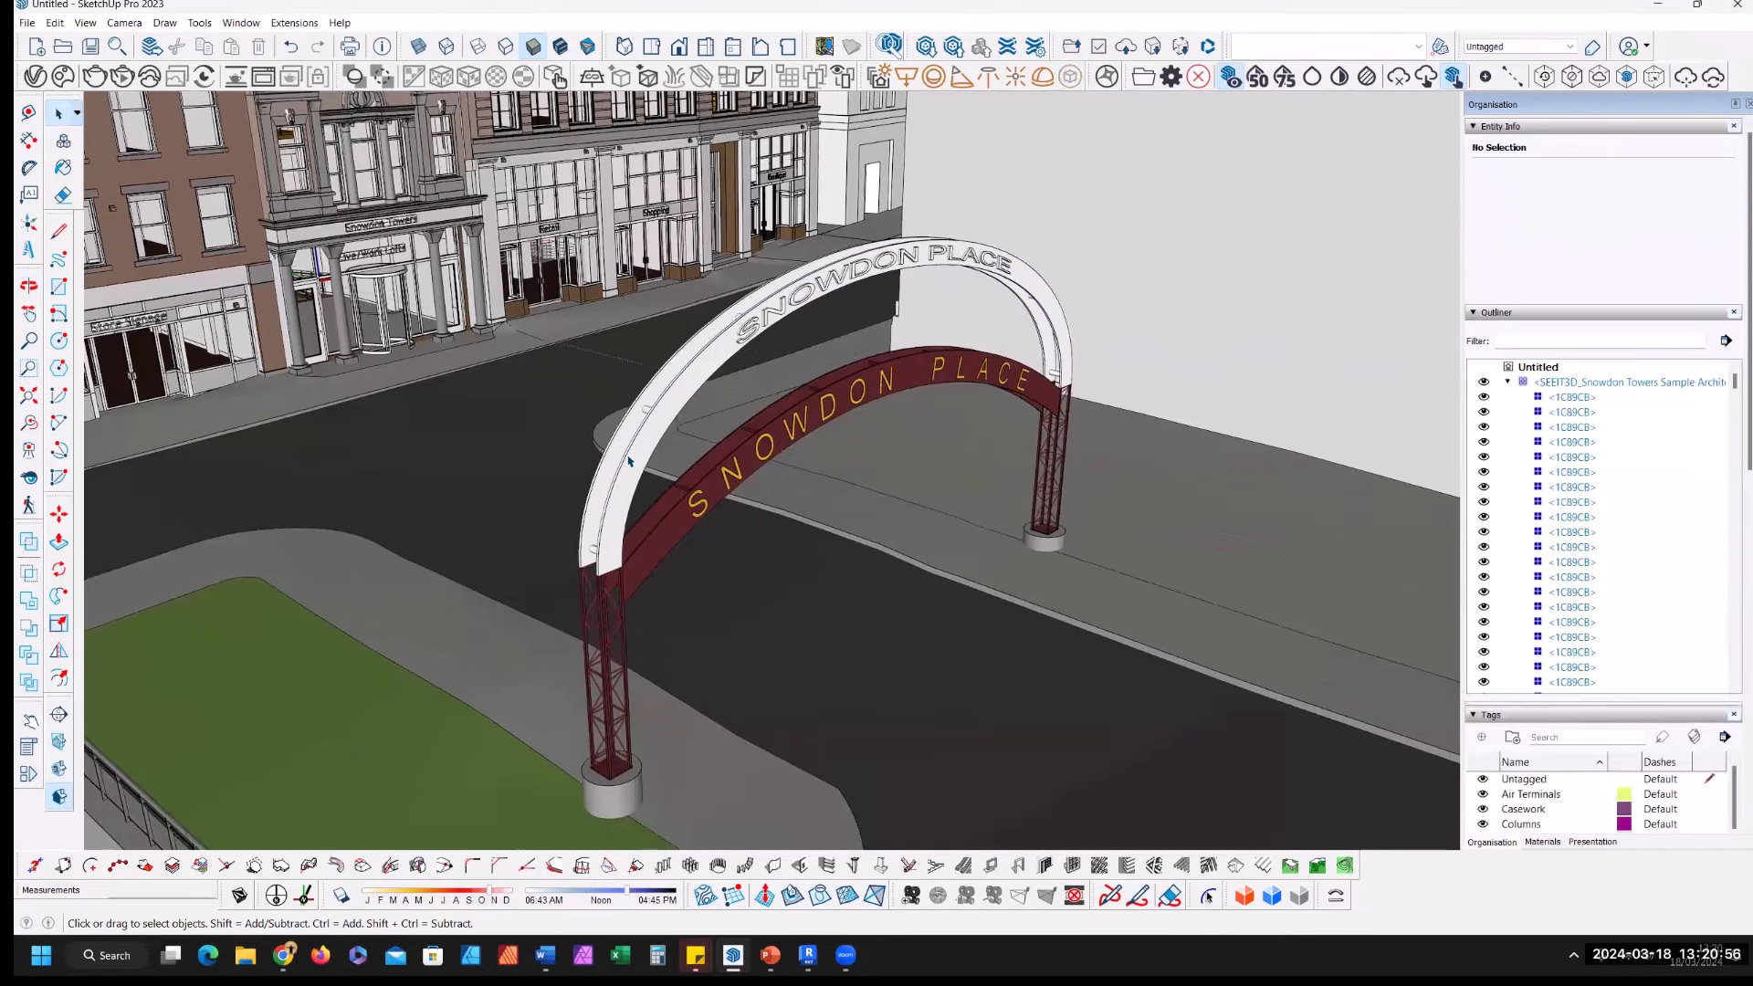
pyautogui.doubleClick(702, 511)
pyautogui.moveTo(426, 478); pyautogui.dragTo(1050, 416, button='middle')
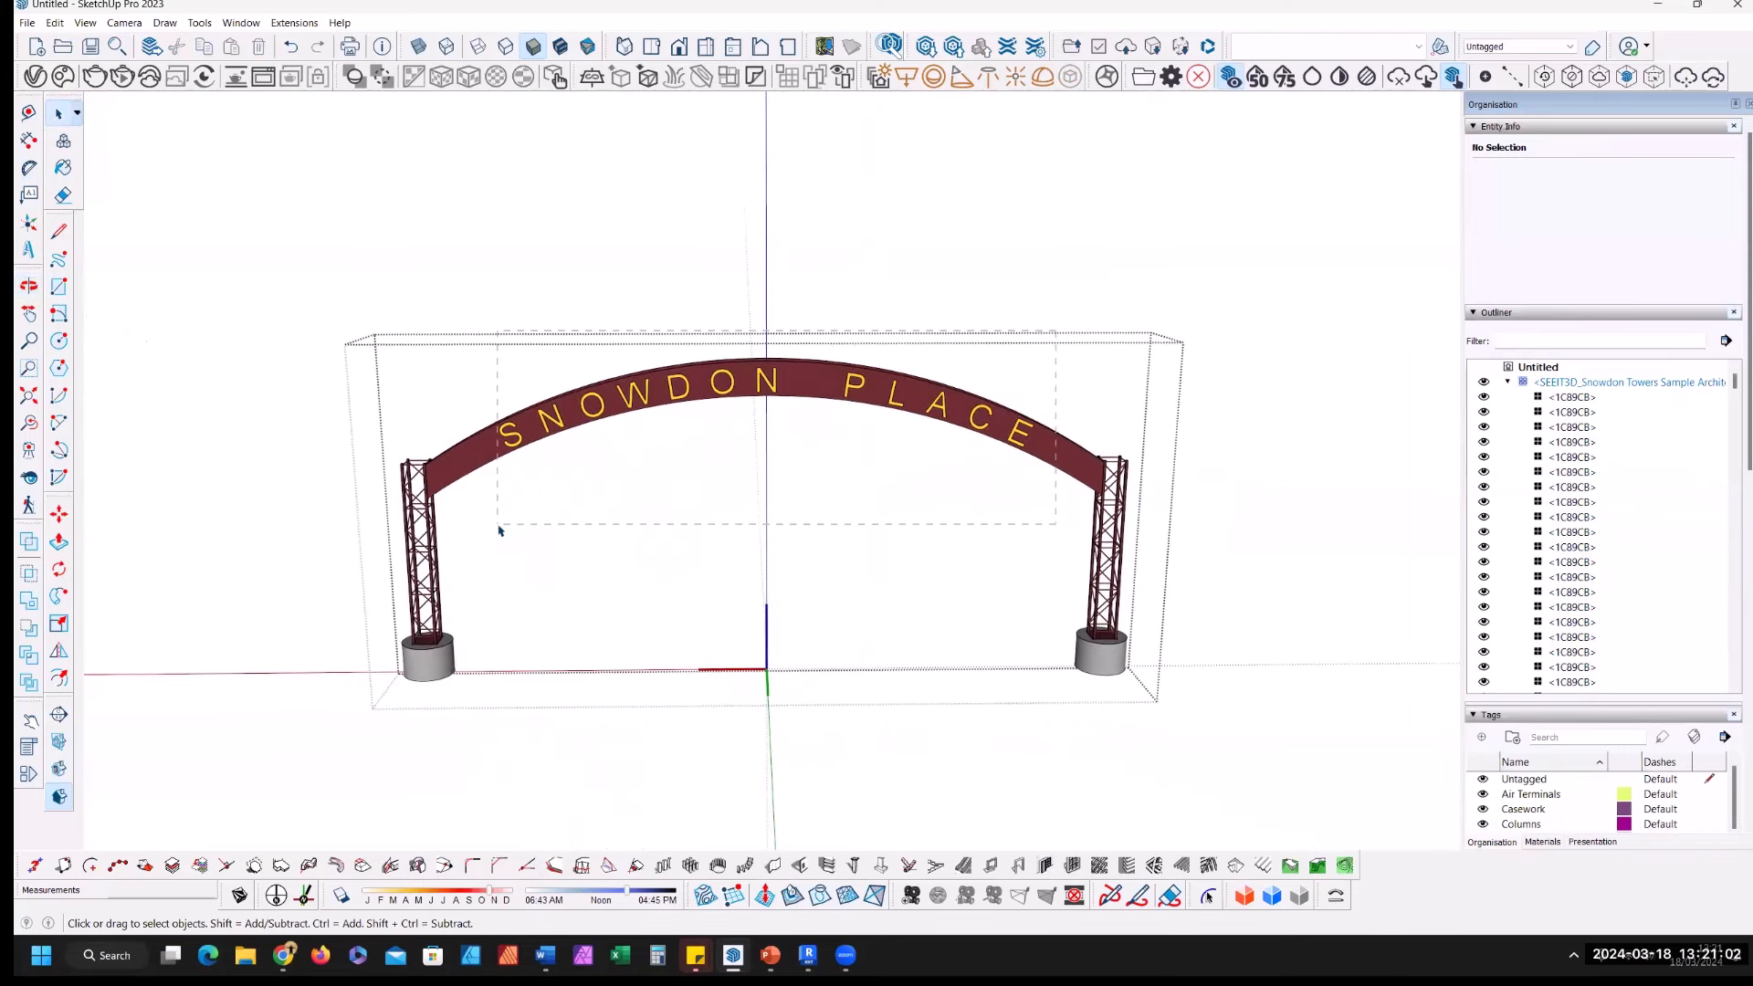
pyautogui.moveTo(474, 528); pyautogui.dragTo(476, 526)
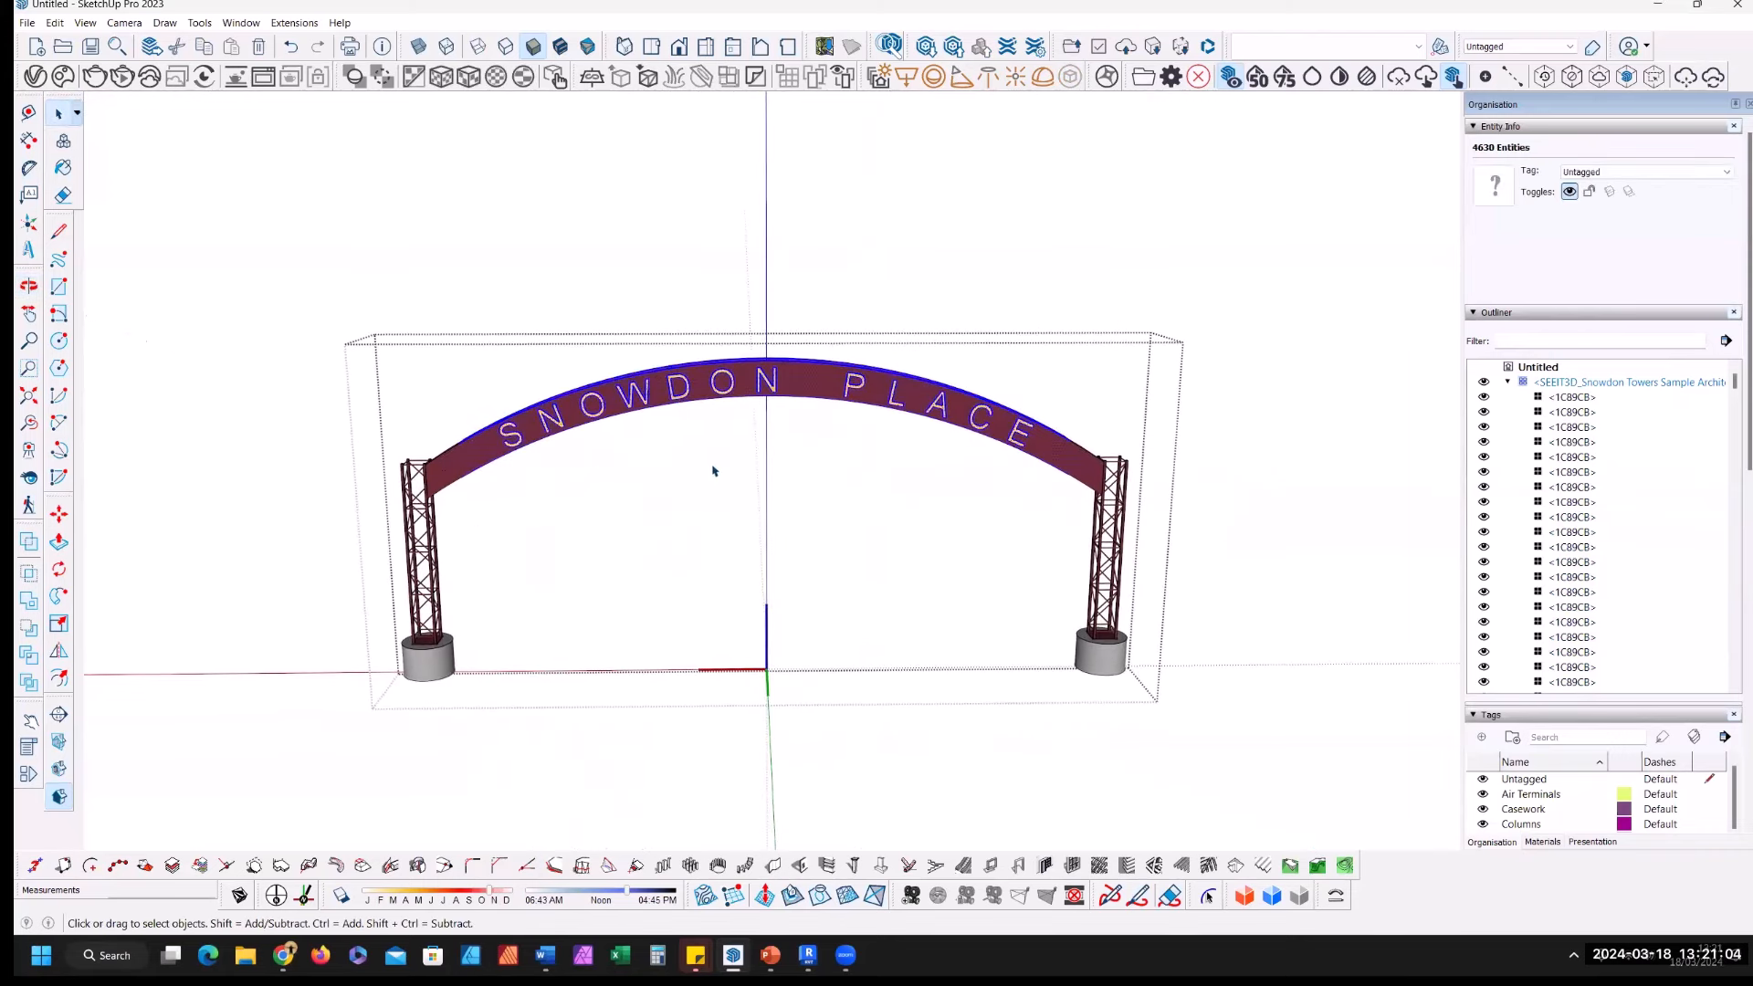
pyautogui.press('Delete')
# Step: Delete the leftover beam edges projecting from the upper part of the first lattice tower
pyautogui.moveTo(517, 458); pyautogui.dragTo(587, 544, button='middle')
pyautogui.moveTo(540, 542); pyautogui.dragTo(539, 541)
pyautogui.scroll(1, 540, 542)
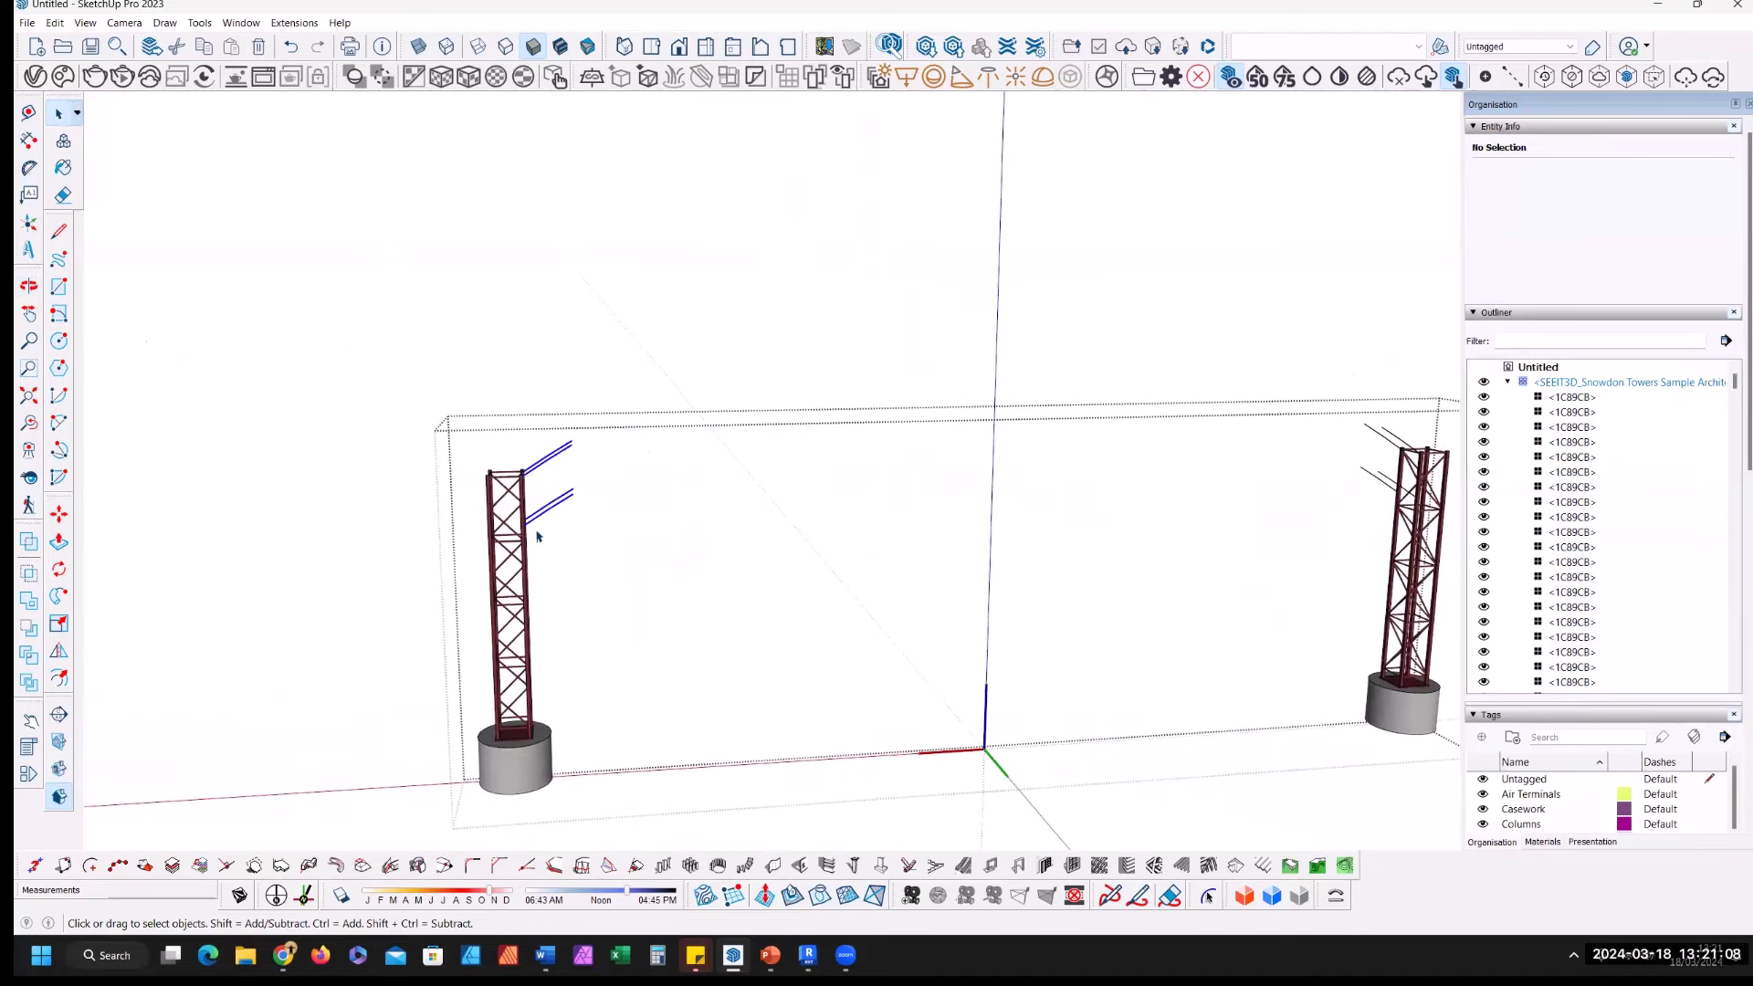
pyautogui.press('Delete')
# Step: Examine the first lattice tower's upper posts and braces for leftover geometry from the deleted beam
pyautogui.scroll(8, 639, 438)
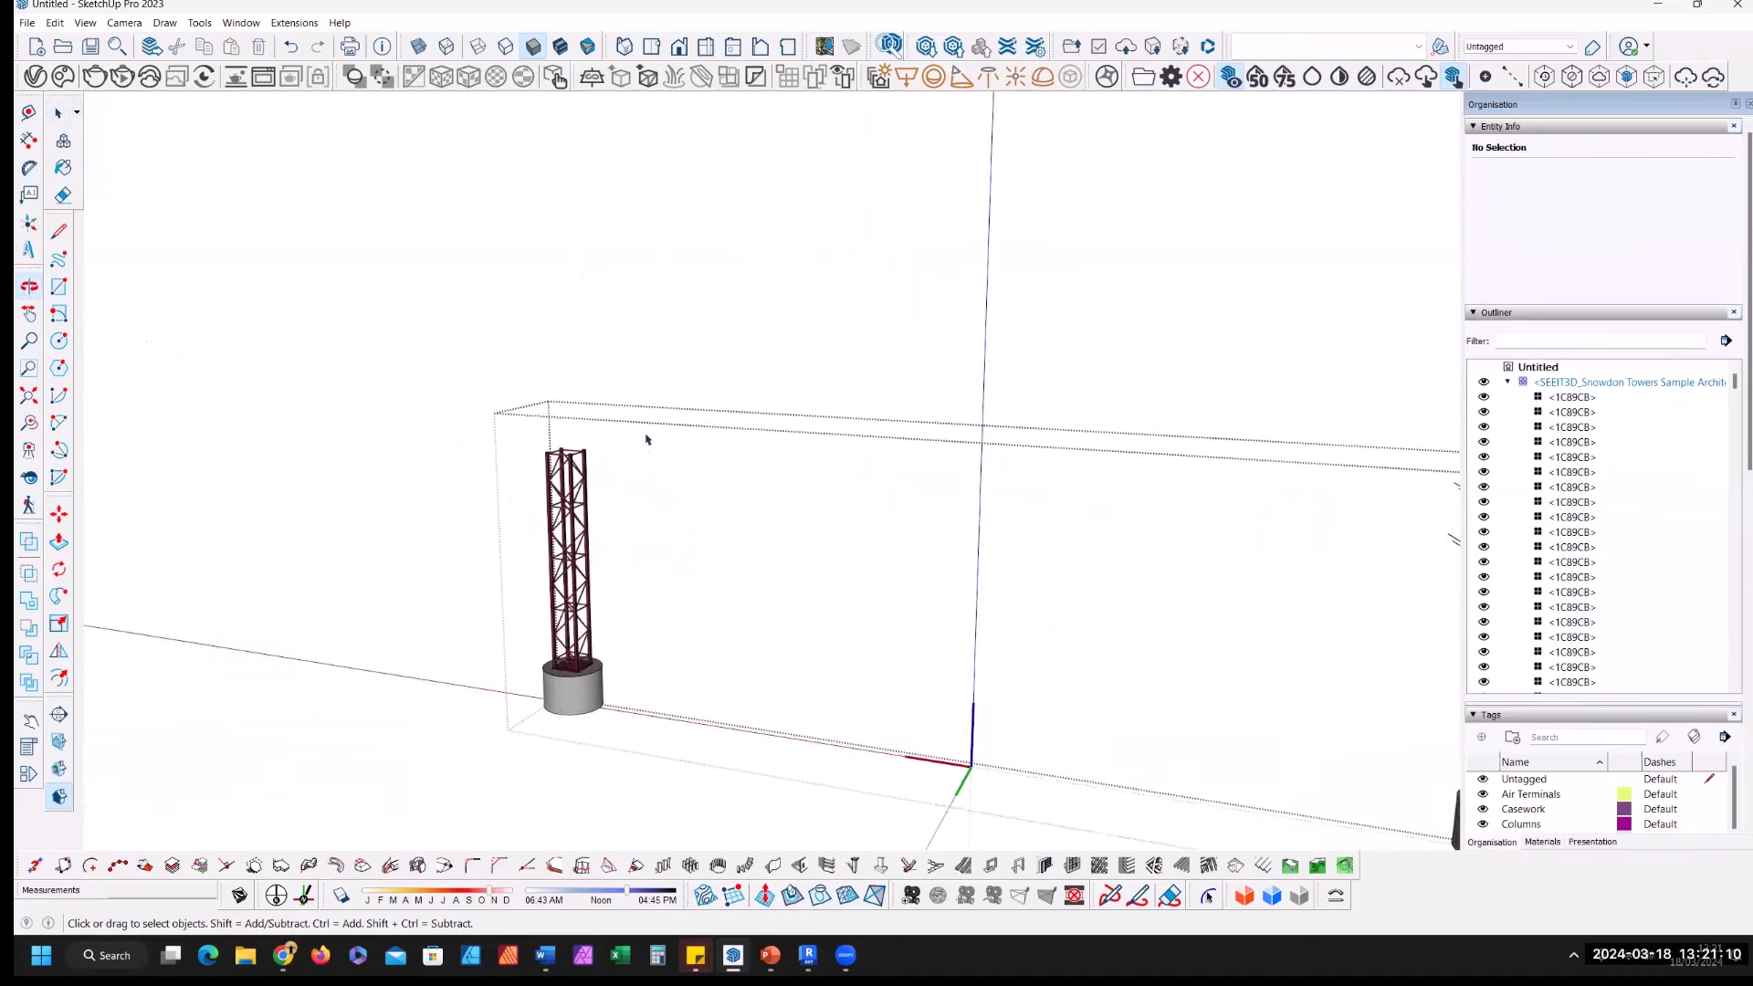
pyautogui.scroll(10, 590, 434)
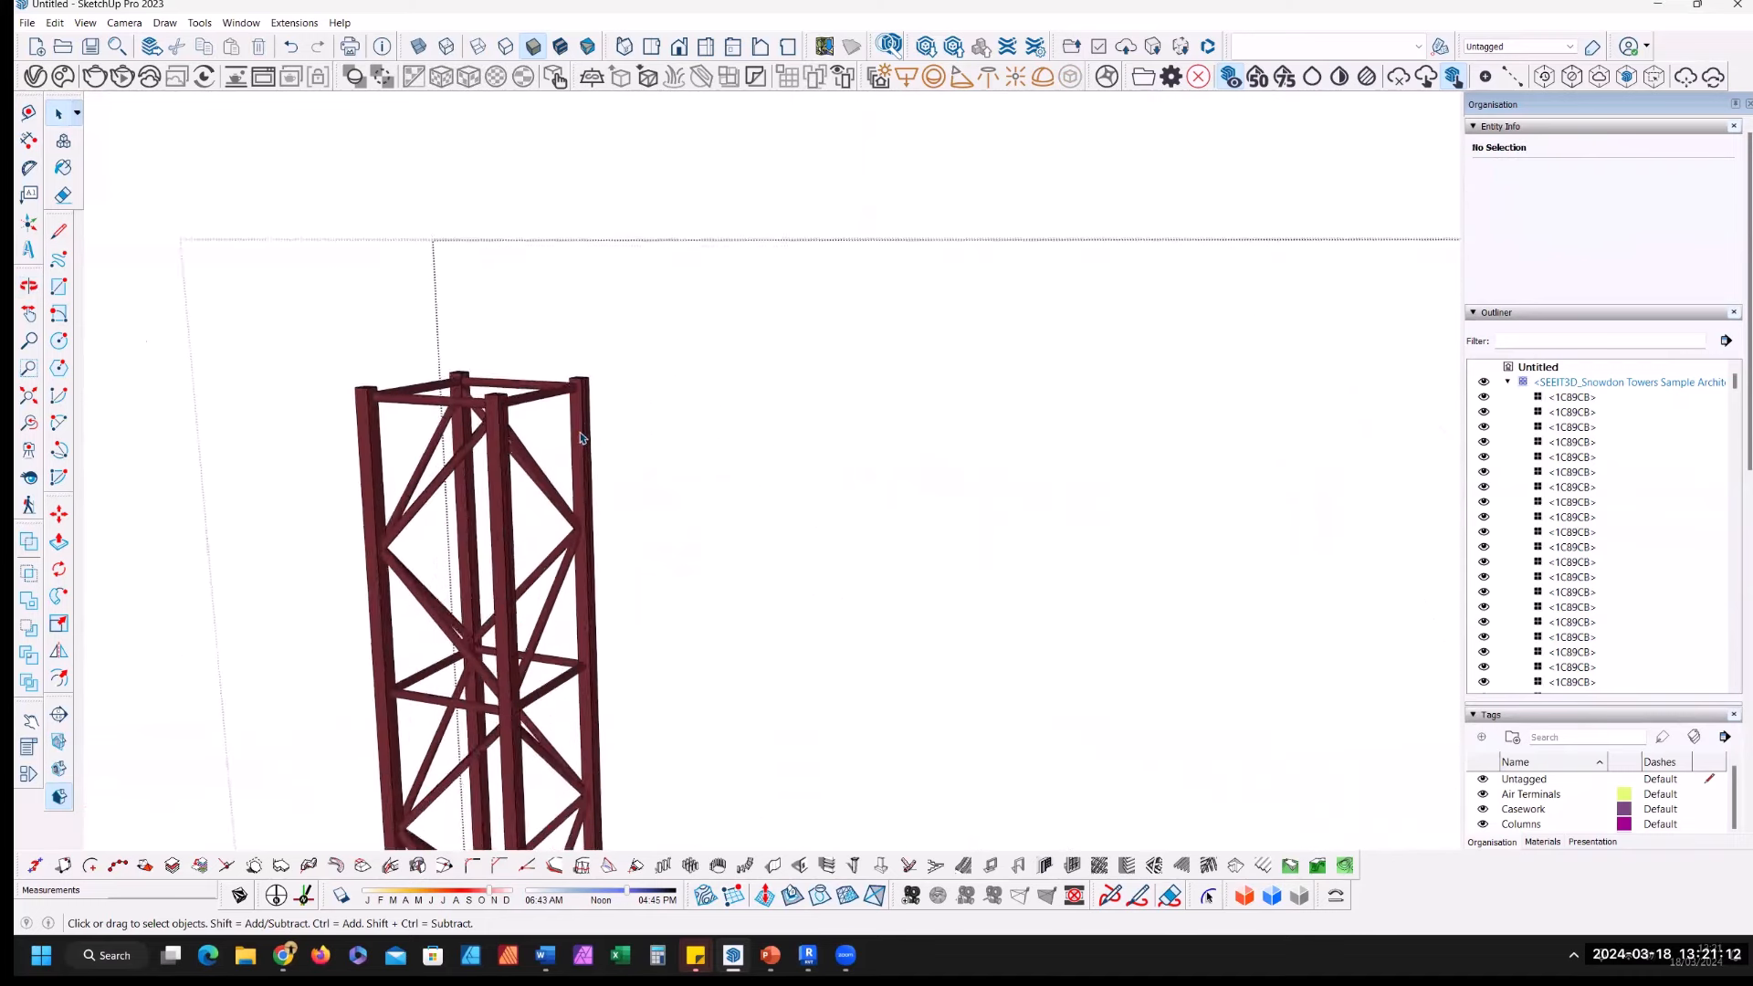
pyautogui.moveTo(548, 438)
pyautogui.mouseDown(button='middle')
pyautogui.moveTo(531, 441)
pyautogui.moveTo(575, 302)
pyautogui.moveTo(627, 587)
pyautogui.moveTo(689, 500)
pyautogui.mouseUp(button='middle')
pyautogui.press('e')
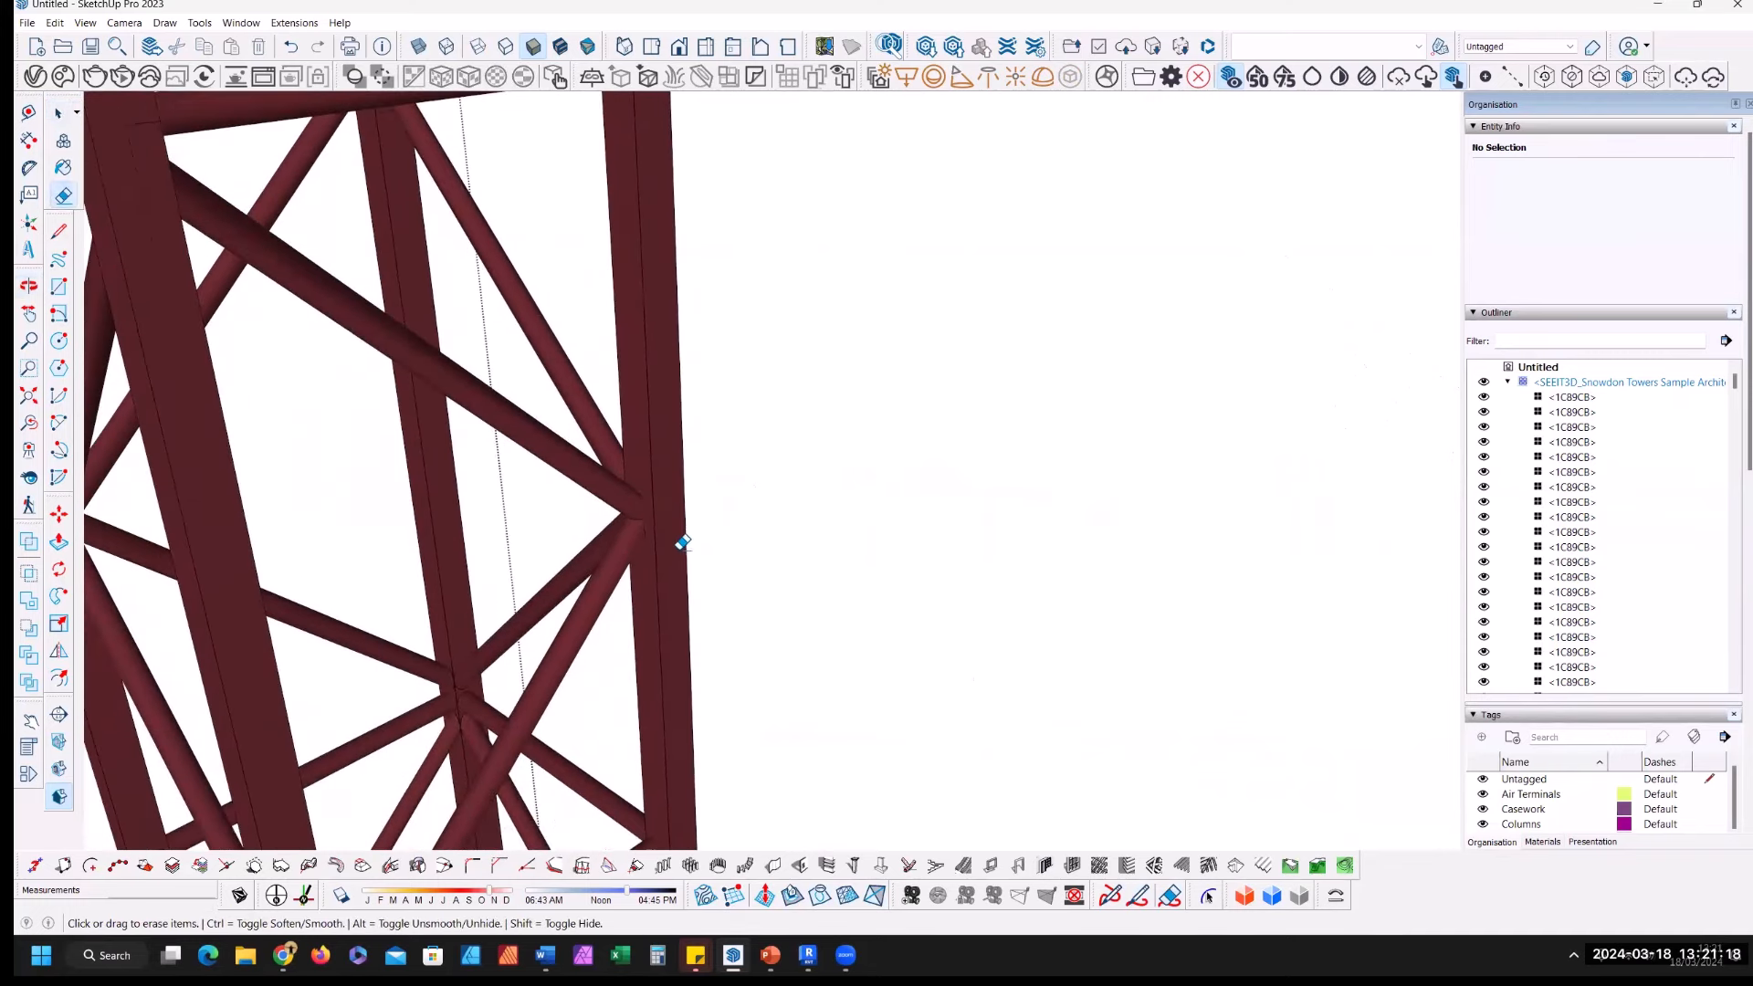
pyautogui.scroll(-3, 666, 534)
pyautogui.scroll(1, 402, 342)
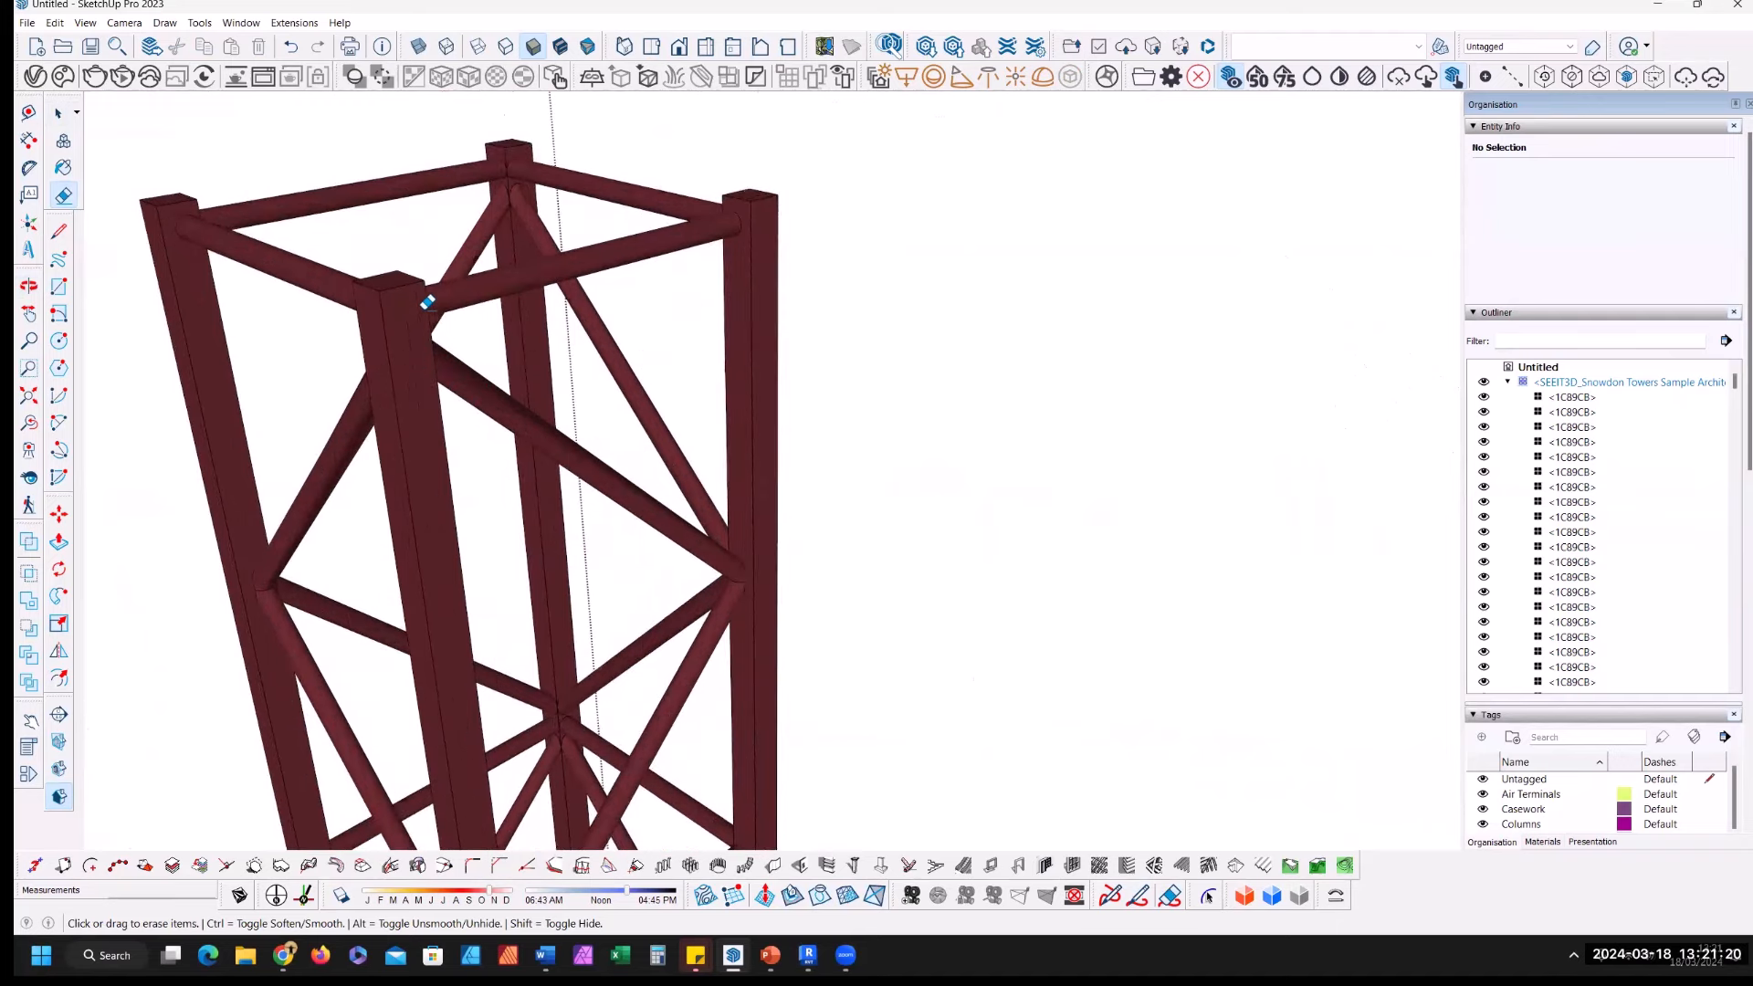
pyautogui.moveTo(470, 463)
pyautogui.mouseDown(button='middle')
pyautogui.moveTo(536, 265)
pyautogui.moveTo(459, 582)
pyautogui.mouseUp(button='middle')
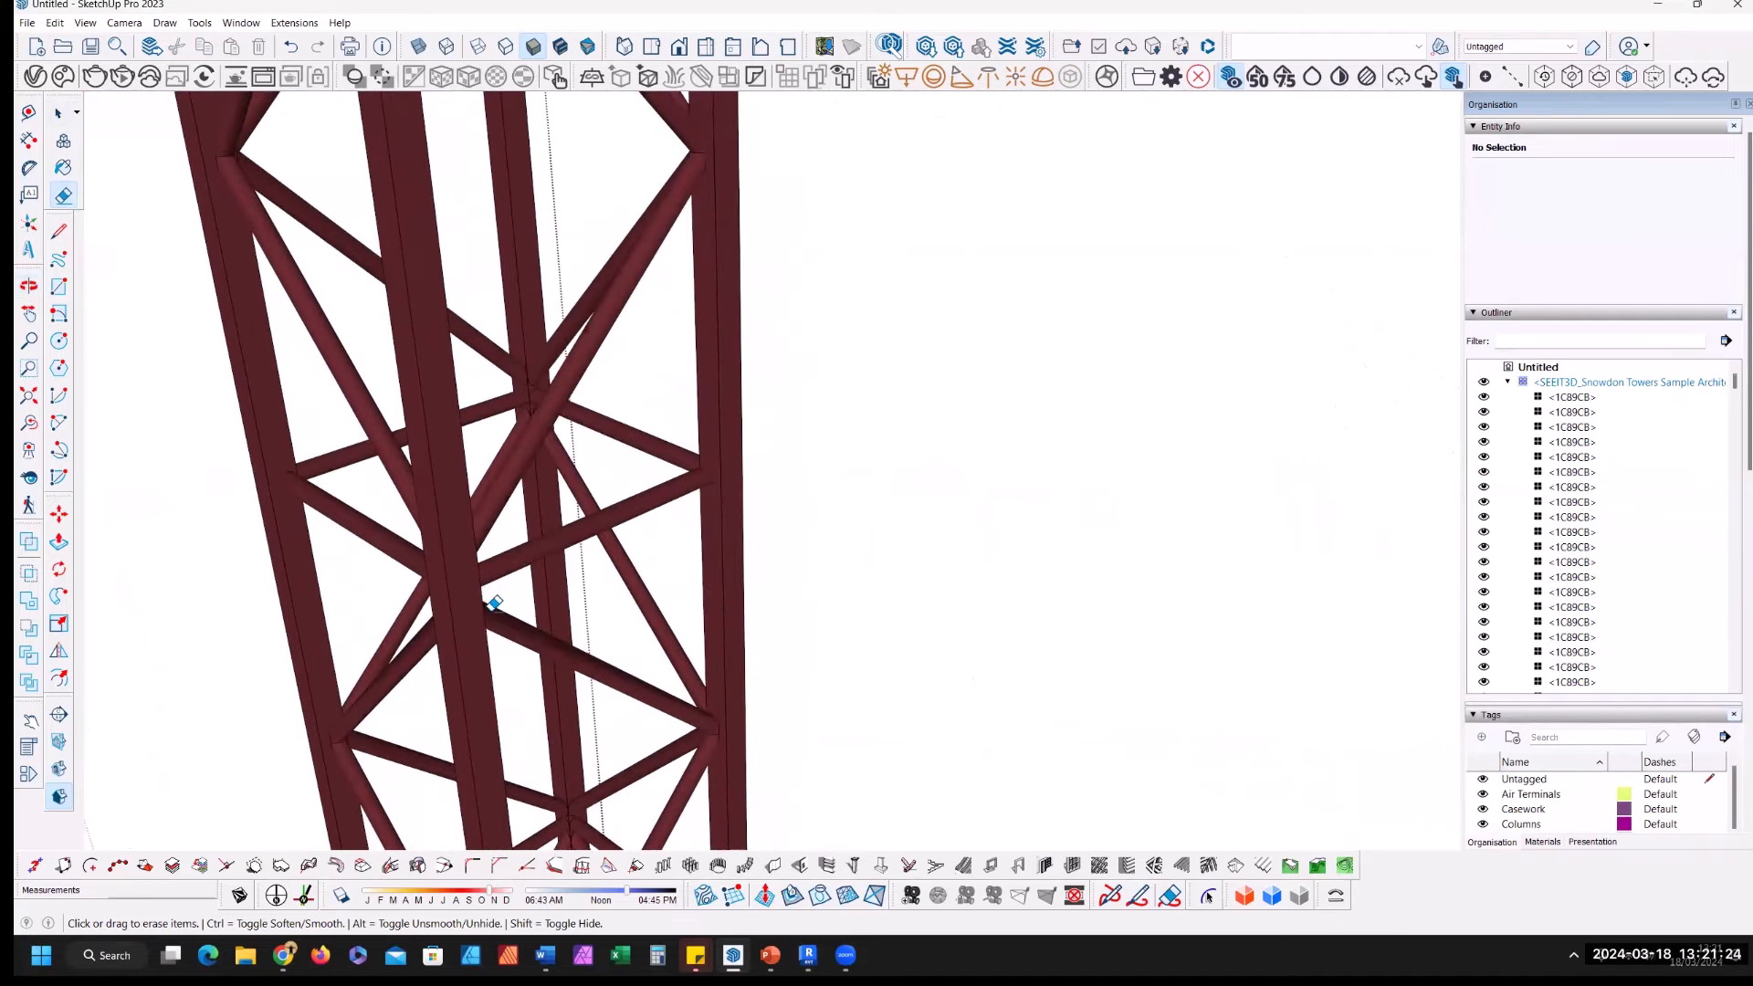
pyautogui.scroll(-3, 488, 602)
pyautogui.keyDown('shift'); pyautogui.moveTo(449, 146); pyautogui.dragTo(447, 444, button='middle'); pyautogui.keyUp('shift')
pyautogui.scroll(2, 445, 477)
pyautogui.press('space')
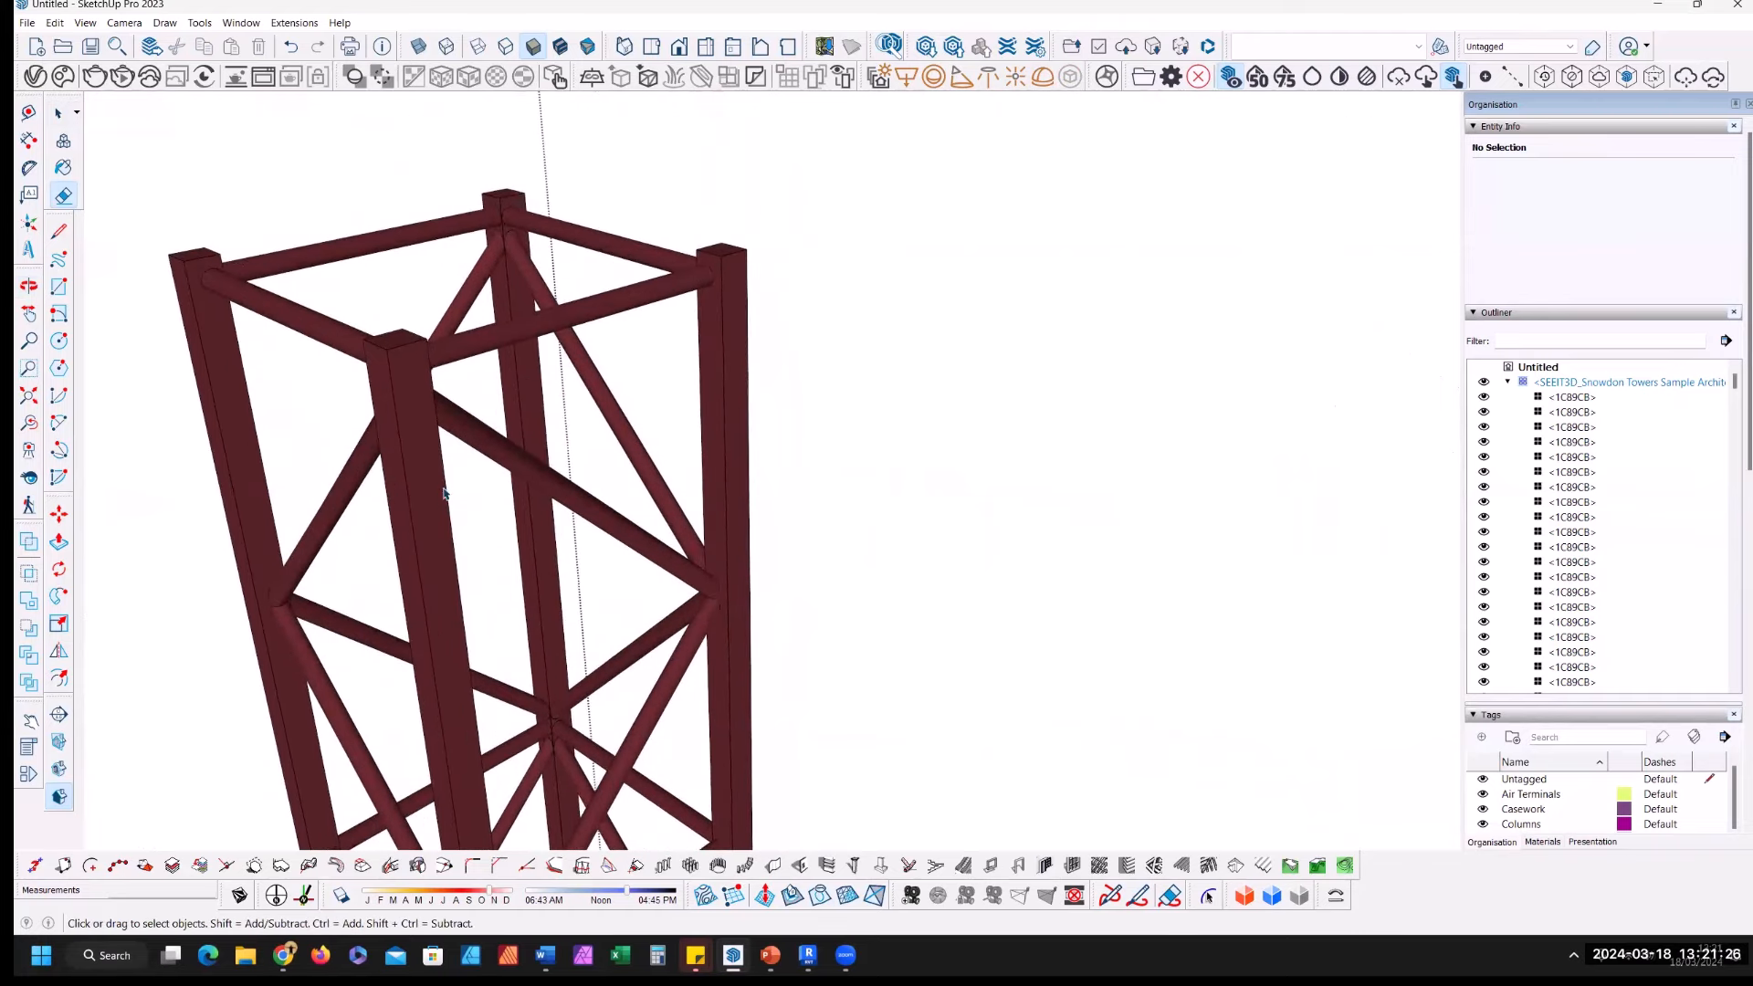
pyautogui.click(445, 481)
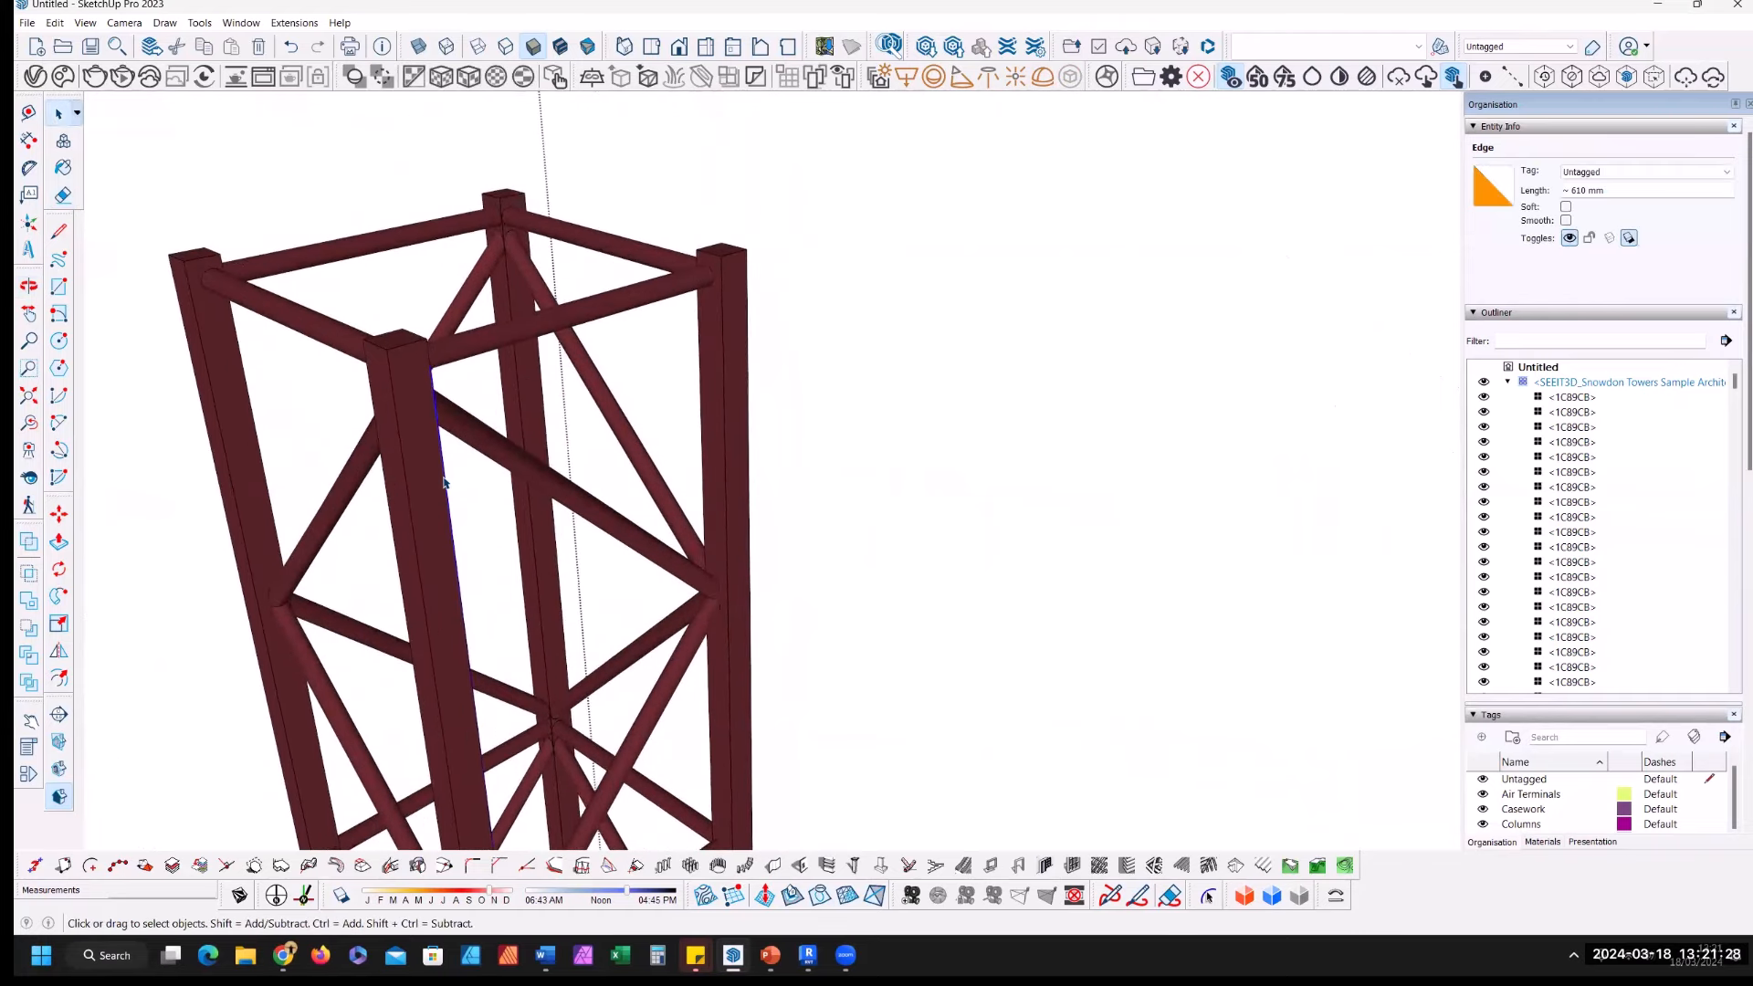
pyautogui.click(724, 404)
pyautogui.click(465, 459)
pyautogui.scroll(-6, 465, 459)
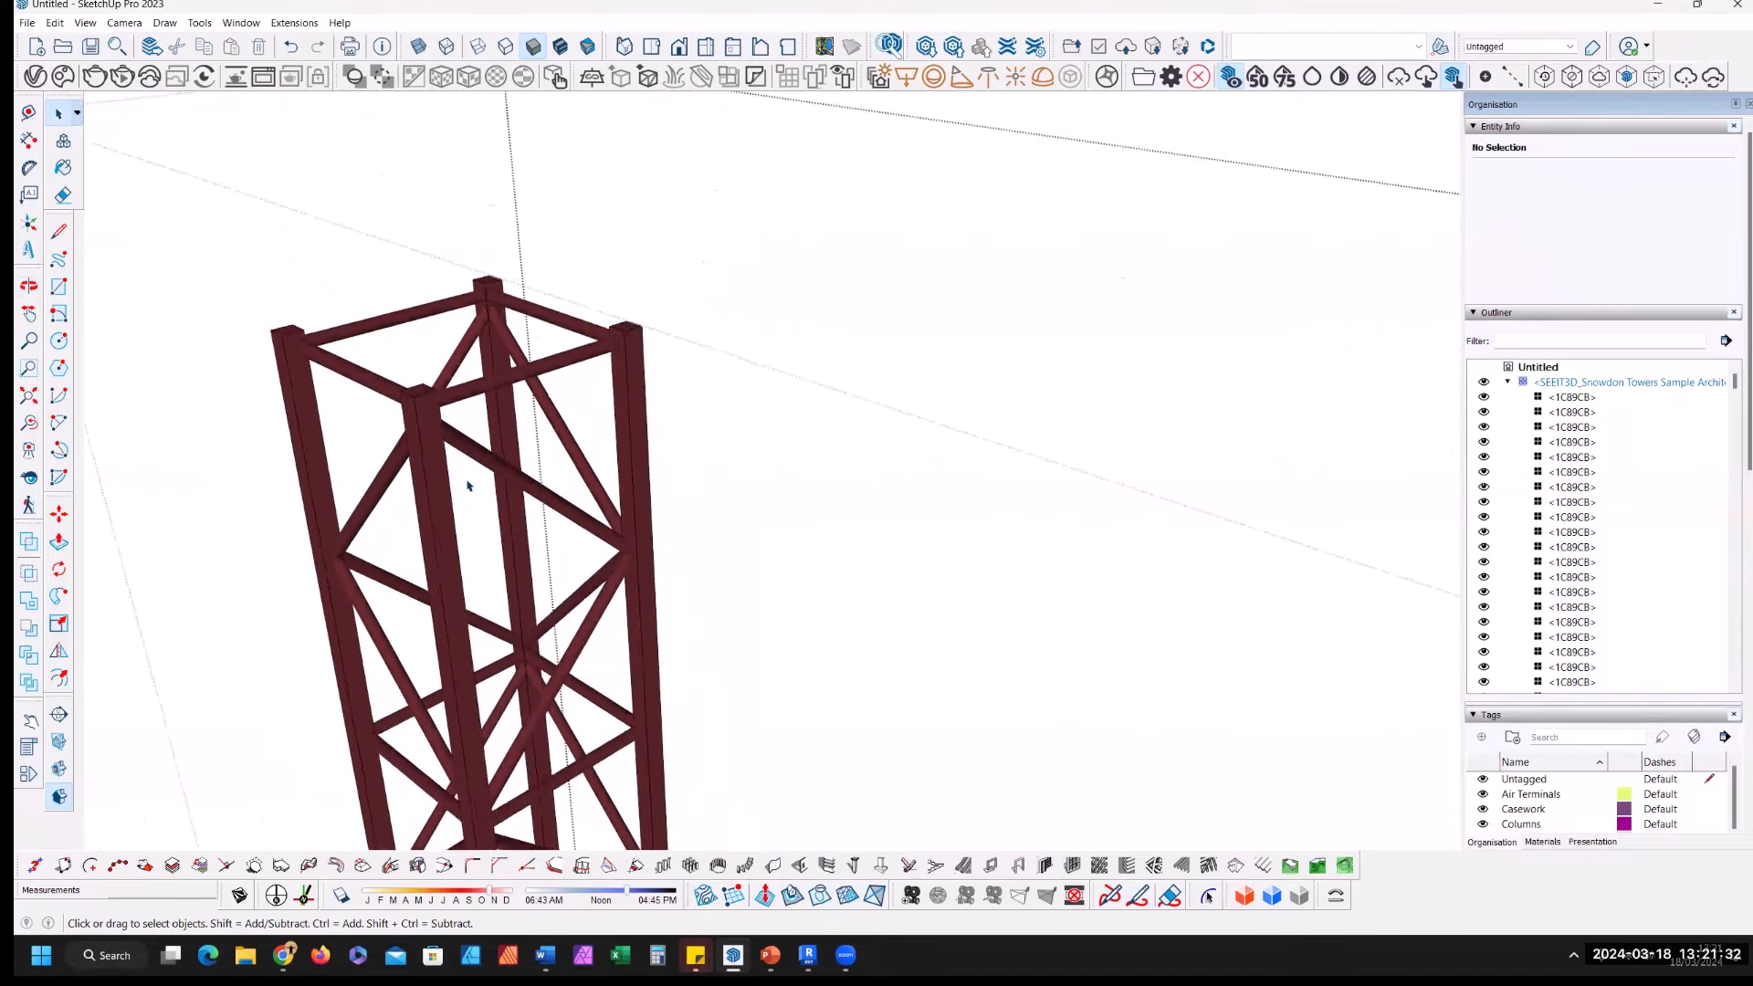
pyautogui.moveTo(678, 448); pyautogui.dragTo(864, 469, button='middle')
# Step: Delete the leftover beam edges projecting from the upper part of the second lattice tower
pyautogui.hotkey('shift', 'z')
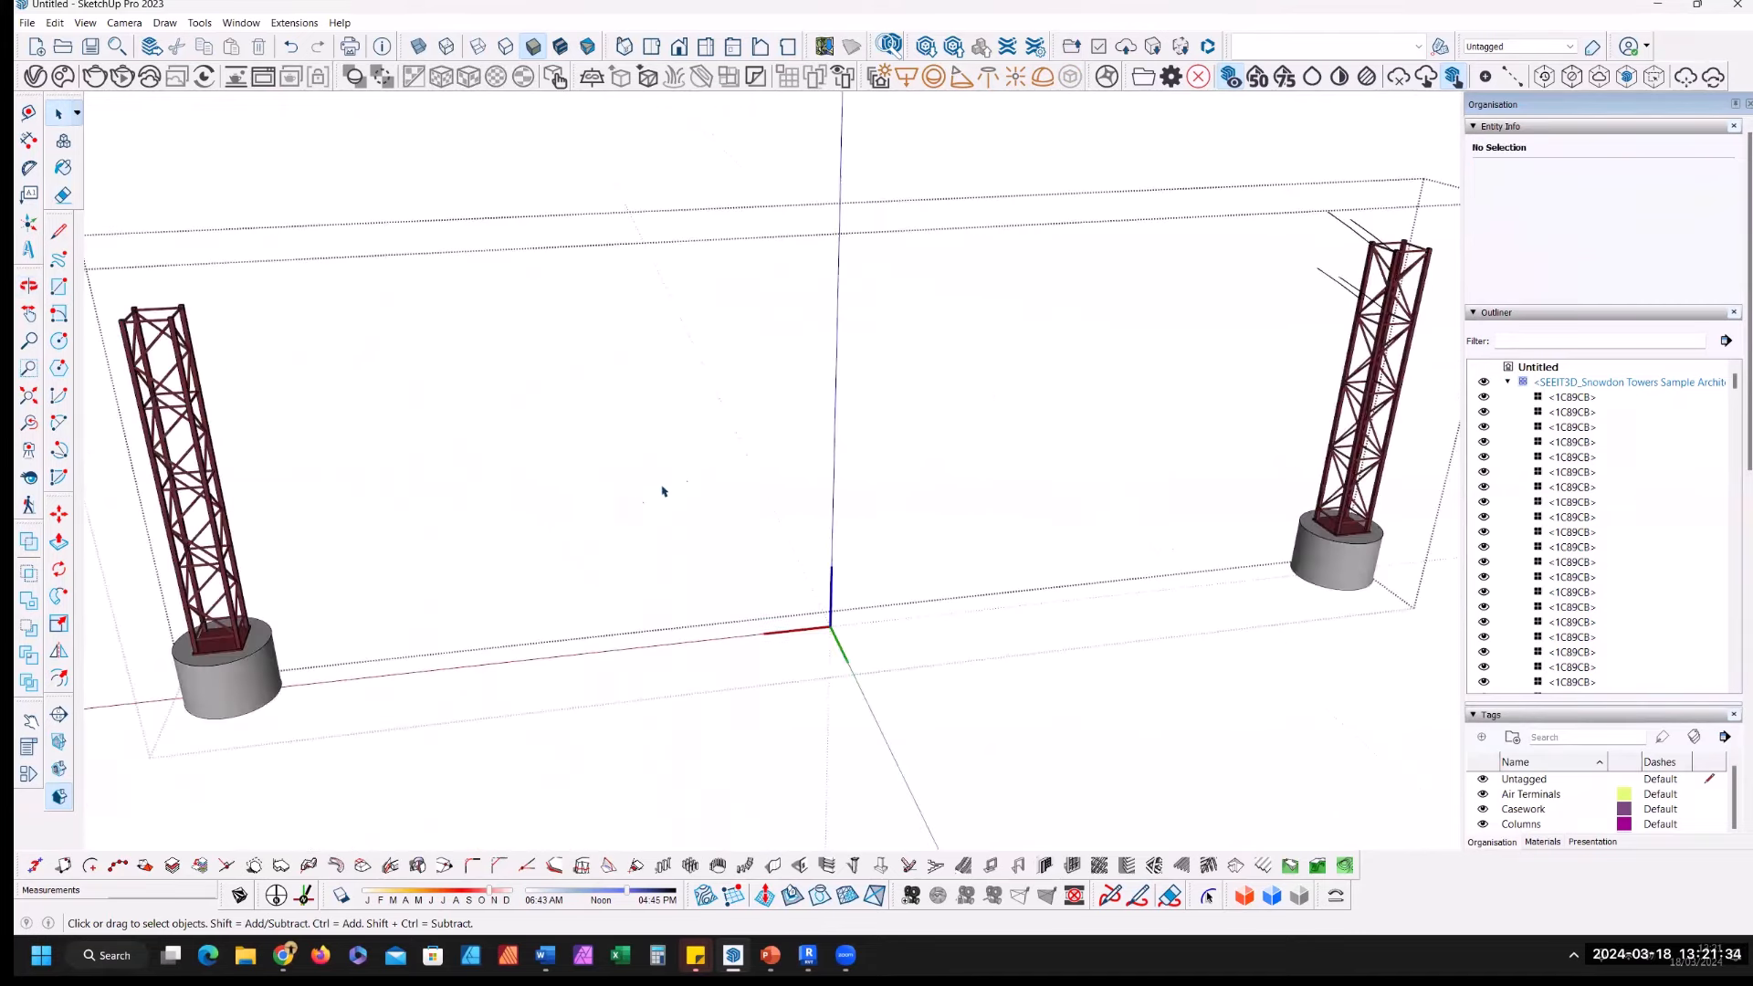
pyautogui.keyDown('shift'); pyautogui.moveTo(1224, 393); pyautogui.dragTo(576, 328, button='middle'); pyautogui.keyUp('shift')
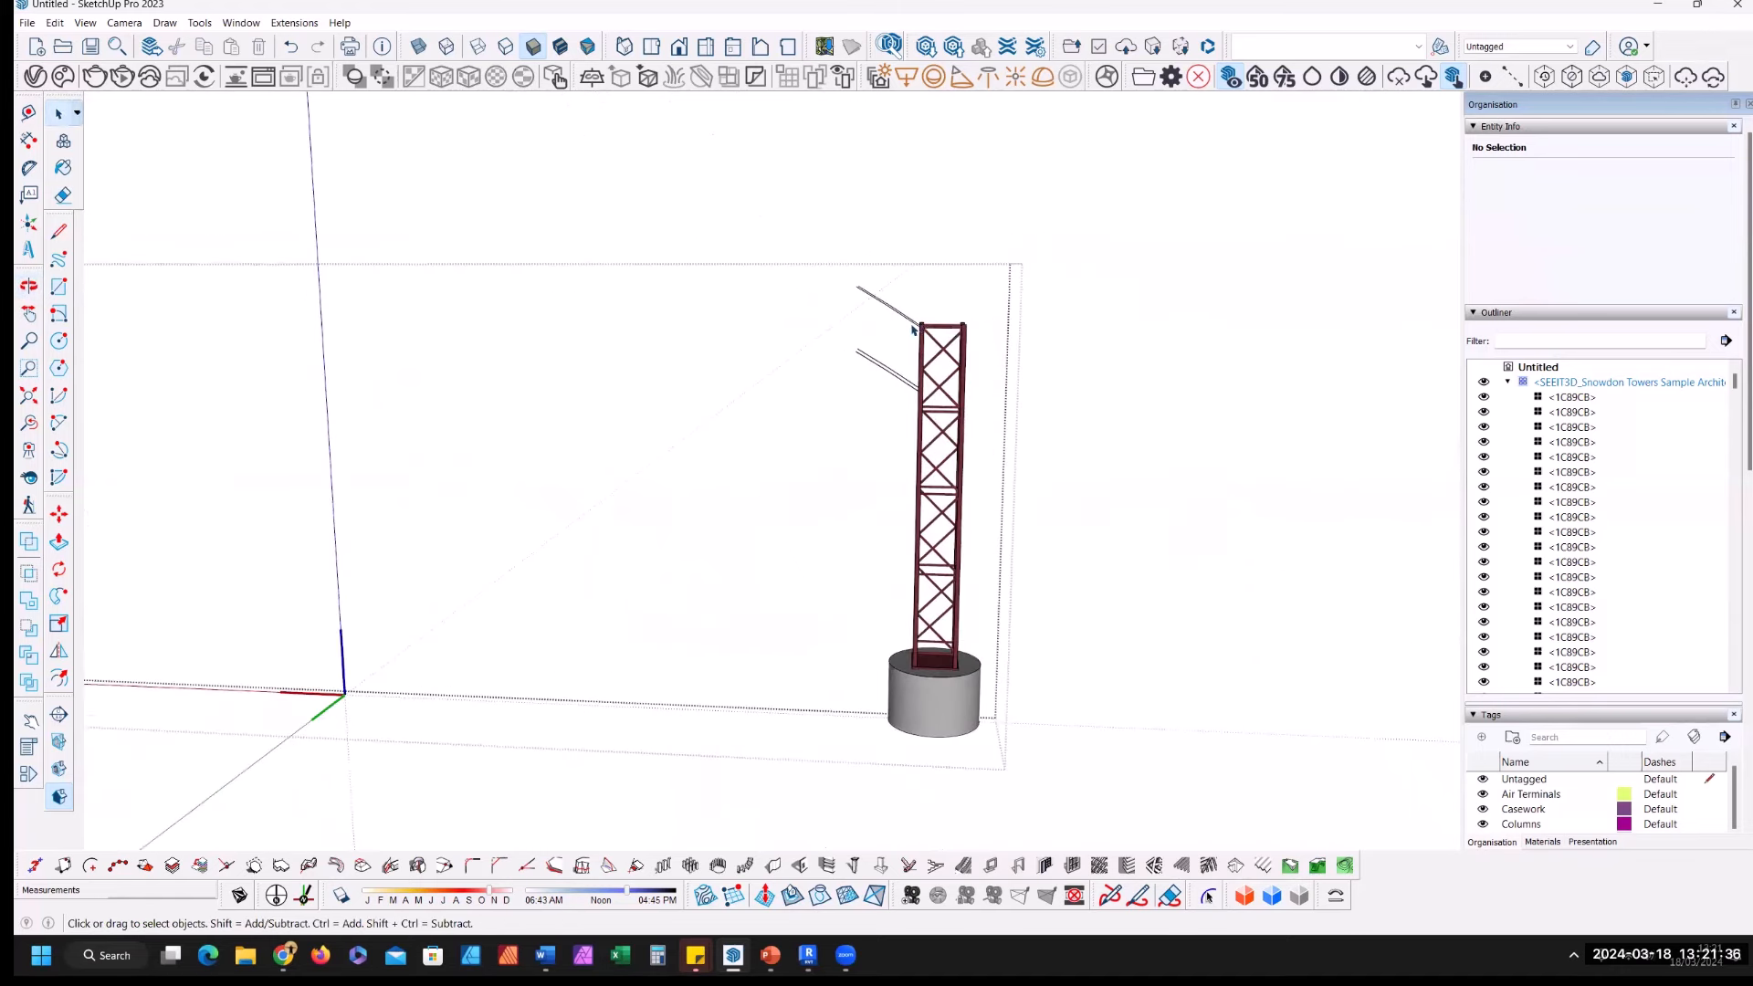
pyautogui.scroll(3, 891, 446)
pyautogui.moveTo(907, 441); pyautogui.dragTo(810, 283)
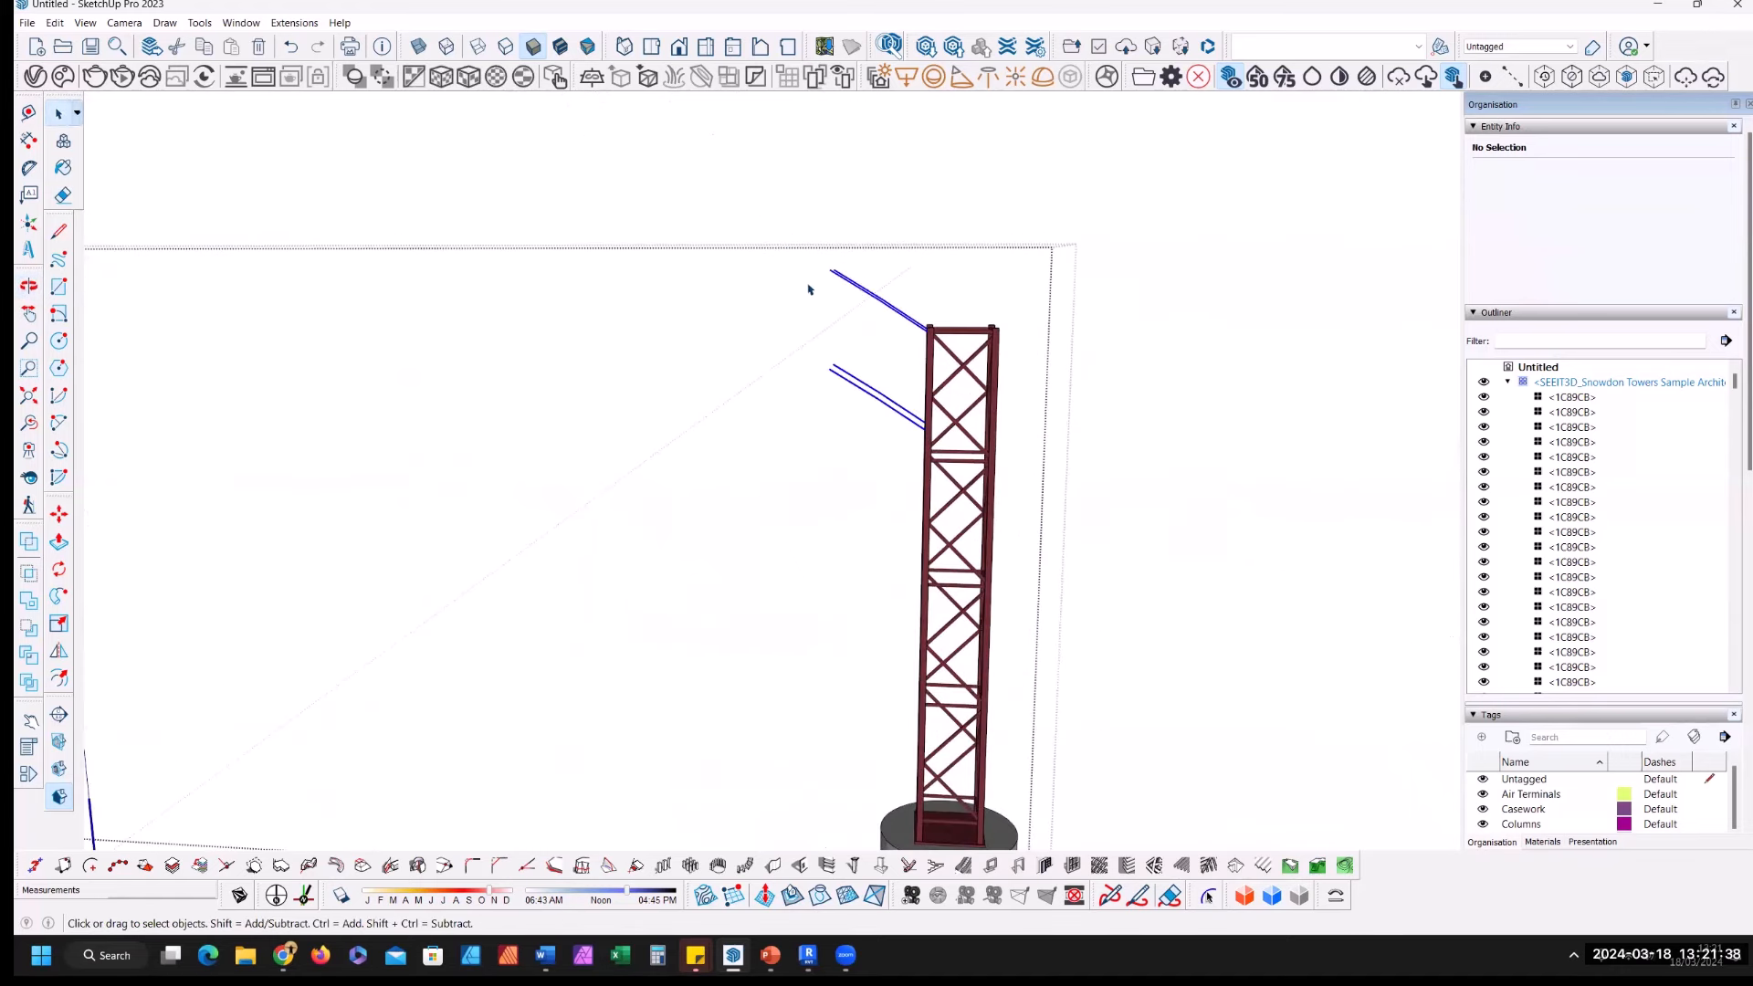
pyautogui.press('Delete')
pyautogui.moveTo(1062, 487); pyautogui.dragTo(1092, 502, button='middle')
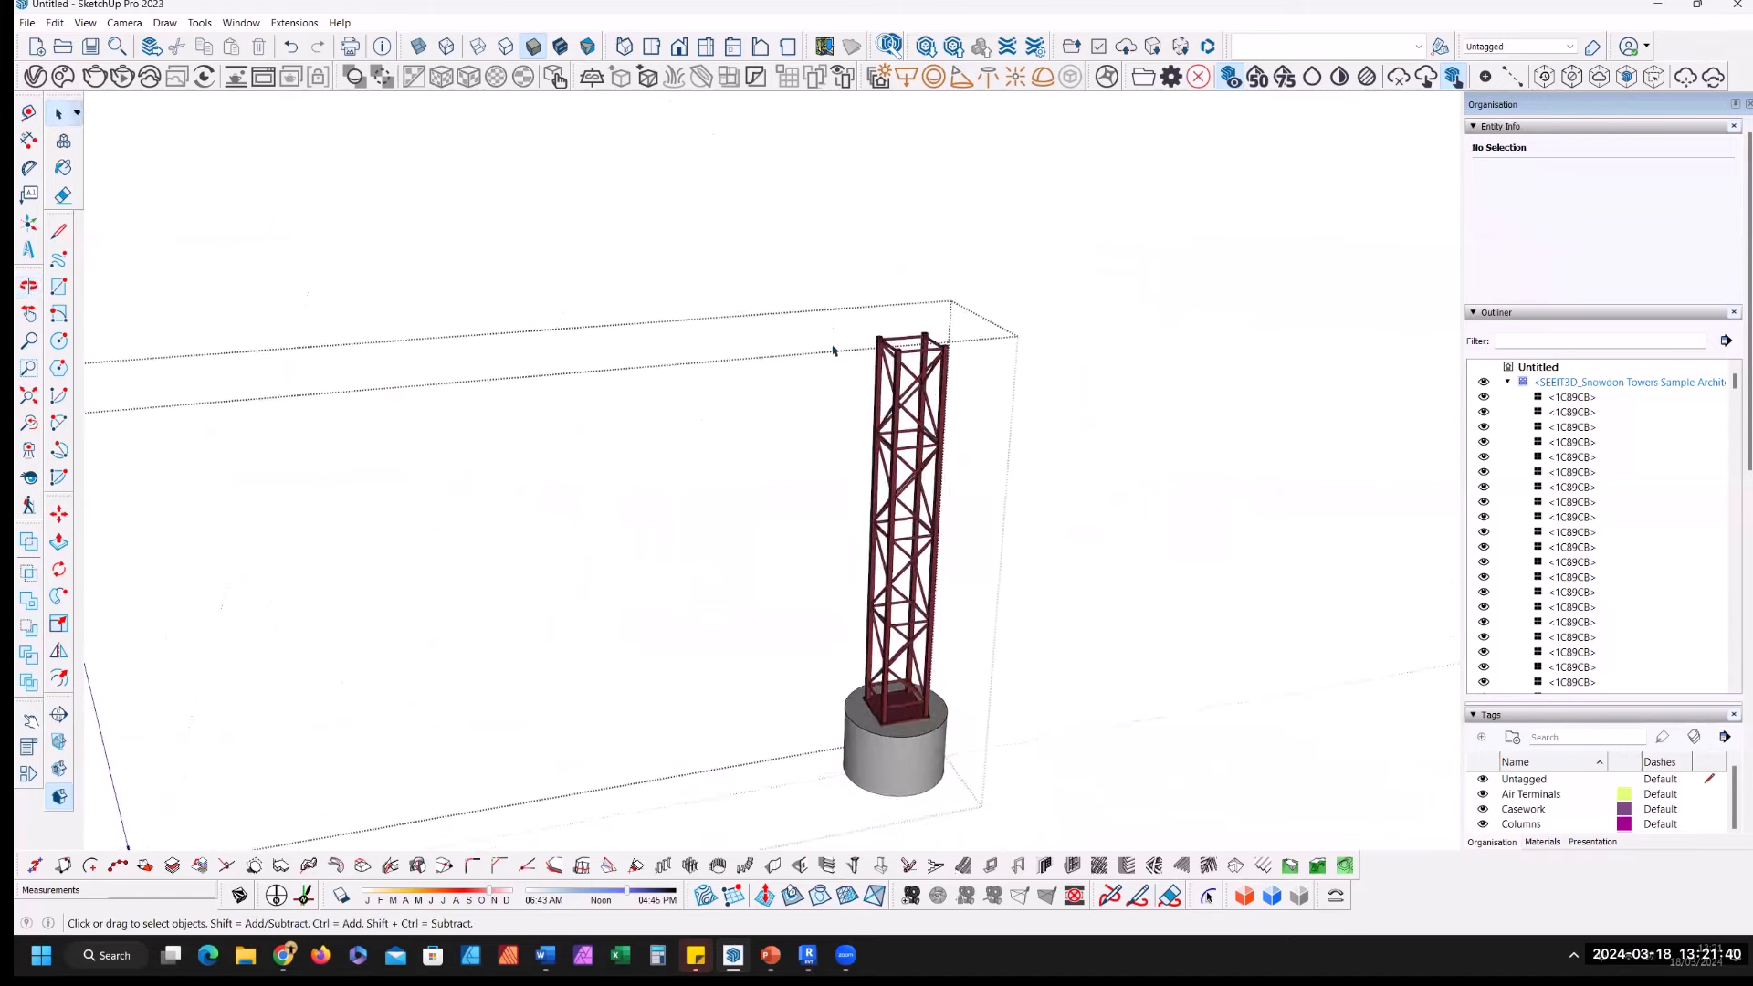
# Step: Delete the stray edge on the upper corner post of the second lattice tower
pyautogui.scroll(5, 894, 344)
pyautogui.scroll(6, 896, 341)
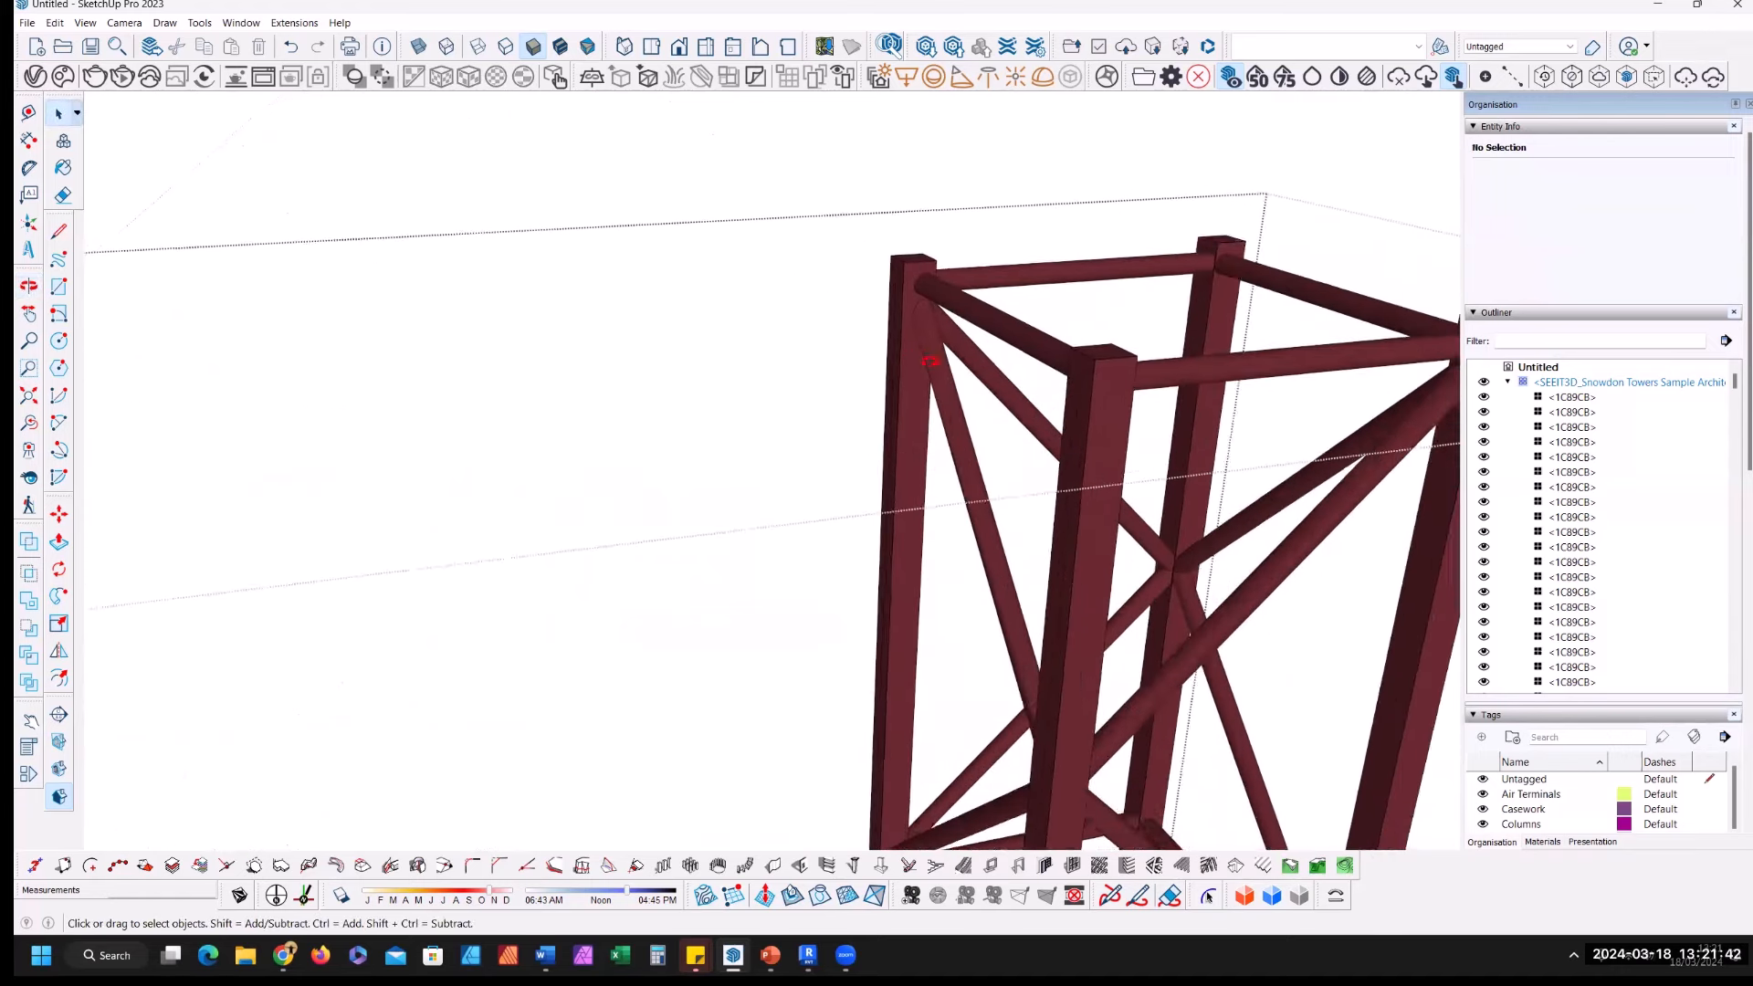
pyautogui.scroll(3, 885, 288)
pyautogui.press('e')
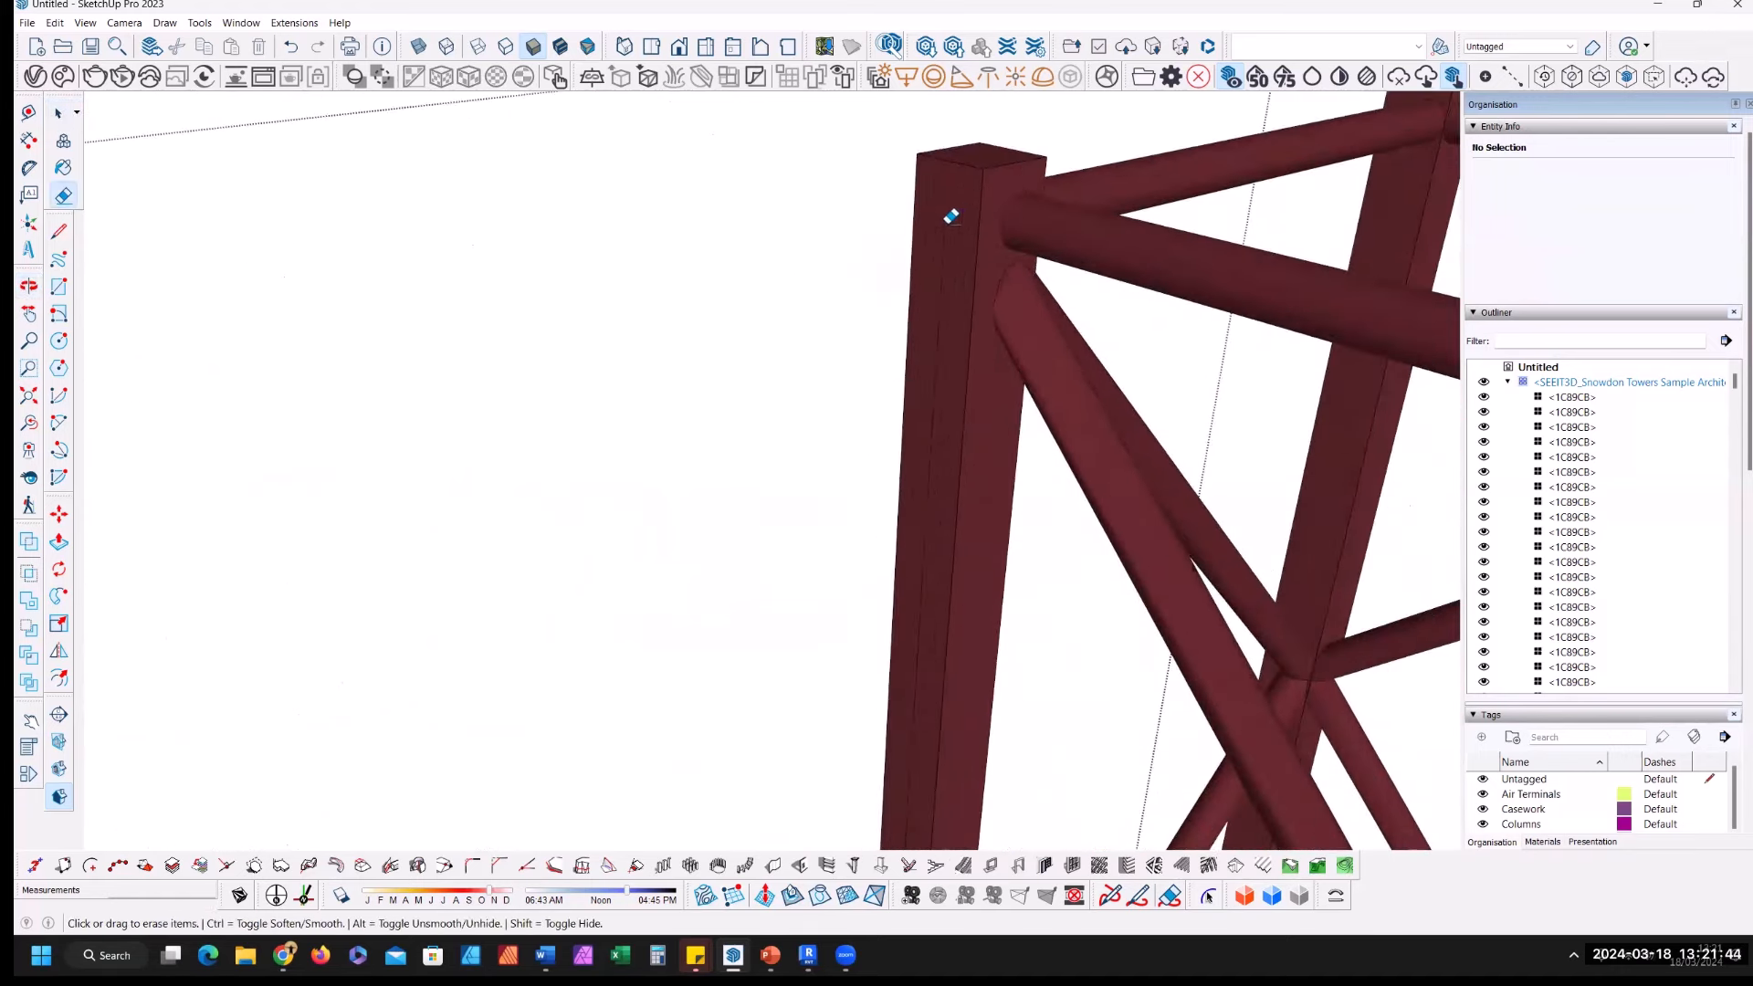
pyautogui.scroll(-6, 867, 311)
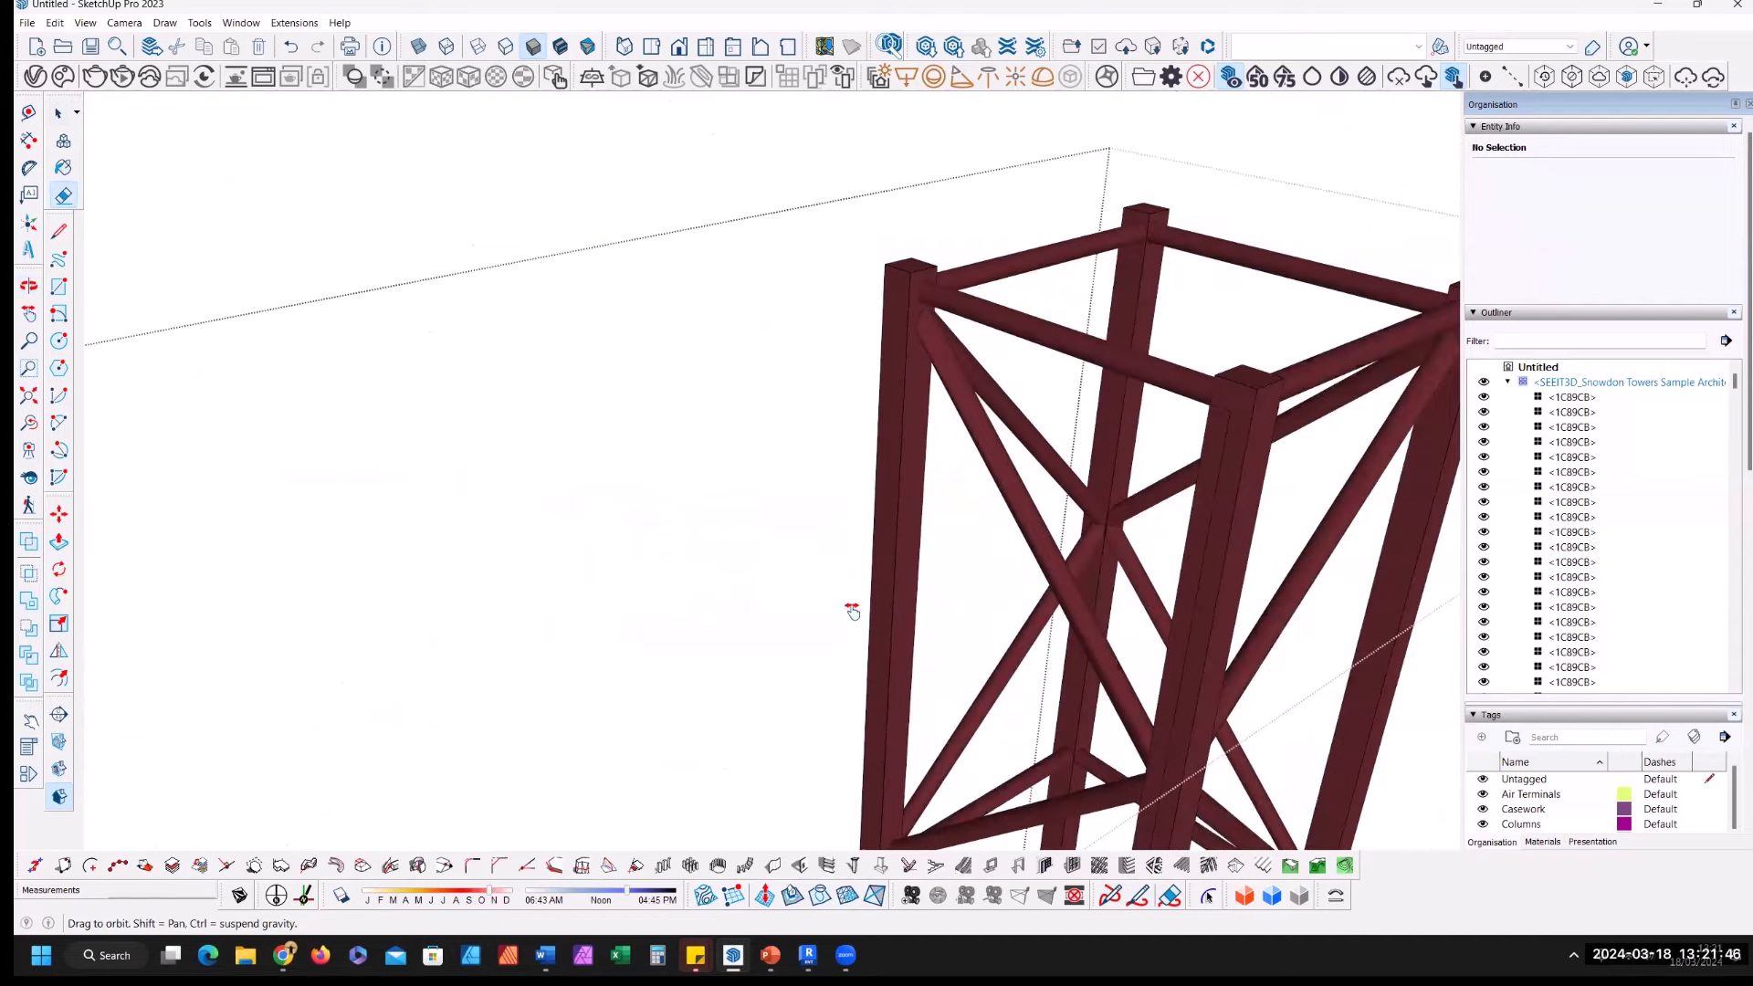
pyautogui.scroll(2, 877, 530)
pyautogui.press('space')
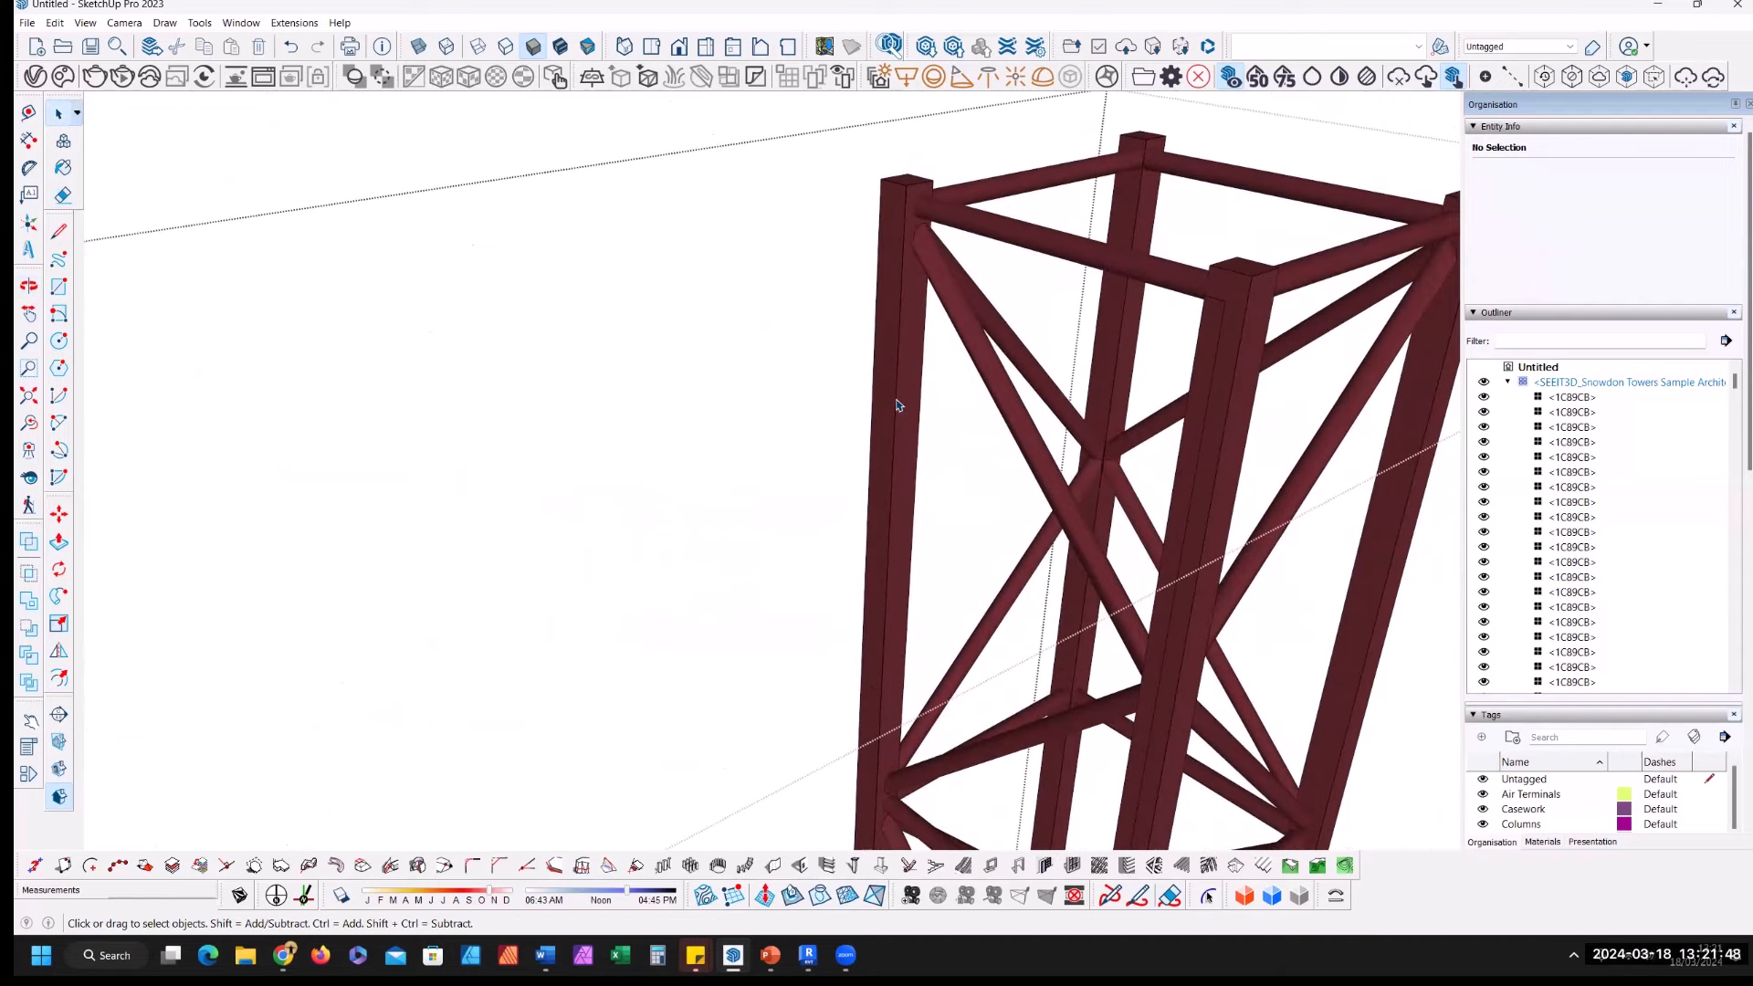
pyautogui.click(898, 405)
pyautogui.press('Delete')
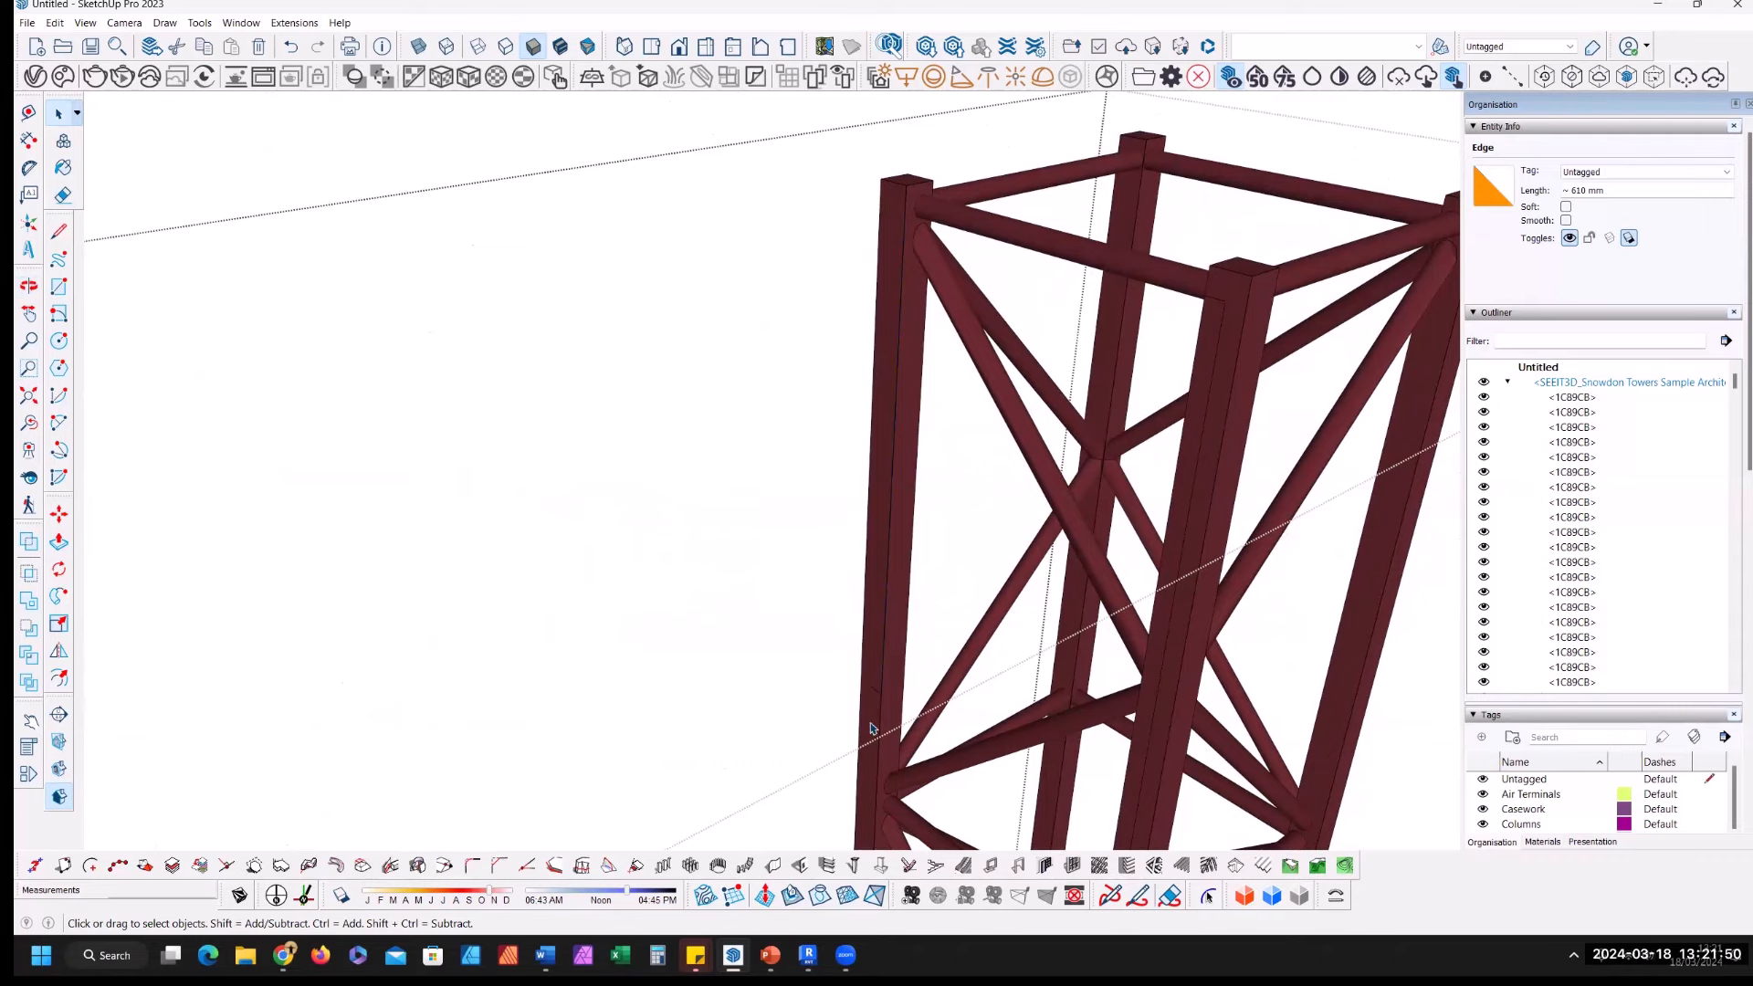
# Step: Examine the second lattice tower's corner posts and braces for remaining leftover edges
pyautogui.scroll(3, 867, 713)
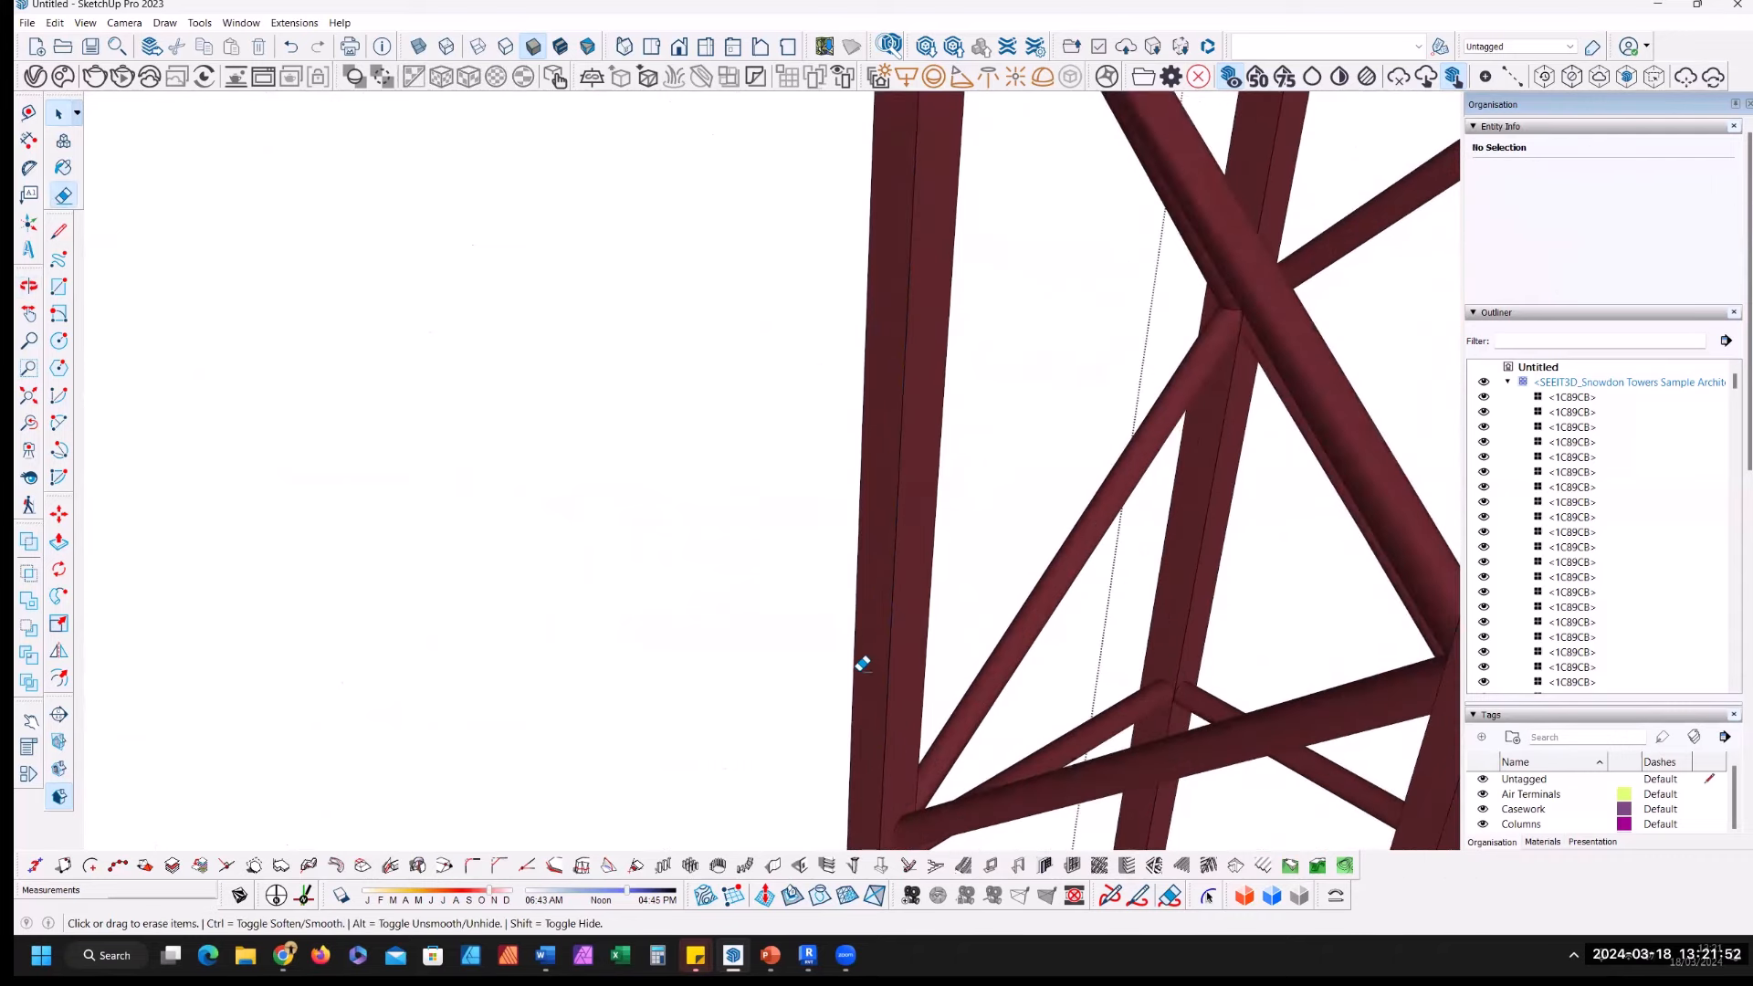
pyautogui.press('e')
pyautogui.scroll(-5, 804, 457)
pyautogui.scroll(2, 955, 360)
pyautogui.scroll(2, 964, 343)
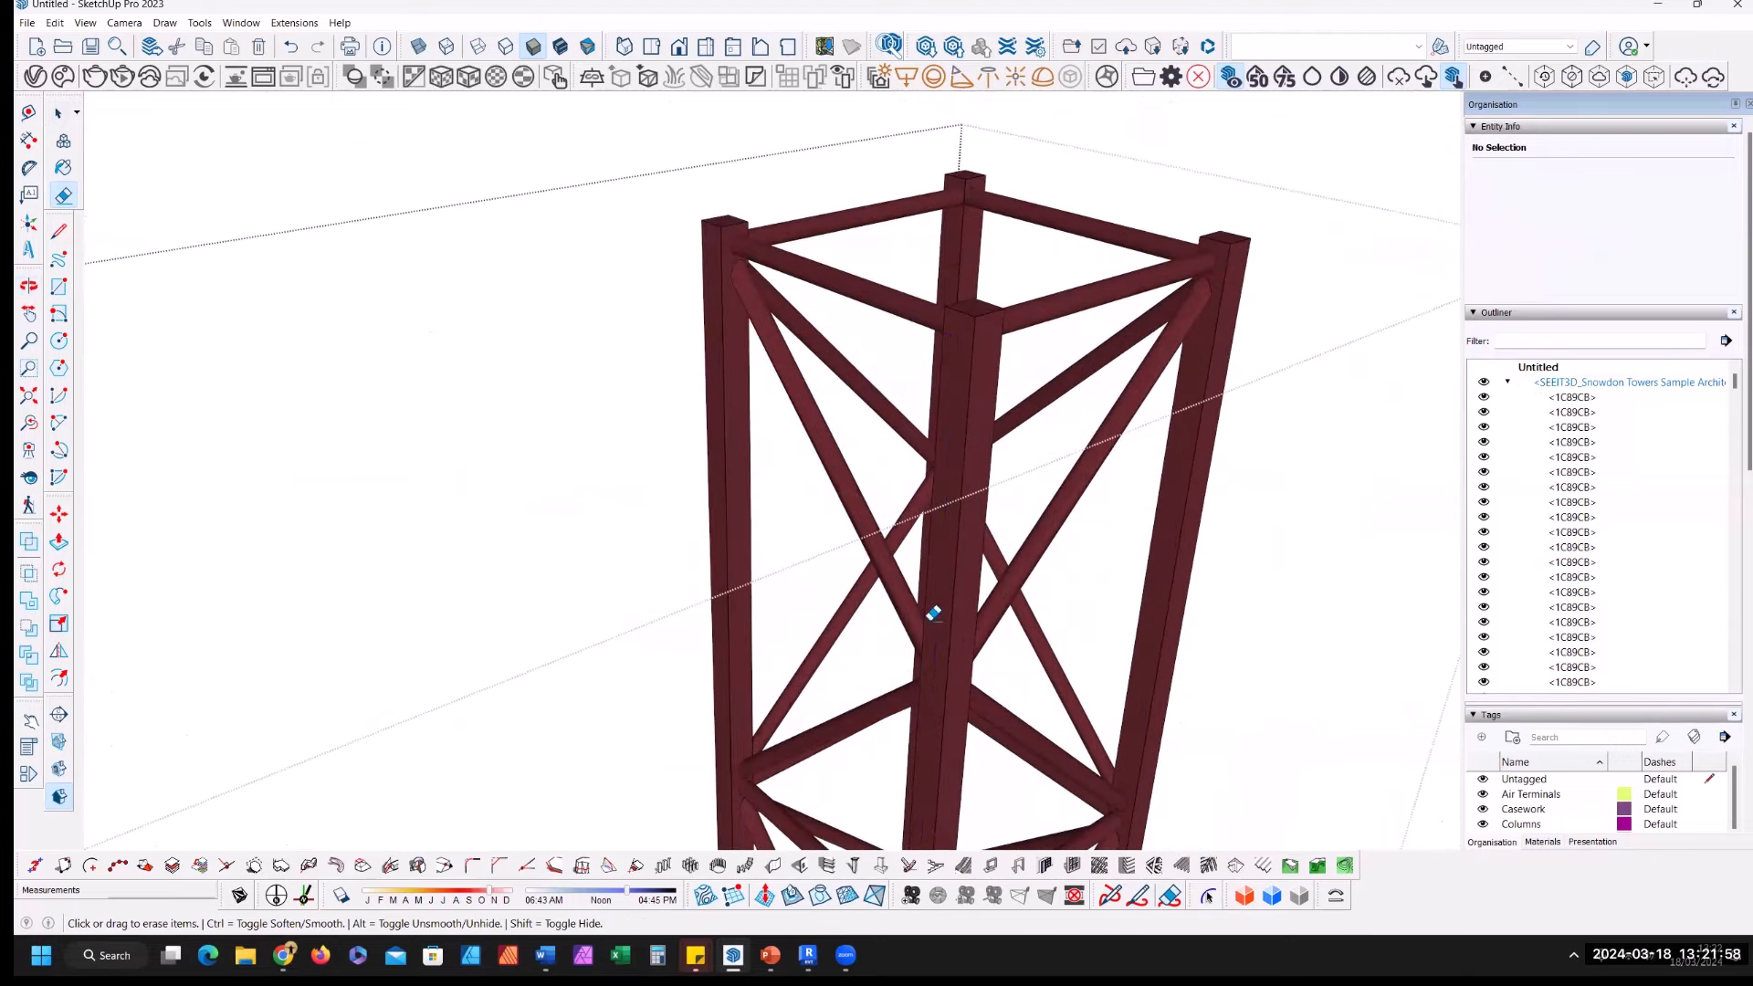
pyautogui.moveTo(940, 606); pyautogui.dragTo(1047, 378, button='middle')
pyautogui.scroll(3, 995, 698)
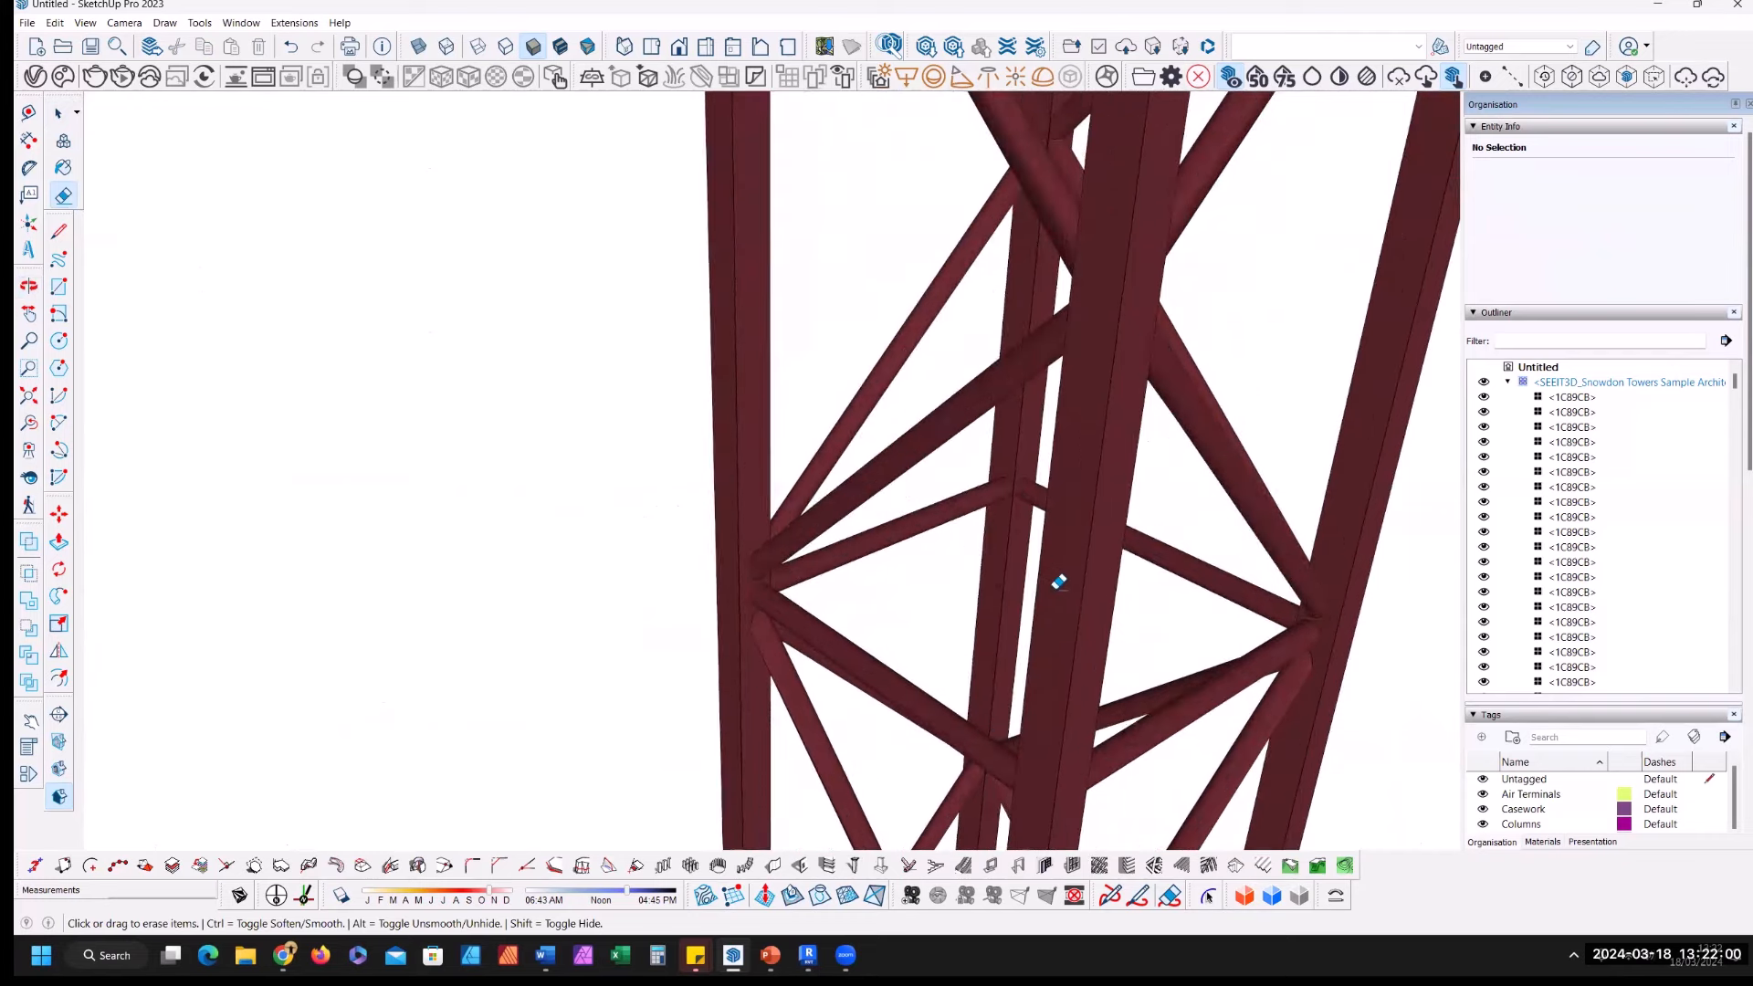
pyautogui.moveTo(1033, 633); pyautogui.dragTo(1041, 557, button='middle')
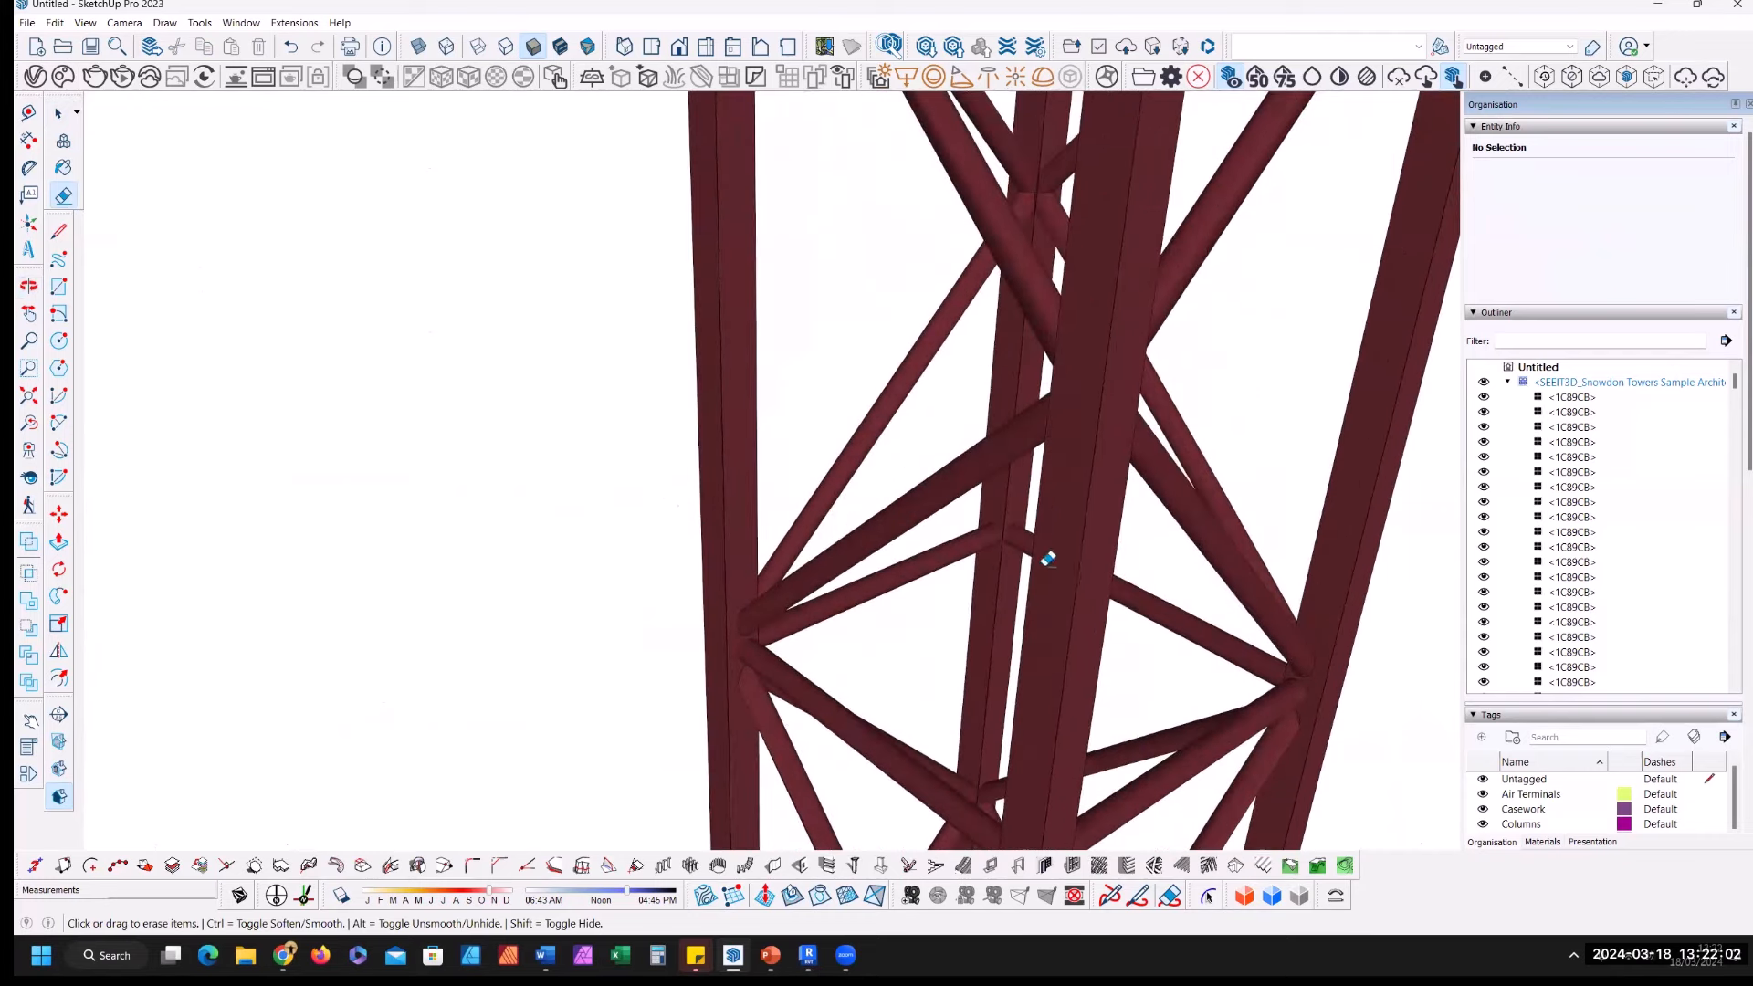
# Step: Remove the leftover seam running along the second tower's corner post and close the tower component
pyautogui.click(1036, 655)
pyautogui.moveTo(1037, 656); pyautogui.dragTo(1003, 545, button='middle')
pyautogui.click(837, 306)
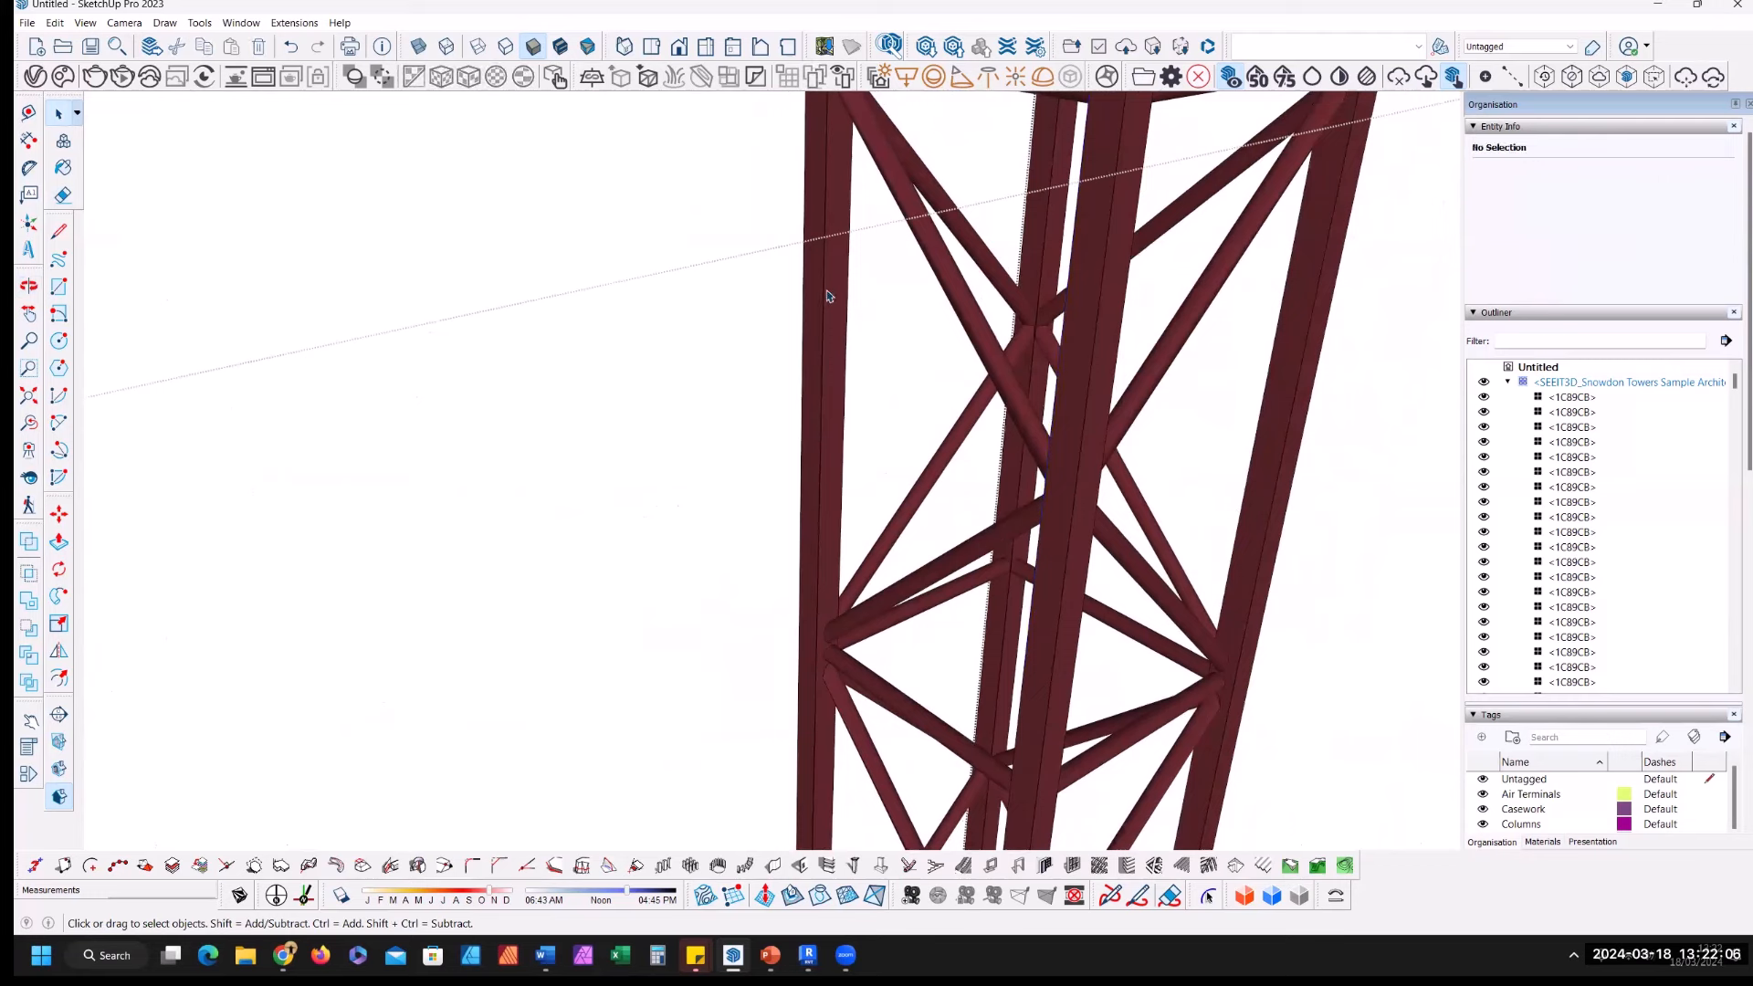
pyautogui.click(828, 295)
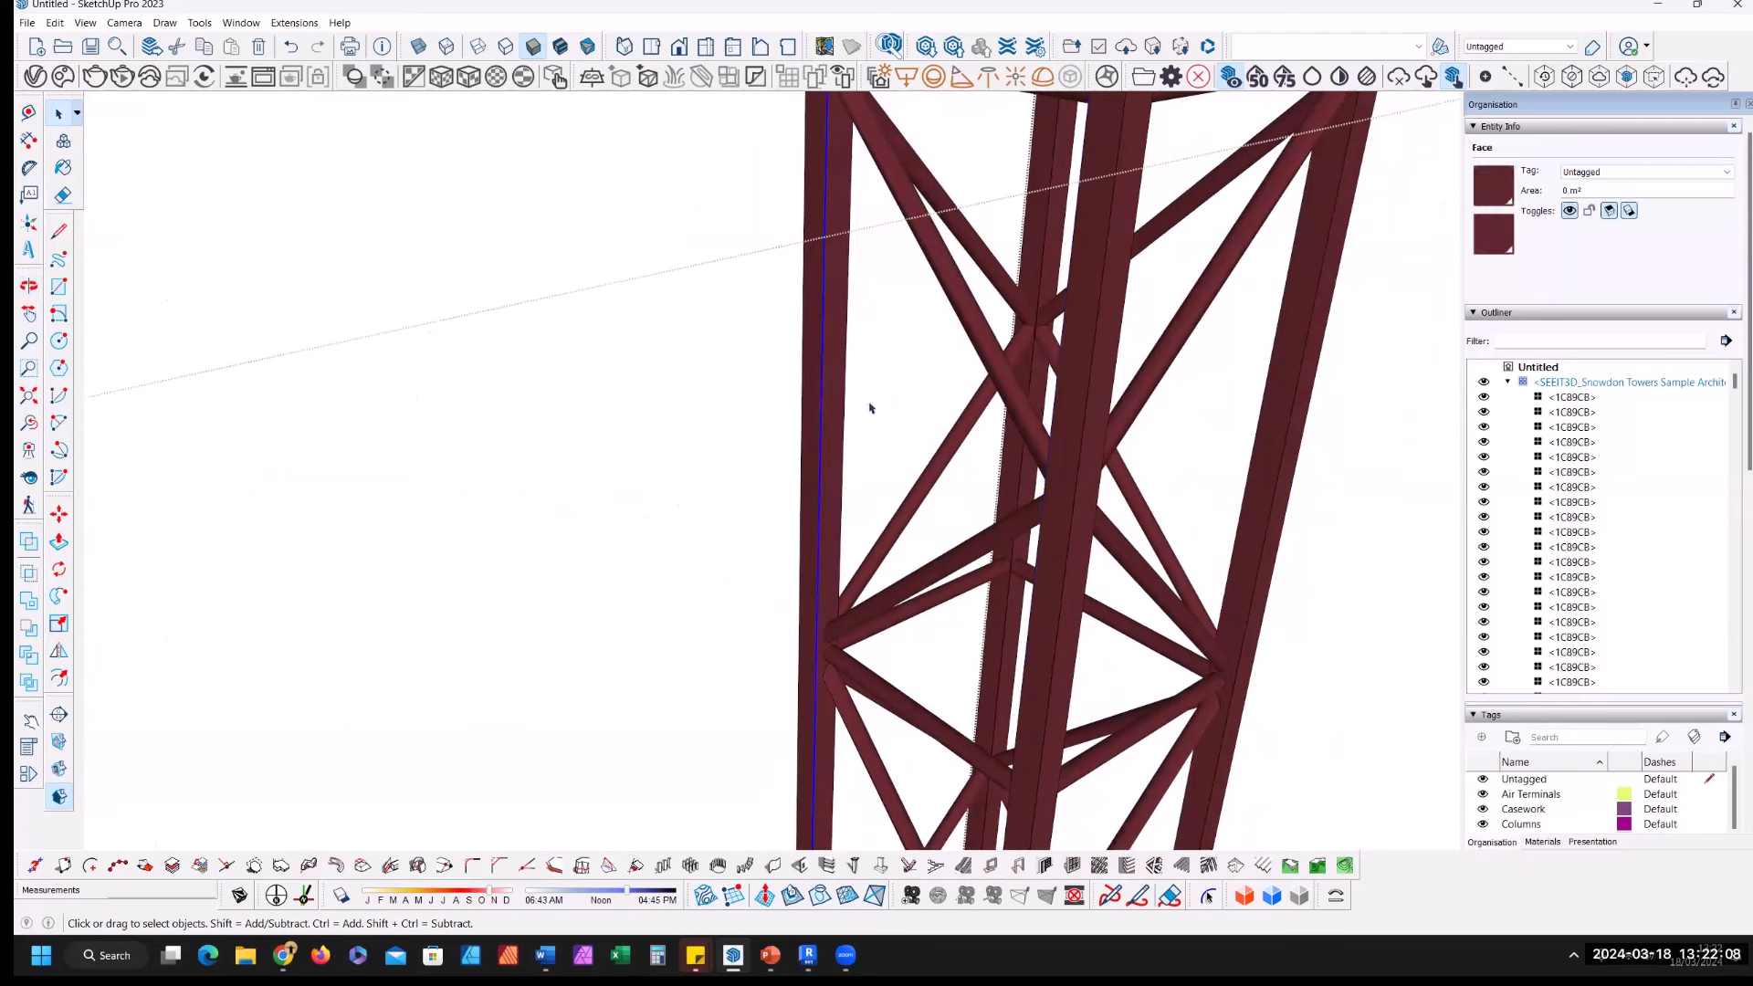
pyautogui.click(870, 409)
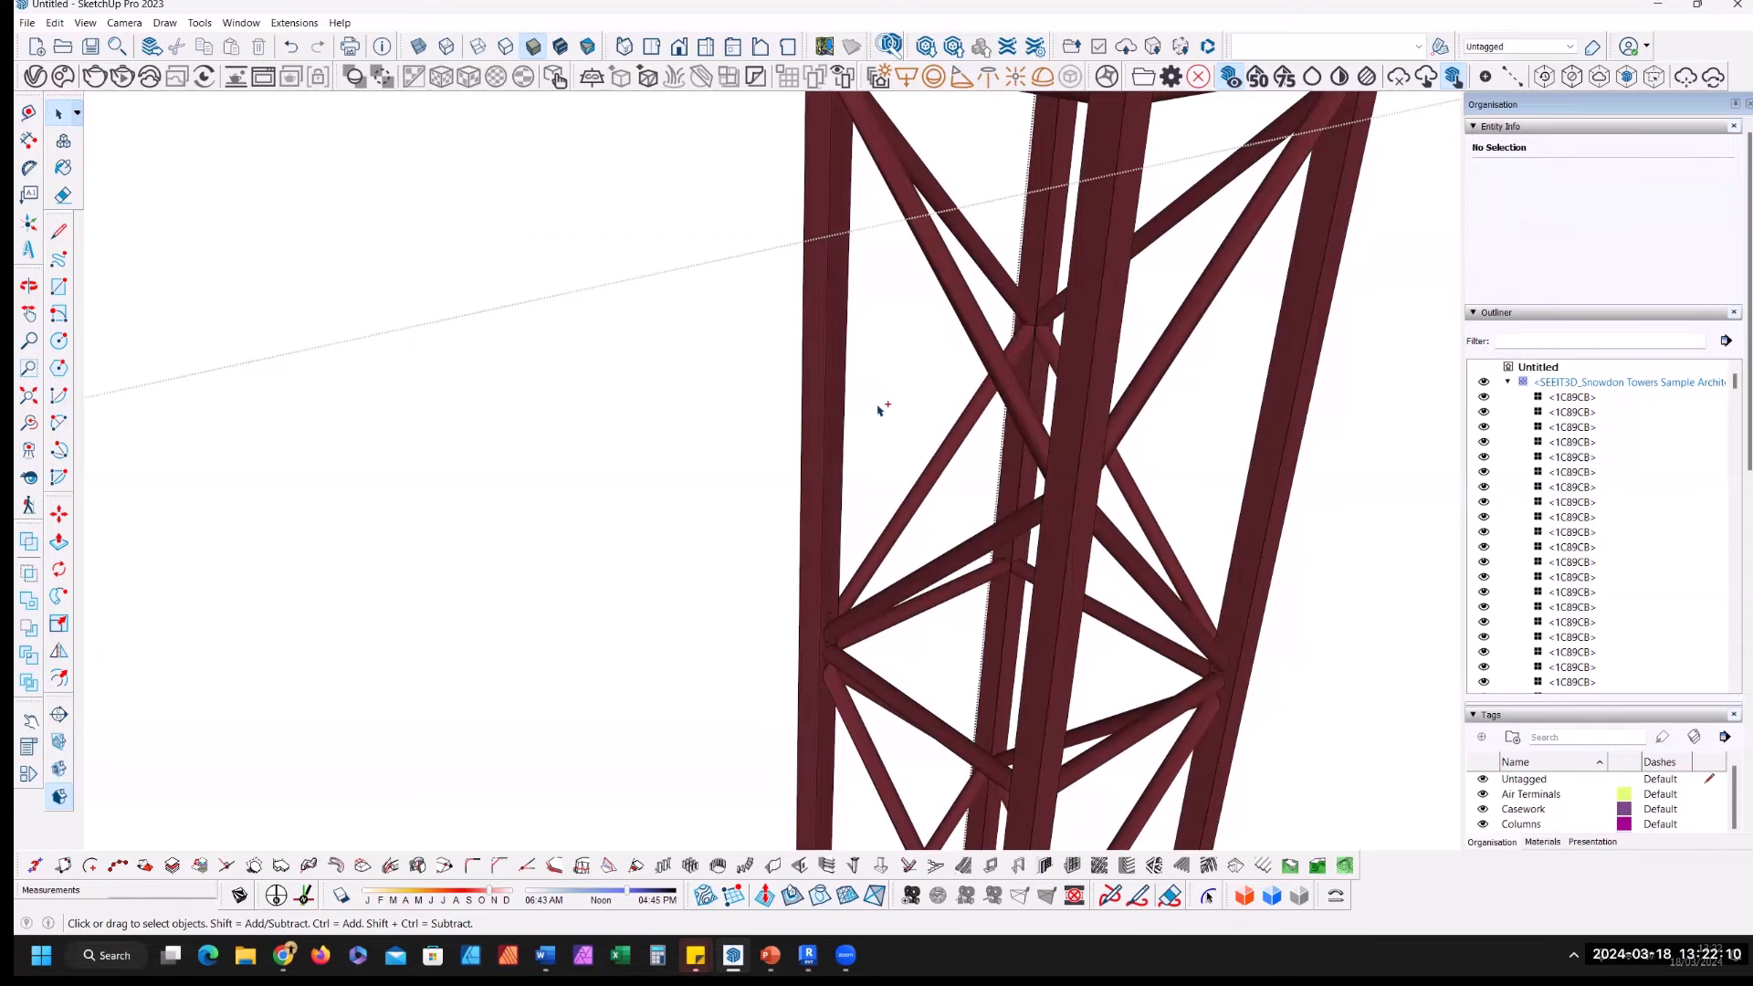
pyautogui.scroll(-8, 912, 423)
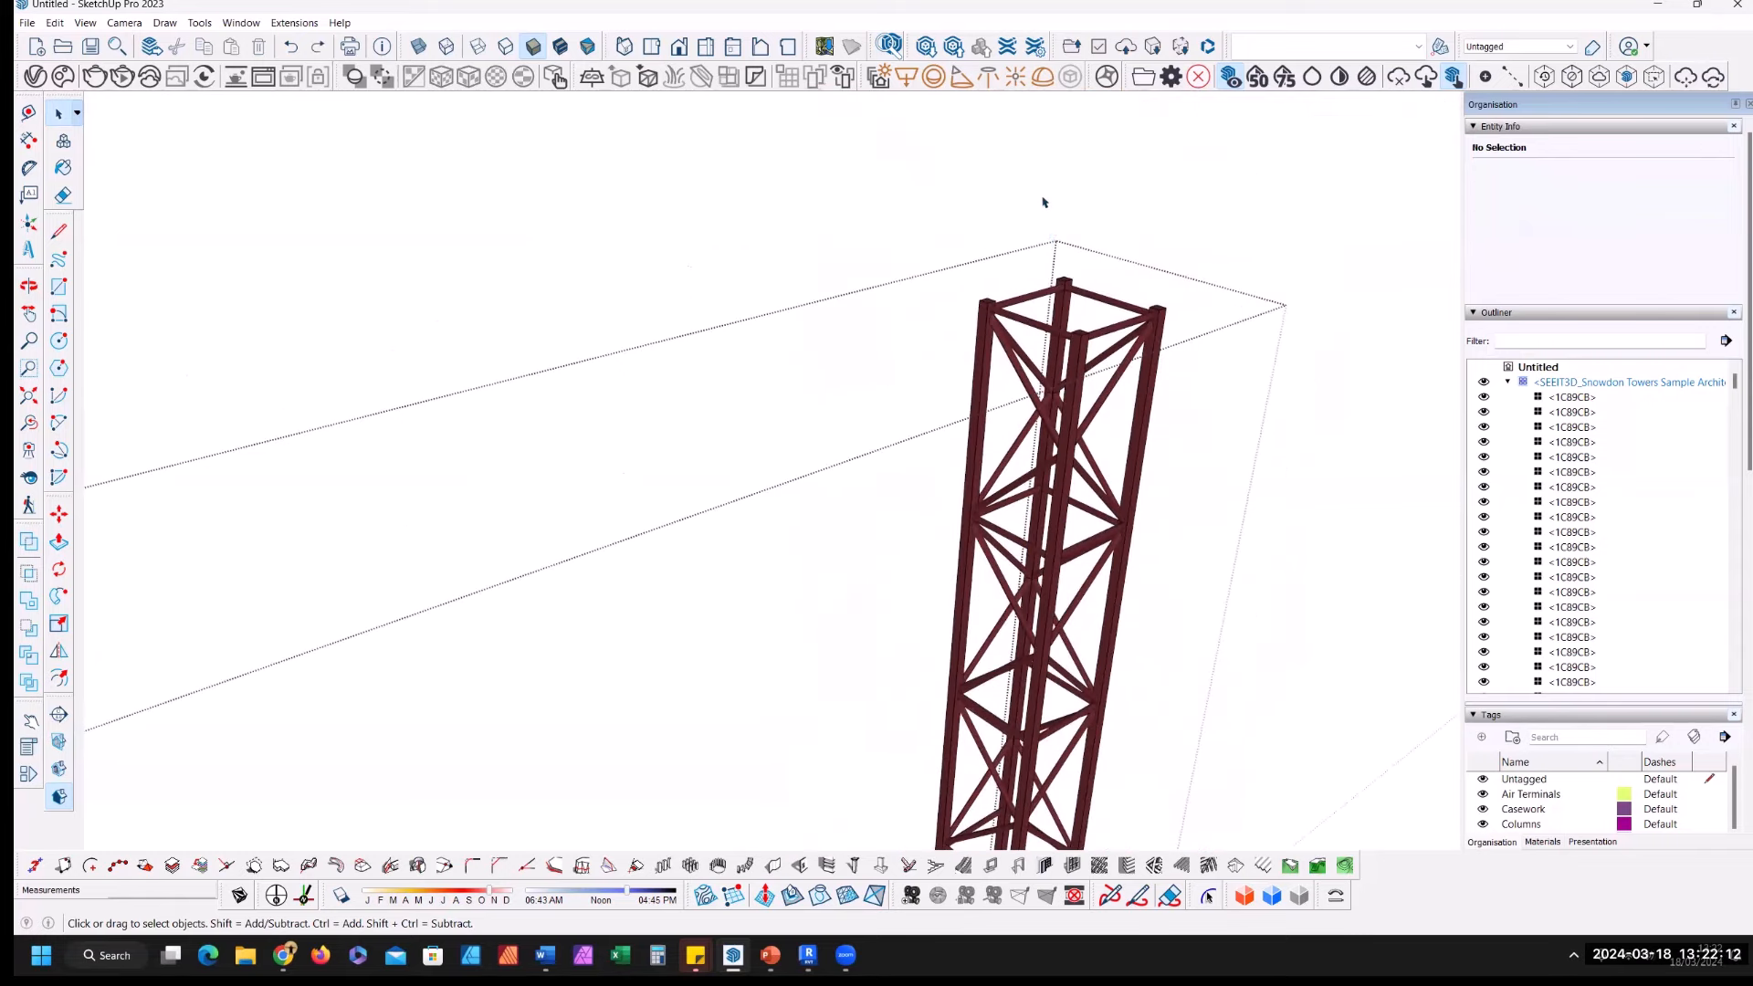
pyautogui.scroll(-10, 1044, 201)
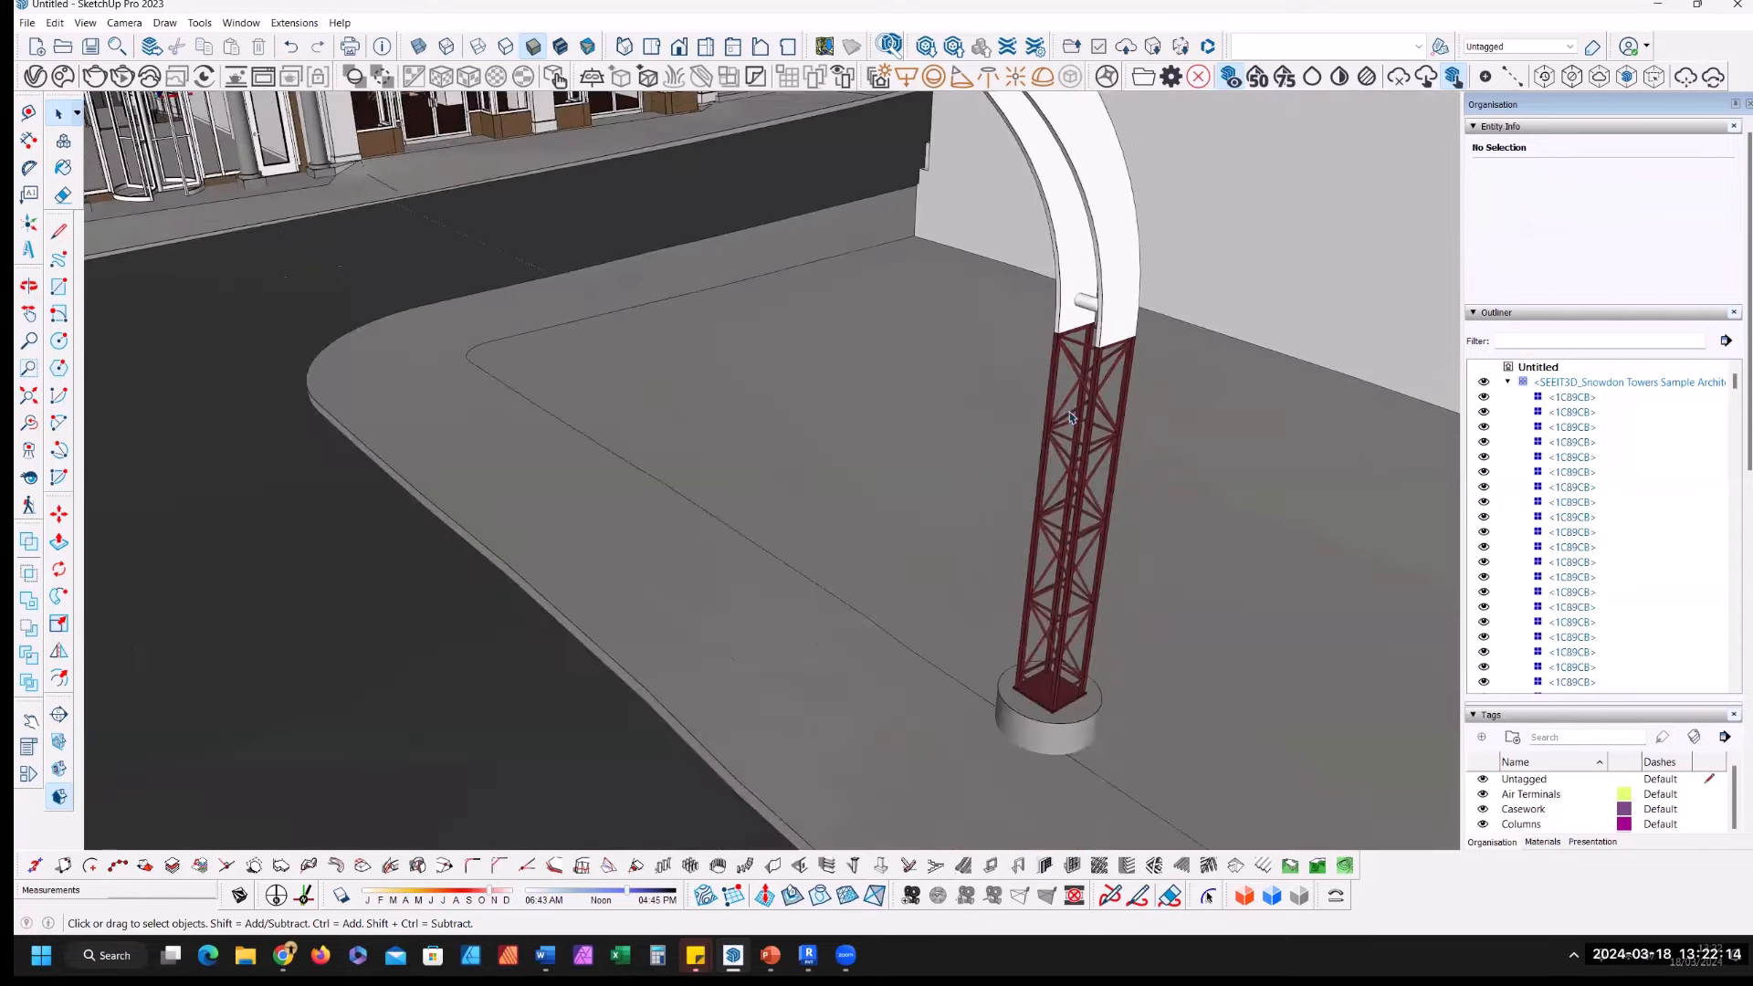
# Step: Sample the Painted Steel material from the first lattice tower and paint the white elliptical arch with it
pyautogui.scroll(-5, 1071, 417)
pyautogui.keyDown('shift'); pyautogui.moveTo(654, 599); pyautogui.dragTo(659, 657, button='middle'); pyautogui.keyUp('shift')
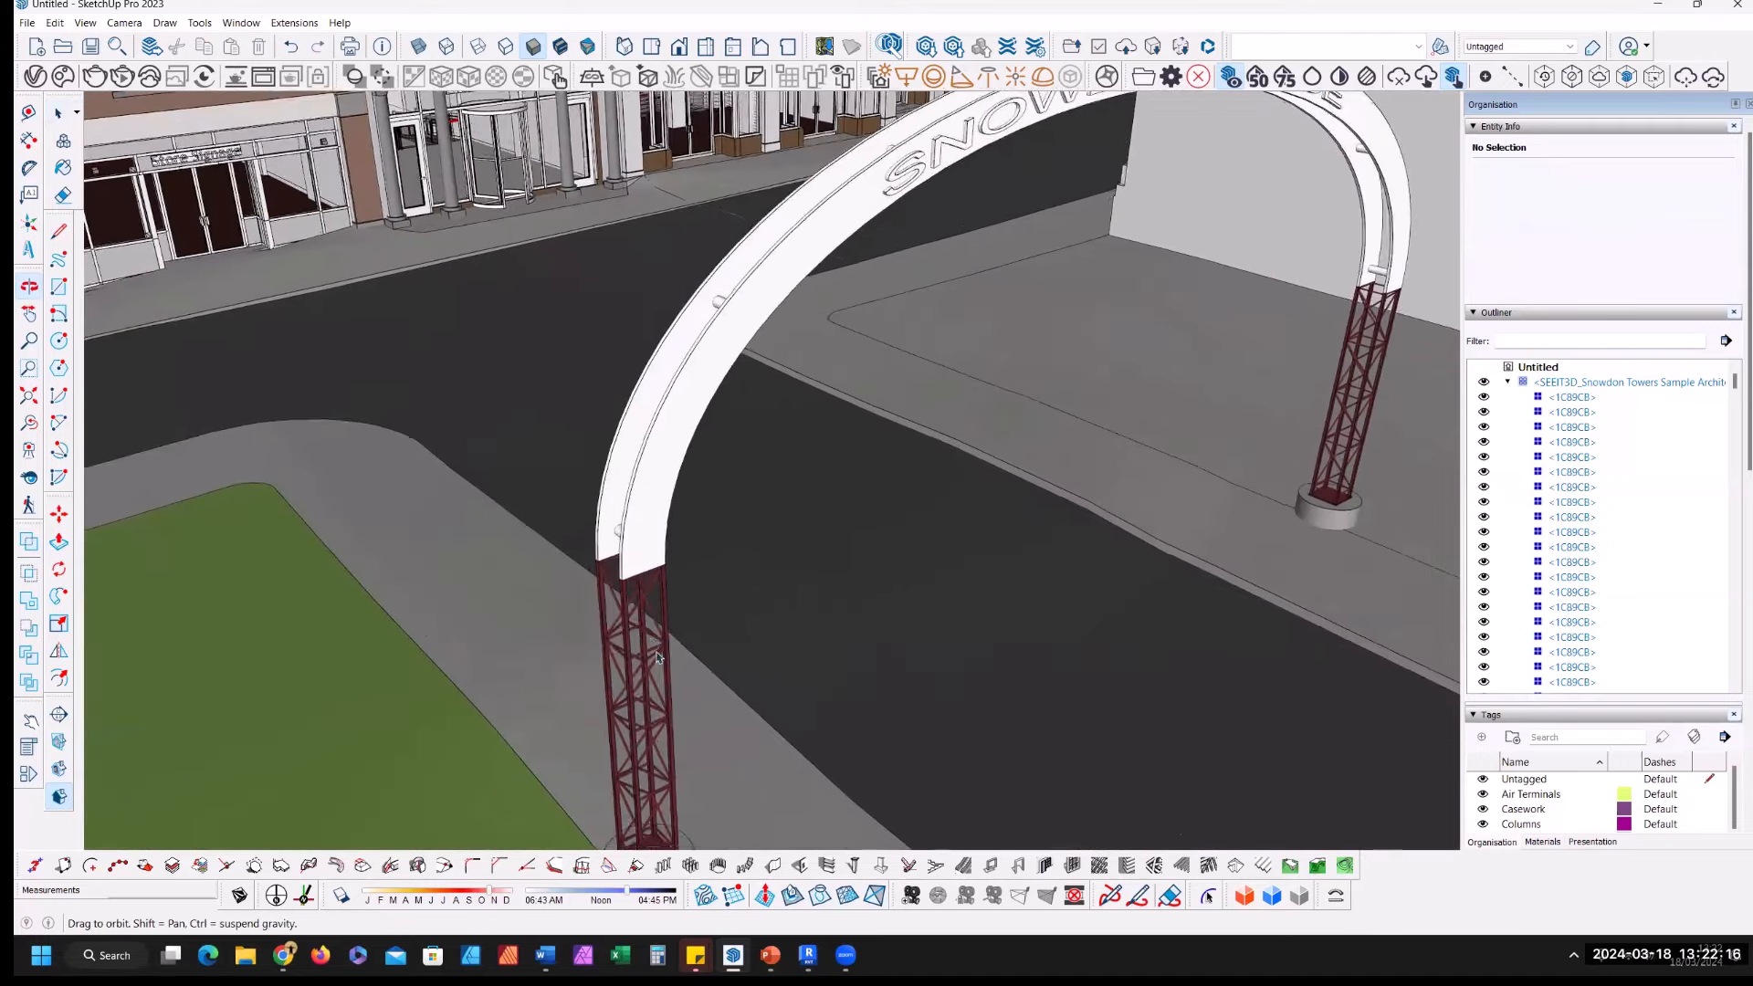
pyautogui.scroll(6, 661, 640)
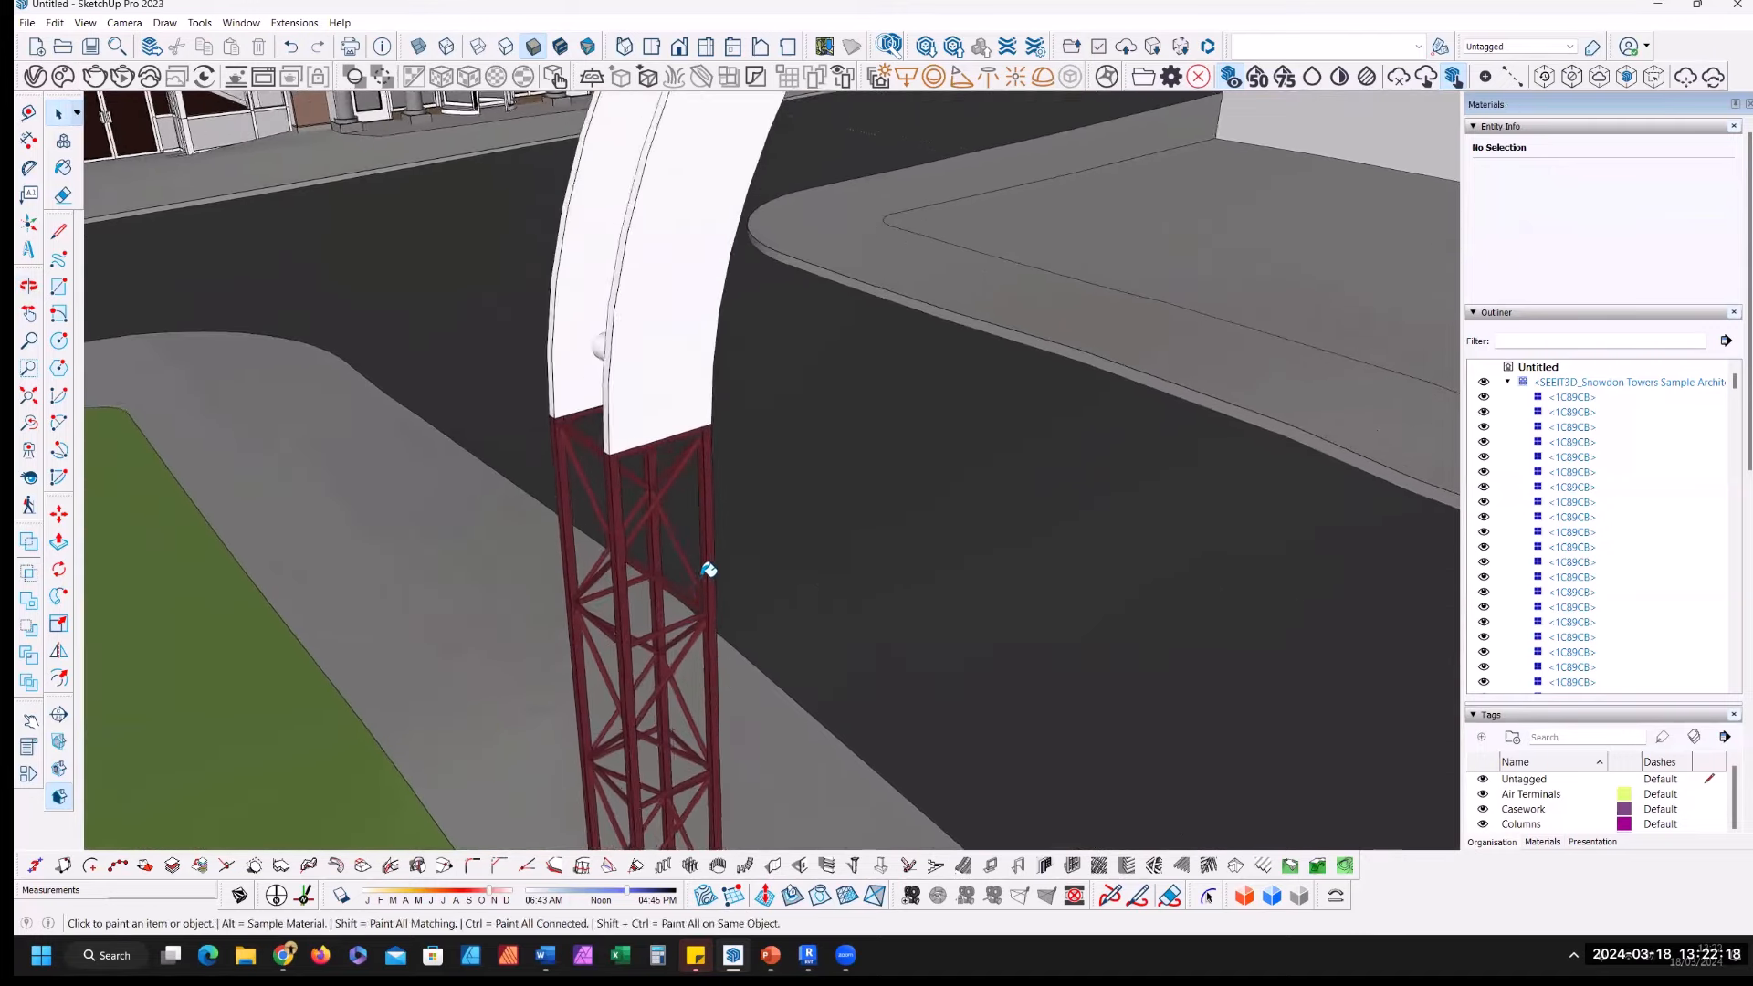
pyautogui.scroll(1, 705, 575)
pyautogui.press('alt')
pyautogui.keyDown('alt'); pyautogui.click(721, 570); pyautogui.keyUp('alt')
pyautogui.click(687, 388)
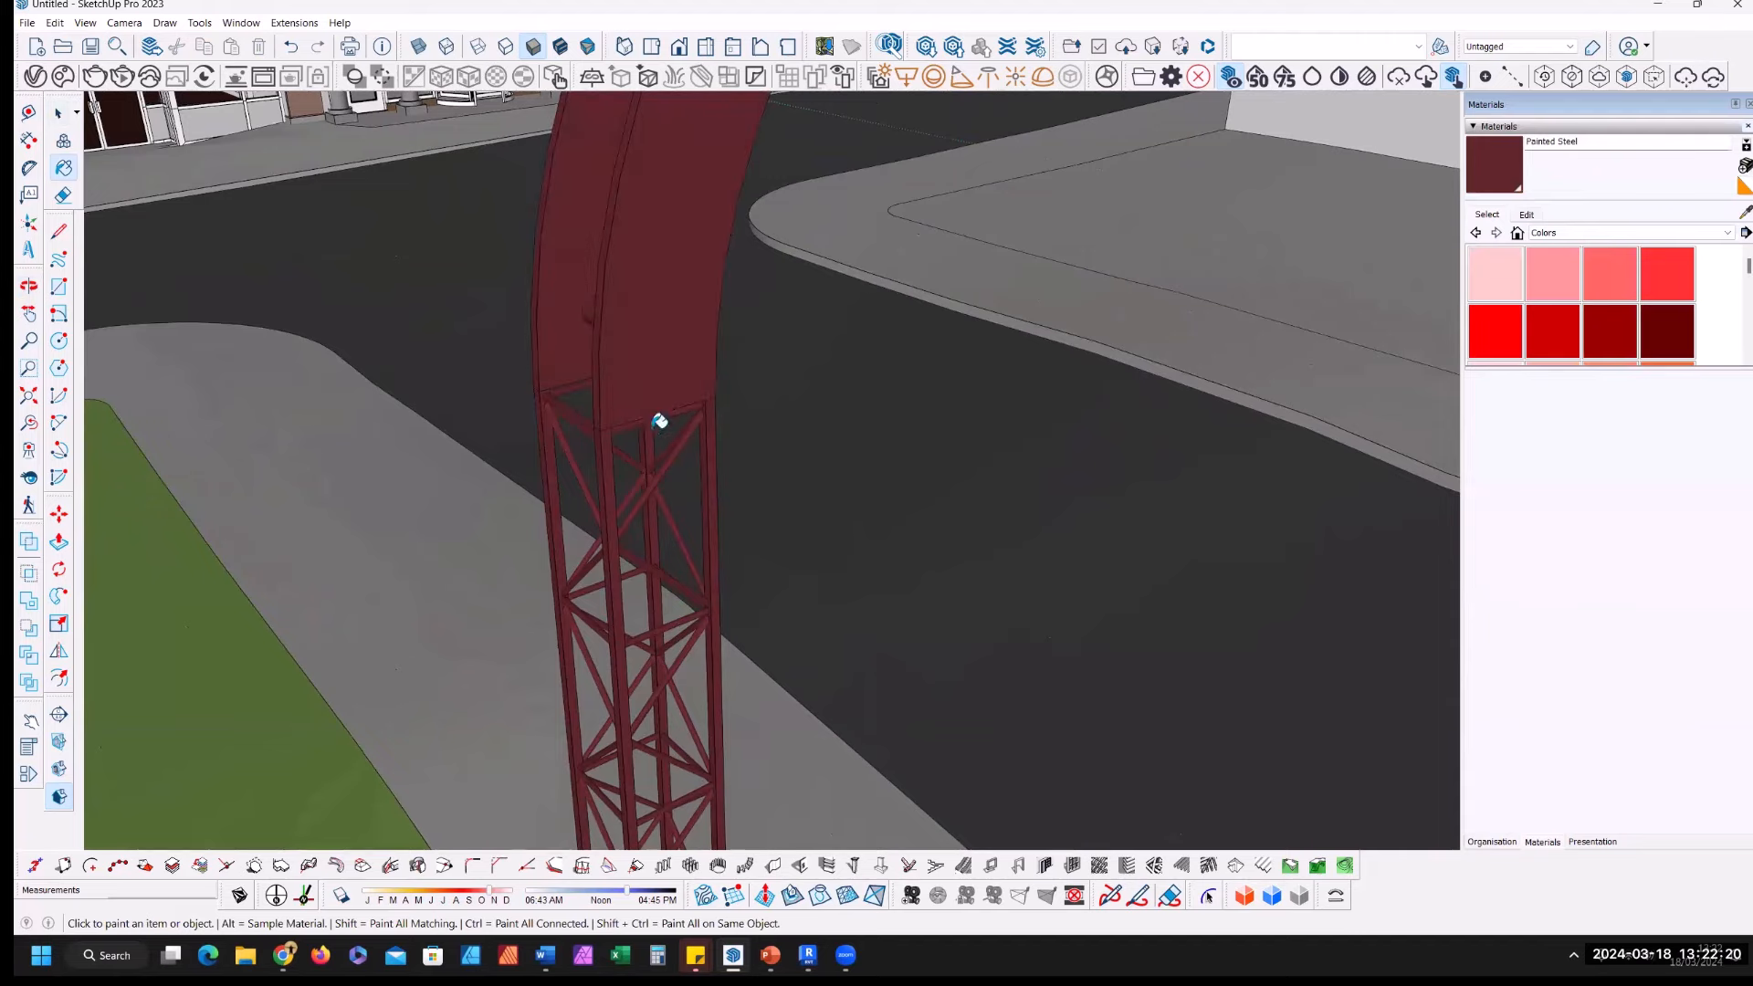
# Step: Open the elliptical arch for editing and select its front SNOWDON PLACE lettering
pyautogui.scroll(-2, 560, 594)
pyautogui.moveTo(845, 252)
pyautogui.mouseDown(button='middle')
pyautogui.moveTo(693, 396)
pyautogui.moveTo(704, 497)
pyautogui.moveTo(677, 634)
pyautogui.mouseUp(button='middle')
pyautogui.scroll(3, 795, 654)
pyautogui.press('space')
pyautogui.moveTo(795, 654)
pyautogui.keyDown('shift'); pyautogui.mouseDown(button='middle')
pyautogui.moveTo(888, 490)
pyautogui.moveTo(877, 466)
pyautogui.moveTo(844, 478)
pyautogui.mouseUp(button='middle'); pyautogui.keyUp('shift')
pyautogui.click(844, 477)
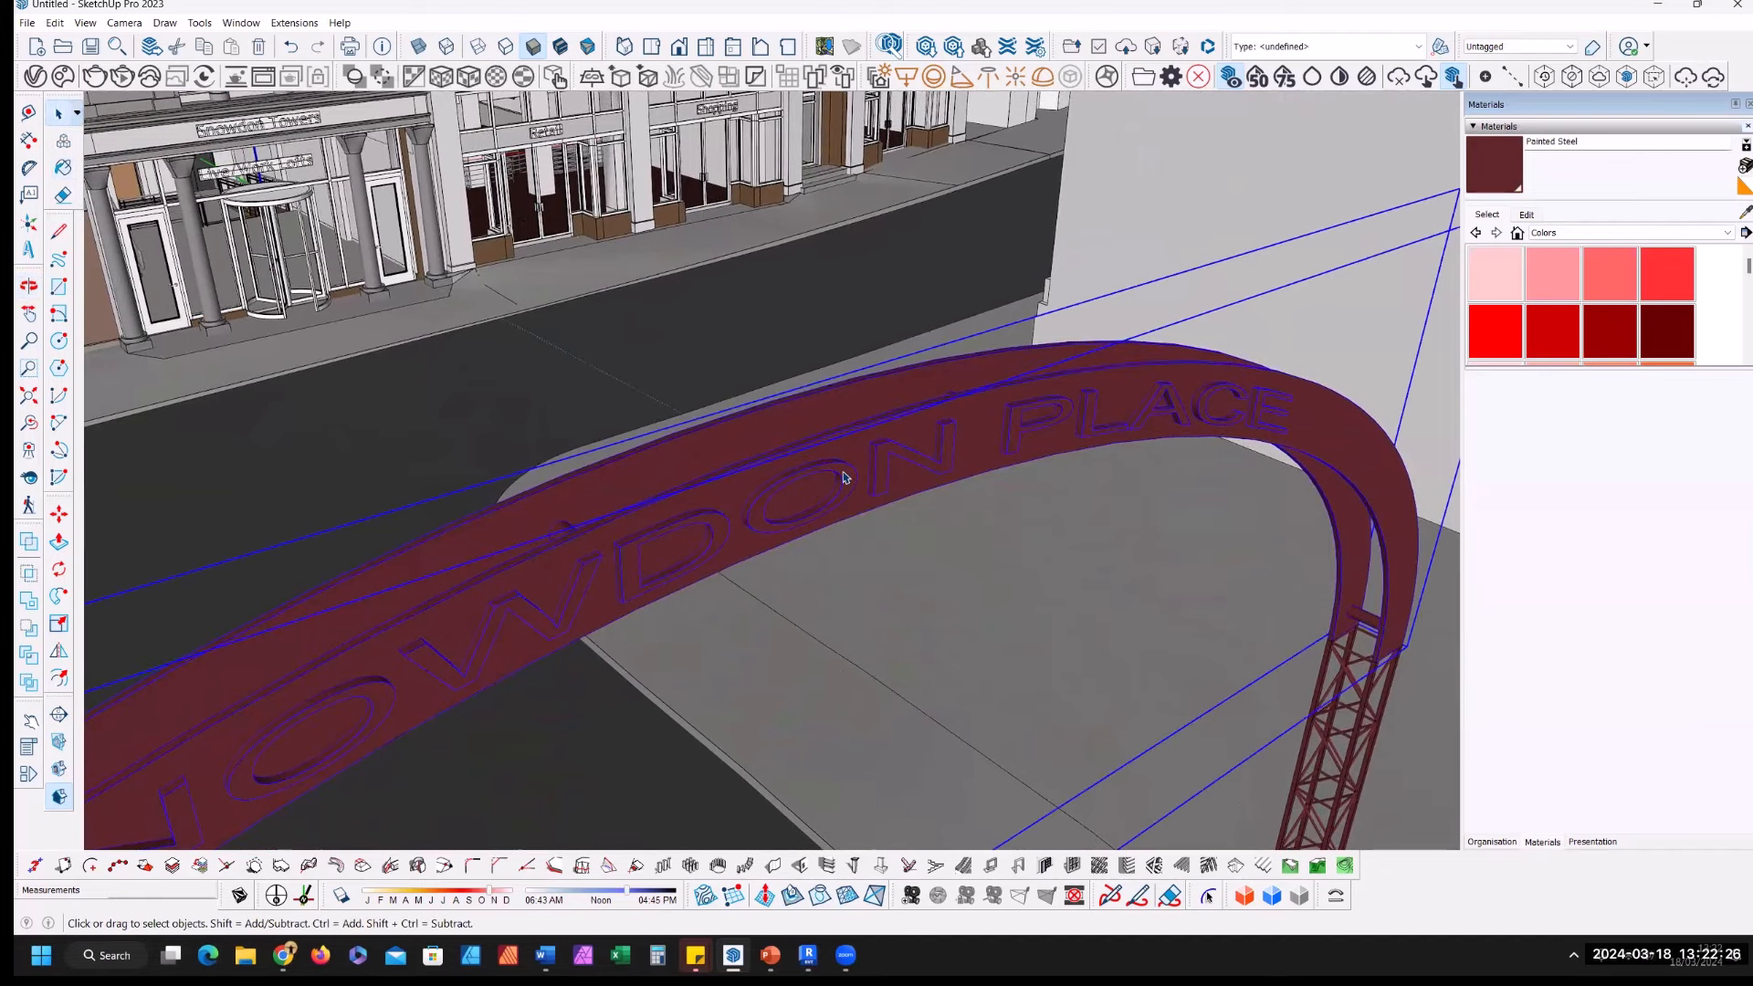
pyautogui.doubleClick(848, 466)
pyautogui.click(855, 470)
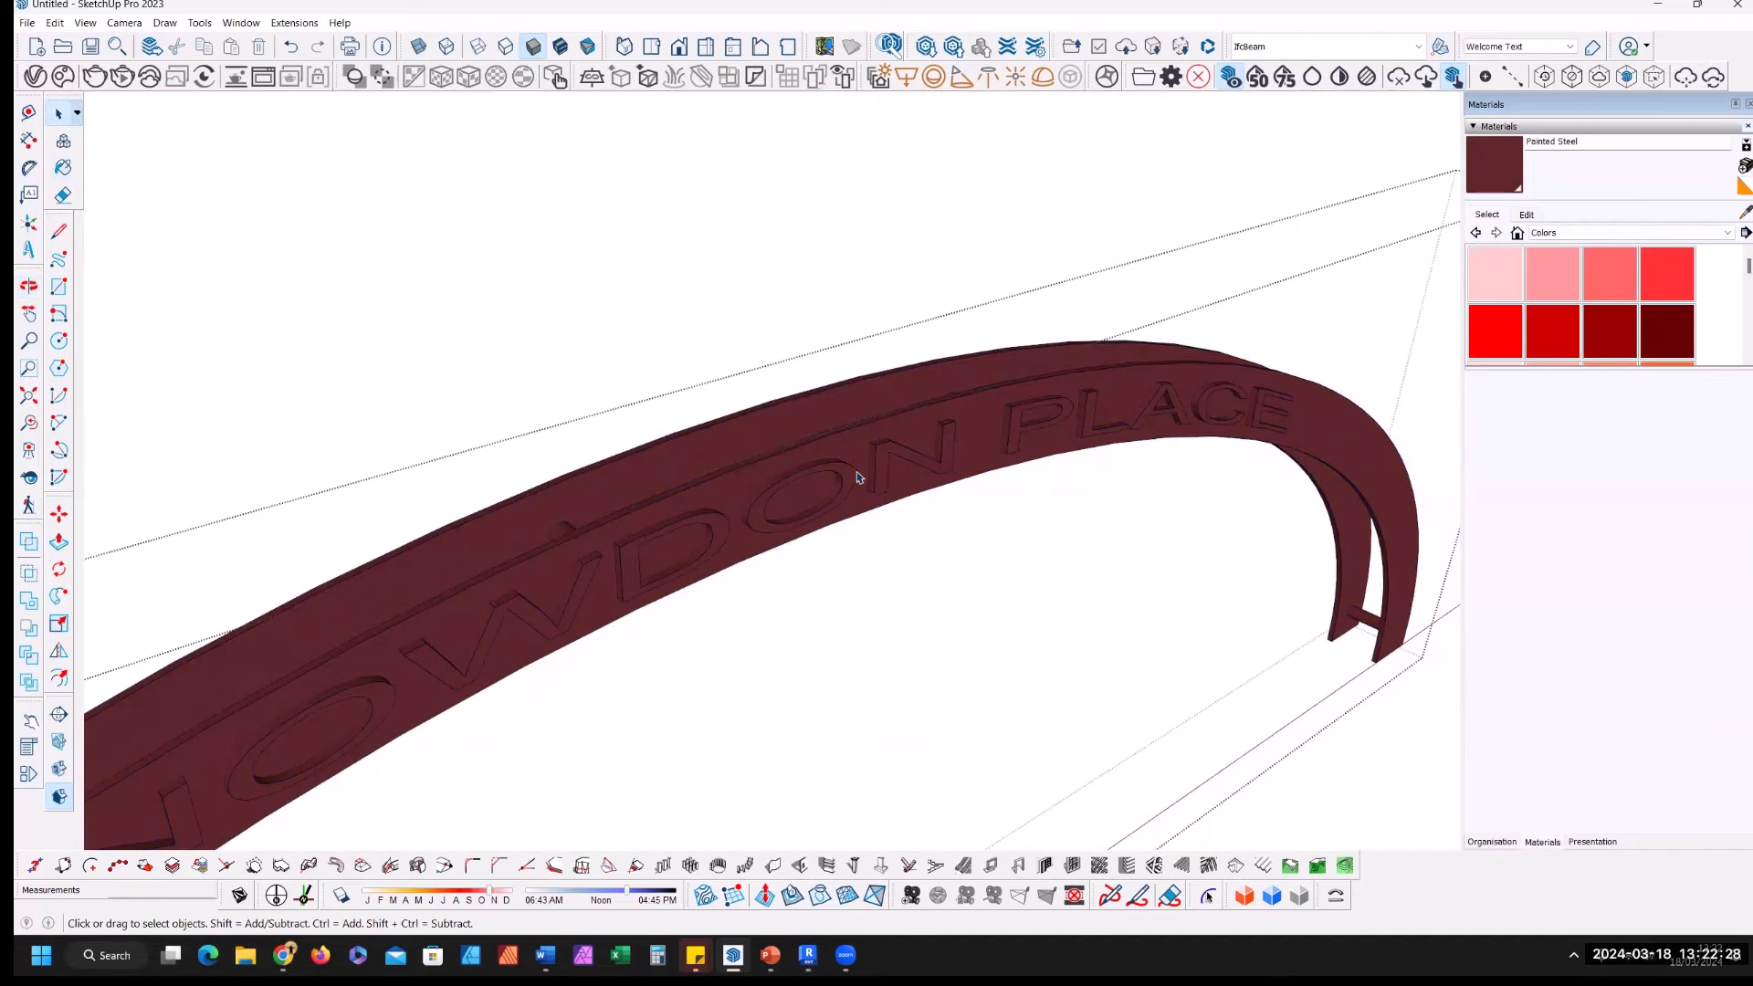
# Step: Paint the SNOWDON PLACE lettering on both sides of the arch with Color 003 from the Colors library and close the arch
pyautogui.moveTo(1740, 271); pyautogui.dragTo(1739, 283)
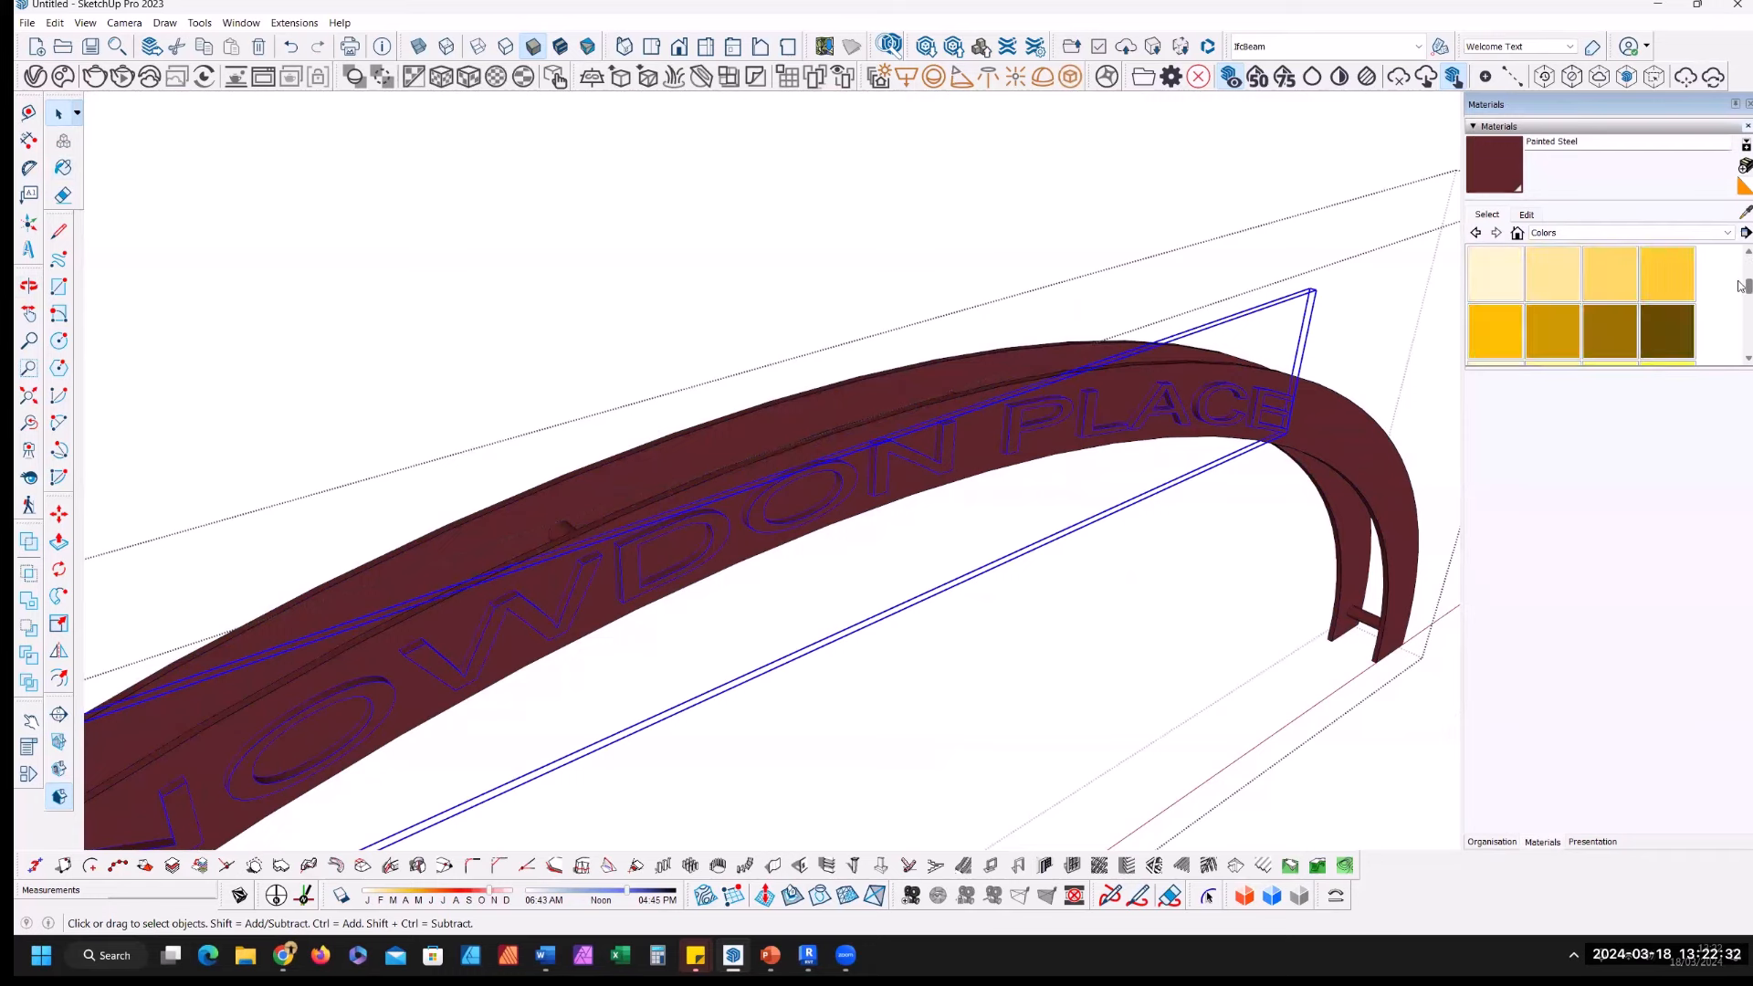
pyautogui.click(1610, 332)
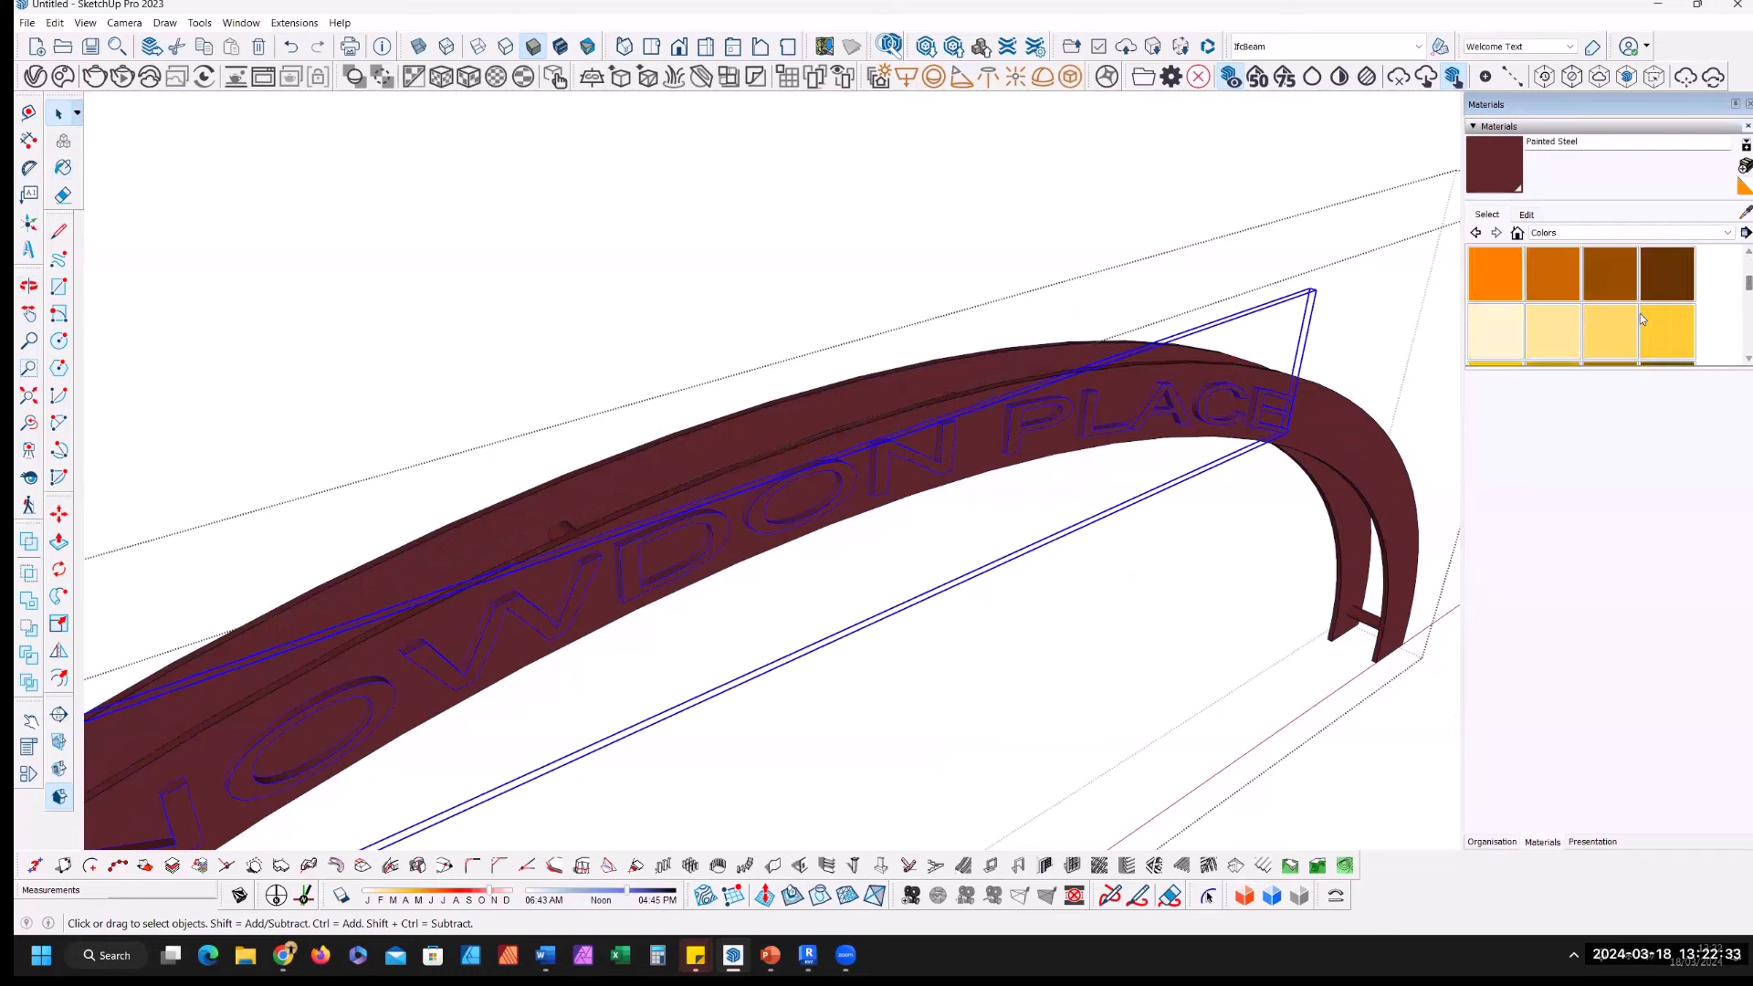
pyautogui.click(1179, 395)
pyautogui.moveTo(1179, 395)
pyautogui.mouseDown(button='middle')
pyautogui.moveTo(1417, 439)
pyautogui.moveTo(627, 579)
pyautogui.moveTo(645, 578)
pyautogui.mouseUp(button='middle')
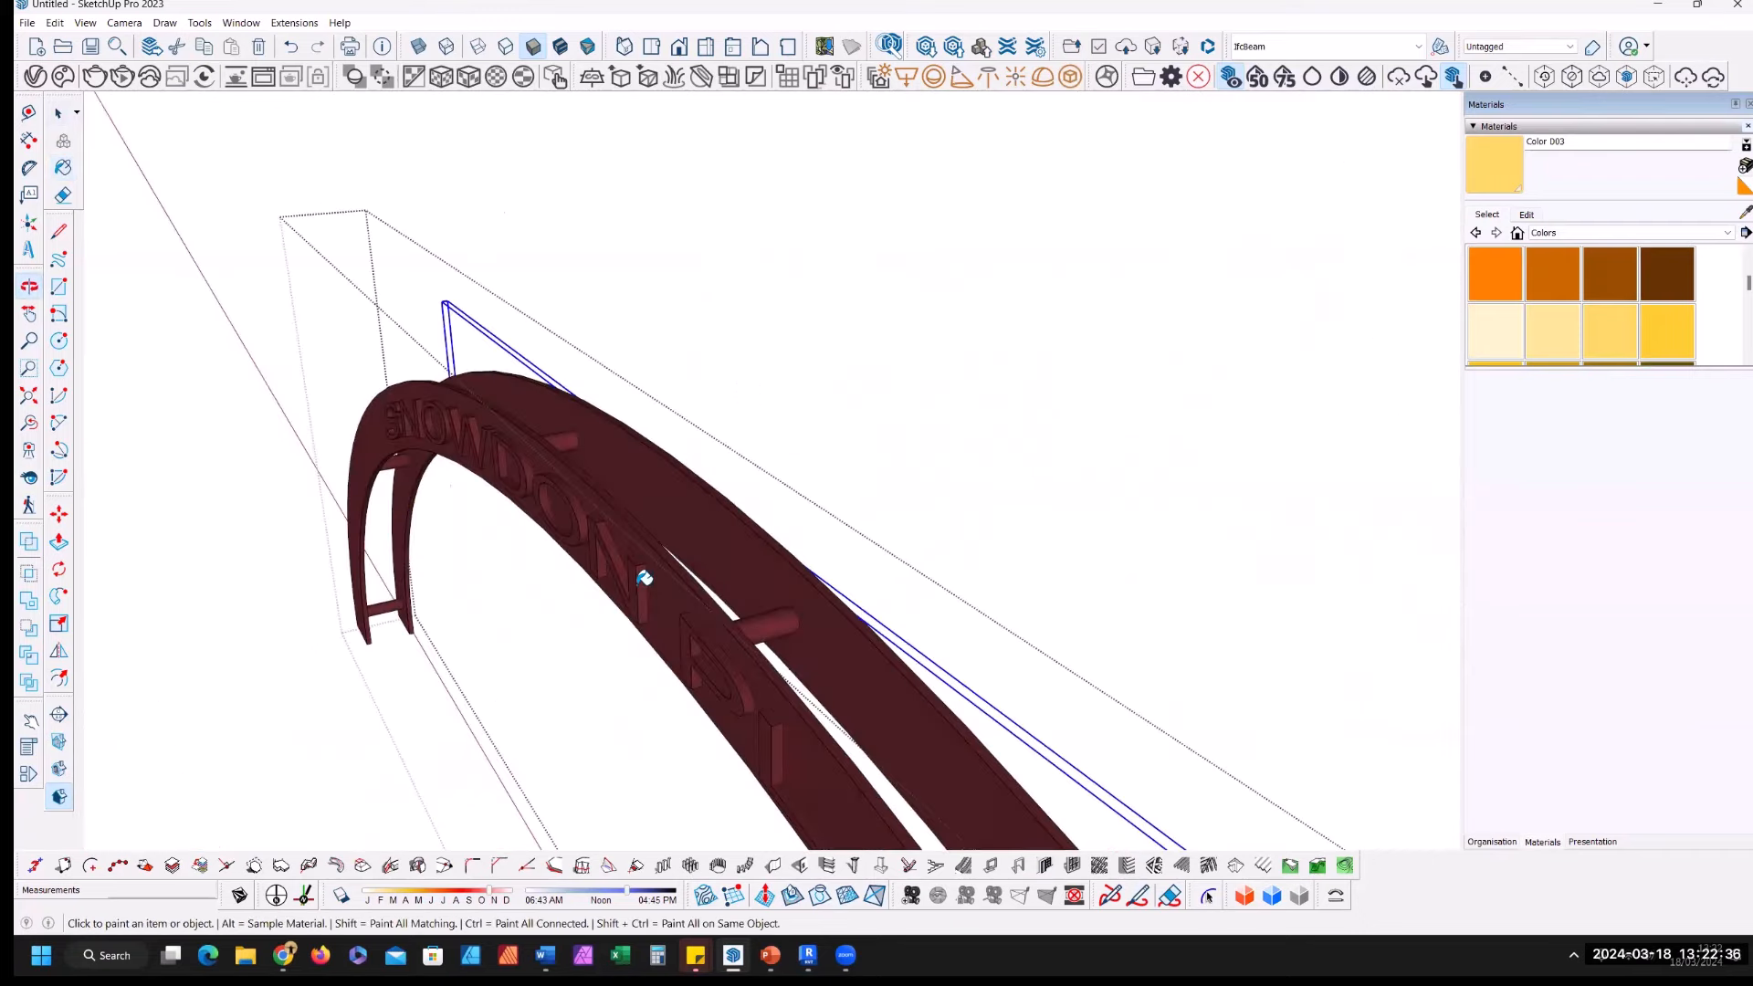
pyautogui.click(645, 578)
pyautogui.moveTo(666, 375)
pyautogui.mouseDown(button='middle')
pyautogui.moveTo(731, 573)
pyautogui.moveTo(462, 579)
pyautogui.moveTo(509, 509)
pyautogui.moveTo(635, 467)
pyautogui.moveTo(564, 305)
pyautogui.moveTo(649, 266)
pyautogui.mouseUp(button='middle')
pyautogui.press('space')
pyautogui.scroll(-2, 655, 270)
pyautogui.click(665, 274)
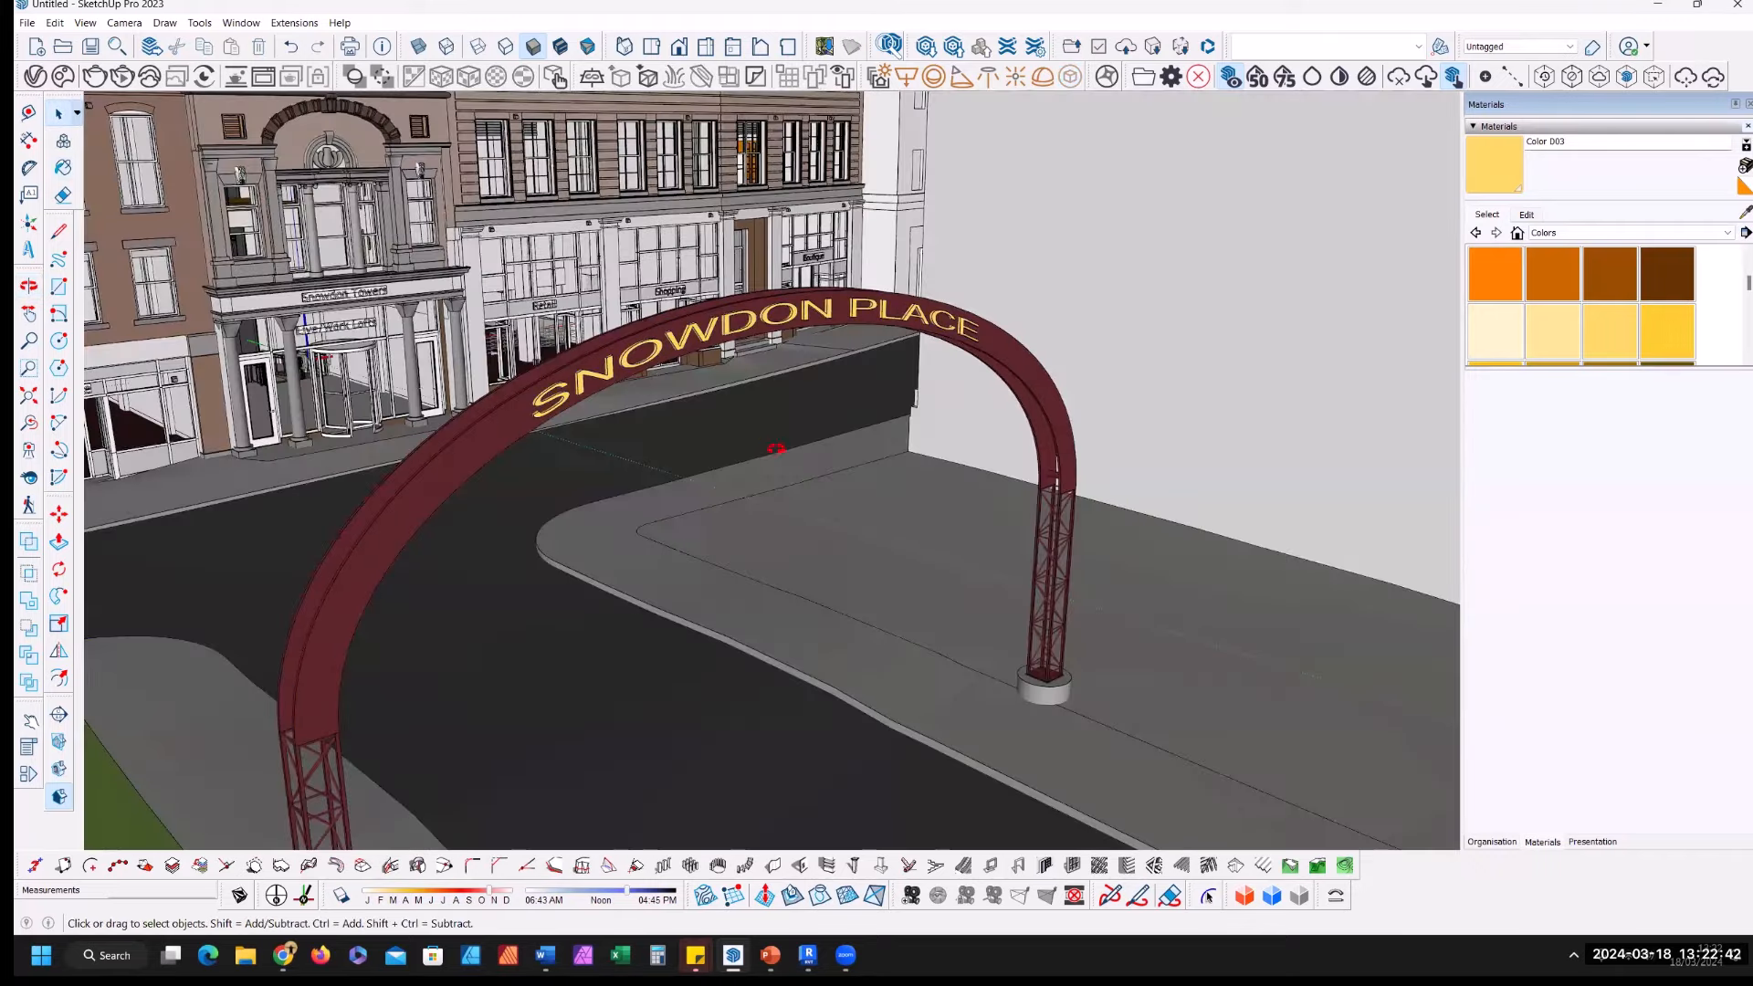
# Step: Cut the painted SNOWDON PLACE arch from above the lattice towers
pyautogui.moveTo(682, 408); pyautogui.dragTo(466, 141, button='middle')
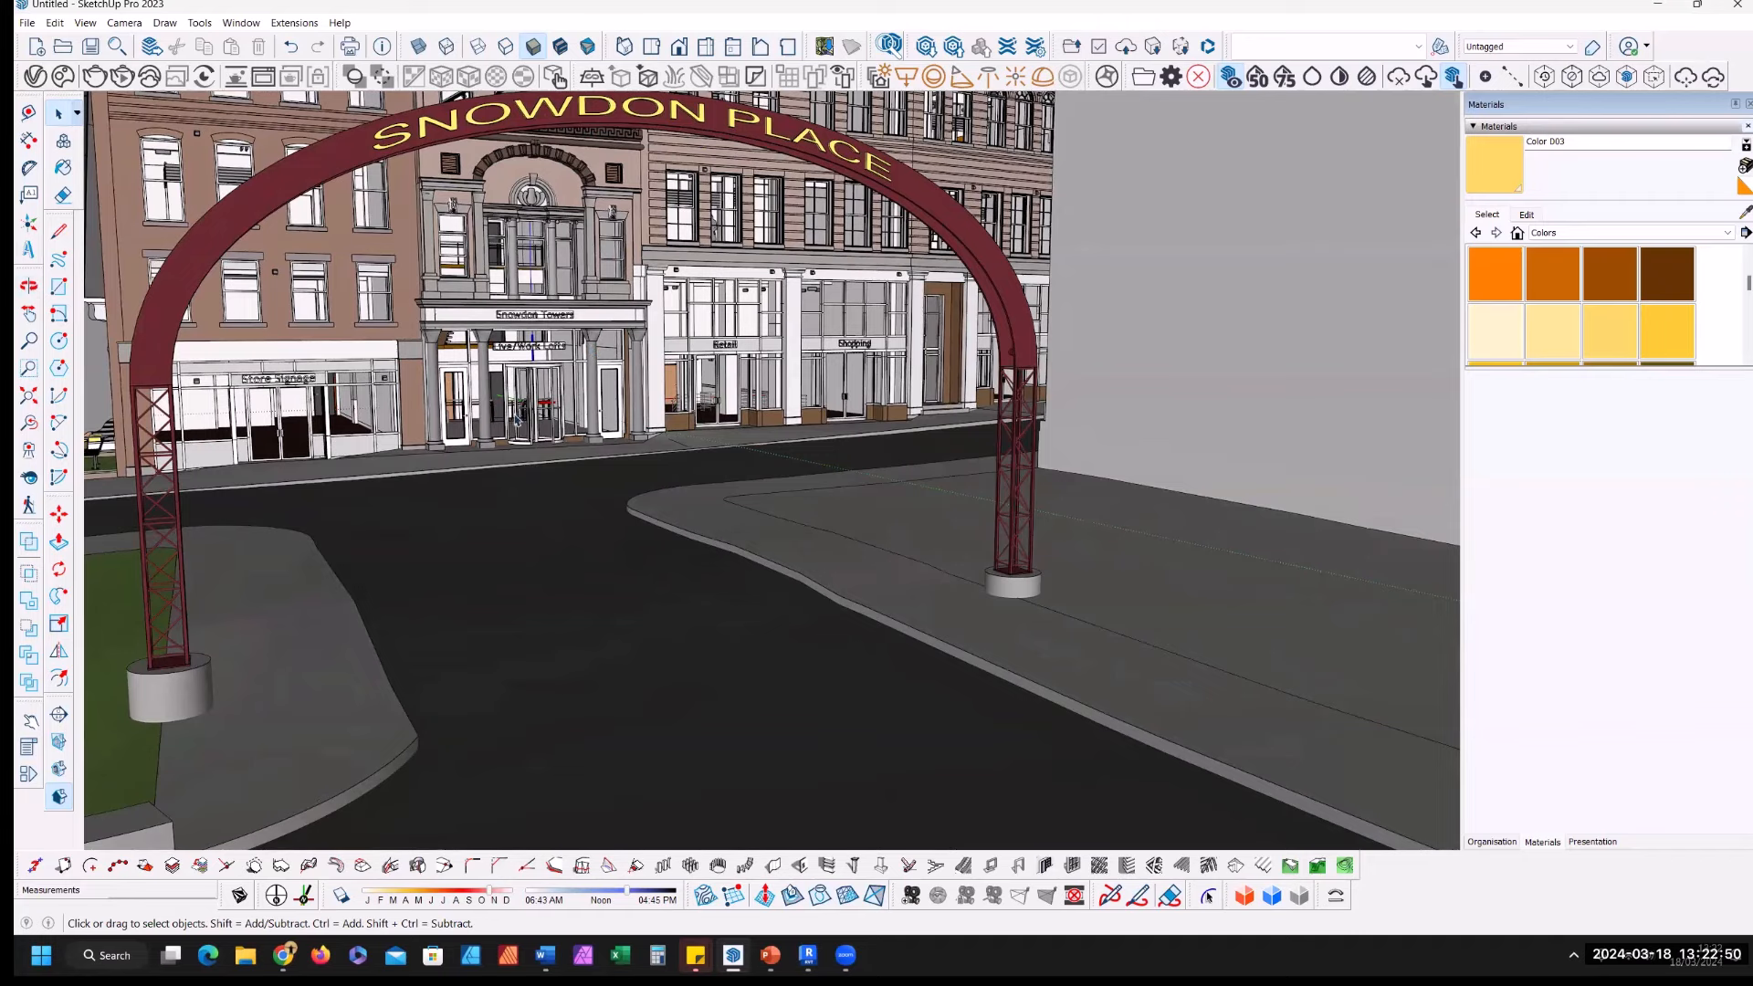
pyautogui.moveTo(589, 450); pyautogui.dragTo(760, 457, button='middle')
pyautogui.scroll(-4, 762, 471)
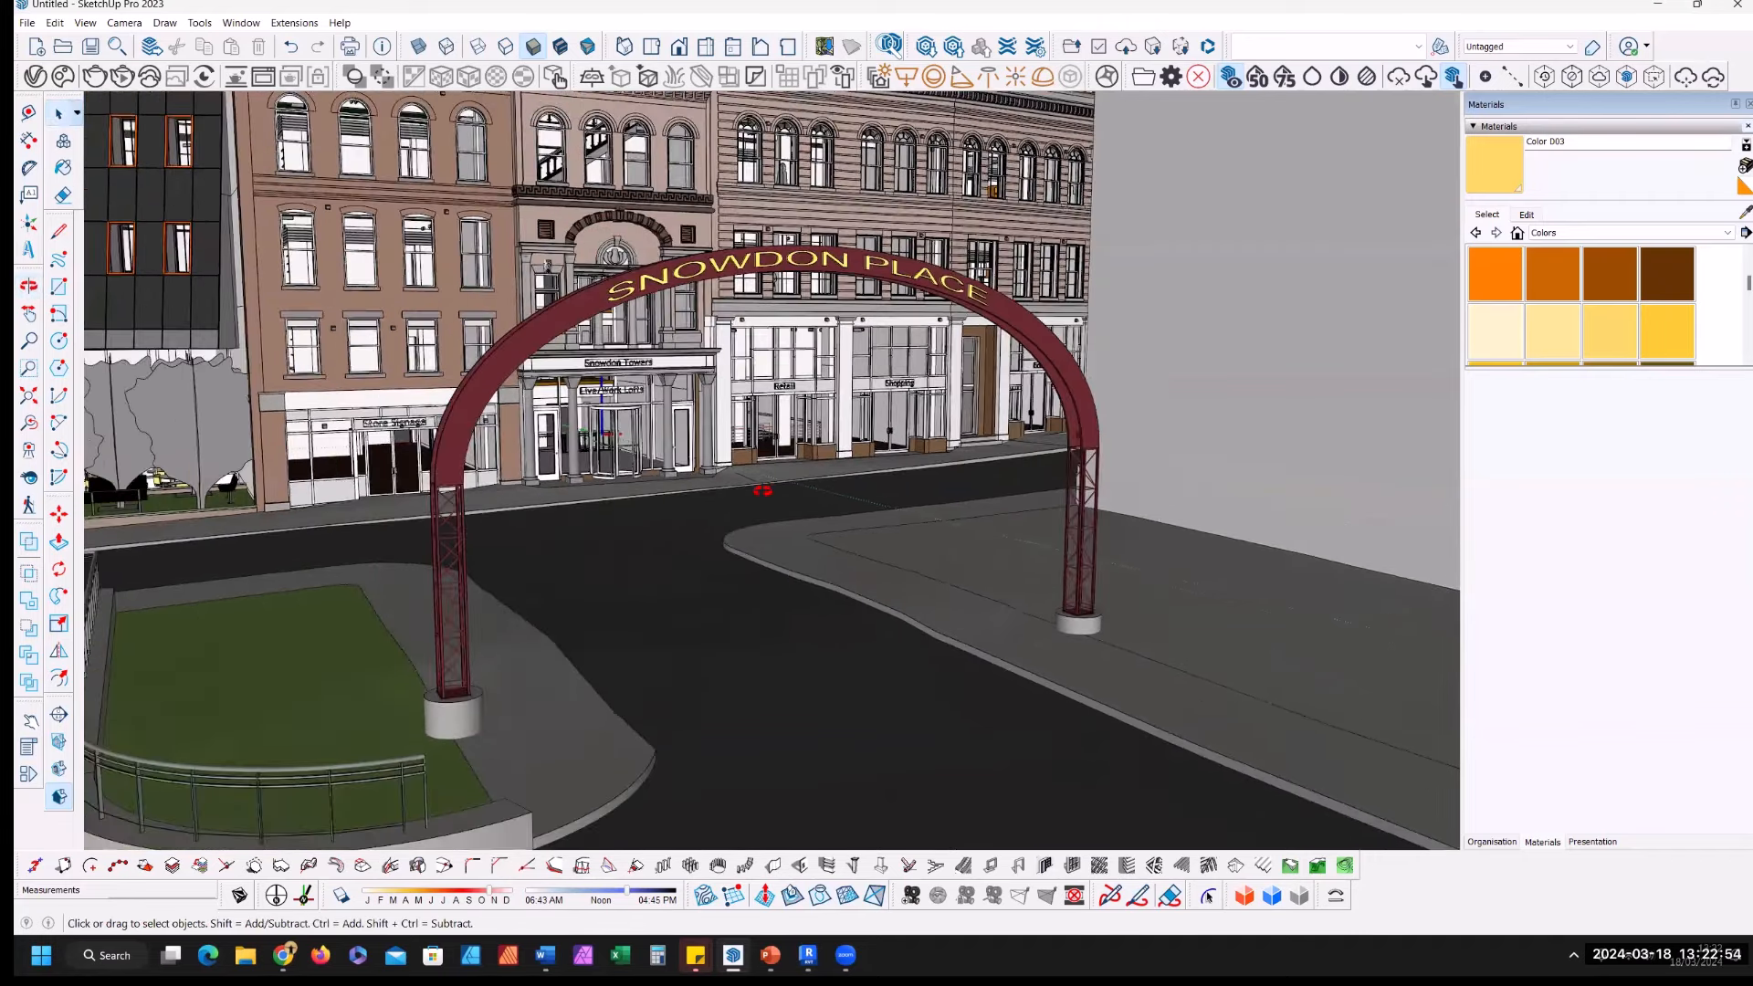
pyautogui.moveTo(605, 464); pyautogui.dragTo(594, 500, button='middle')
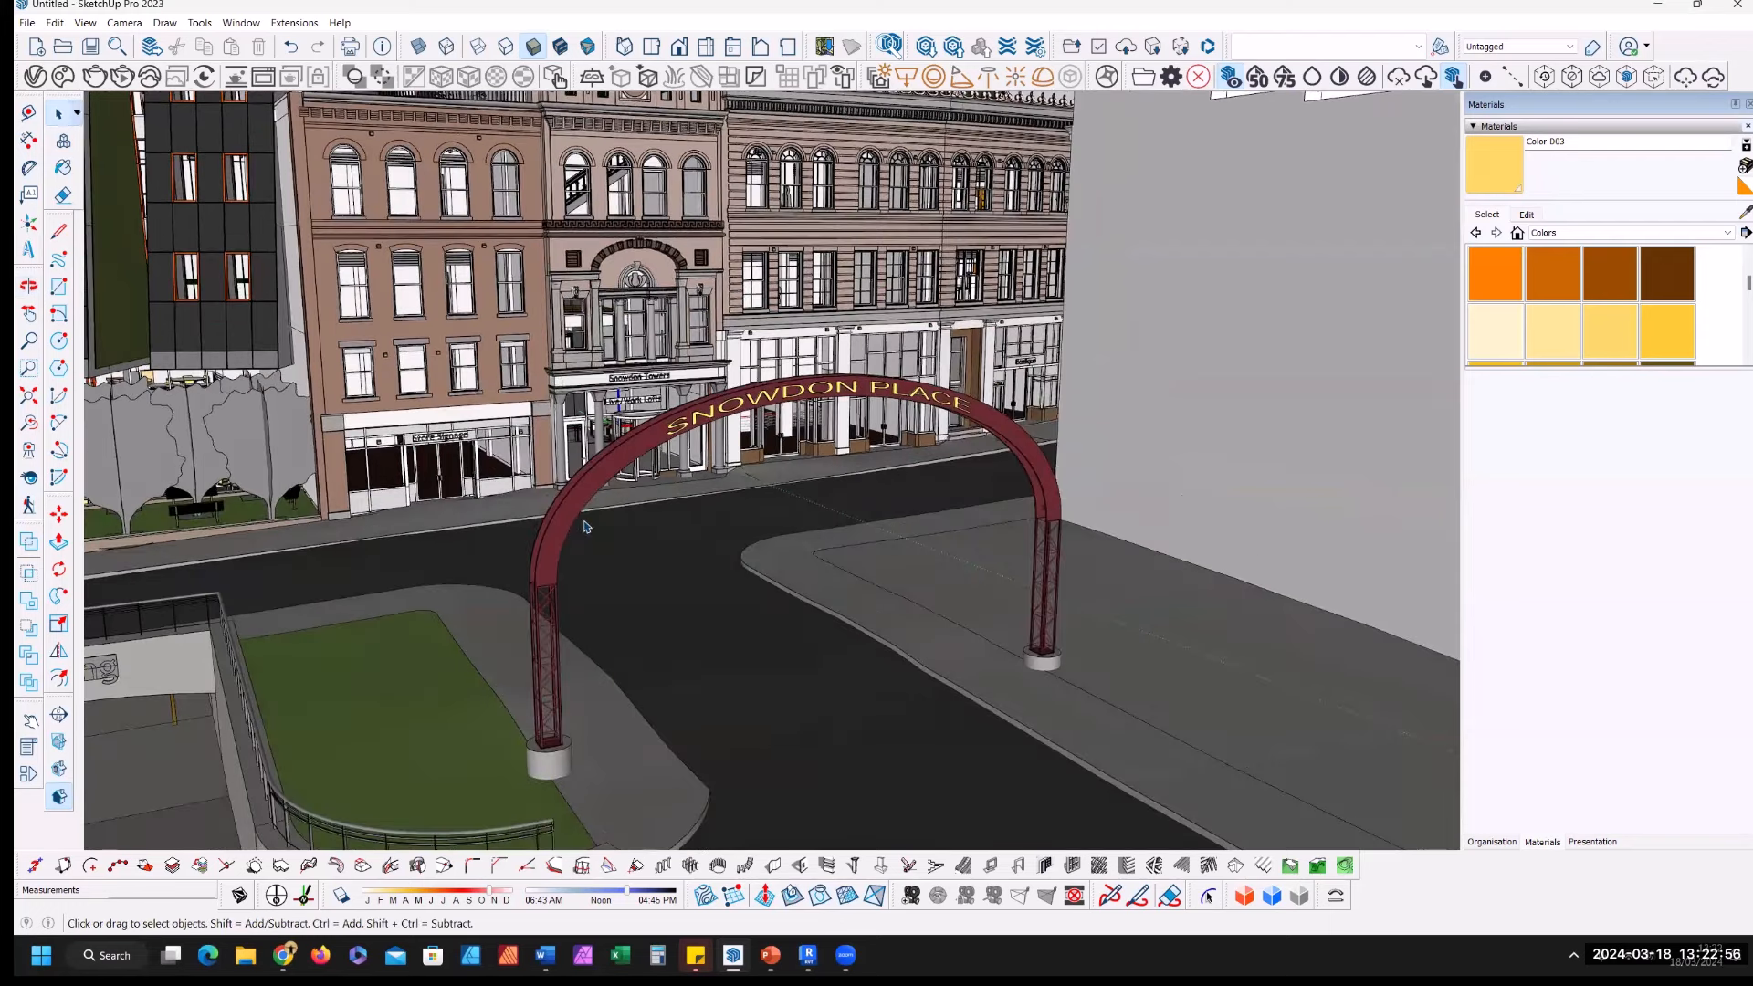
pyautogui.click(595, 486)
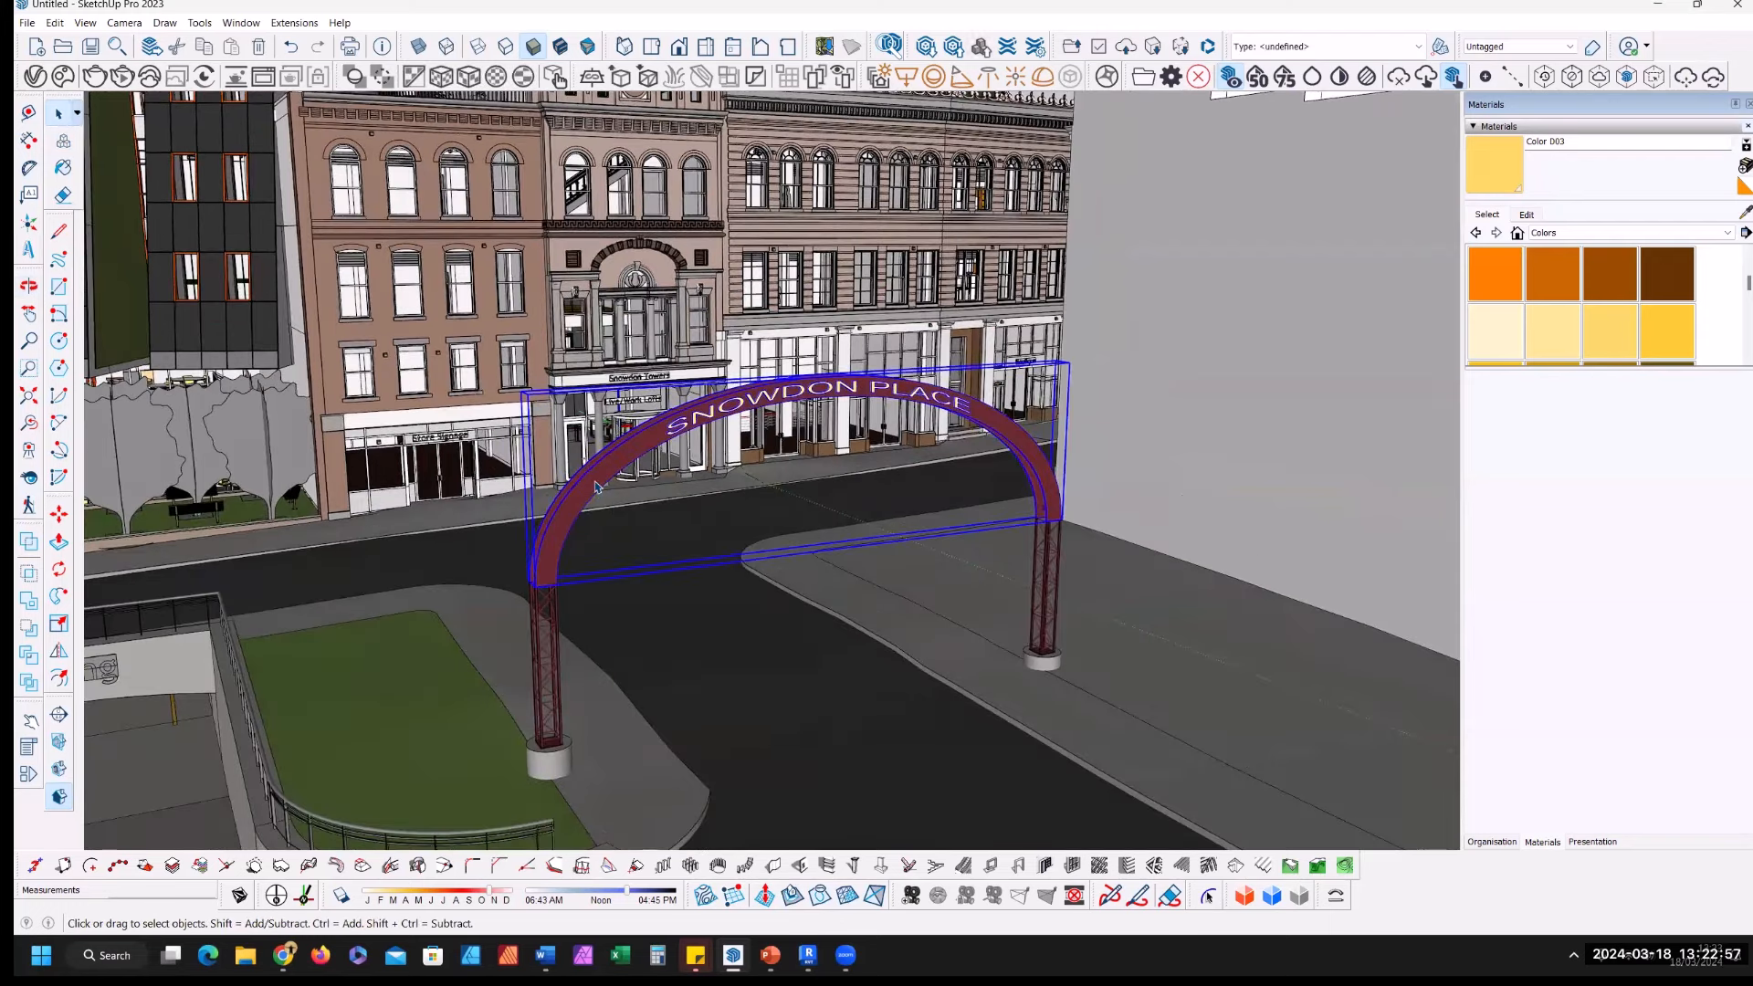
pyautogui.keyDown('shift'); pyautogui.click(548, 627); pyautogui.keyUp('shift')
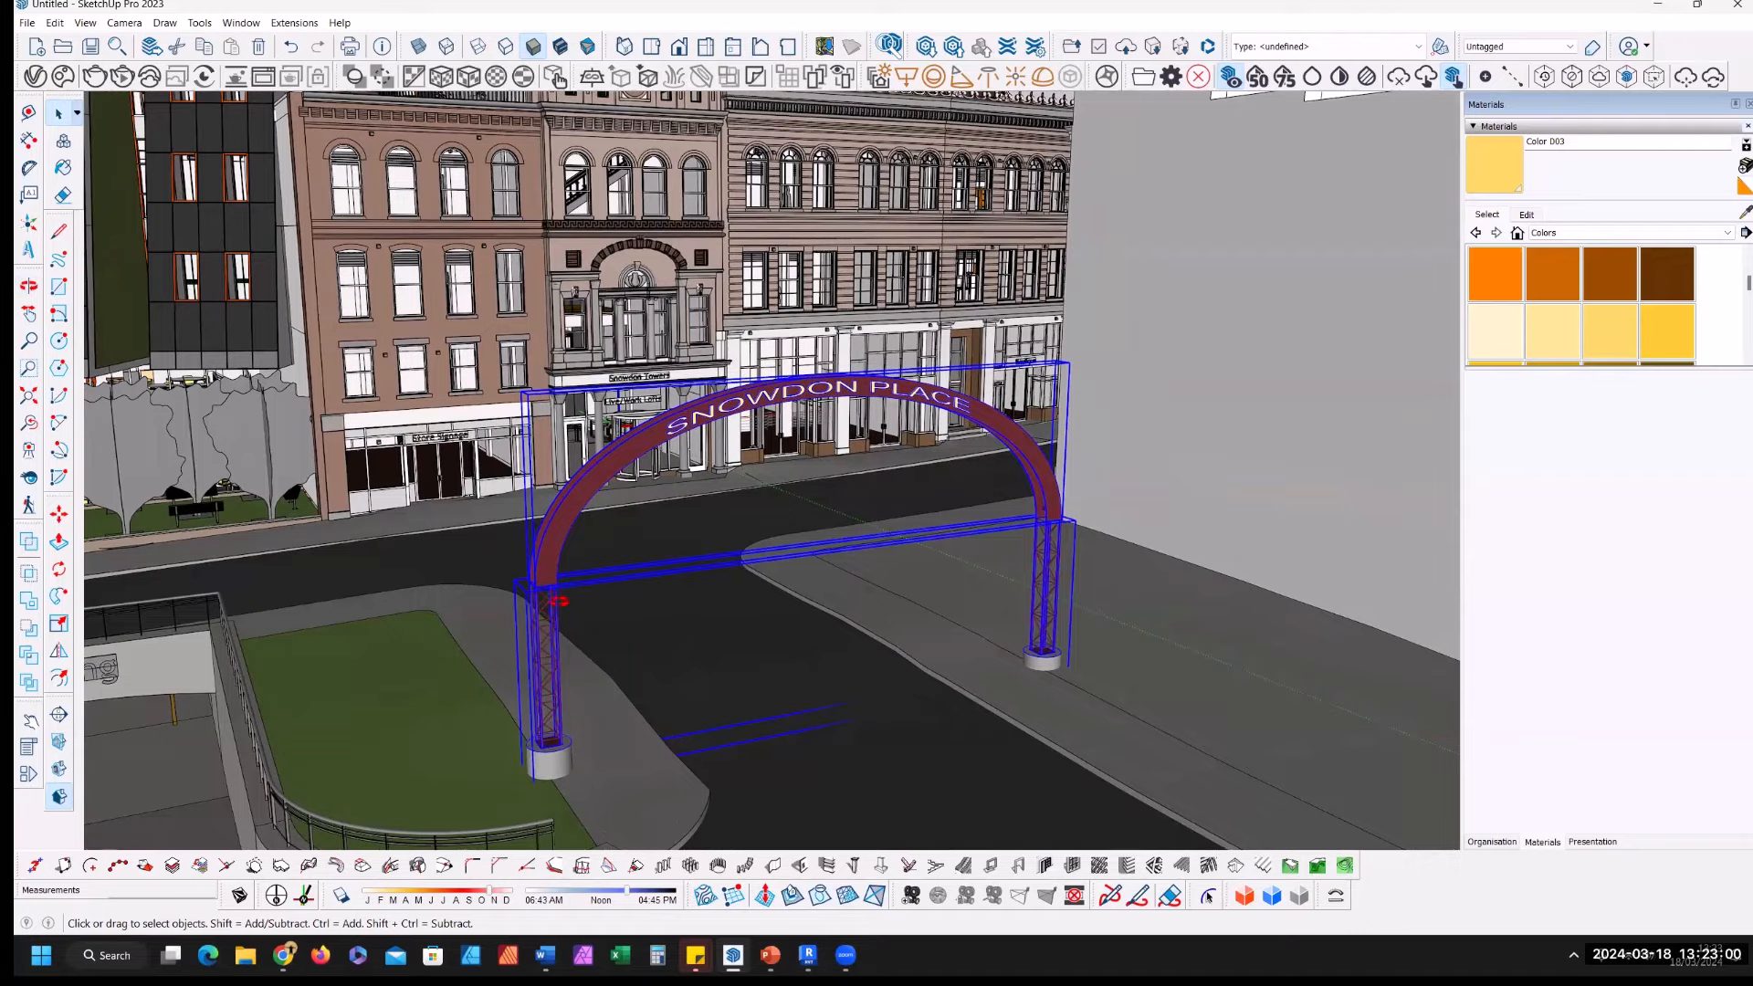
pyautogui.moveTo(554, 599); pyautogui.dragTo(548, 576, button='middle')
pyautogui.scroll(3, 548, 575)
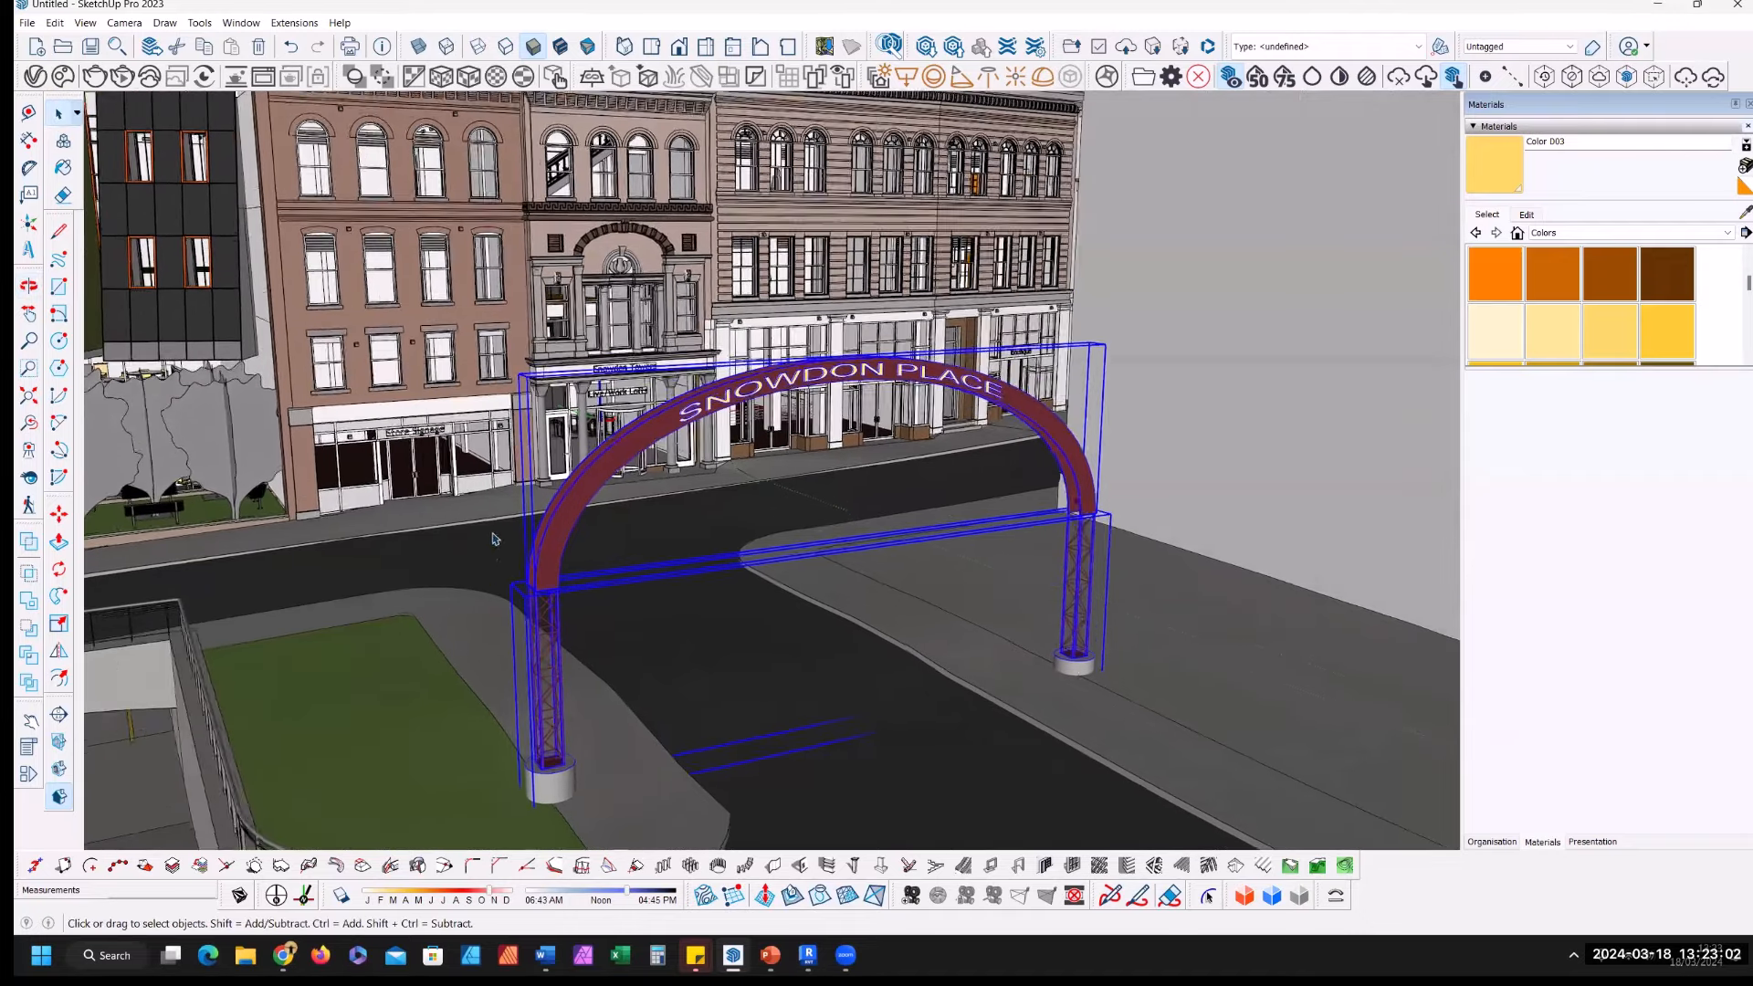
pyautogui.click(200, 48)
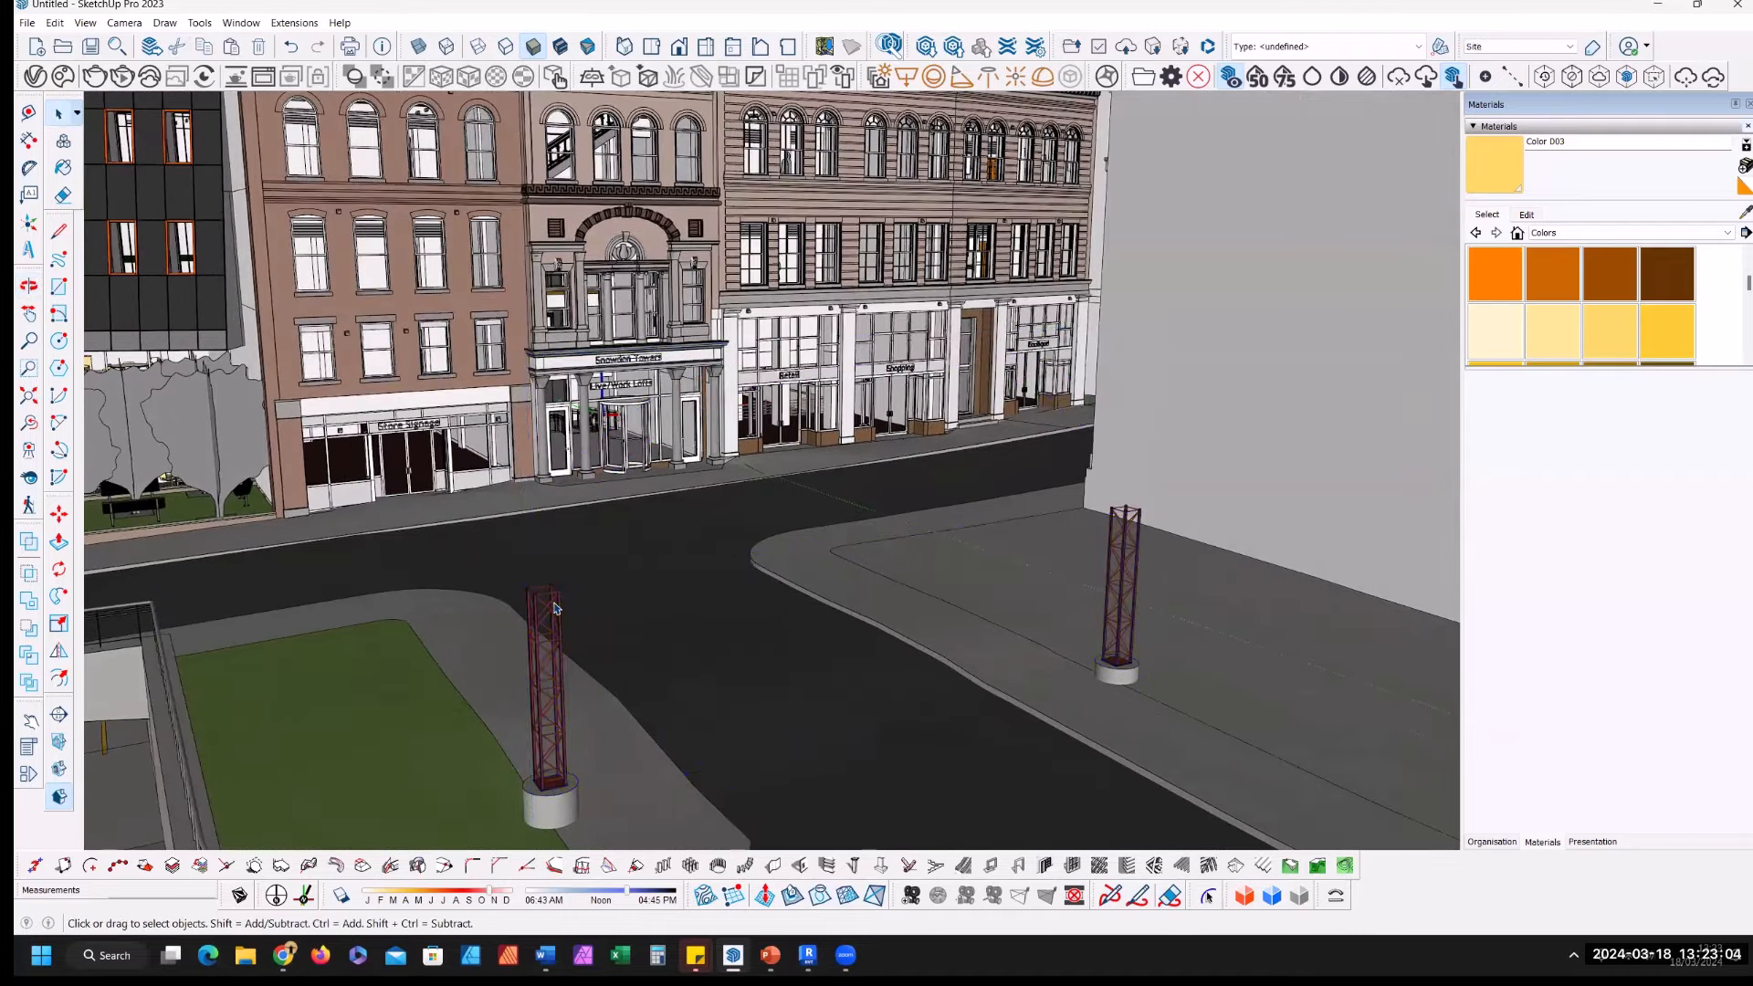
# Step: Paste the cut SNOWDON PLACE arch in place inside the lattice towers' component and close the component
pyautogui.doubleClick(555, 607)
pyautogui.click(56, 23)
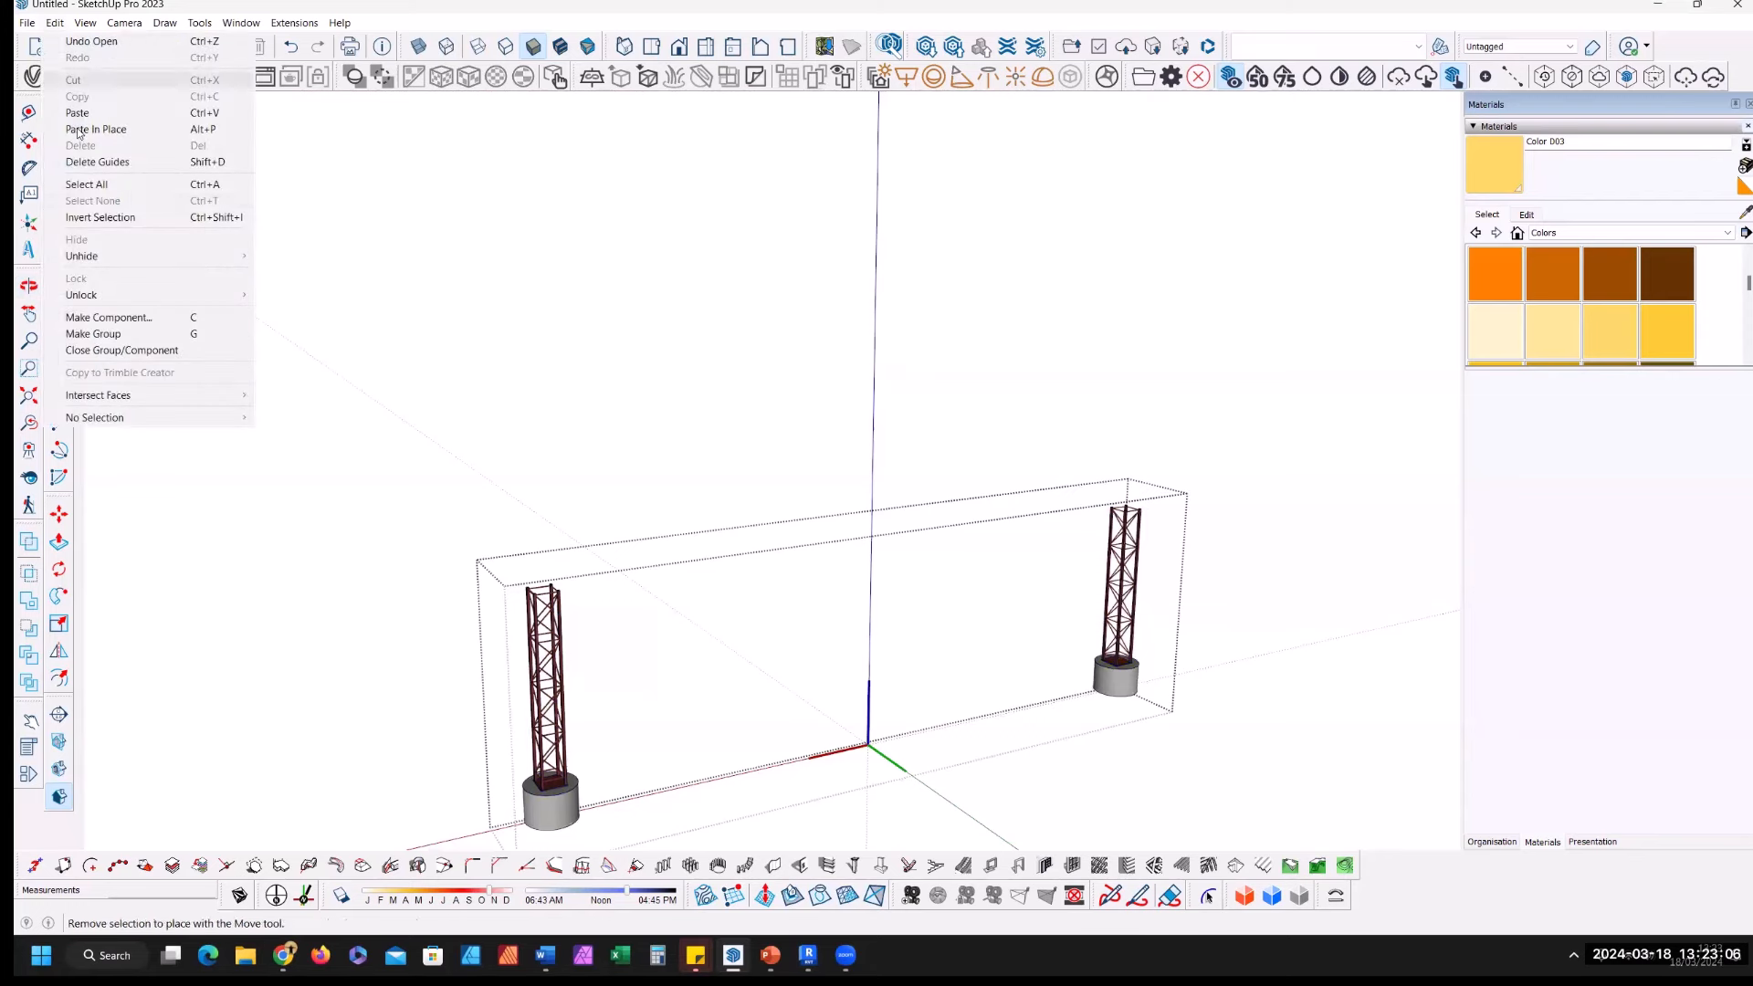
pyautogui.click(128, 139)
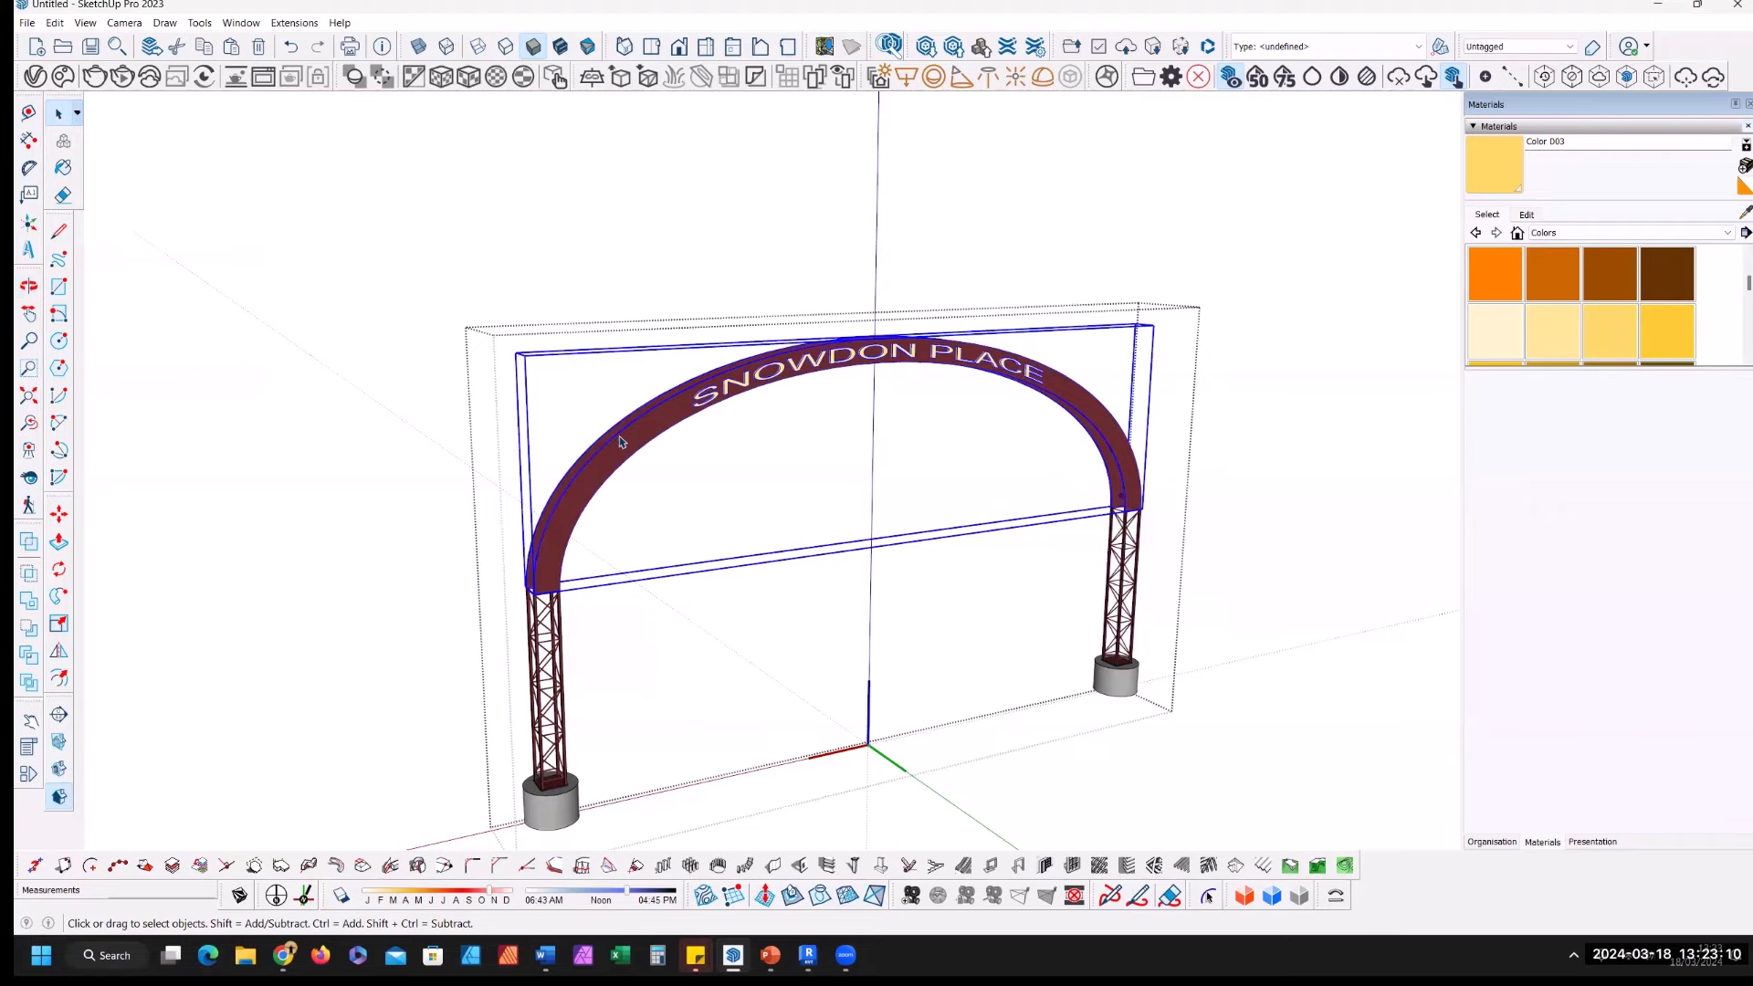
pyautogui.press('Escape')
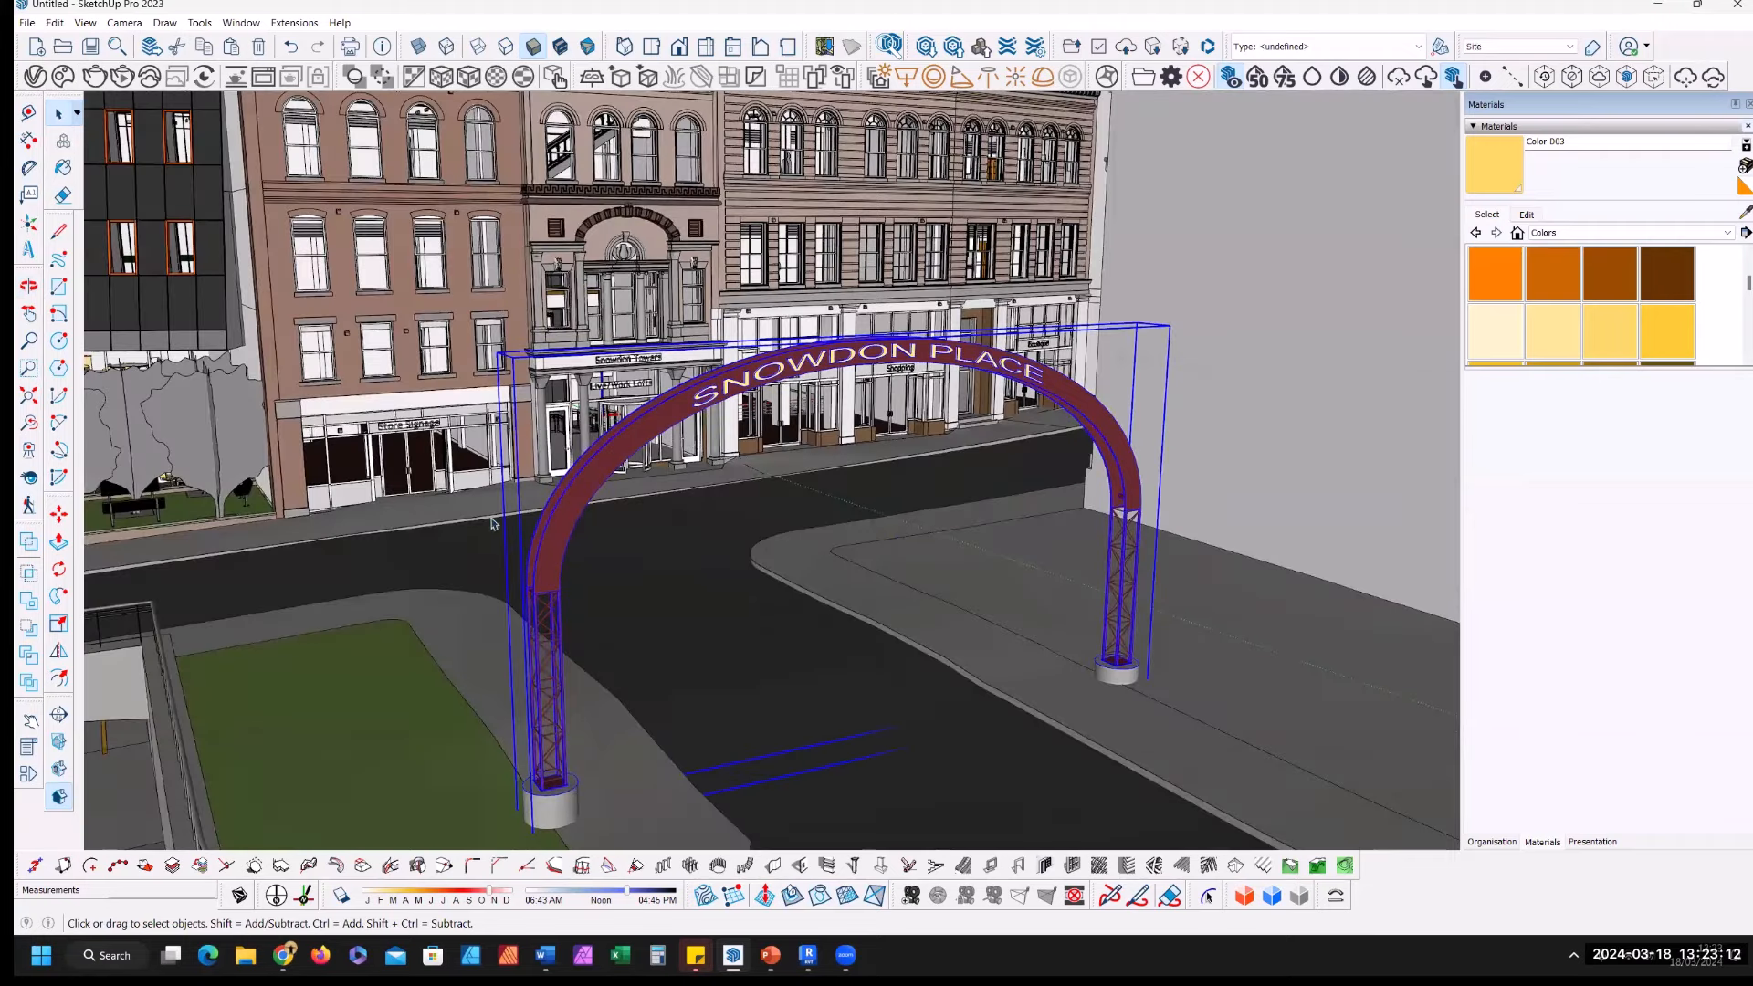
# Step: Export only the selected welcome arch as the IFC4 file Untitled.ifc in the Snowdon folder
pyautogui.click(27, 22)
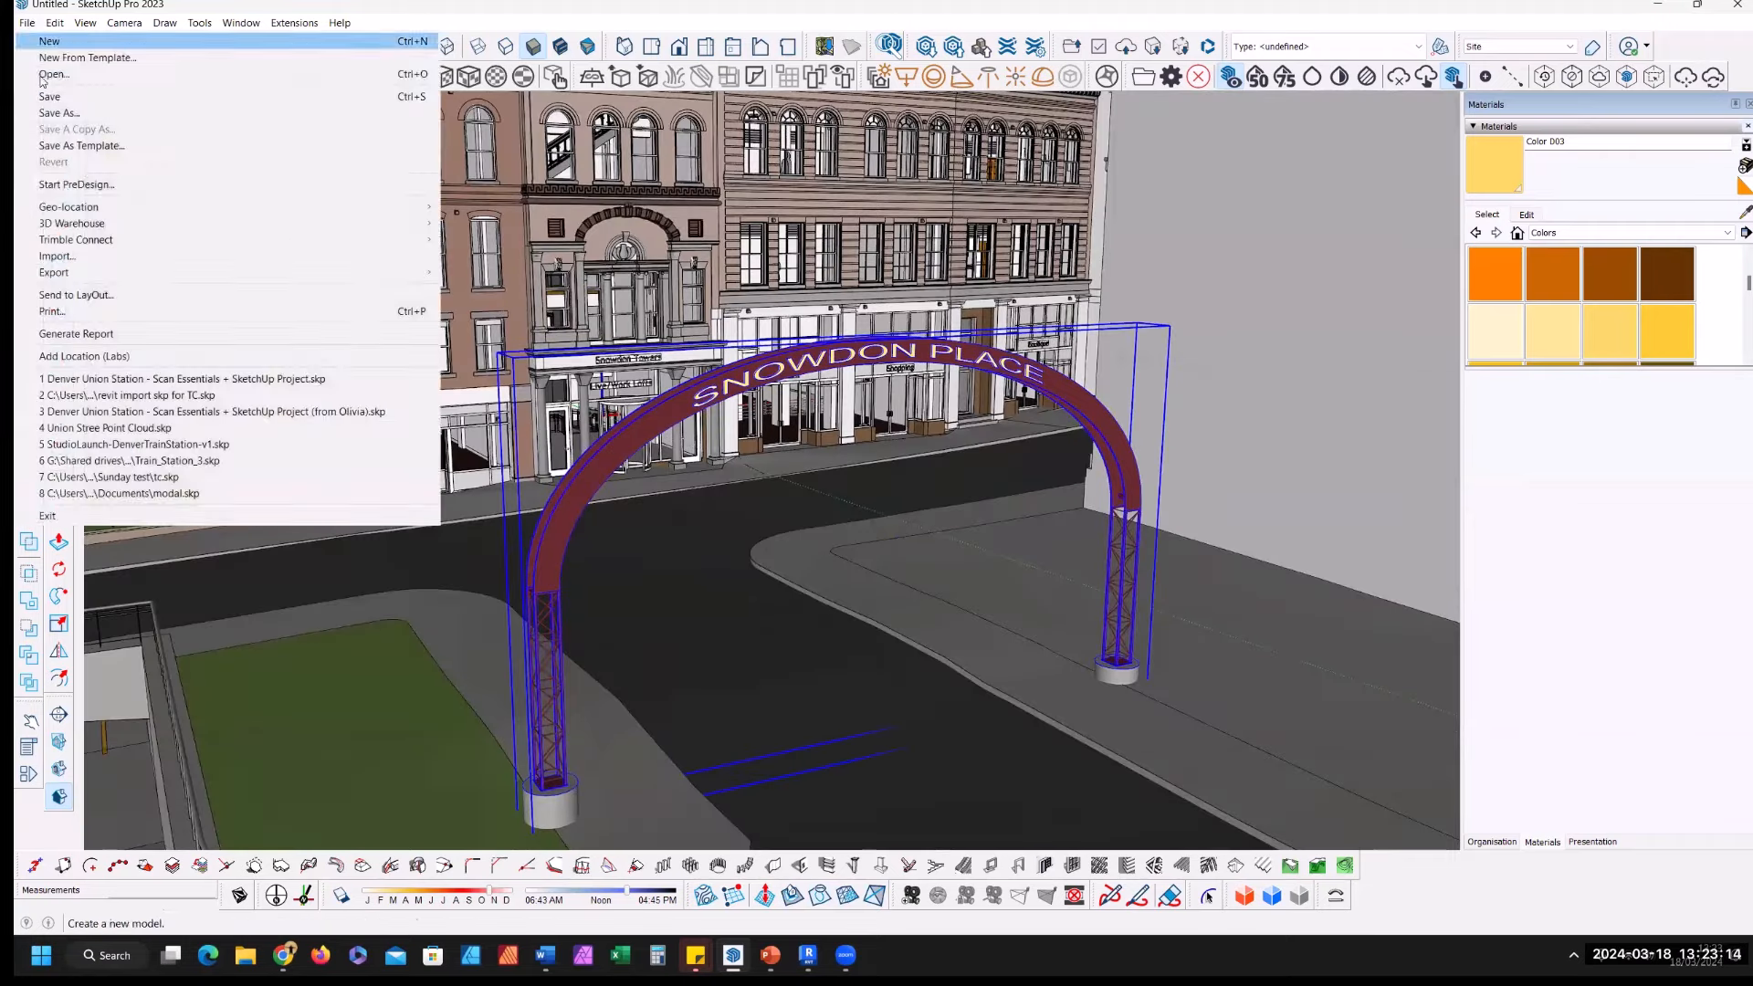
pyautogui.moveTo(135, 268)
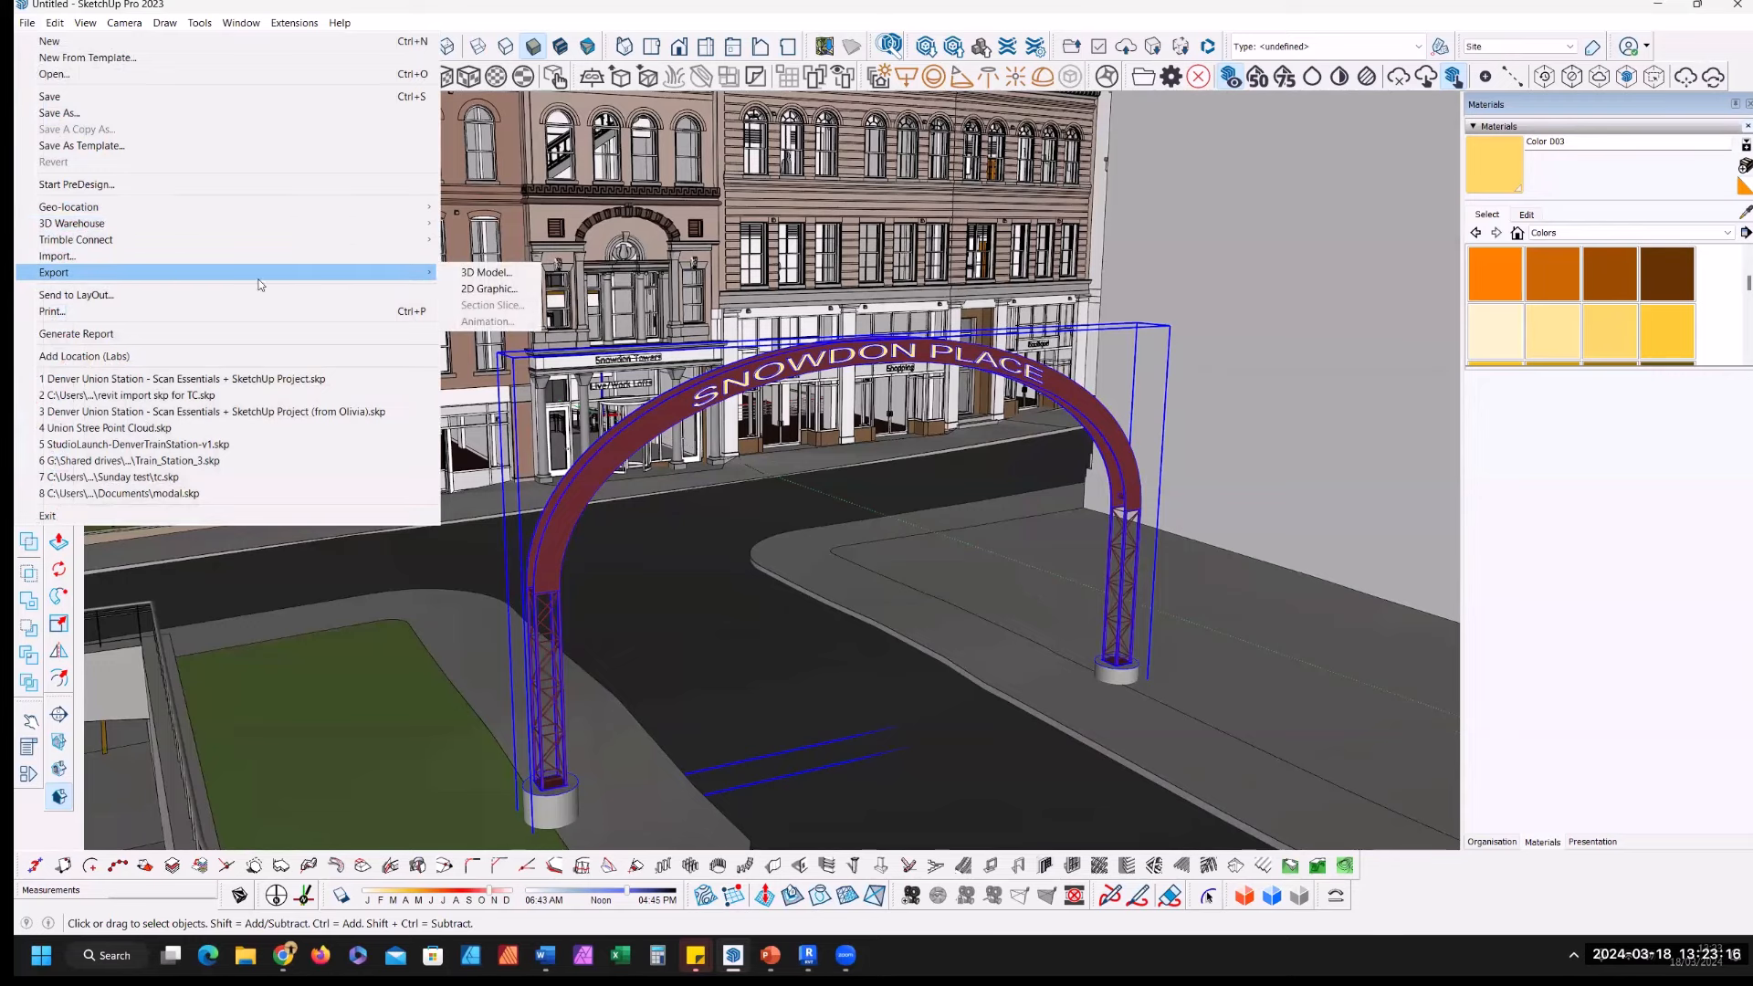
pyautogui.click(487, 273)
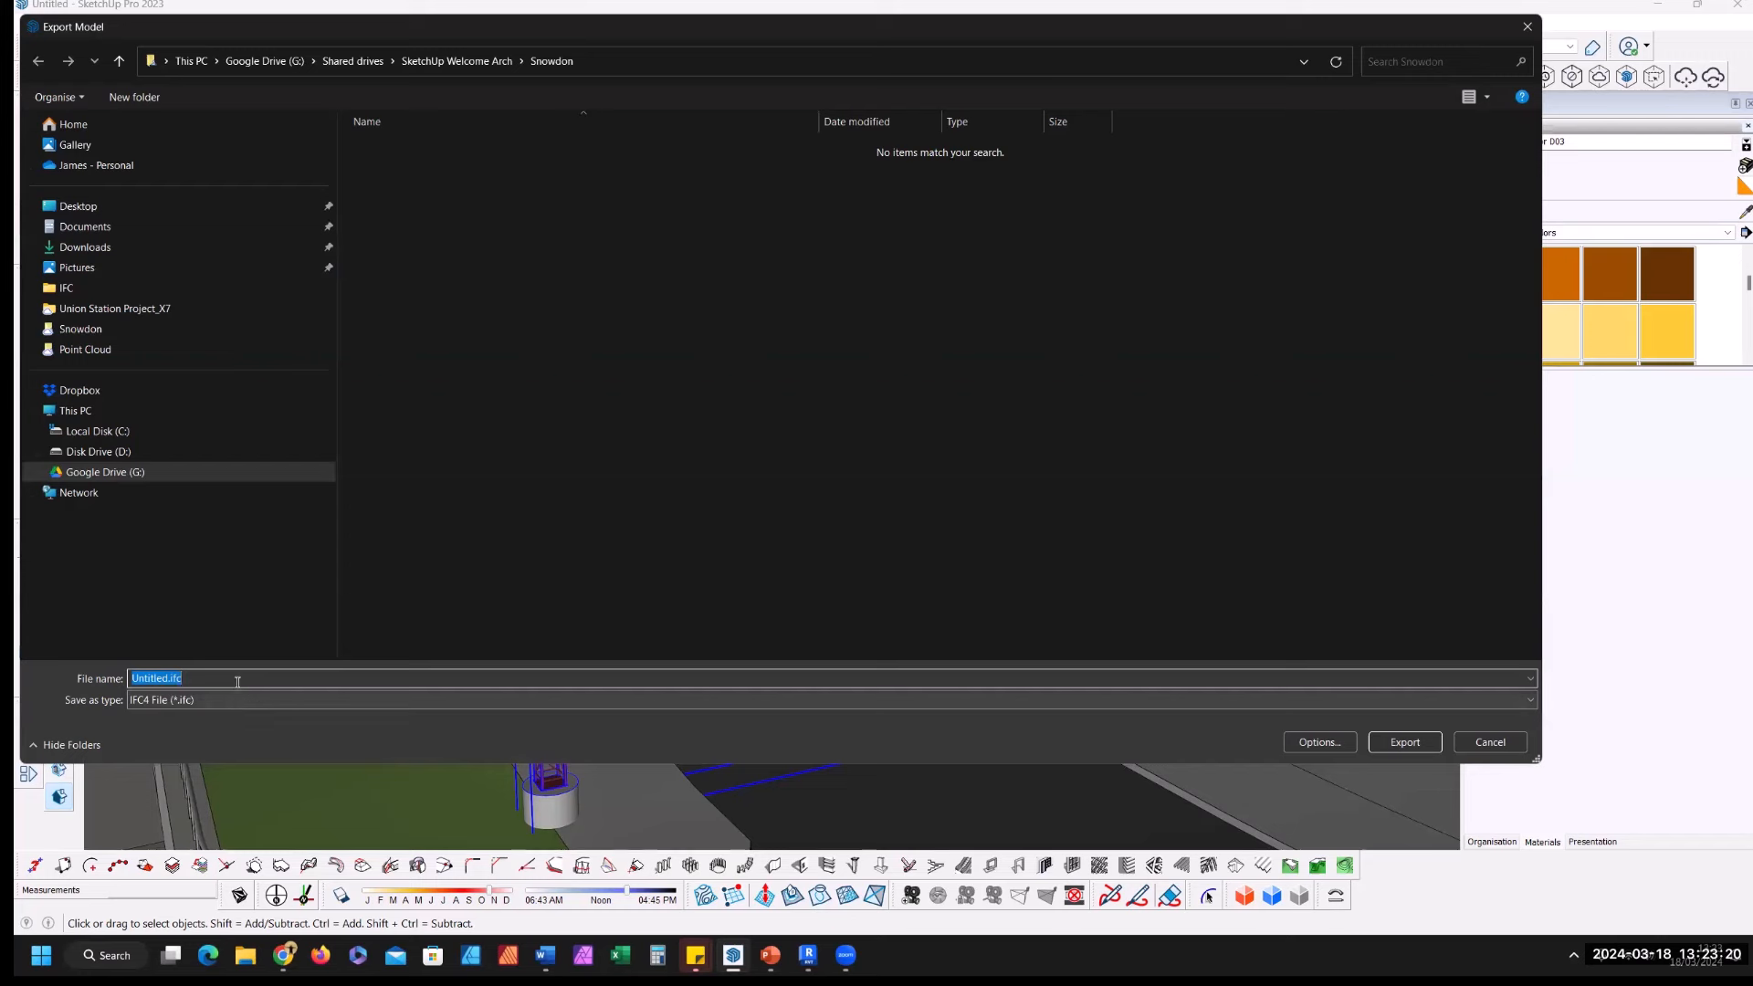
pyautogui.click(1322, 744)
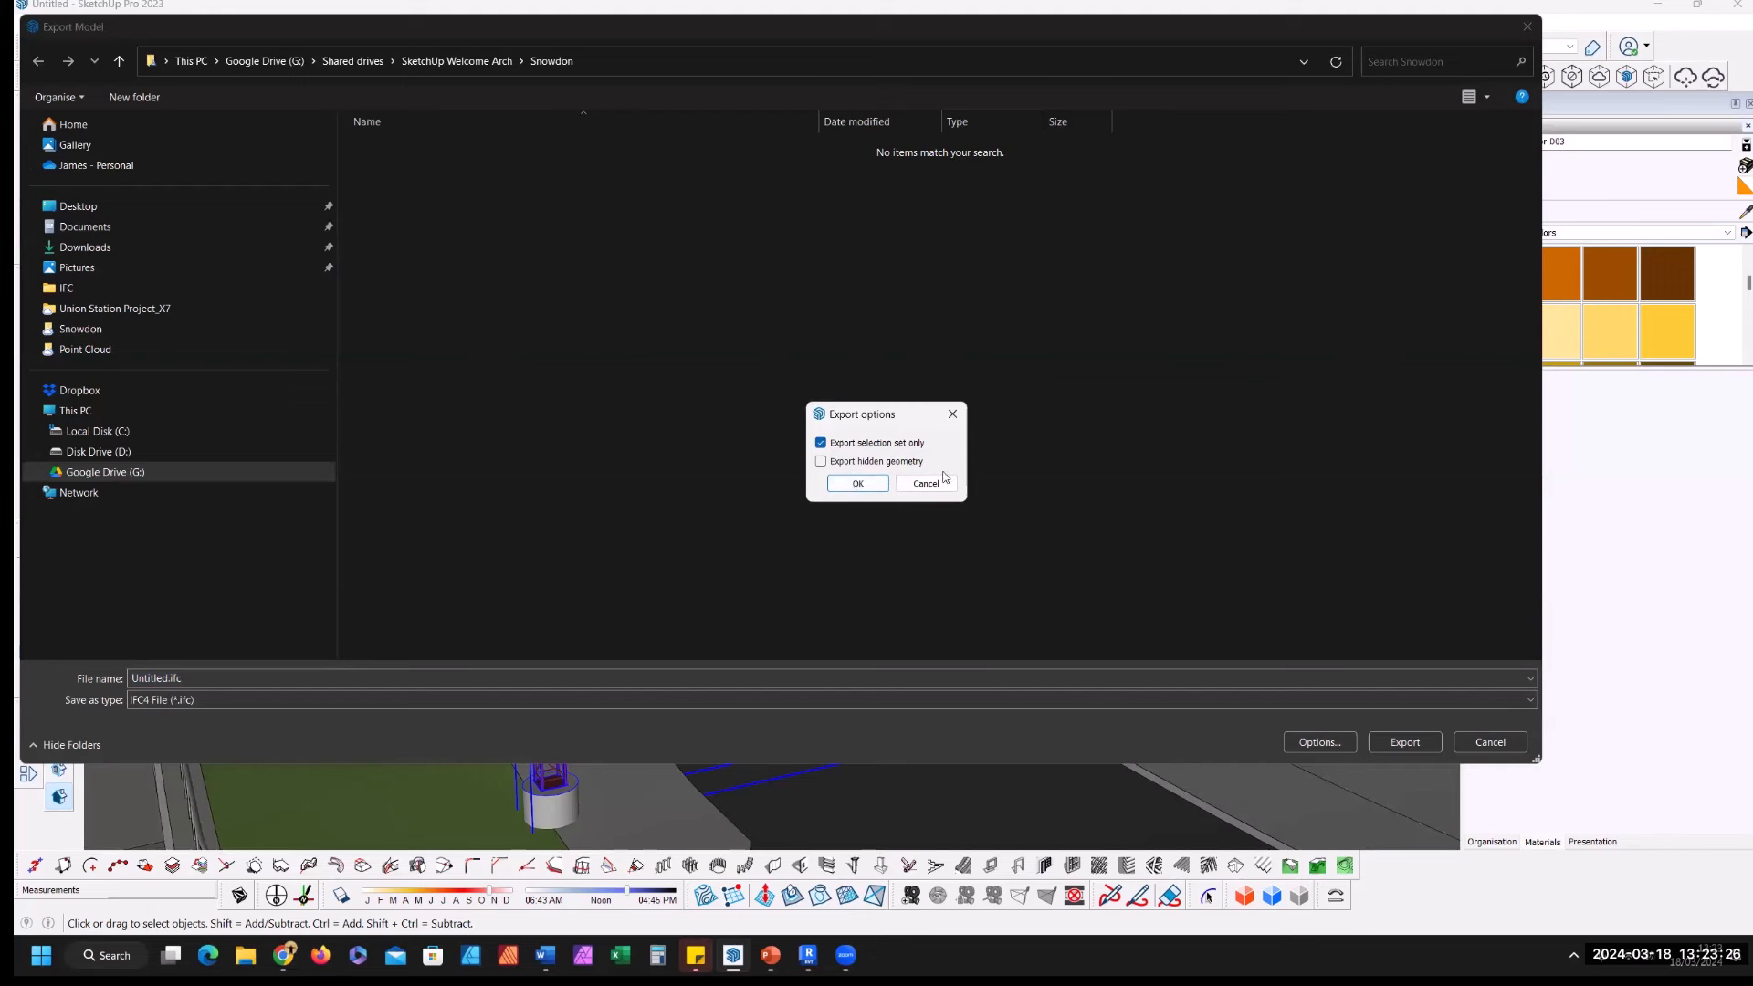
pyautogui.click(856, 484)
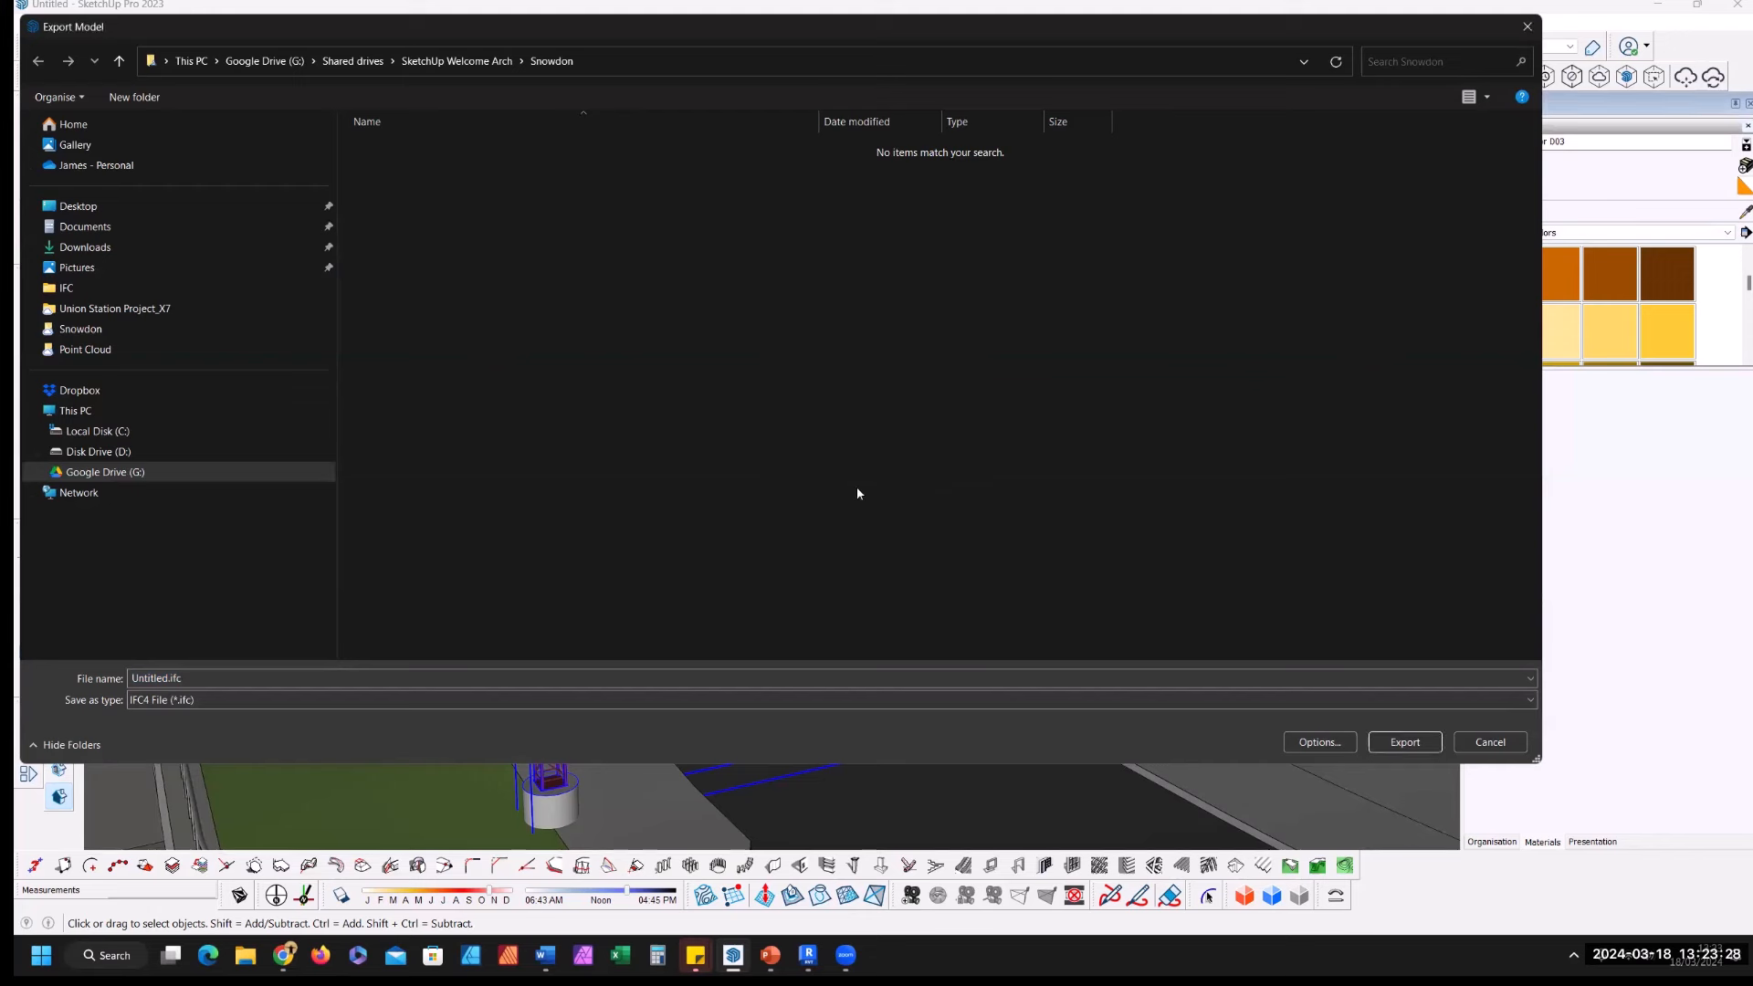
pyautogui.click(1399, 747)
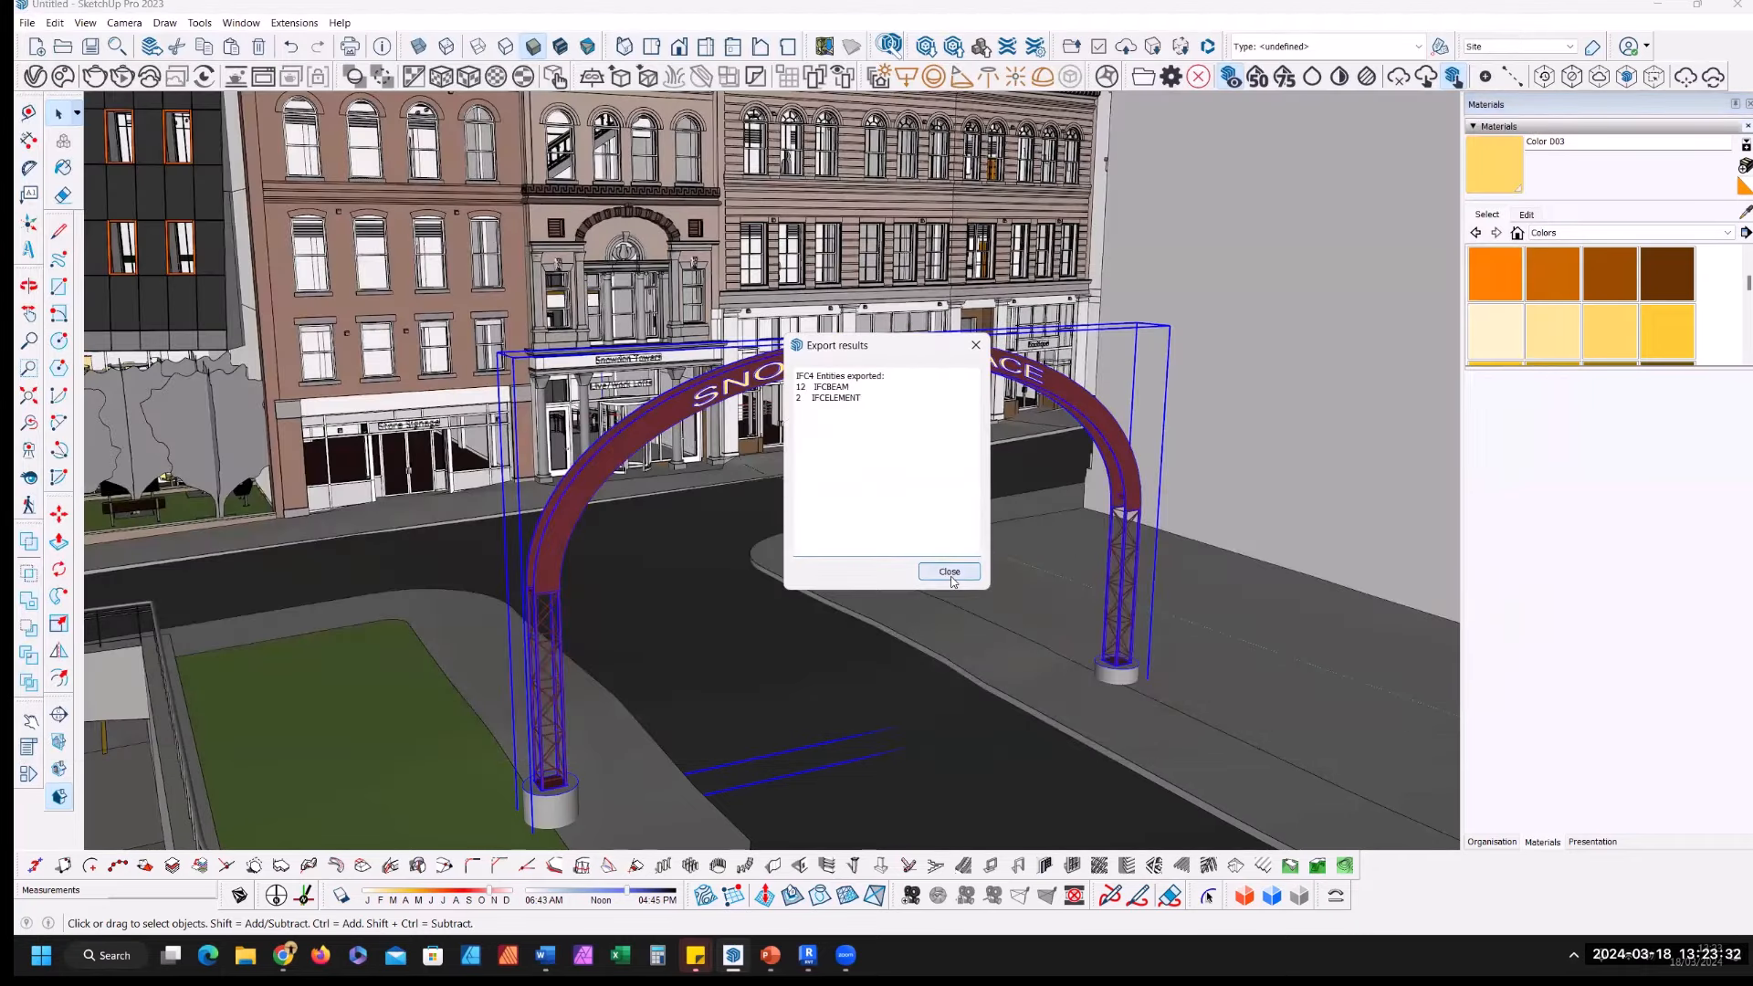
pyautogui.click(949, 572)
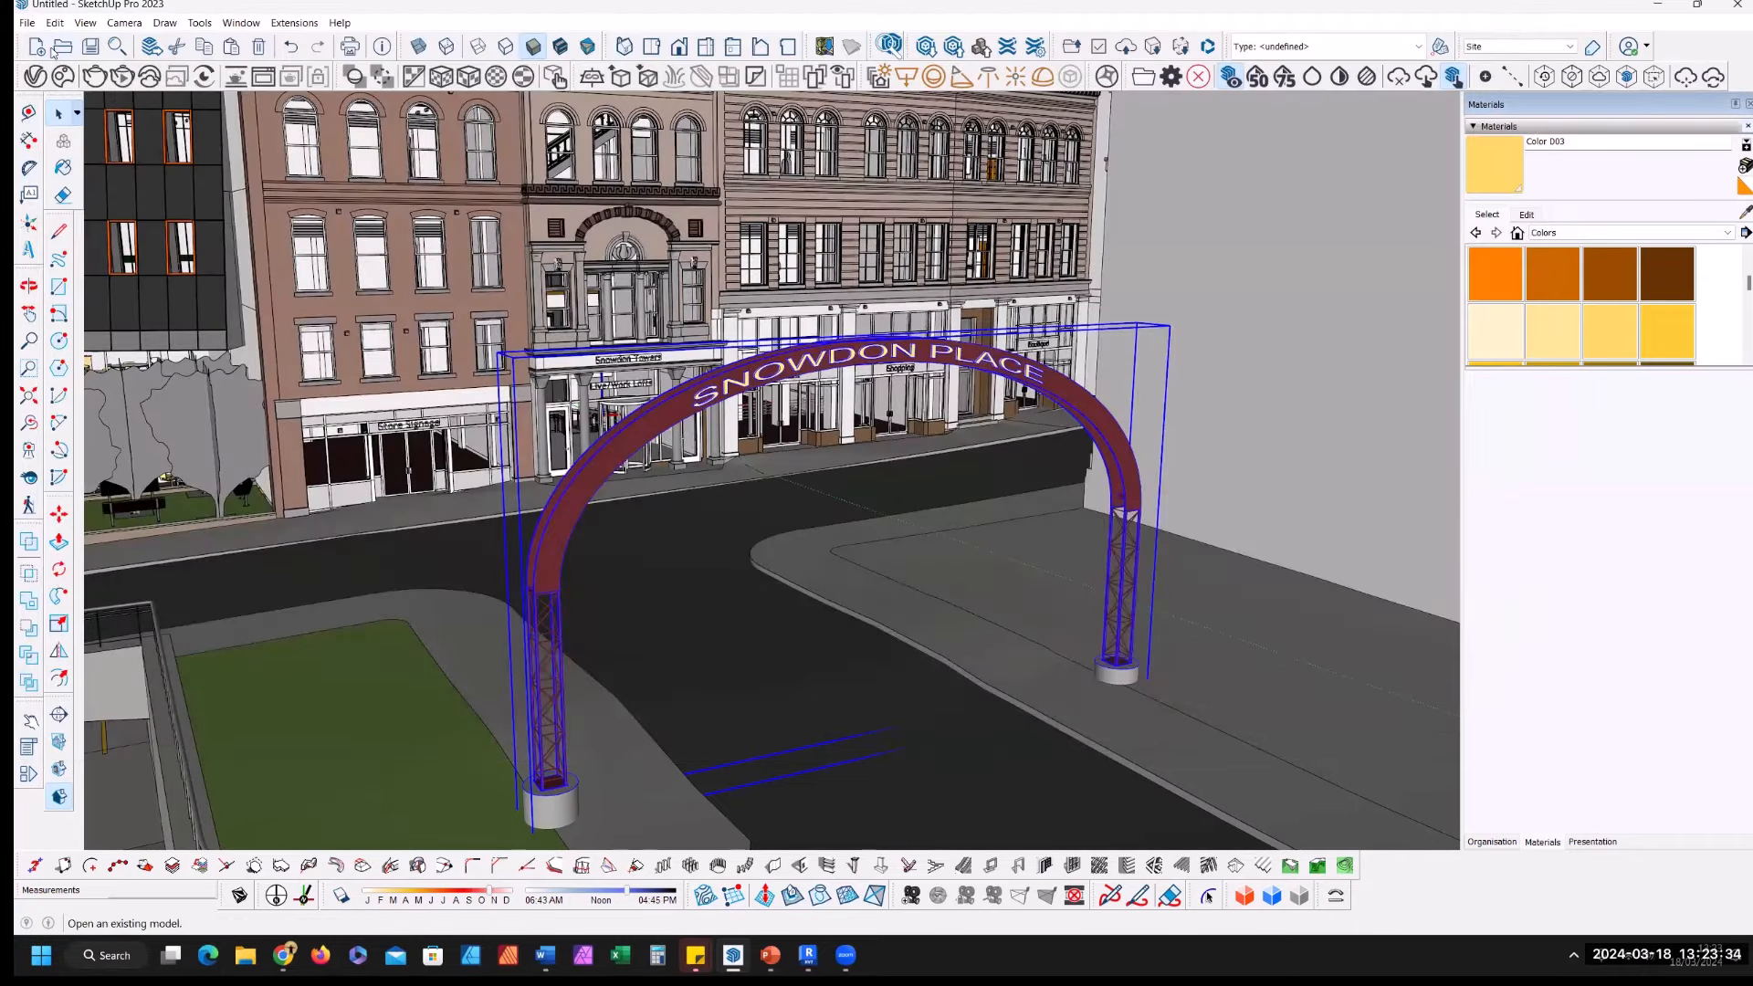
# Step: Save the SketchUp model as MODEL FOR TC in the Documents folder
pyautogui.click(90, 45)
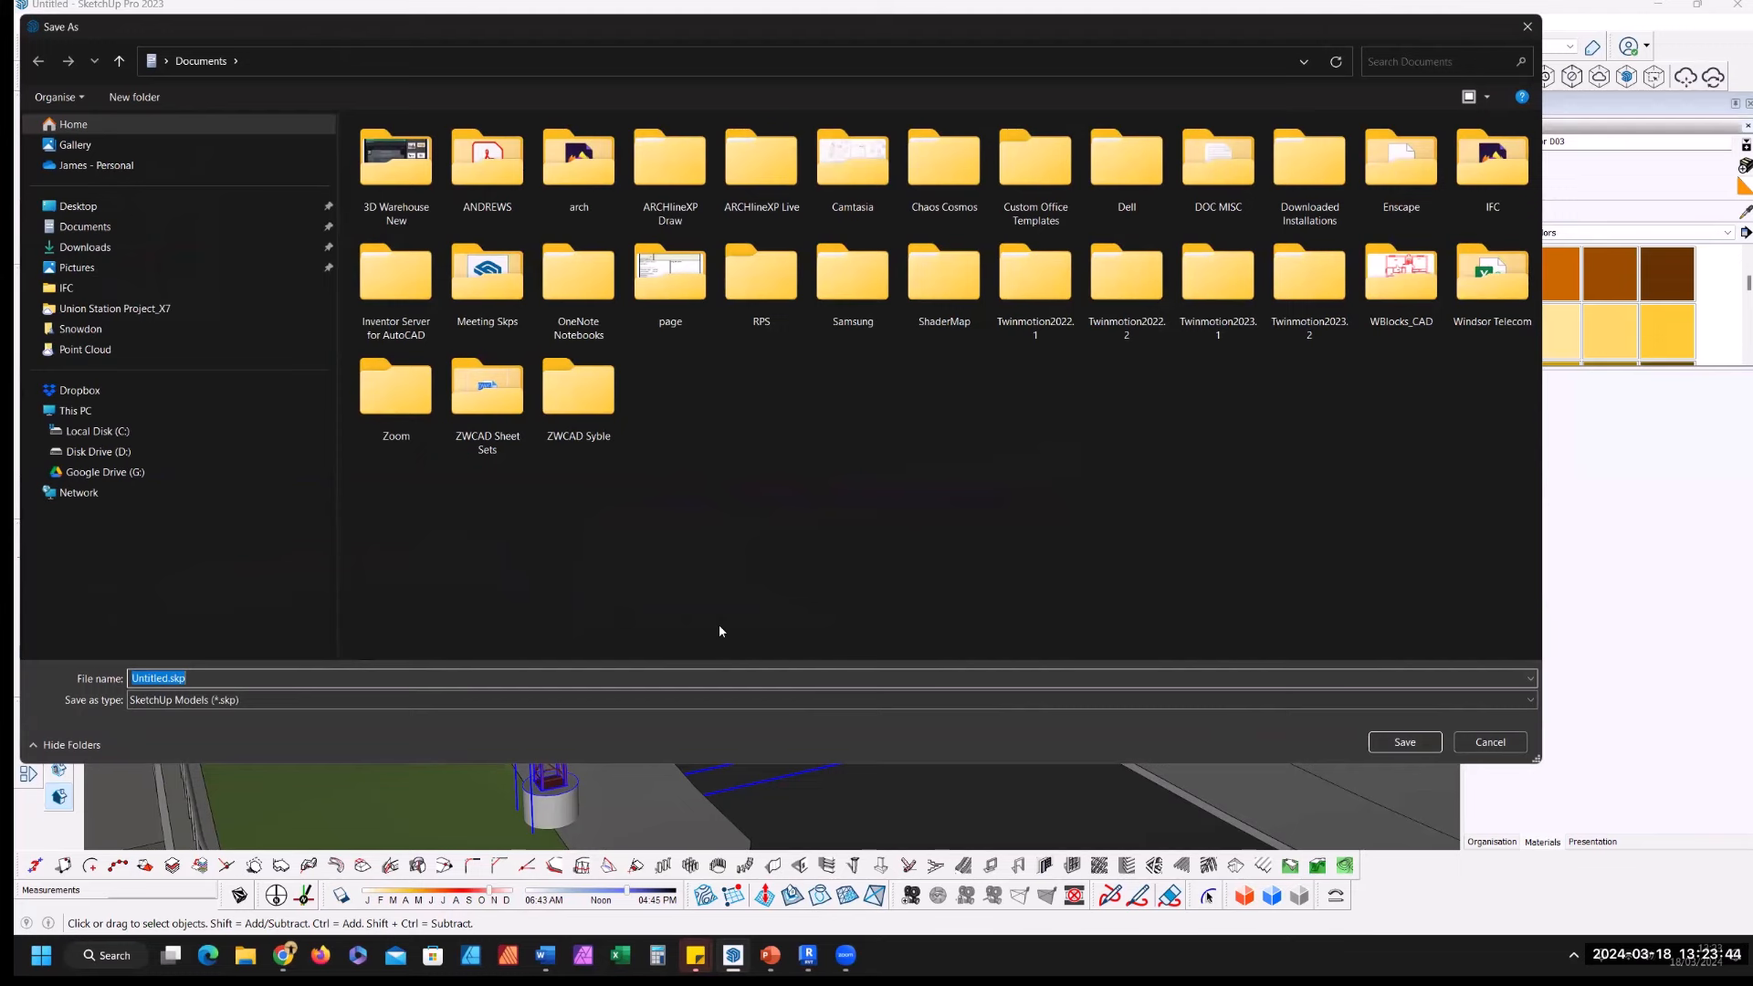
pyautogui.write('MODEL FOR TC')
pyautogui.click(1405, 742)
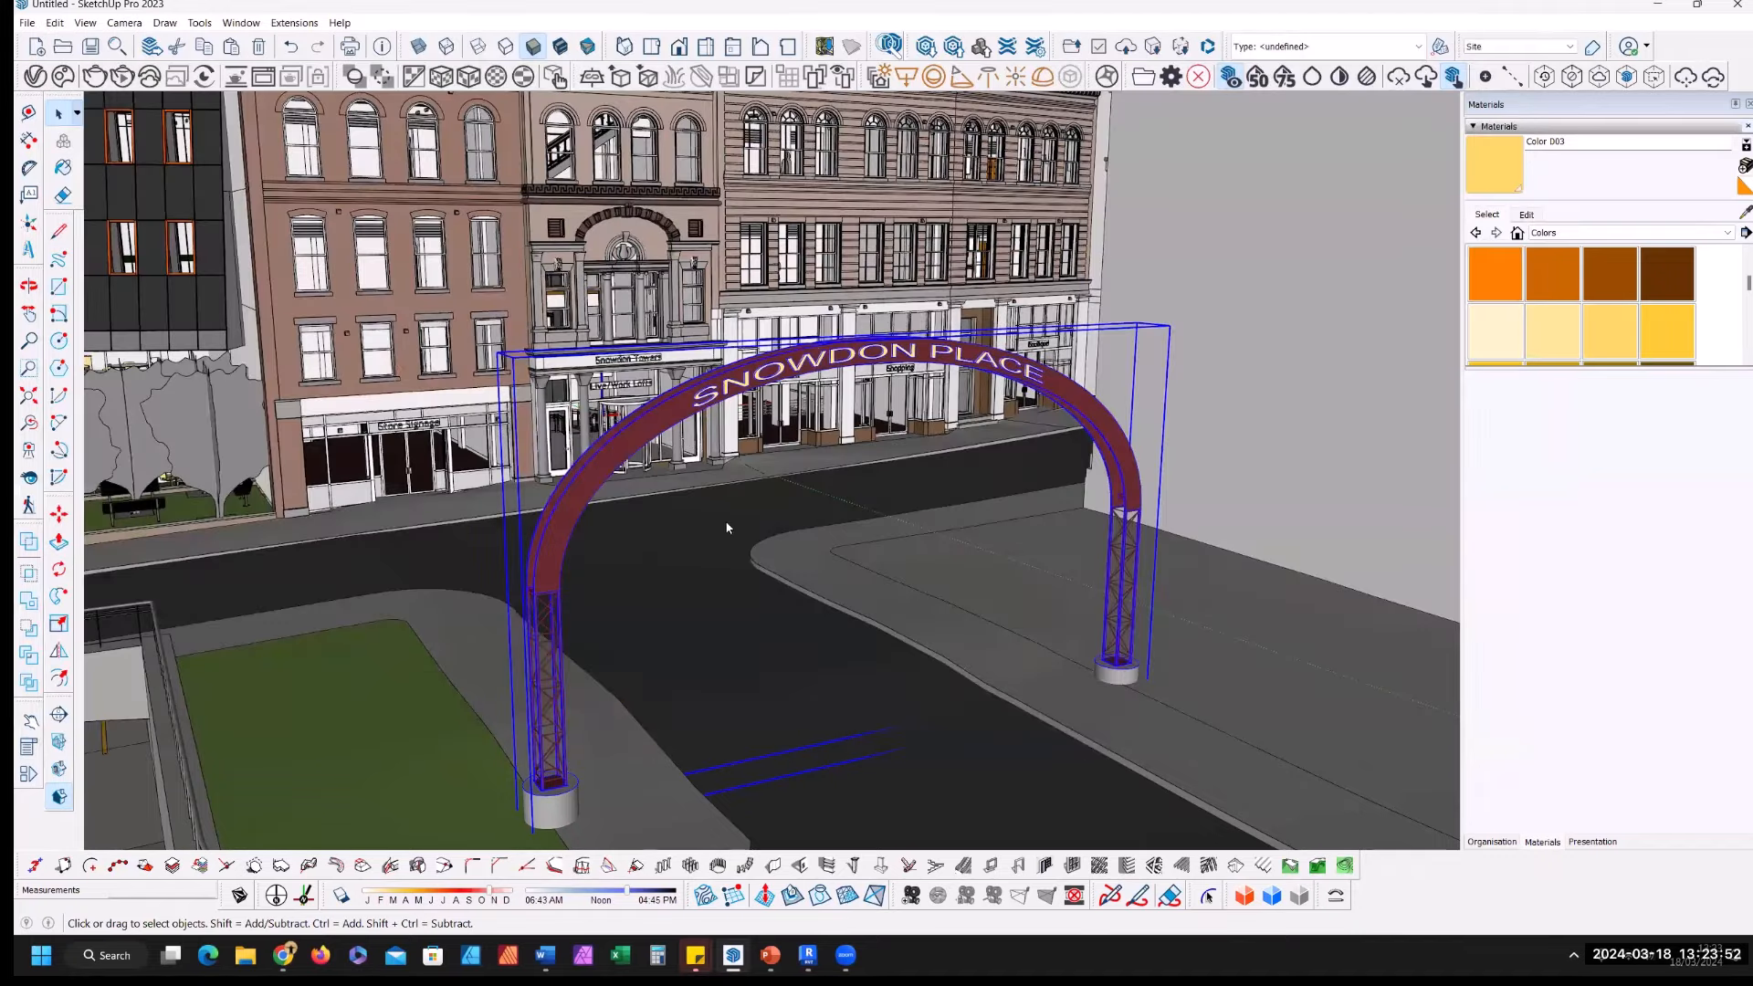
pyautogui.scroll(-1, 772, 563)
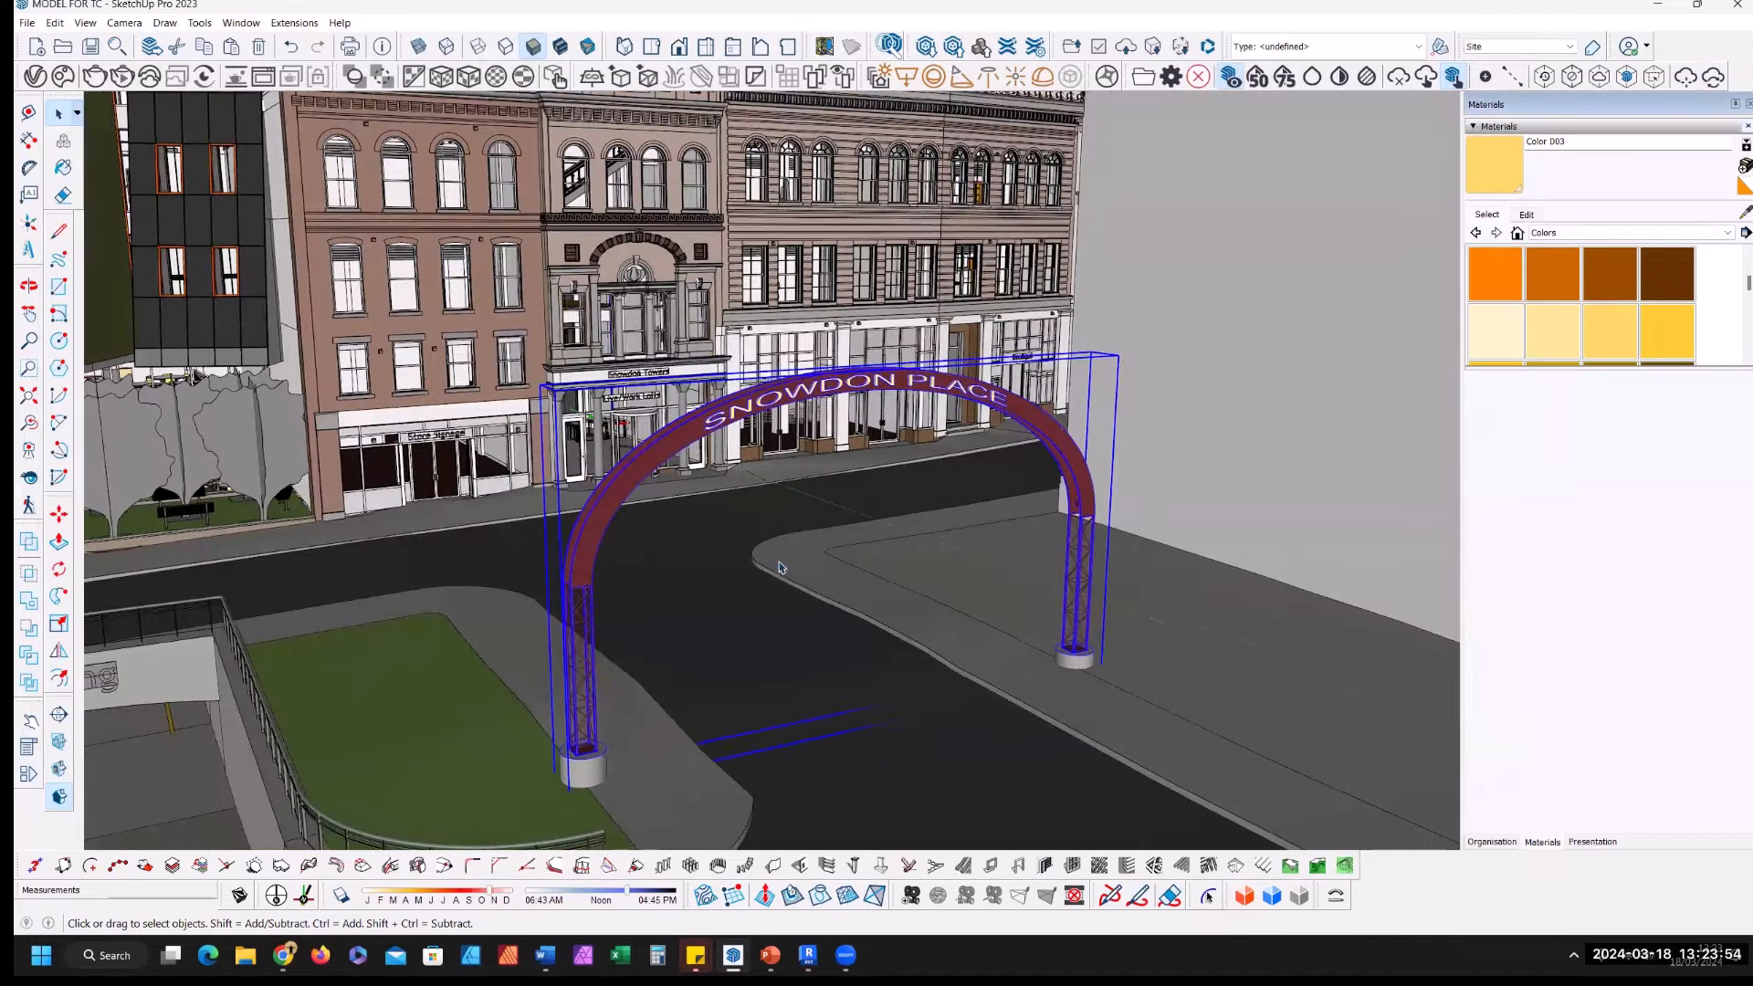
pyautogui.scroll(-1, 836, 513)
pyautogui.moveTo(813, 495); pyautogui.dragTo(1020, 632, button='middle')
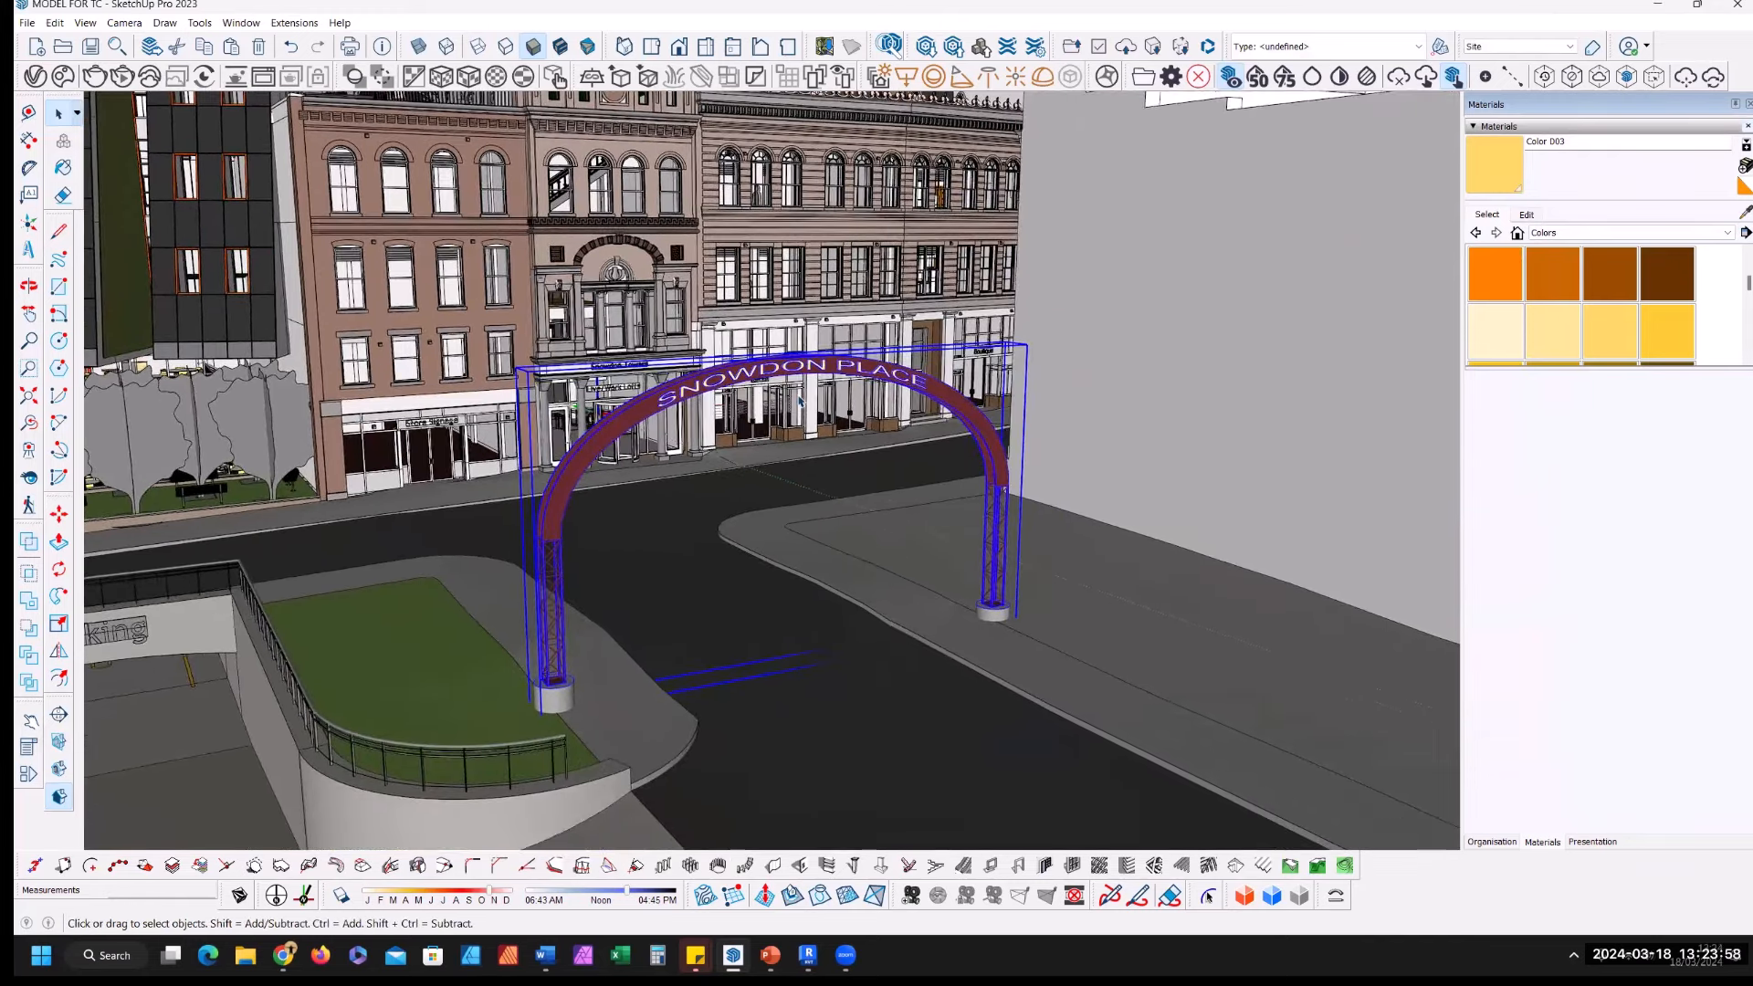
pyautogui.moveTo(799, 400); pyautogui.dragTo(807, 411, button='middle')
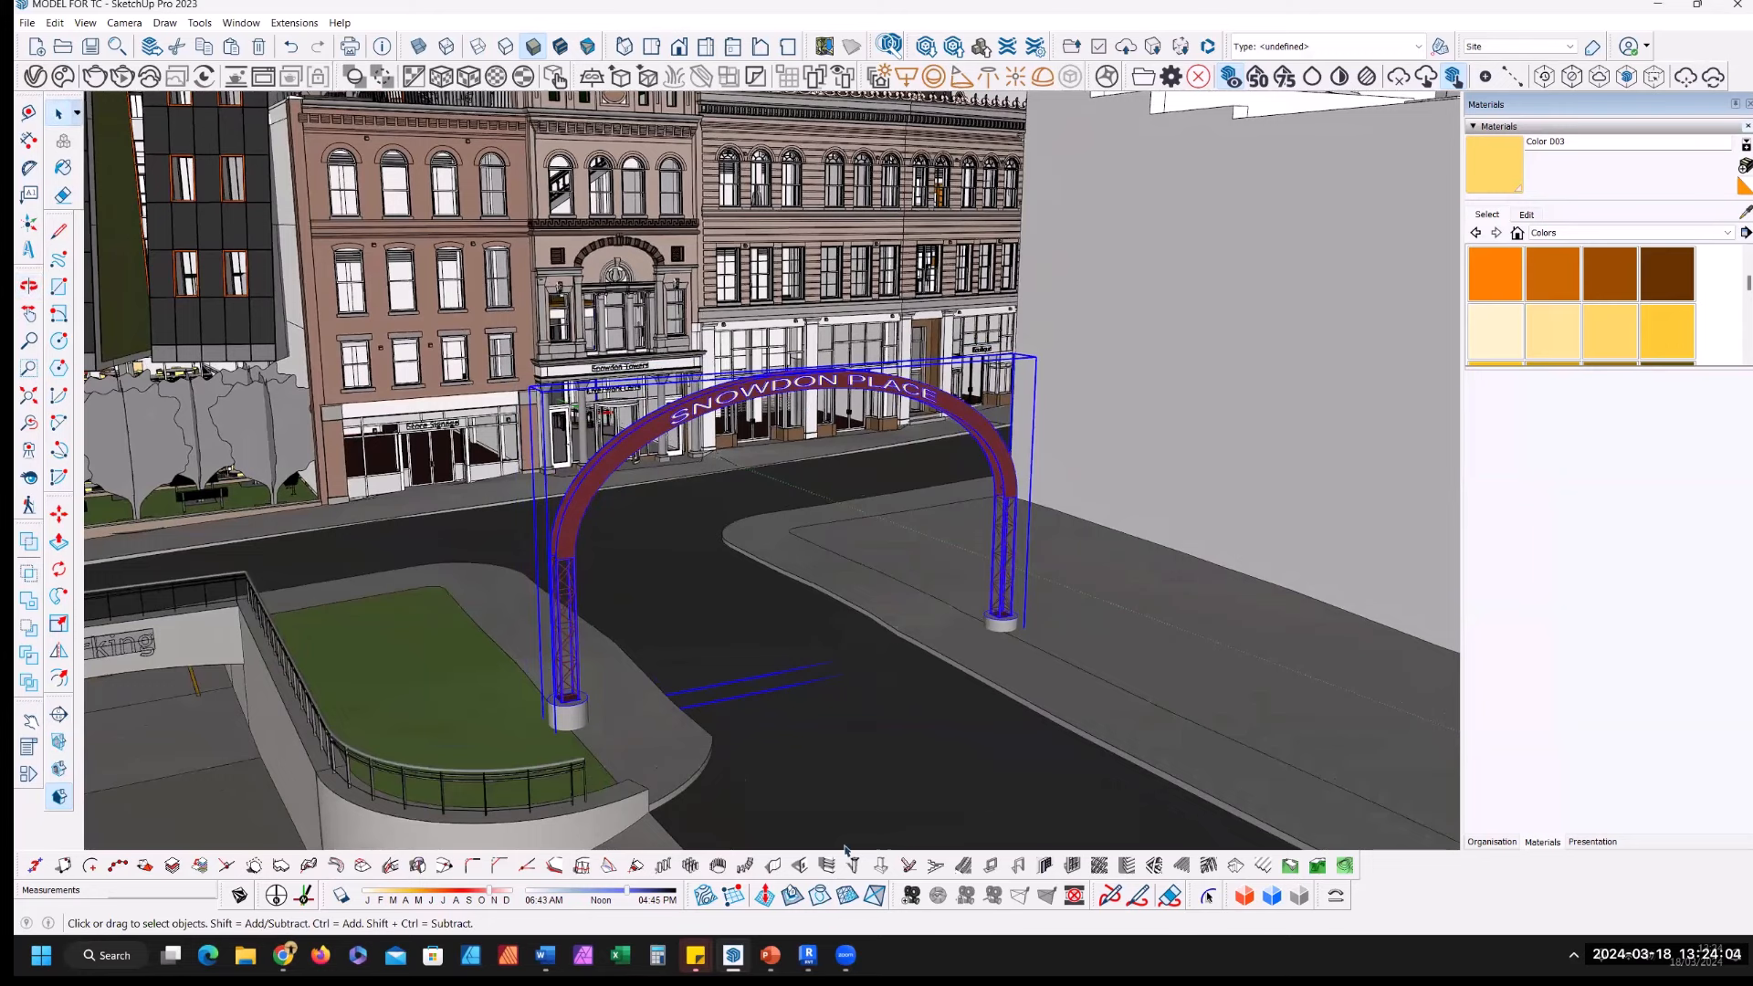
pyautogui.click(808, 955)
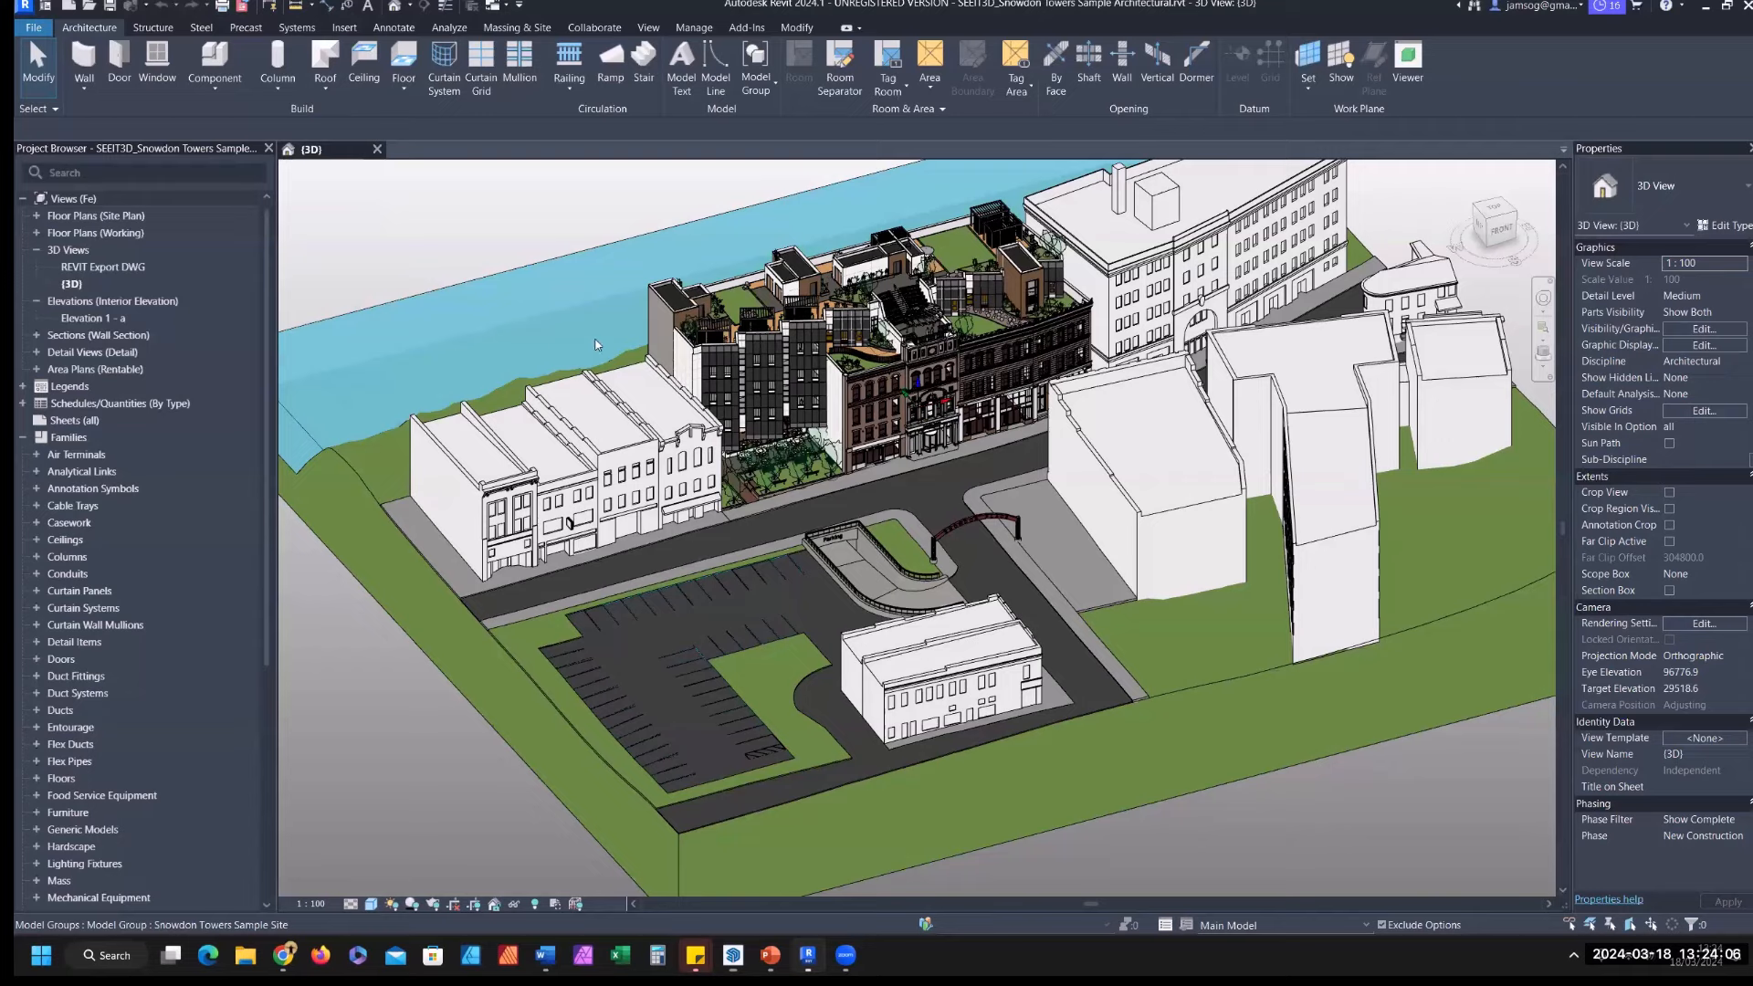
pyautogui.click(346, 28)
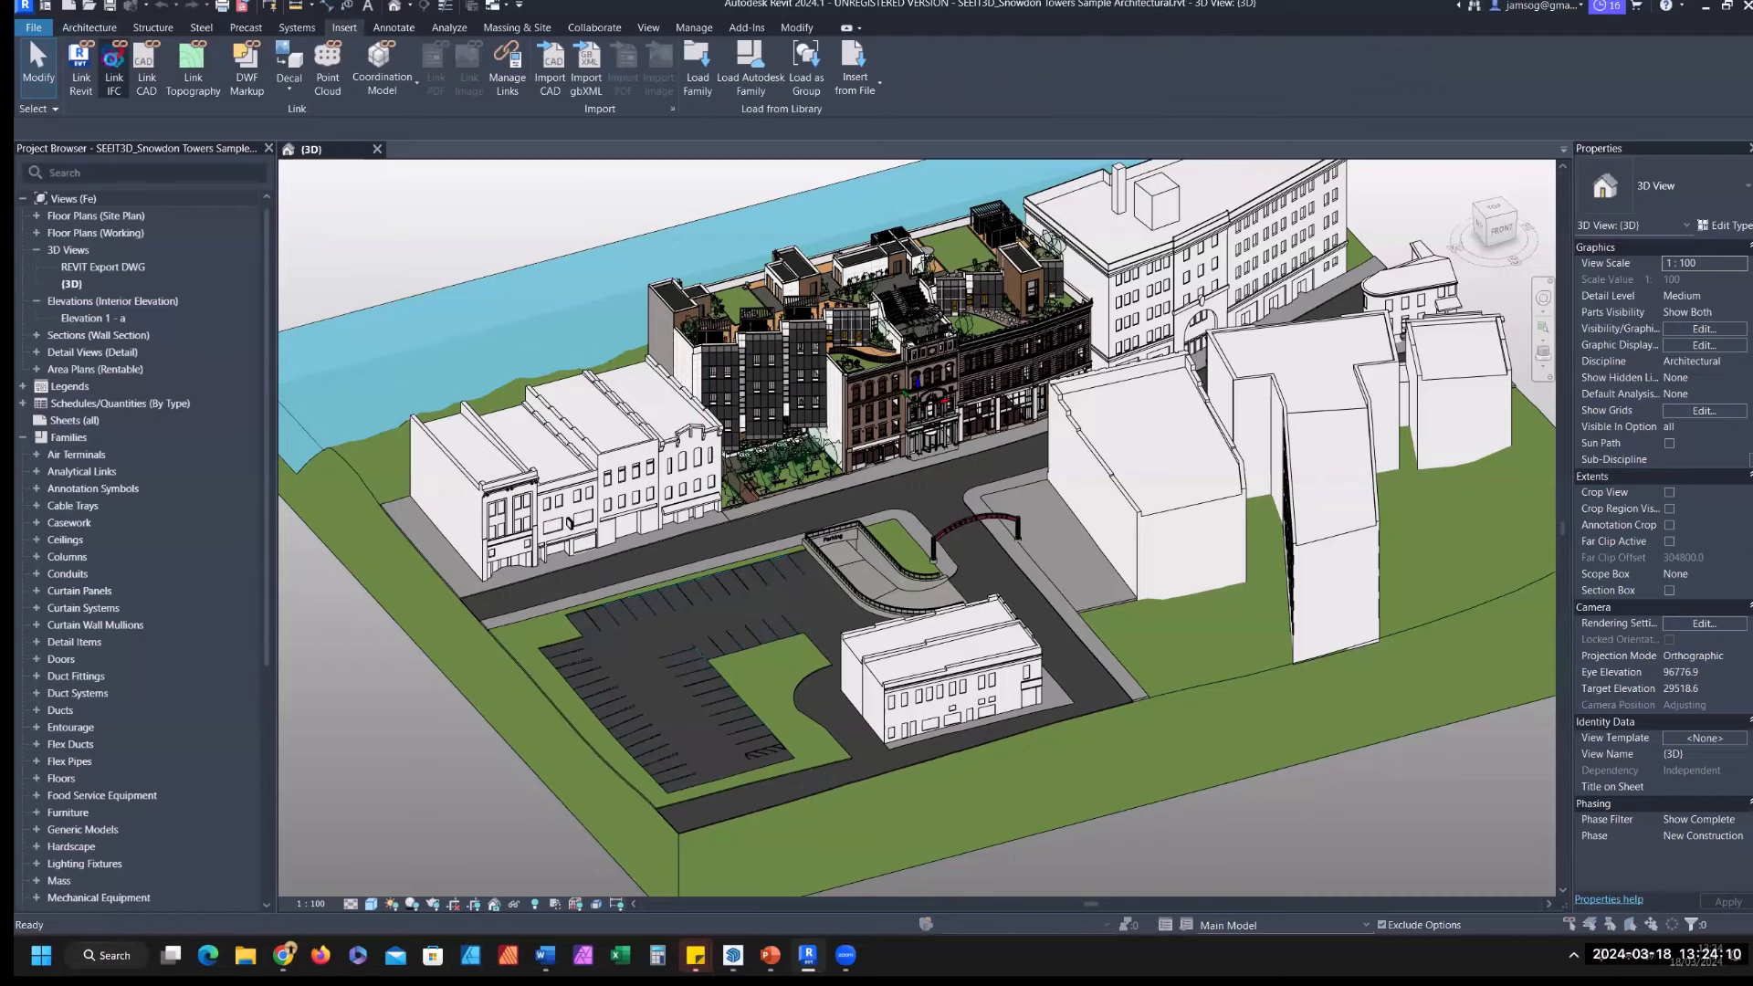
pyautogui.click(113, 64)
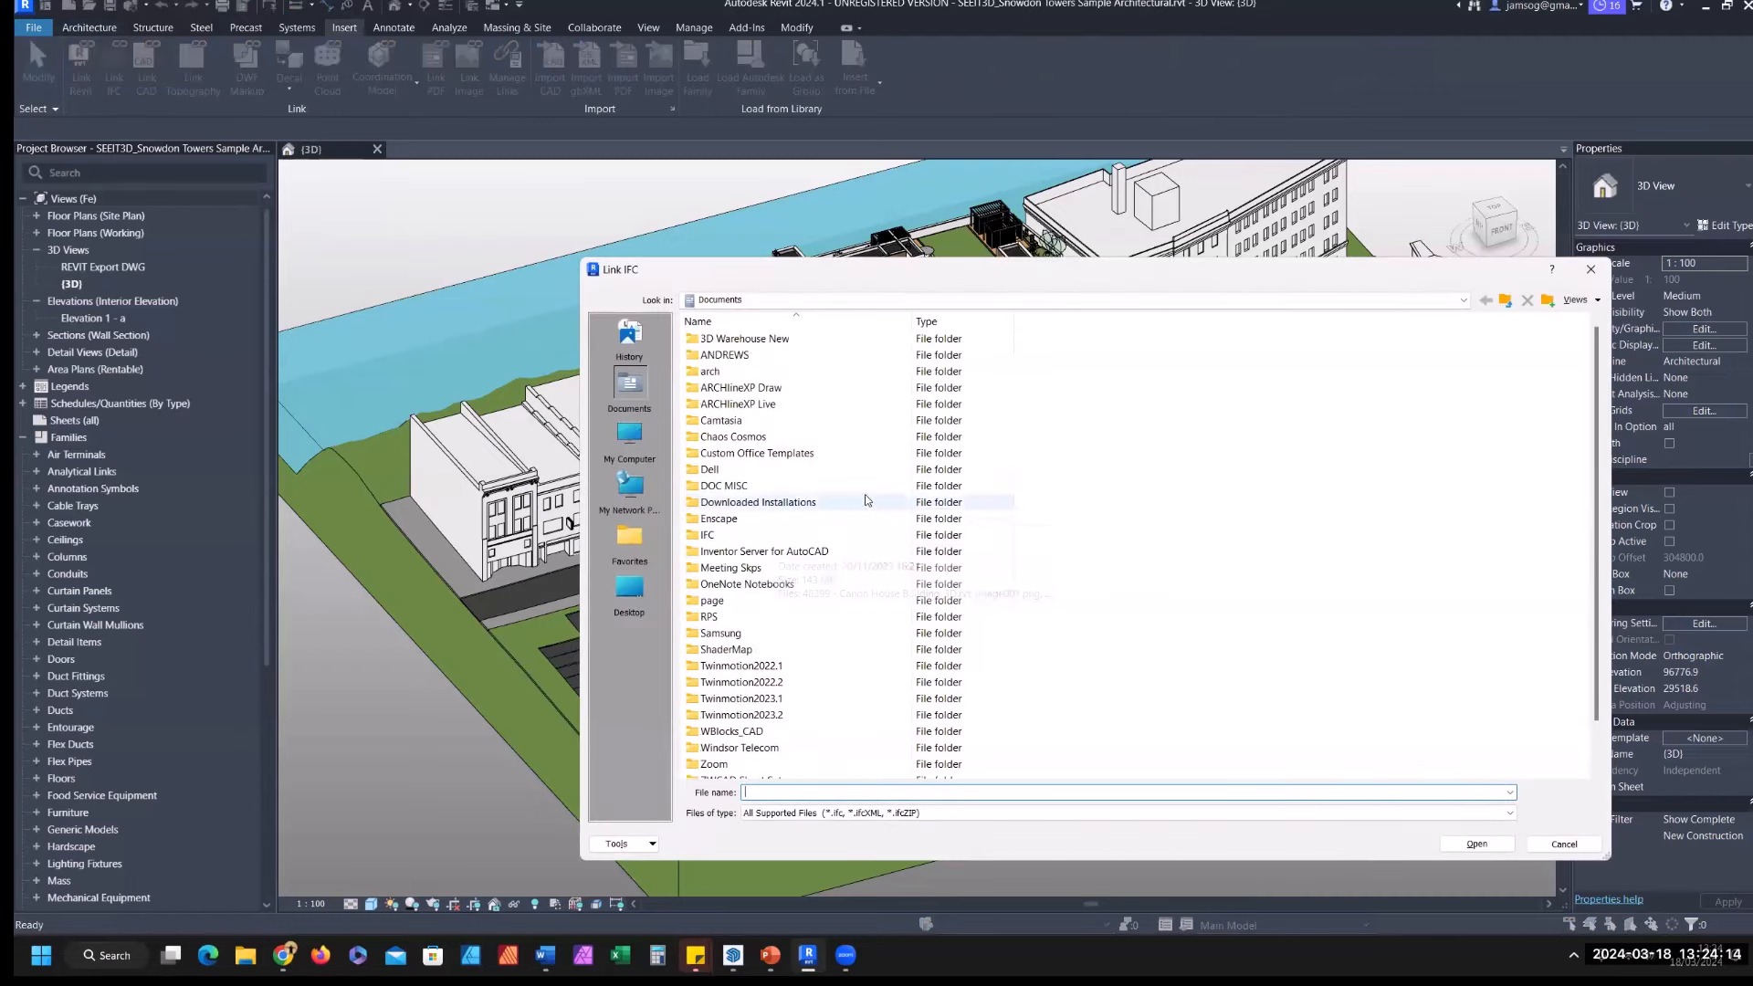
pyautogui.doubleClick(739, 535)
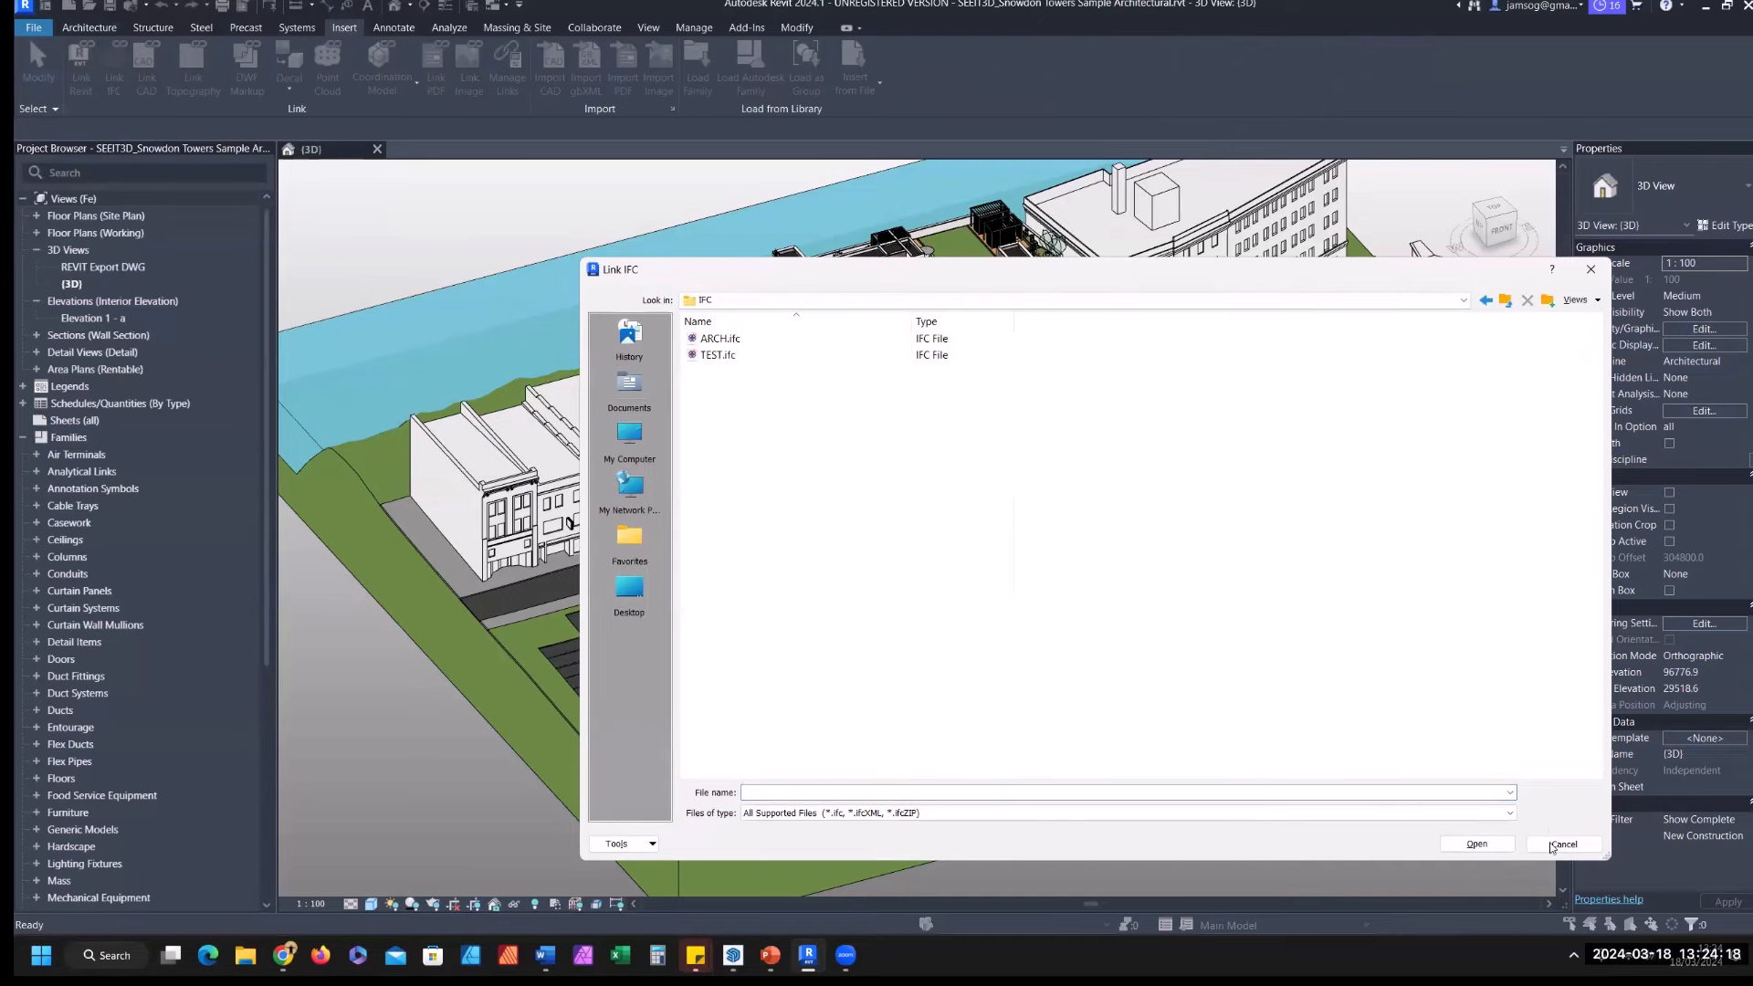
pyautogui.click(1561, 845)
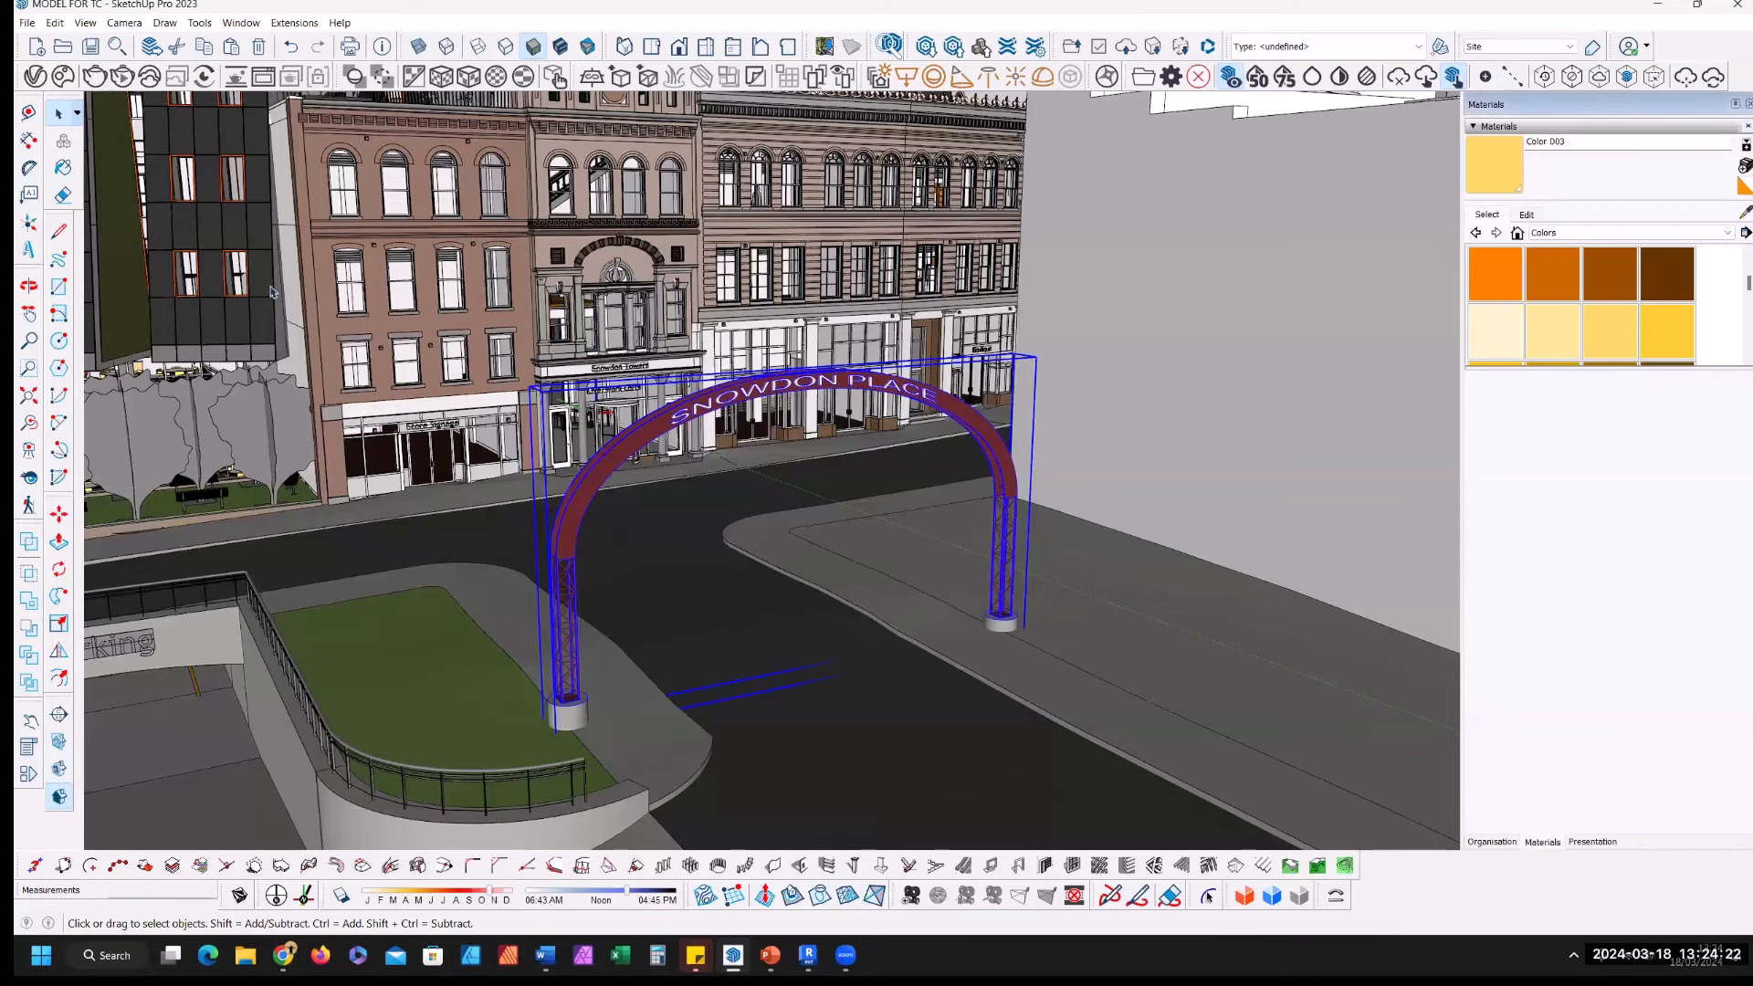
pyautogui.click(733, 955)
# Step: Export only the selected welcome arch as the IFC4 file MODEL FOR TC.ifc in the IFC folder under Documents
pyautogui.click(26, 23)
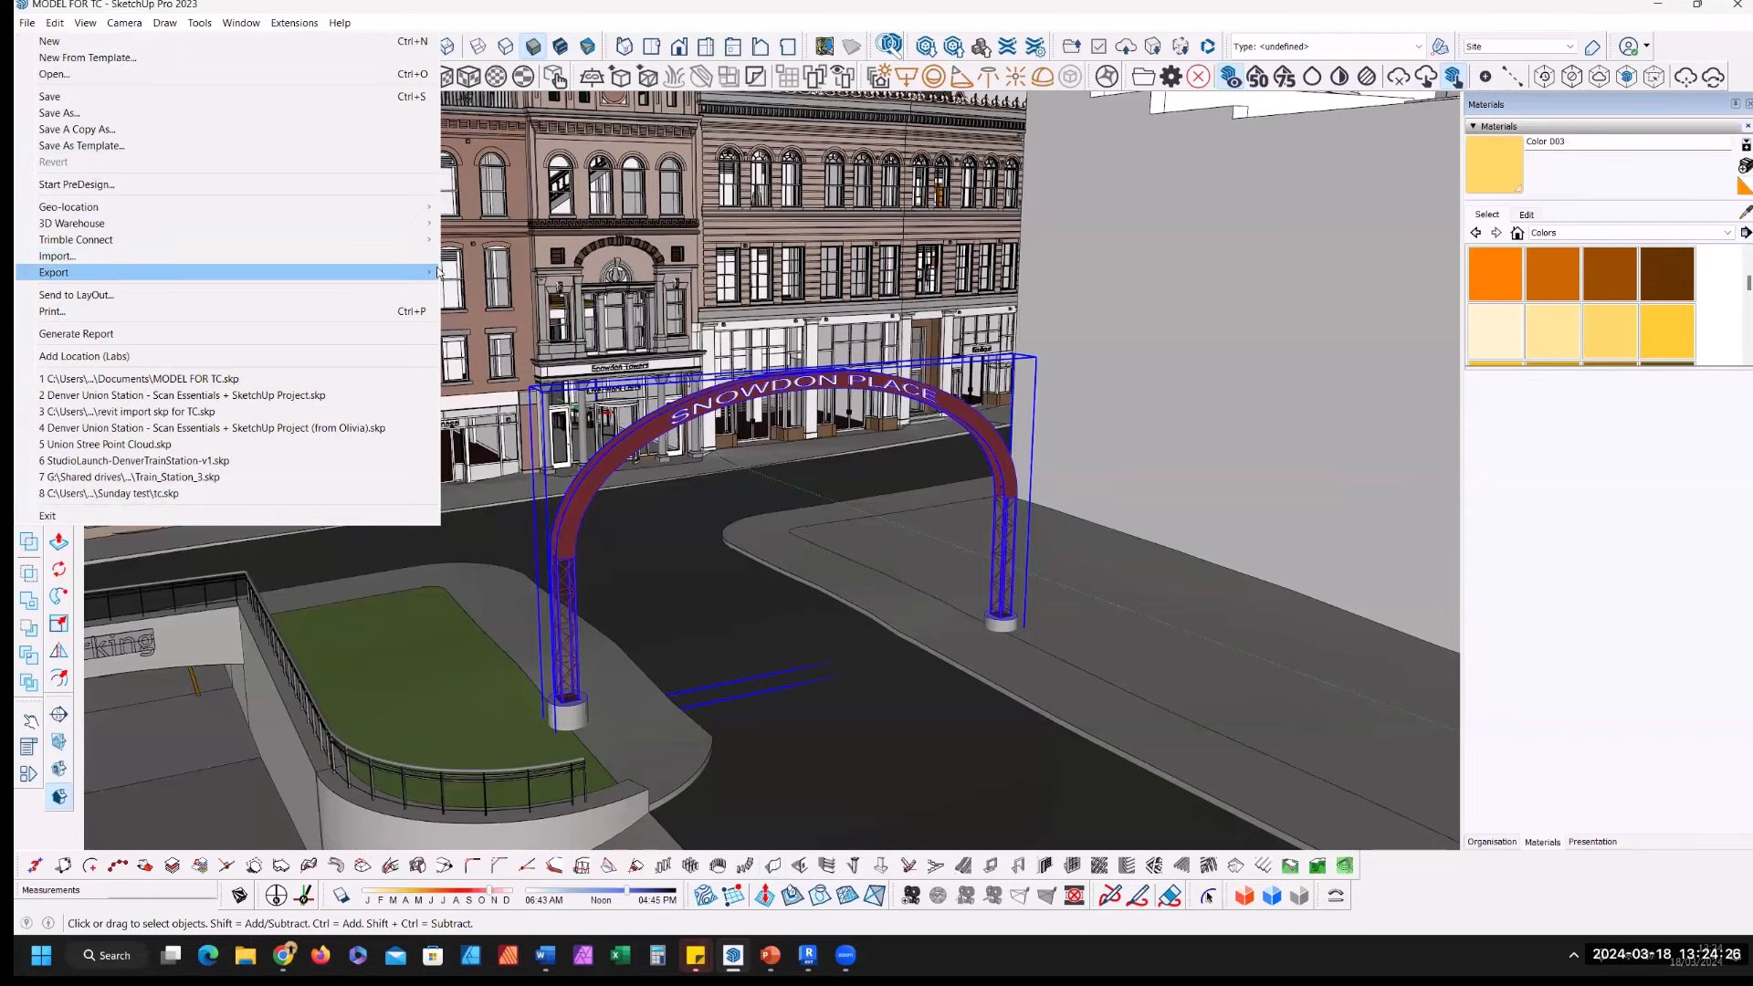
pyautogui.click(484, 272)
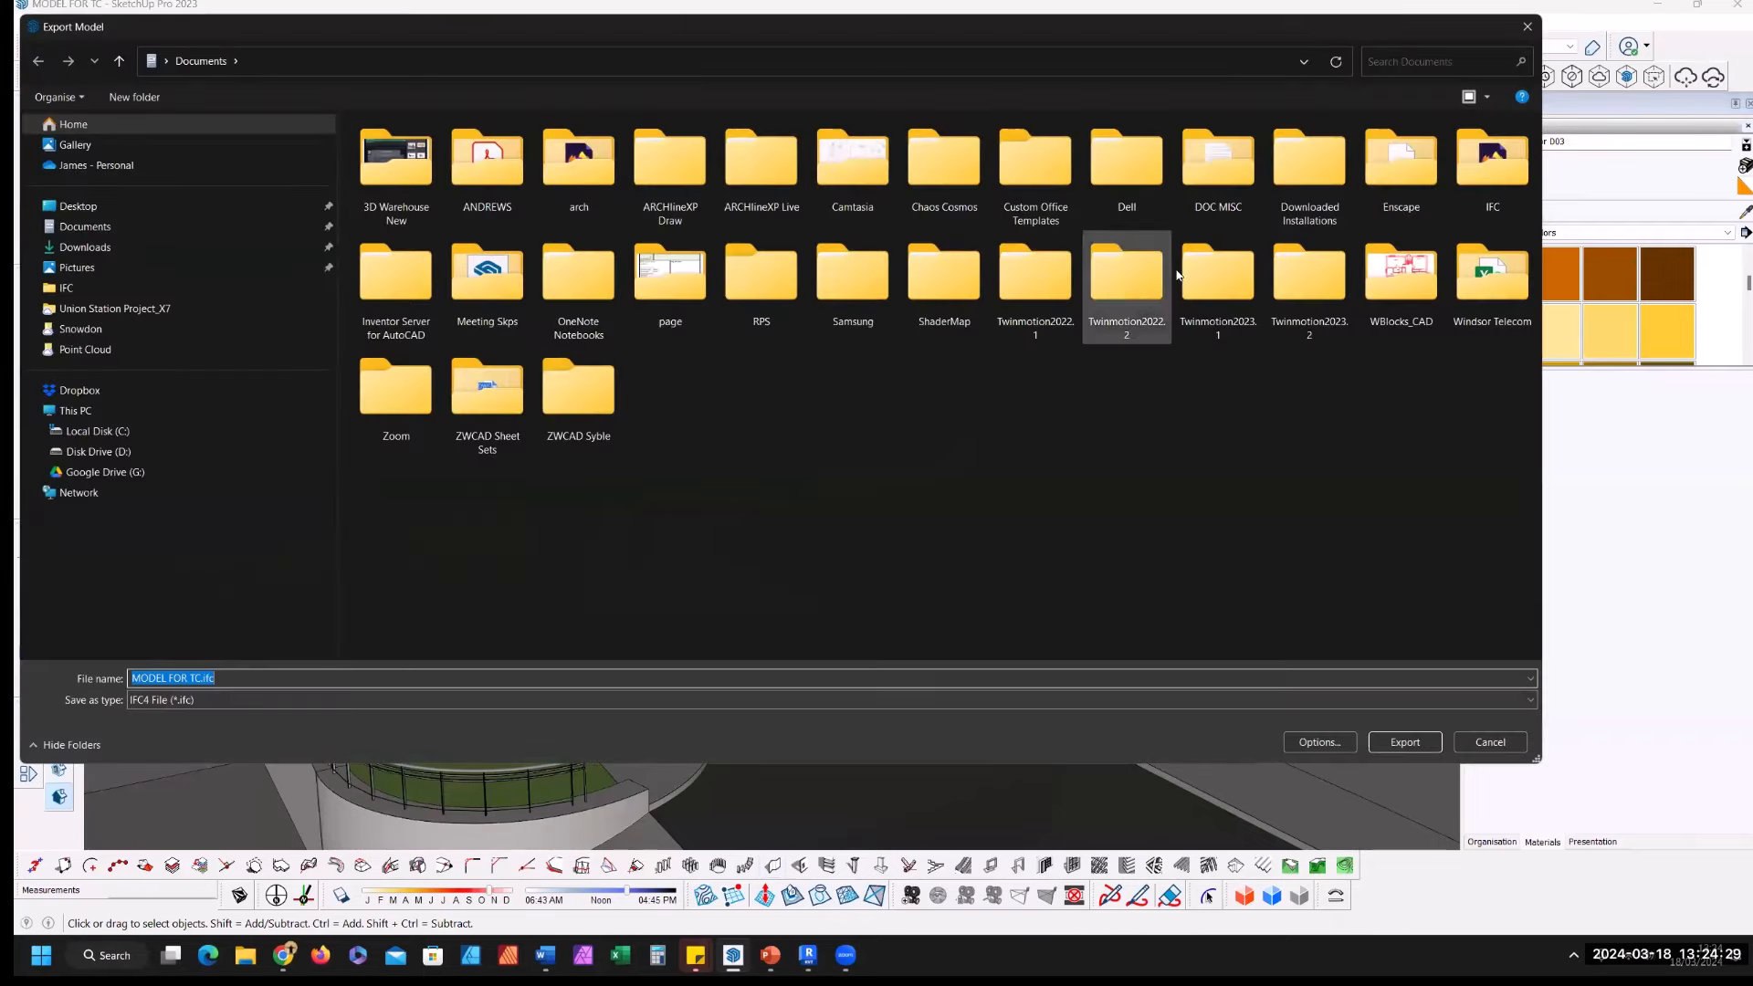
pyautogui.click(1482, 198)
pyautogui.doubleClick(1481, 197)
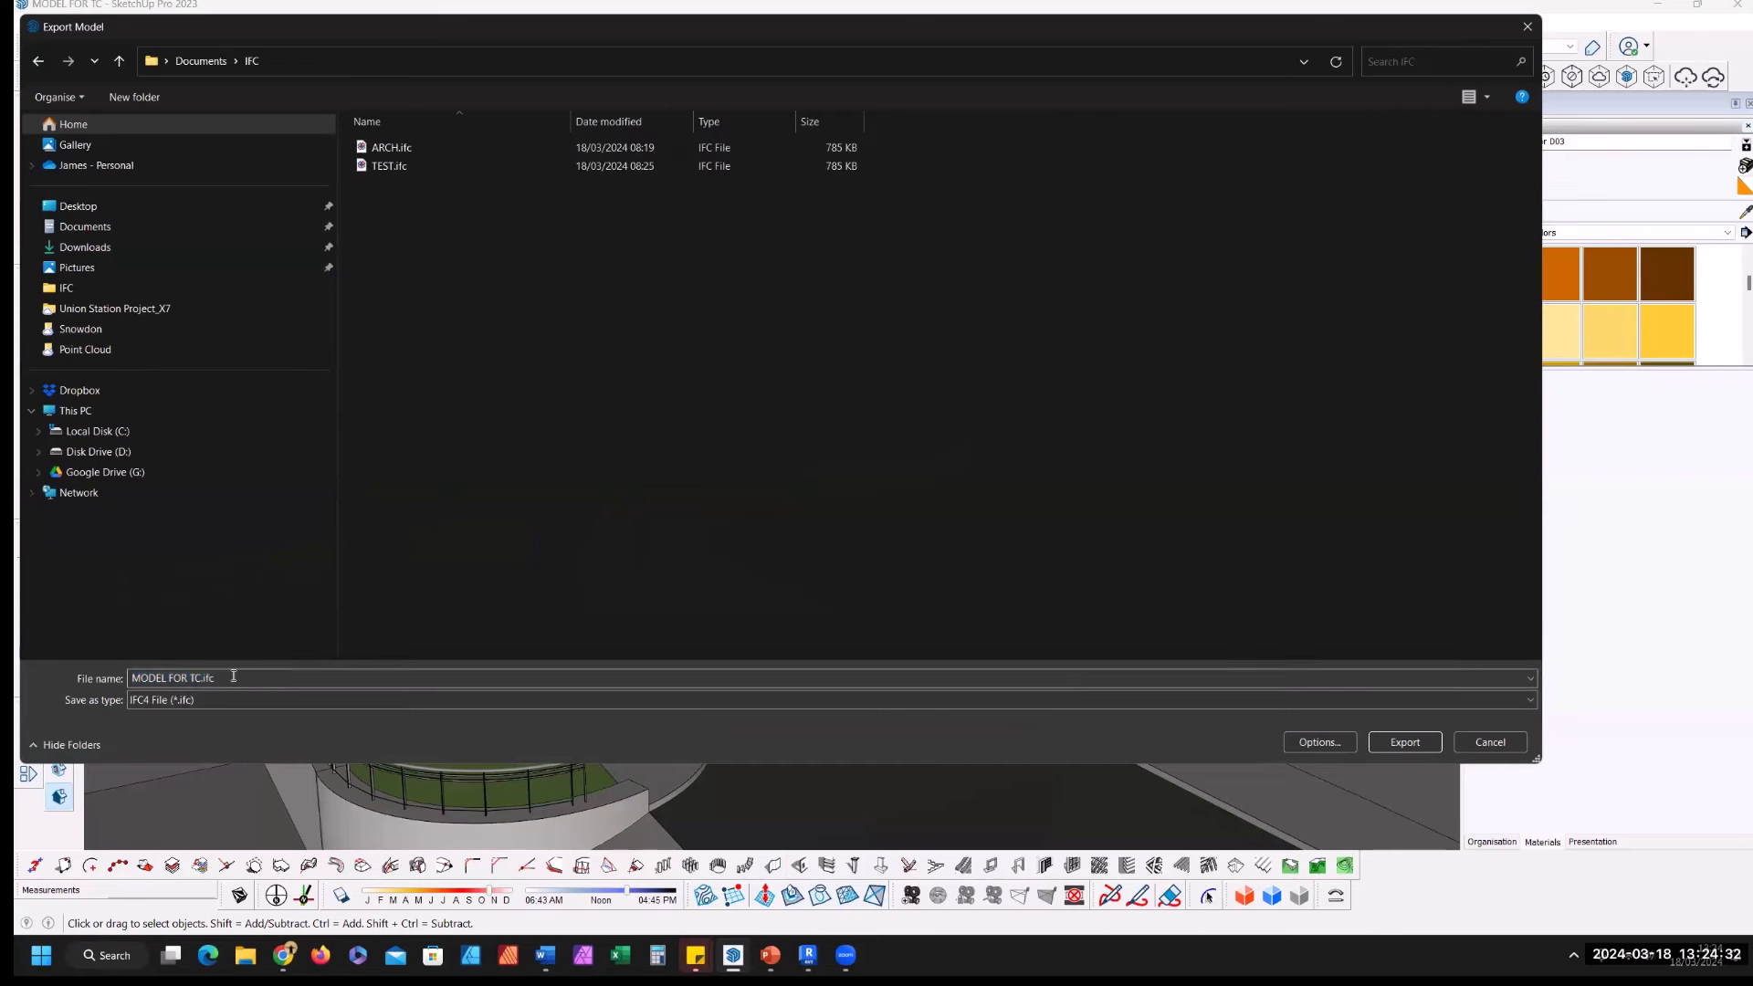
pyautogui.click(1319, 742)
pyautogui.click(859, 485)
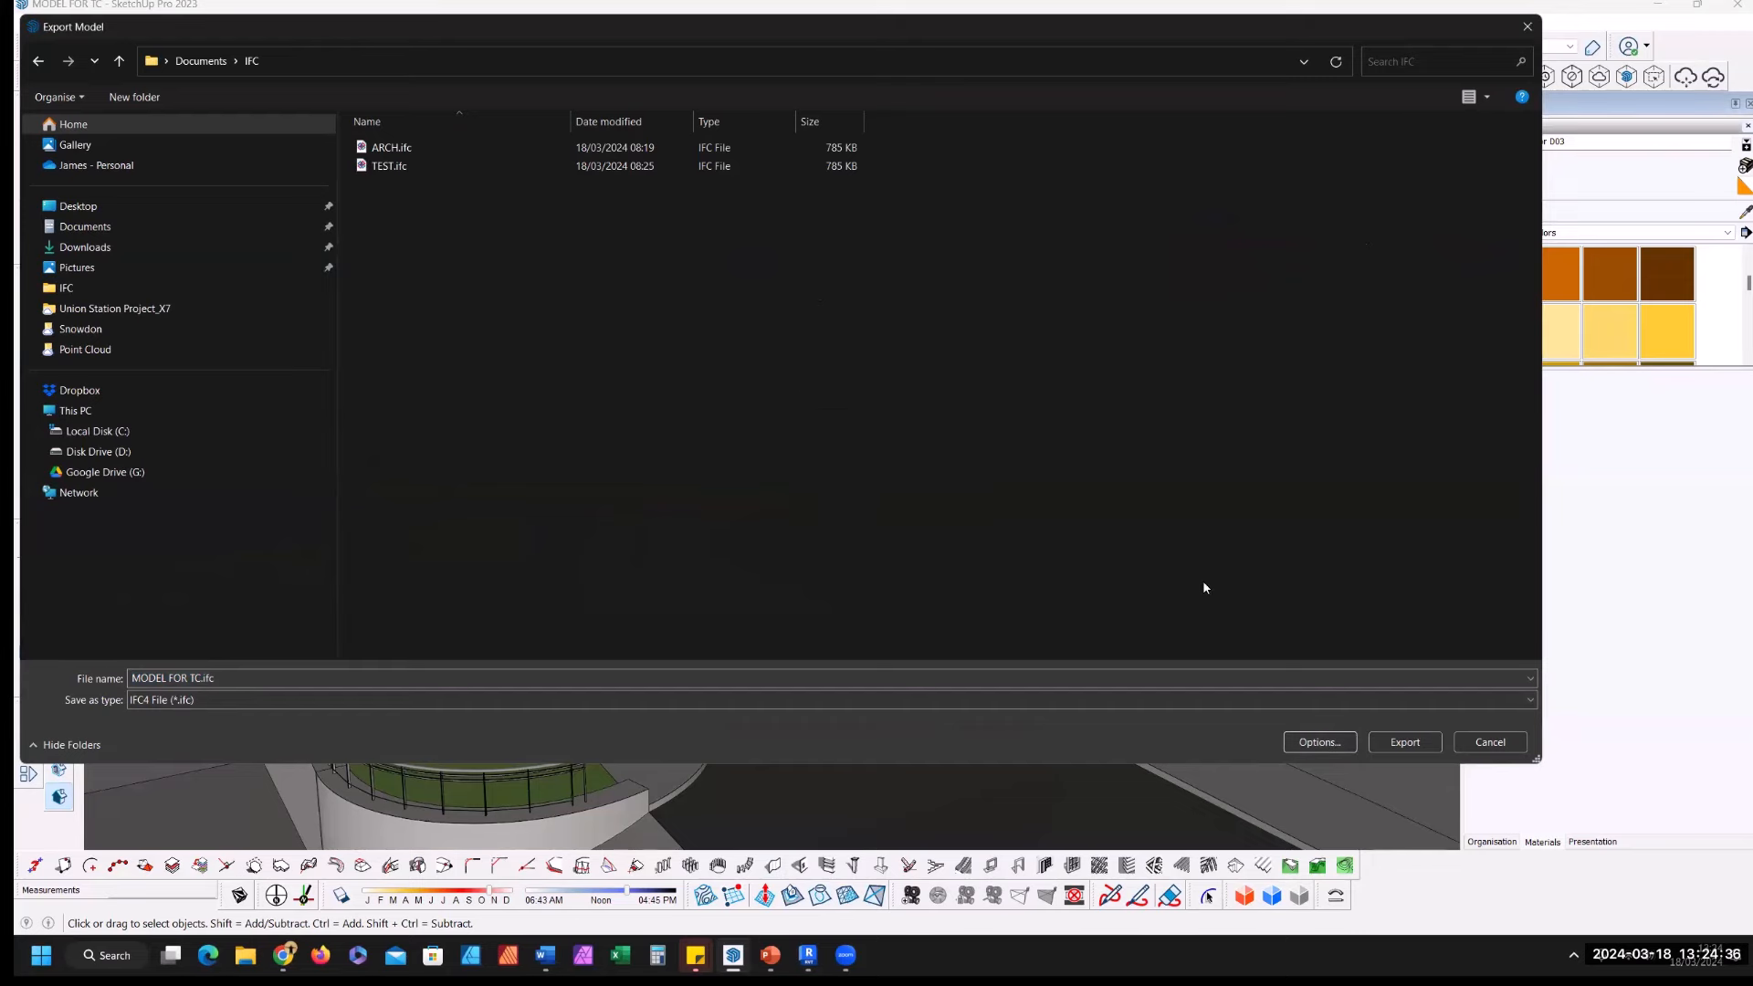
pyautogui.click(1419, 745)
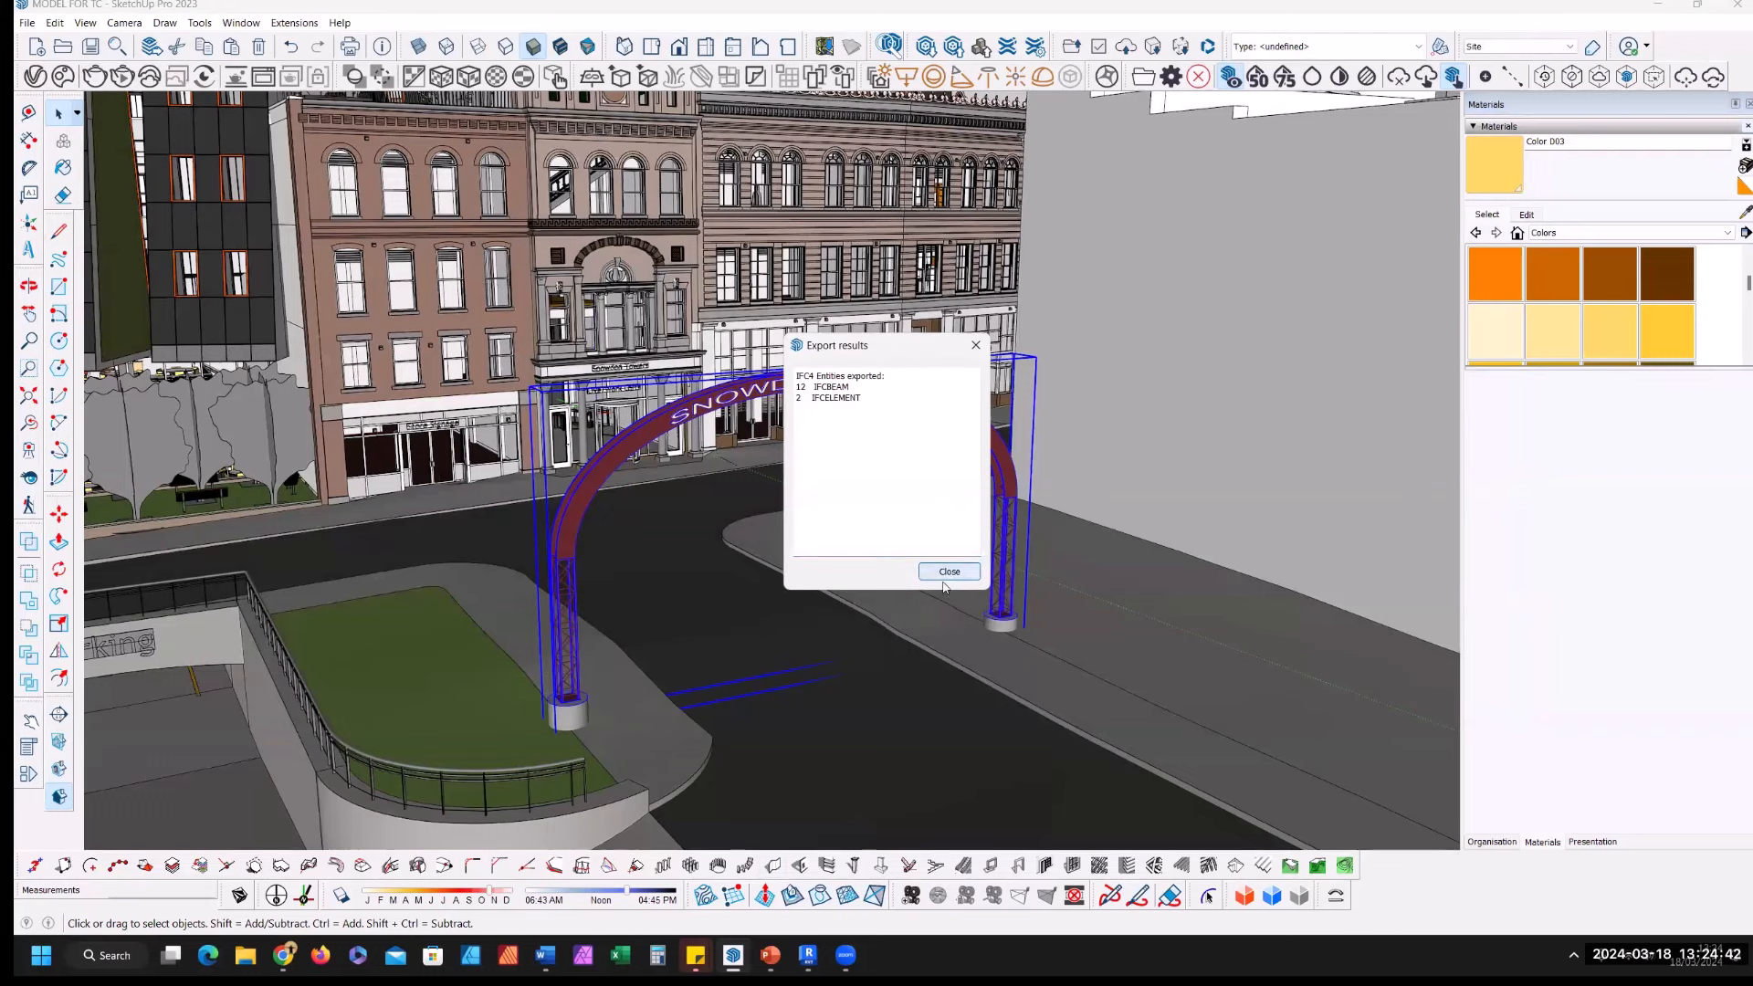
pyautogui.click(946, 575)
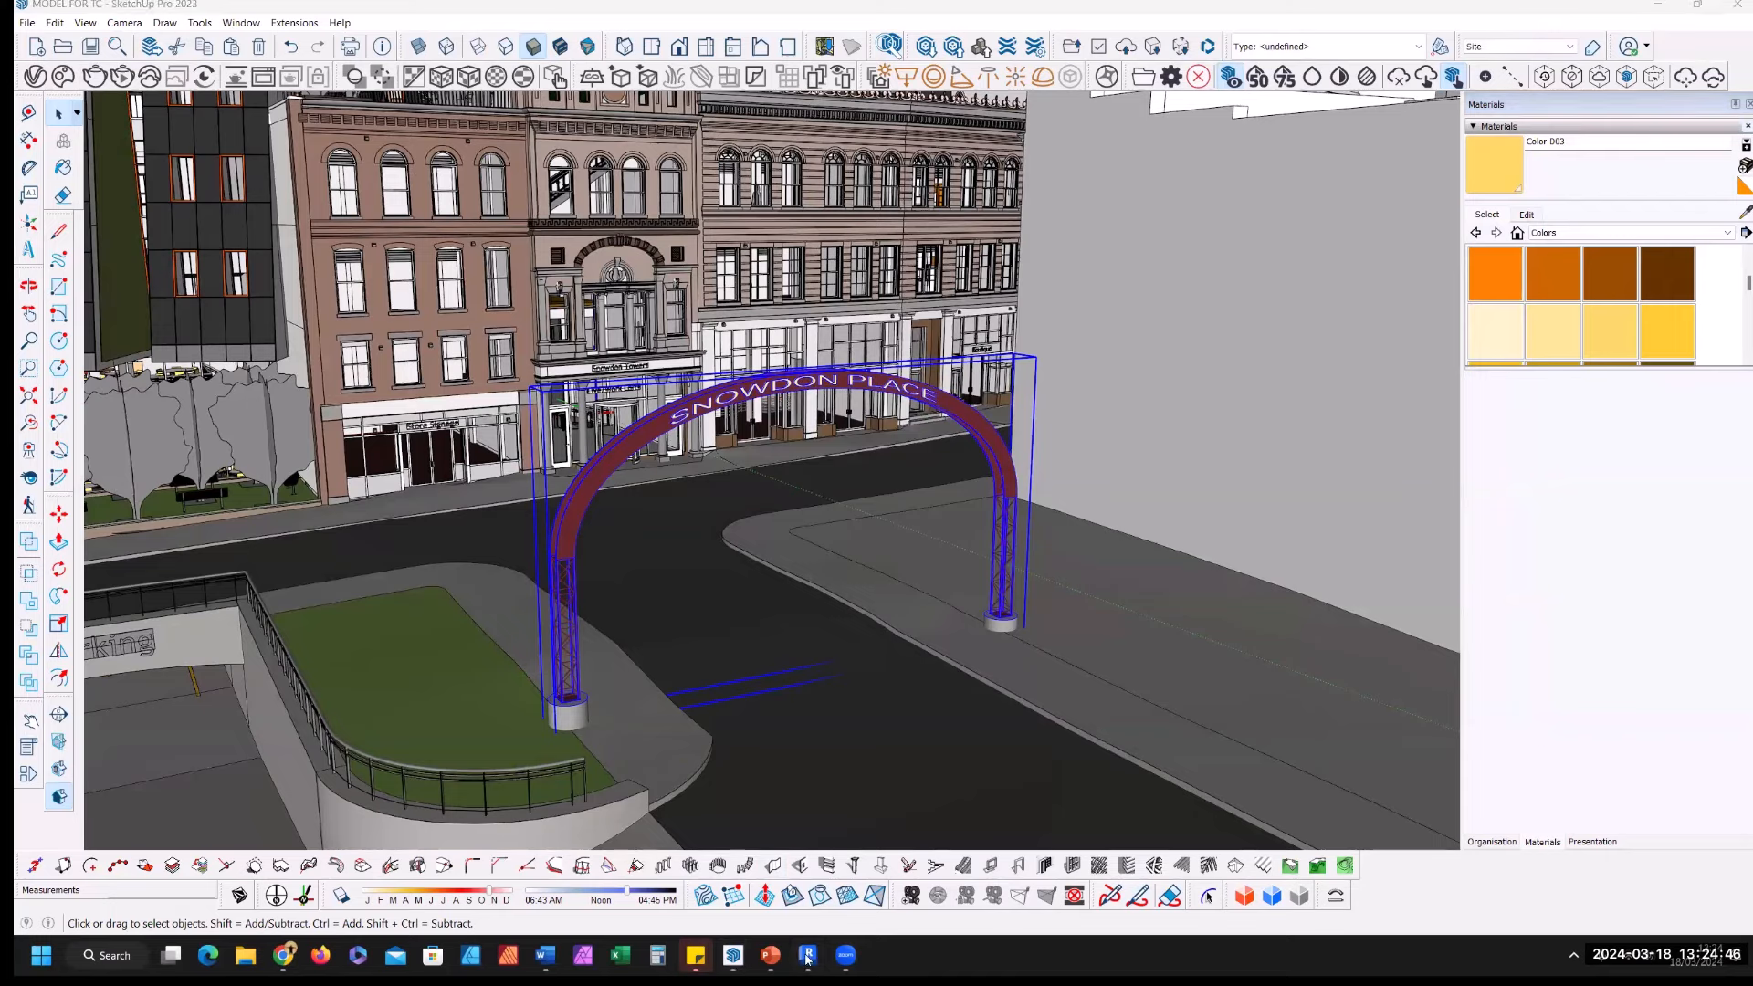
# Step: Switch to Revit and link MODEL FOR TC.ifc from the IFC folder, with the file type set to IFC Files
pyautogui.click(808, 955)
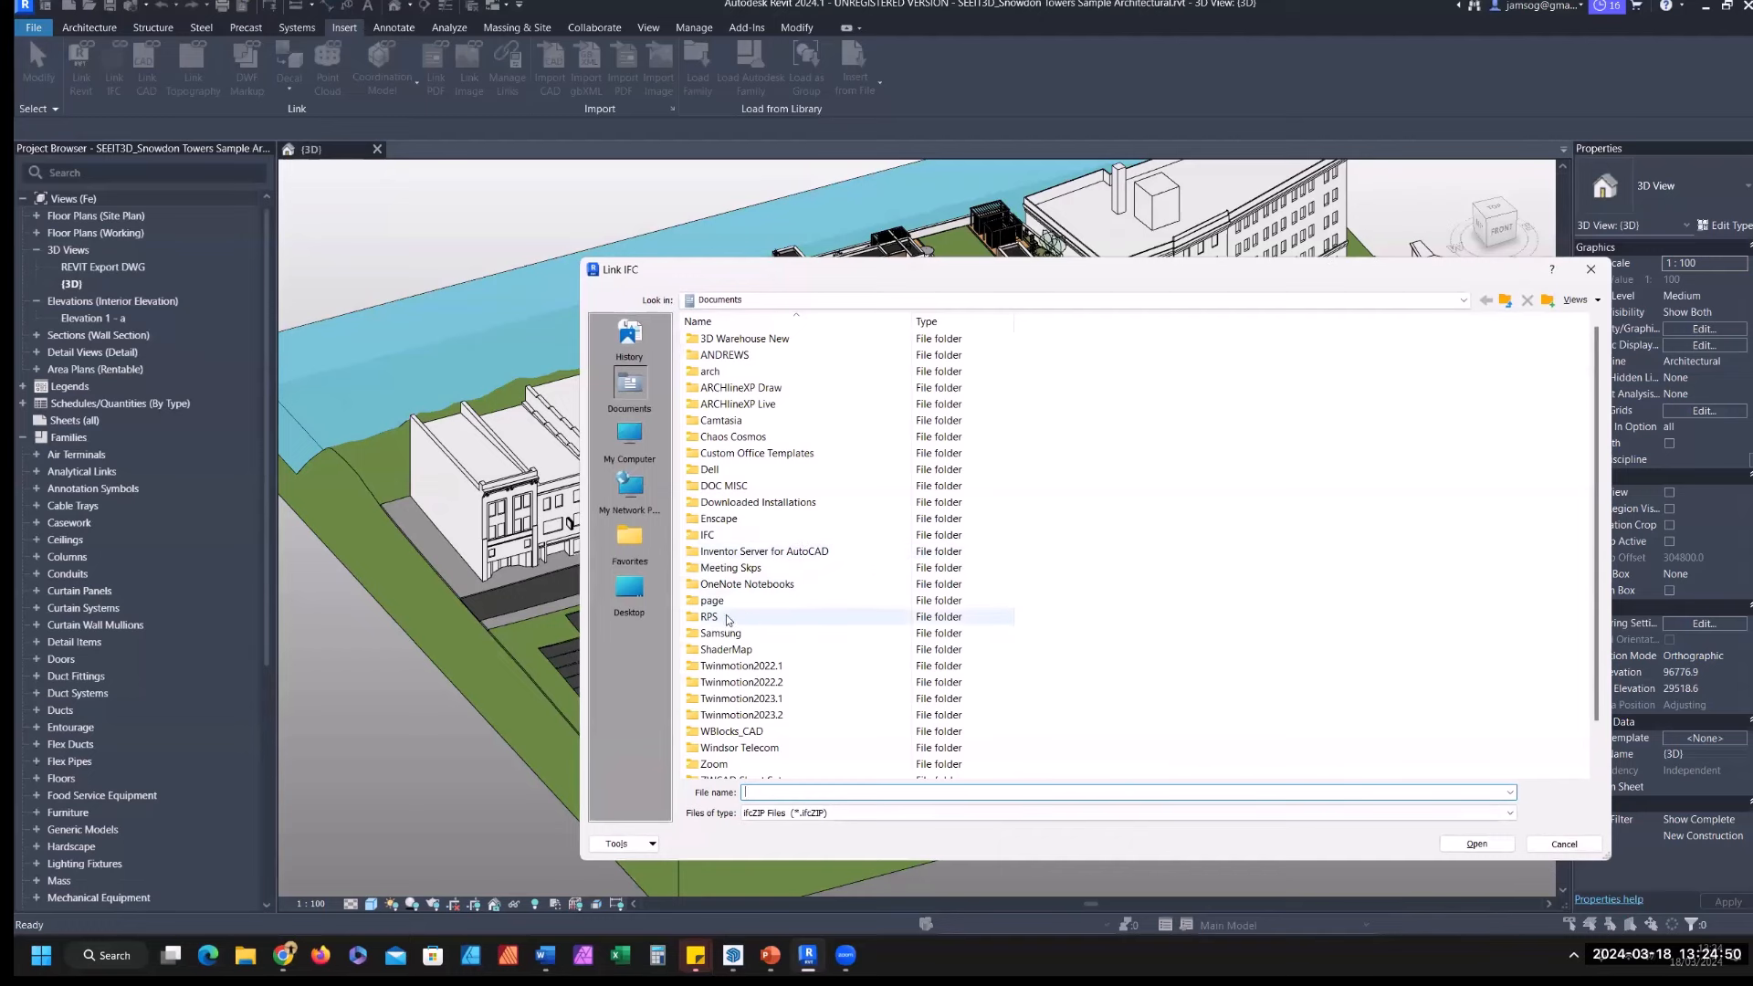
pyautogui.doubleClick(736, 535)
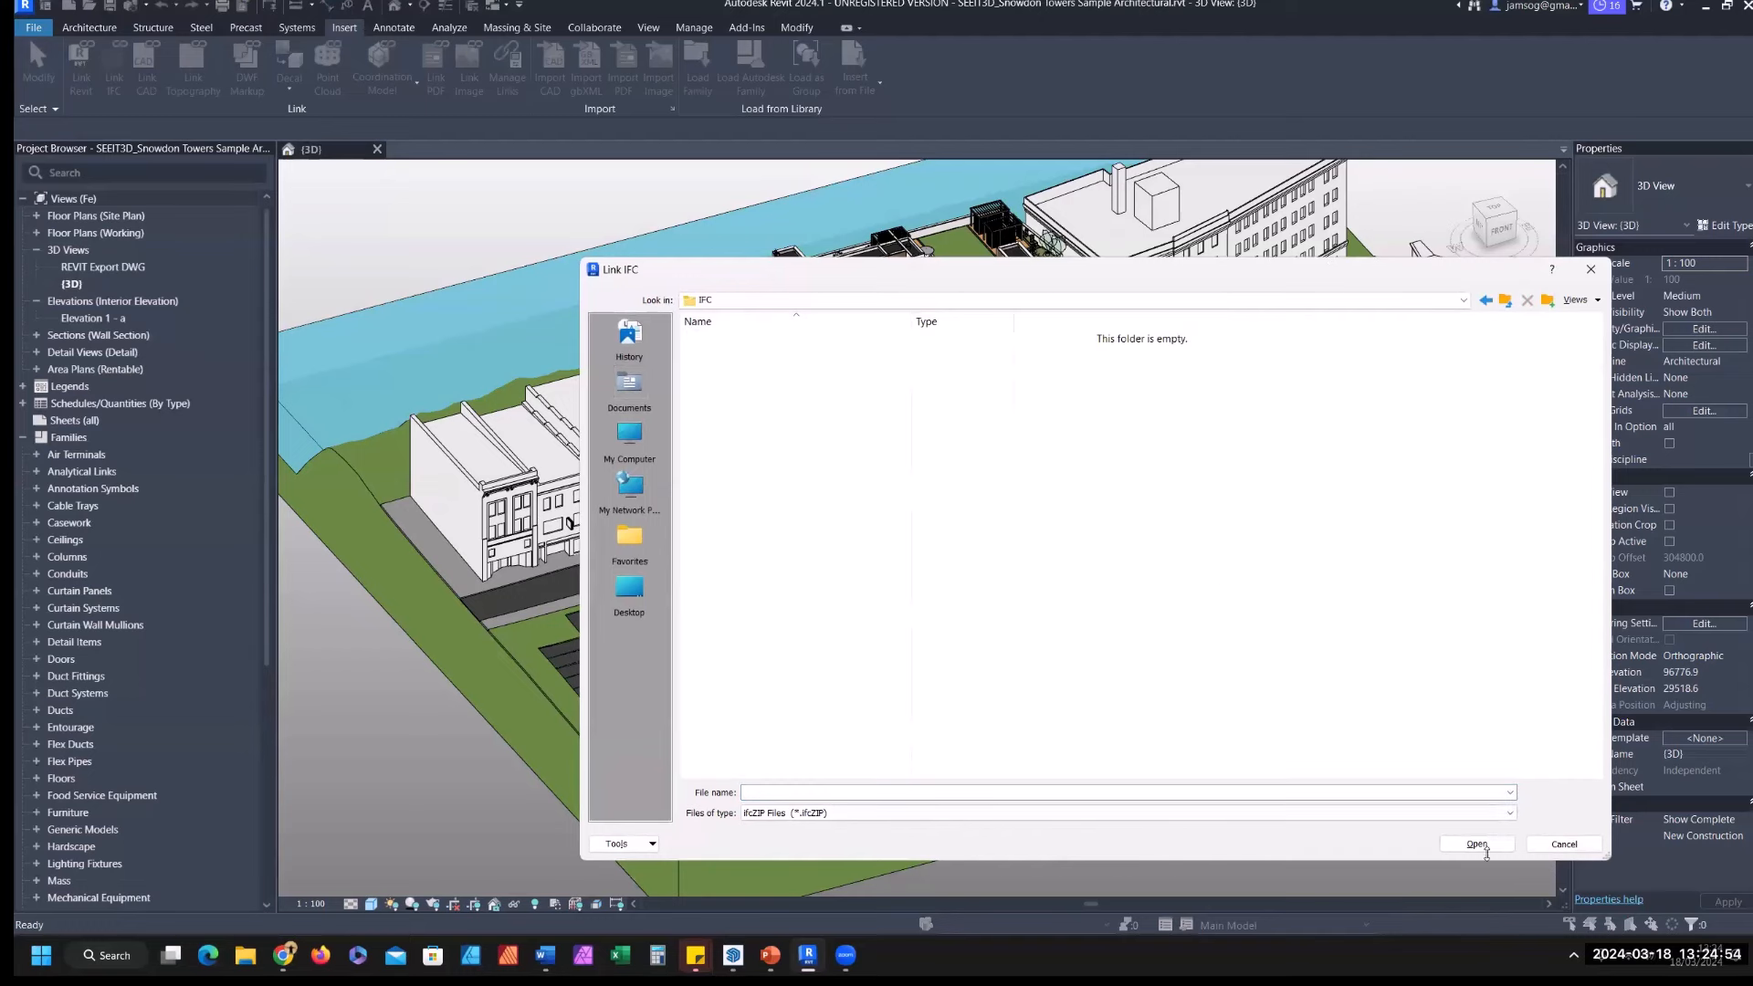
pyautogui.click(1412, 807)
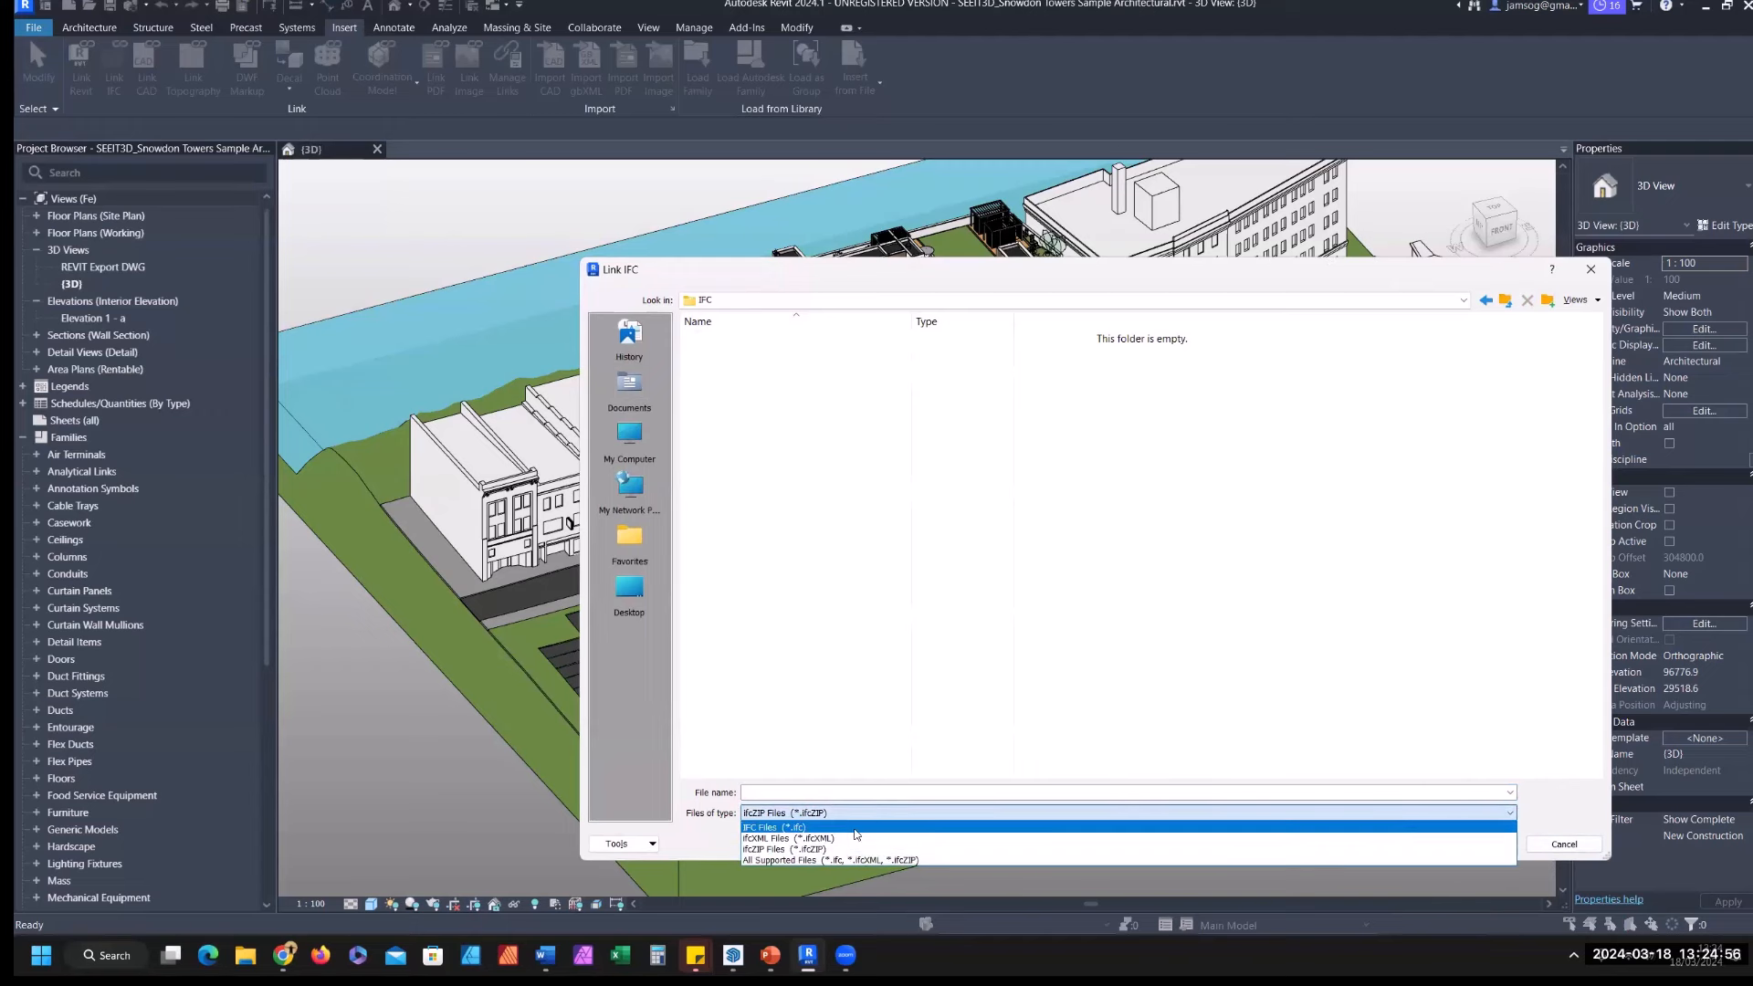
pyautogui.click(860, 827)
pyautogui.click(741, 354)
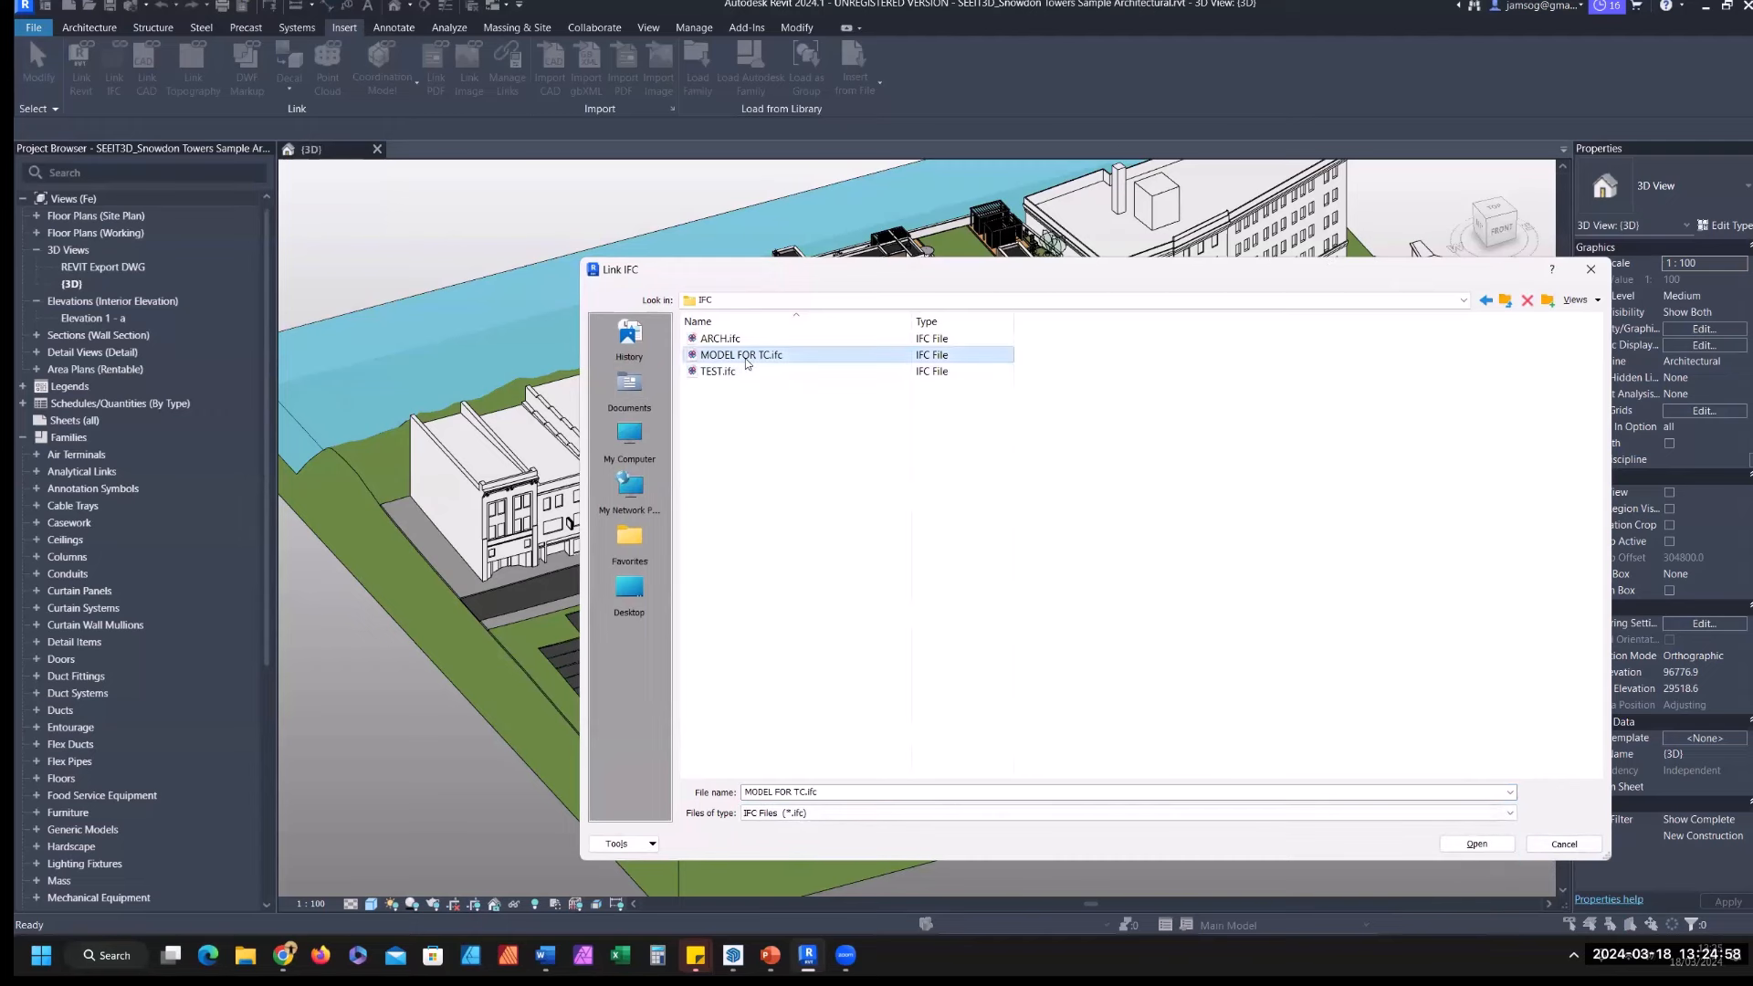
pyautogui.click(1478, 844)
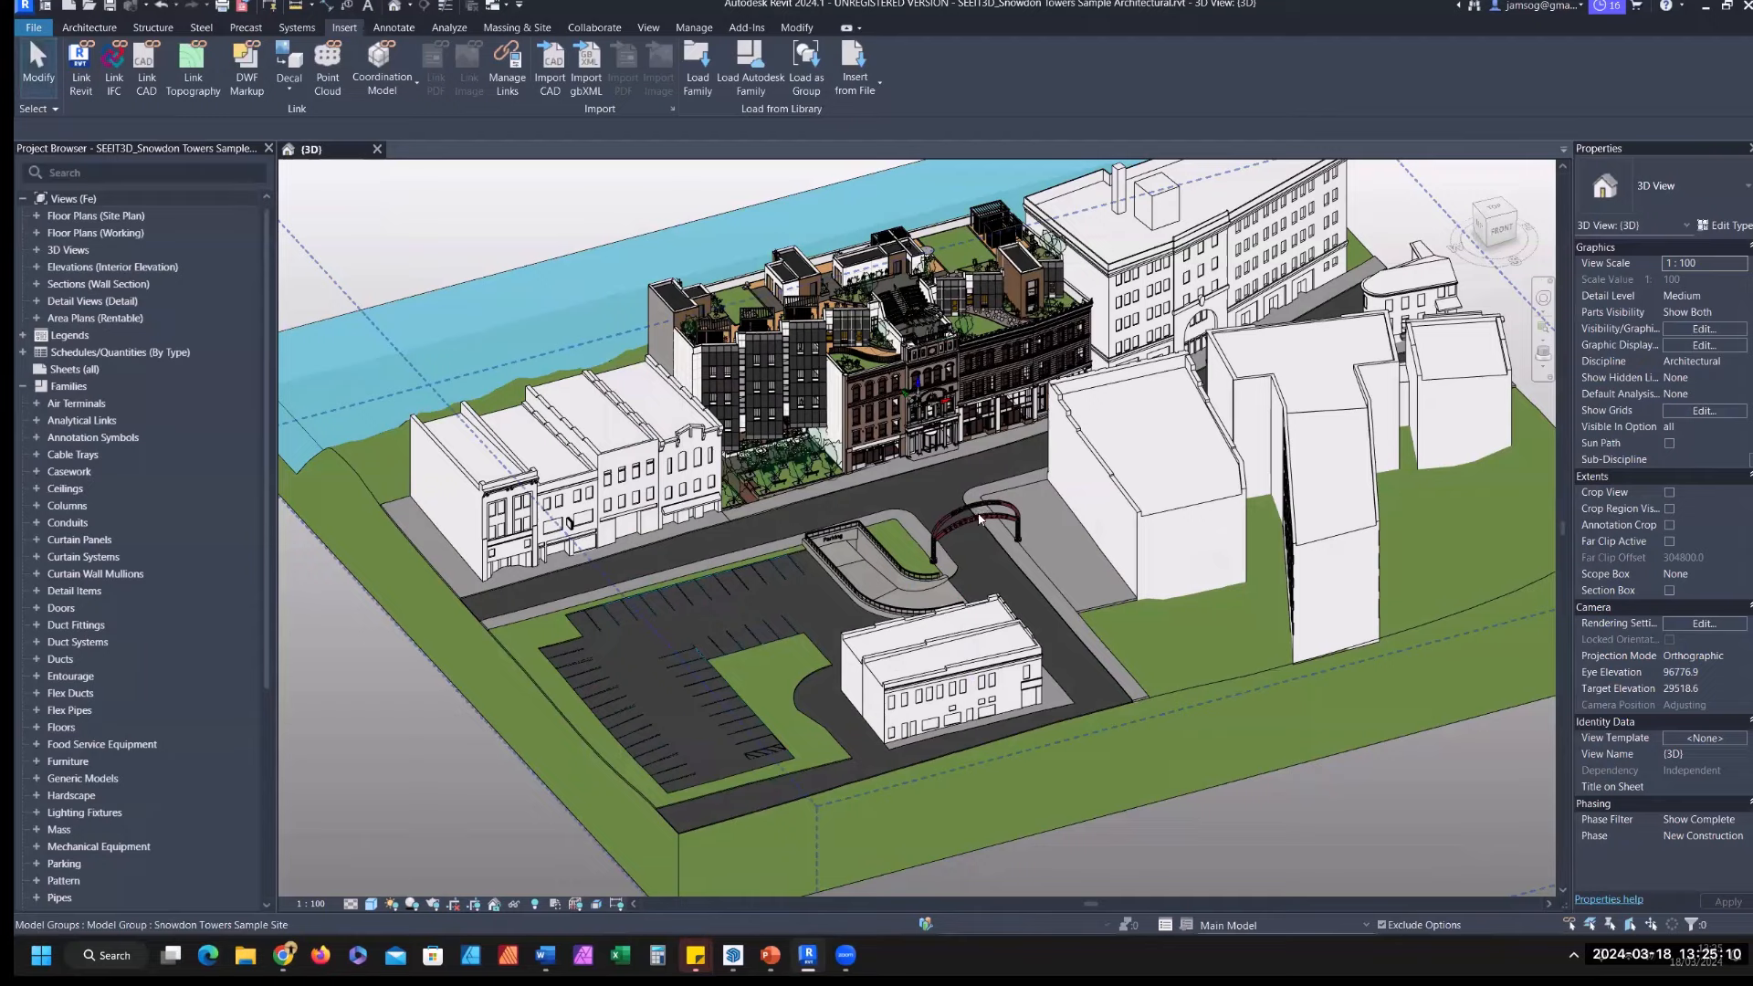
# Step: Bind the linked MODEL FOR TC.ifc arch into the project, accepting the duplicate types and leaving the link loaded
pyautogui.scroll(-3, 982, 513)
pyautogui.scroll(5, 982, 513)
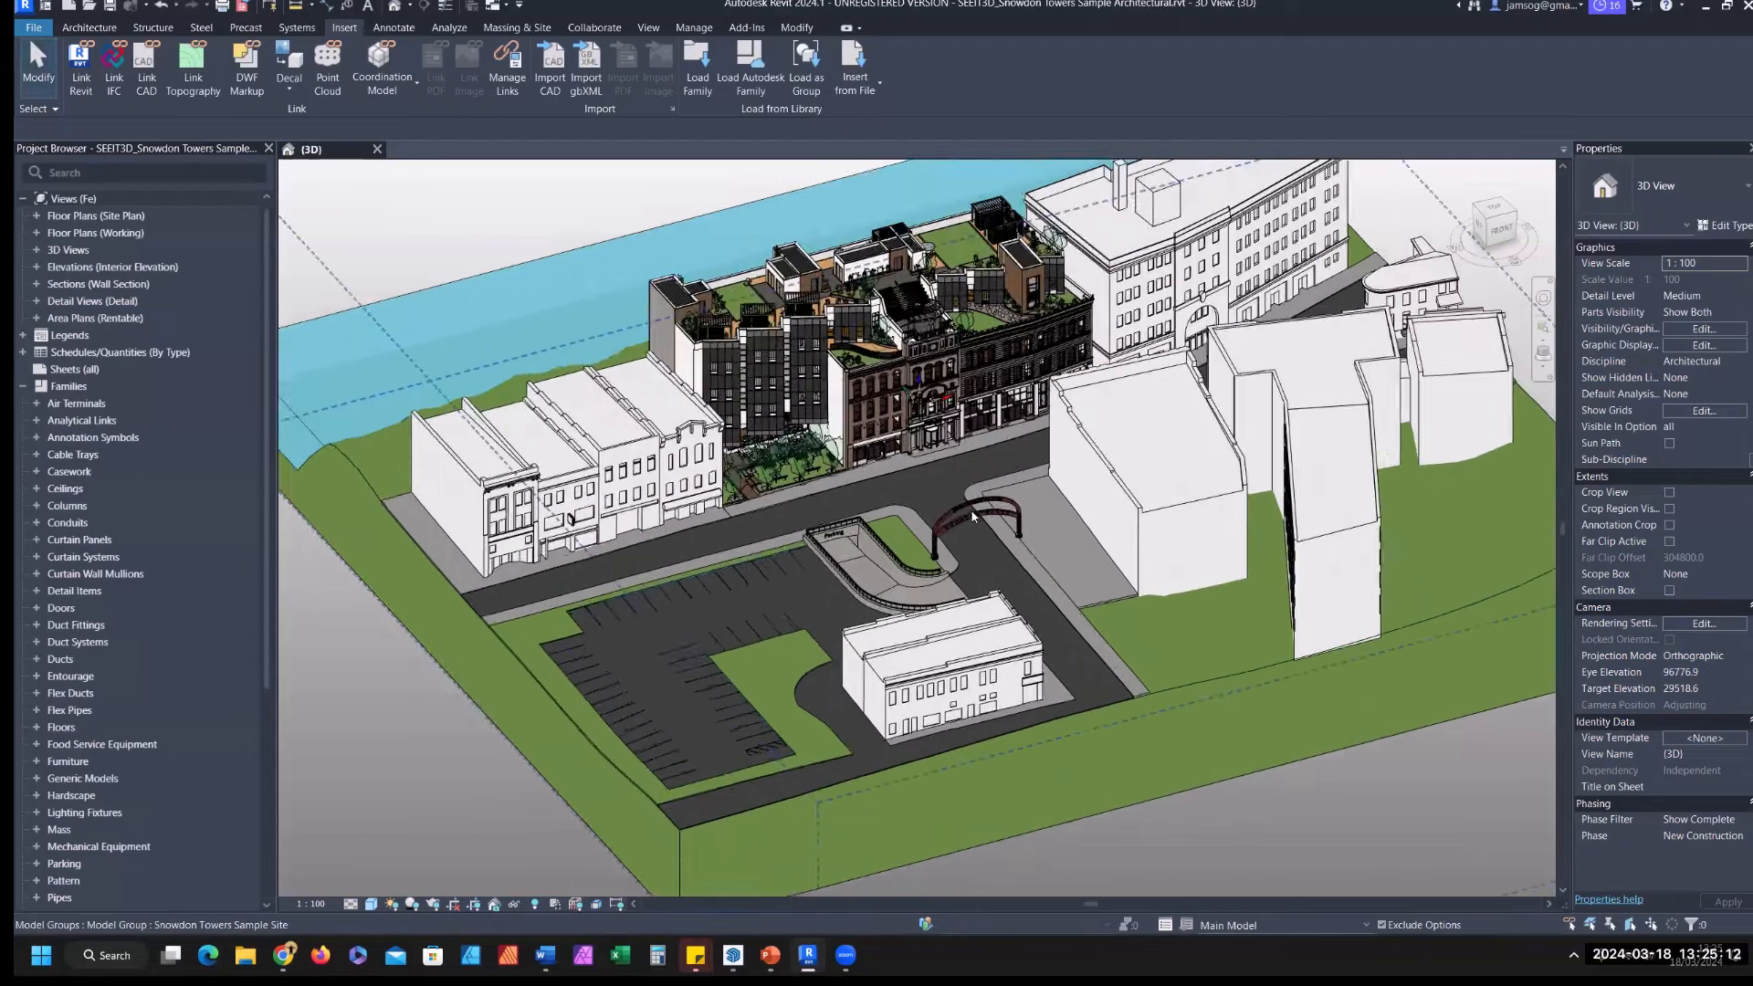
pyautogui.scroll(5, 954, 529)
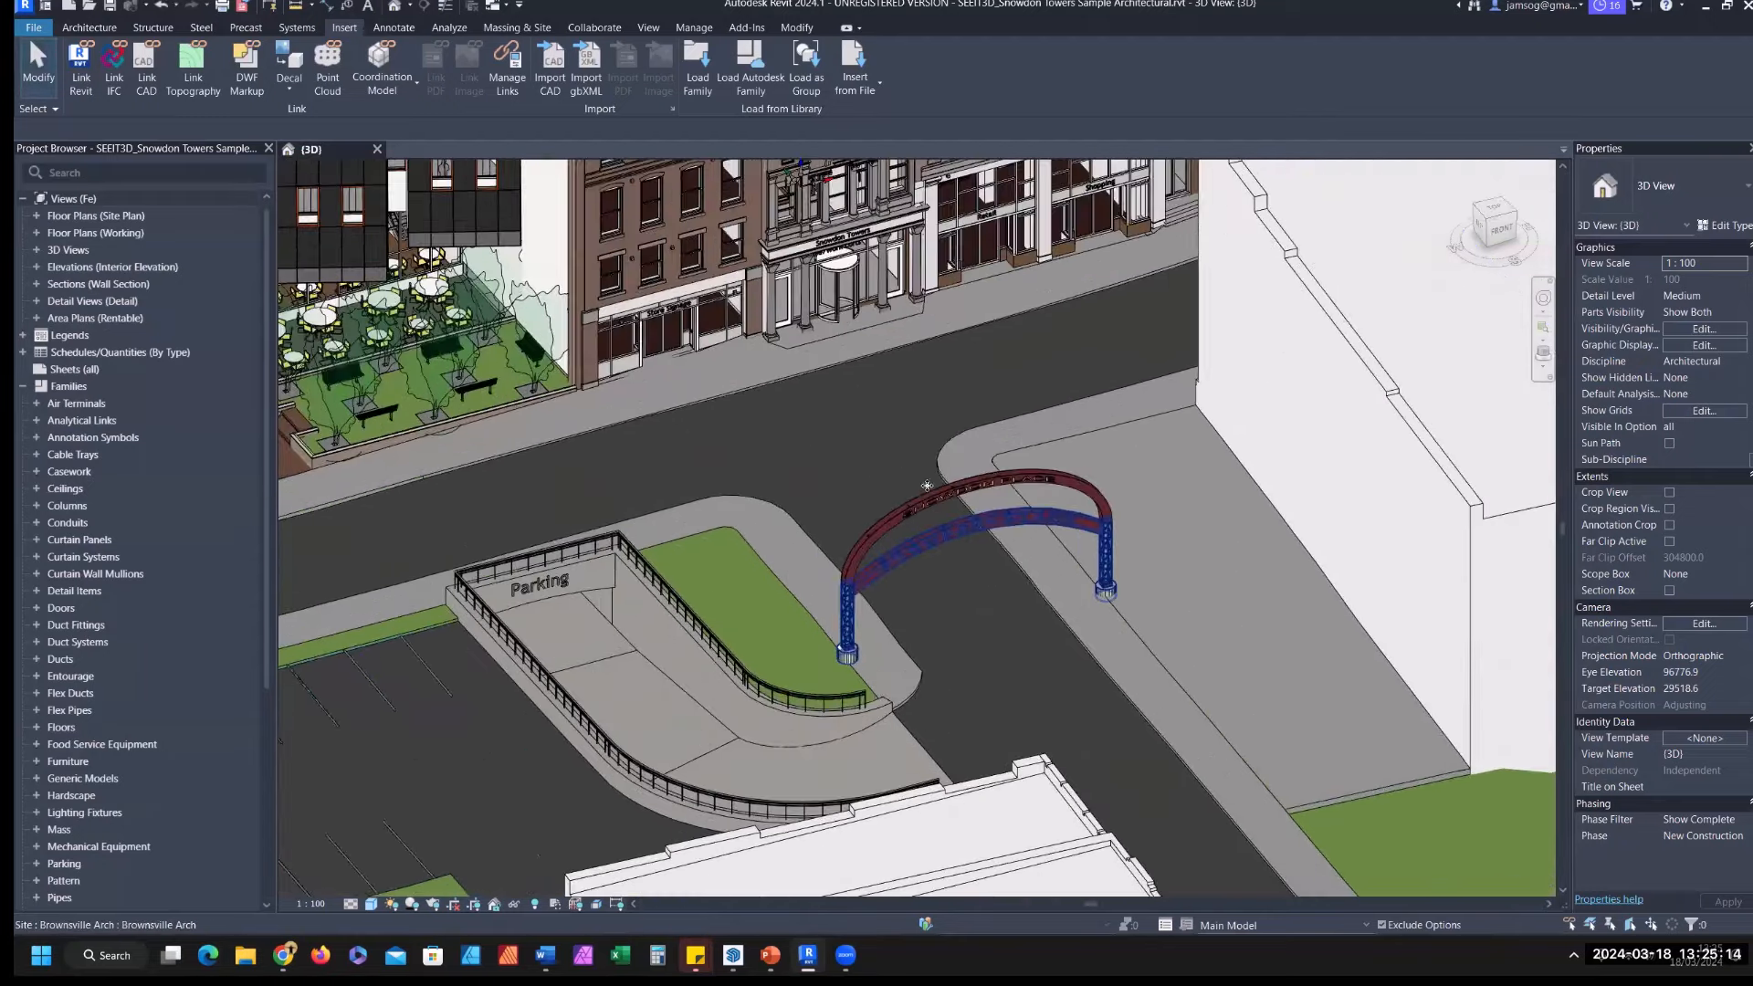
pyautogui.click(945, 504)
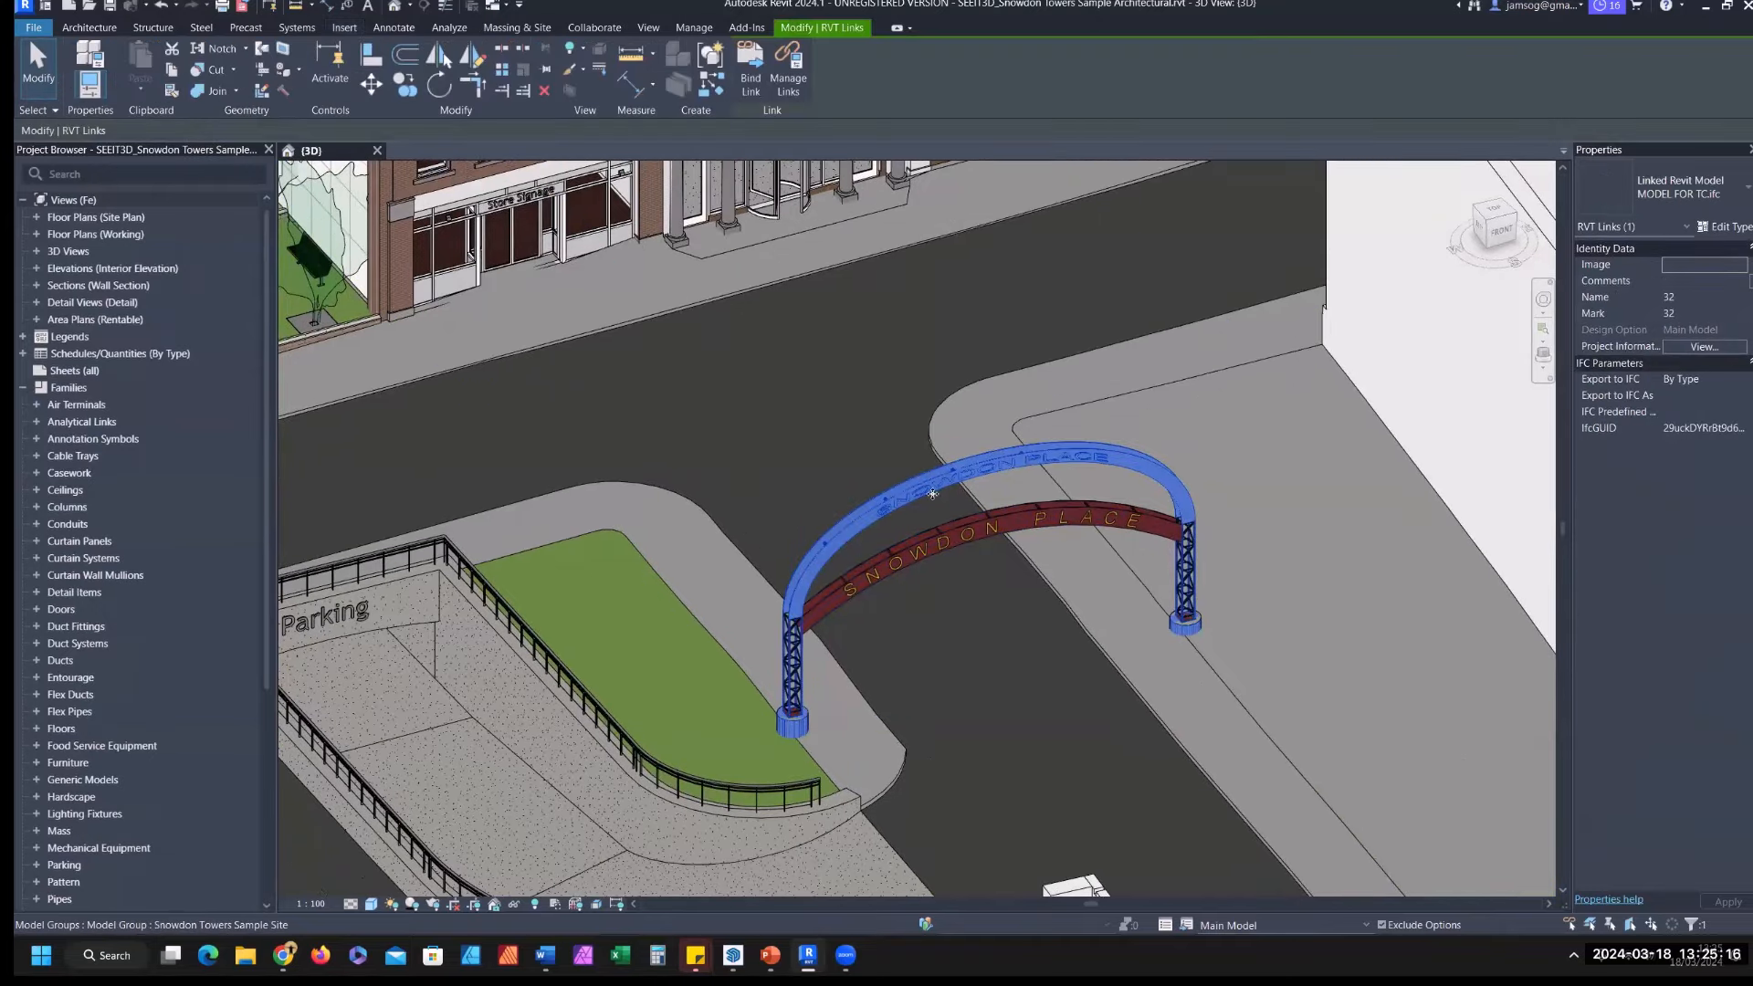
pyautogui.click(750, 68)
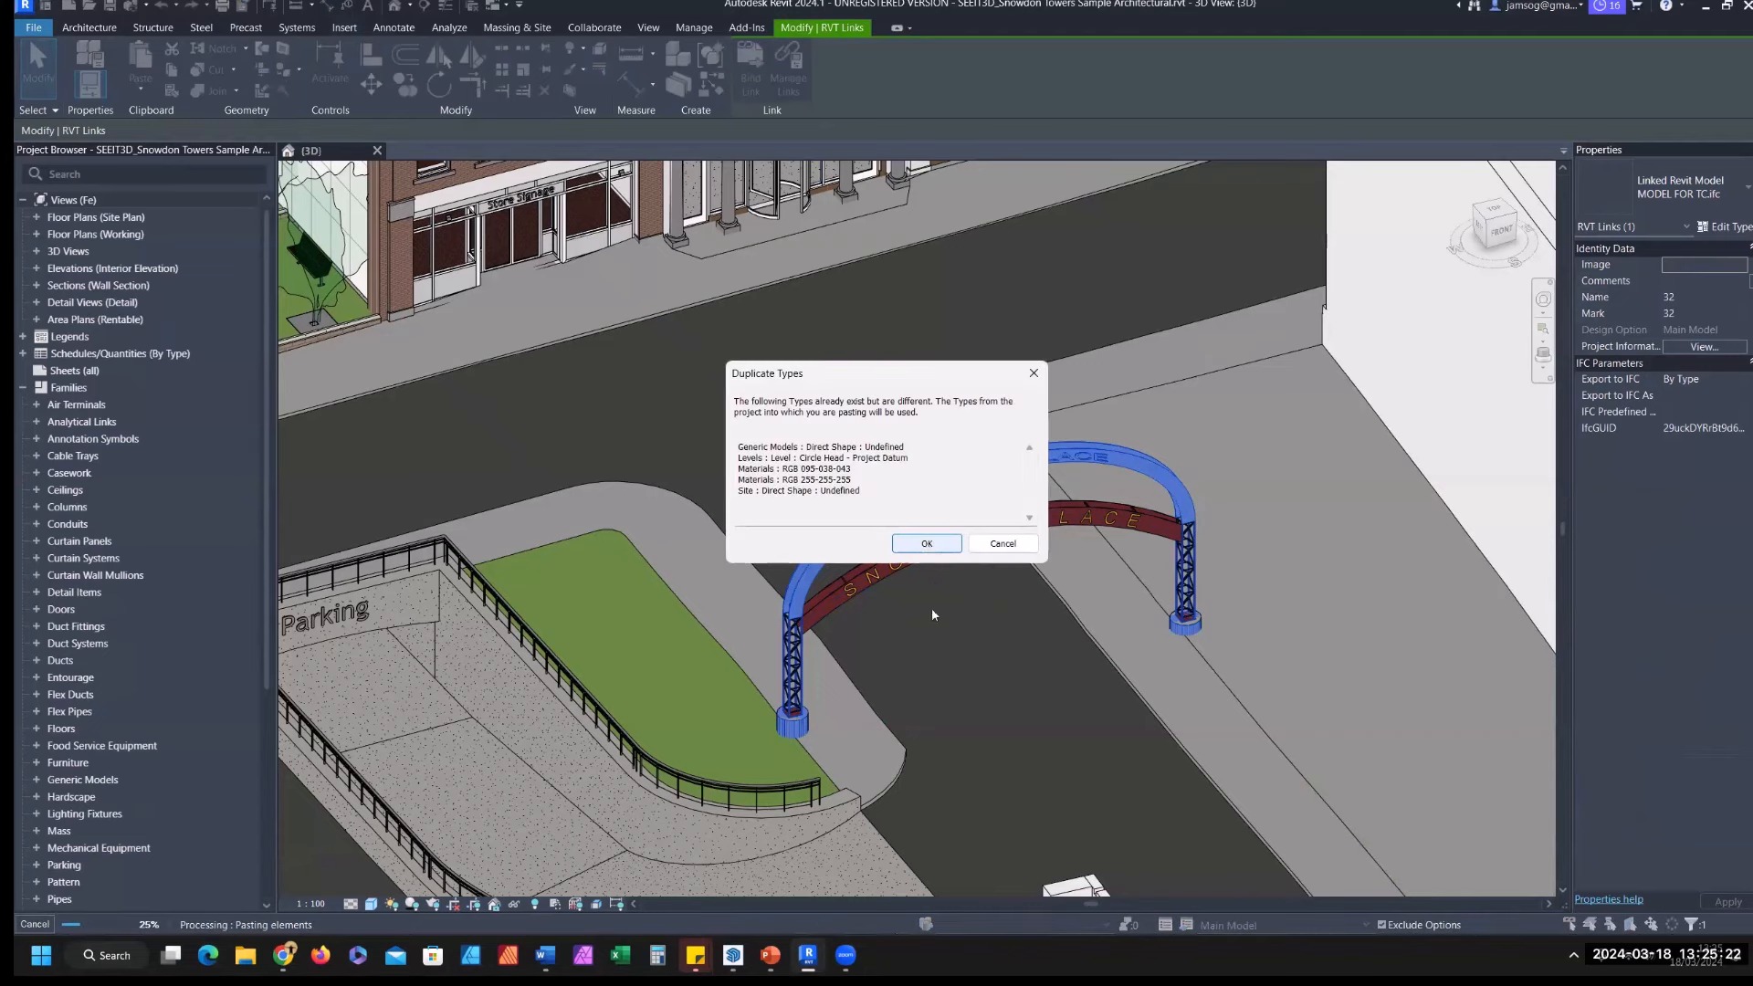
pyautogui.click(911, 551)
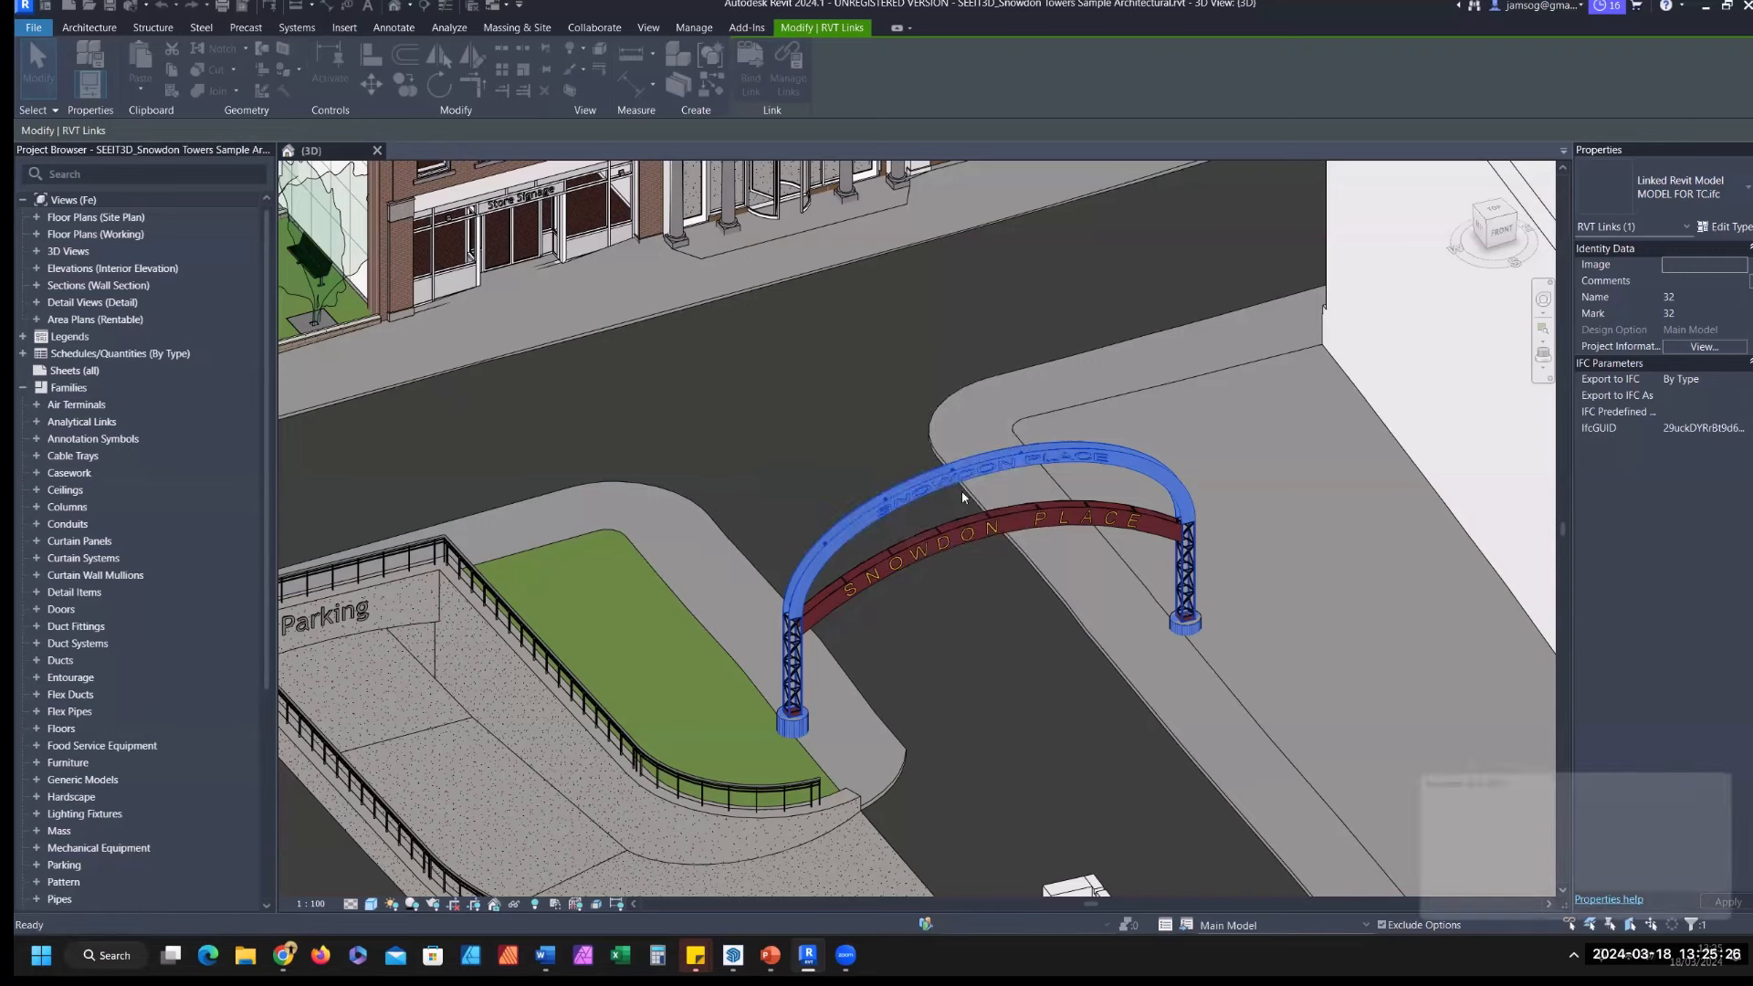
pyautogui.press('Delete')
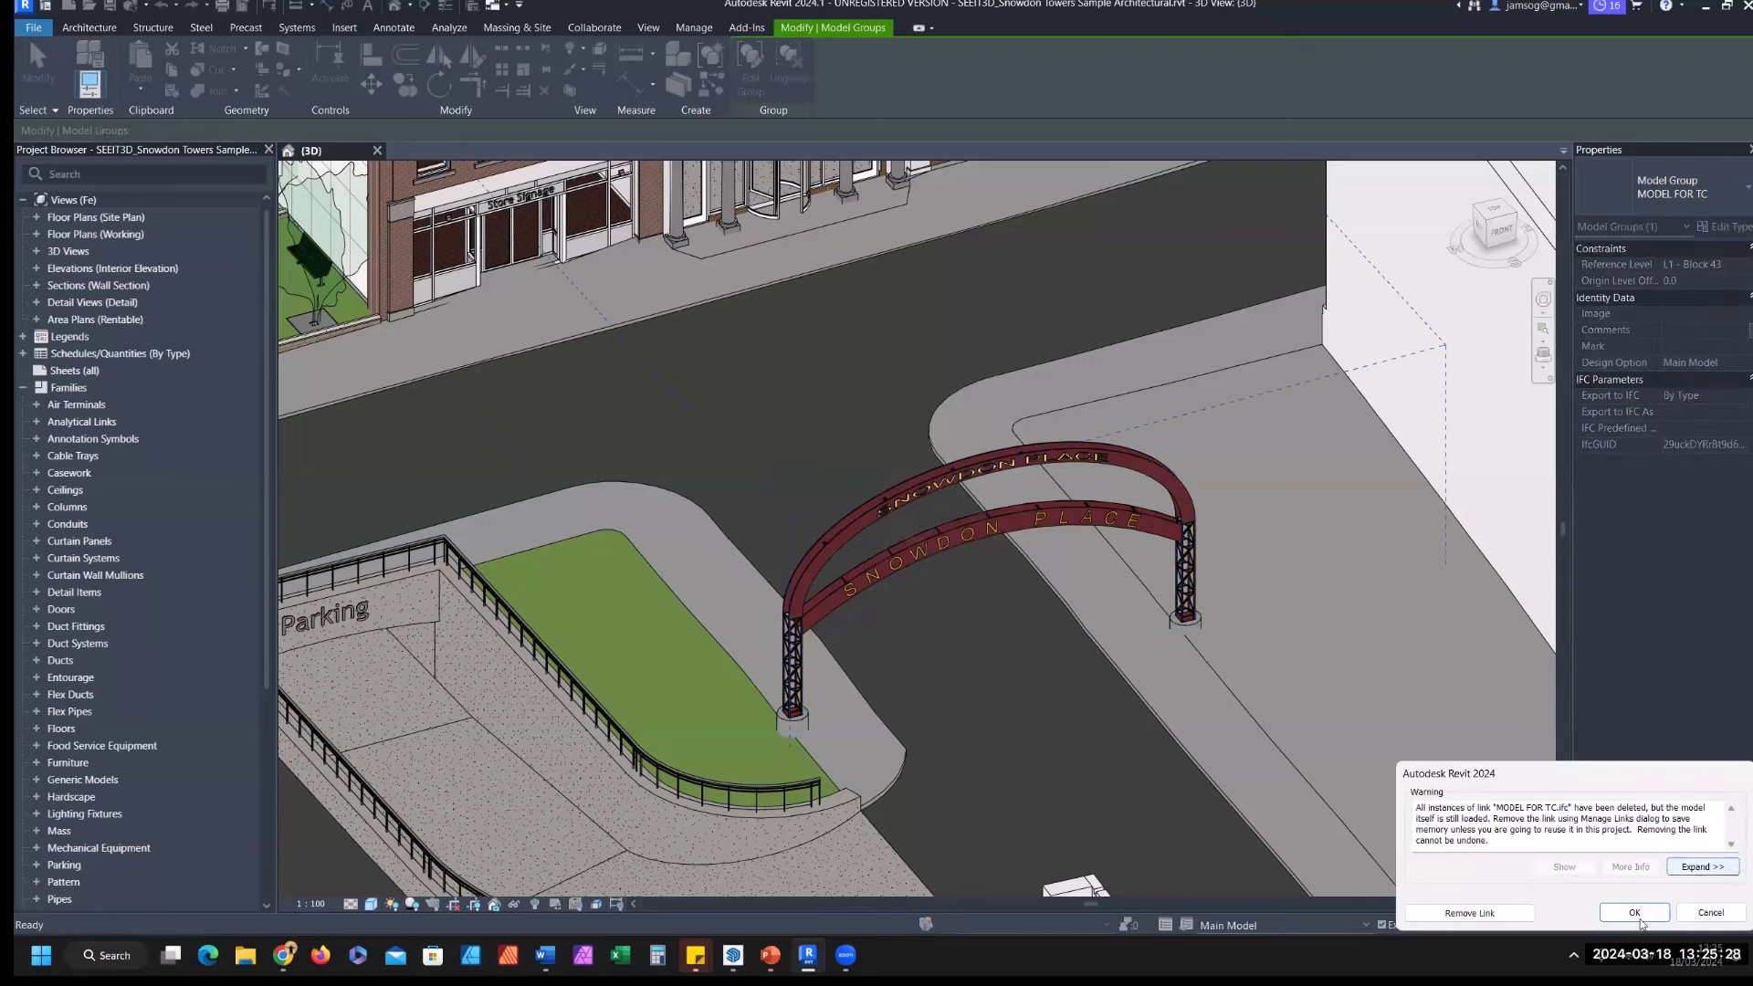
pyautogui.click(1637, 916)
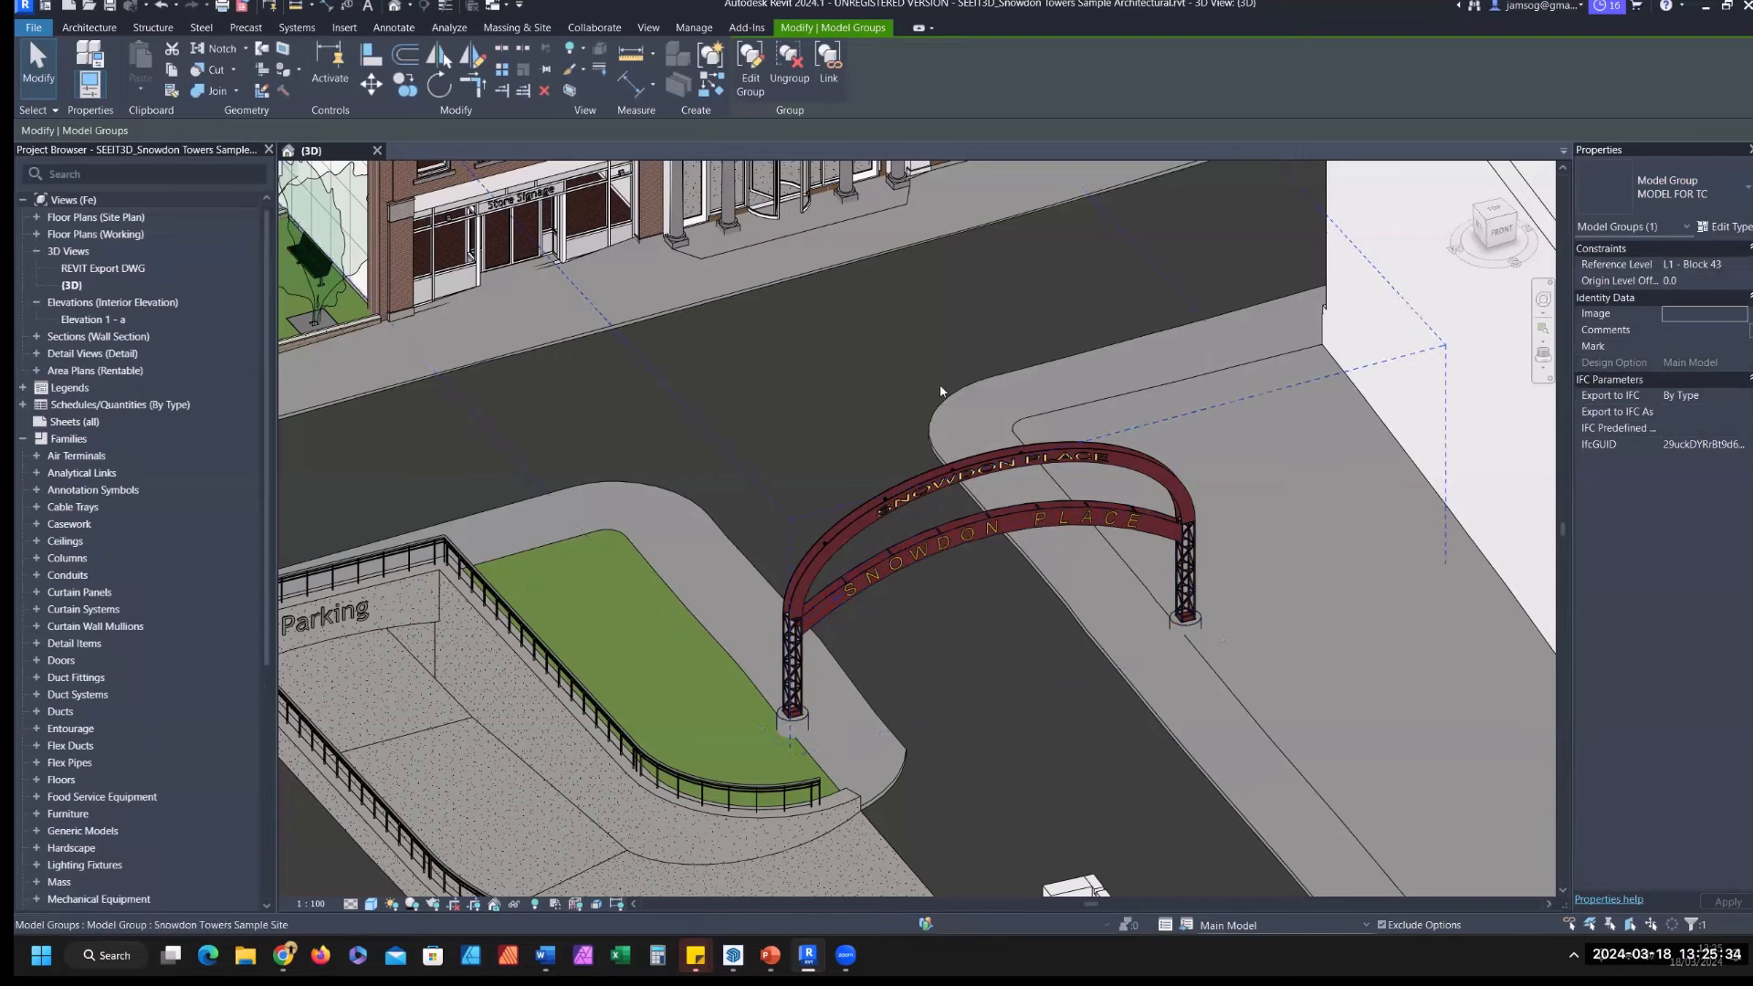
# Step: Open the old Brownsville Arch family for editing and delete its curved SNOWDON PLACE sign together with the lettering
pyautogui.press('Tab')
pyautogui.click(957, 542)
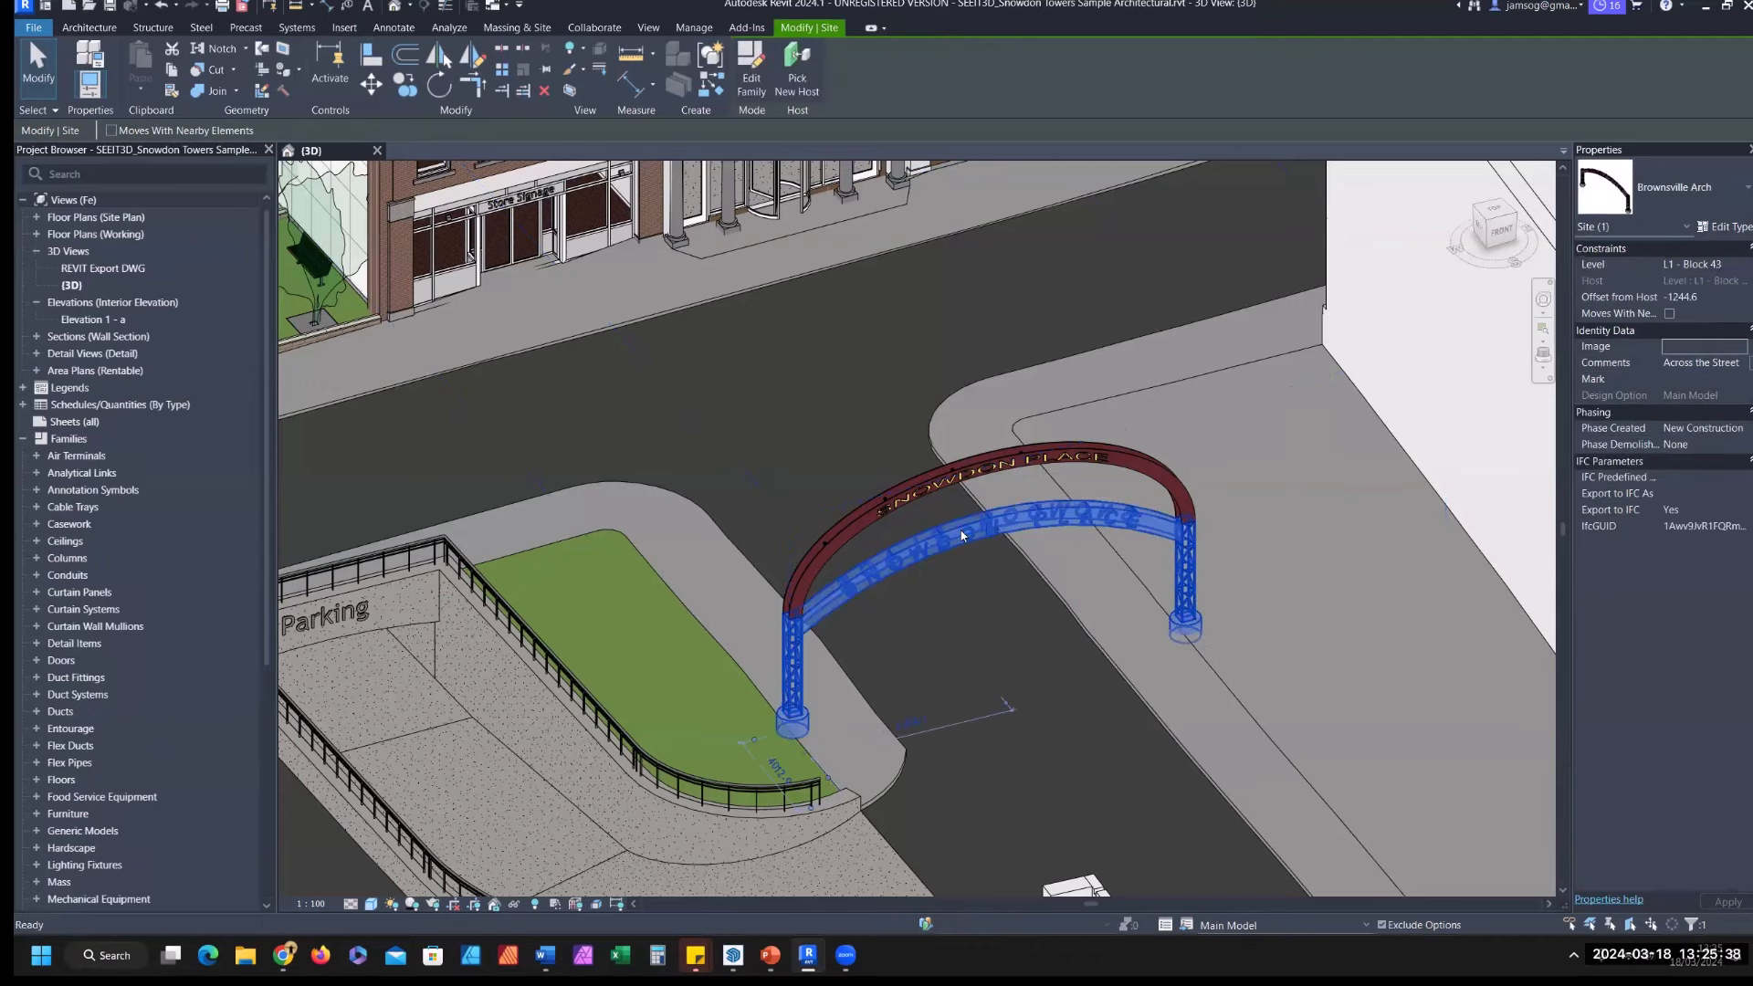
pyautogui.doubleClick(962, 536)
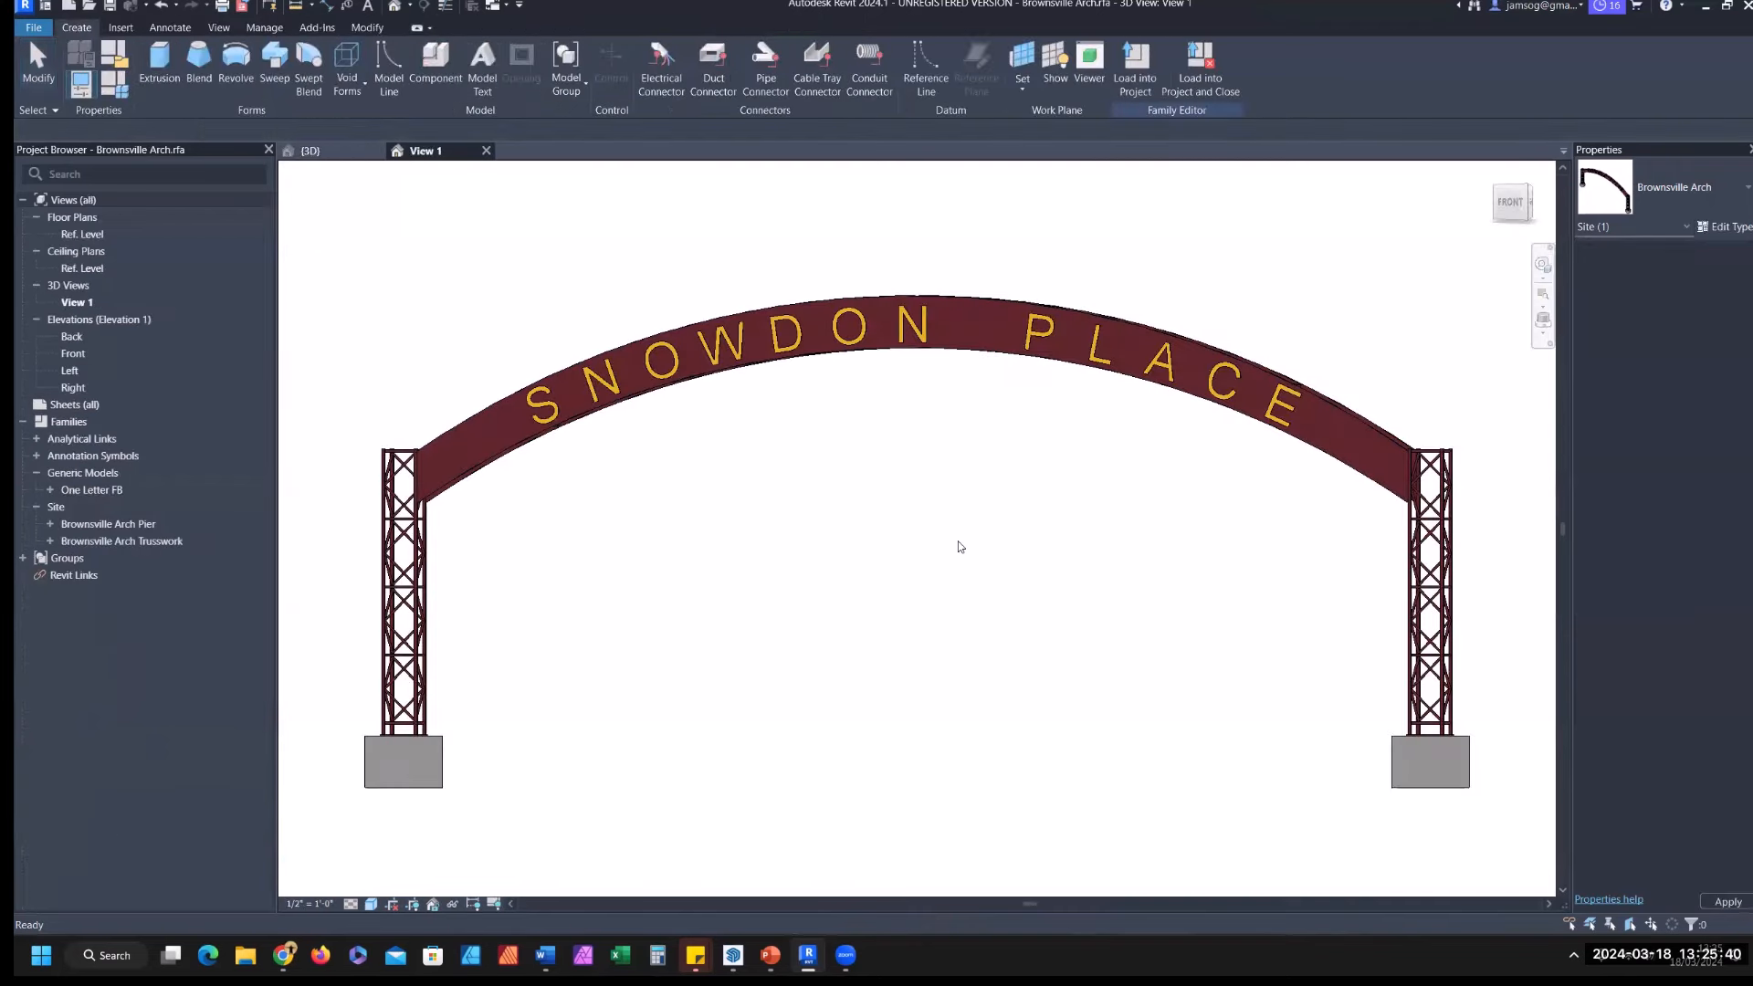
pyautogui.moveTo(1362, 223); pyautogui.dragTo(492, 535)
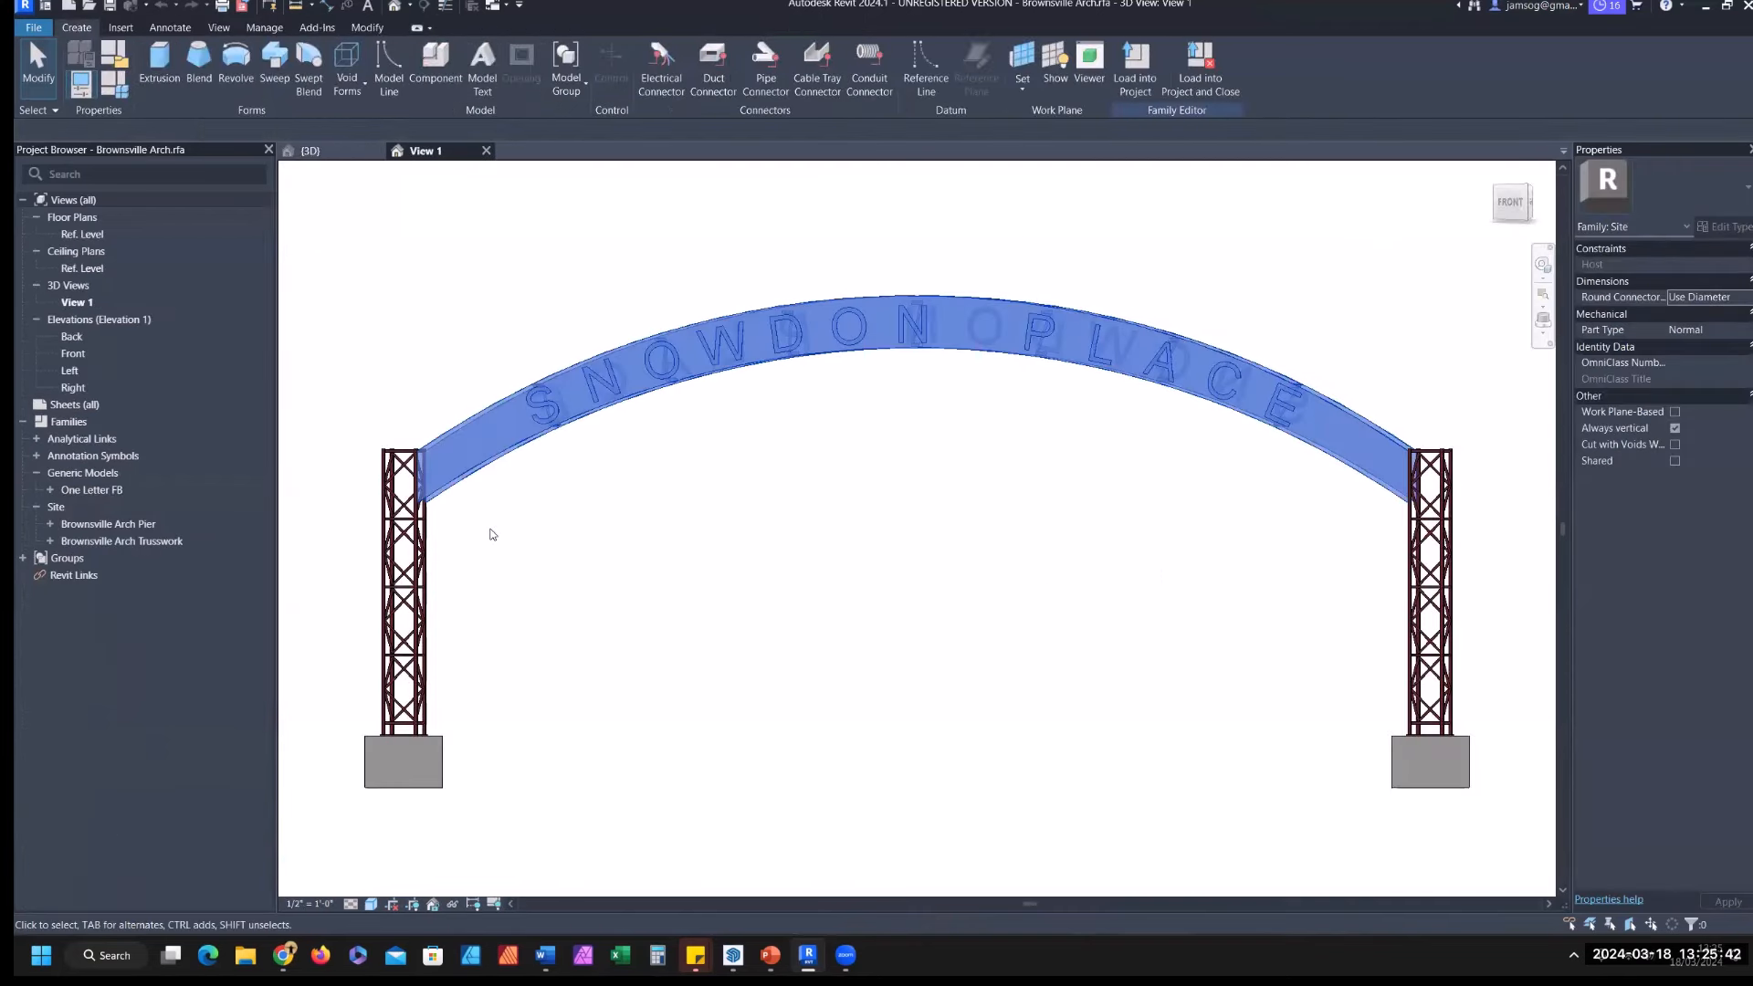
pyautogui.press('Delete')
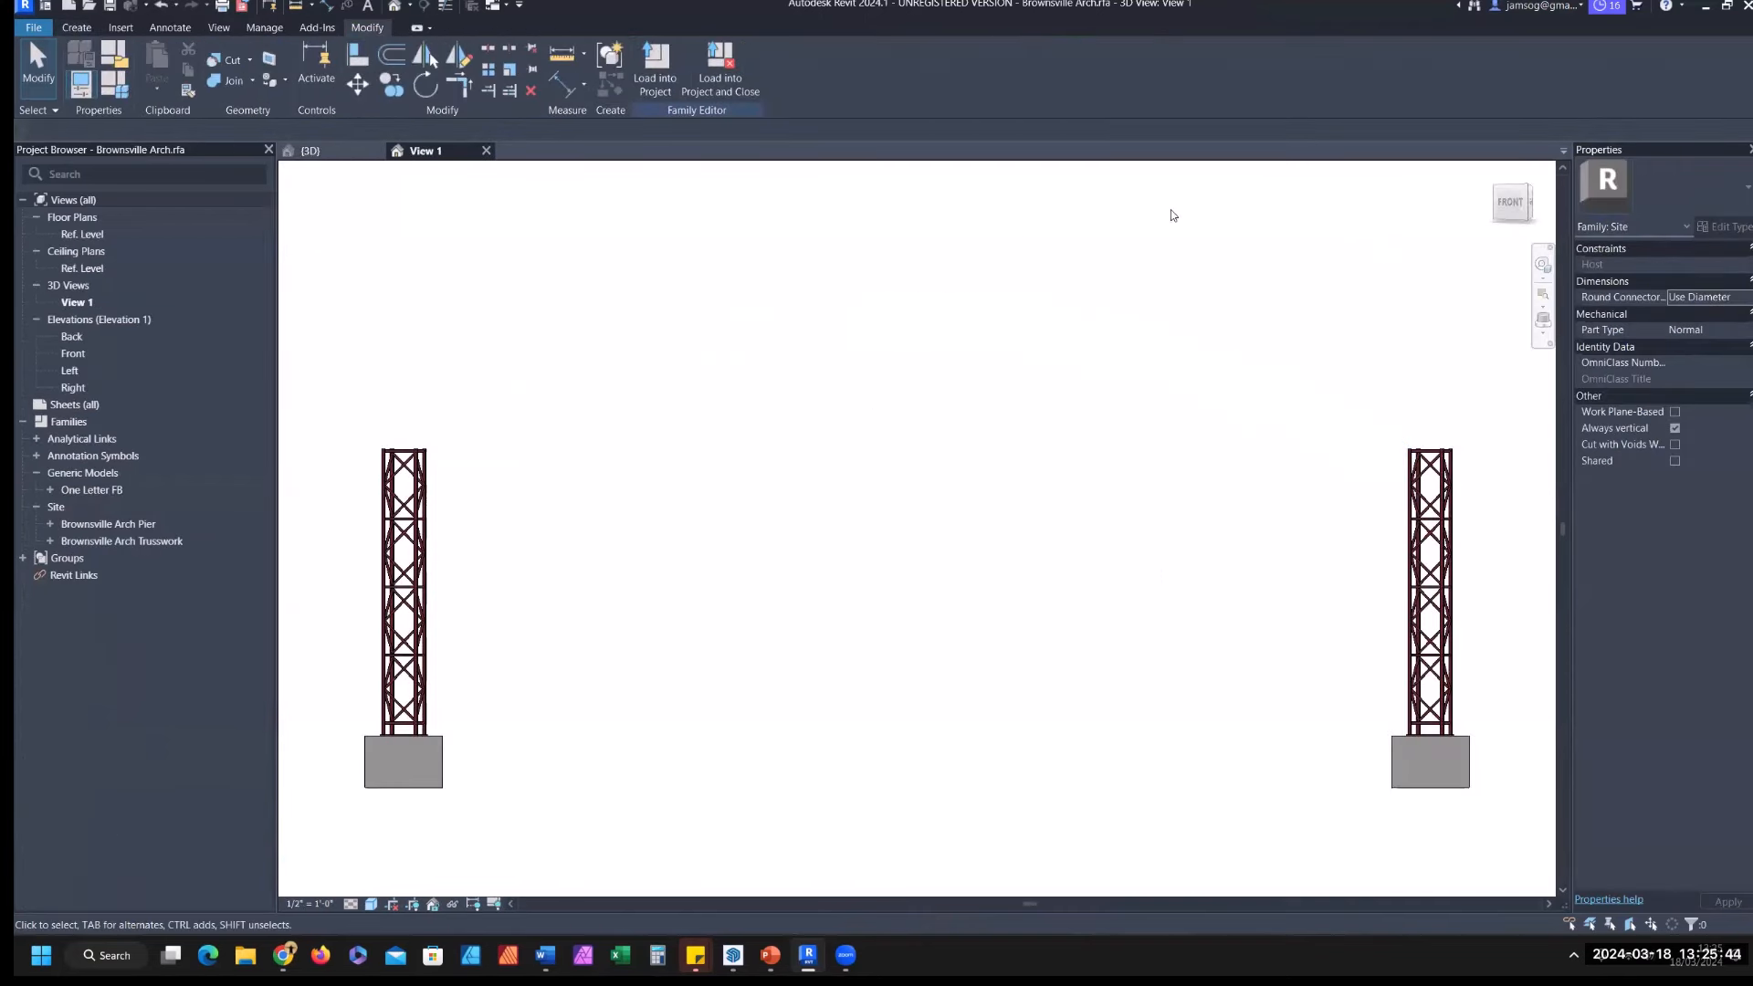
# Step: Load the edited family into the project and close it, replacing Brownsville Arch.rfa and overwriting the existing version and its parameter values
pyautogui.click(720, 66)
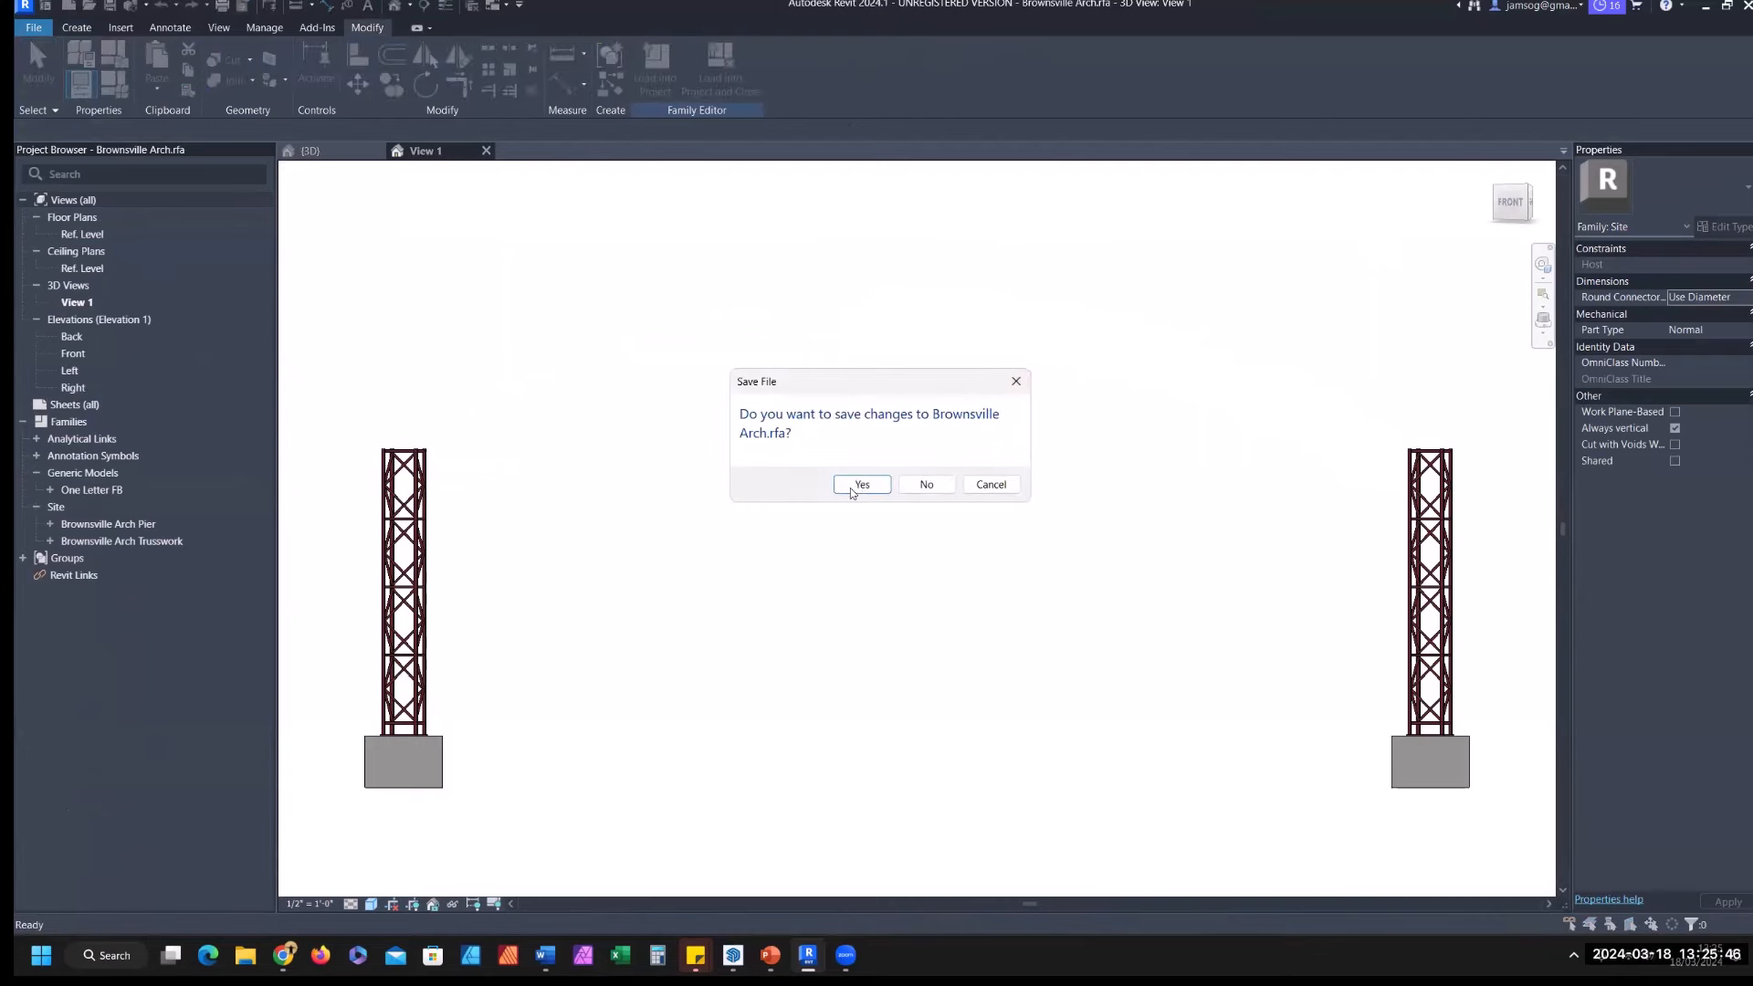
pyautogui.click(862, 484)
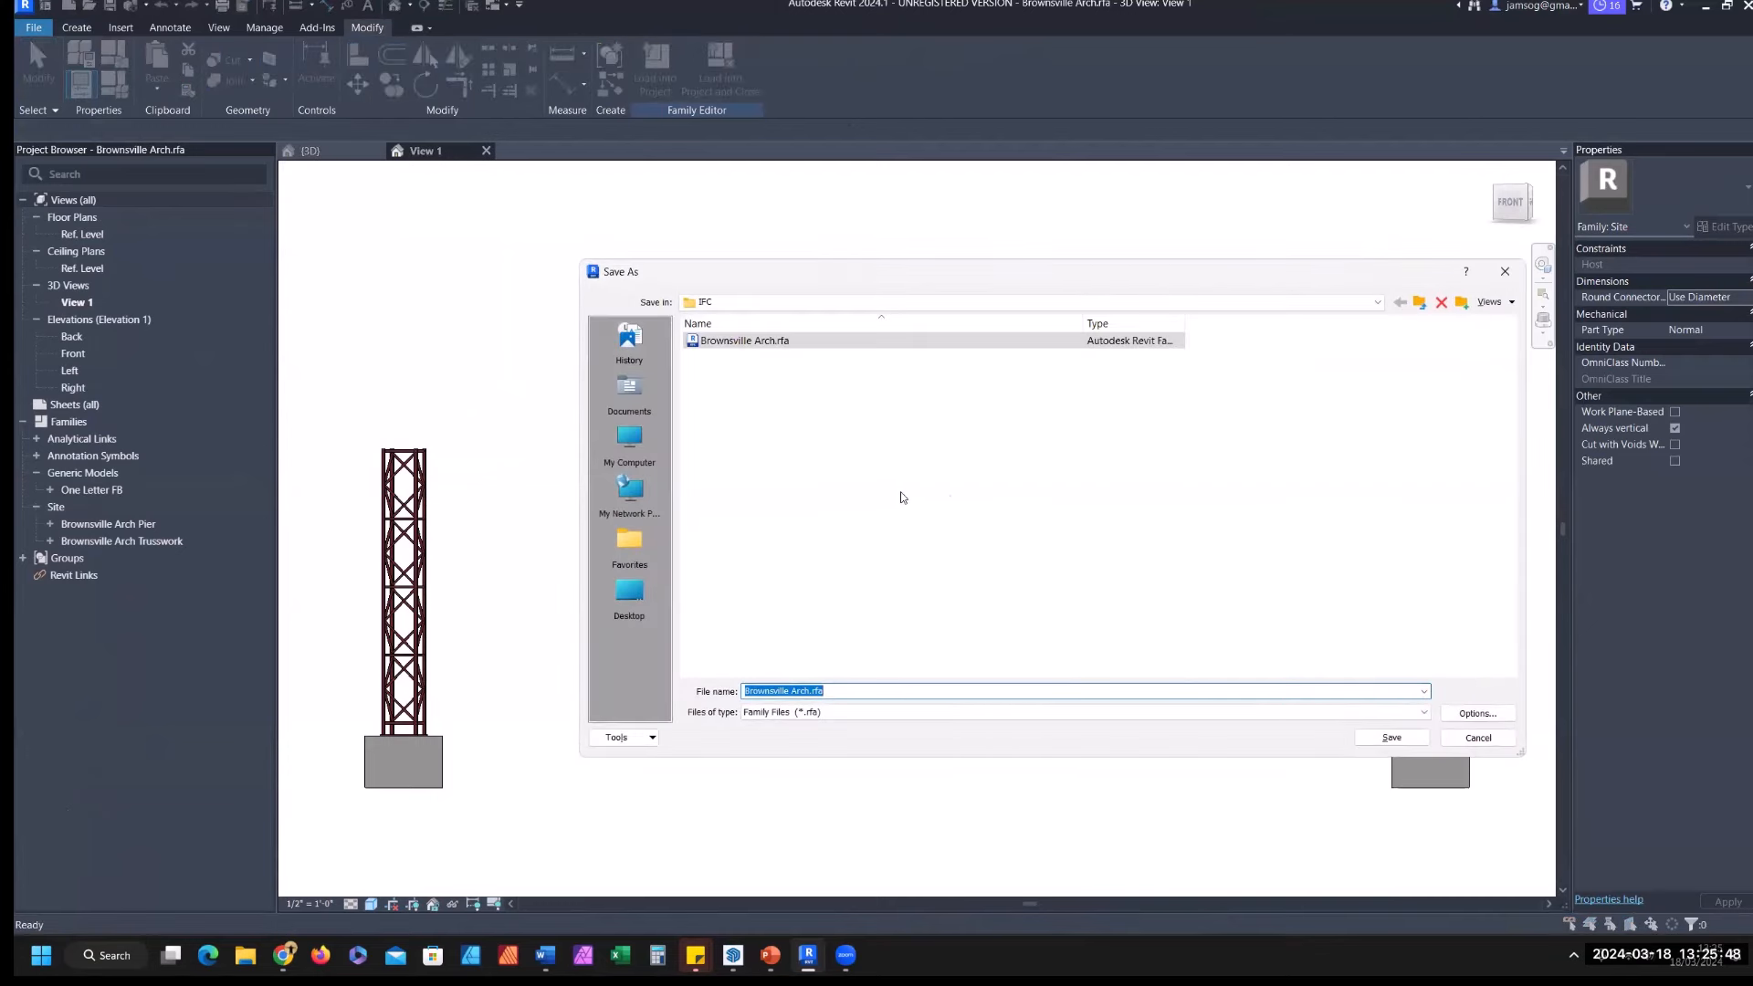
pyautogui.click(1391, 737)
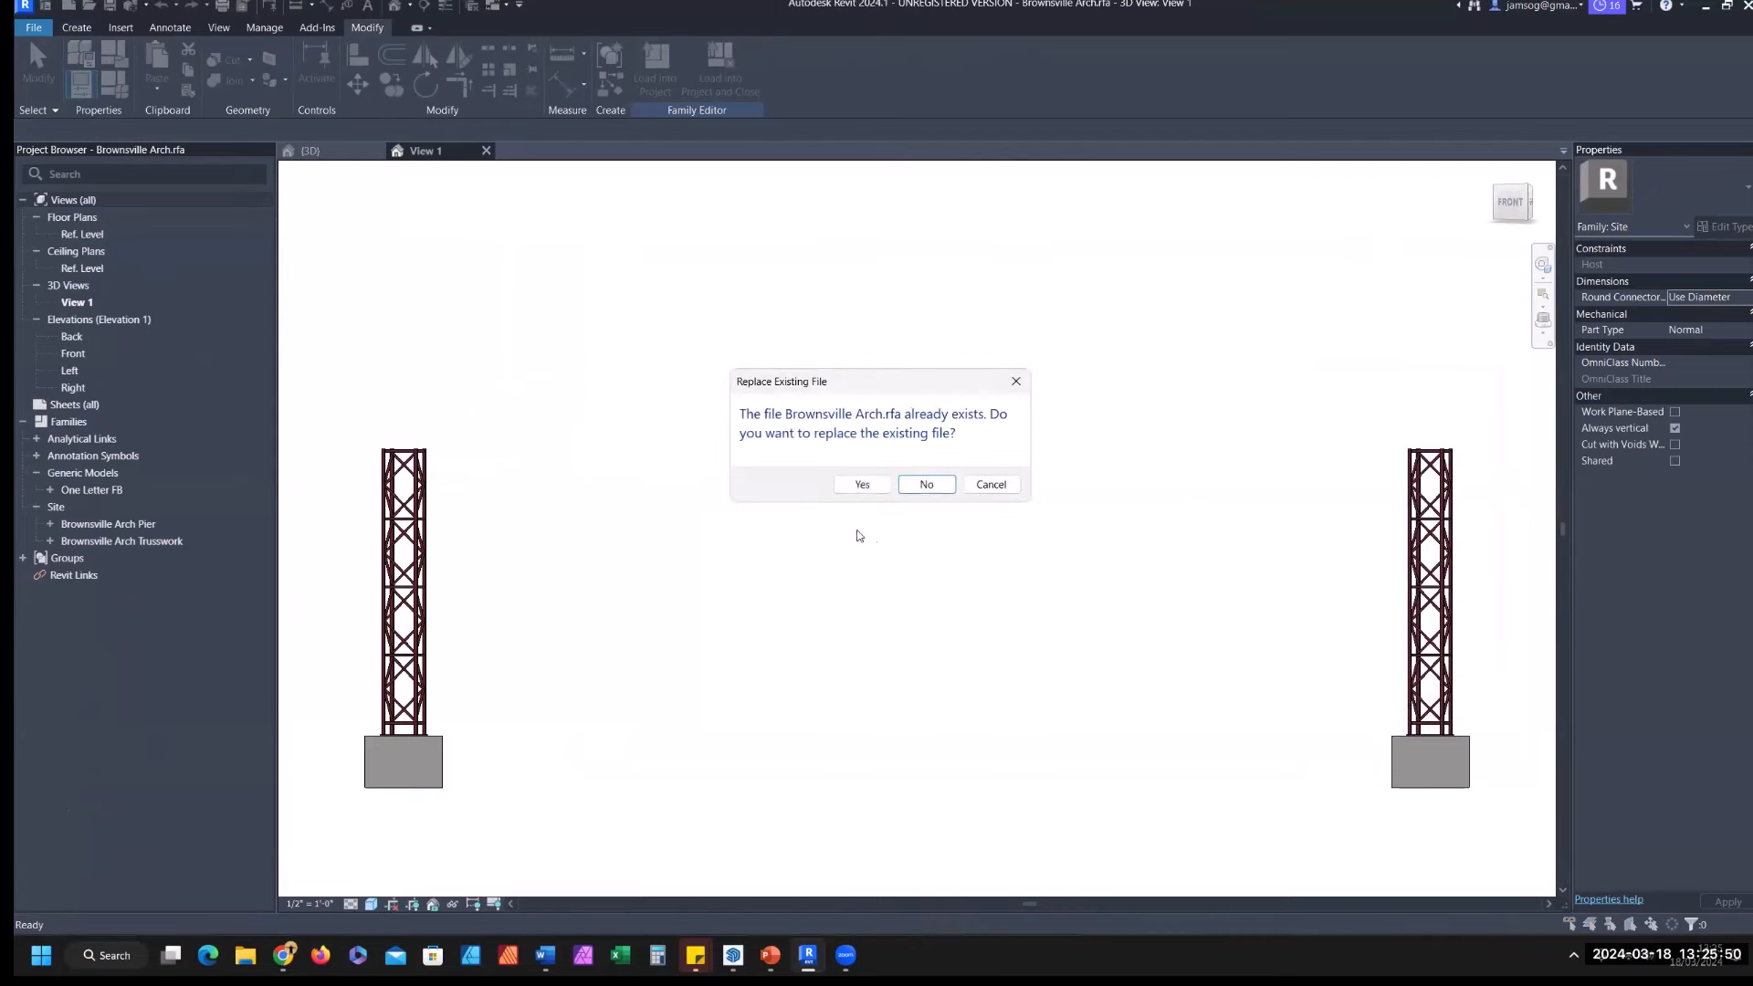
pyautogui.click(862, 484)
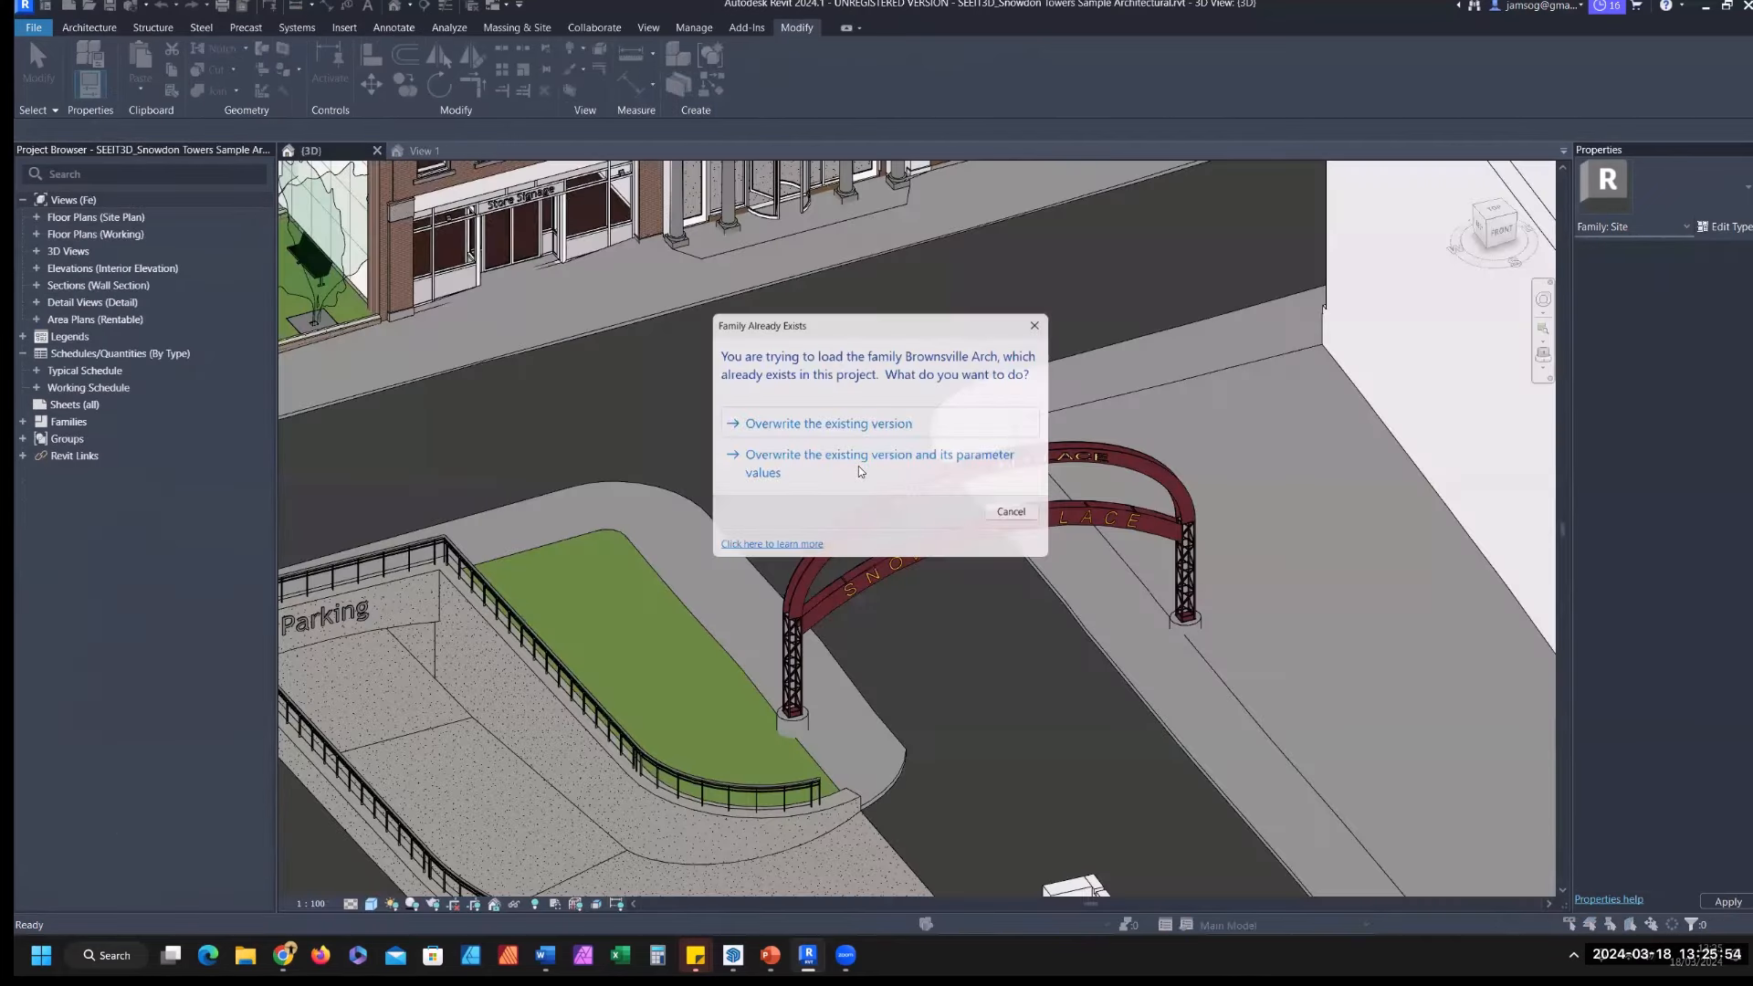
pyautogui.click(859, 471)
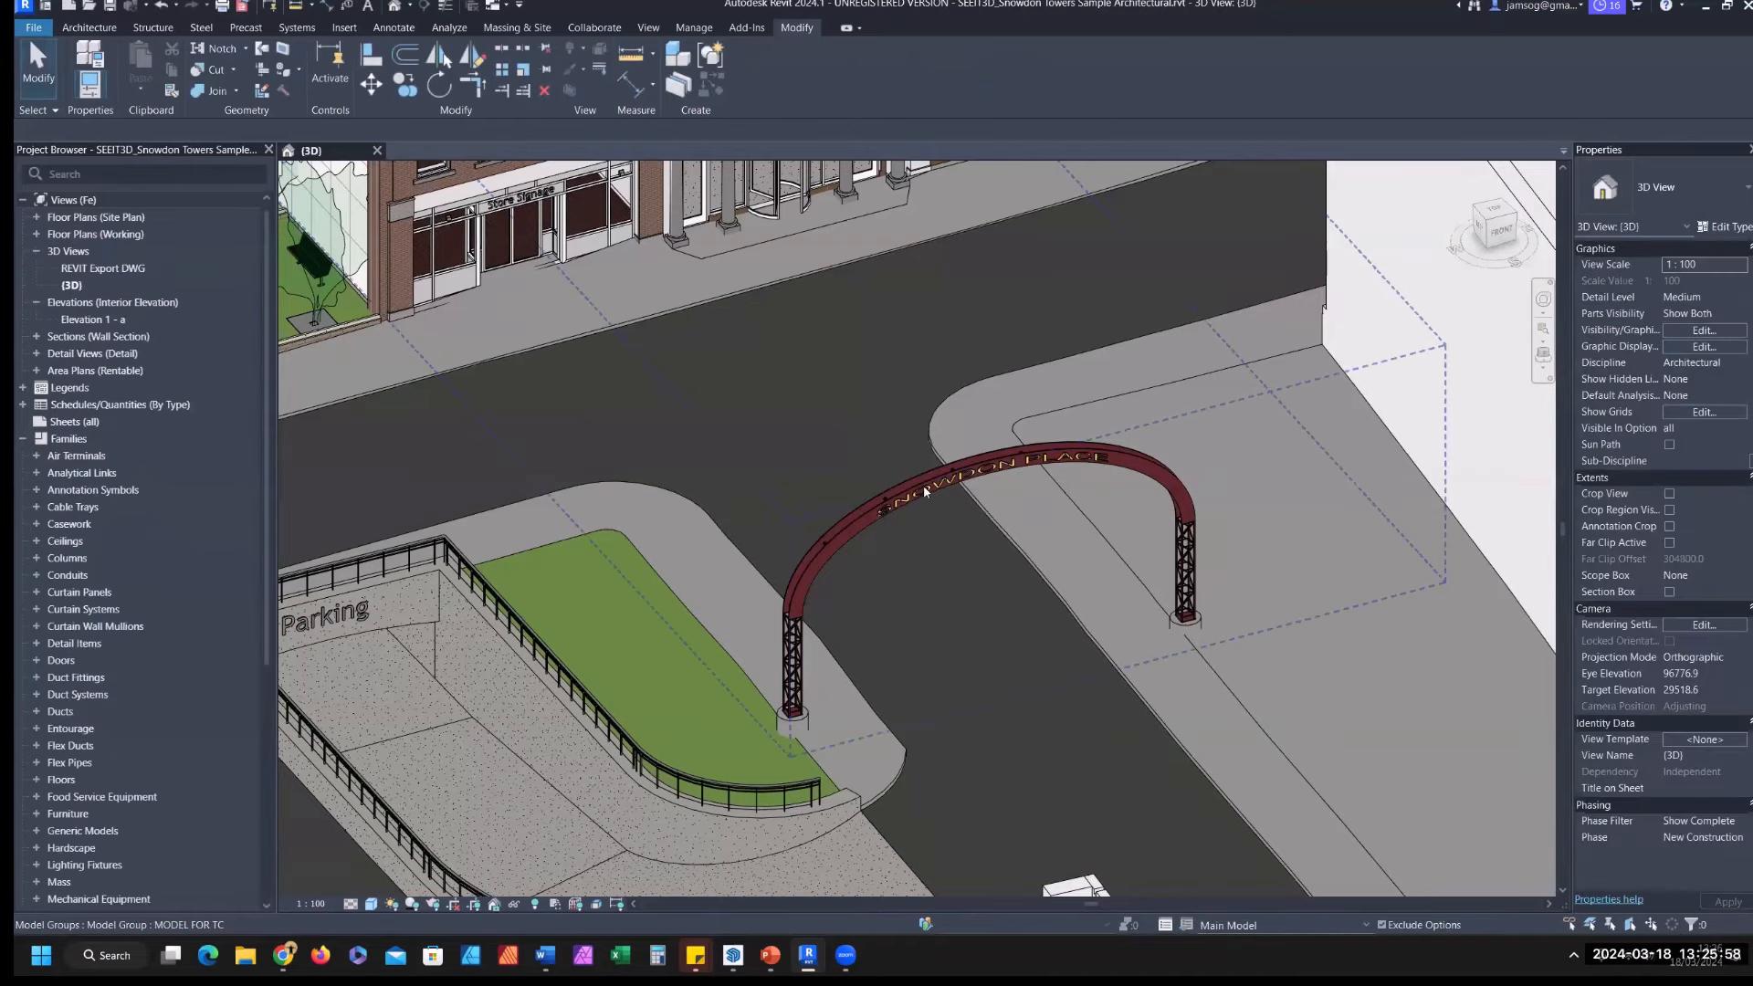
# Step: Ungroup the bound MODEL FOR TC arch model group
pyautogui.scroll(2, 925, 492)
pyautogui.click(934, 481)
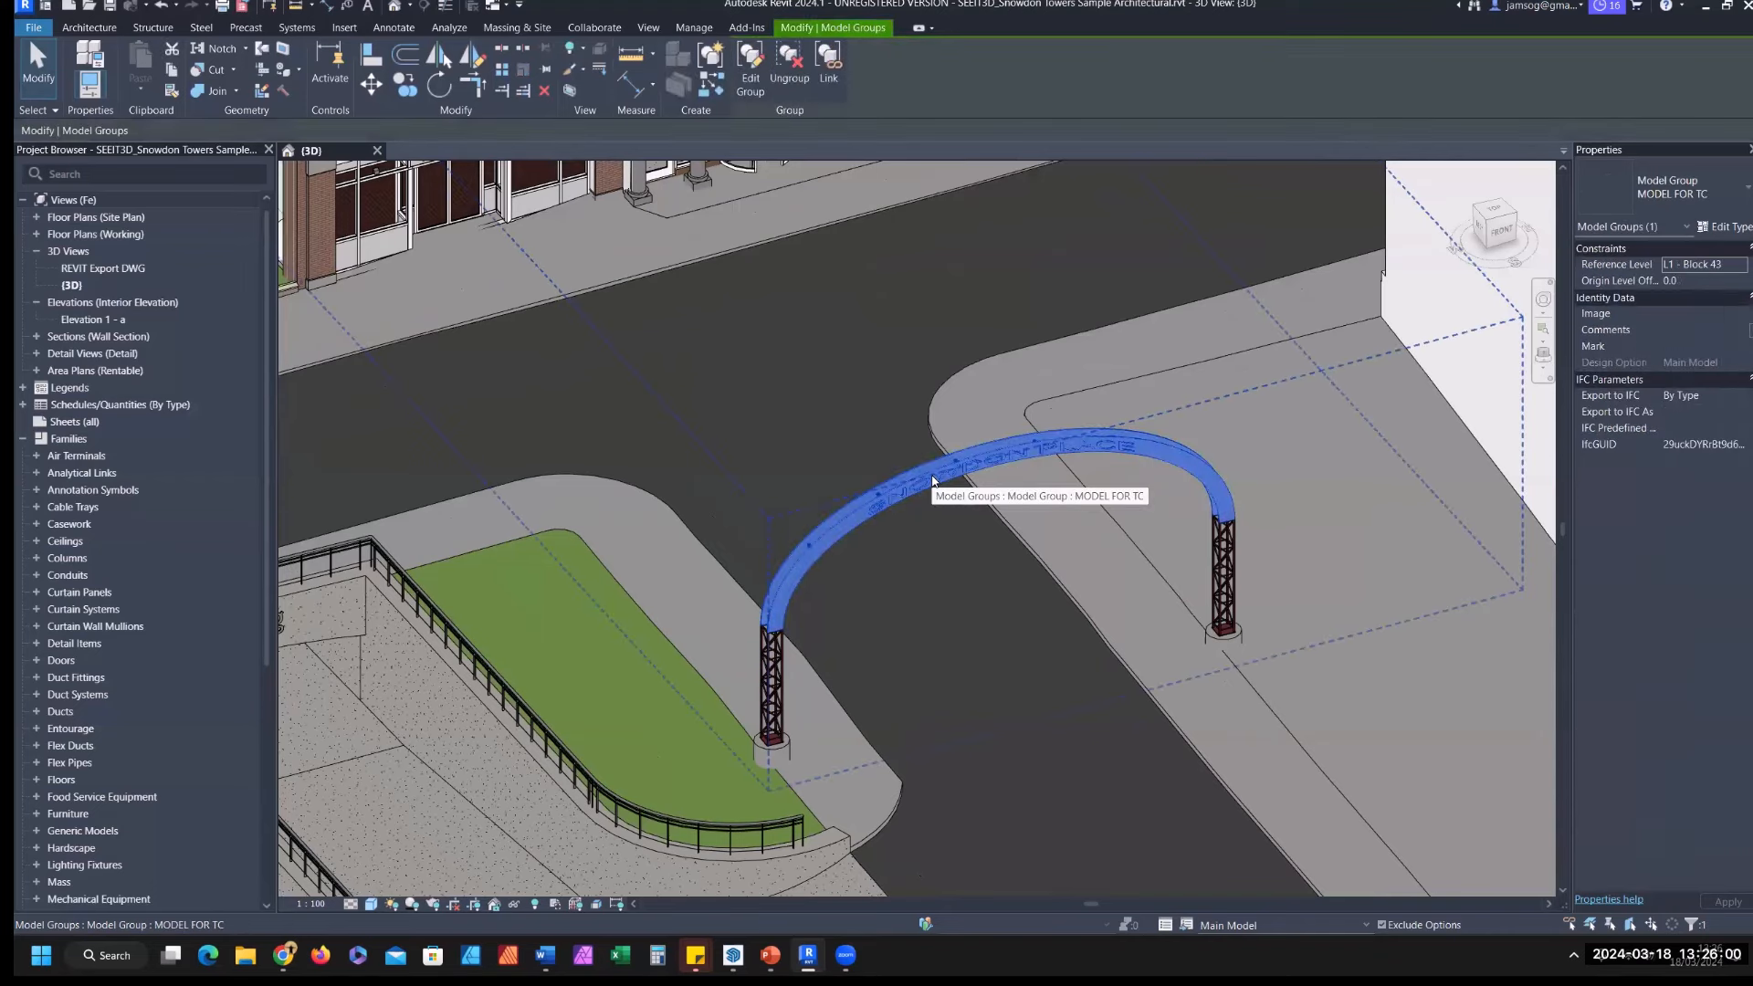
pyautogui.click(795, 75)
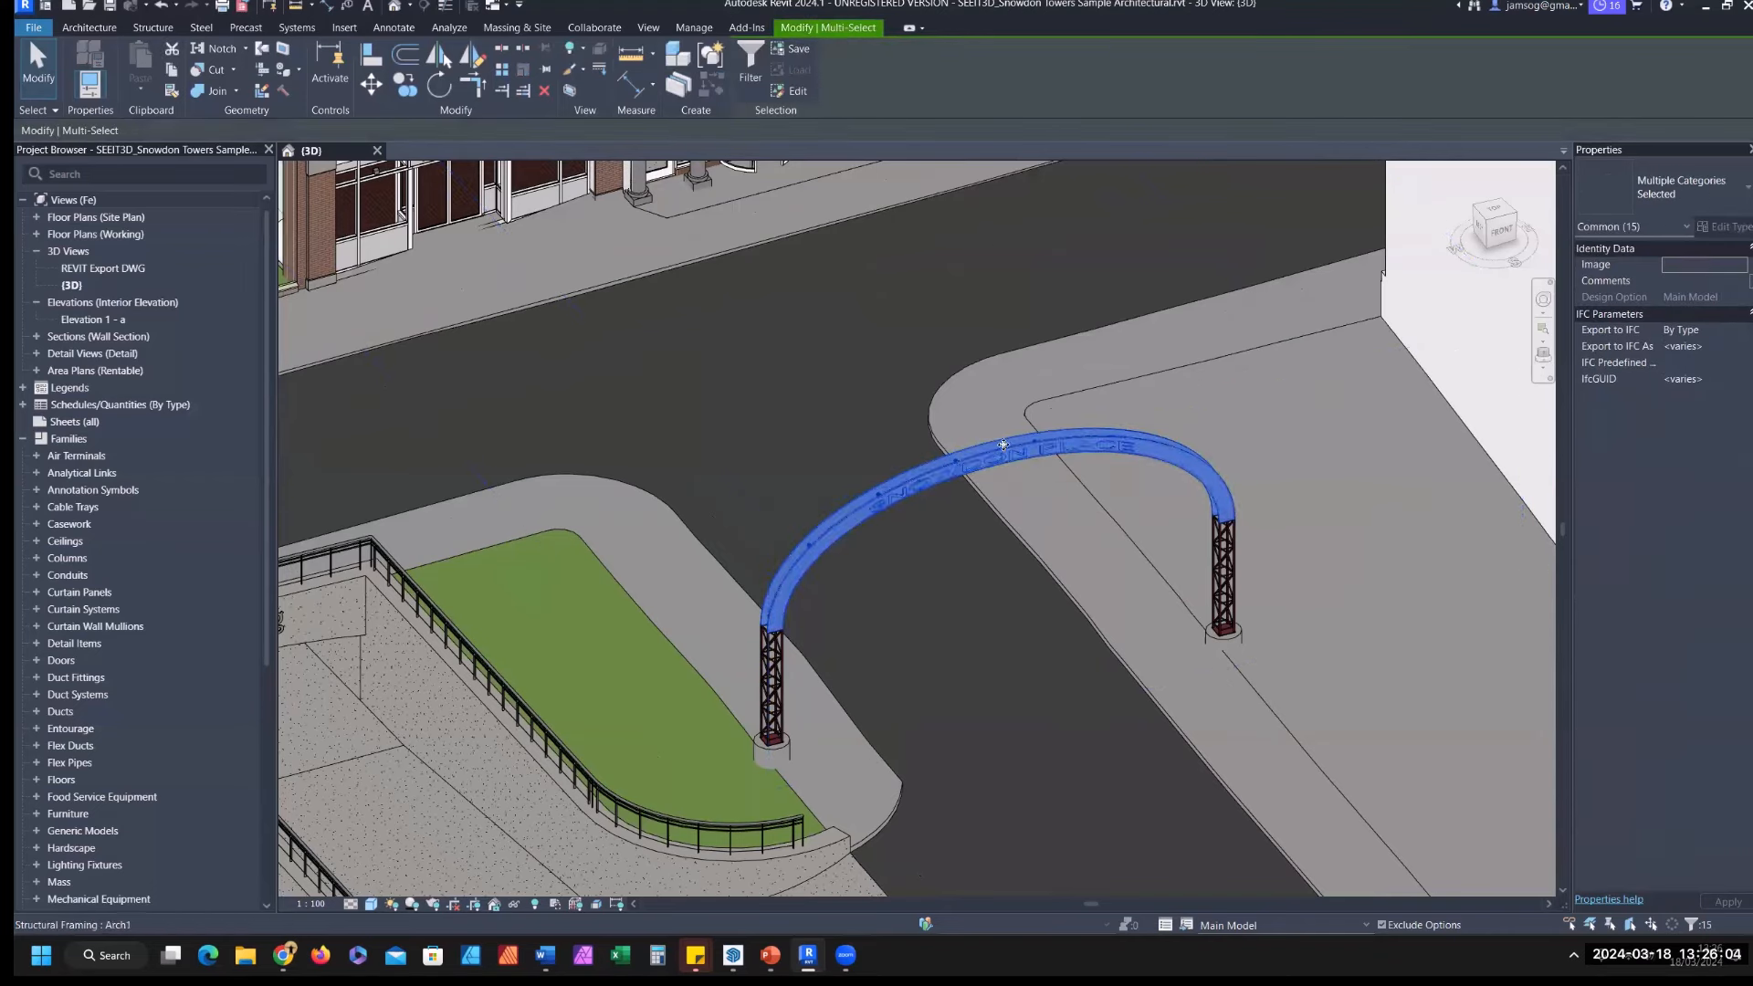
# Step: Examine the IFC parameters of the arch's structural framing element and view the new arch within the site
pyautogui.click(1028, 486)
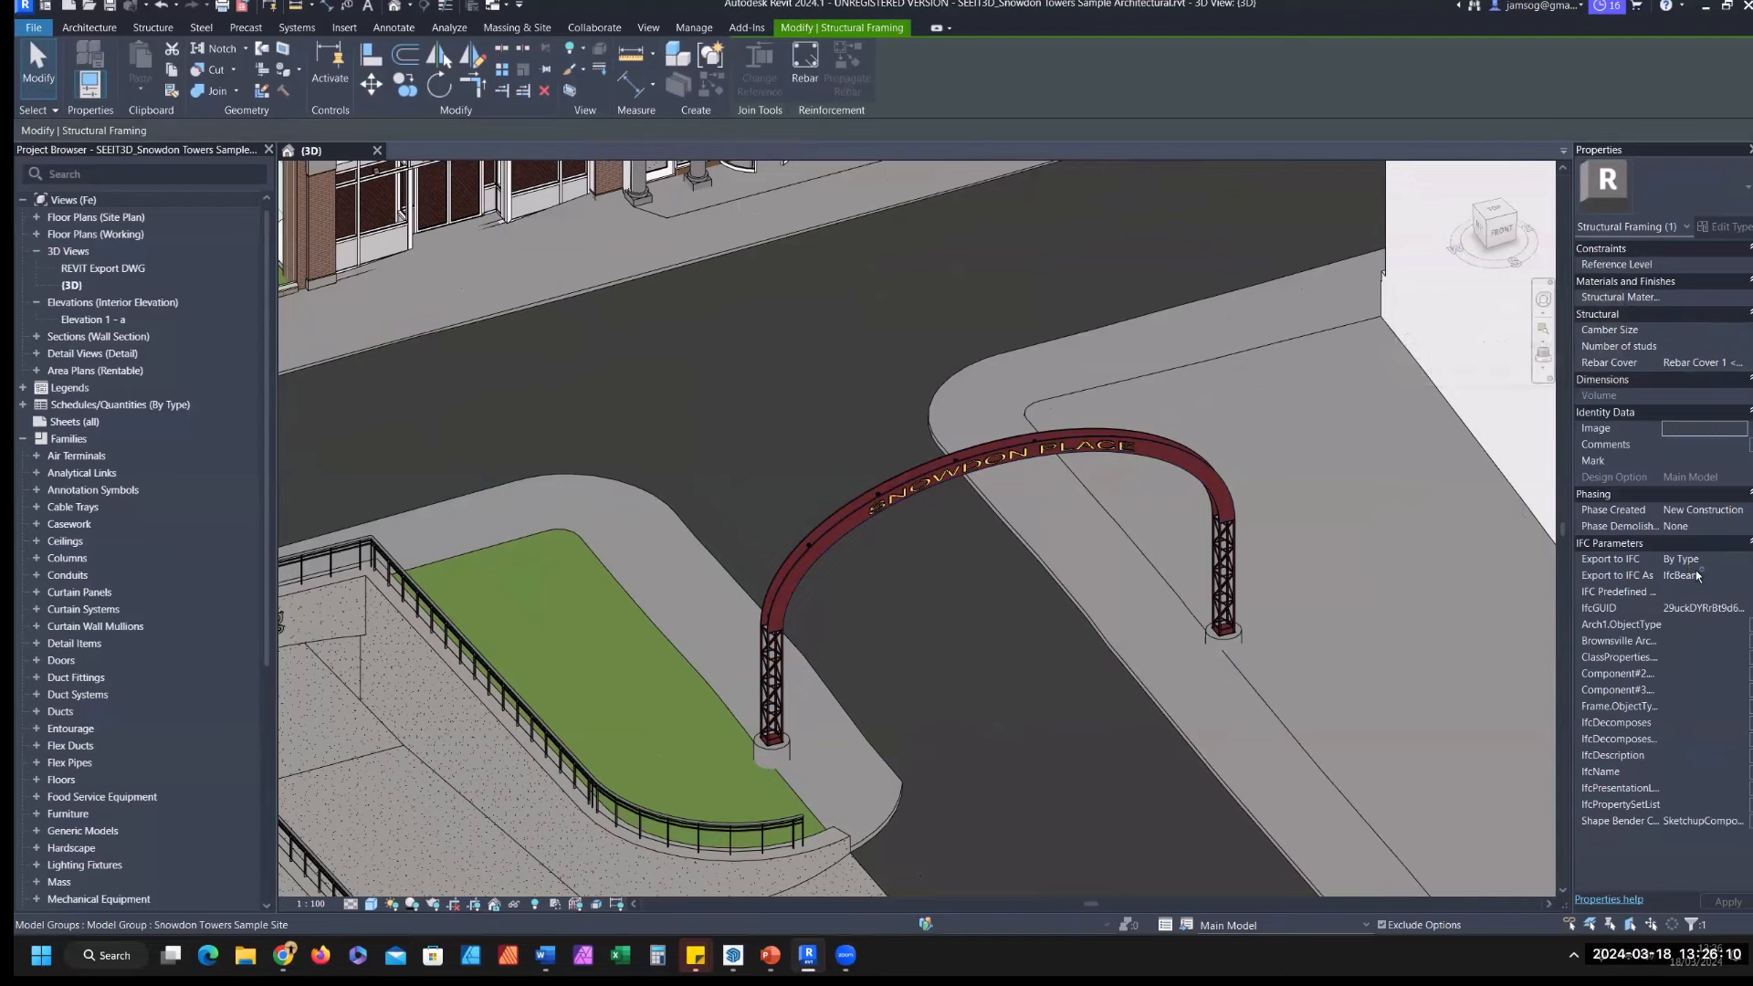
pyautogui.press('ctrl')
pyautogui.press('ctrl')
pyautogui.press('ctrl')
pyautogui.click(1230, 405)
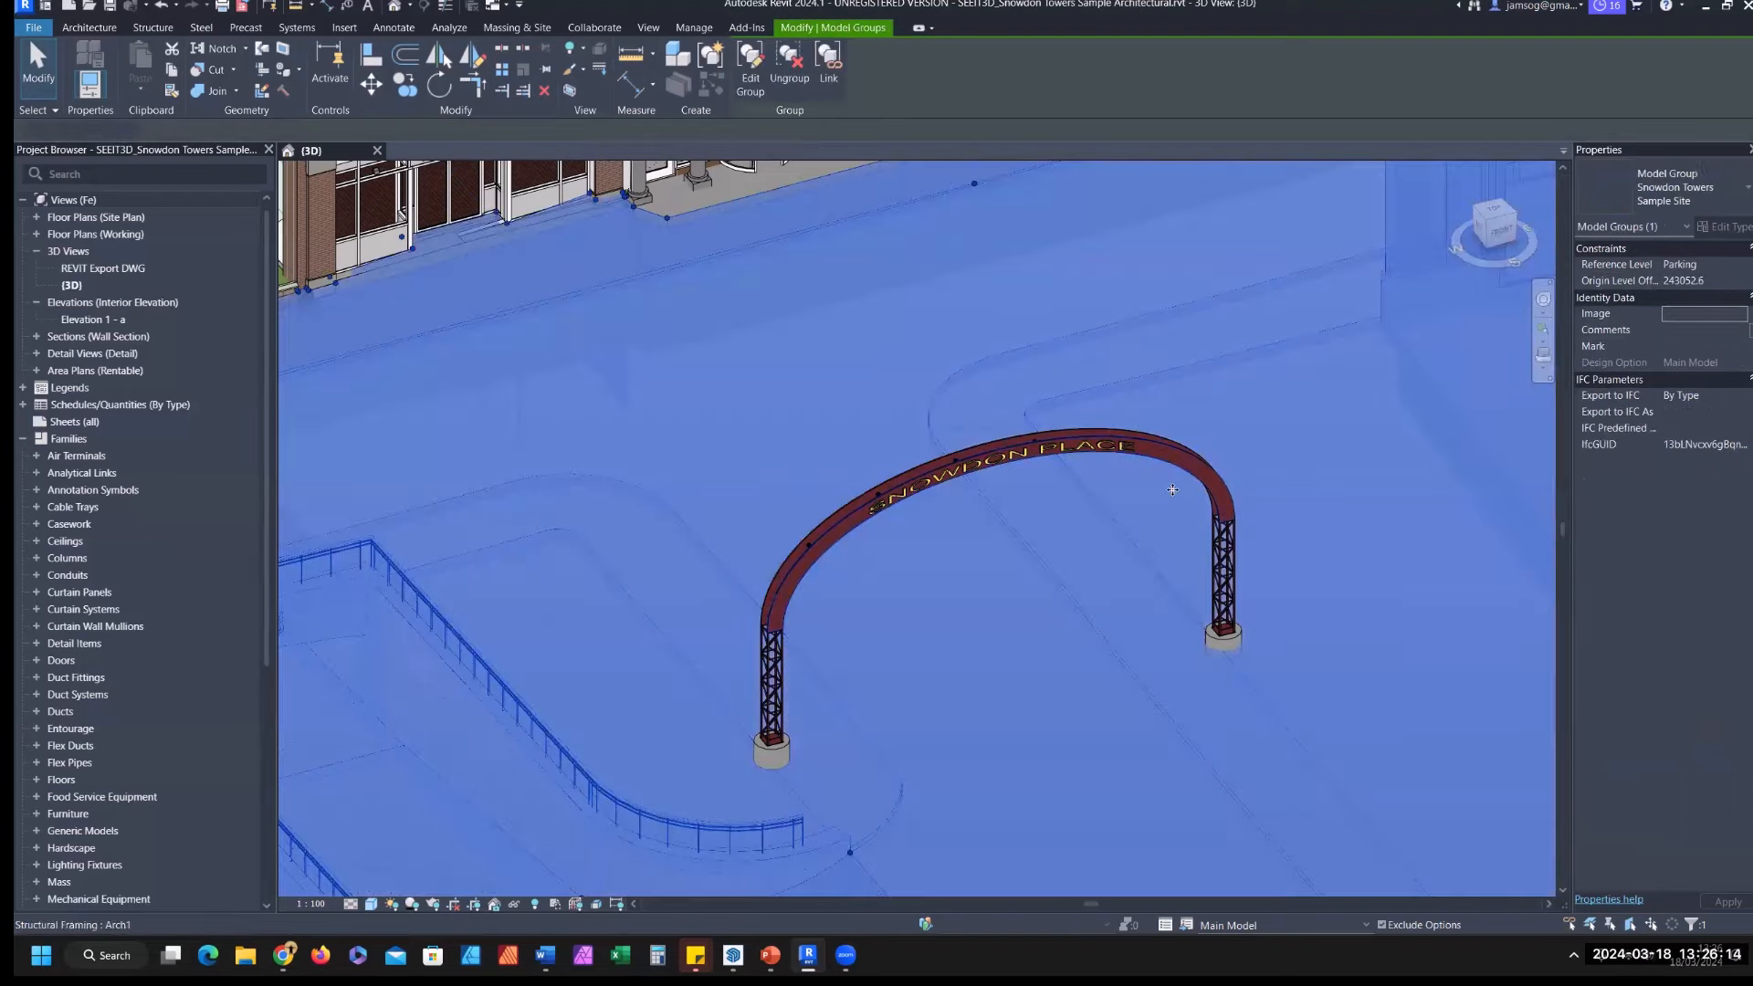
pyautogui.keyDown('shift'); pyautogui.moveTo(1230, 405); pyautogui.dragTo(1125, 509, button='middle'); pyautogui.keyUp('shift')
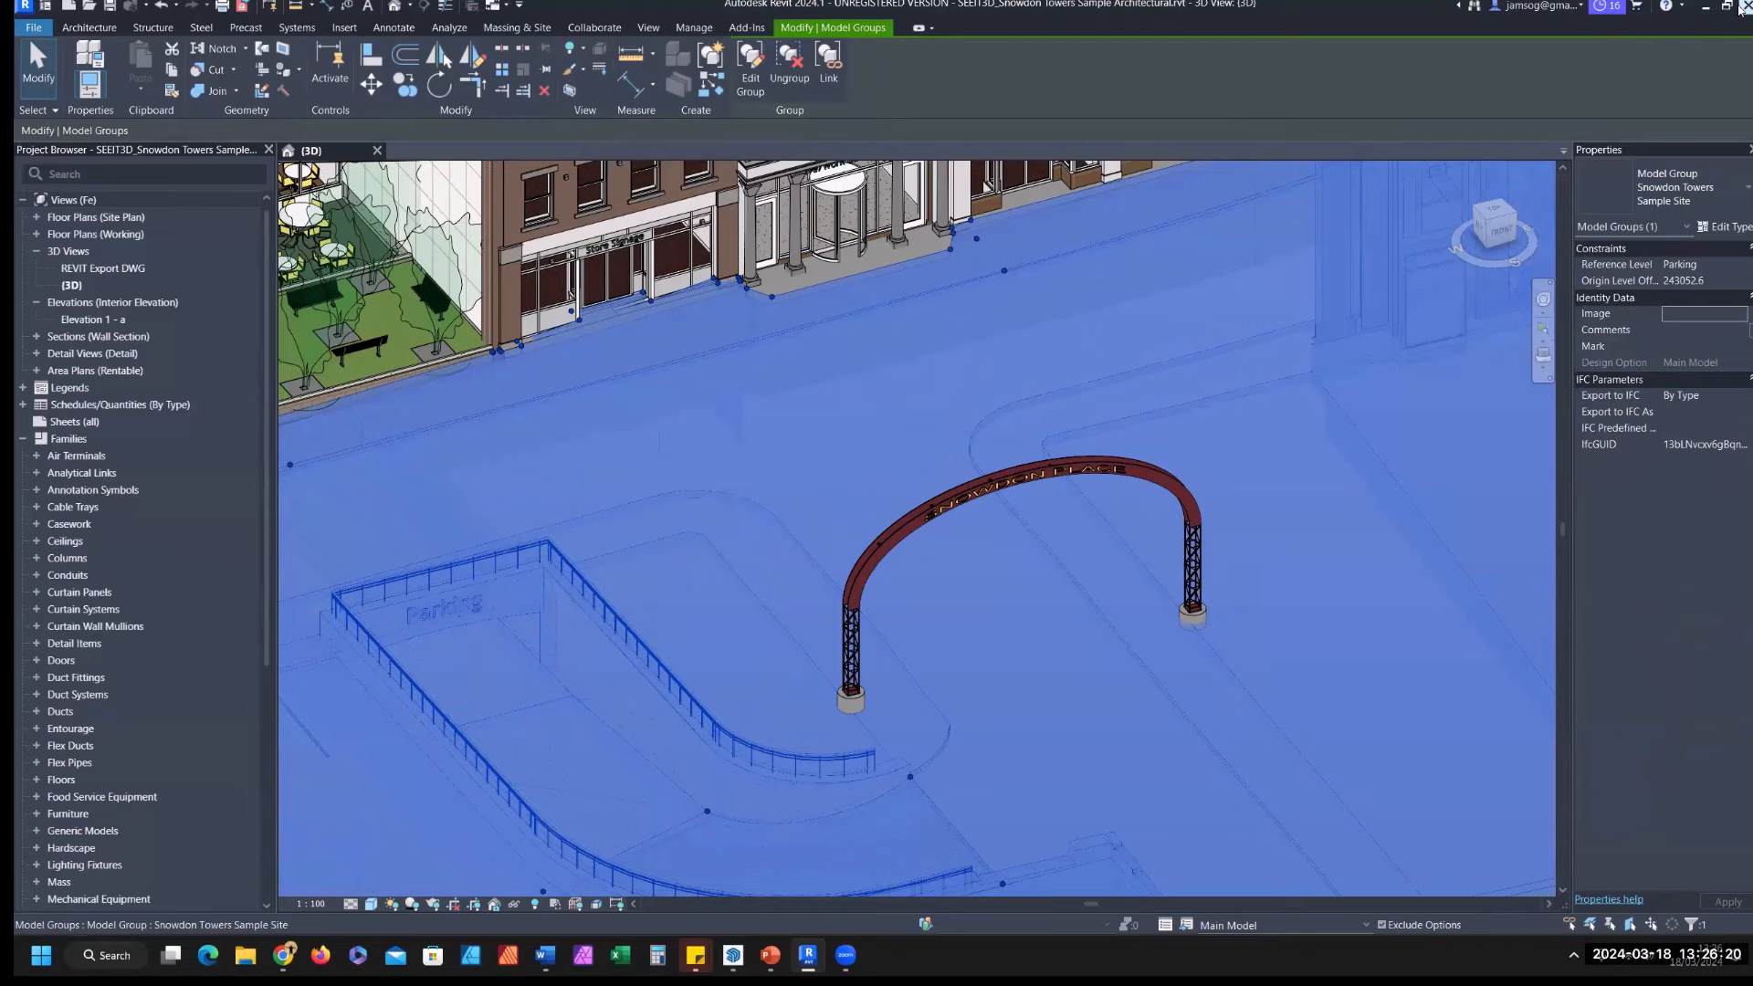
# Step: Close Revit without saving the Snowdon Towers project and return to the arch model in SketchUp
pyautogui.click(1740, 8)
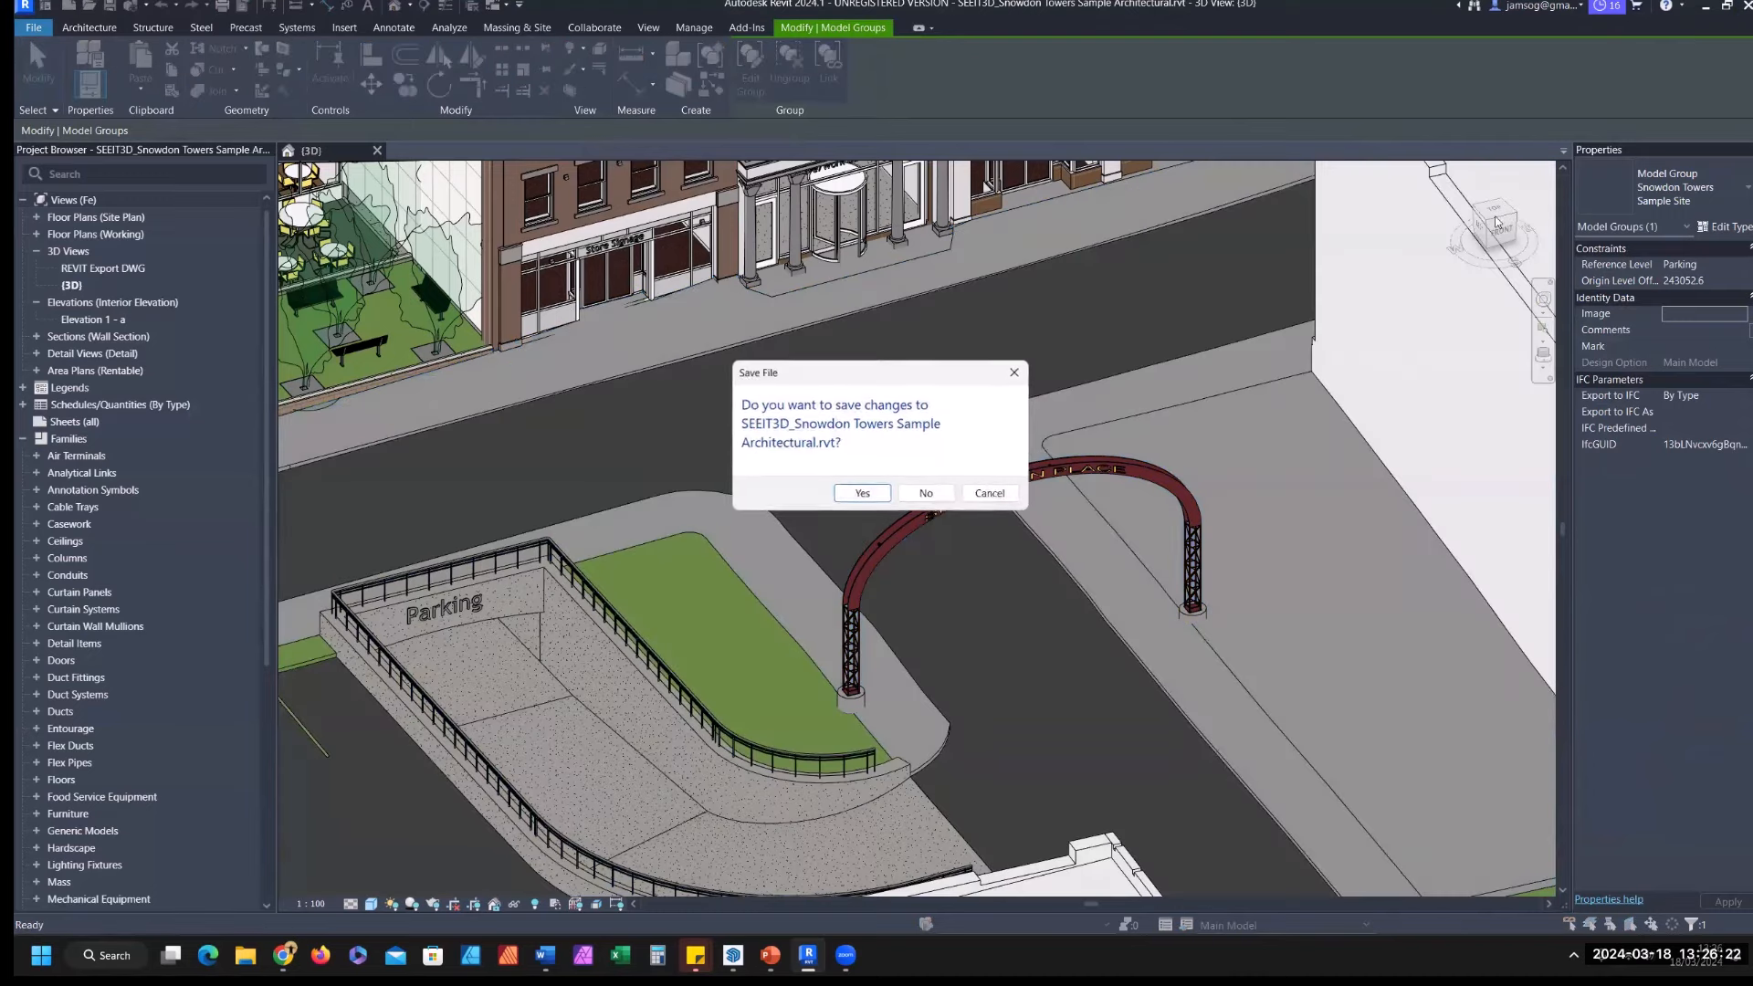
pyautogui.click(928, 494)
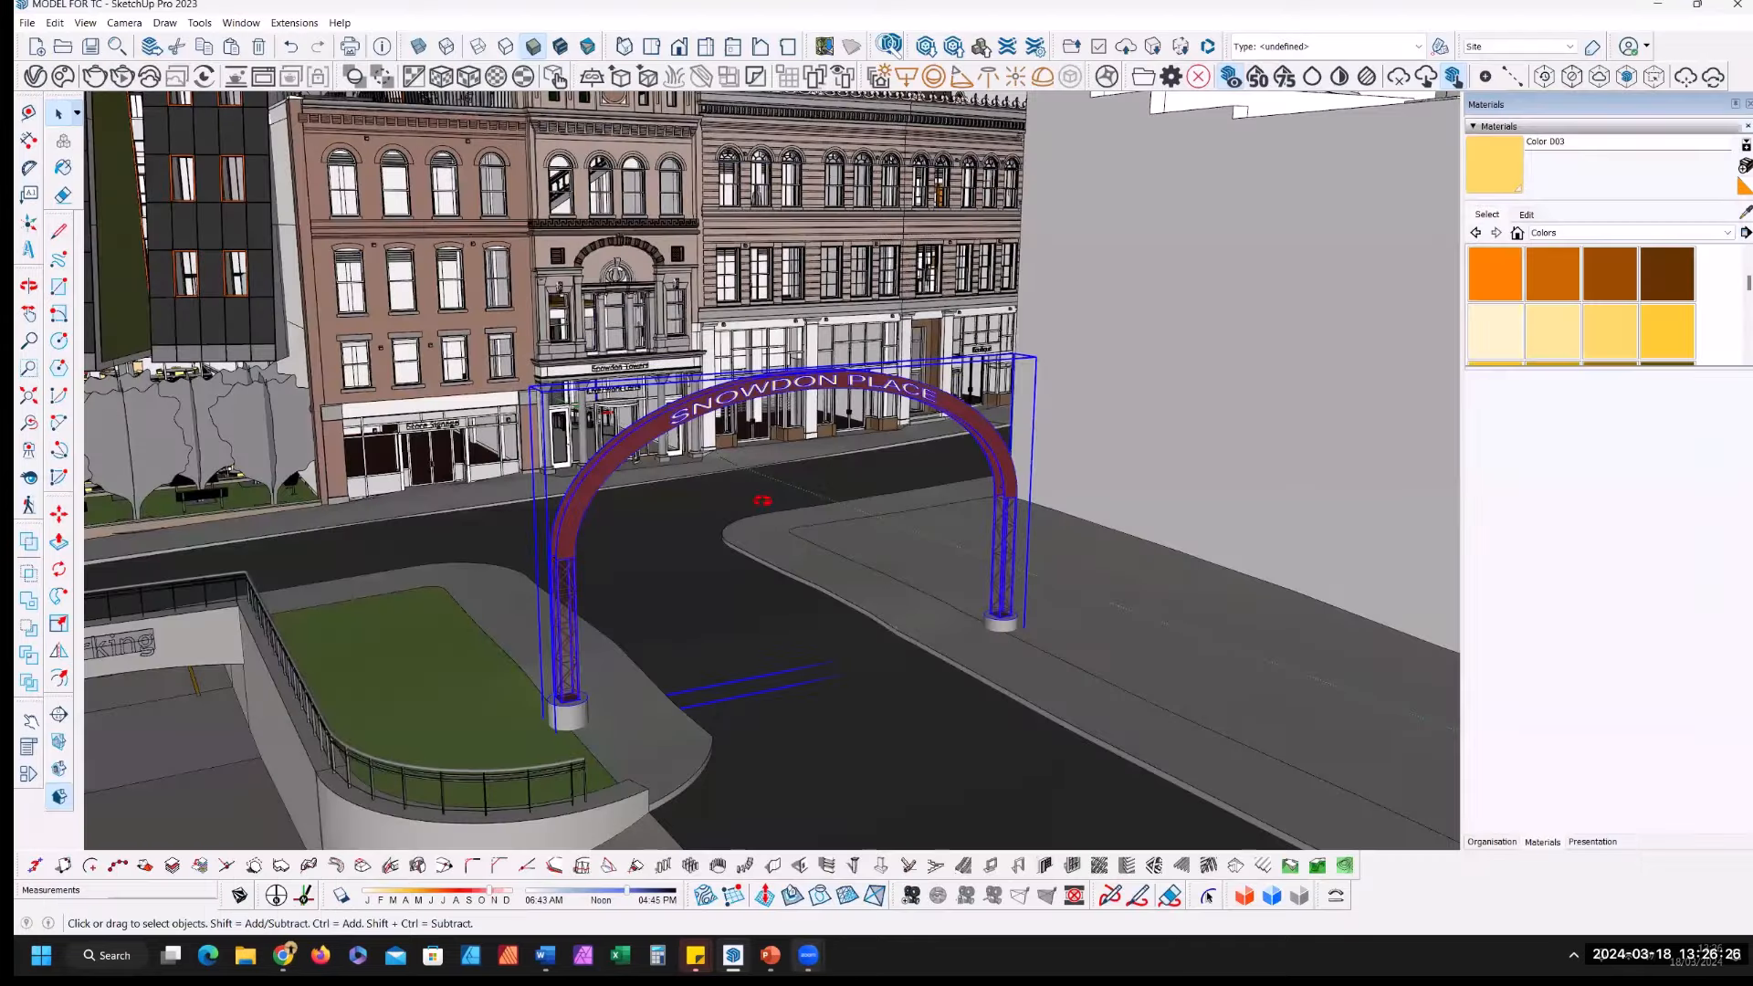
pyautogui.moveTo(766, 497)
pyautogui.mouseDown(button='middle')
pyautogui.moveTo(786, 516)
pyautogui.moveTo(798, 501)
pyautogui.moveTo(759, 606)
pyautogui.moveTo(776, 613)
pyautogui.mouseUp(button='middle')
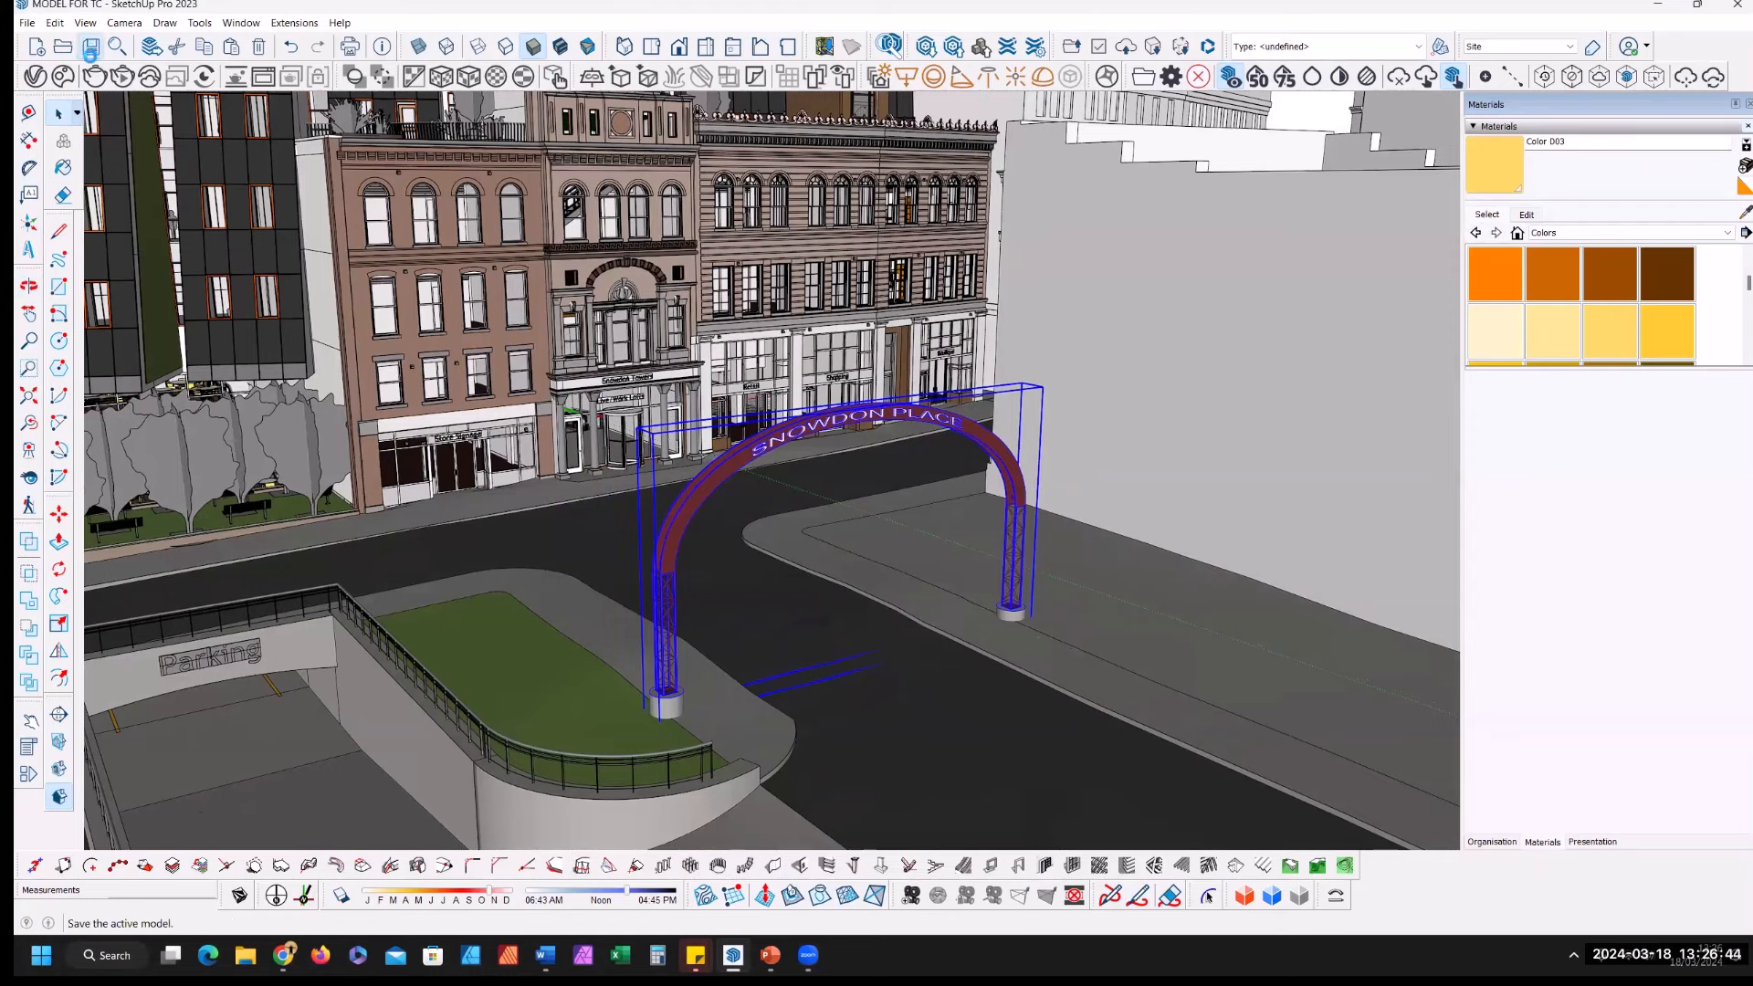
# Step: Save the active model and start publishing it to the SketchUp project in Trimble Connect
pyautogui.click(90, 49)
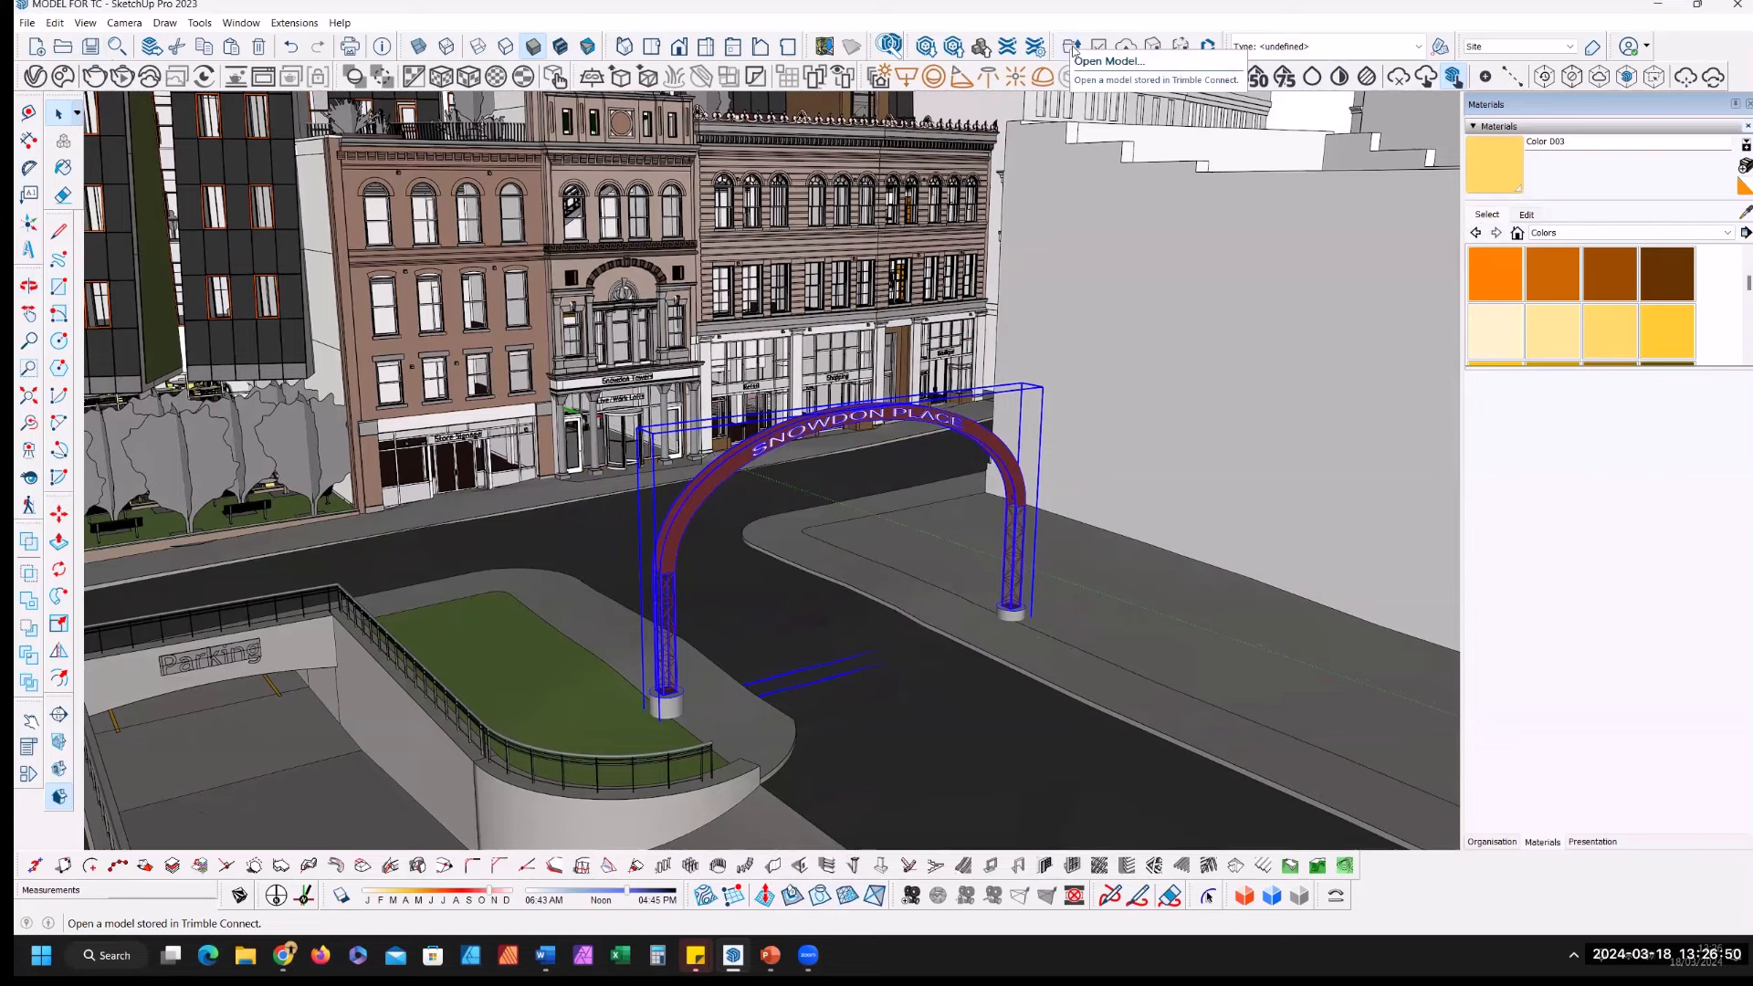
pyautogui.click(1125, 51)
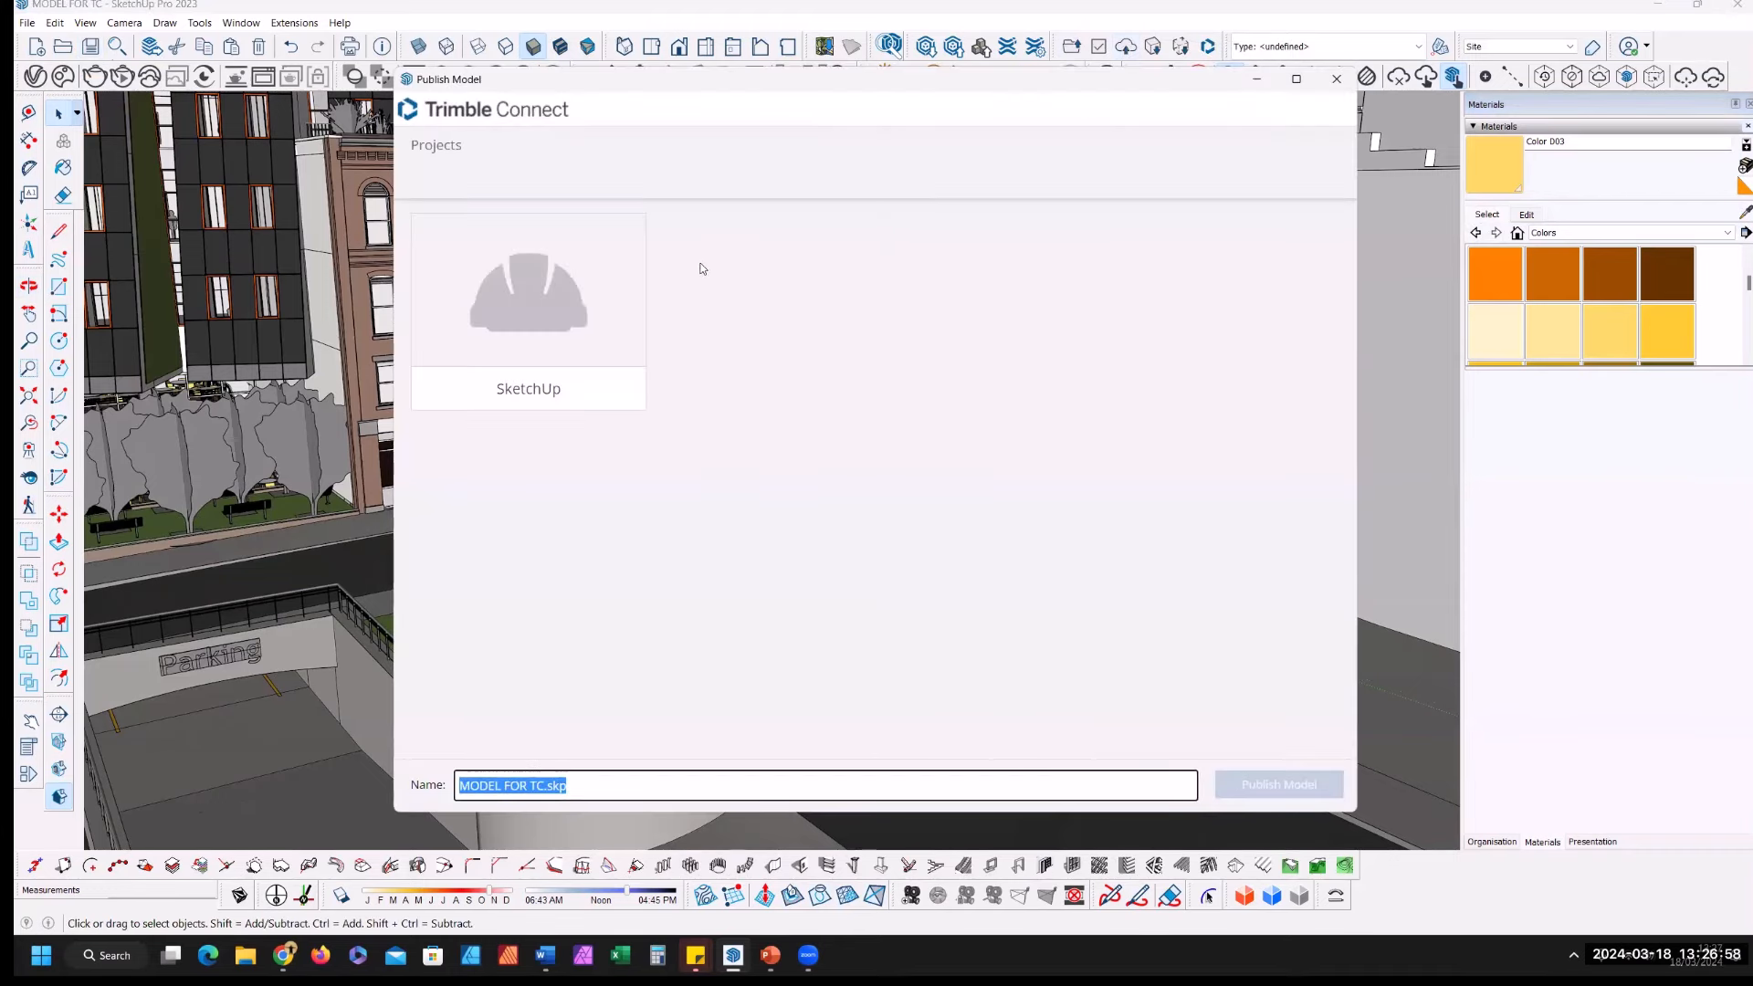
pyautogui.click(545, 300)
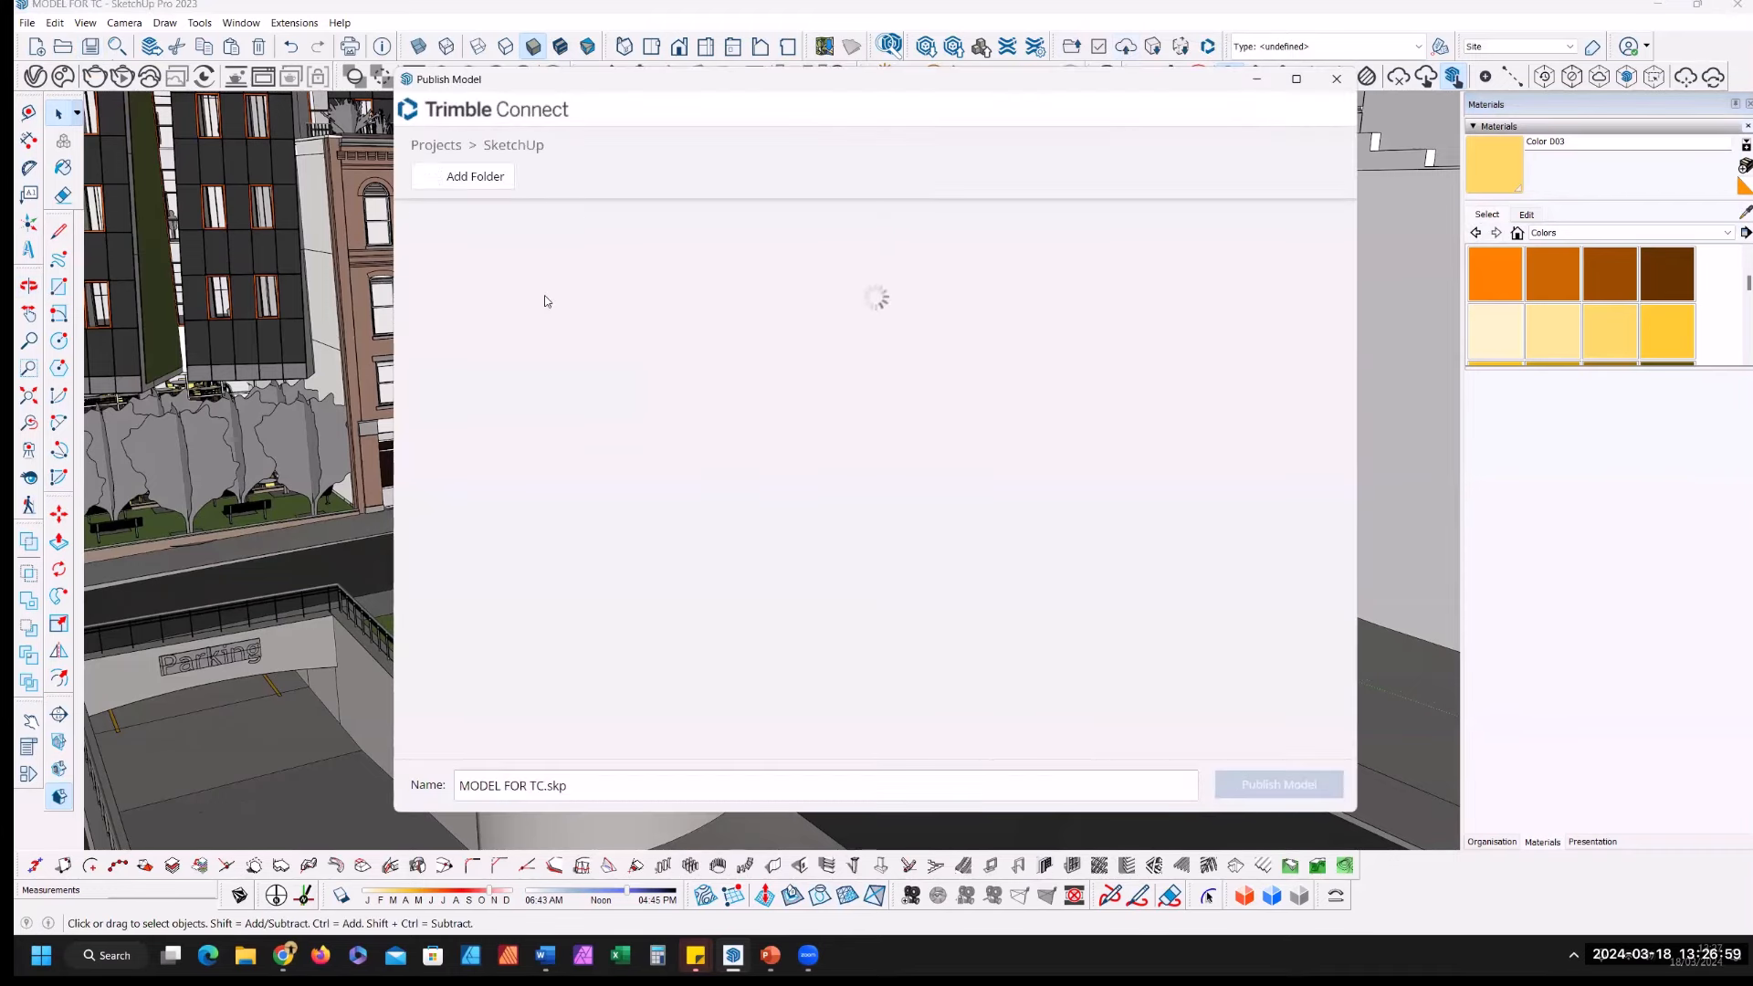
# Step: Try to add a folder named Revit to SketchUp inside the SketchUp project in Trimble Connect
pyautogui.click(475, 178)
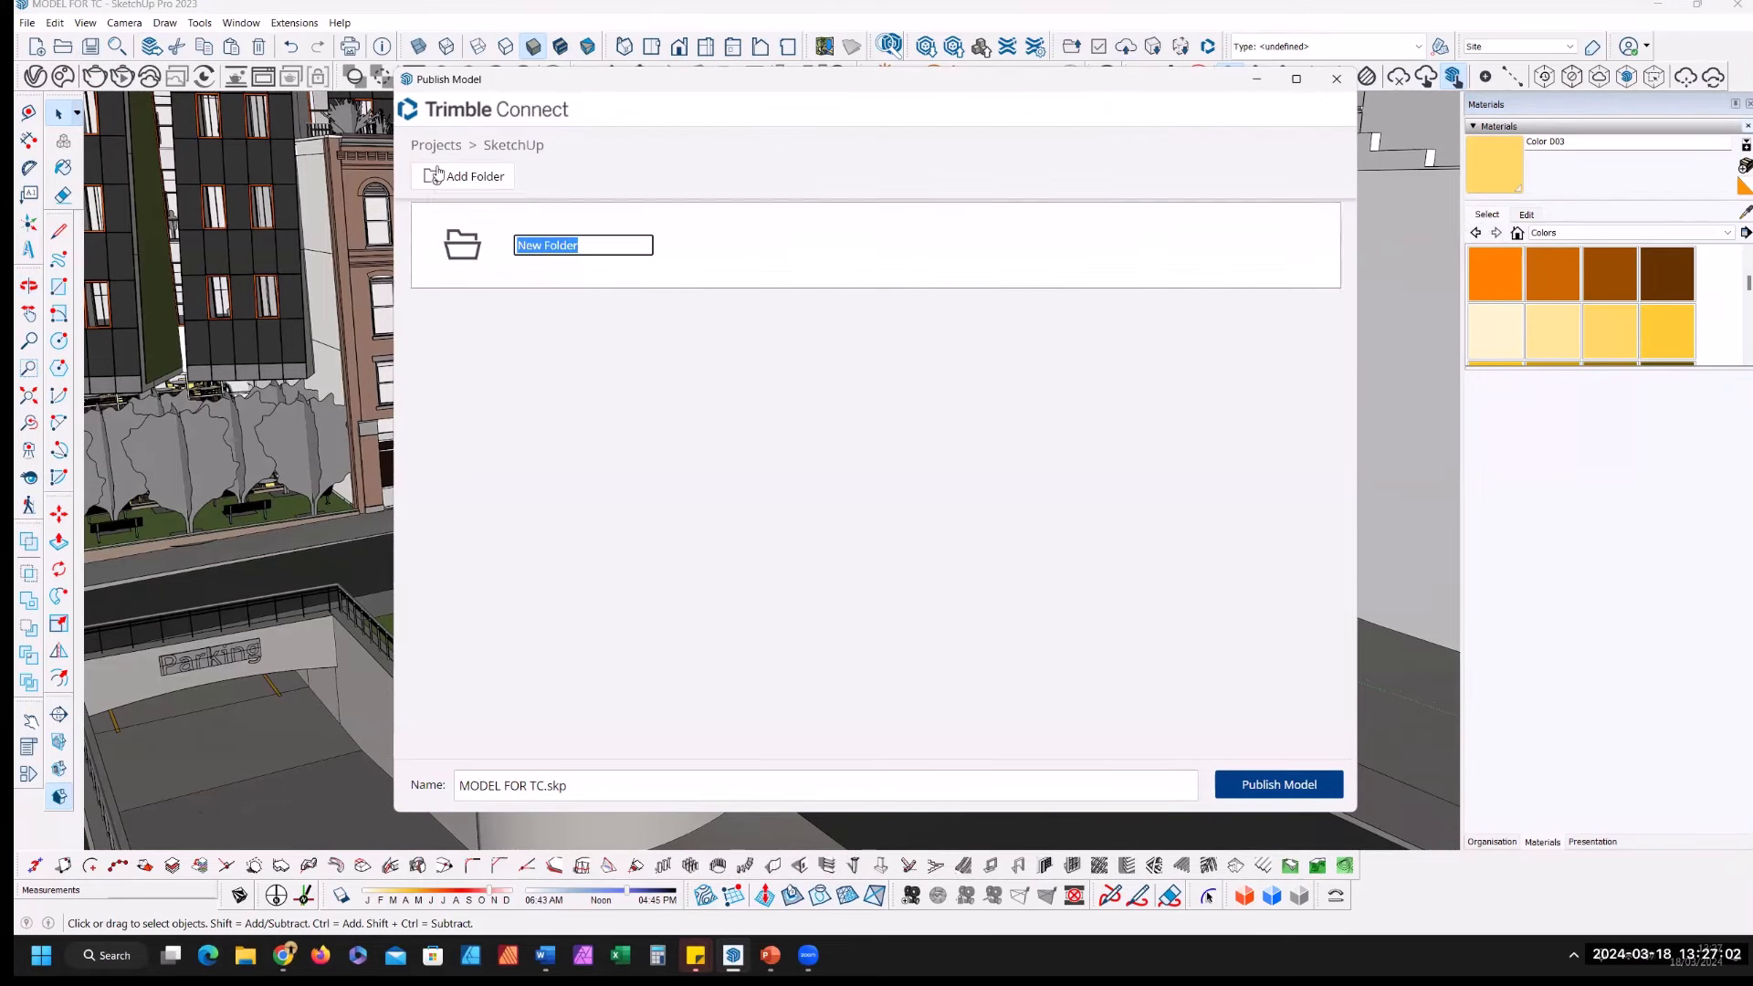
pyautogui.write('rEVI')
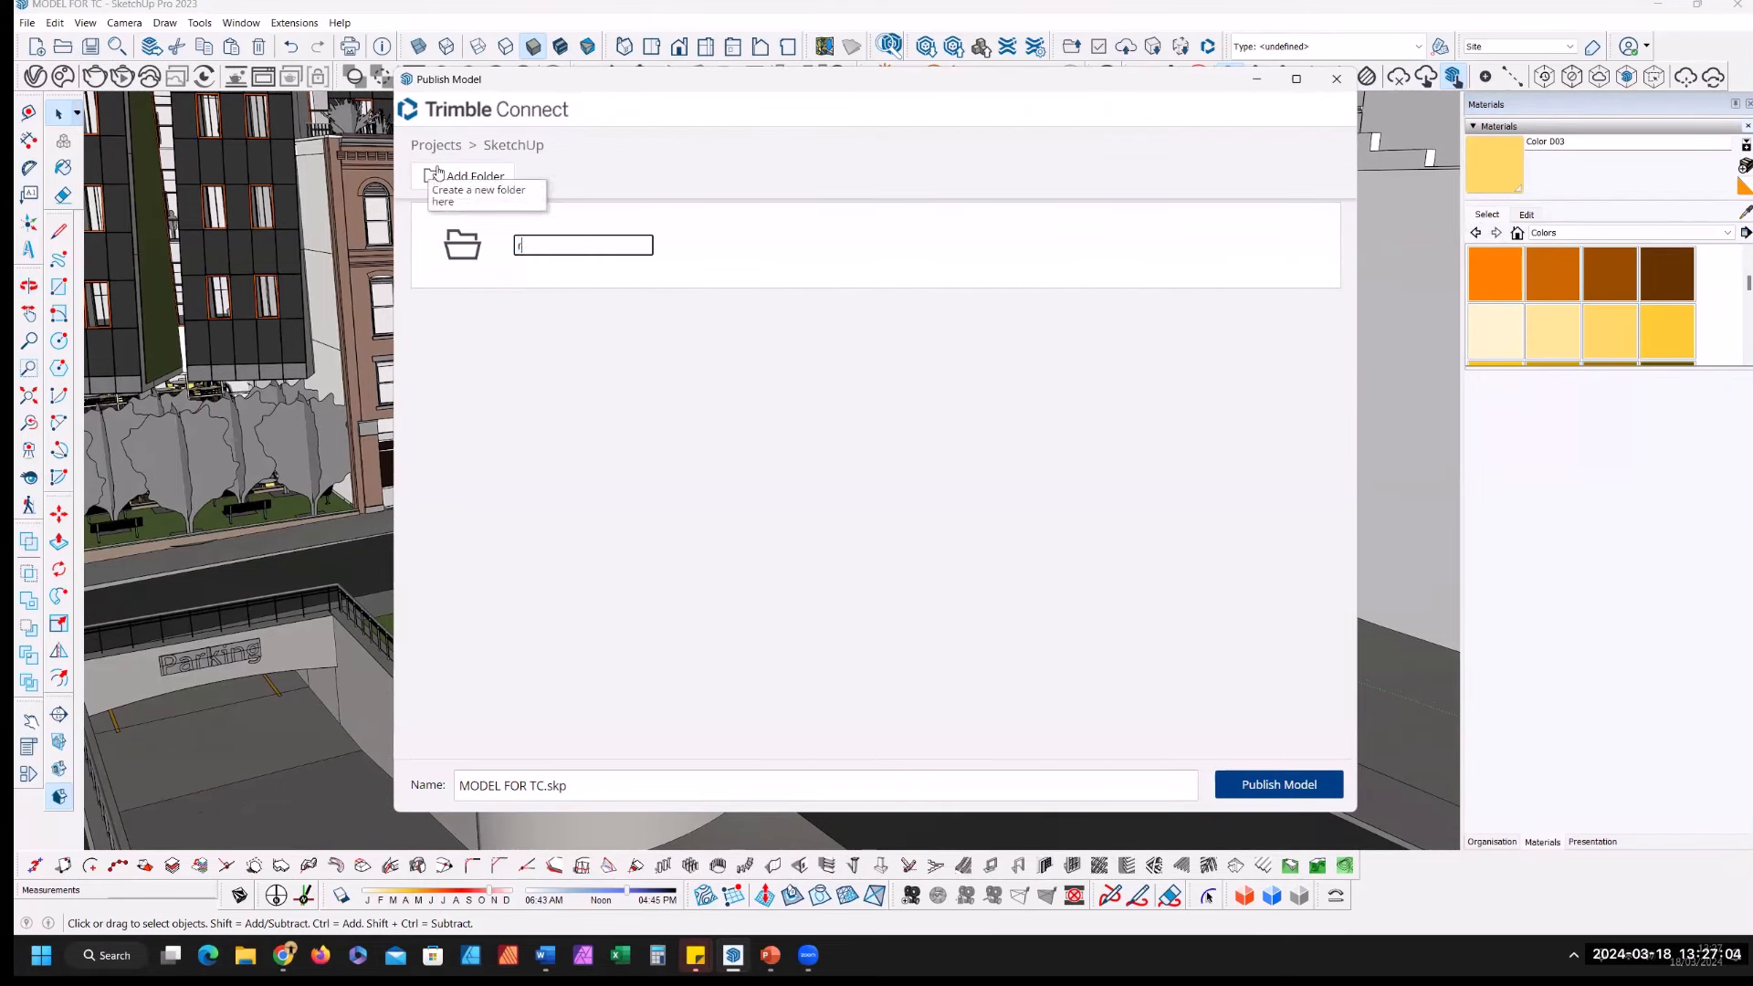
pyautogui.write('T TO sKE')
pyautogui.press('BackSpace')
pyautogui.press('BackSpace')
pyautogui.press('BackSpace')
pyautogui.press('BackSpace')
pyautogui.press('BackSpace')
pyautogui.press('BackSpace')
pyautogui.press('BackSpace')
pyautogui.press('BackSpace')
pyautogui.press('BackSpace')
pyautogui.press('BackSpace')
pyautogui.press('BackSpace')
pyautogui.press('BackSpace')
pyautogui.write('Revit to SketchUp')
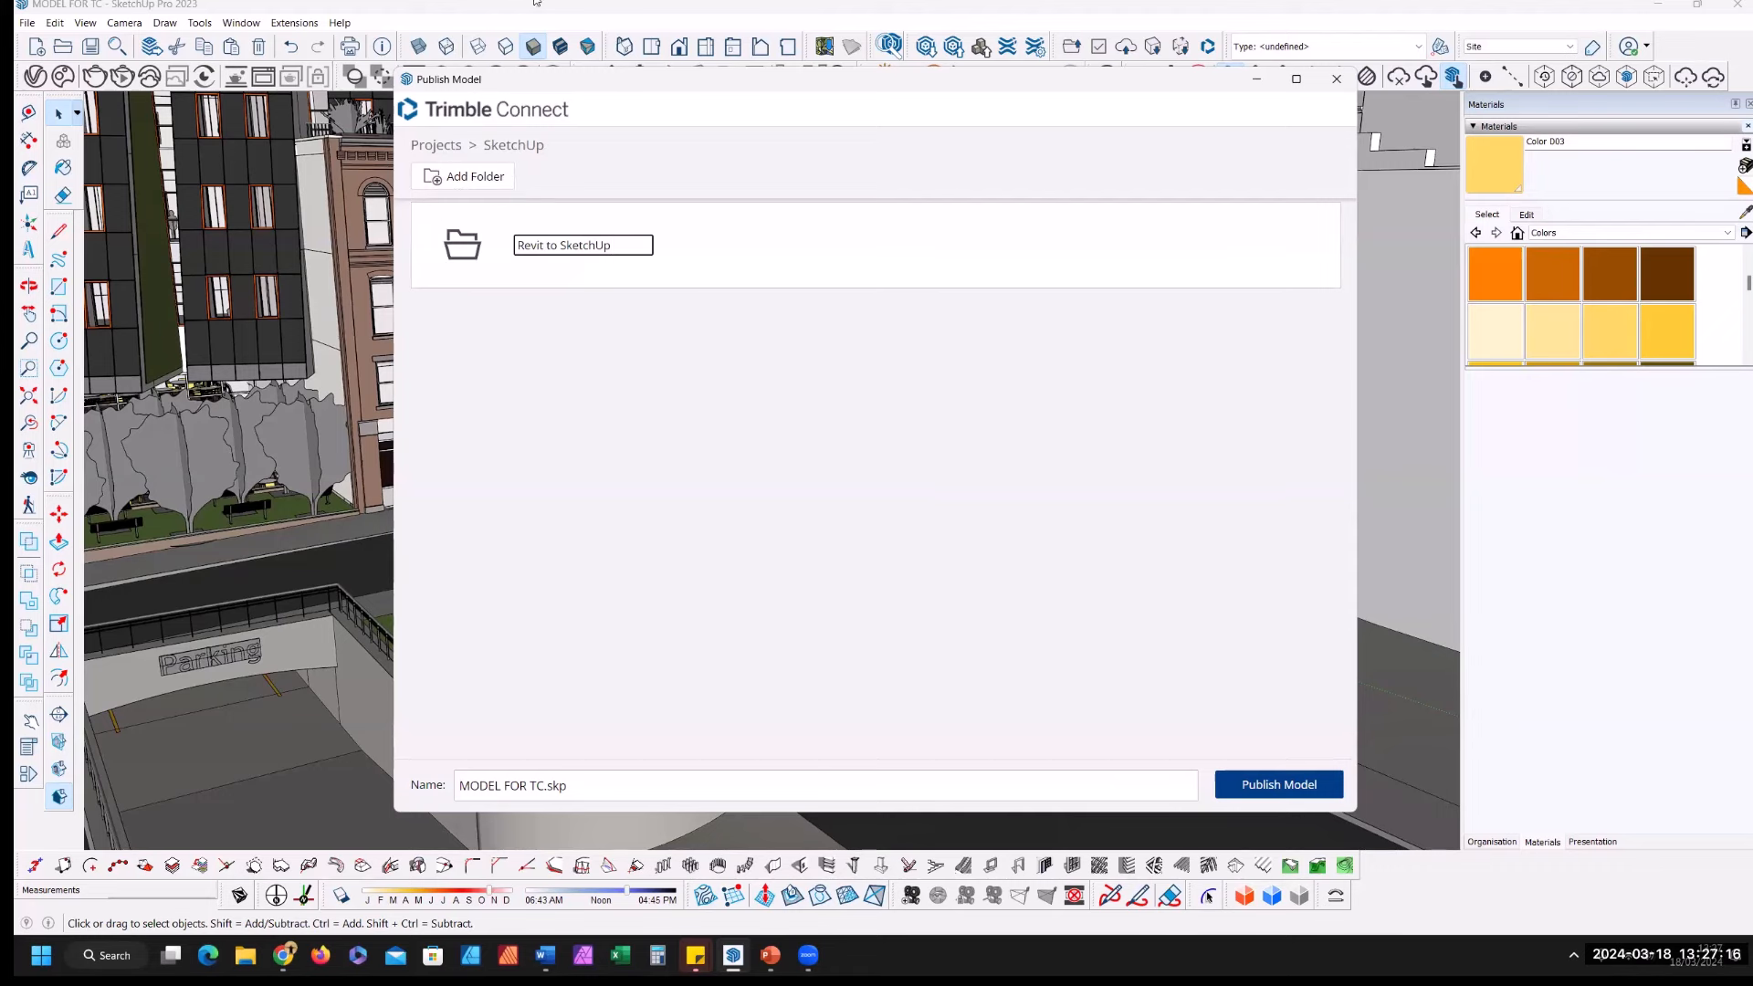
pyautogui.press('Return')
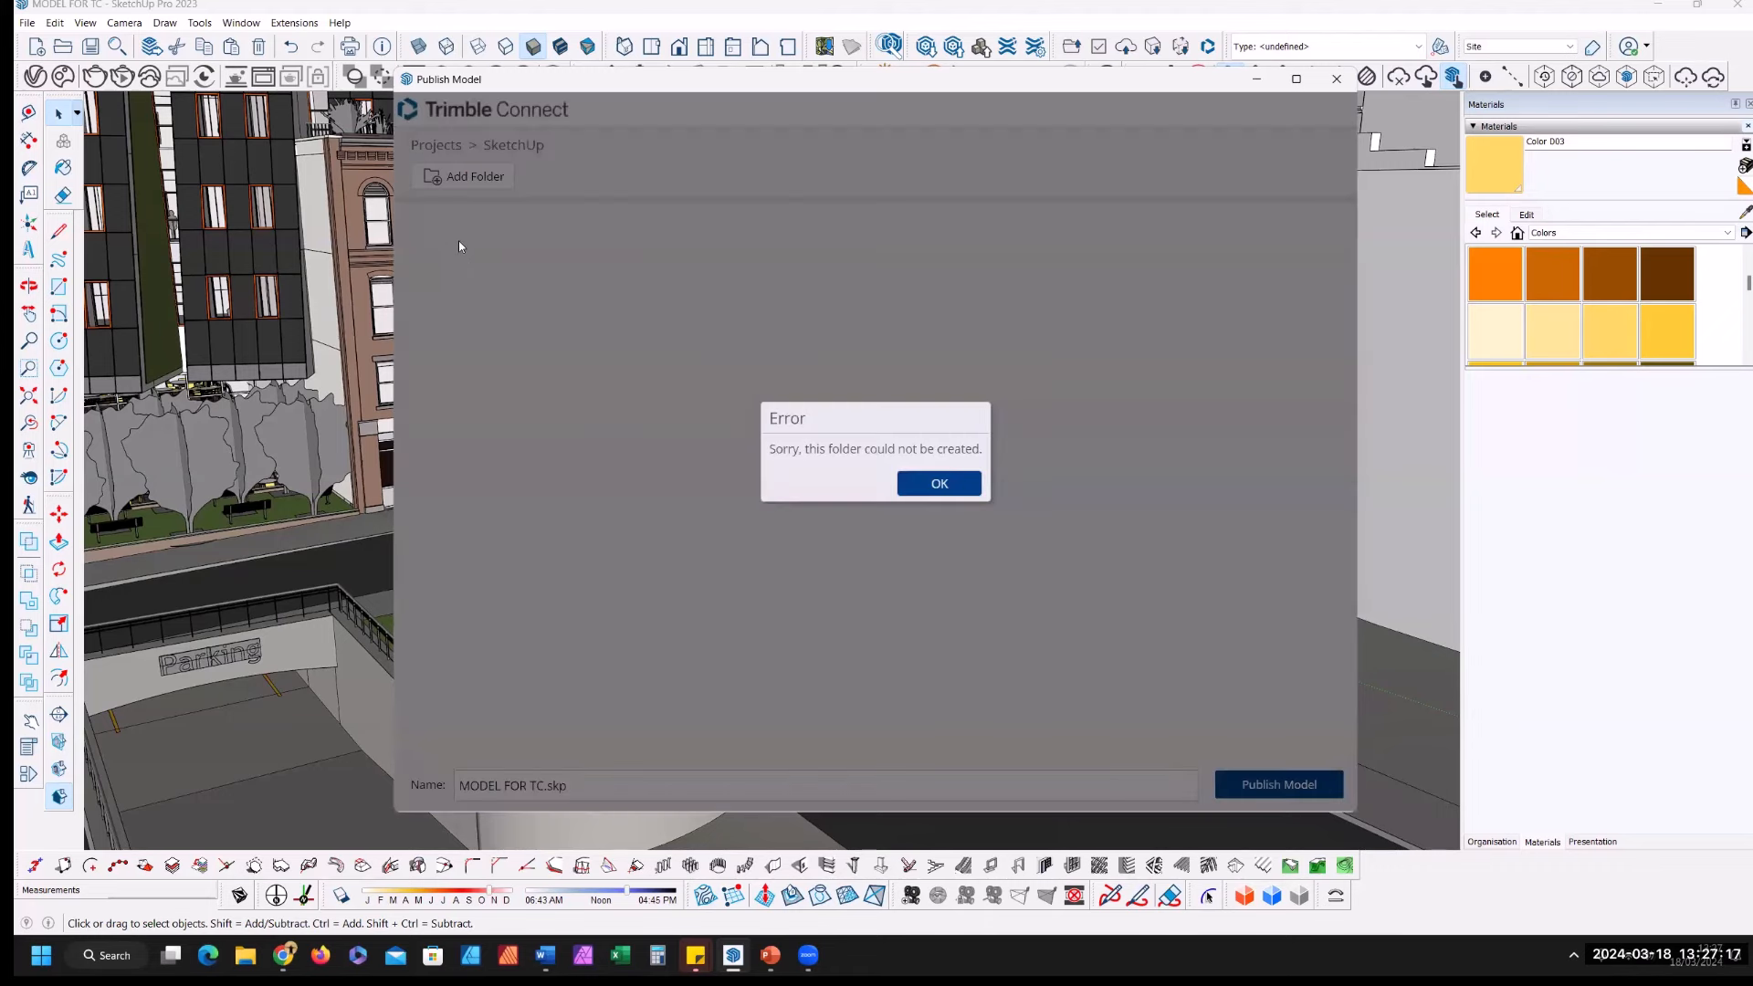
pyautogui.click(966, 481)
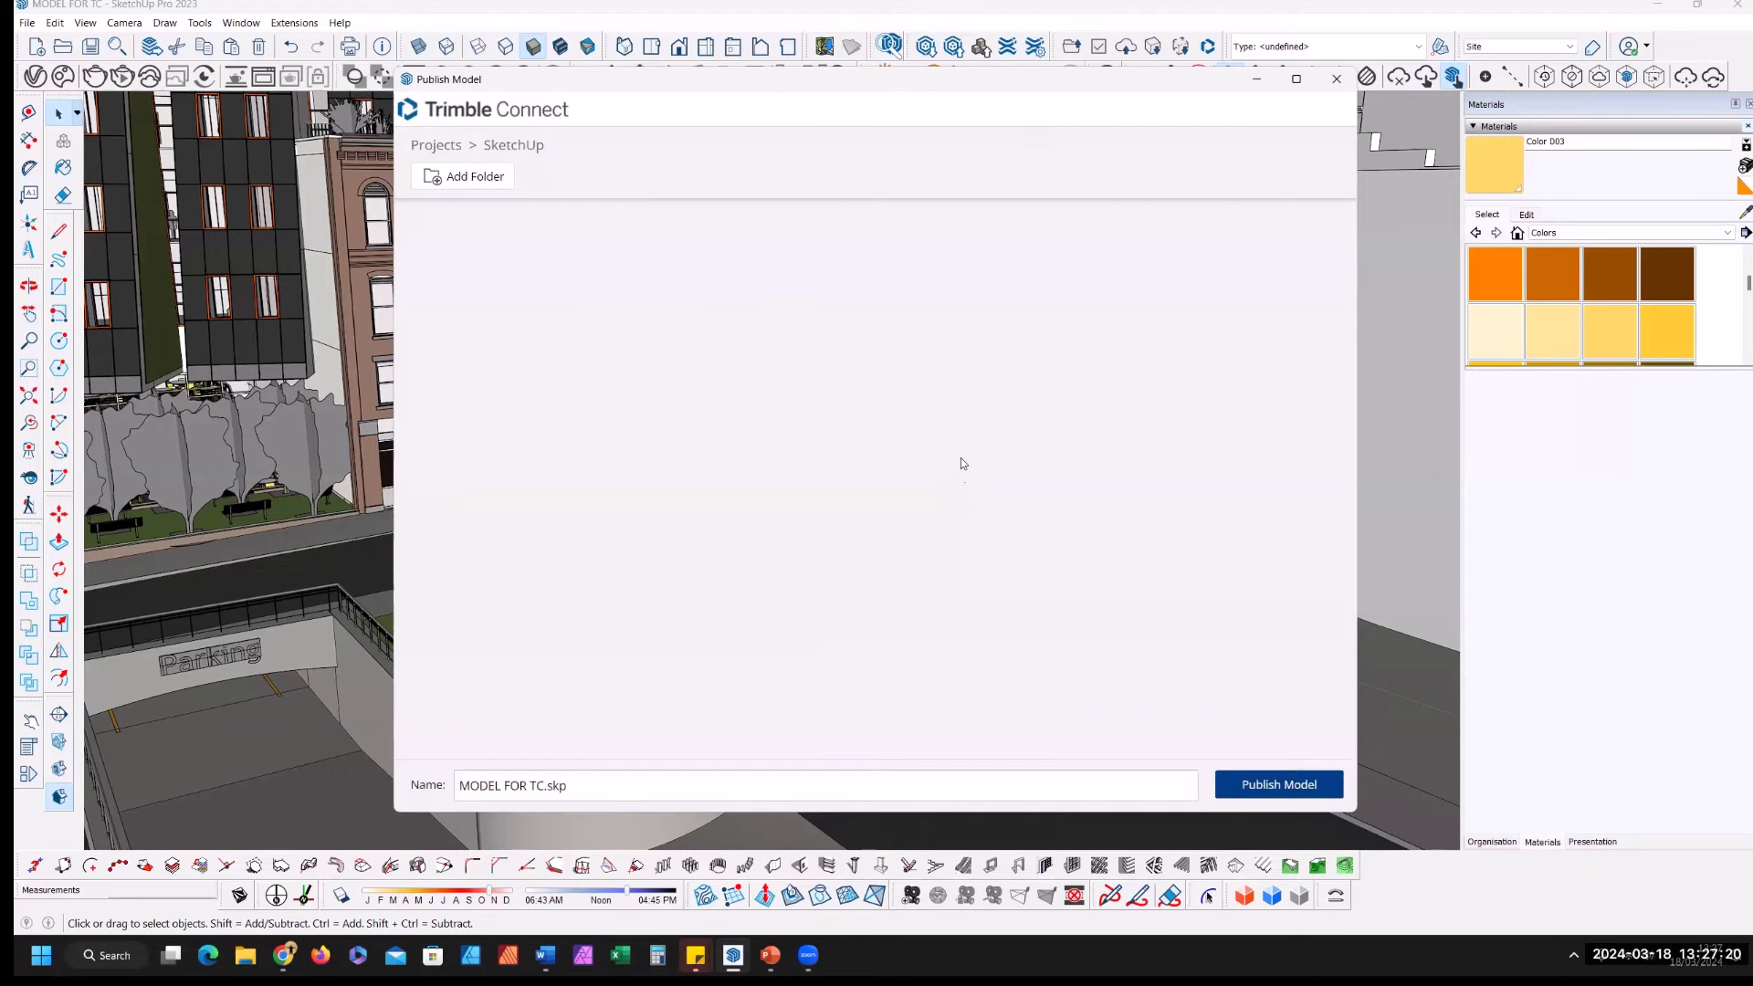
# Step: Add a folder named Revit to SketchUp and publish MODEL FOR TC.skp to the SketchUp project
pyautogui.click(466, 179)
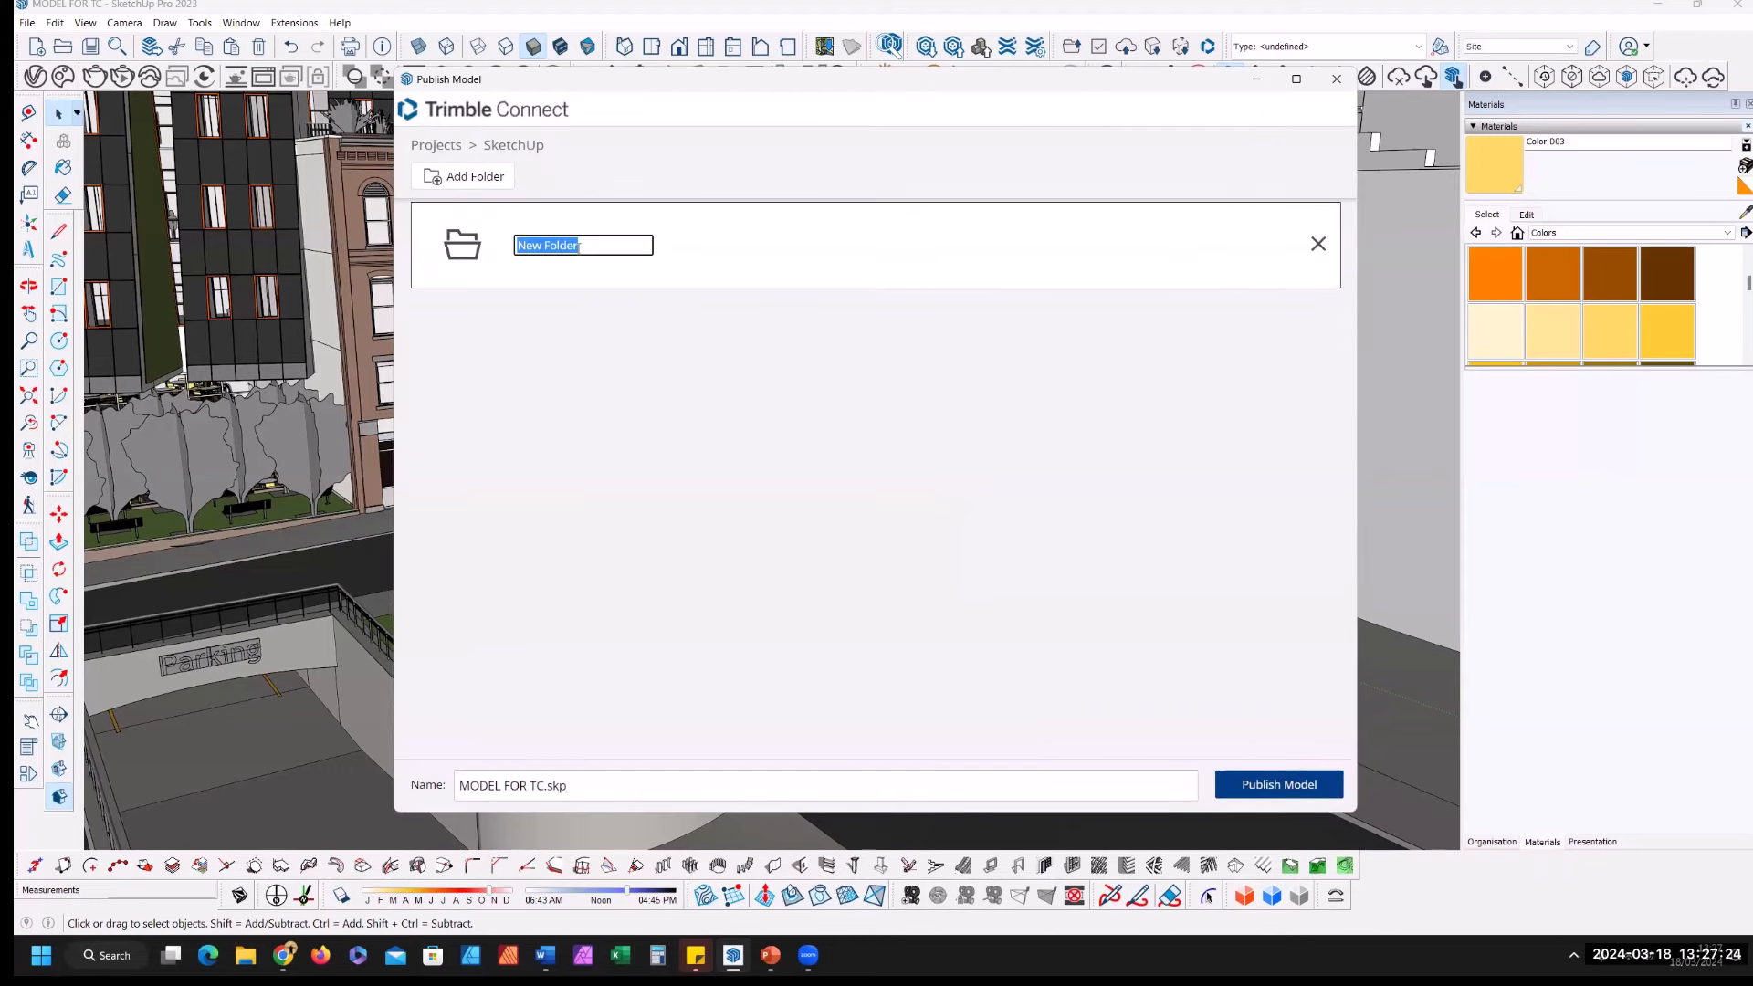
pyautogui.write('Revot to ')
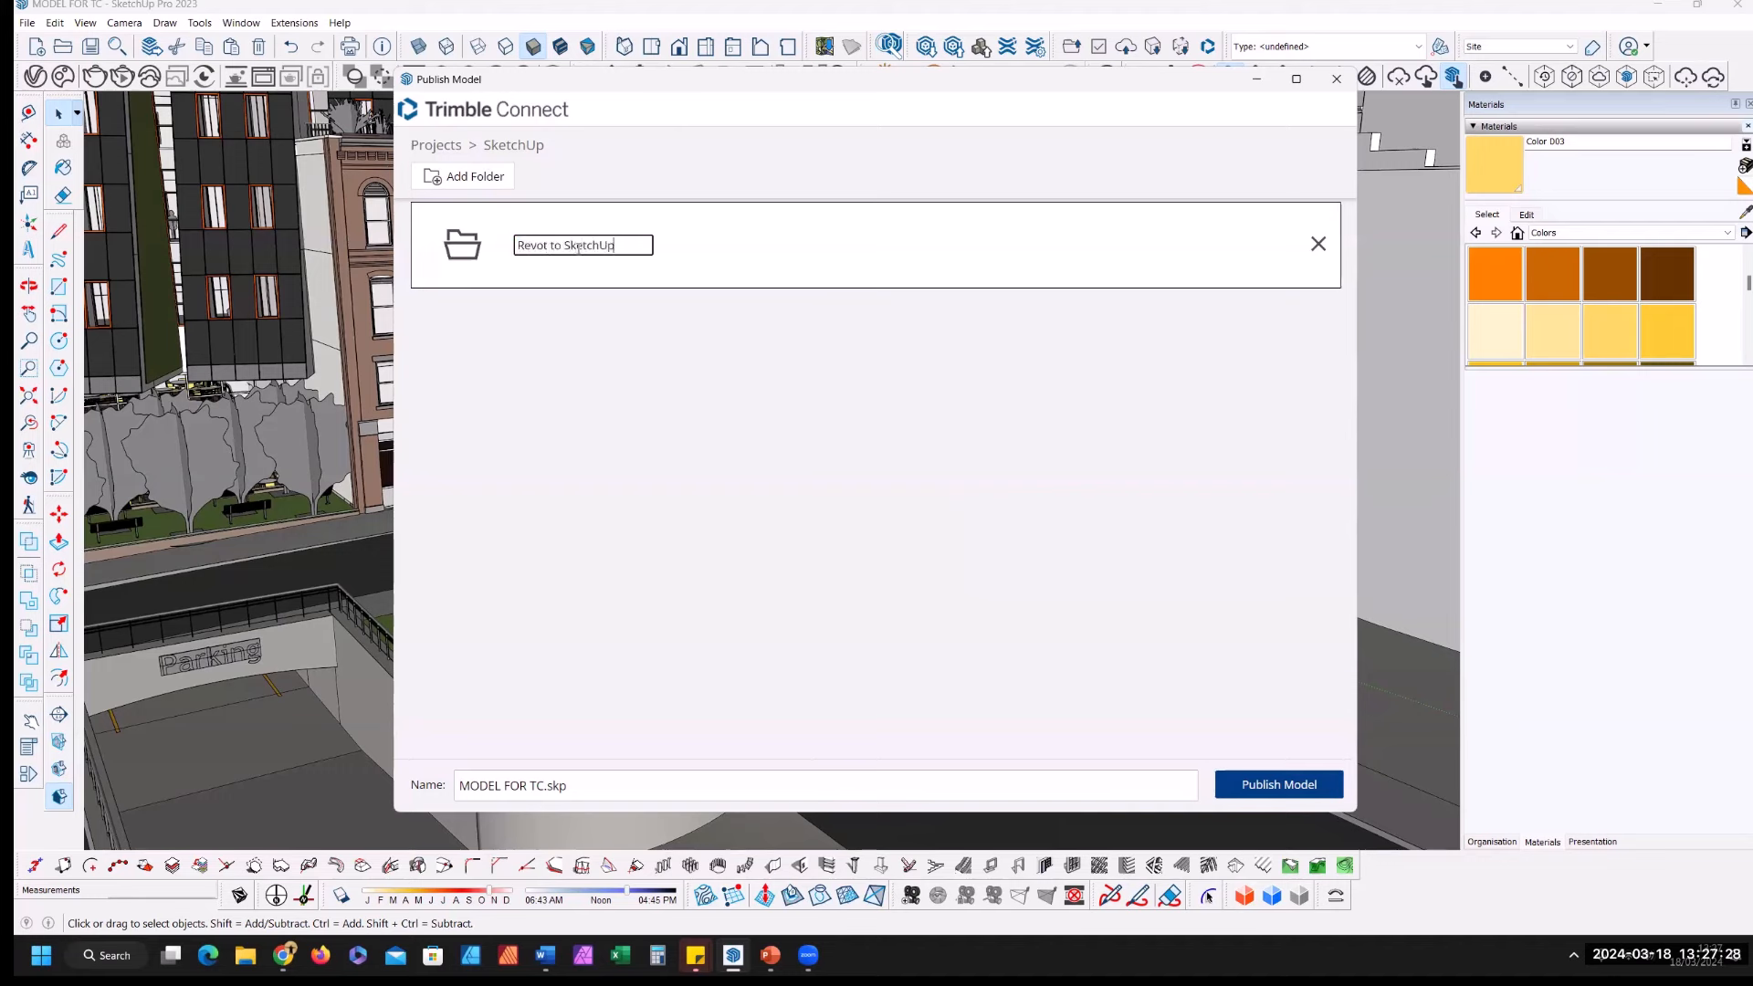
pyautogui.write('SketchUp')
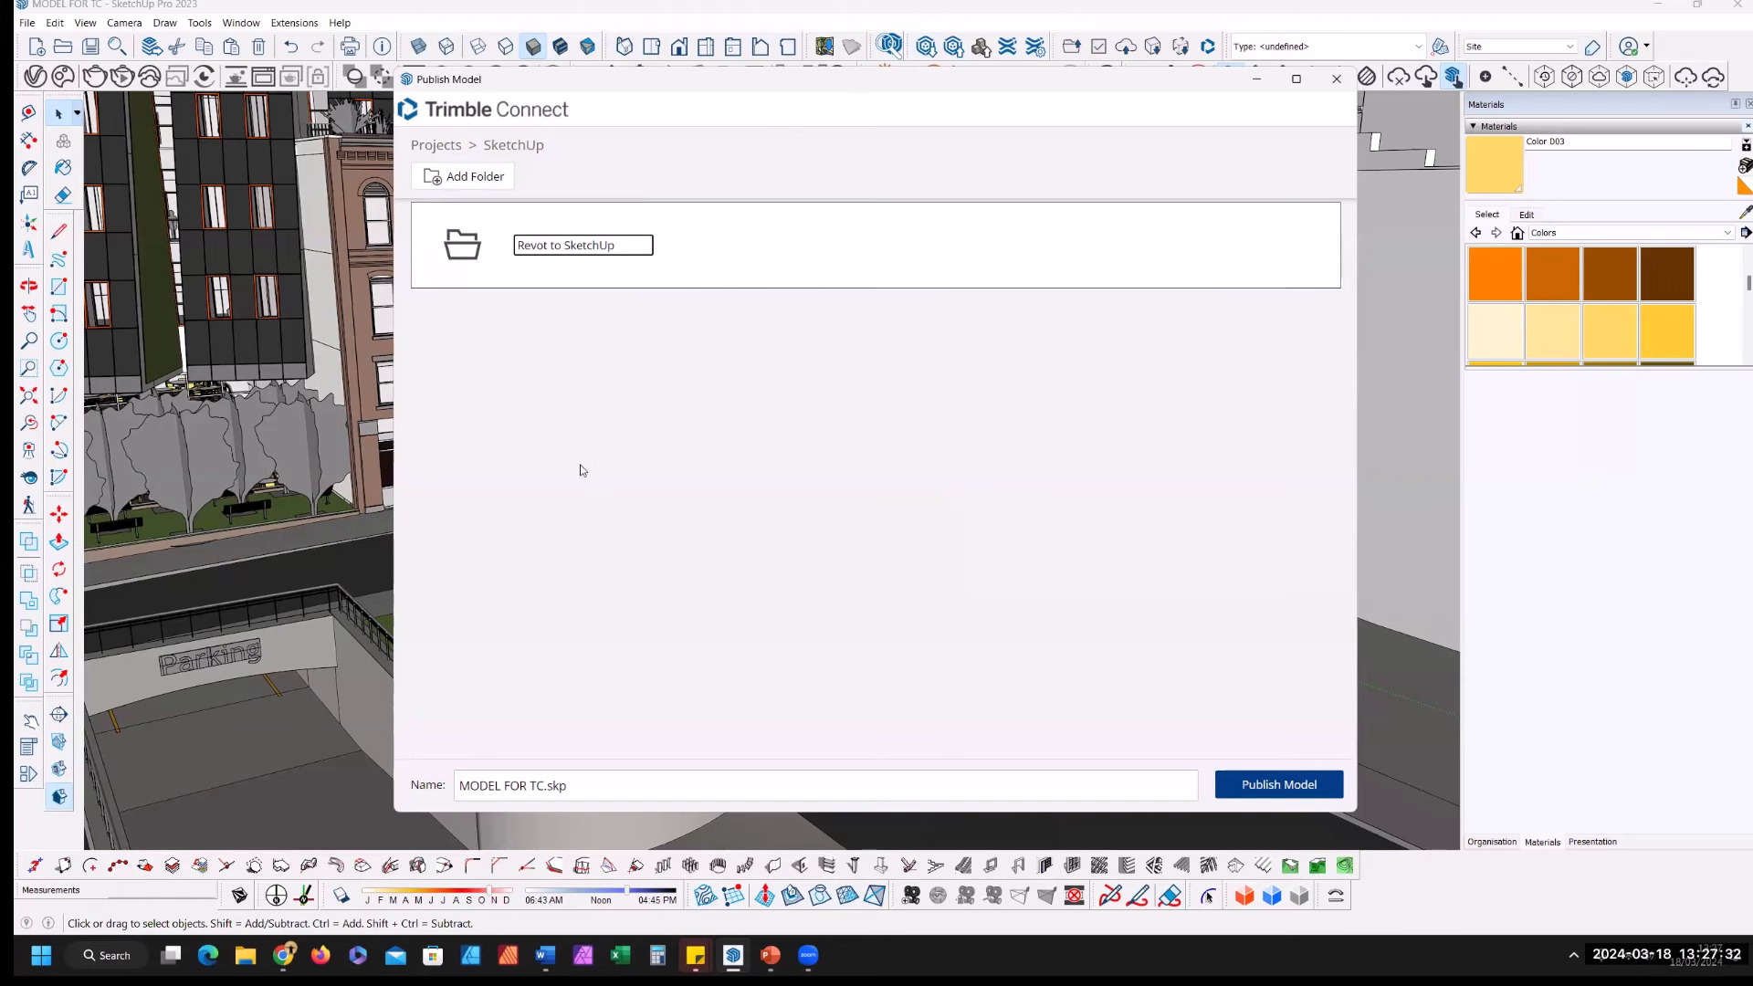
pyautogui.press('BackSpace')
pyautogui.write('i')
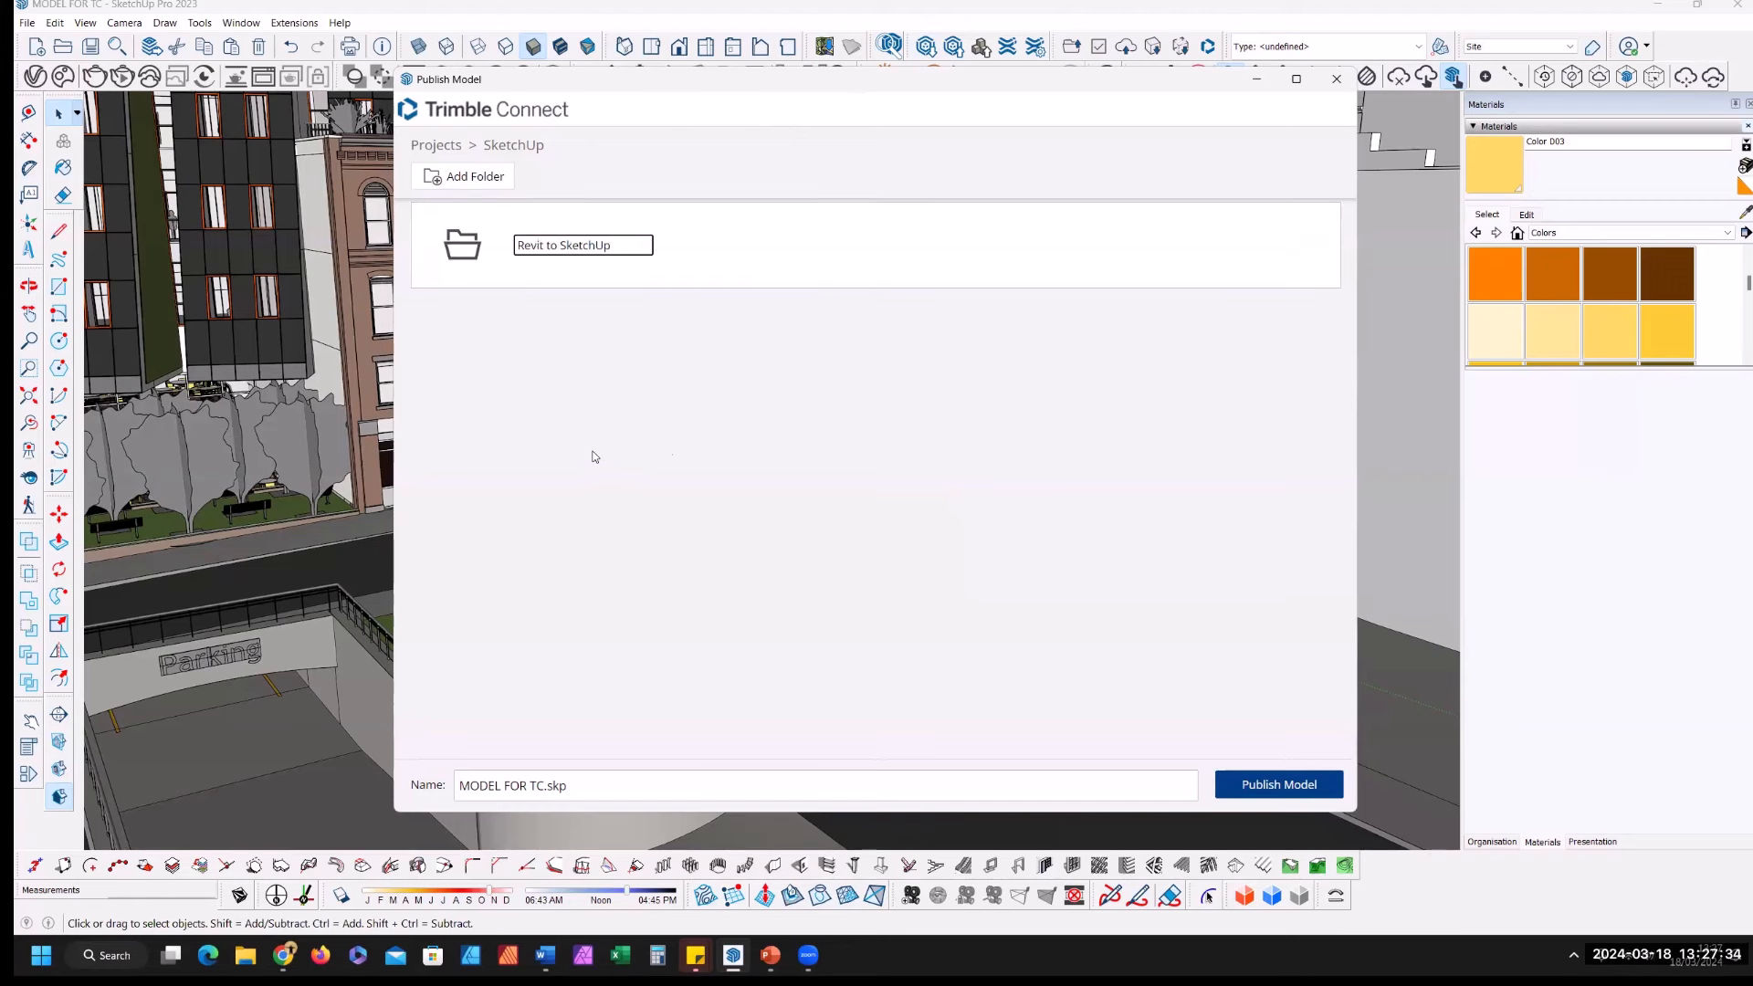
pyautogui.click(1294, 790)
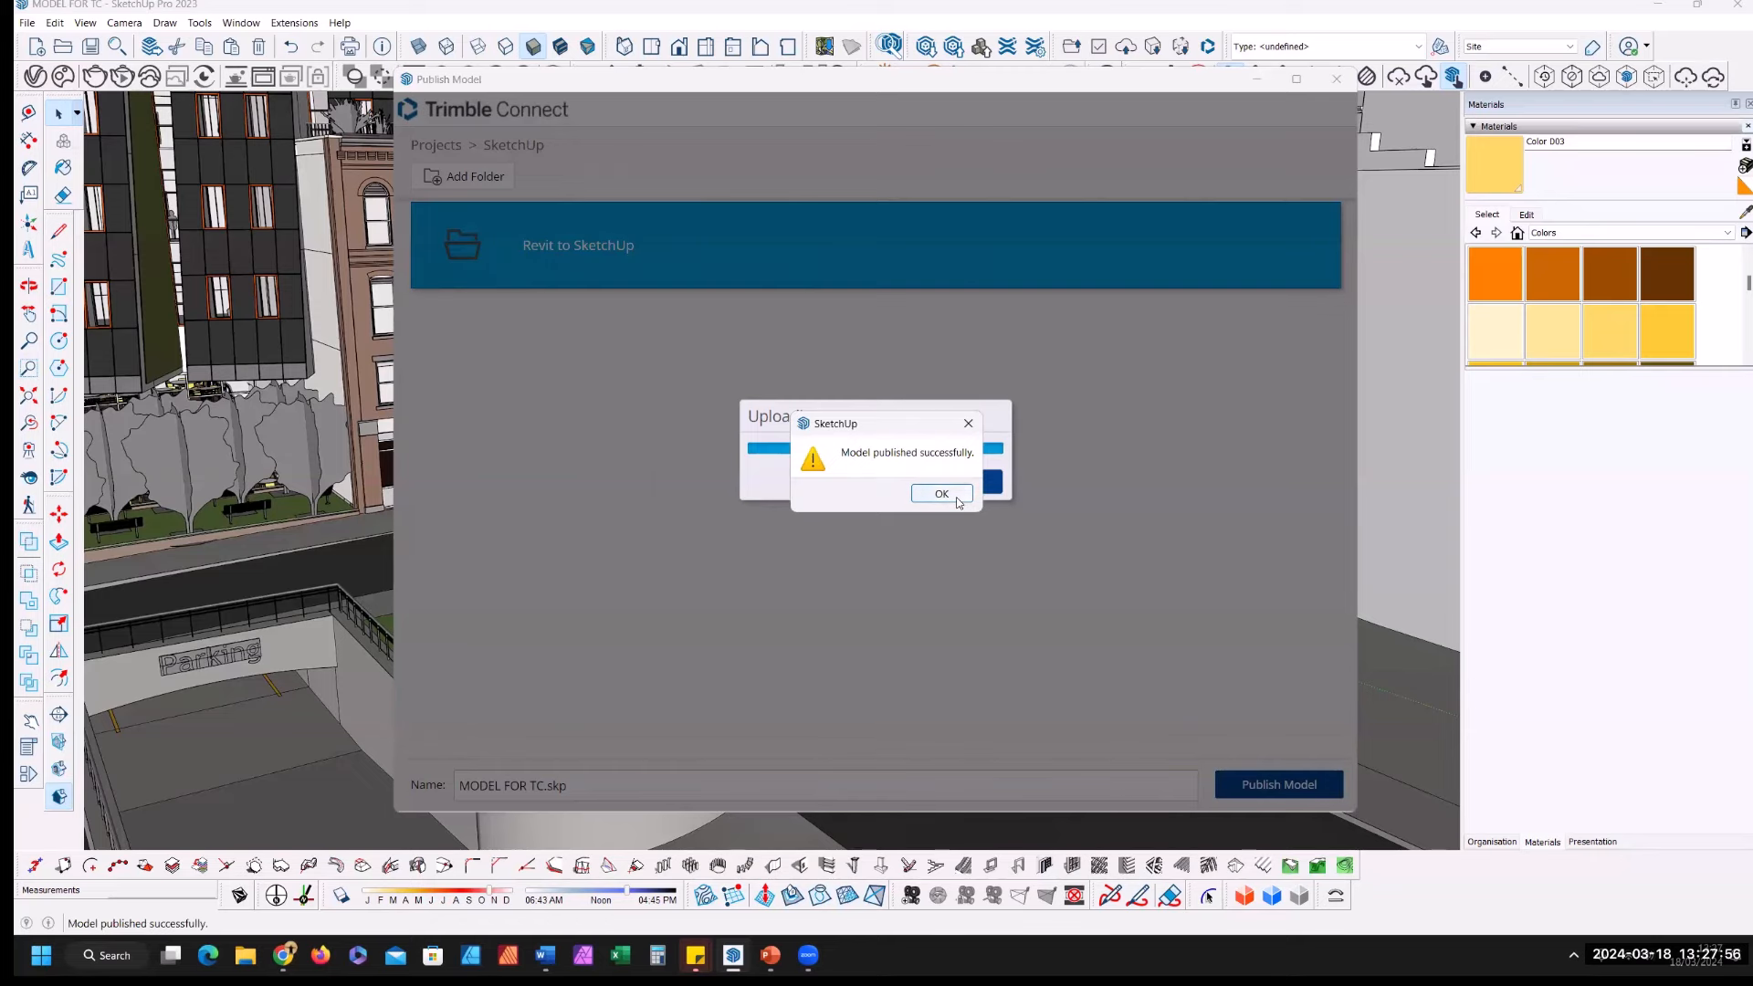
pyautogui.click(942, 494)
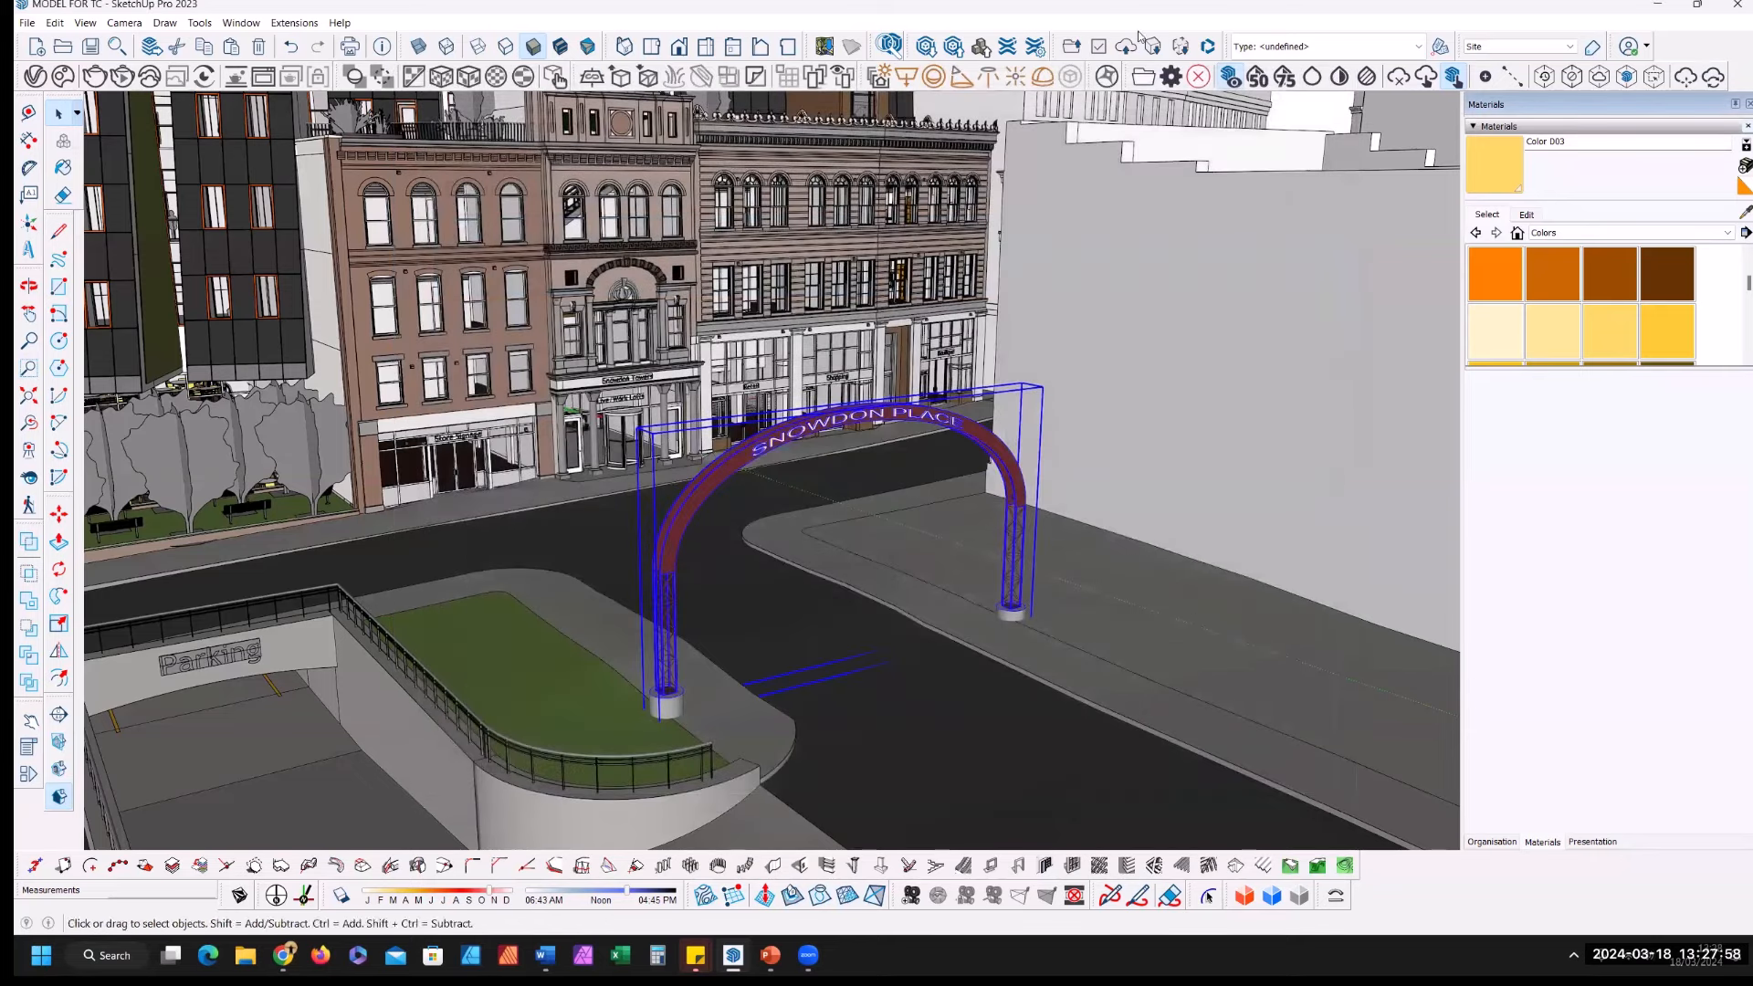
# Step: Switch to Trimble Connect in the browser and view MODEL FOR TC.skp from the SketchUp project in 3D
pyautogui.click(1208, 48)
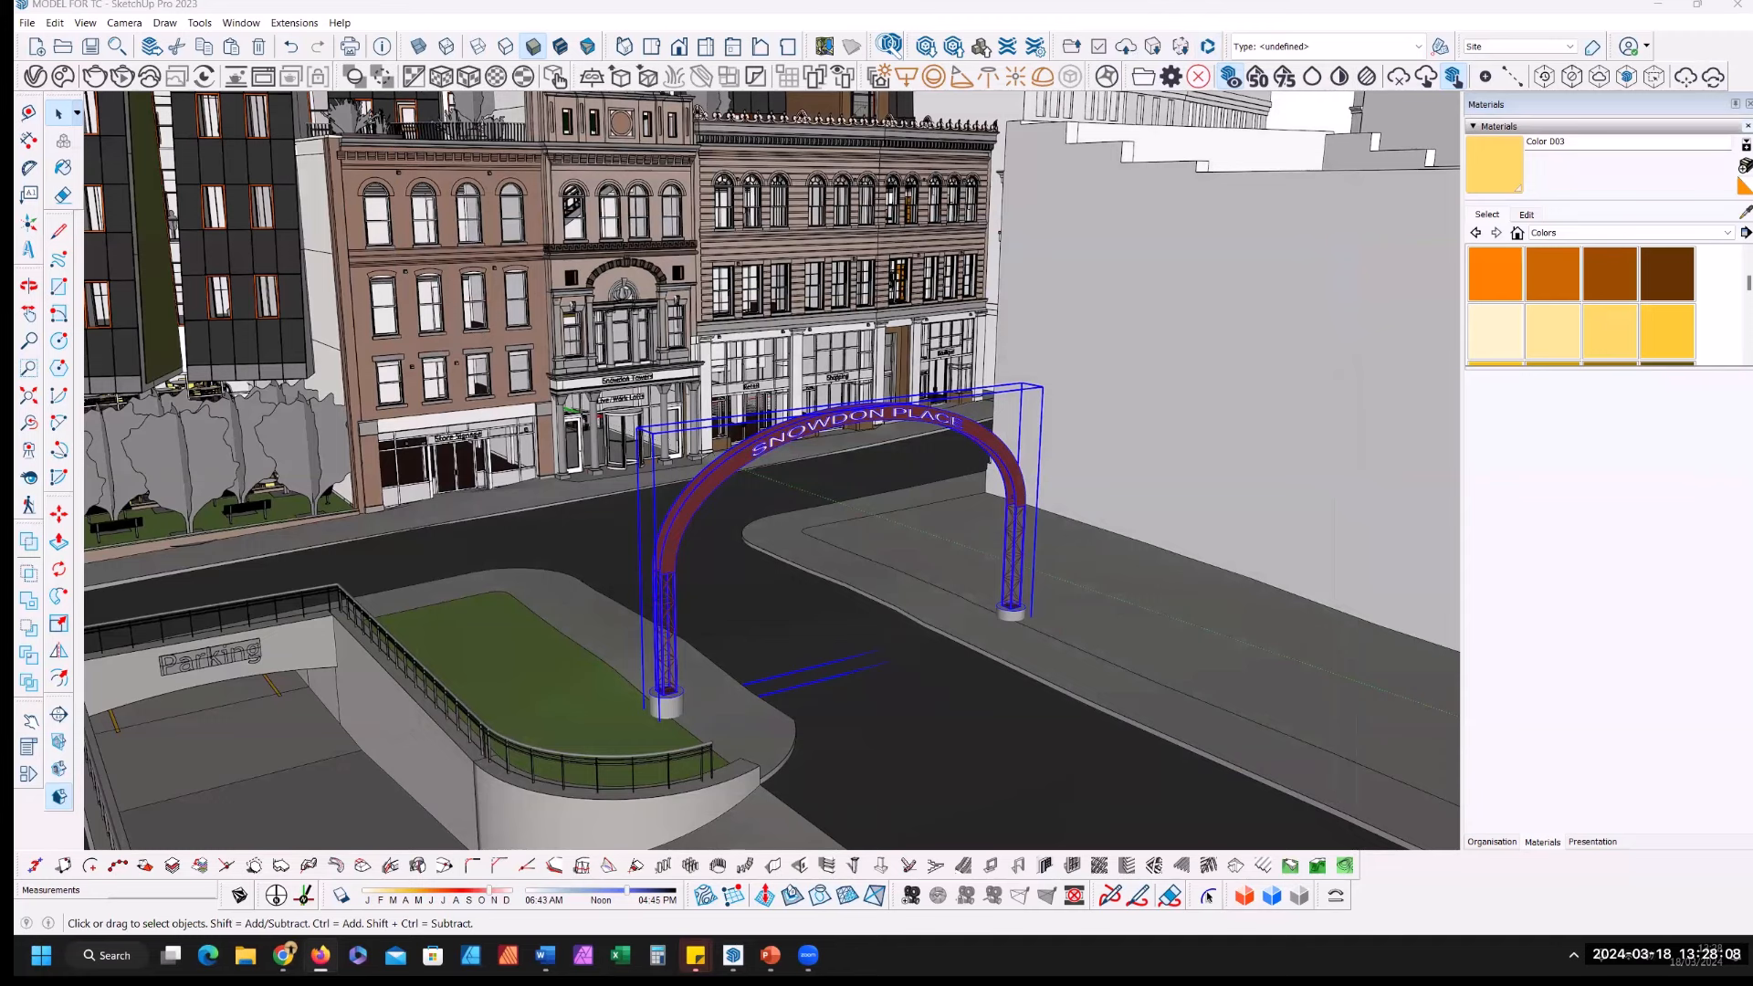
pyautogui.moveTo(1752, 180); pyautogui.dragTo(875, 180)
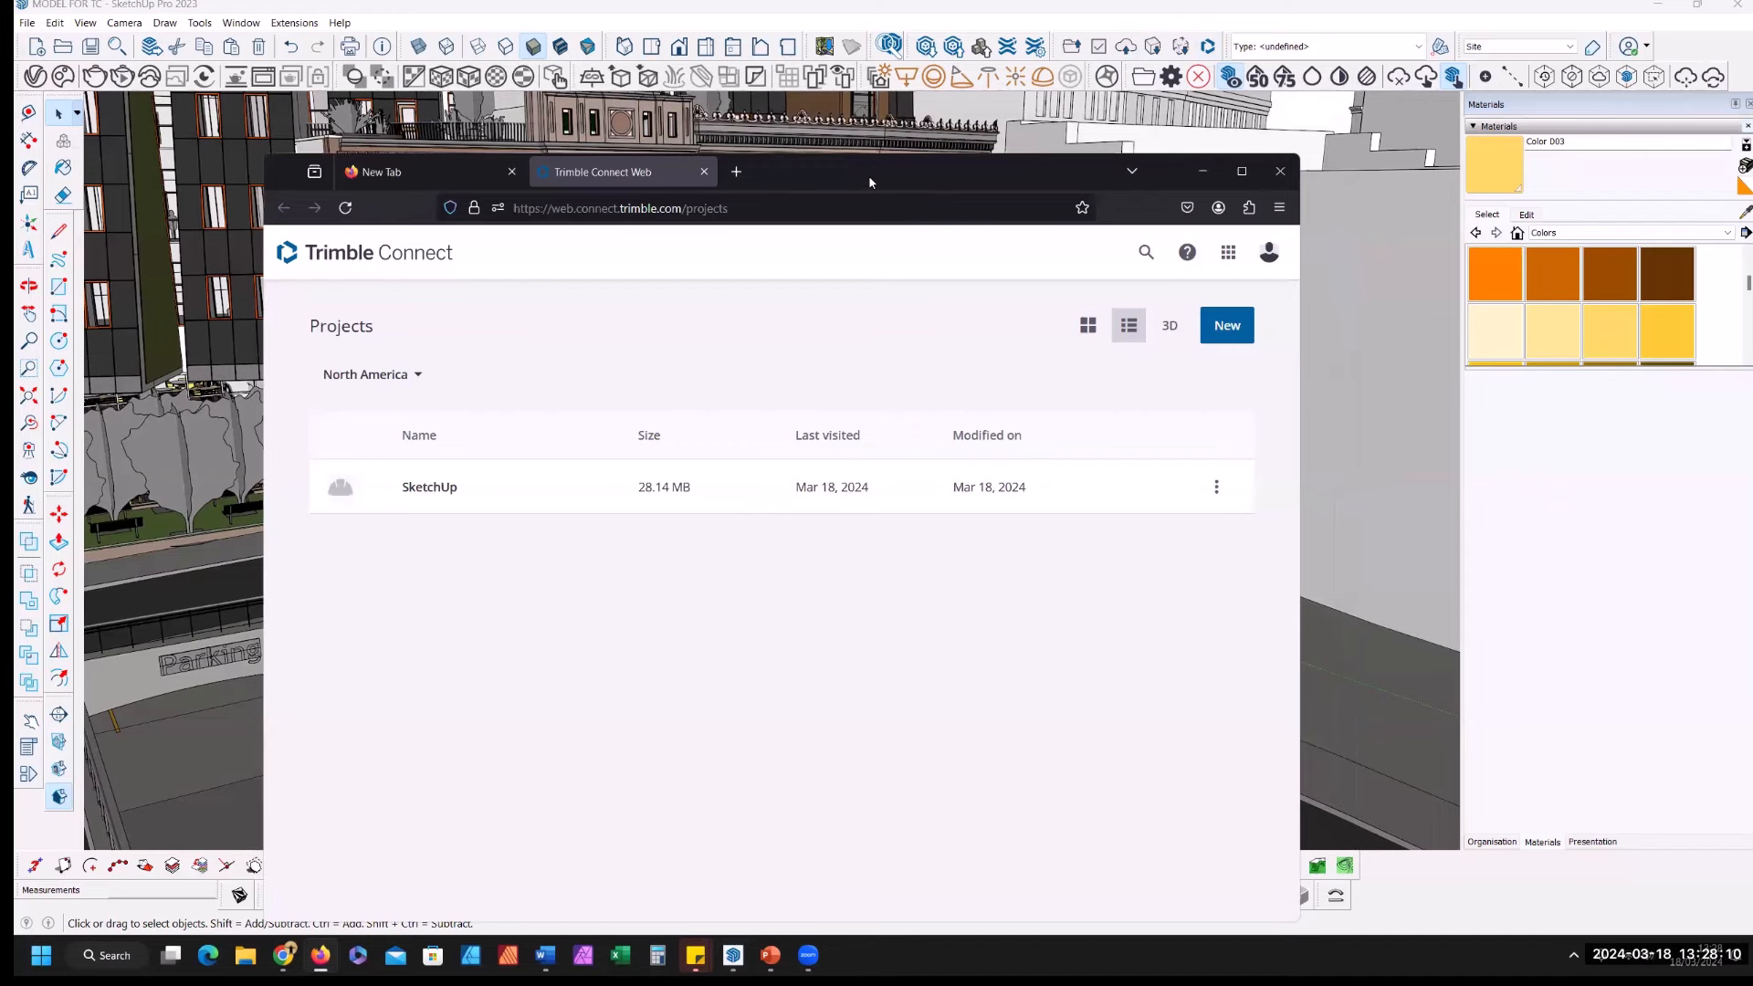
pyautogui.doubleClick(871, 181)
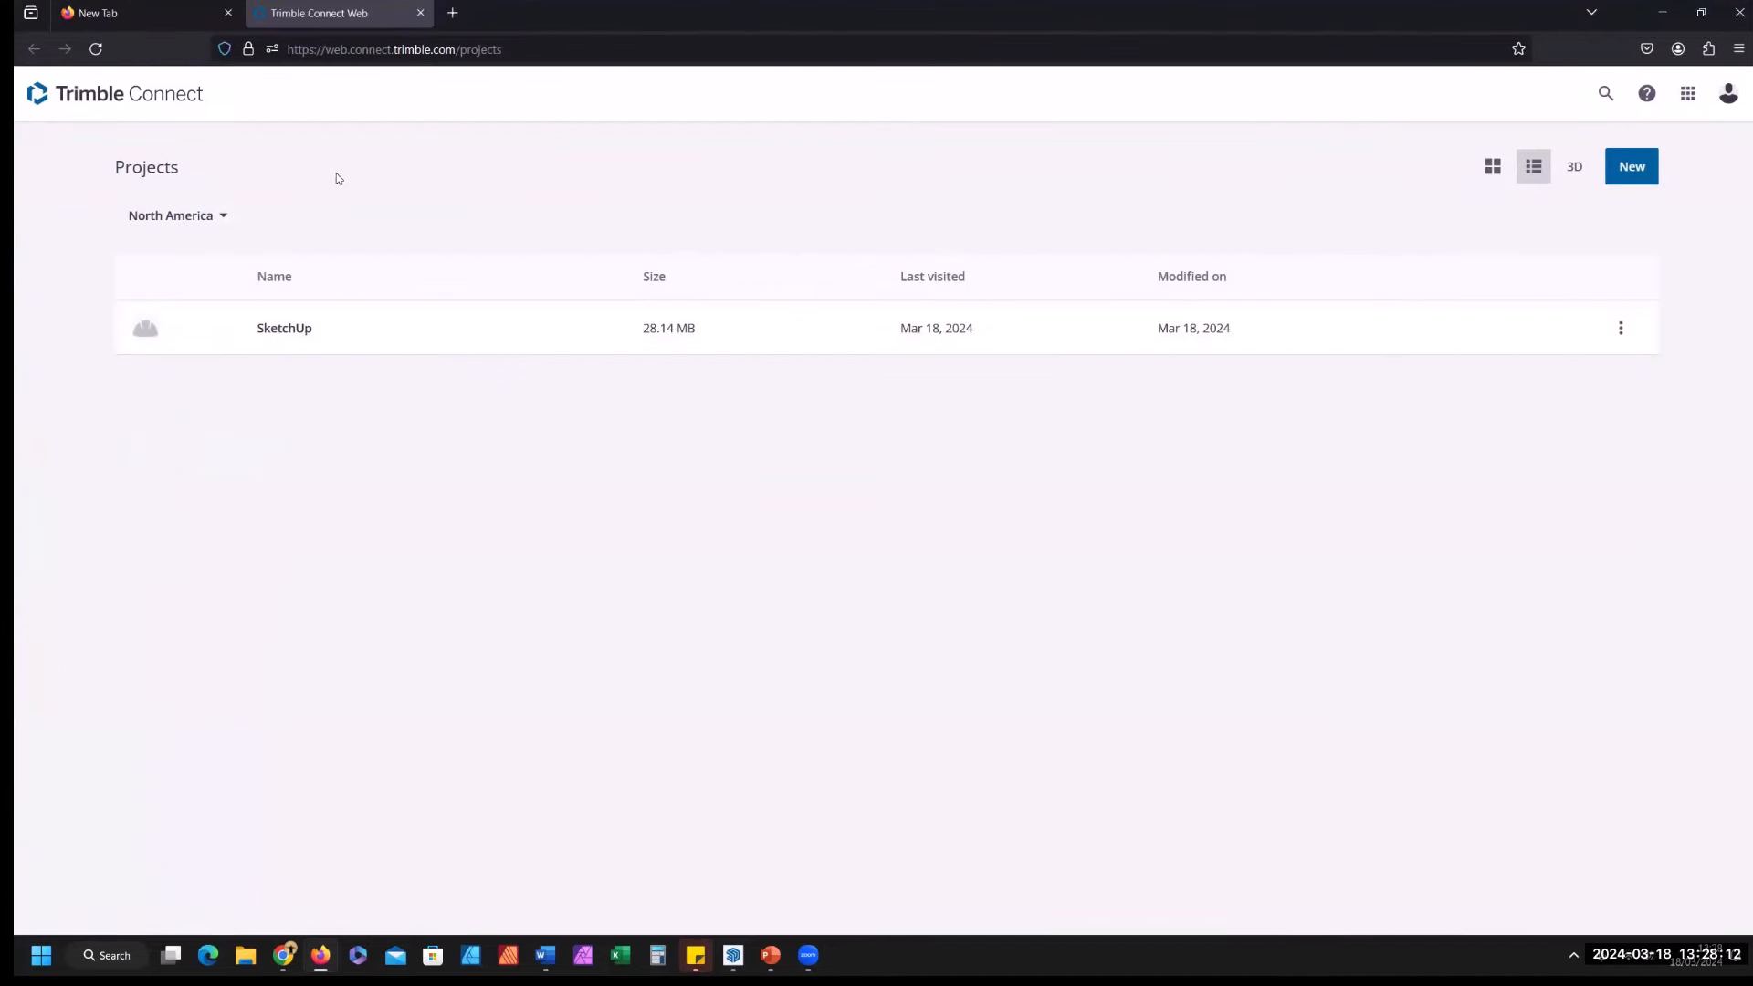
pyautogui.click(290, 336)
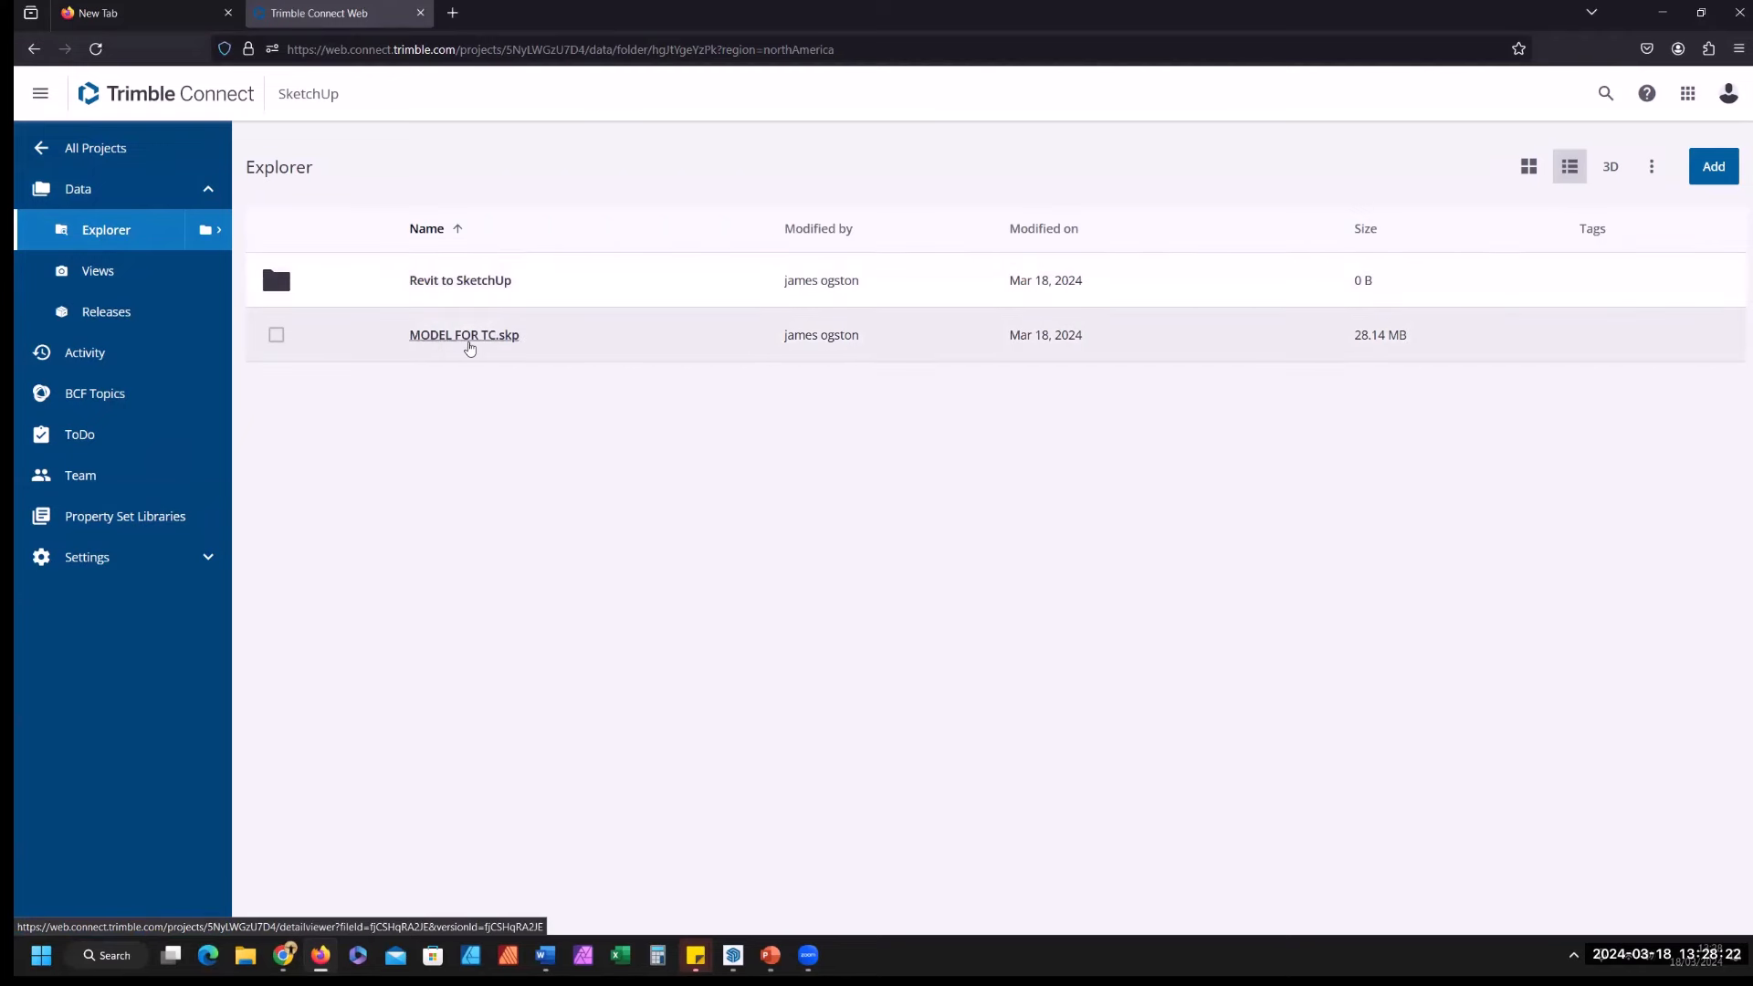
pyautogui.click(445, 338)
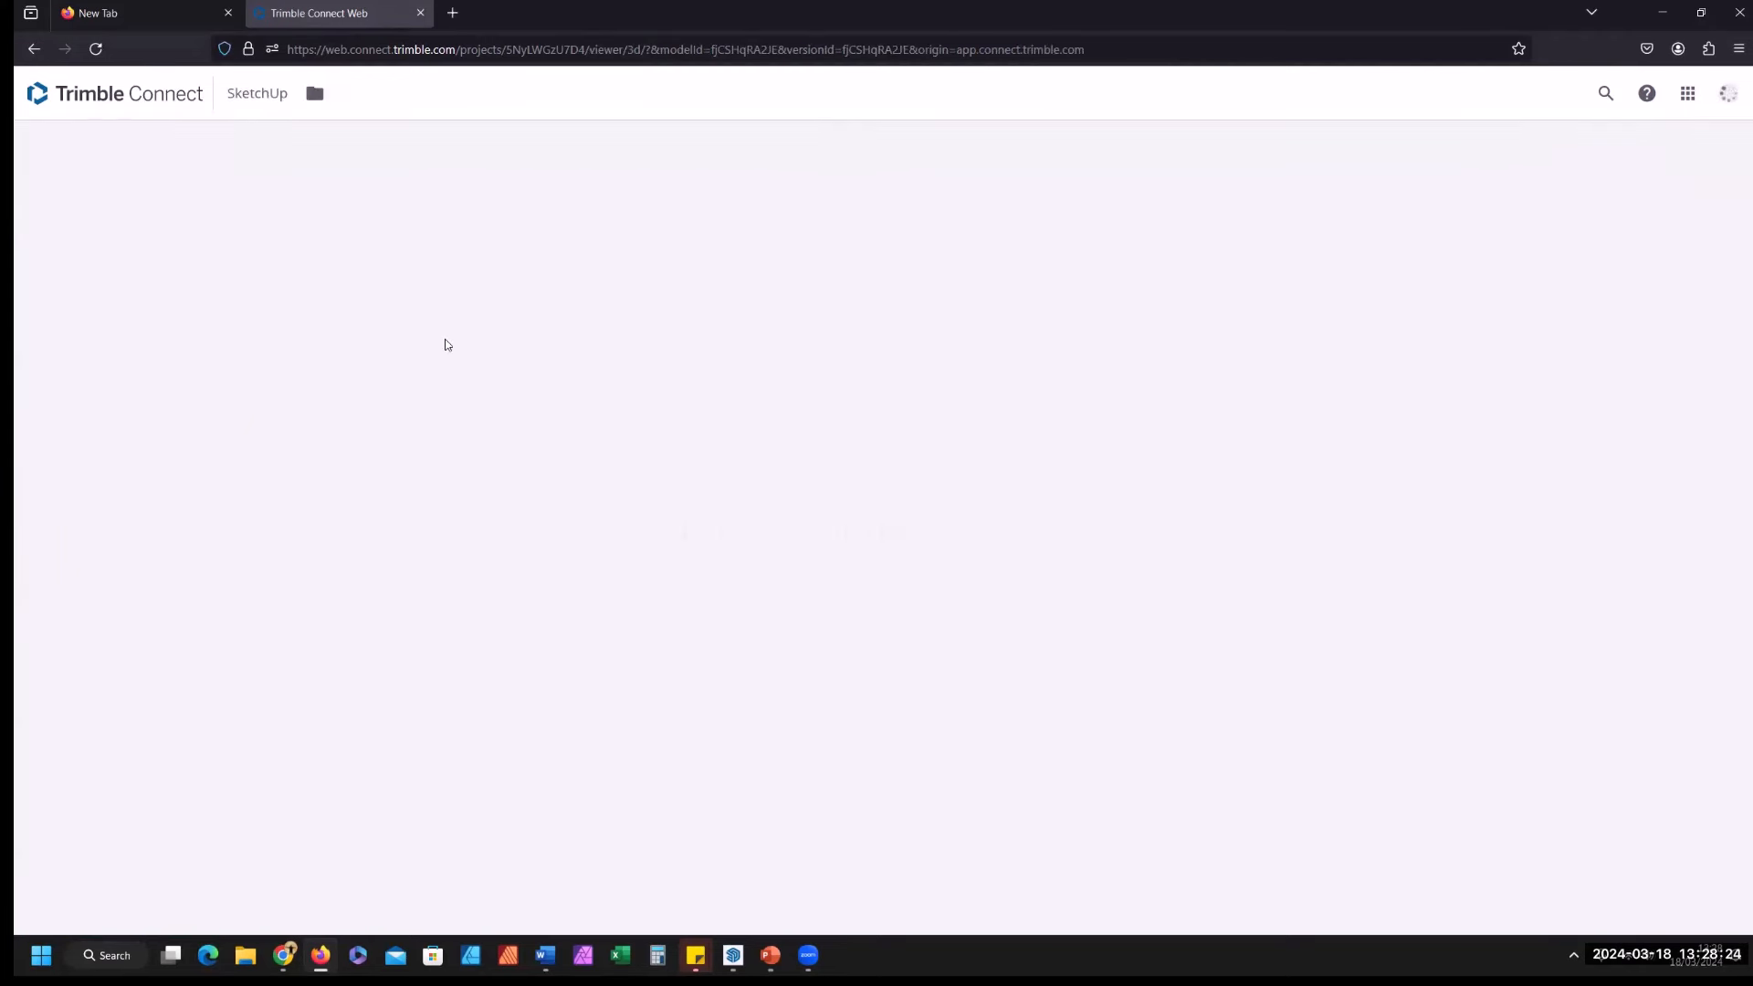
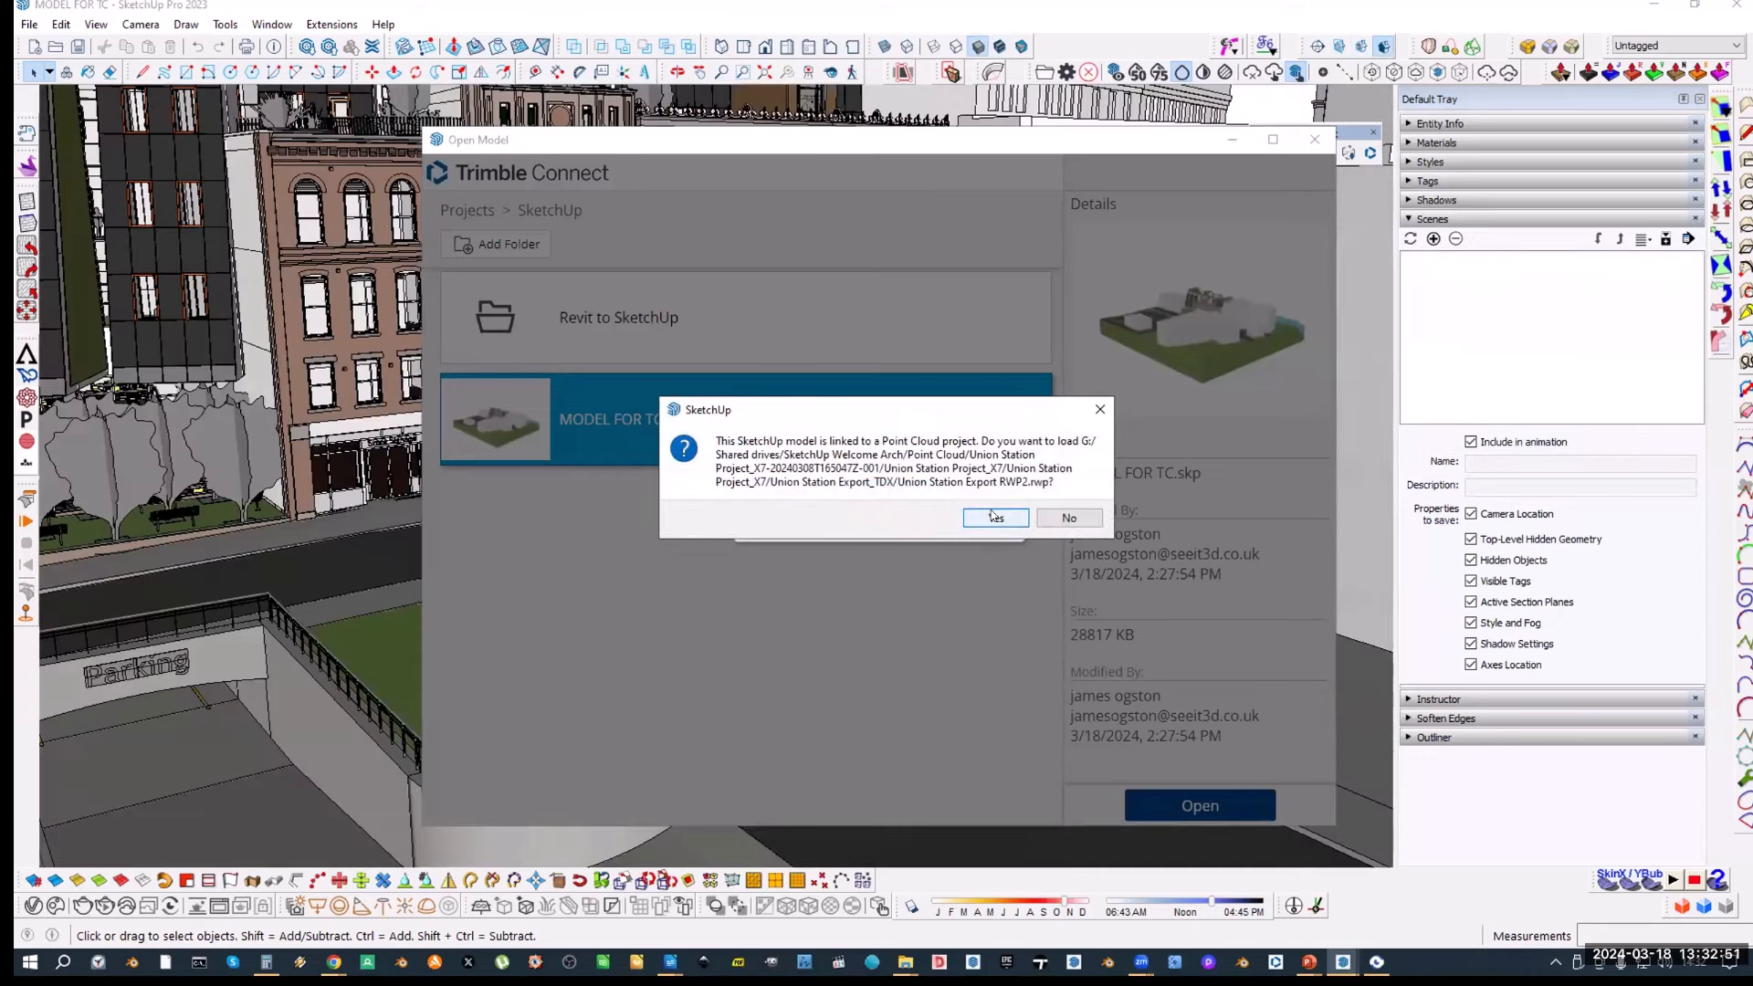
# Step: Finish opening MODEL FOR TC.skp from Trimble Connect in SketchUp without loading the linked point cloud
pyautogui.click(1069, 518)
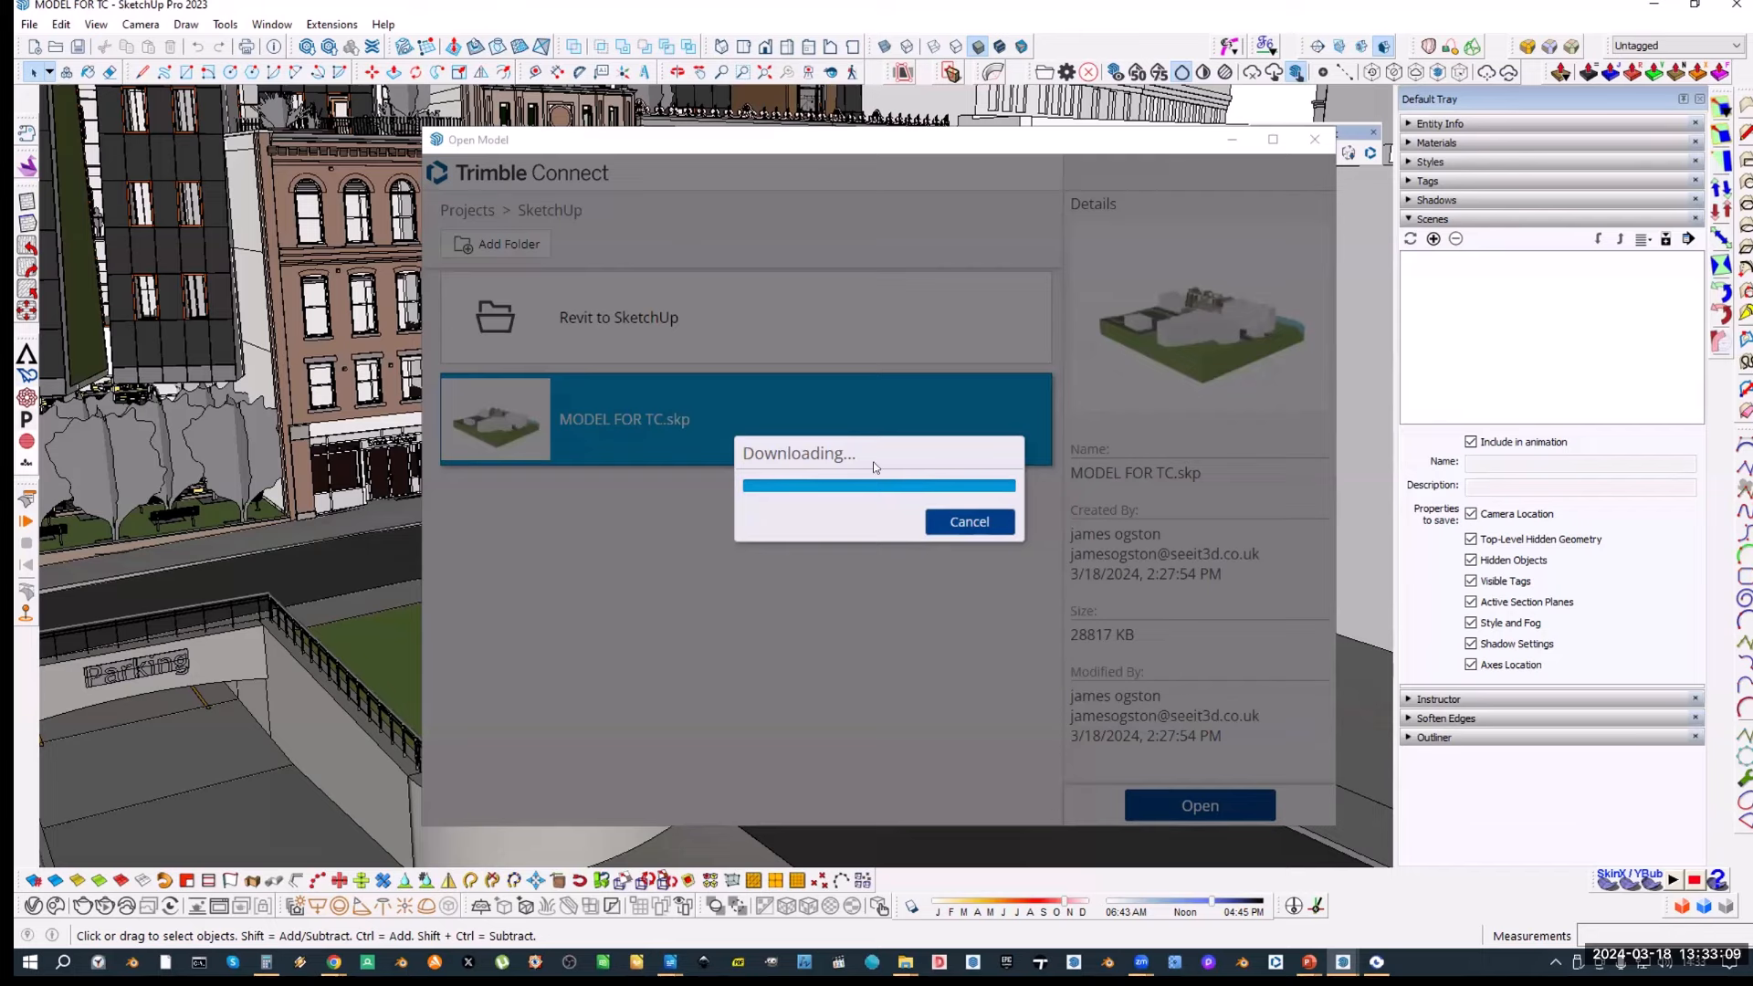
pyautogui.moveTo(876, 482); pyautogui.dragTo(658, 232)
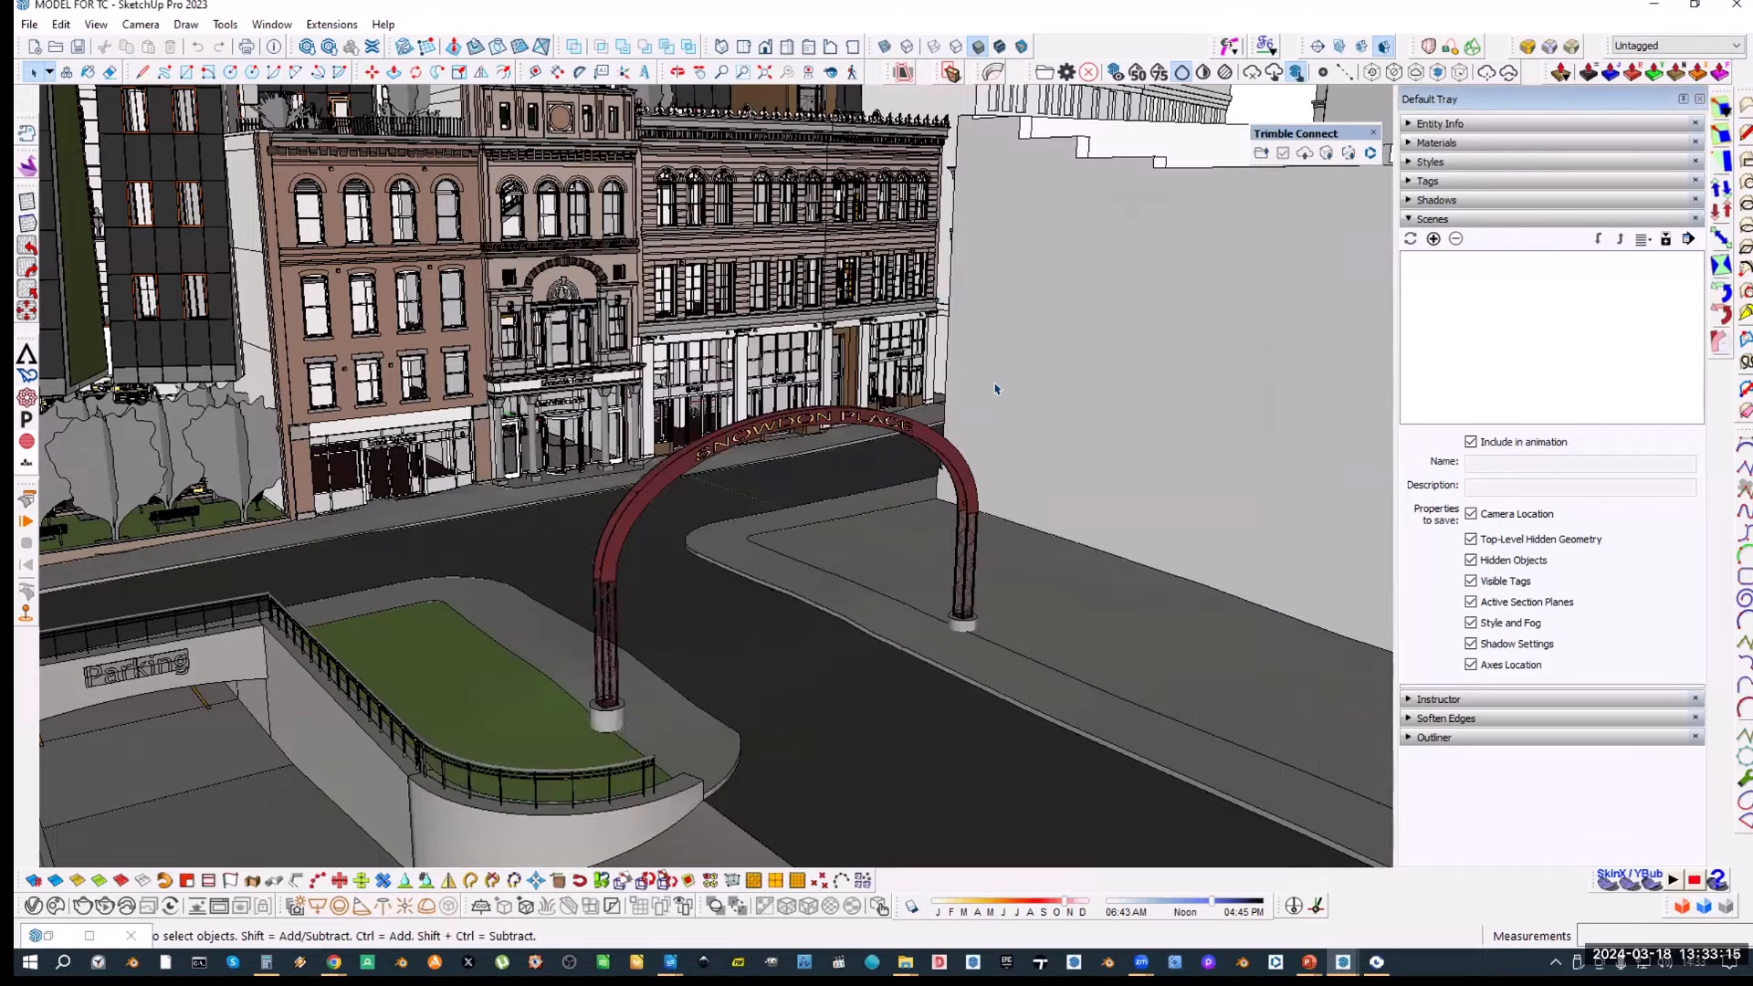
pyautogui.moveTo(989, 381)
pyautogui.mouseDown(button='middle')
pyautogui.moveTo(958, 427)
pyautogui.moveTo(973, 386)
pyautogui.mouseUp(button='middle')
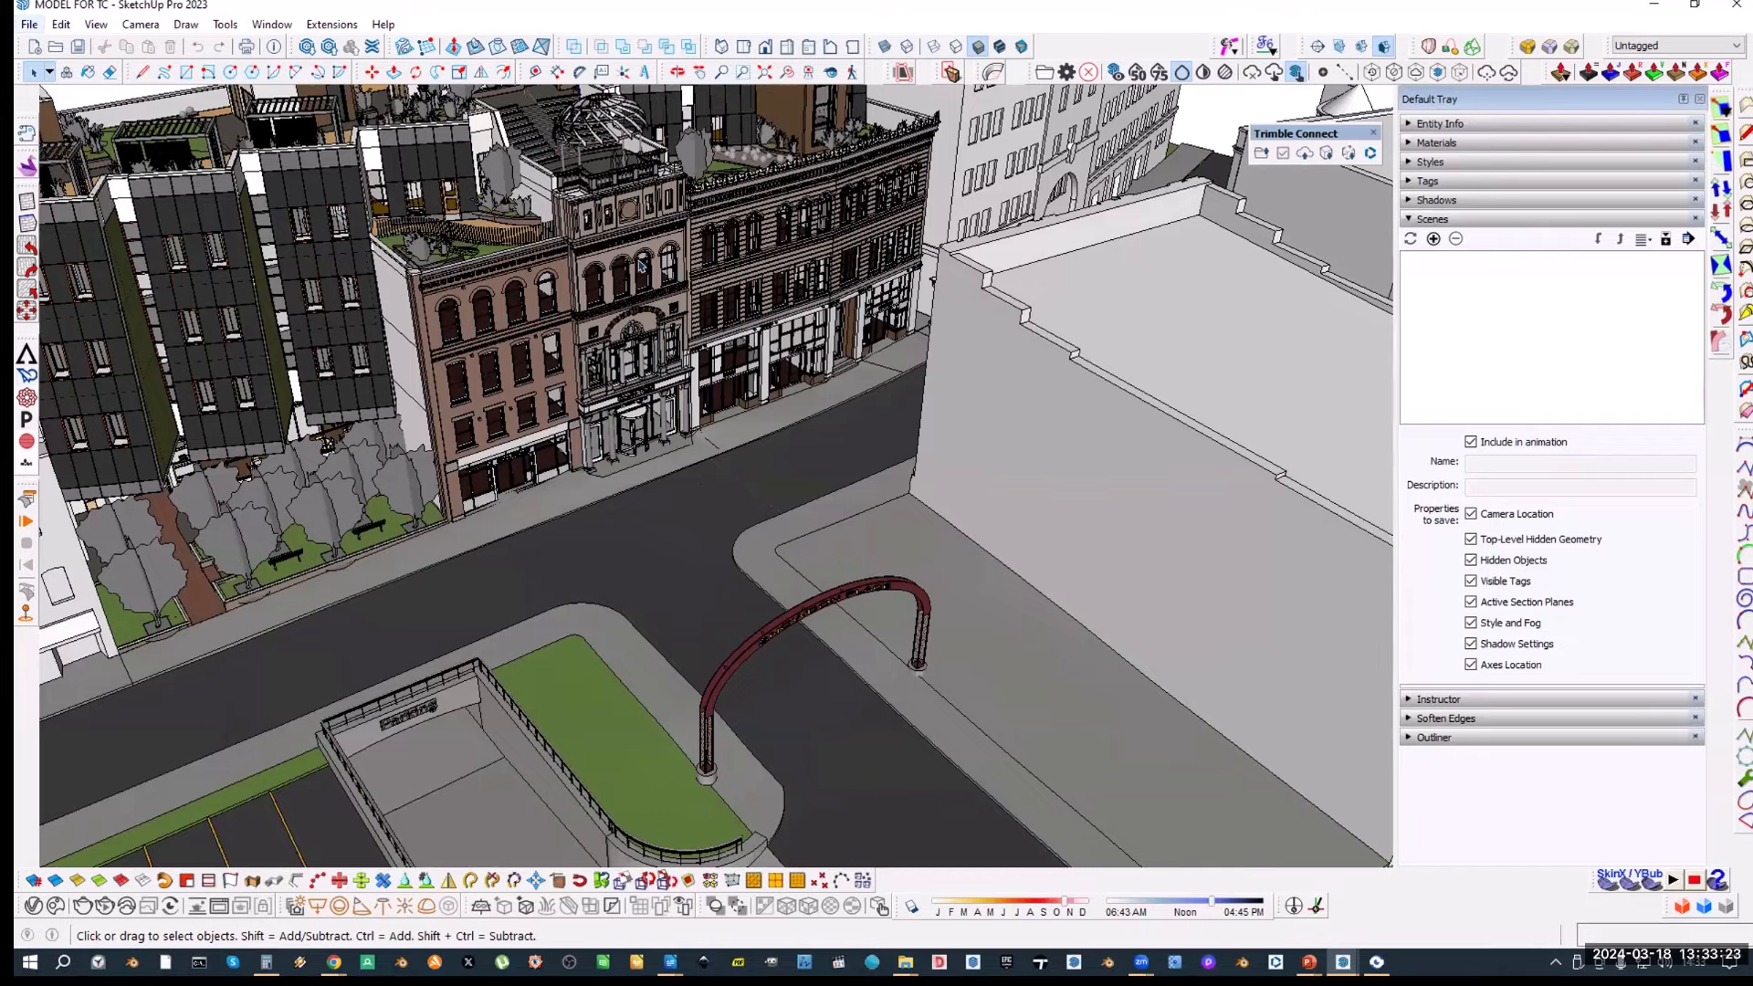
# Step: Set the camera's field of view to 80 near the domed rooftop terrace
pyautogui.moveTo(642, 267); pyautogui.dragTo(654, 257, button='middle')
pyautogui.scroll(4, 650, 259)
pyautogui.scroll(4, 651, 255)
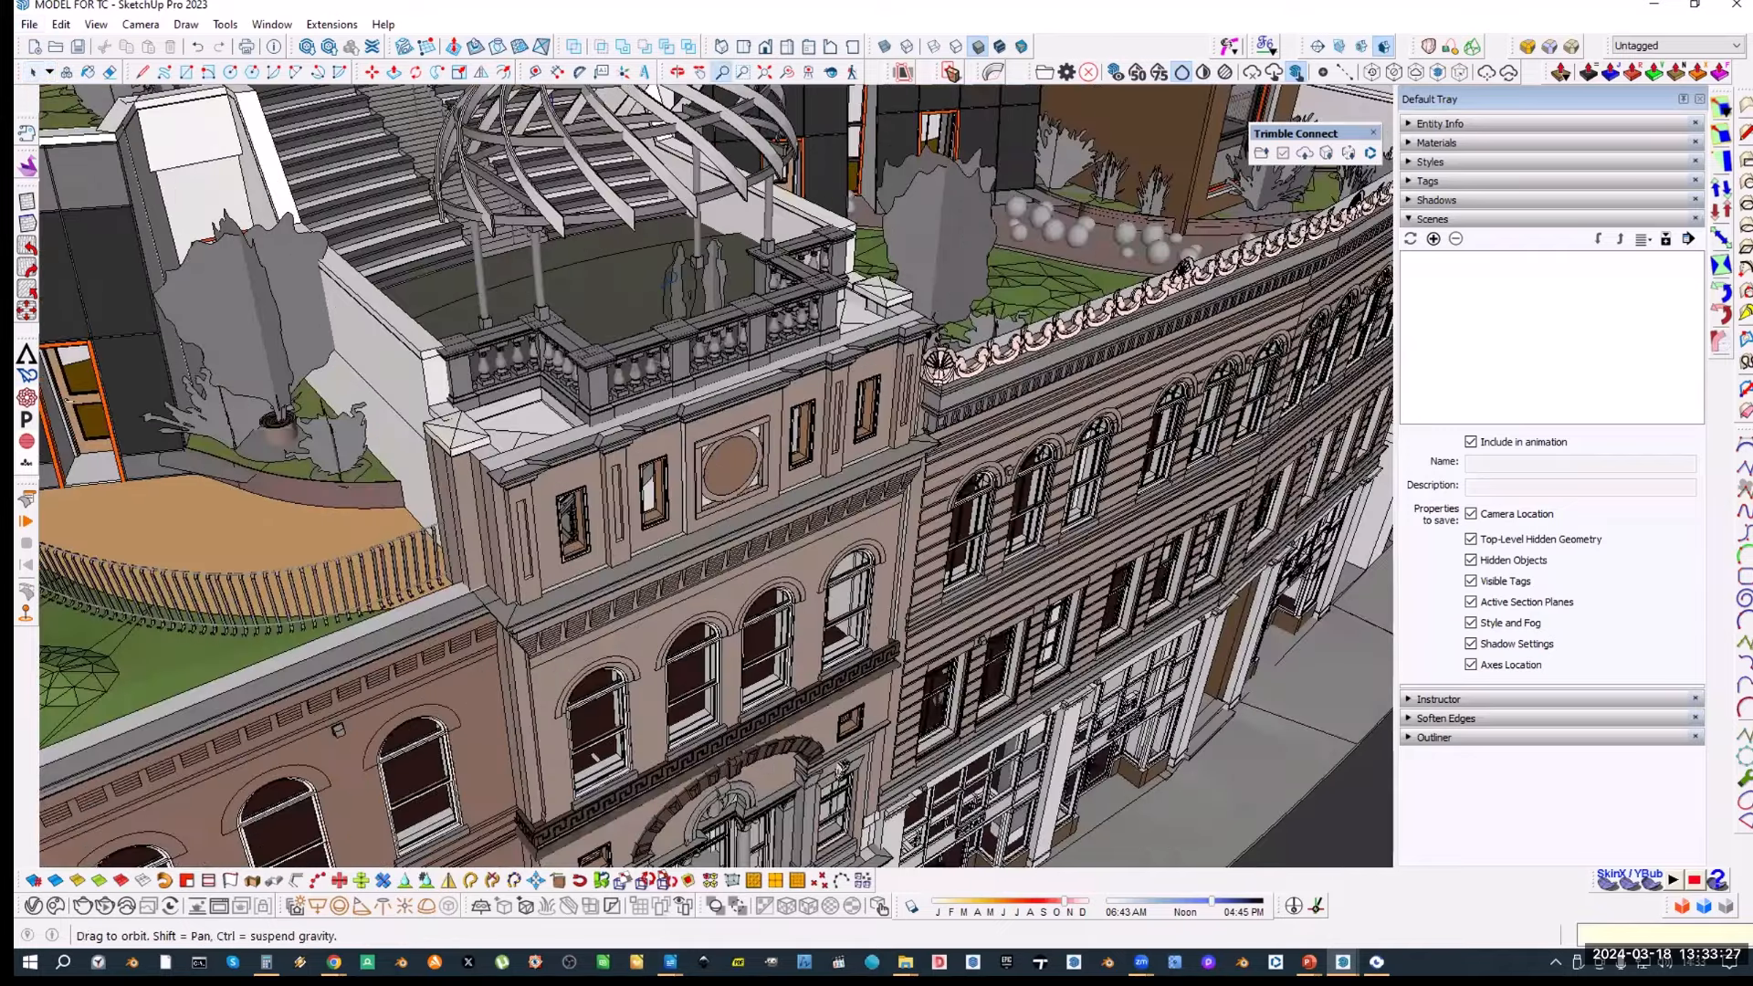
pyautogui.write('z80')
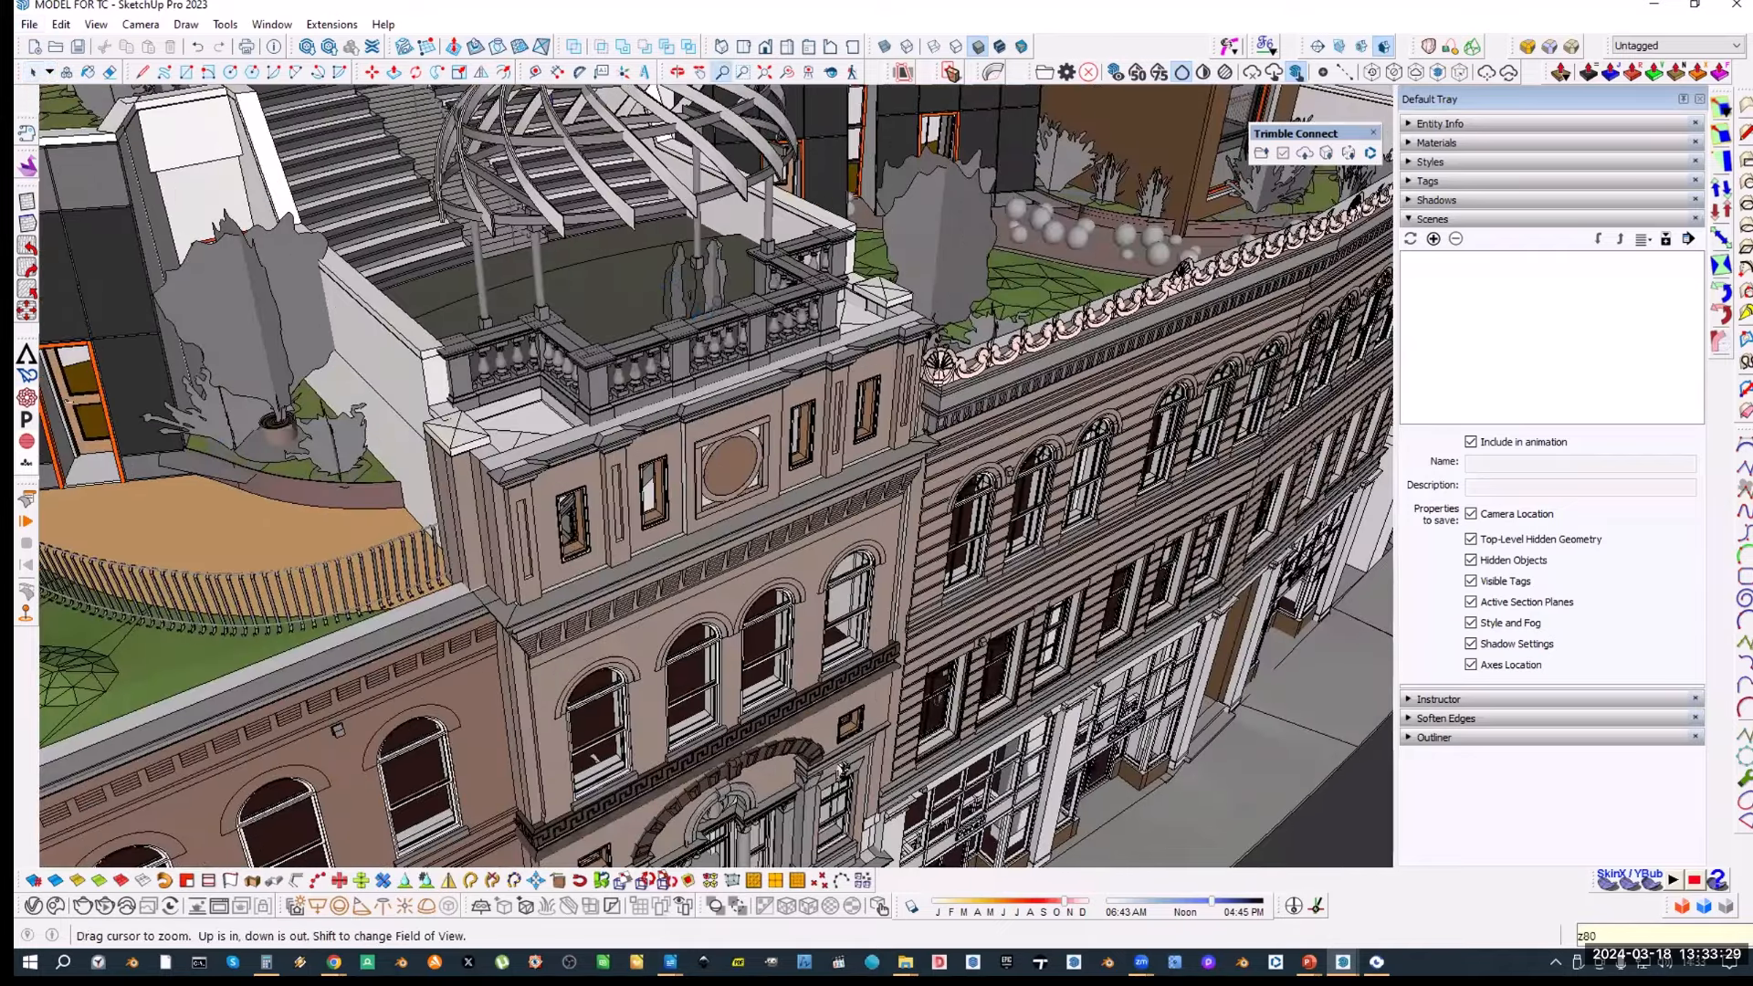
pyautogui.press('BackSpace')
pyautogui.press('BackSpace')
pyautogui.press('BackSpace')
pyautogui.write('80')
pyautogui.press('Return')
pyautogui.press('space')
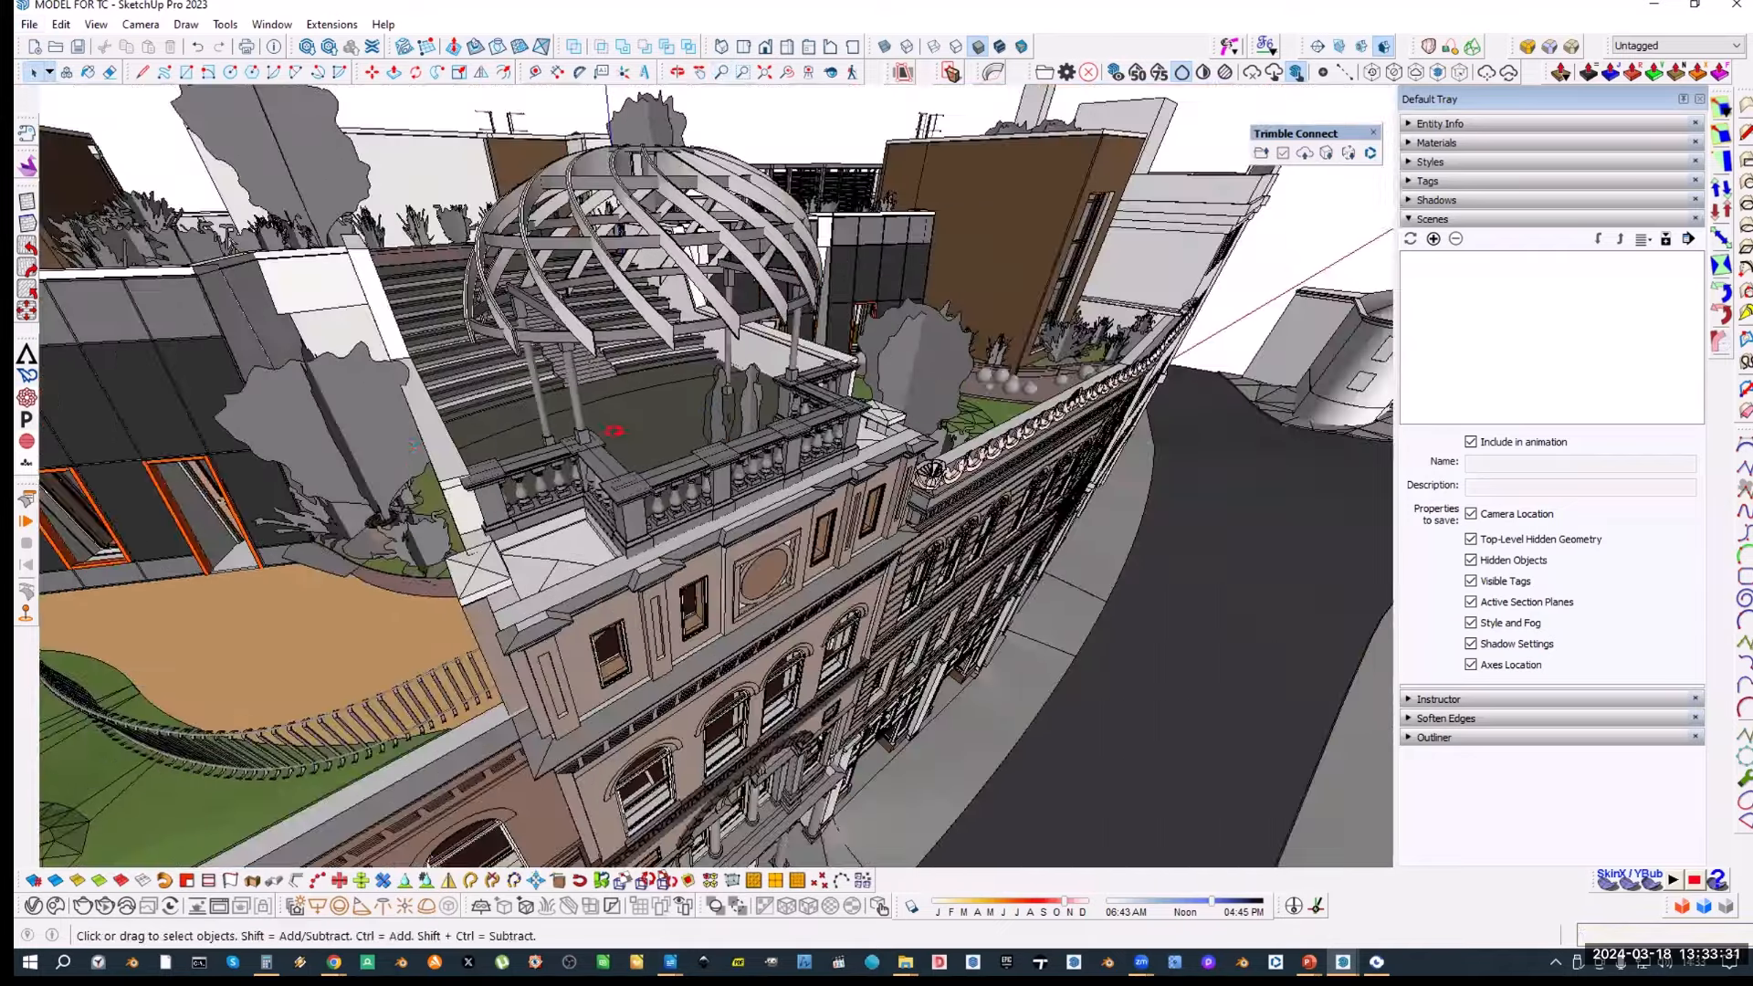
# Step: Draw a bench-sized rectangle on the rooftop terrace floor beside the low wall and group it with its edges
pyautogui.scroll(2, 559, 398)
pyautogui.moveTo(559, 399)
pyautogui.mouseDown(button='middle')
pyautogui.moveTo(642, 372)
pyautogui.moveTo(673, 446)
pyautogui.moveTo(510, 473)
pyautogui.moveTo(481, 501)
pyautogui.mouseUp(button='middle')
pyautogui.scroll(4, 574, 411)
pyautogui.scroll(2, 574, 413)
pyautogui.press('r')
pyautogui.click(452, 554)
pyautogui.click(711, 431)
pyautogui.press('space')
pyautogui.doubleClick(584, 486)
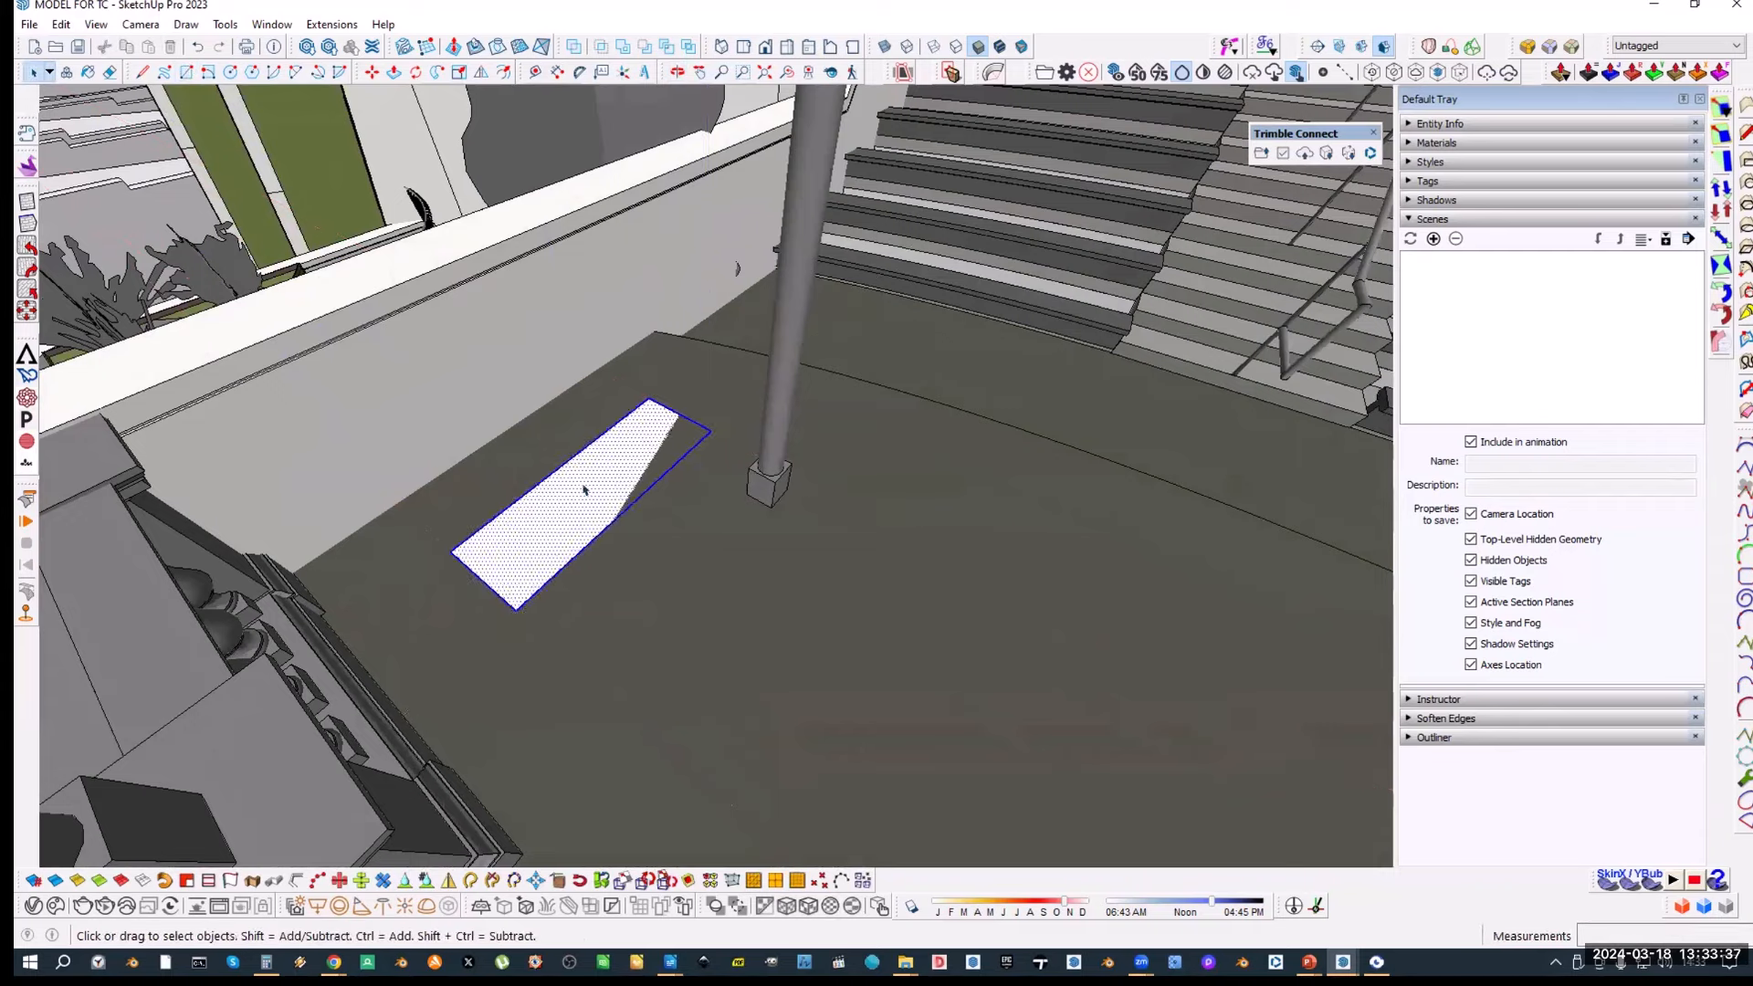
pyautogui.hotkey('ctrl', 'g')
# Step: Scale the rectangle inside its group to a width of 800 mm along the red axis
pyautogui.doubleClick(563, 471)
pyautogui.hotkey('ctrl', 'a')
pyautogui.press('s')
pyautogui.click(561, 462)
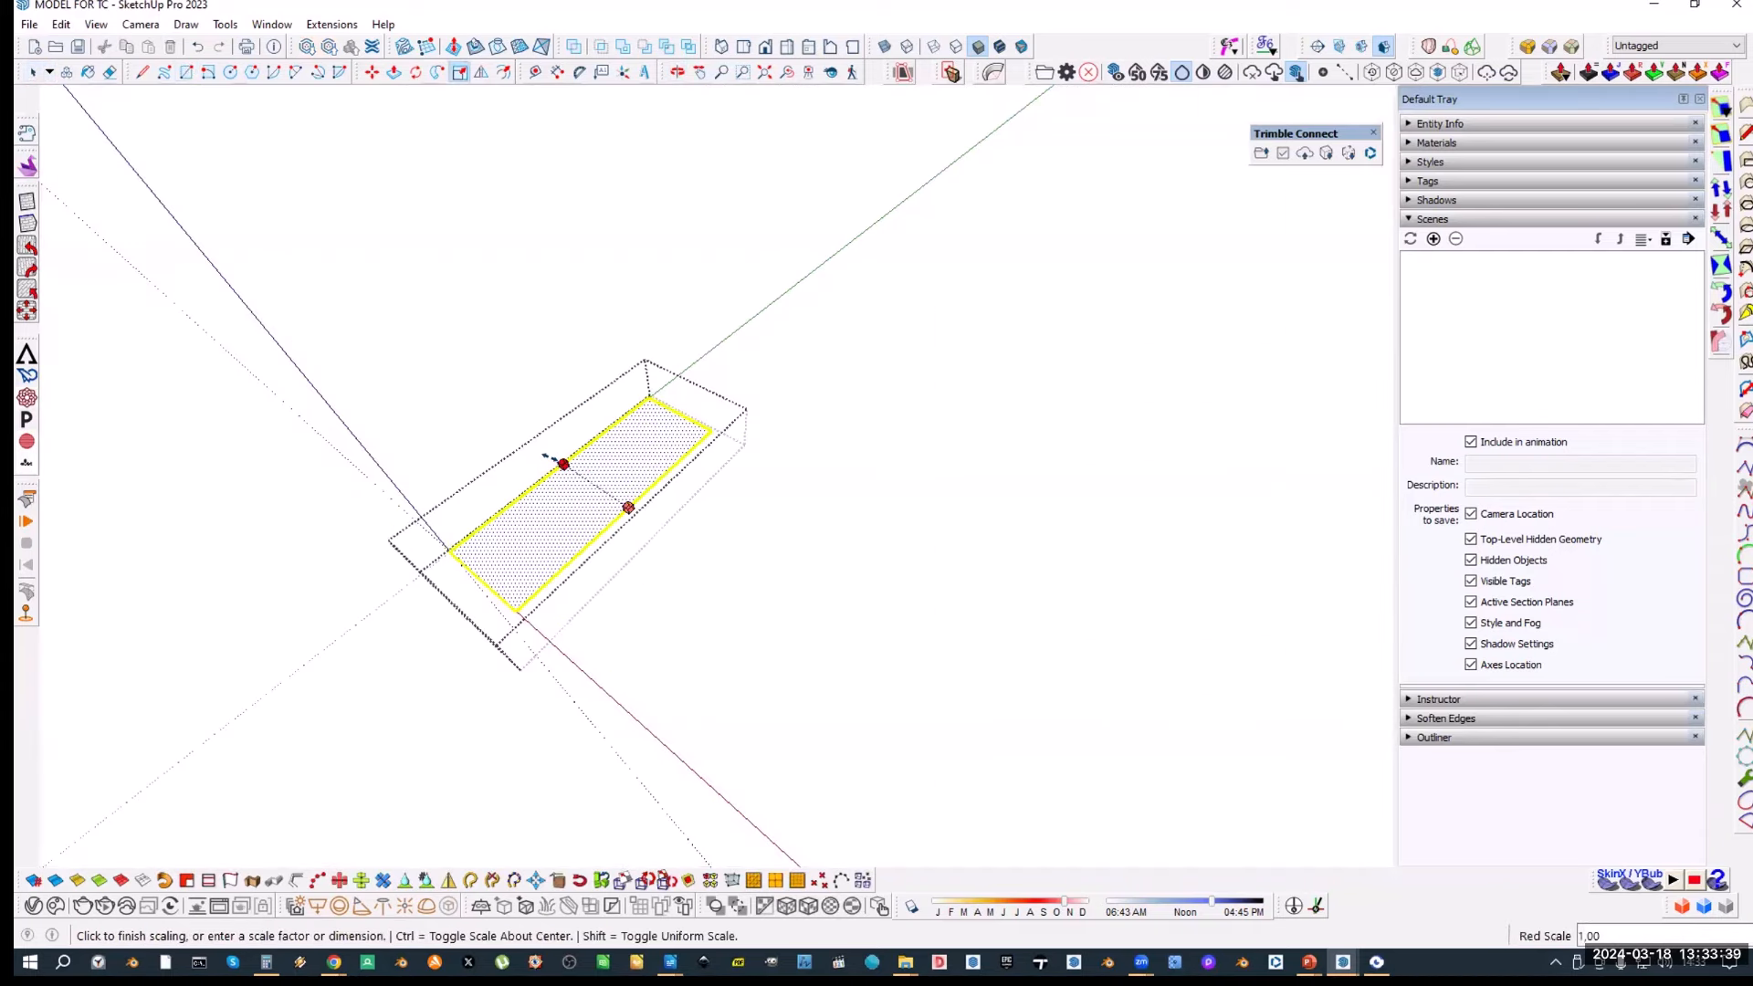
pyautogui.write('800mm')
pyautogui.press('Return')
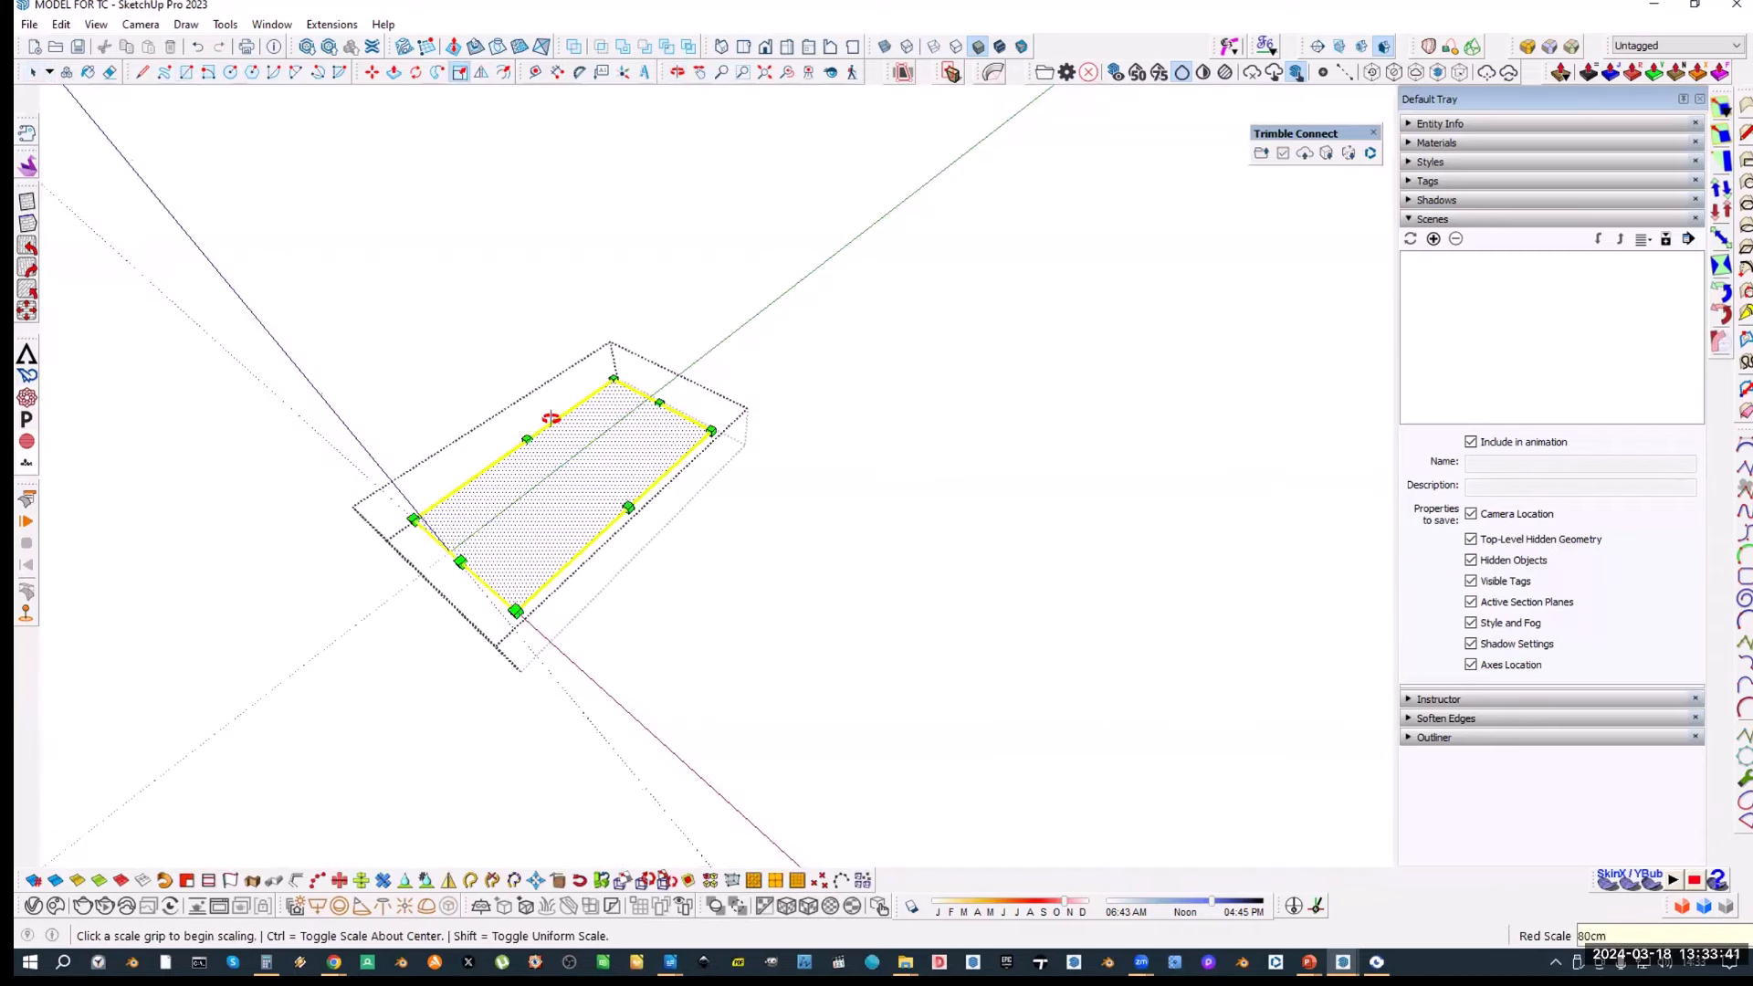
# Step: Extrude the rectangle upward by 400 mm with Push/Pull to form the bench block
pyautogui.moveTo(551, 418); pyautogui.dragTo(546, 385, button='middle')
pyautogui.press('p')
pyautogui.click(590, 449)
pyautogui.write('400mm')
pyautogui.press('Return')
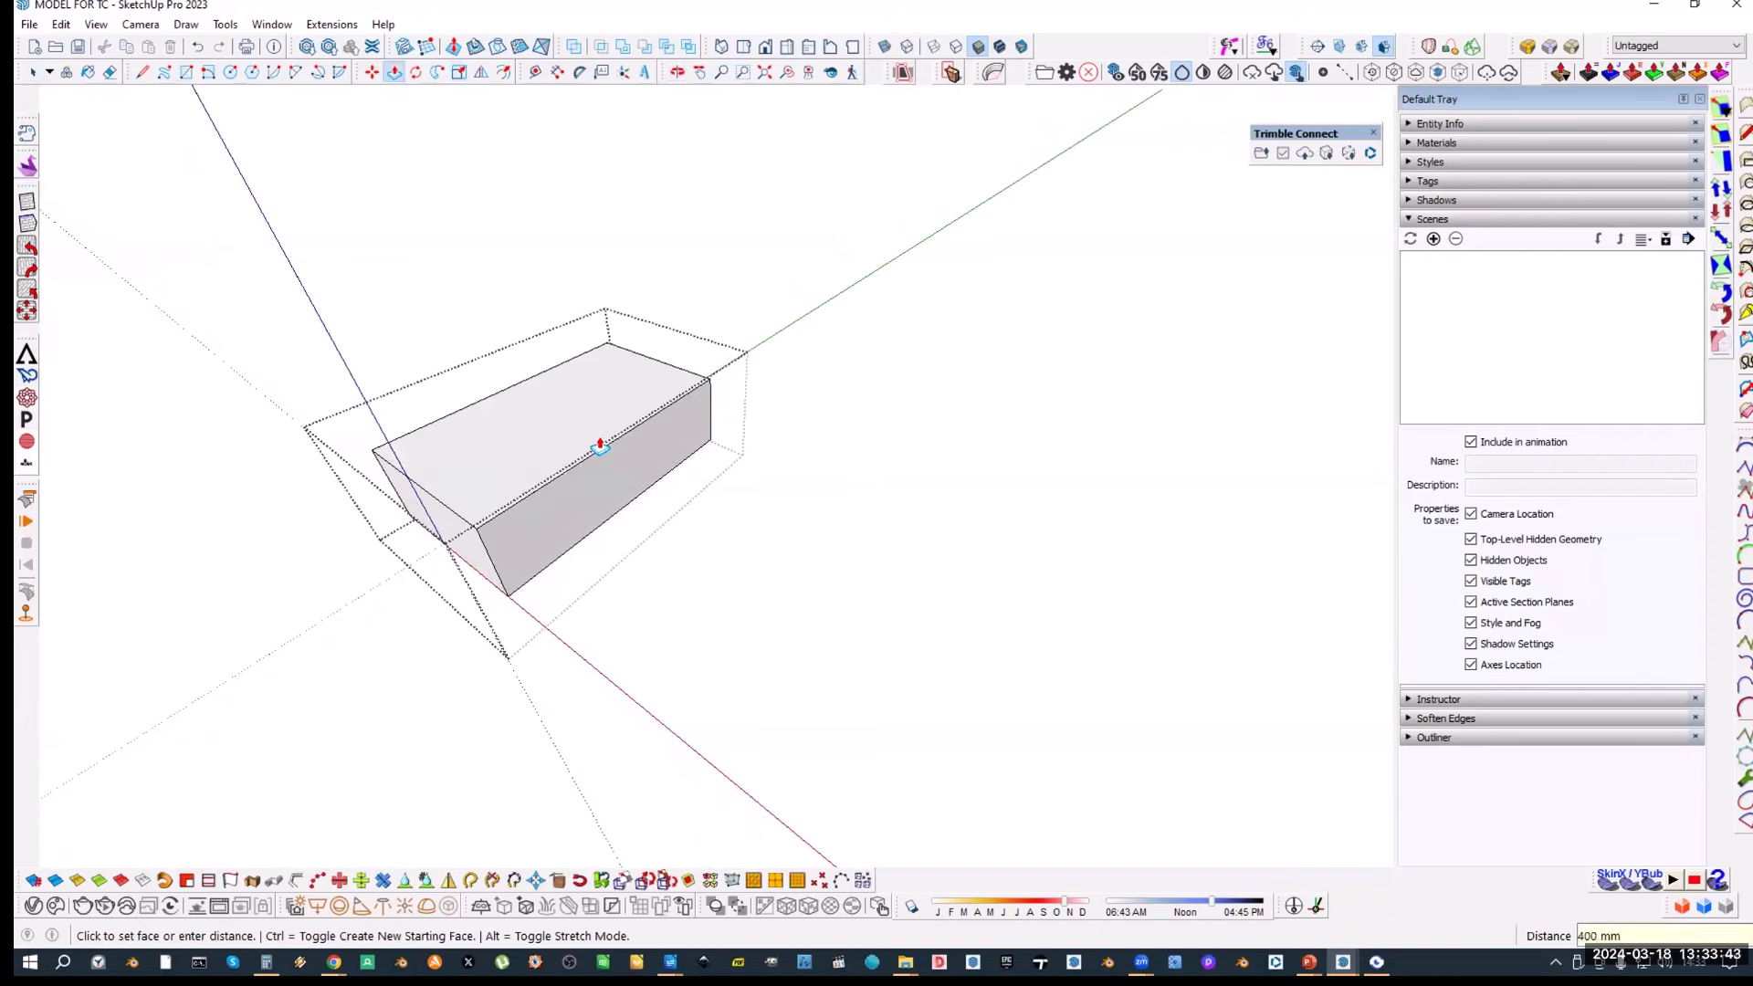
pyautogui.press('space')
# Step: Copy the block's upper rear edge about a third of the way across the top face to divide it
pyautogui.moveTo(505, 447); pyautogui.dragTo(727, 434, button='middle')
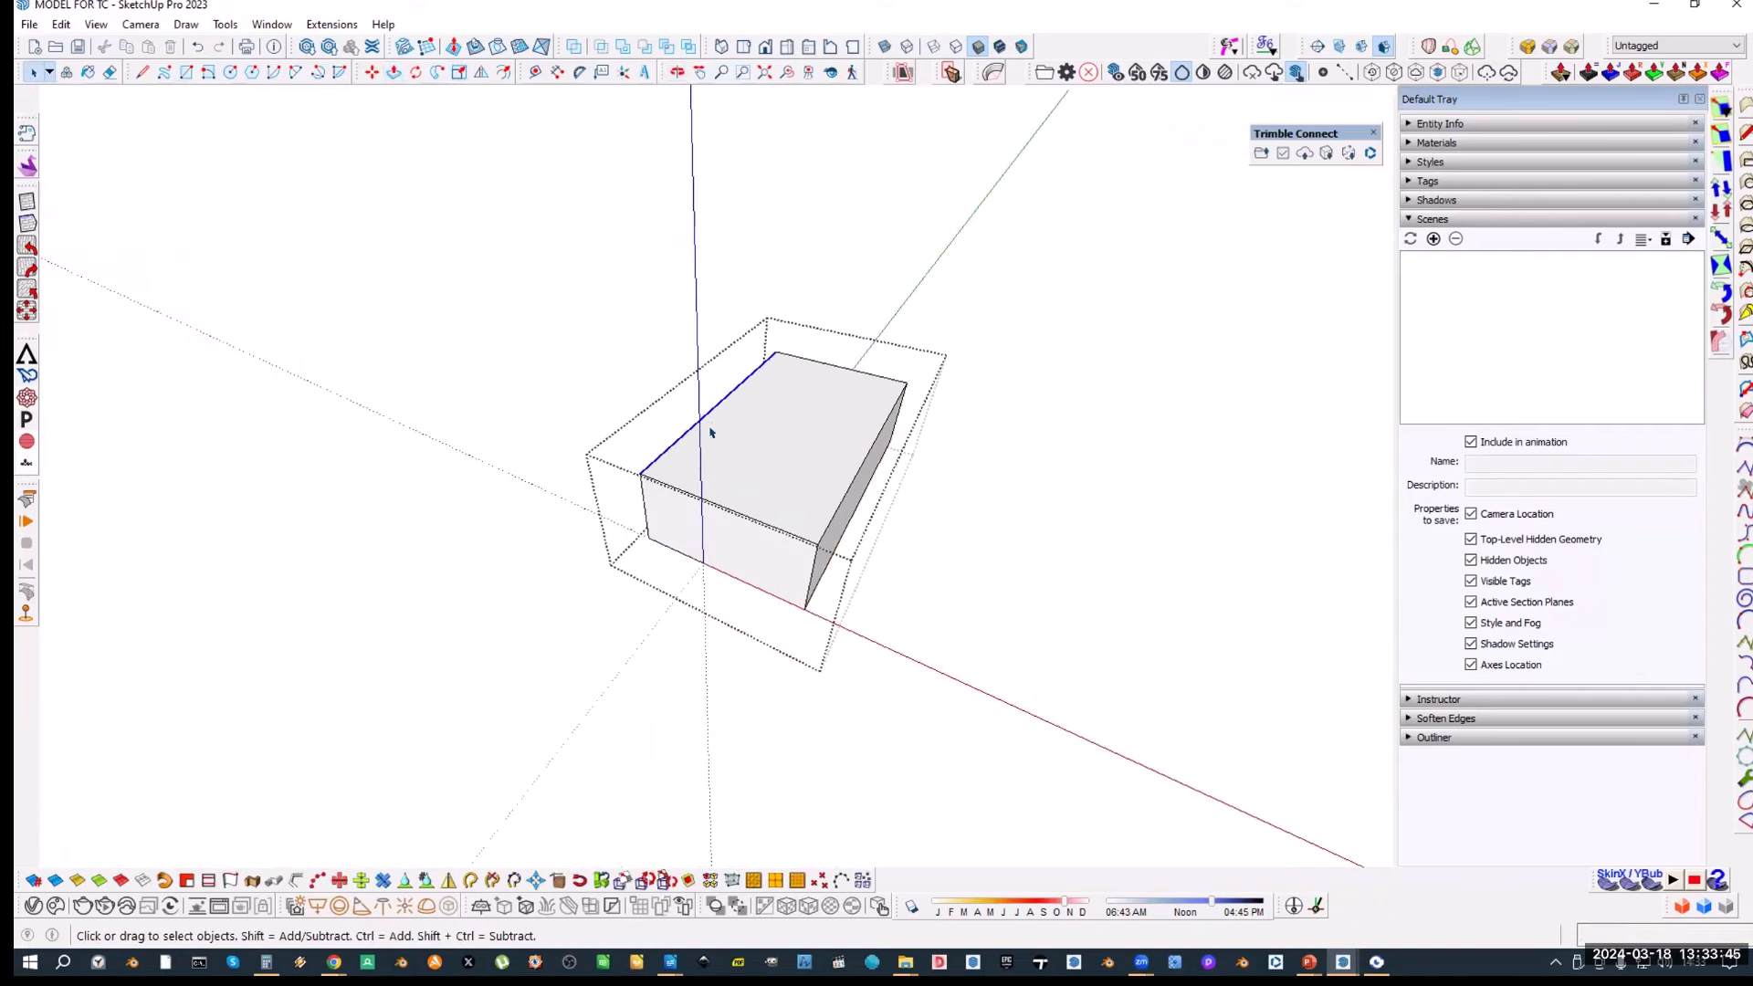
pyautogui.press('m')
pyautogui.click(644, 473)
pyautogui.press('ctrl')
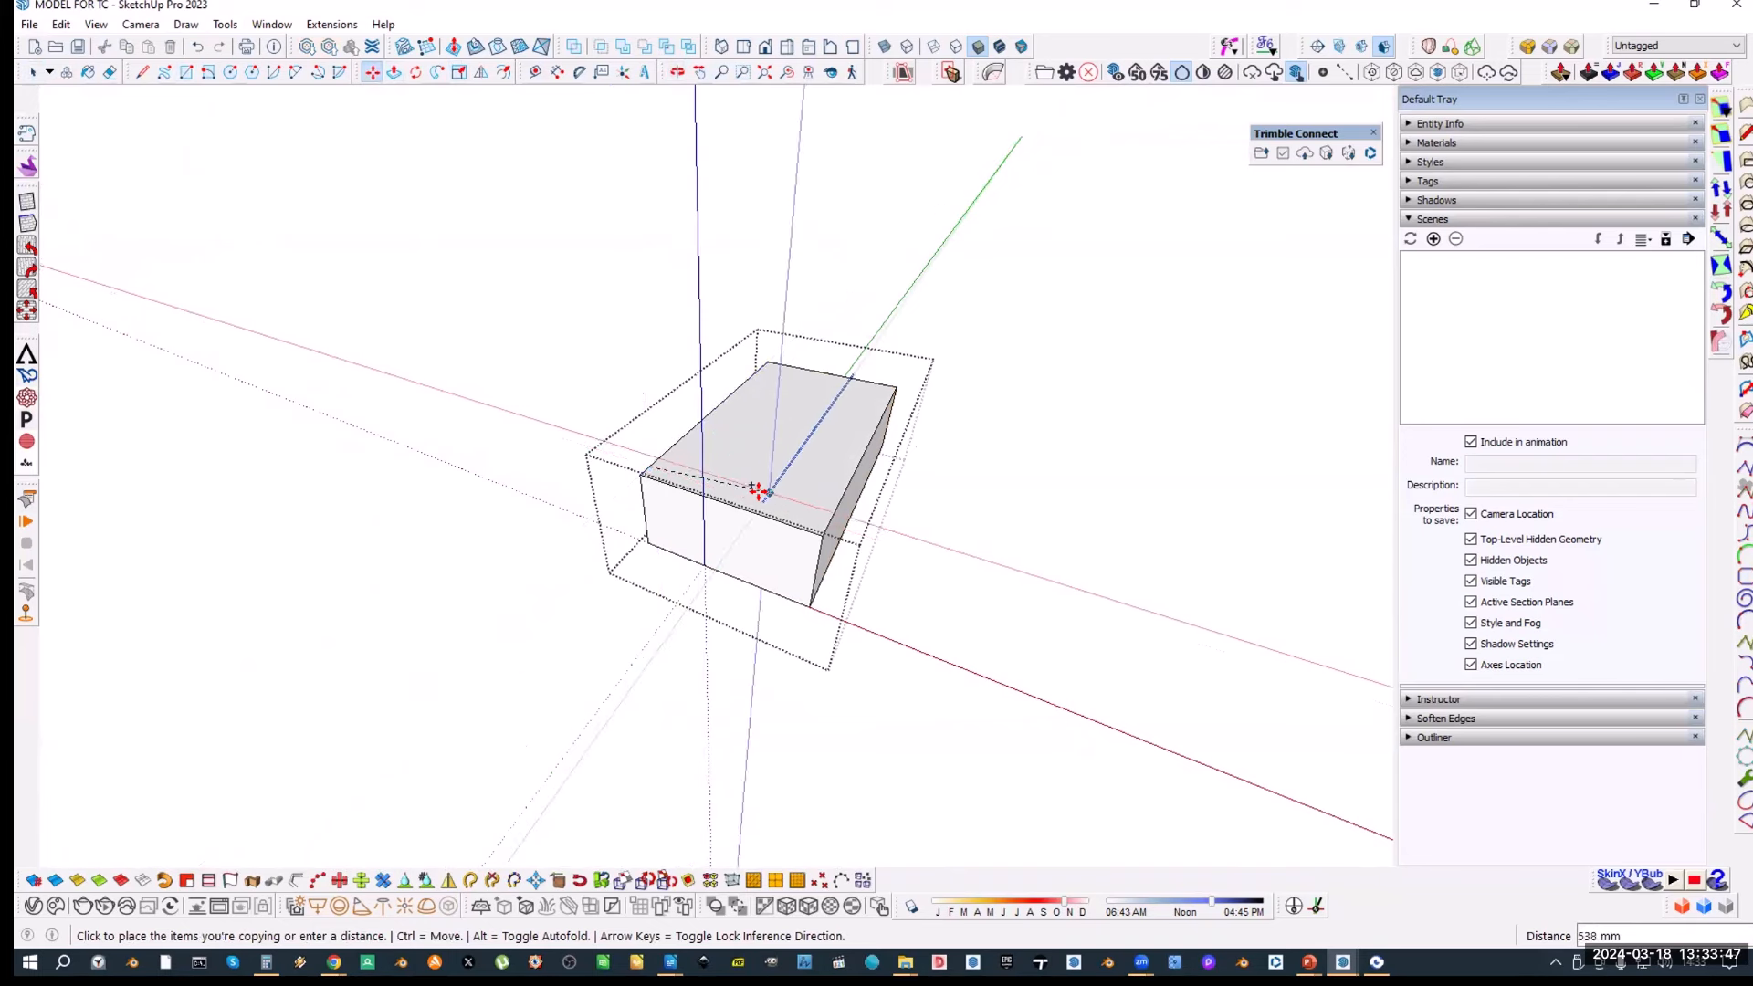
pyautogui.click(709, 485)
pyautogui.press('space')
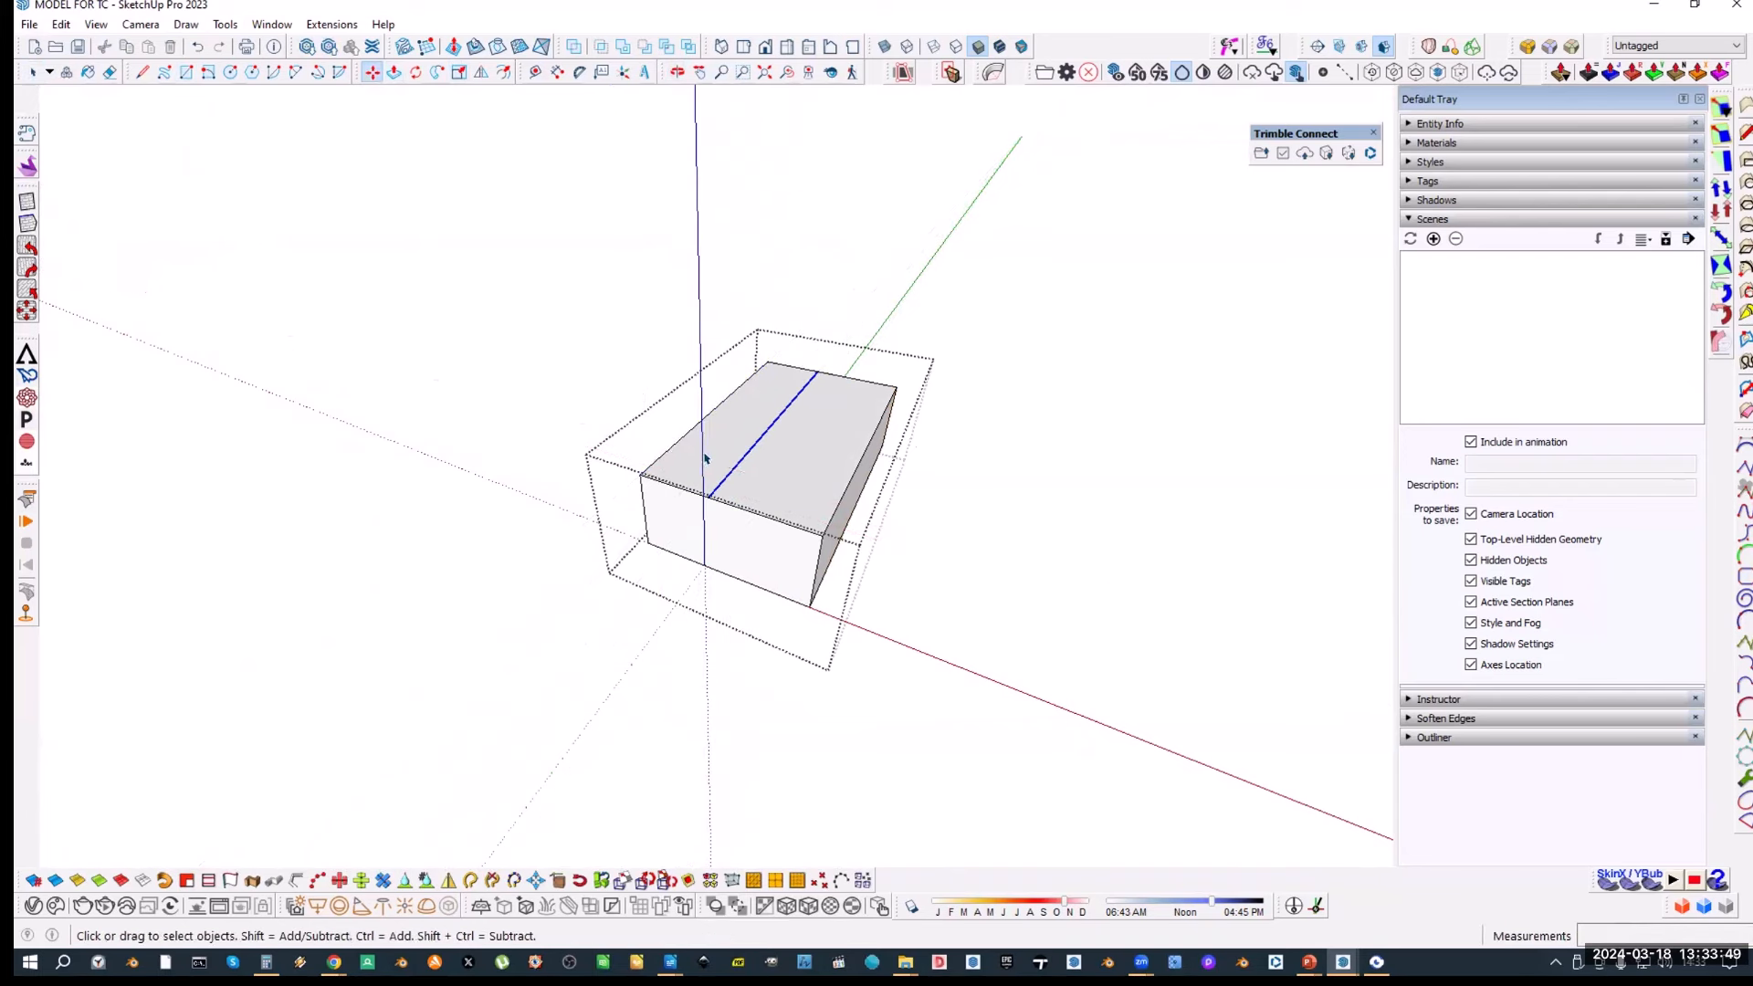
# Step: Raise the rear strip with Push/Pull as the backrest and shift its top face backward to slant it
pyautogui.press('p')
pyautogui.click(712, 350)
pyautogui.press('space')
pyautogui.press('m')
pyautogui.click(710, 344)
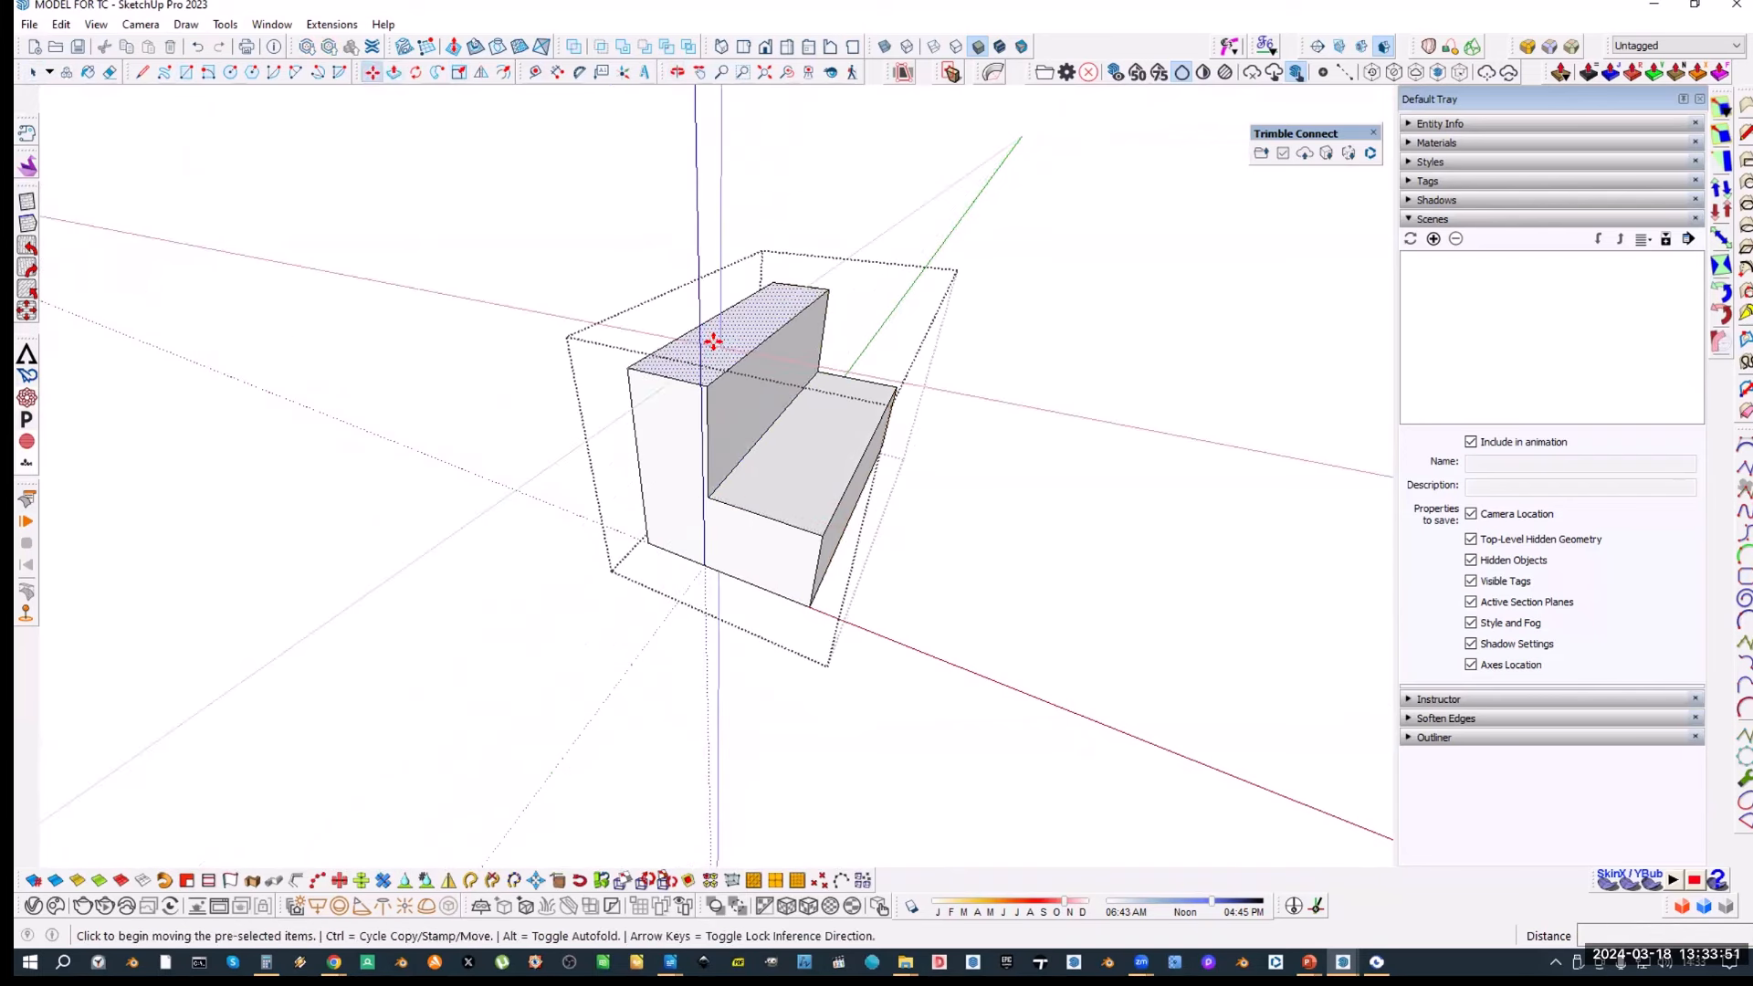
pyautogui.click(703, 336)
pyautogui.press('space')
# Step: Move the bench's lower front edge slightly inward to taper the front of the seat
pyautogui.click(824, 567)
pyautogui.moveTo(824, 567); pyautogui.dragTo(493, 493, button='middle')
pyautogui.press('m')
pyautogui.click(814, 567)
pyautogui.click(803, 556)
pyautogui.press('space')
# Step: Select the bench's end face with its edges and move it outward to lengthen the bench
pyautogui.click(798, 482)
pyautogui.moveTo(767, 497); pyautogui.dragTo(671, 525, button='middle')
pyautogui.doubleClick(793, 548)
pyautogui.moveTo(694, 616); pyautogui.dragTo(584, 644, button='middle')
pyautogui.press('m')
pyautogui.click(644, 646)
pyautogui.click(774, 660)
pyautogui.press('space')
# Step: Round all the bench's edges using Round Corner with a 60 mm offset and 10 segments
pyautogui.moveTo(751, 545); pyautogui.dragTo(681, 520, button='middle')
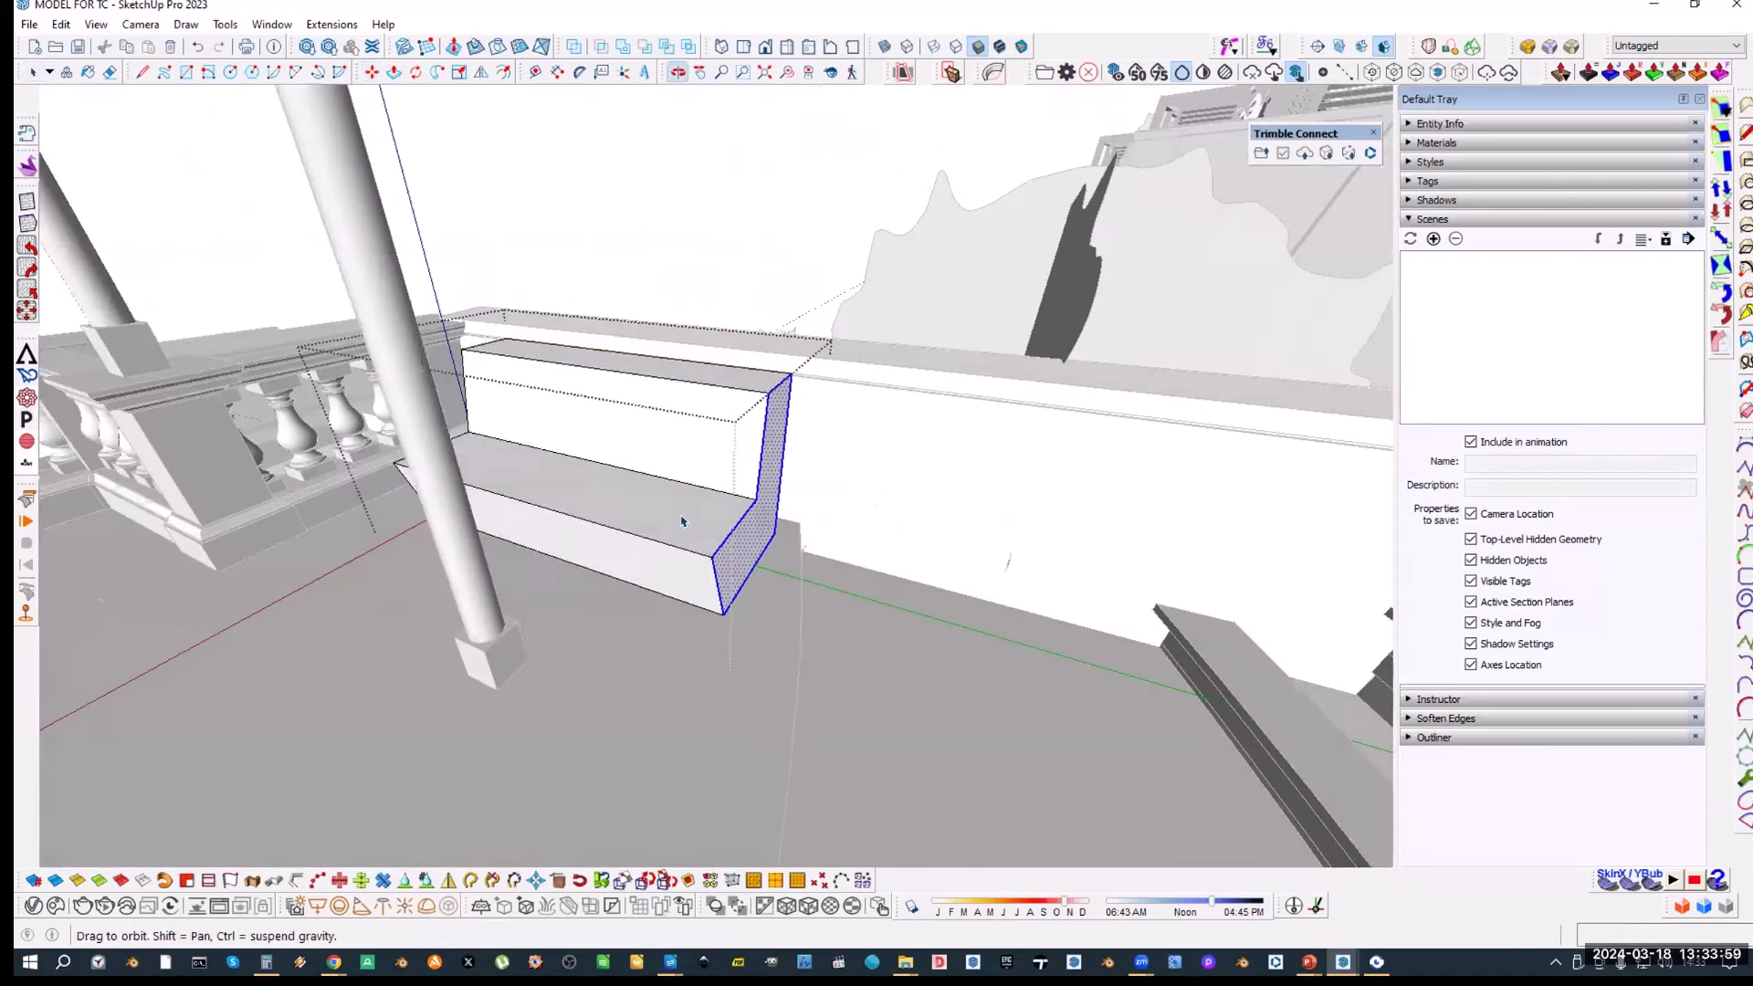
pyautogui.tripleClick(681, 520)
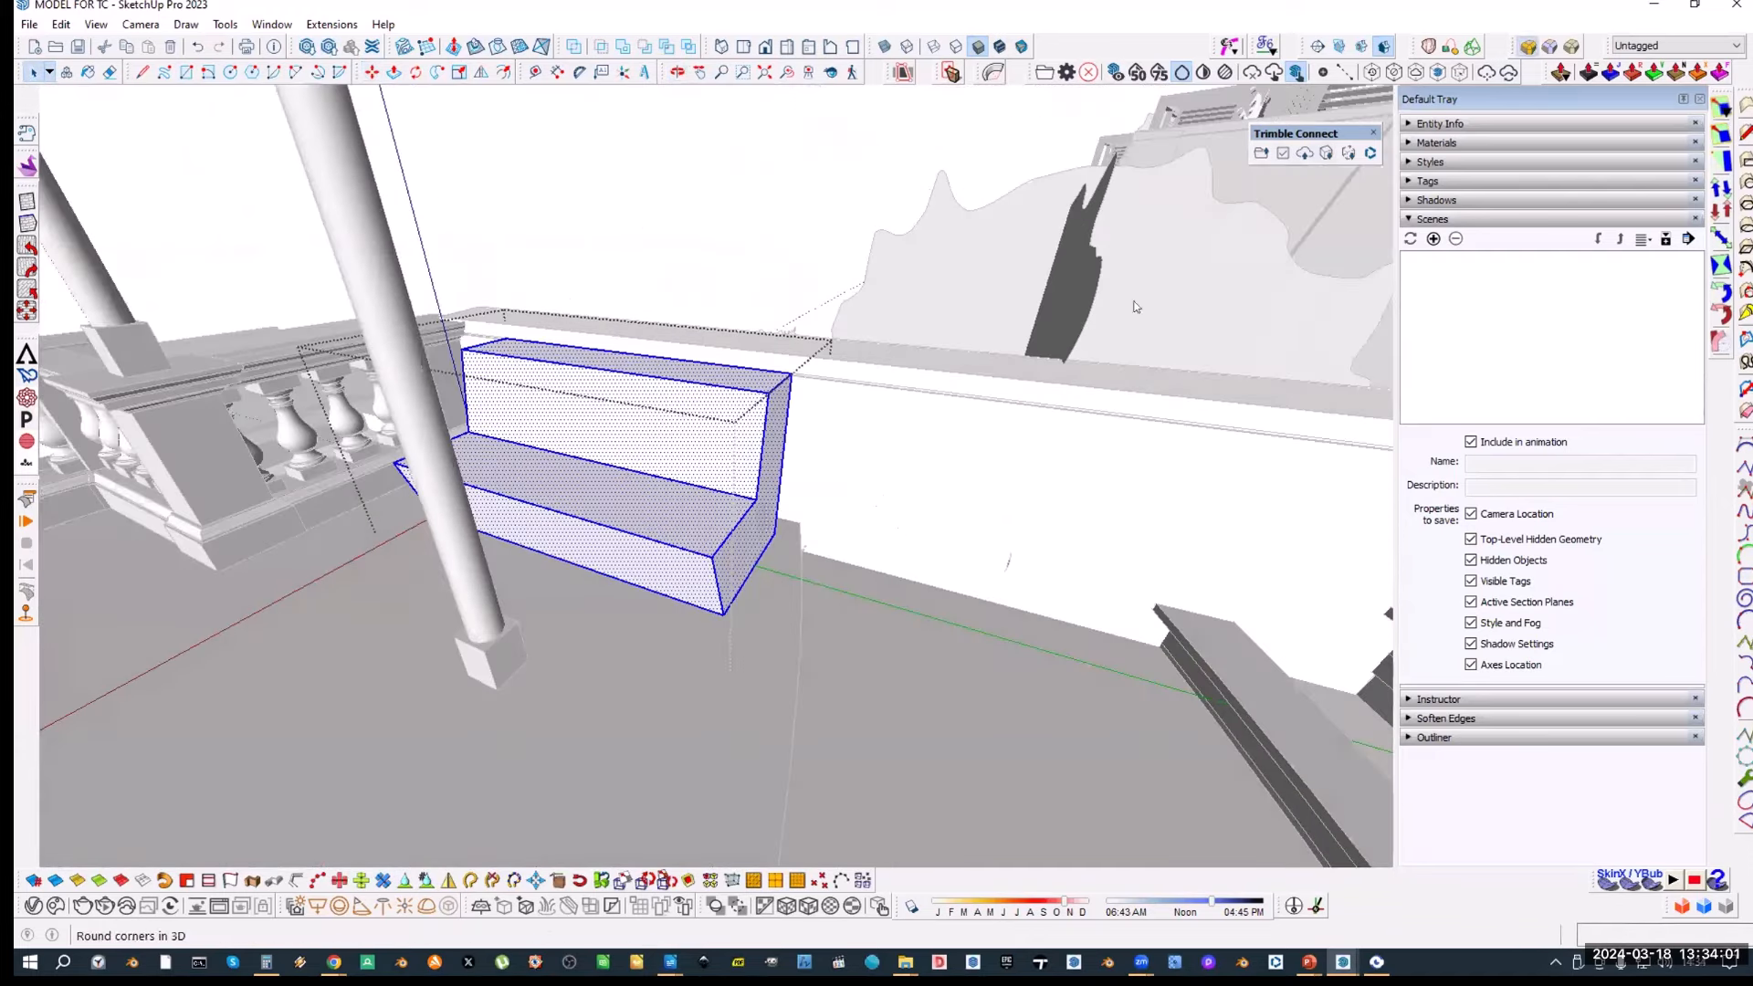
pyautogui.click(1527, 46)
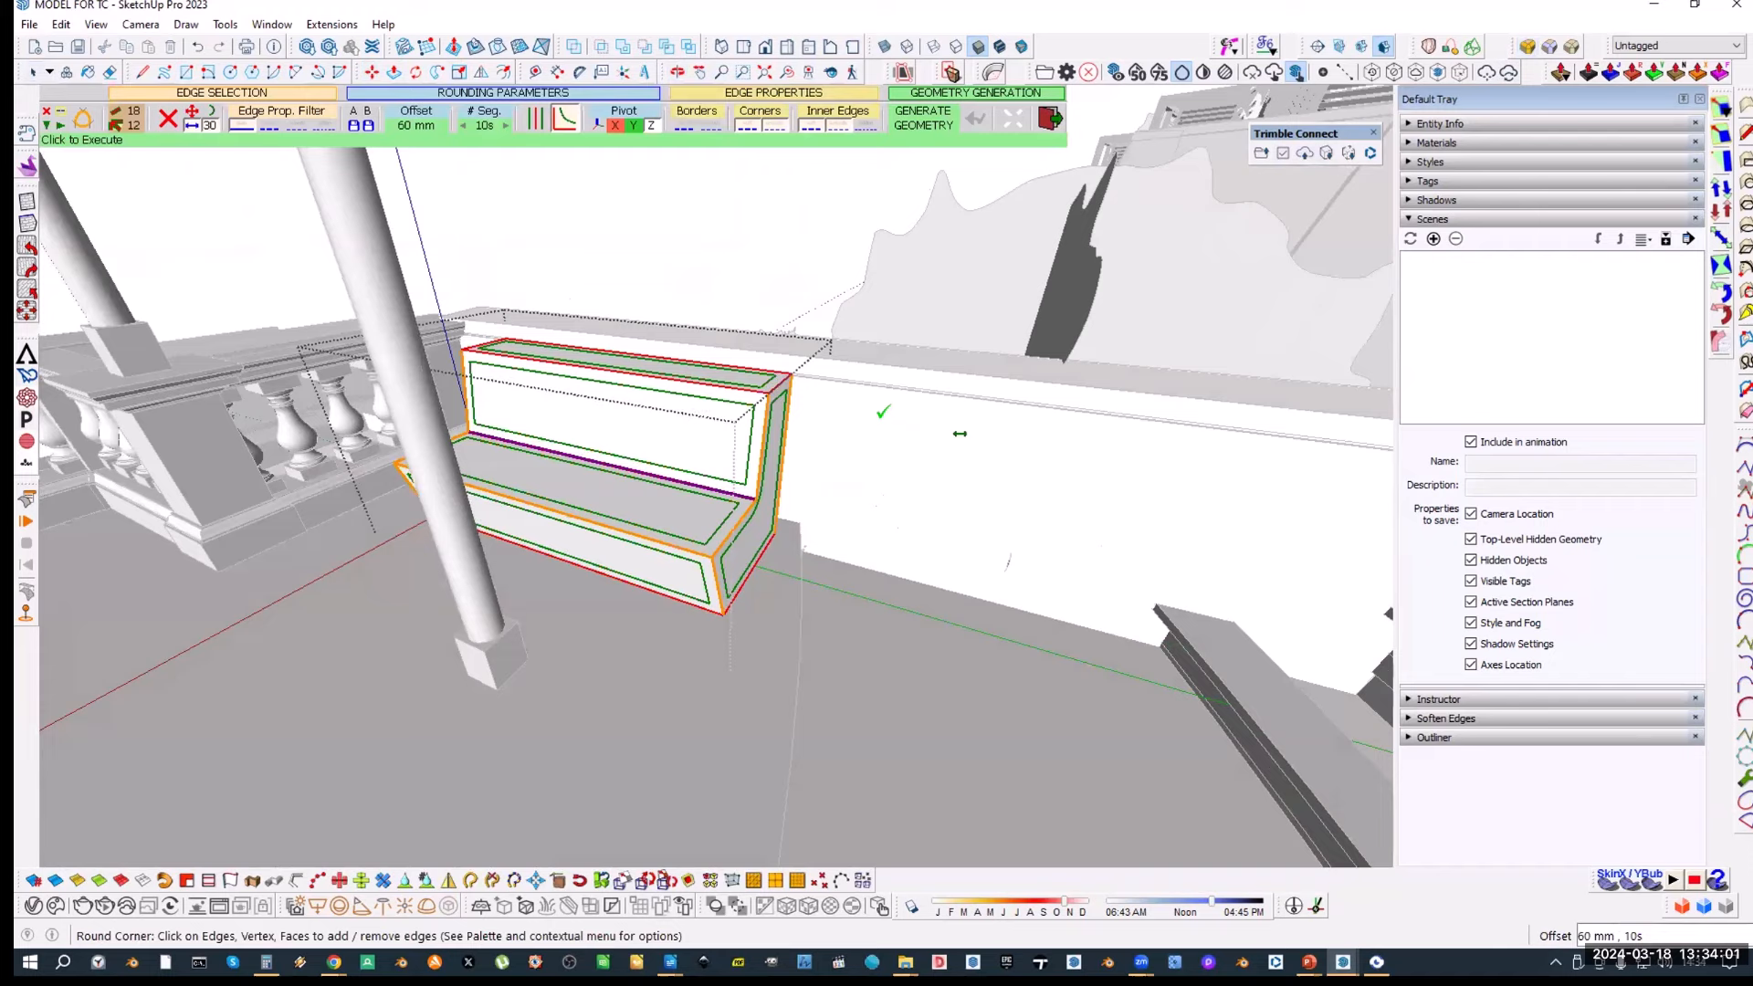
pyautogui.click(653, 304)
pyautogui.press('space')
pyautogui.moveTo(777, 420); pyautogui.dragTo(696, 462, button='middle')
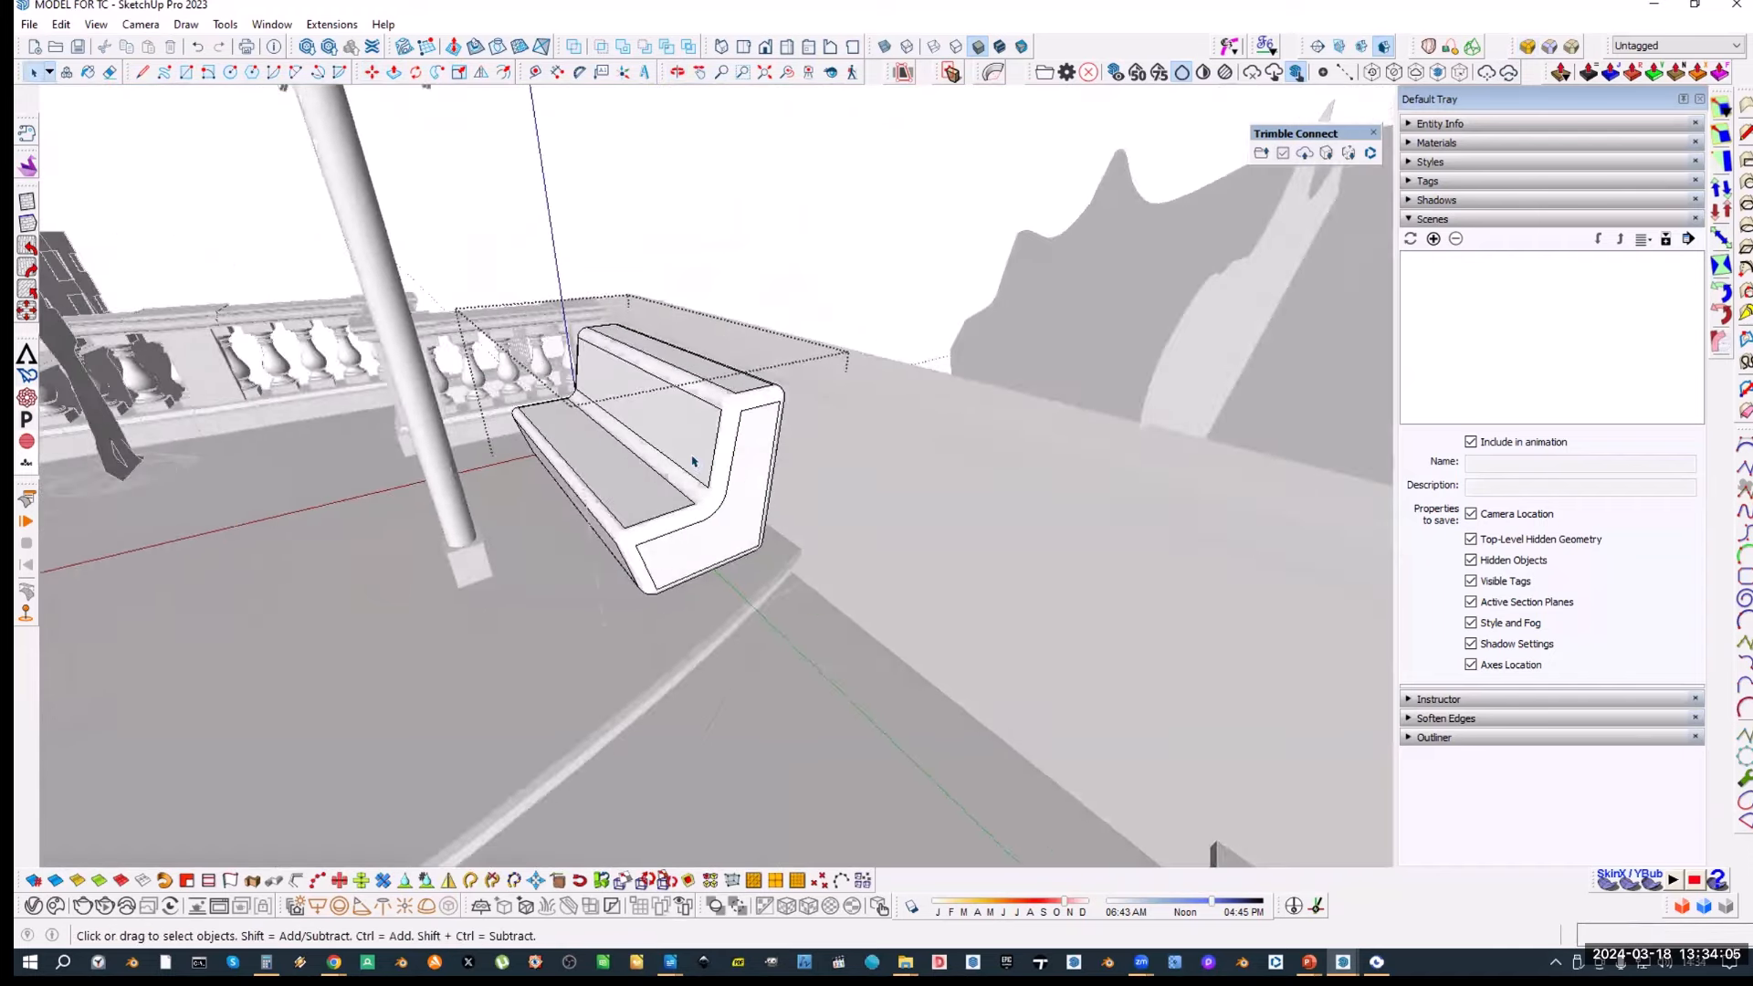
# Step: Create a solid red material named "bench - color"
pyautogui.scroll(3, 697, 462)
pyautogui.click(89, 73)
pyautogui.click(1678, 183)
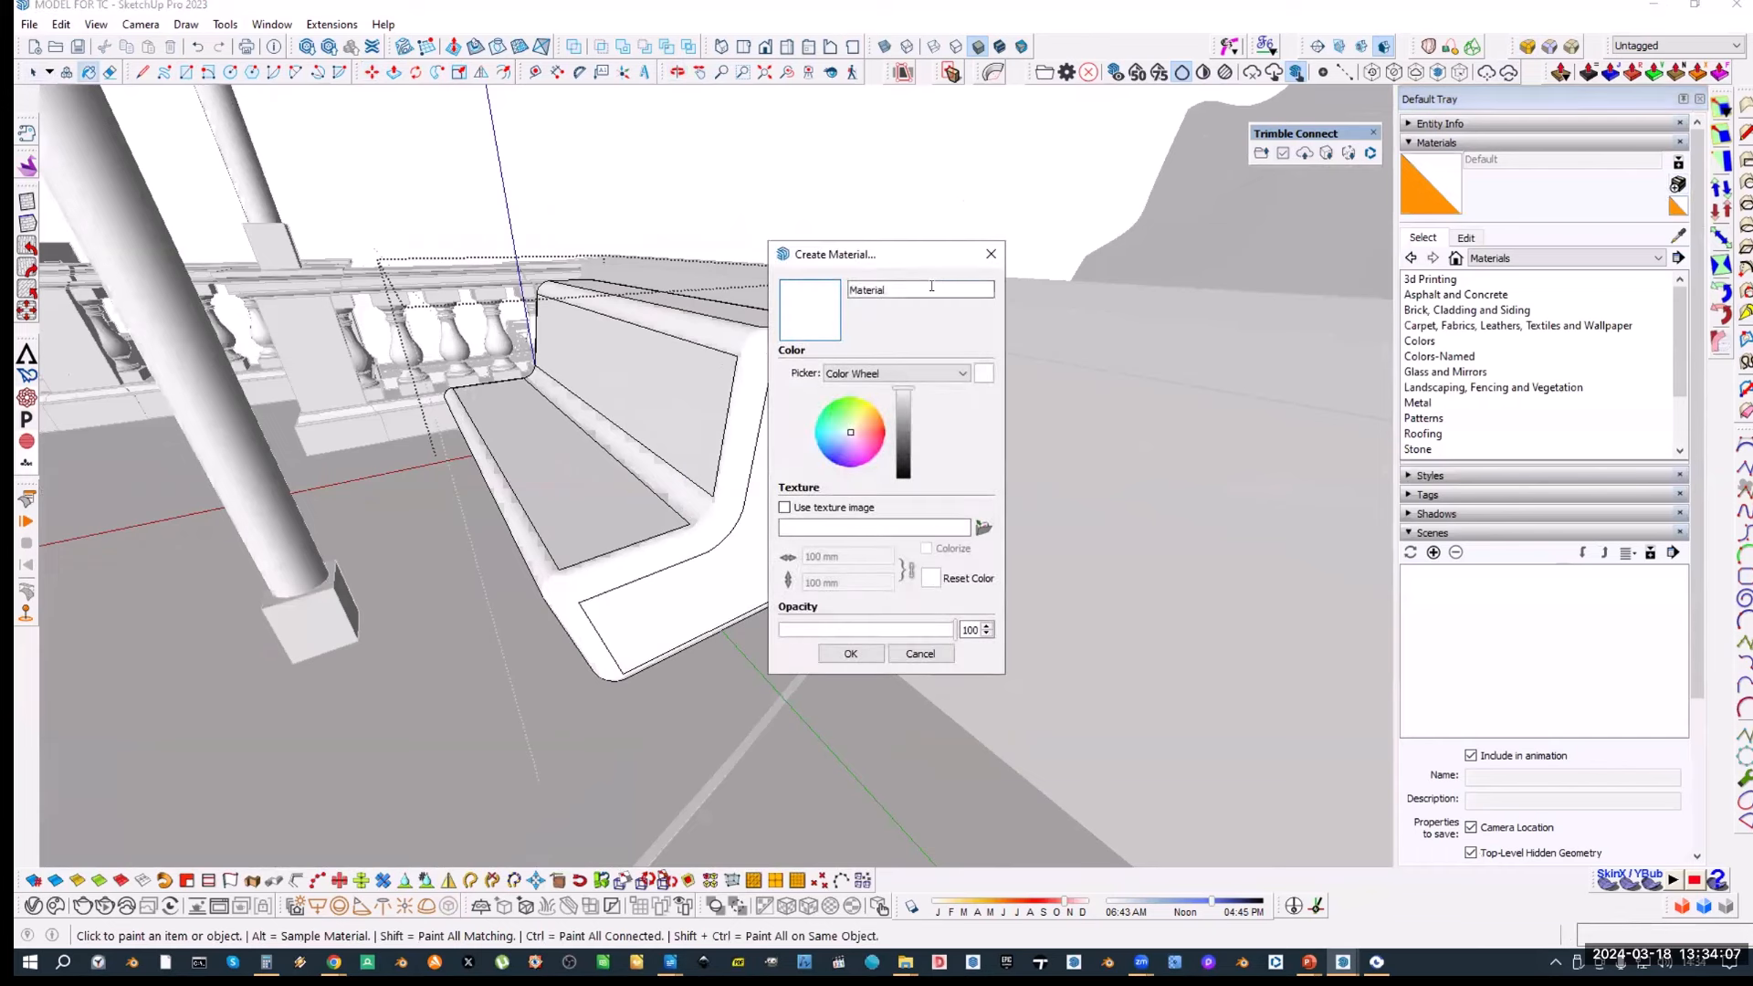
pyautogui.write('bench - color')
pyautogui.click(879, 436)
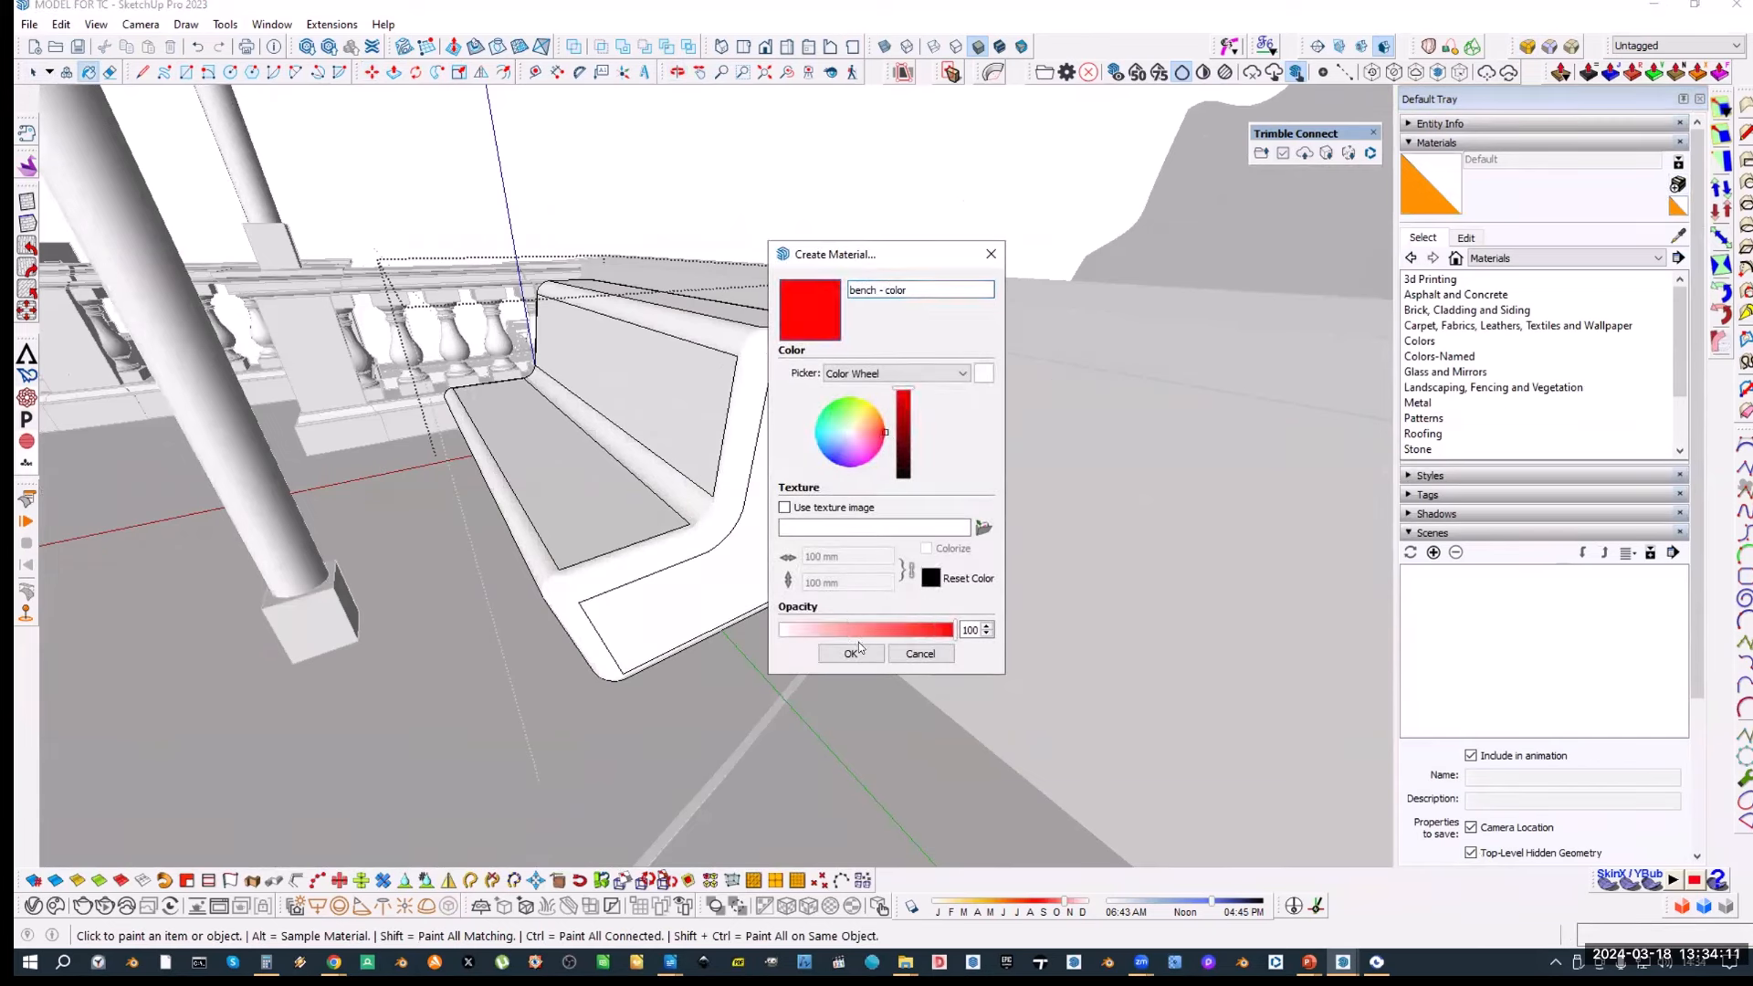
pyautogui.click(850, 653)
# Step: Select all of the bench's geometry and paint it with the "bench - color" material
pyautogui.press('space')
pyautogui.doubleClick(648, 515)
pyautogui.press('b')
pyautogui.press('space')
pyautogui.tripleClick(694, 415)
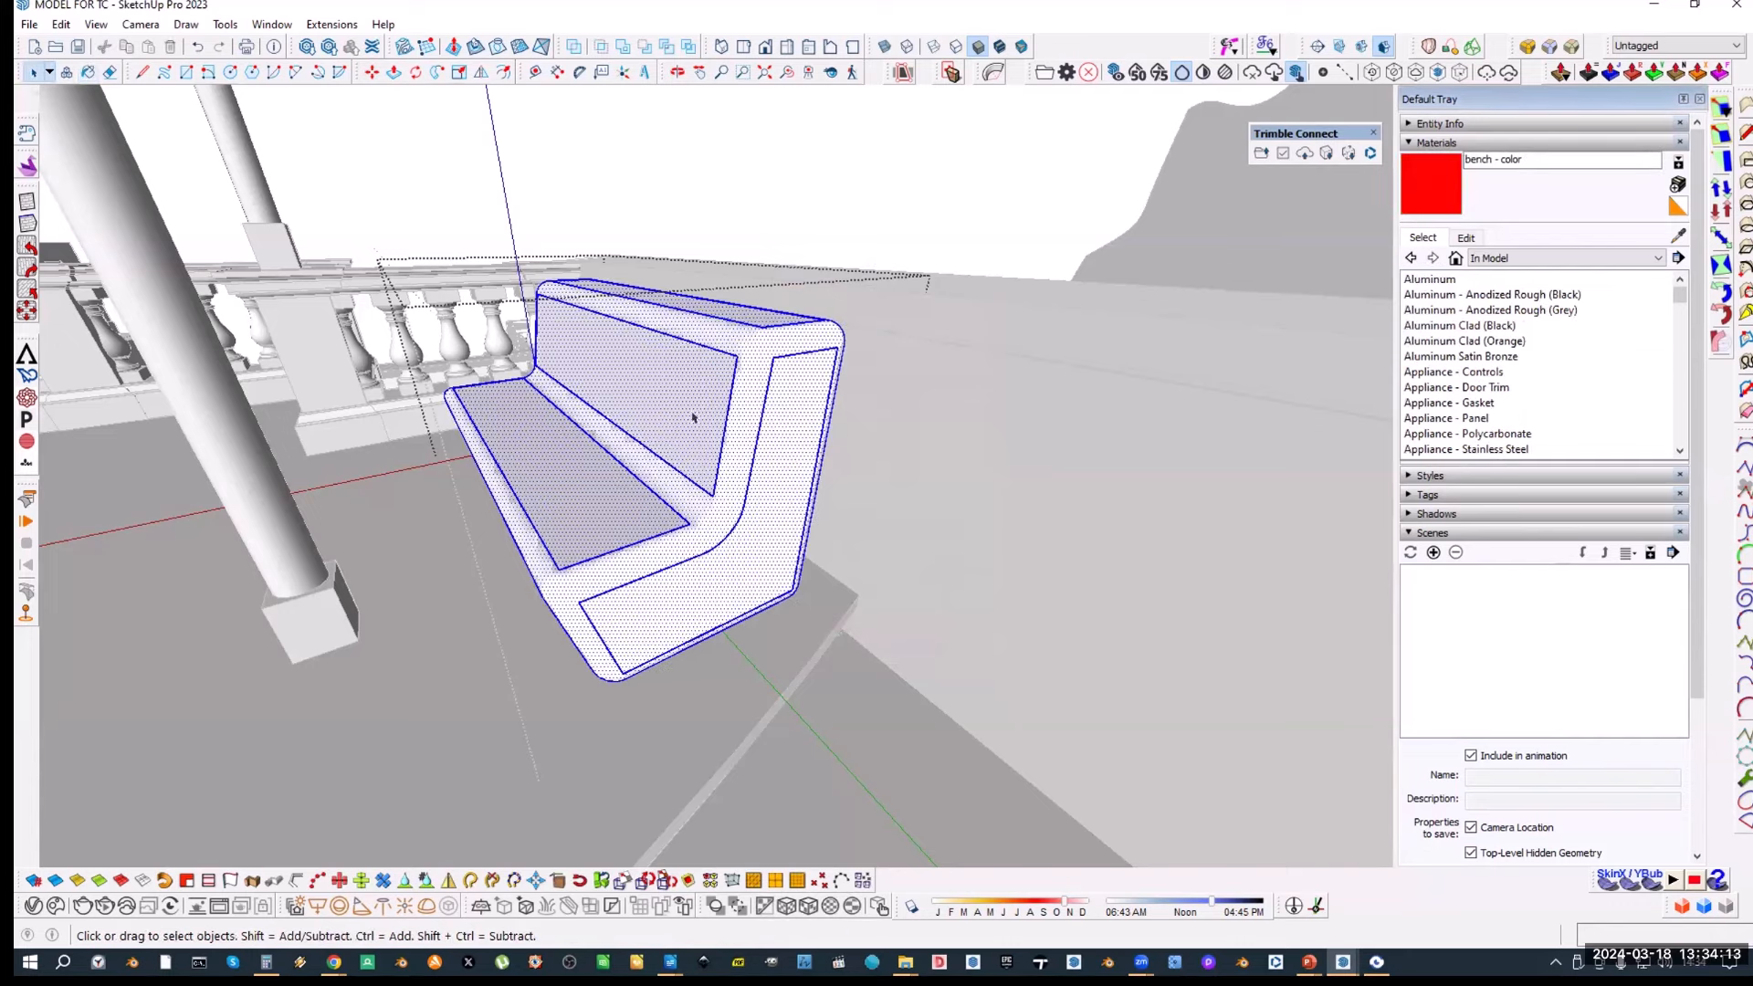
pyautogui.press('b')
pyautogui.click(689, 413)
pyautogui.press('space')
# Step: Make the painted red bench geometry a component named "bench component"
pyautogui.moveTo(599, 387); pyautogui.dragTo(758, 420, button='middle')
pyautogui.write('g')
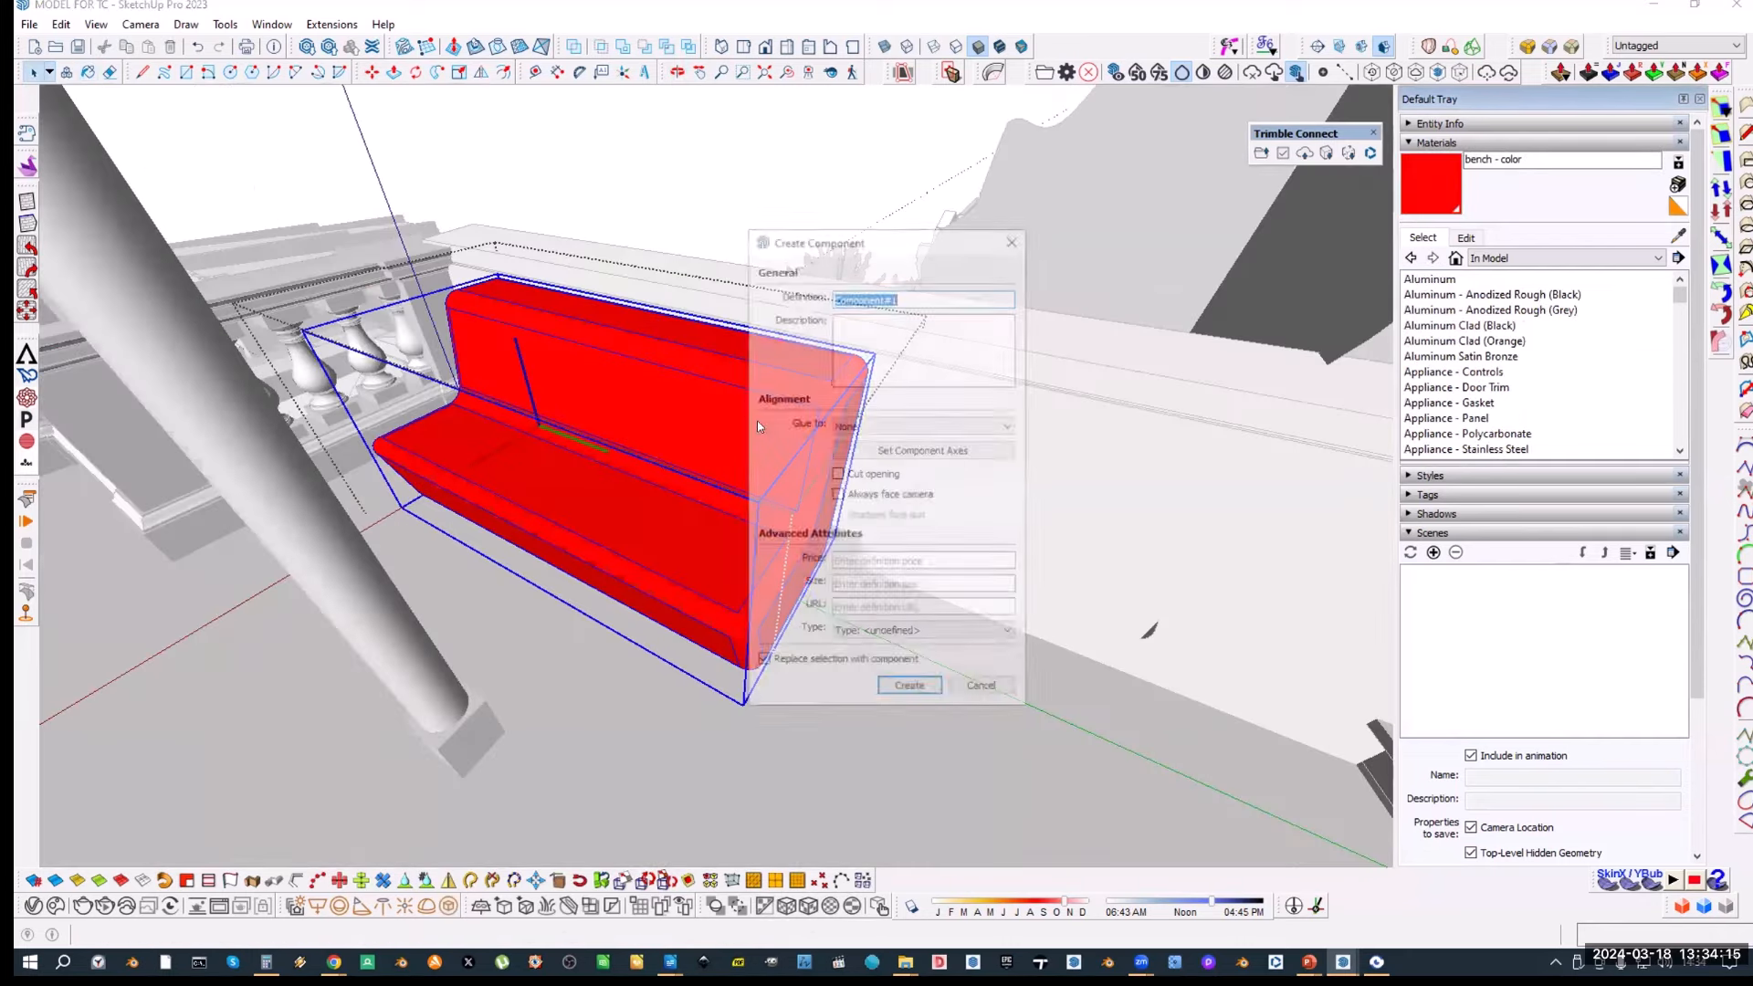
pyautogui.write('bench c')
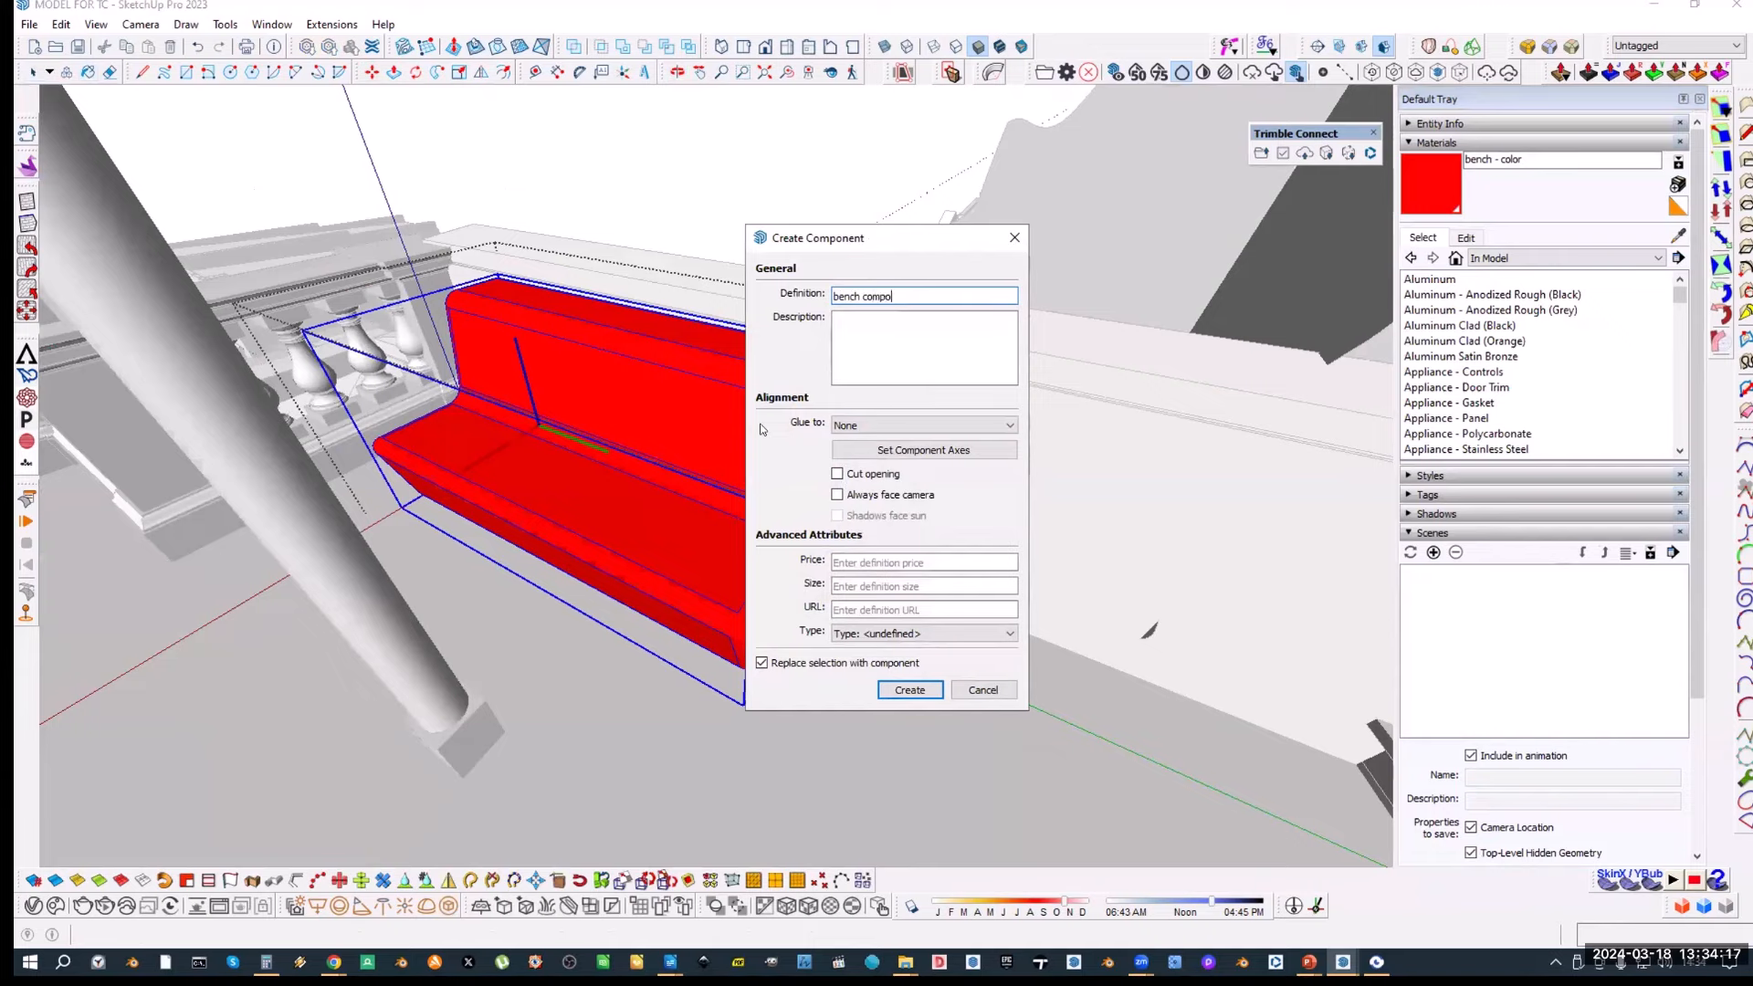
pyautogui.press('Return')
# Step: Copy the bench about 2292 mm along the terrace wall so a second bench stands beside the first
pyautogui.moveTo(608, 589); pyautogui.dragTo(1032, 429, button='middle')
pyautogui.scroll(-2, 636, 526)
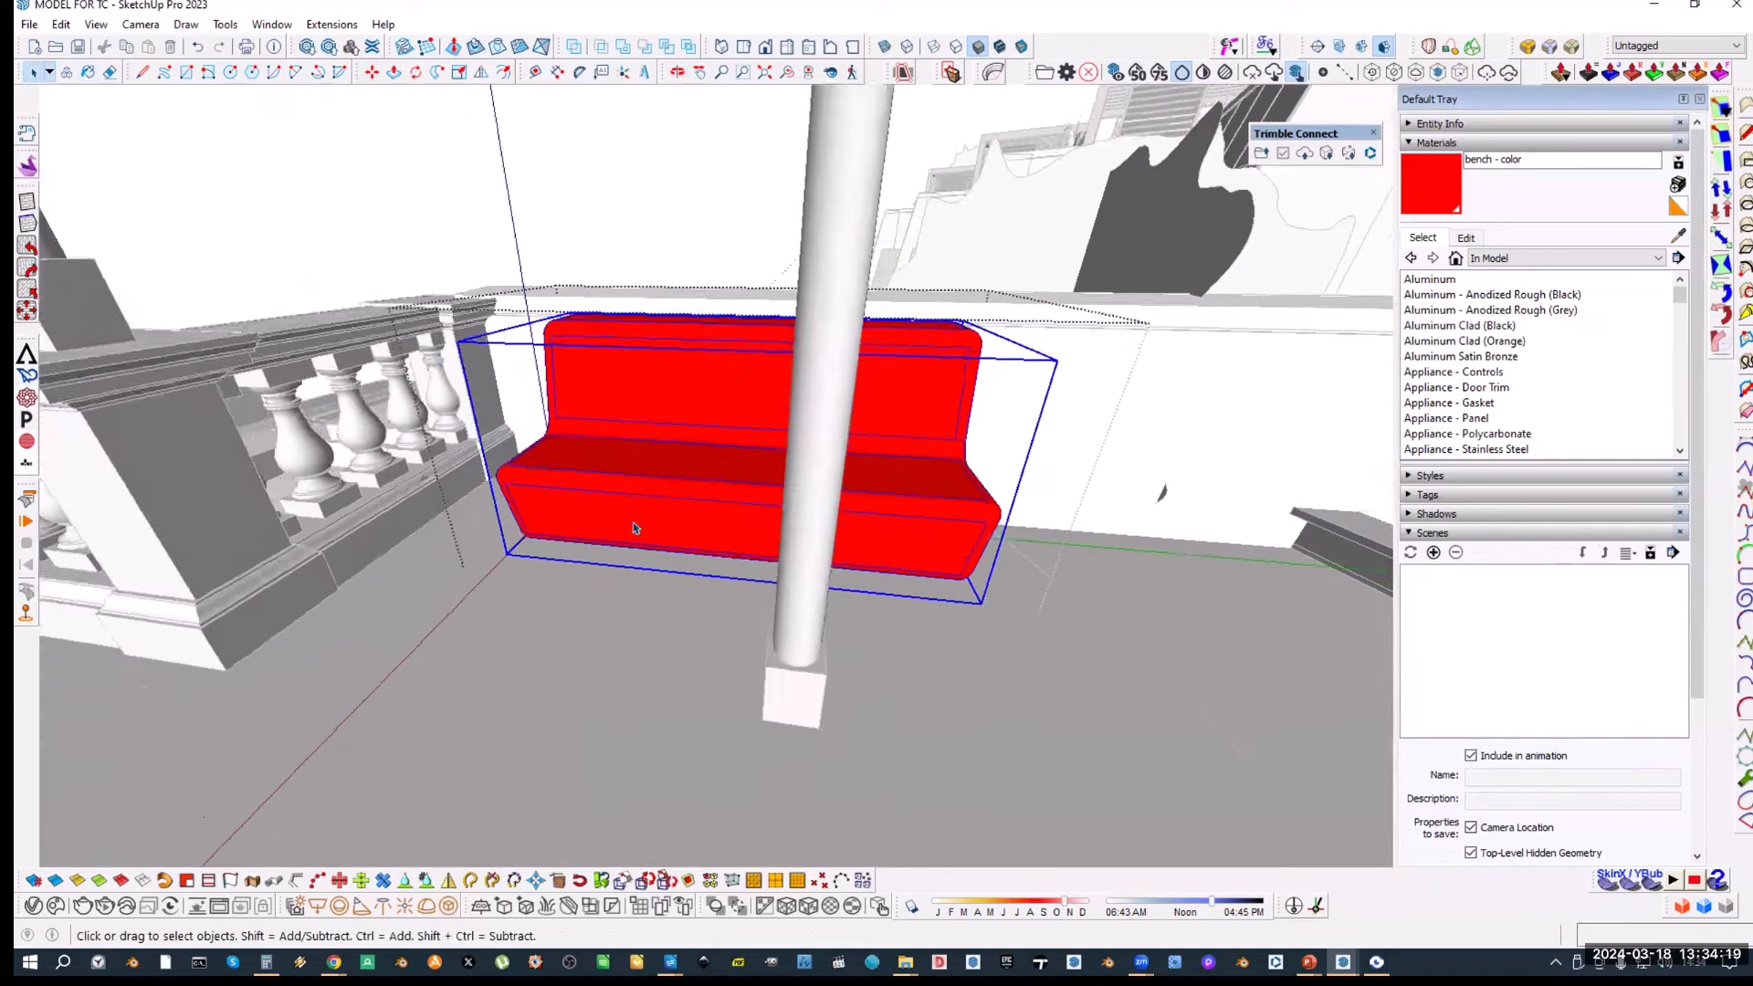
pyautogui.press('m')
pyautogui.click(537, 585)
pyautogui.press('ctrl')
pyautogui.keyDown('shift'); pyautogui.moveTo(585, 594); pyautogui.dragTo(320, 632, button='middle'); pyautogui.keyUp('shift')
pyautogui.keyDown('shift'); pyautogui.moveTo(922, 635); pyautogui.dragTo(717, 605, button='middle'); pyautogui.keyUp('shift')
pyautogui.click(708, 605)
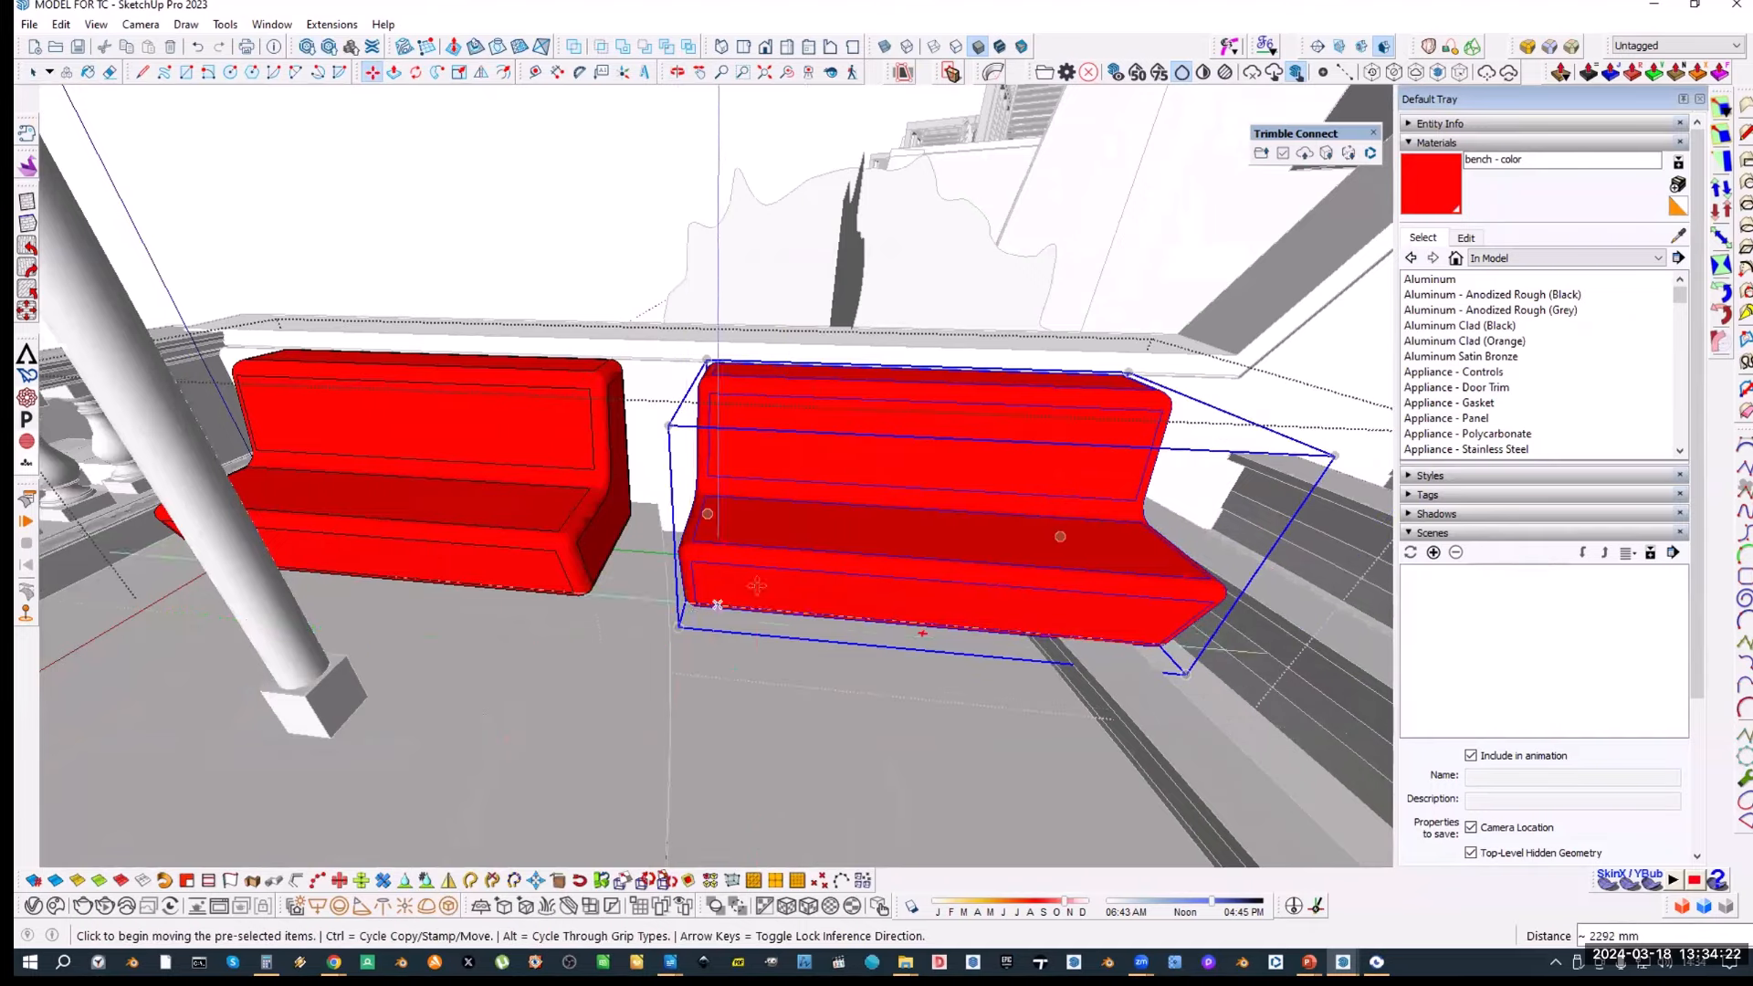
pyautogui.click(716, 644)
# Step: Make the bench copy unique and shorten it by moving its end geometry inward about 532 mm
pyautogui.moveTo(991, 722); pyautogui.dragTo(840, 561, button='middle')
pyautogui.press('space')
pyautogui.rightClick(893, 564)
pyautogui.click(1010, 120)
pyautogui.doubleClick(909, 513)
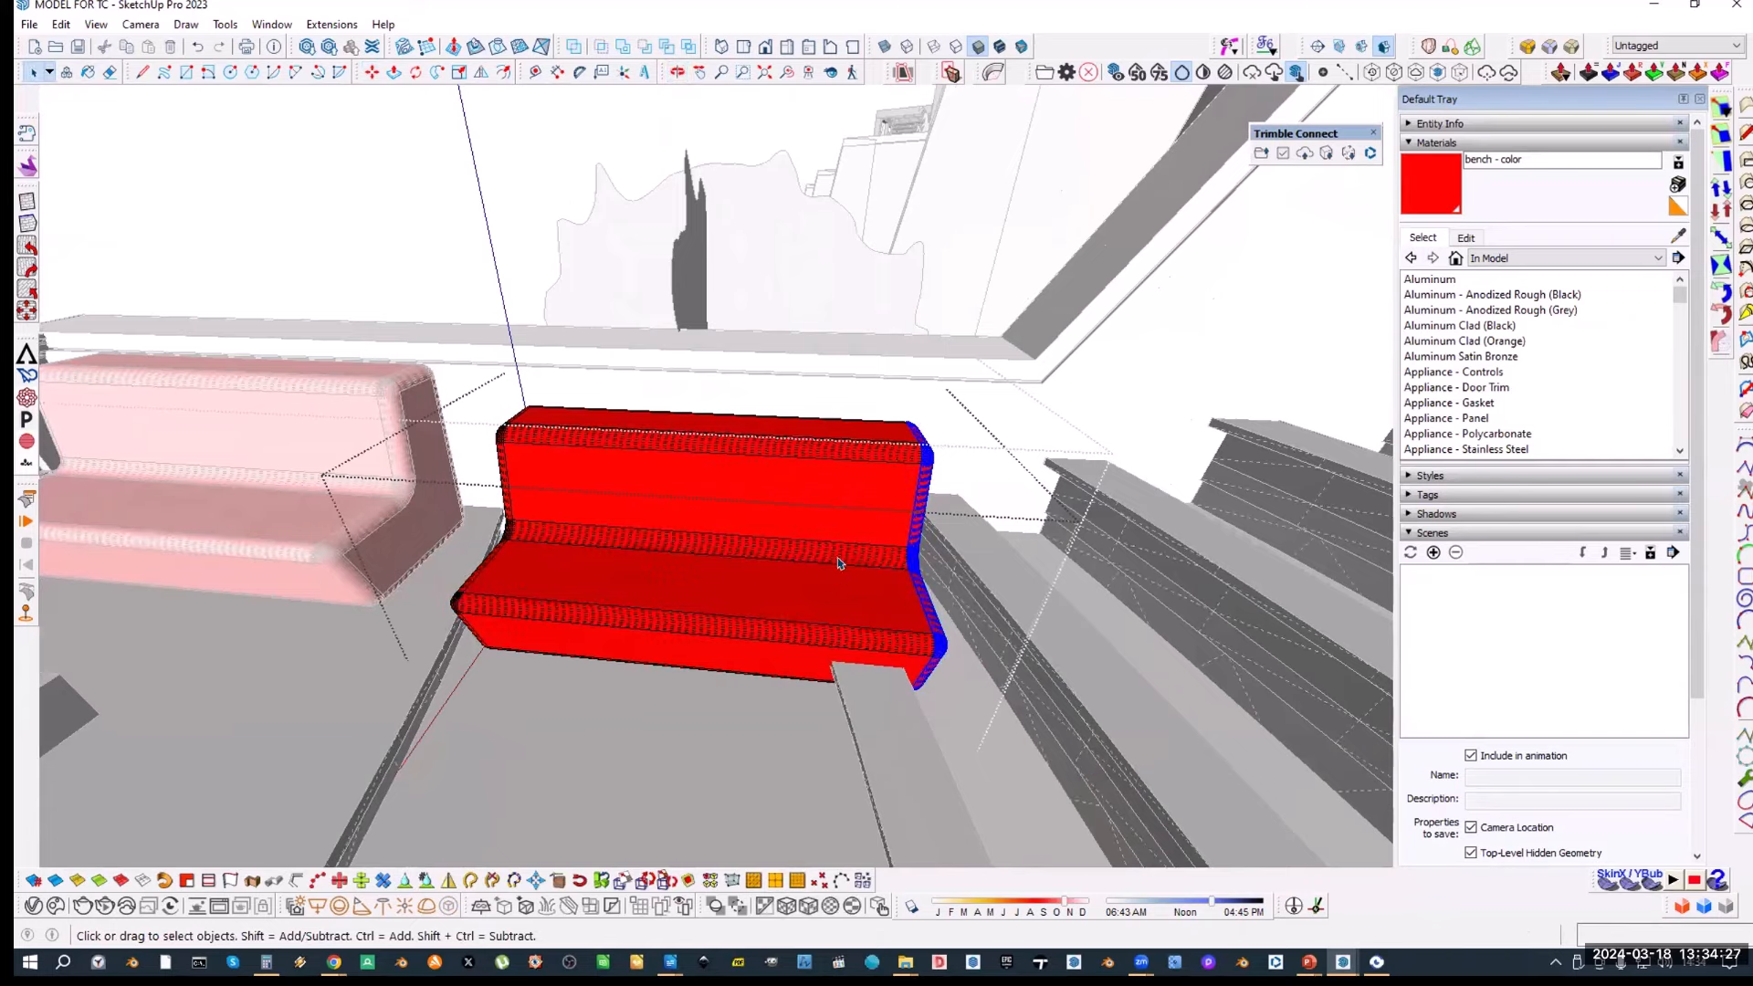
pyautogui.press('m')
pyautogui.click(857, 516)
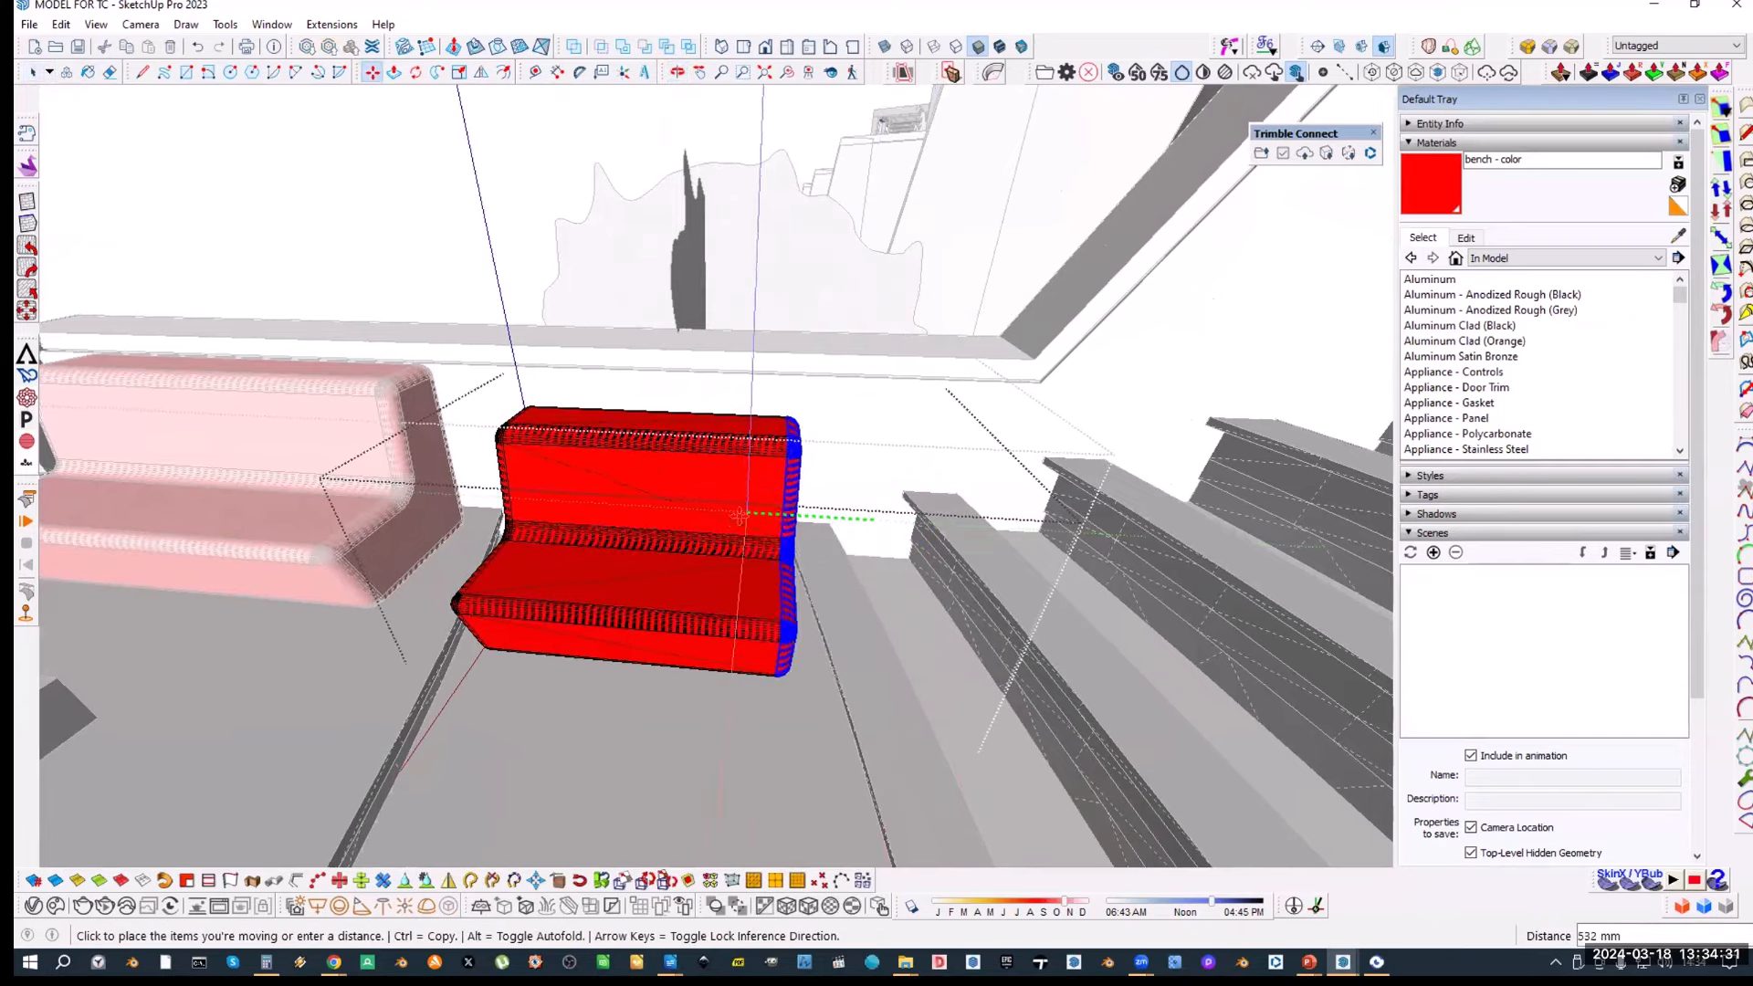
pyautogui.click(743, 516)
# Step: Leave the shortened bench's editing context and copy both benches across to the opposite side of the terrace
pyautogui.press('space')
pyautogui.moveTo(743, 516)
pyautogui.mouseDown(button='middle')
pyautogui.moveTo(559, 473)
pyautogui.moveTo(722, 493)
pyautogui.mouseUp(button='middle')
pyautogui.moveTo(881, 600); pyautogui.dragTo(763, 498, button='middle')
pyautogui.press('Escape')
pyautogui.click(811, 609)
pyautogui.press('s')
pyautogui.click(795, 633)
pyautogui.click(782, 623)
pyautogui.press('space')
pyautogui.press('m')
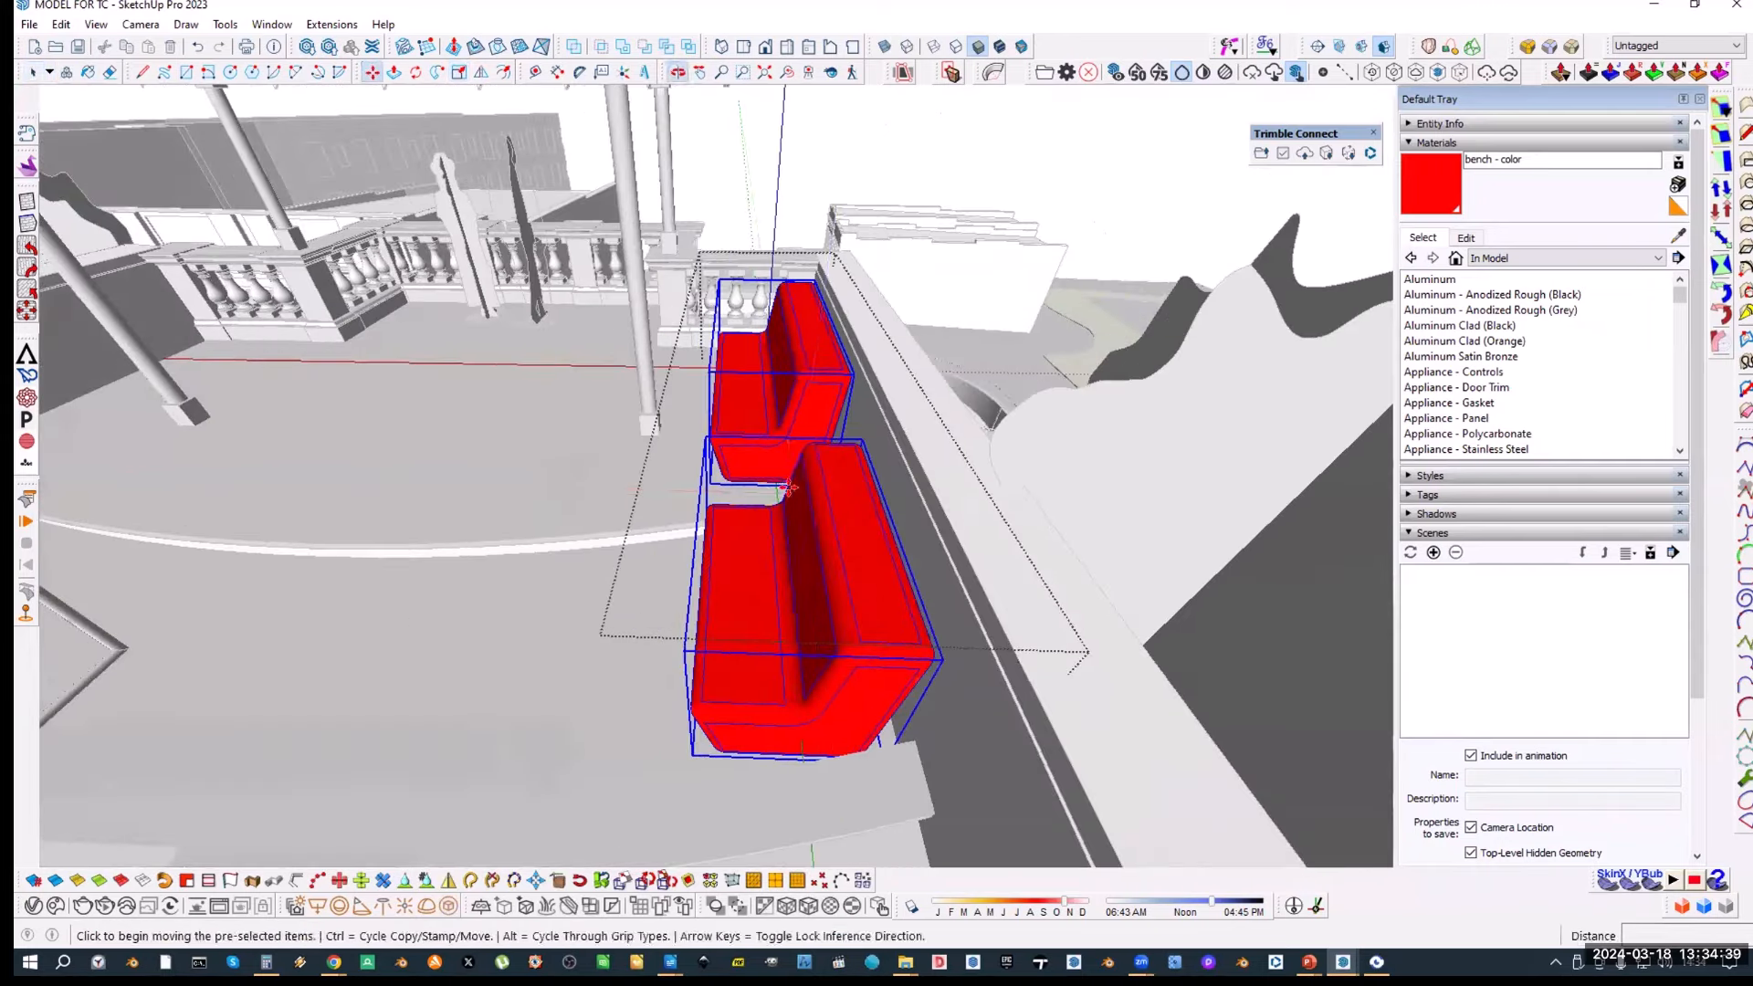
pyautogui.press('ctrl')
pyautogui.click(771, 501)
pyautogui.scroll(-1, 748, 498)
pyautogui.moveTo(584, 489); pyautogui.dragTo(730, 502, button='middle')
pyautogui.click(765, 537)
# Step: Mirror the two copied benches with Scale to face the terrace and move them into place along the opposite wall
pyautogui.press('s')
pyautogui.scroll(2, 765, 535)
pyautogui.click(742, 496)
pyautogui.press('Return')
pyautogui.press('space')
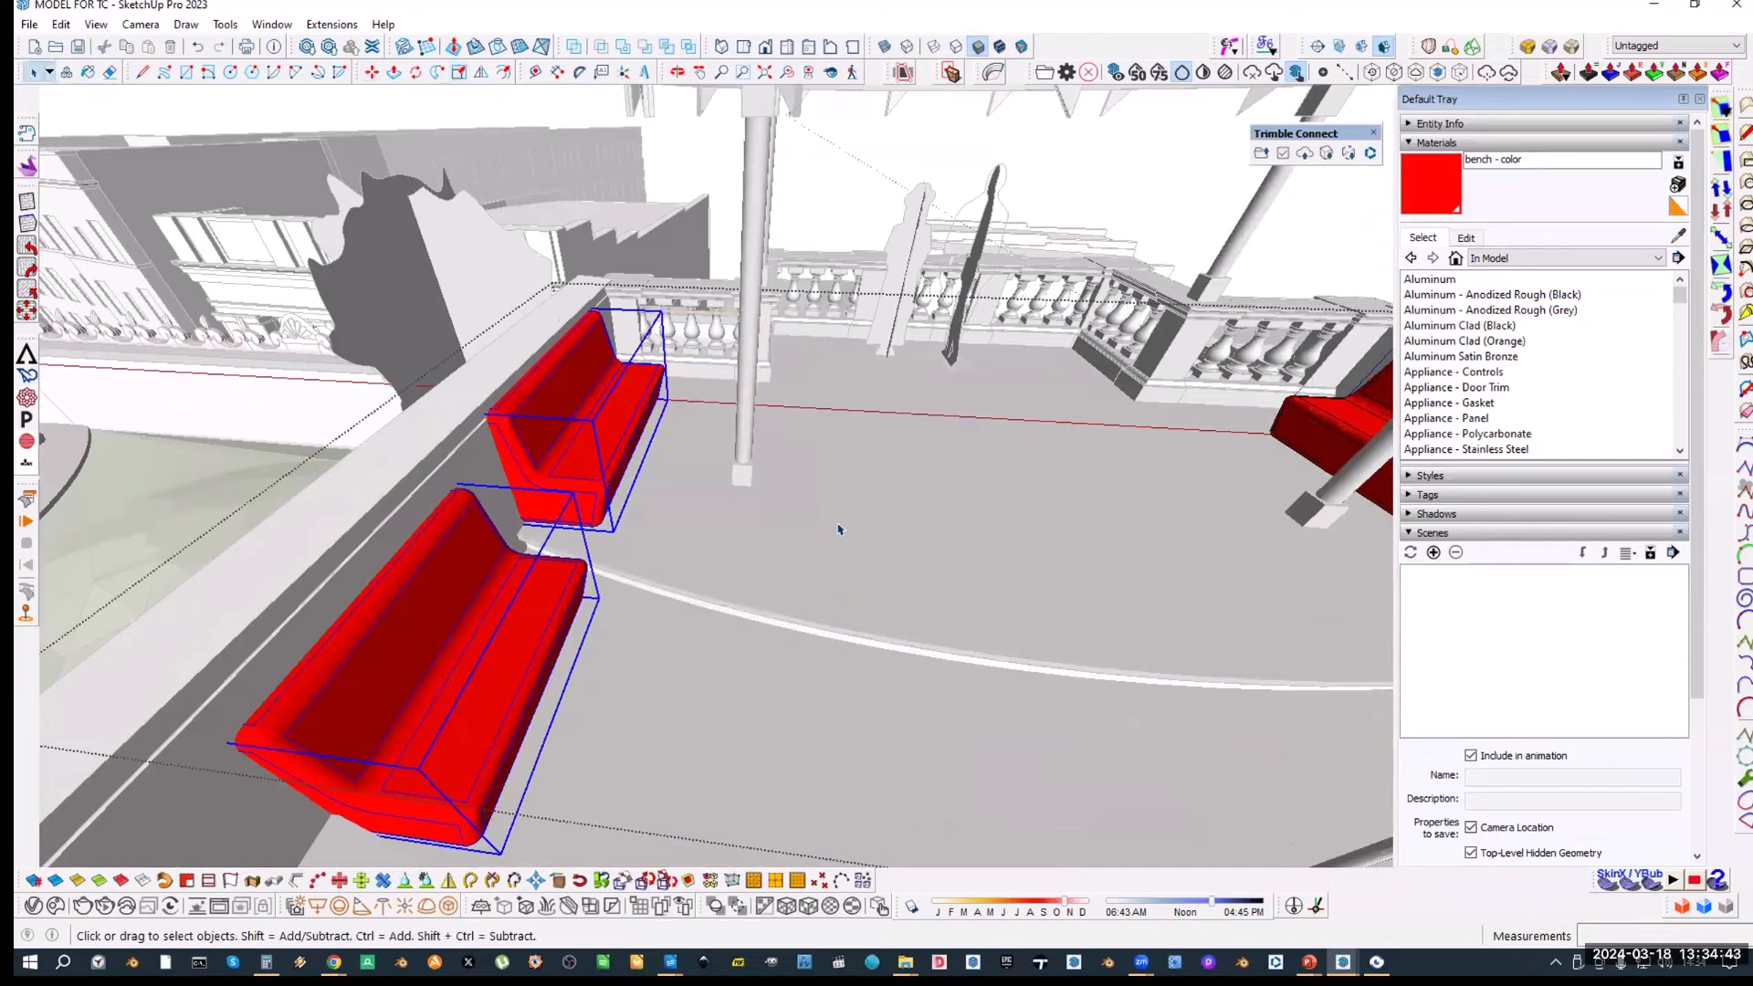
pyautogui.keyDown('shift'); pyautogui.moveTo(632, 665); pyautogui.dragTo(709, 650, button='middle'); pyautogui.keyUp('shift')
pyautogui.press('m')
pyautogui.click(724, 683)
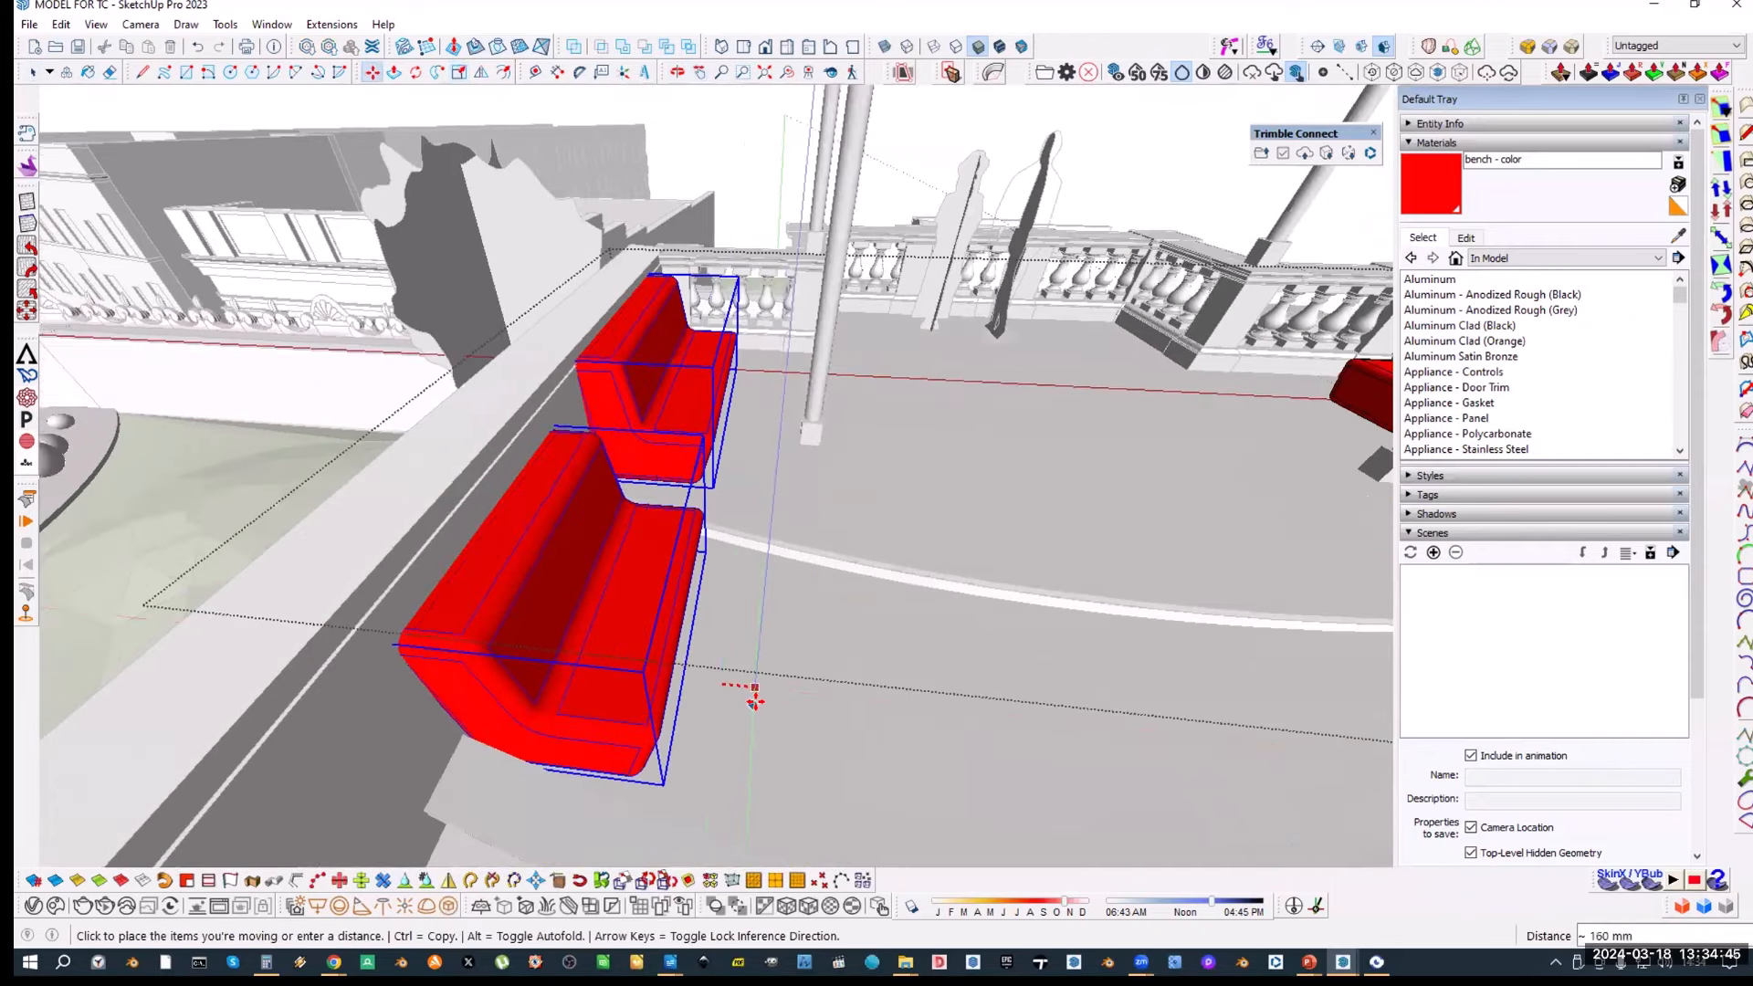
pyautogui.click(783, 705)
# Step: Open one bench component for editing and move the front of its backrest back 97 mm to thin it
pyautogui.moveTo(1032, 429); pyautogui.dragTo(286, 478, button='middle')
pyautogui.press('space')
pyautogui.click(795, 497)
pyautogui.moveTo(1187, 511); pyautogui.dragTo(1100, 456, button='middle')
pyautogui.scroll(-5, 779, 444)
pyautogui.click(946, 454)
pyautogui.scroll(6, 614, 422)
pyautogui.doubleClick(619, 429)
pyautogui.click(619, 429)
pyautogui.moveTo(619, 430); pyautogui.dragTo(685, 251, button='middle')
pyautogui.doubleClick(598, 429)
pyautogui.press('h')
pyautogui.moveTo(767, 679); pyautogui.dragTo(769, 674)
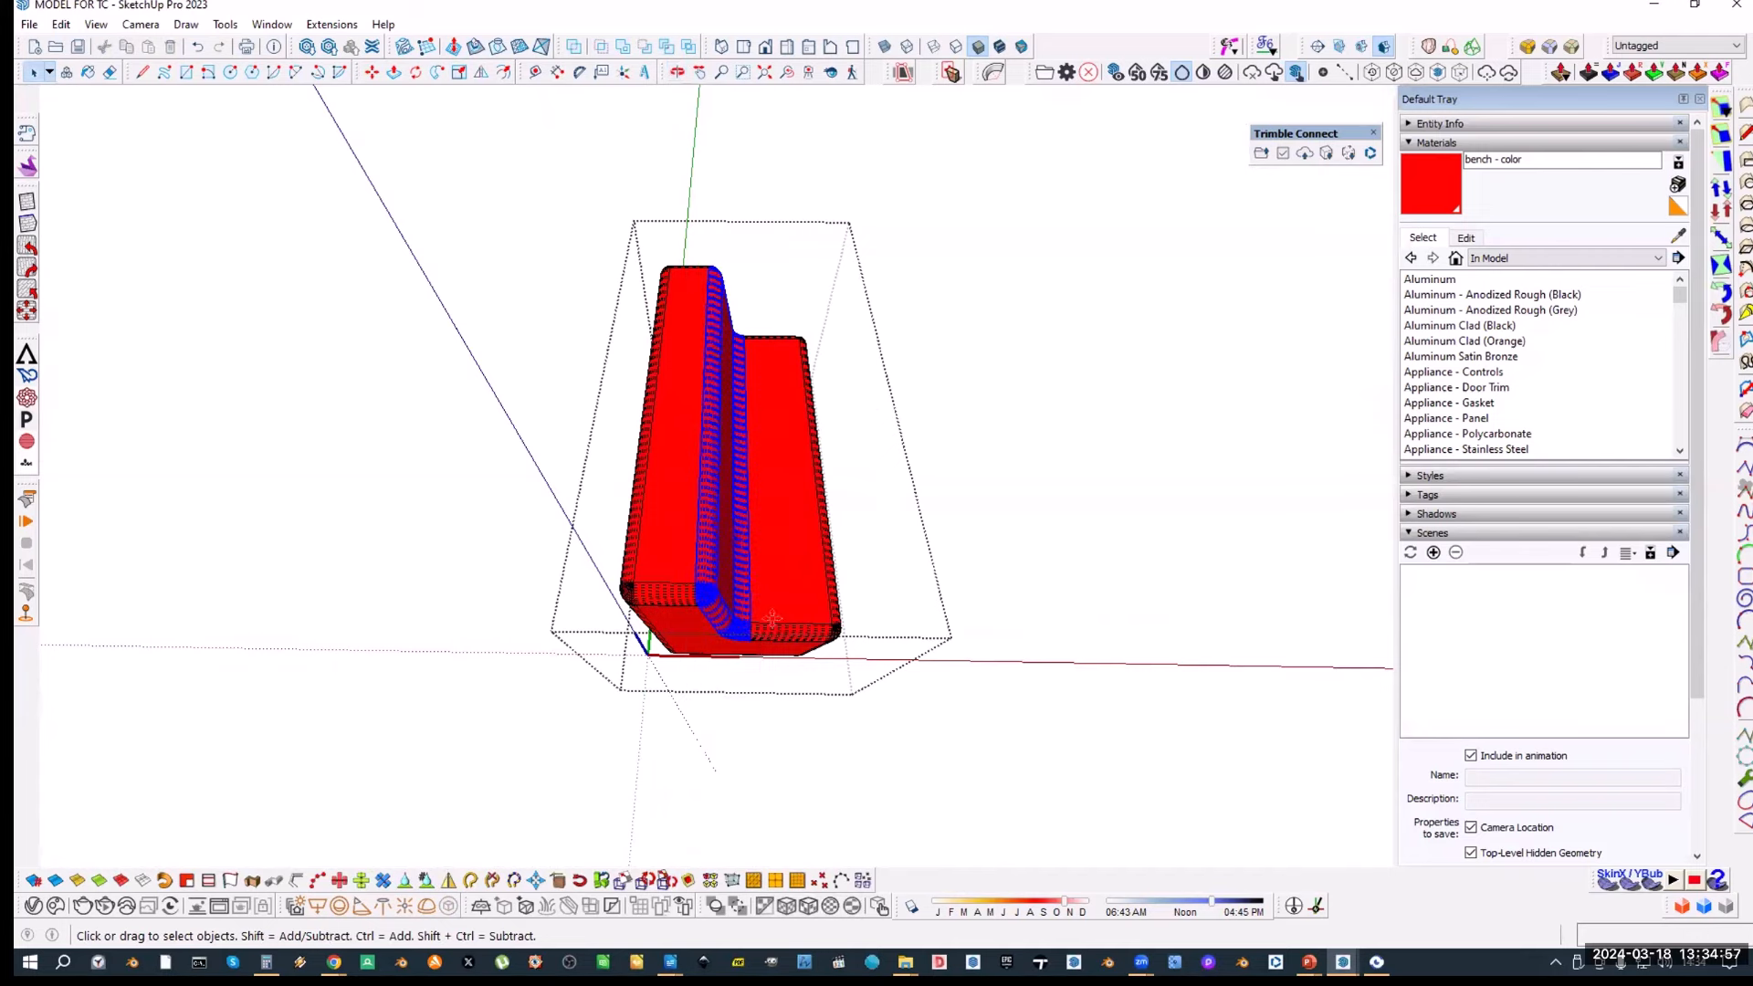
pyautogui.press('m')
pyautogui.click(742, 576)
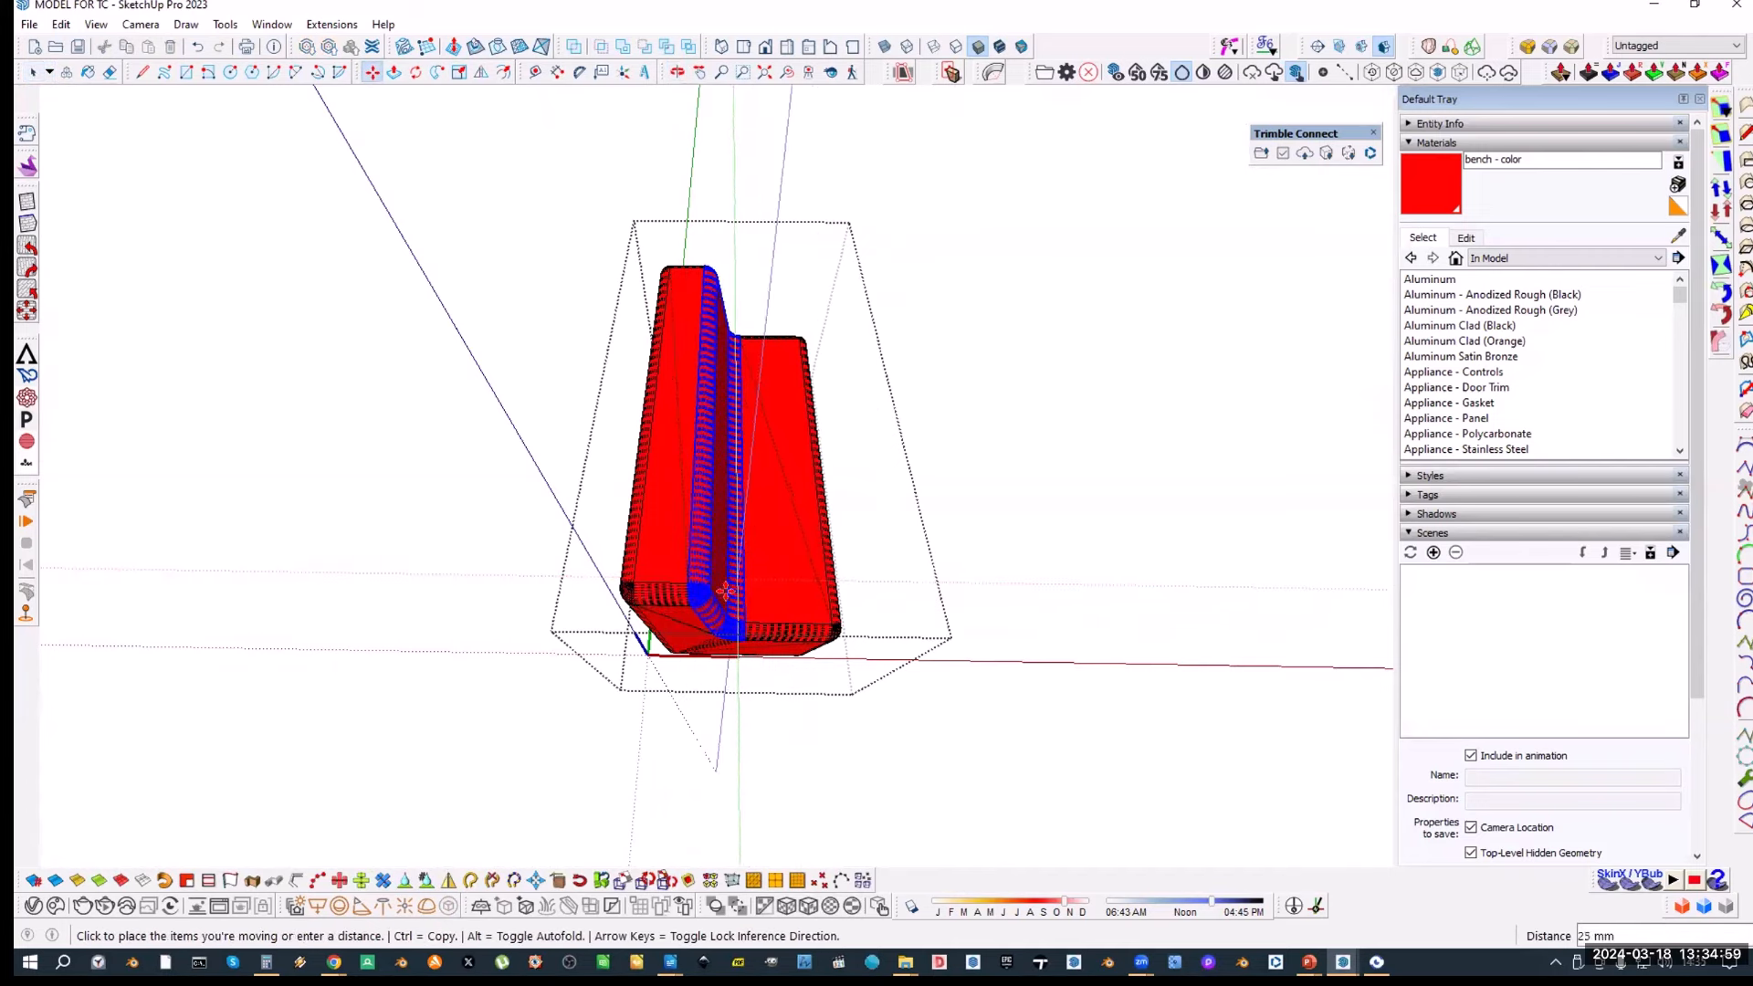
pyautogui.click(714, 577)
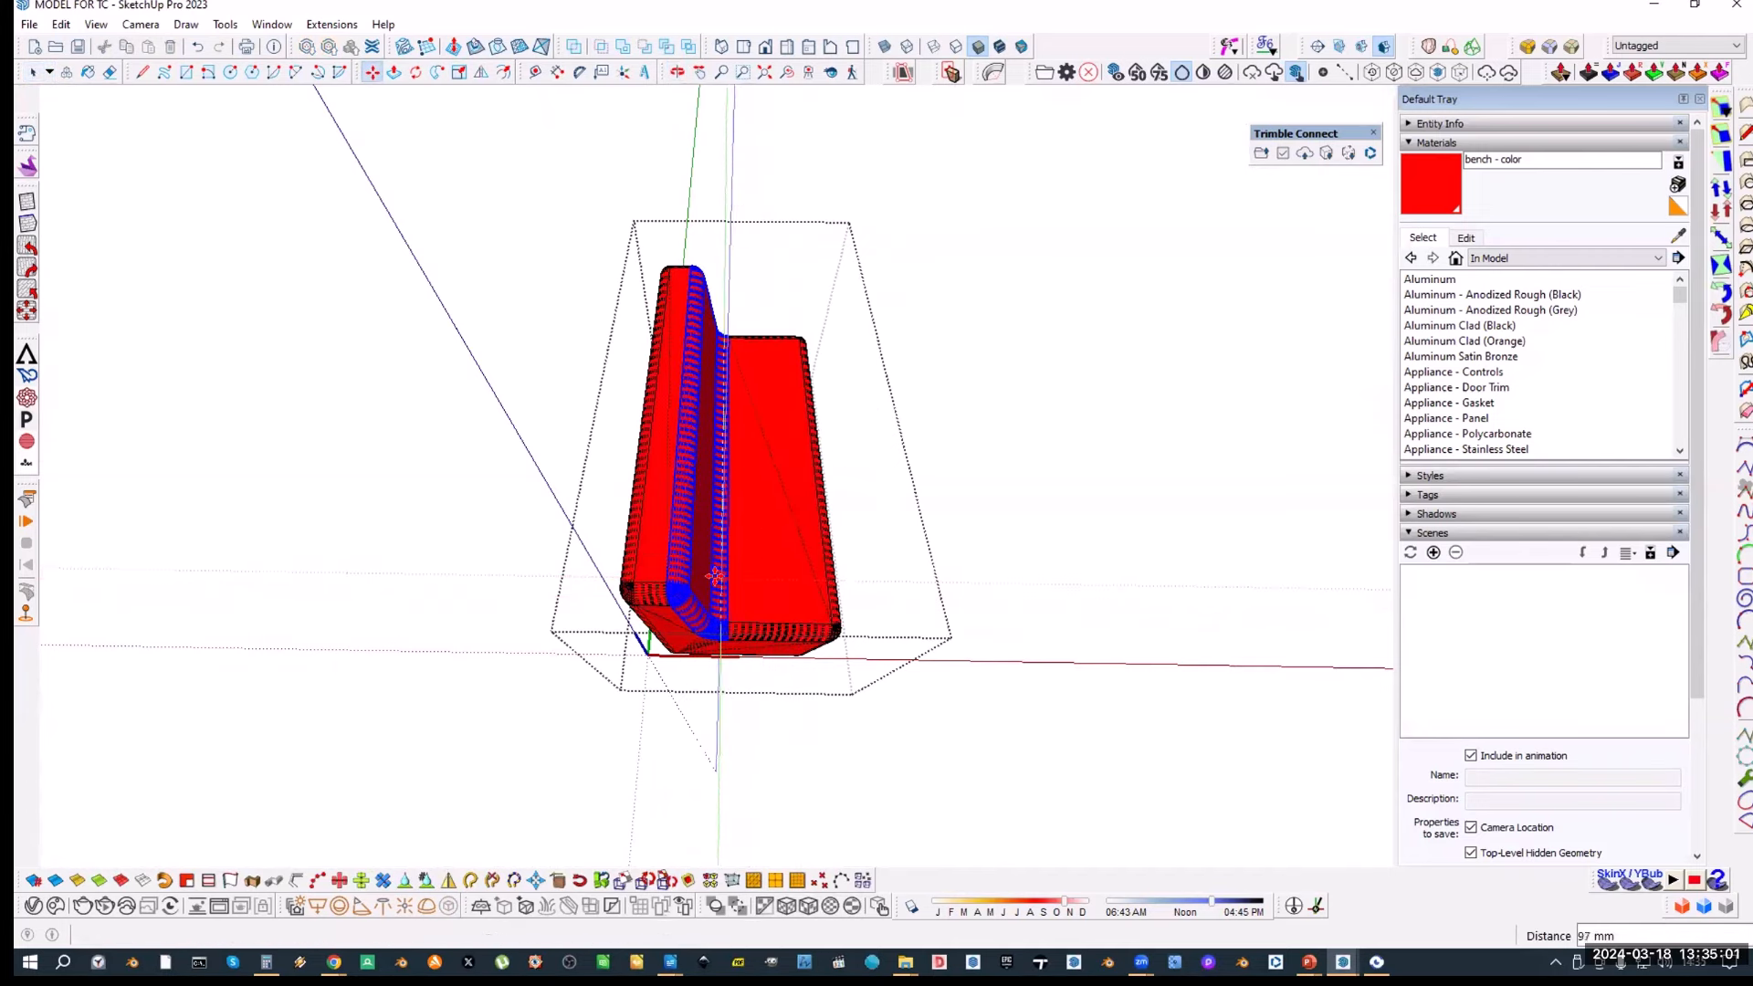
pyautogui.press('space')
# Step: Thin the other bench component's backrest by moving its front geometry back about 91 mm, and leave the editing context
pyautogui.moveTo(714, 579); pyautogui.dragTo(740, 366, button='middle')
pyautogui.click(721, 414)
pyautogui.hotkey('alt', 'h')
pyautogui.moveTo(794, 456); pyautogui.dragTo(815, 598)
pyautogui.moveTo(802, 548); pyautogui.dragTo(756, 490, button='middle')
pyautogui.press('m')
pyautogui.scroll(2, 752, 484)
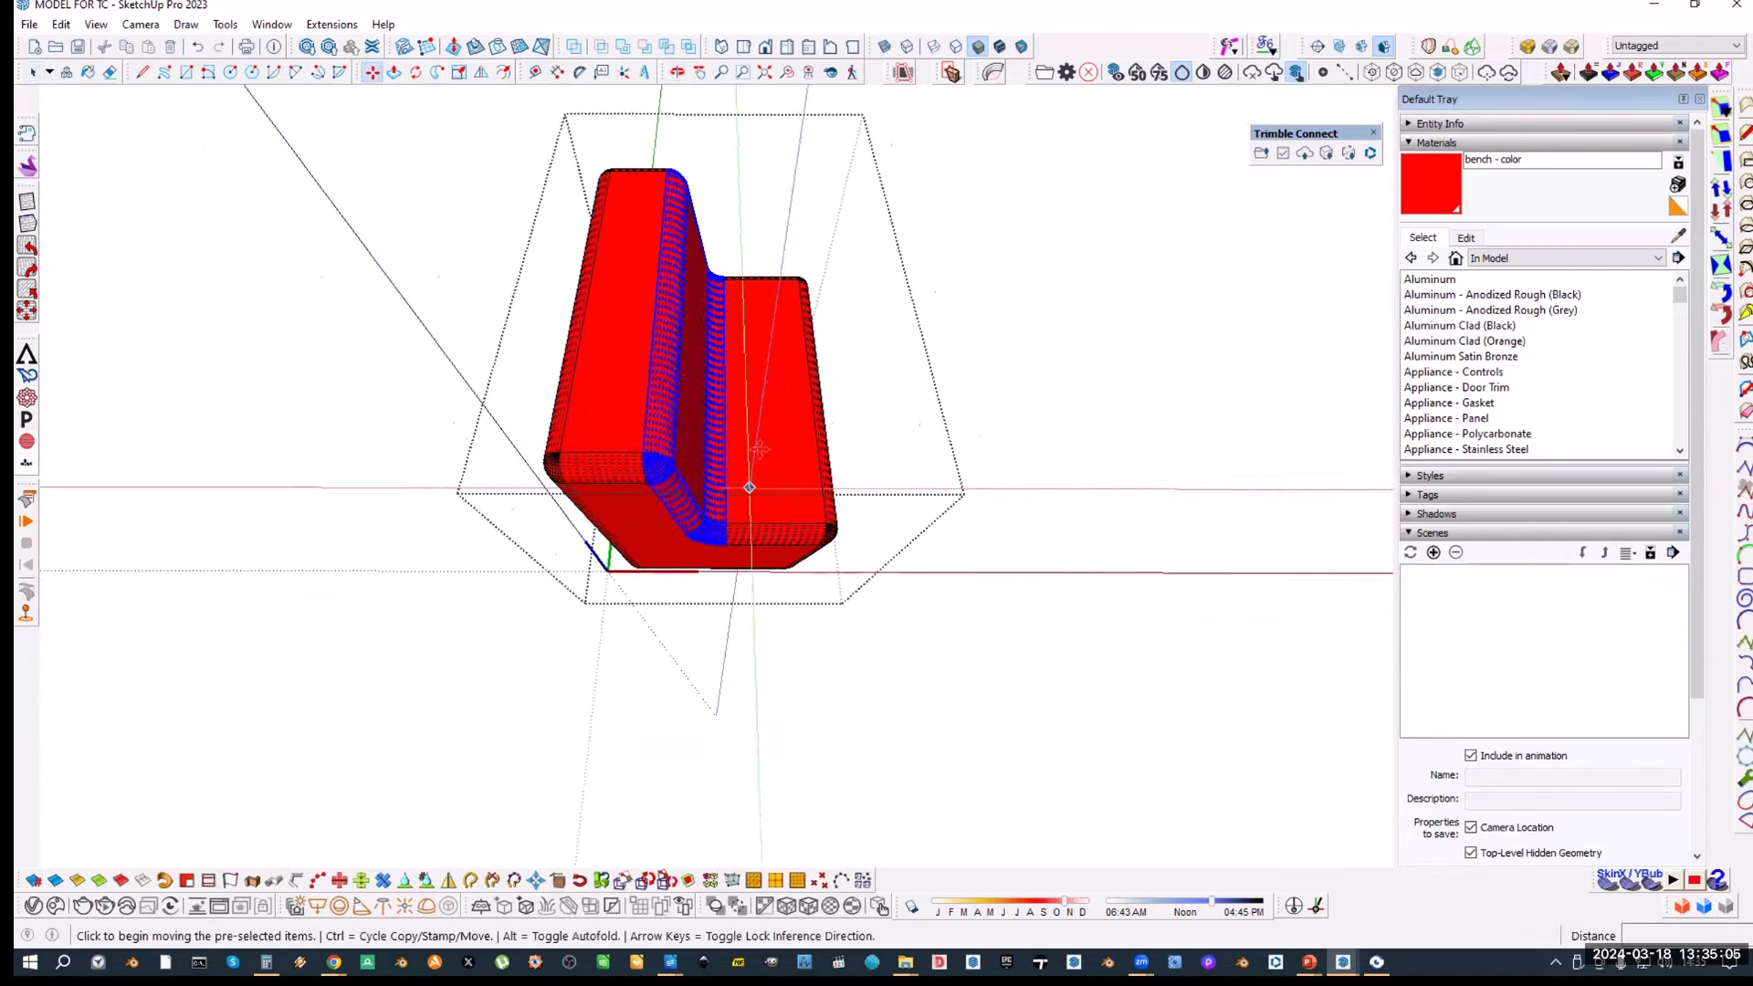
pyautogui.scroll(1, 756, 482)
pyautogui.click(715, 445)
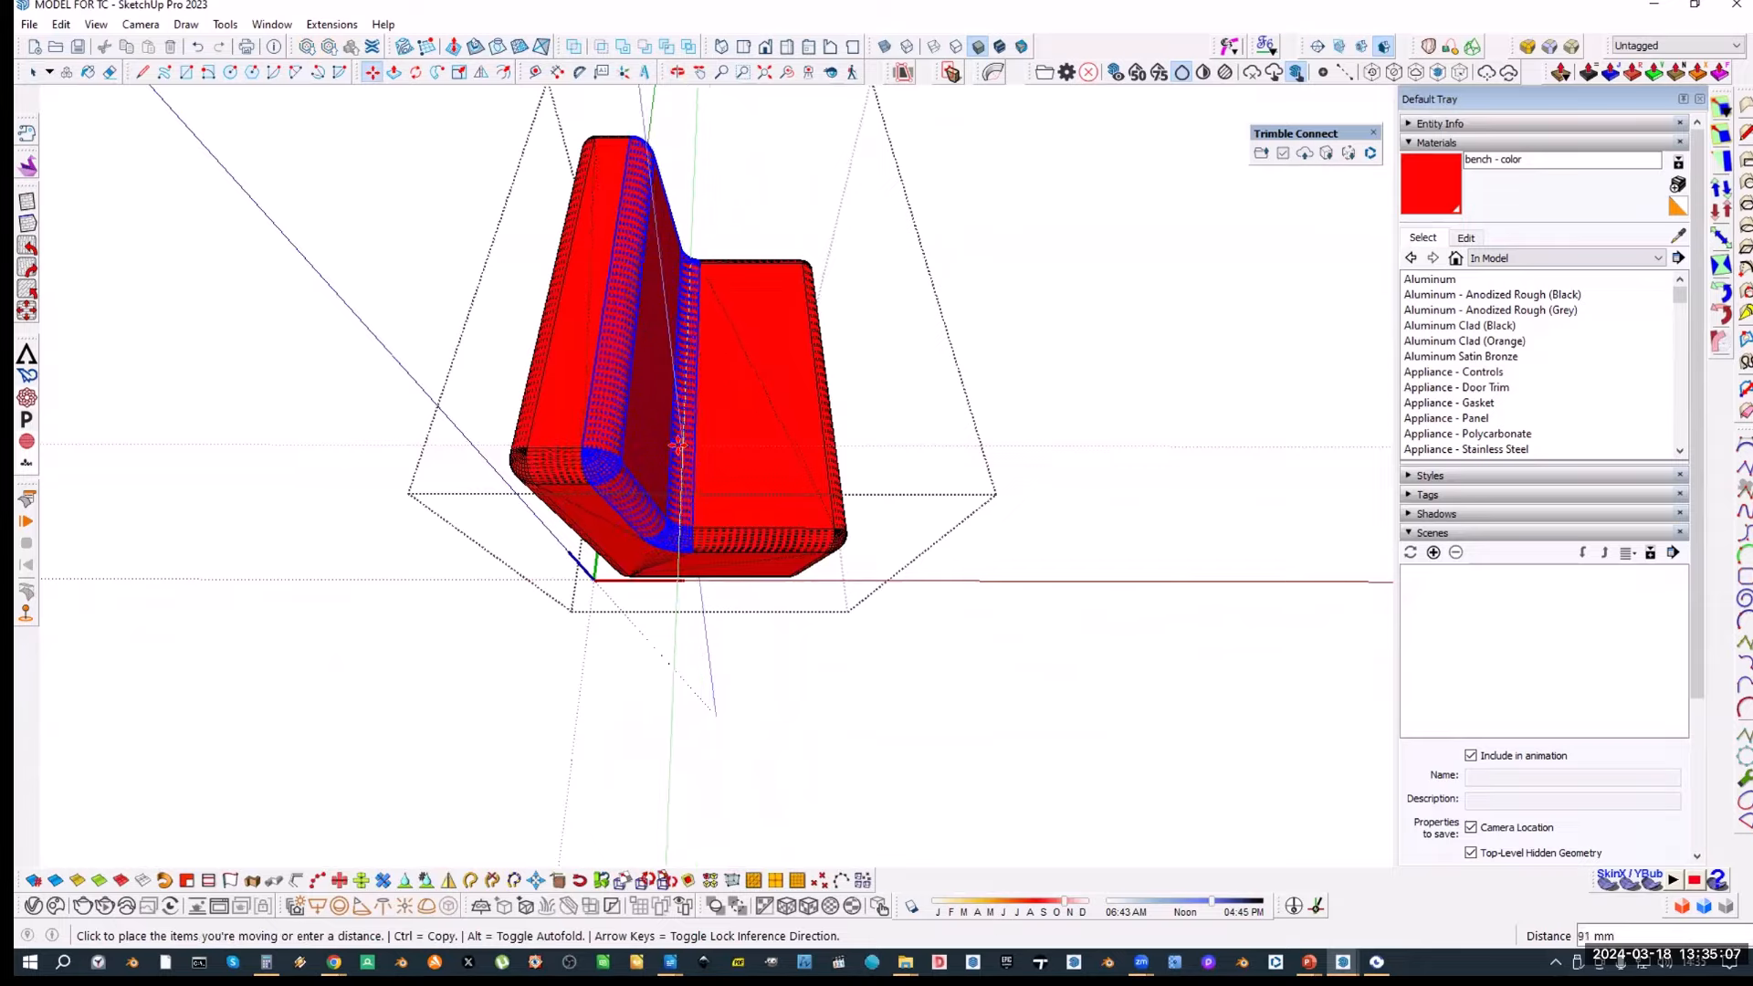
pyautogui.click(673, 445)
pyautogui.press('space')
pyautogui.scroll(-1, 676, 447)
pyautogui.hotkey('alt', 'h')
pyautogui.moveTo(676, 446); pyautogui.dragTo(698, 344, button='middle')
pyautogui.press('Escape')
# Step: Publish the updated model with the red benches to Trimble Connect
pyautogui.moveTo(718, 469); pyautogui.dragTo(1260, 365, button='middle')
pyautogui.scroll(-3, 820, 348)
pyautogui.moveTo(799, 319); pyautogui.dragTo(765, 308, button='middle')
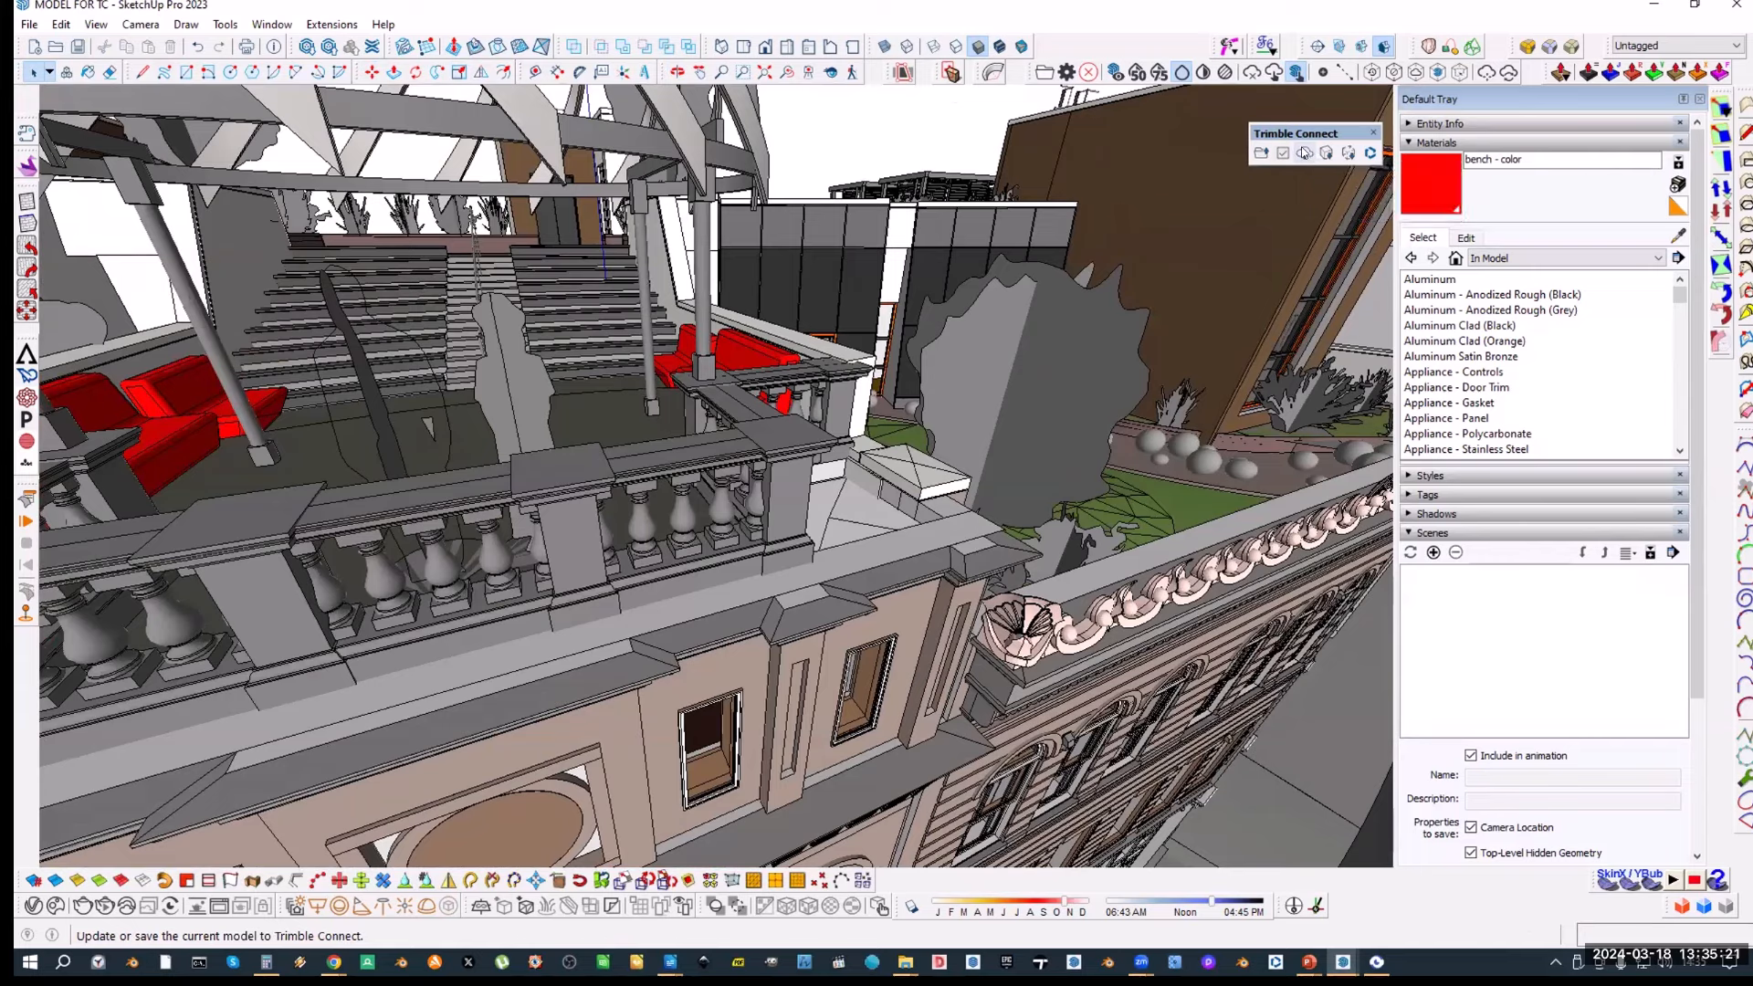
pyautogui.moveTo(1304, 151); pyautogui.dragTo(1283, 138)
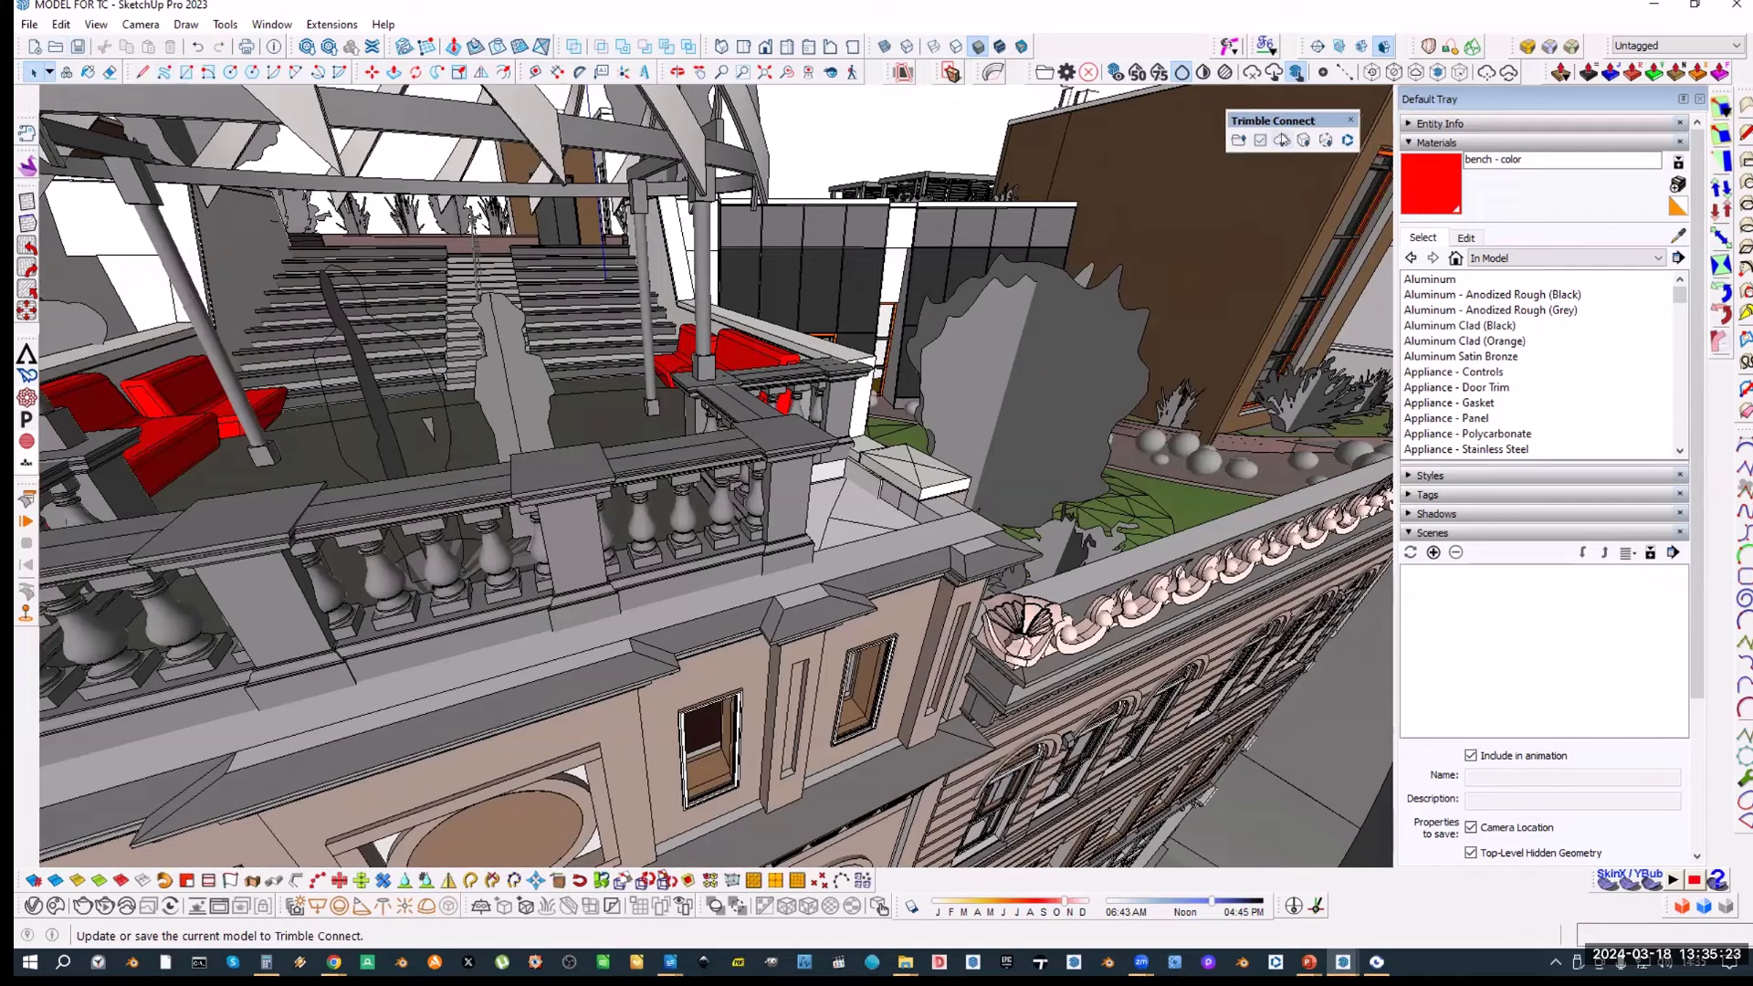
pyautogui.click(1283, 139)
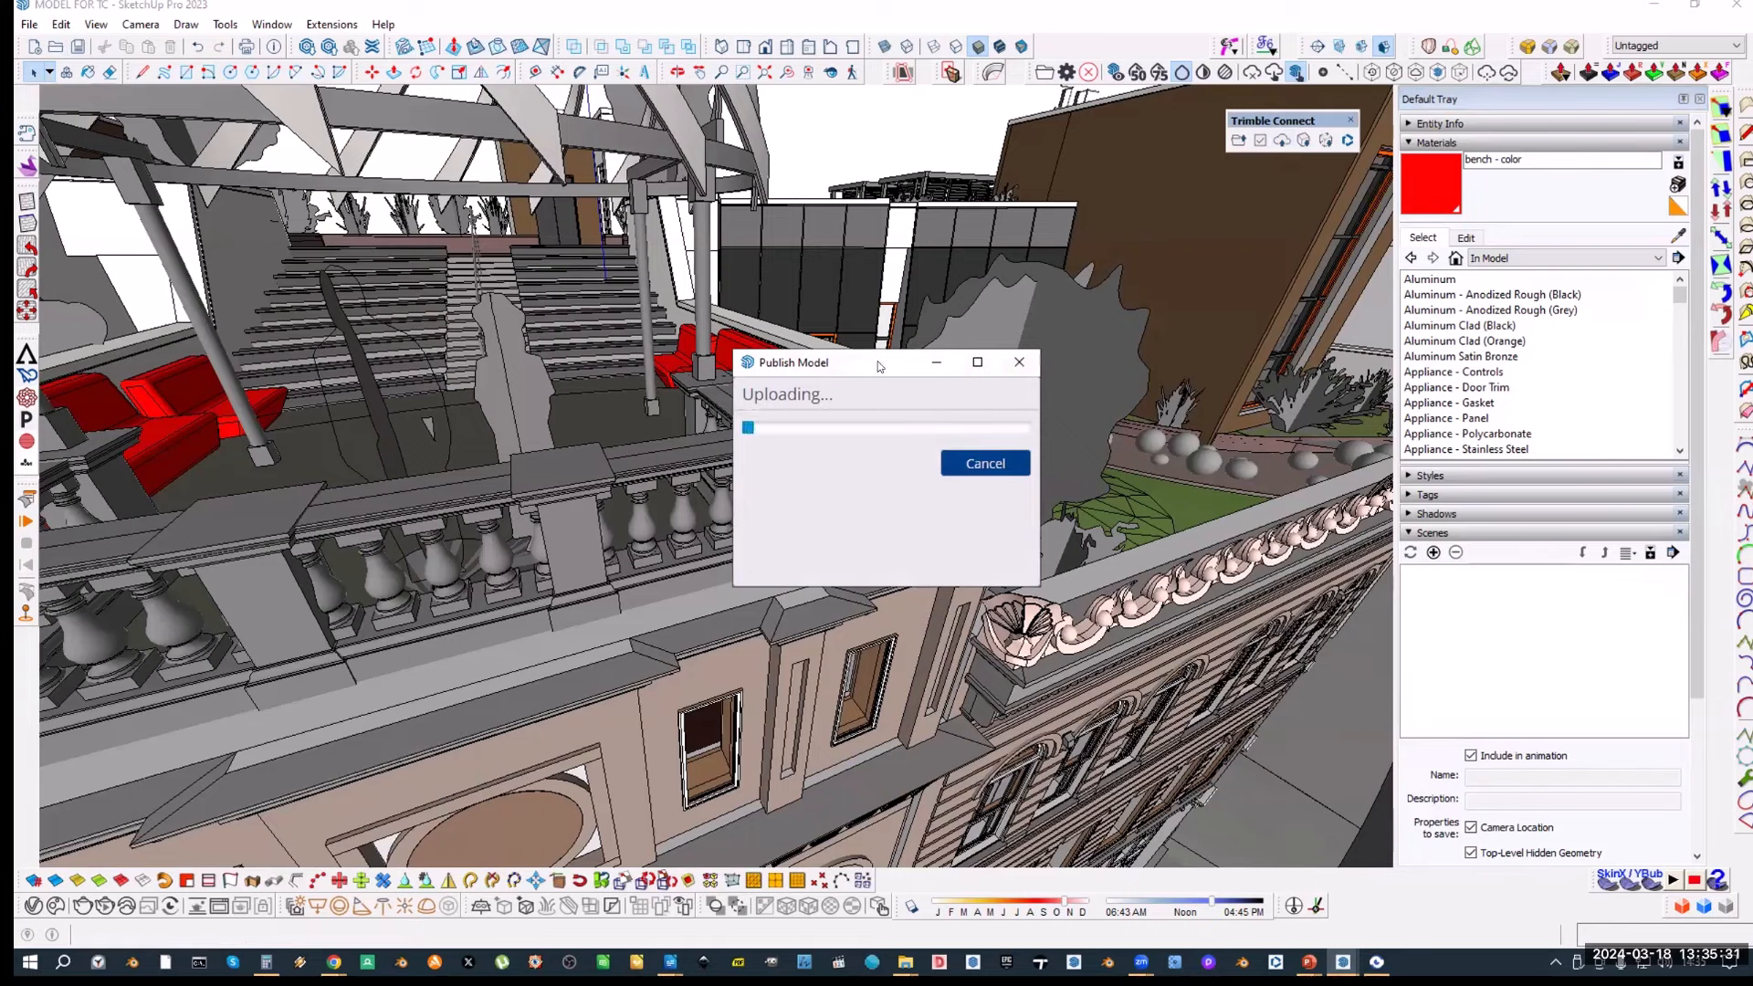
pyautogui.moveTo(880, 366); pyautogui.dragTo(832, 309)
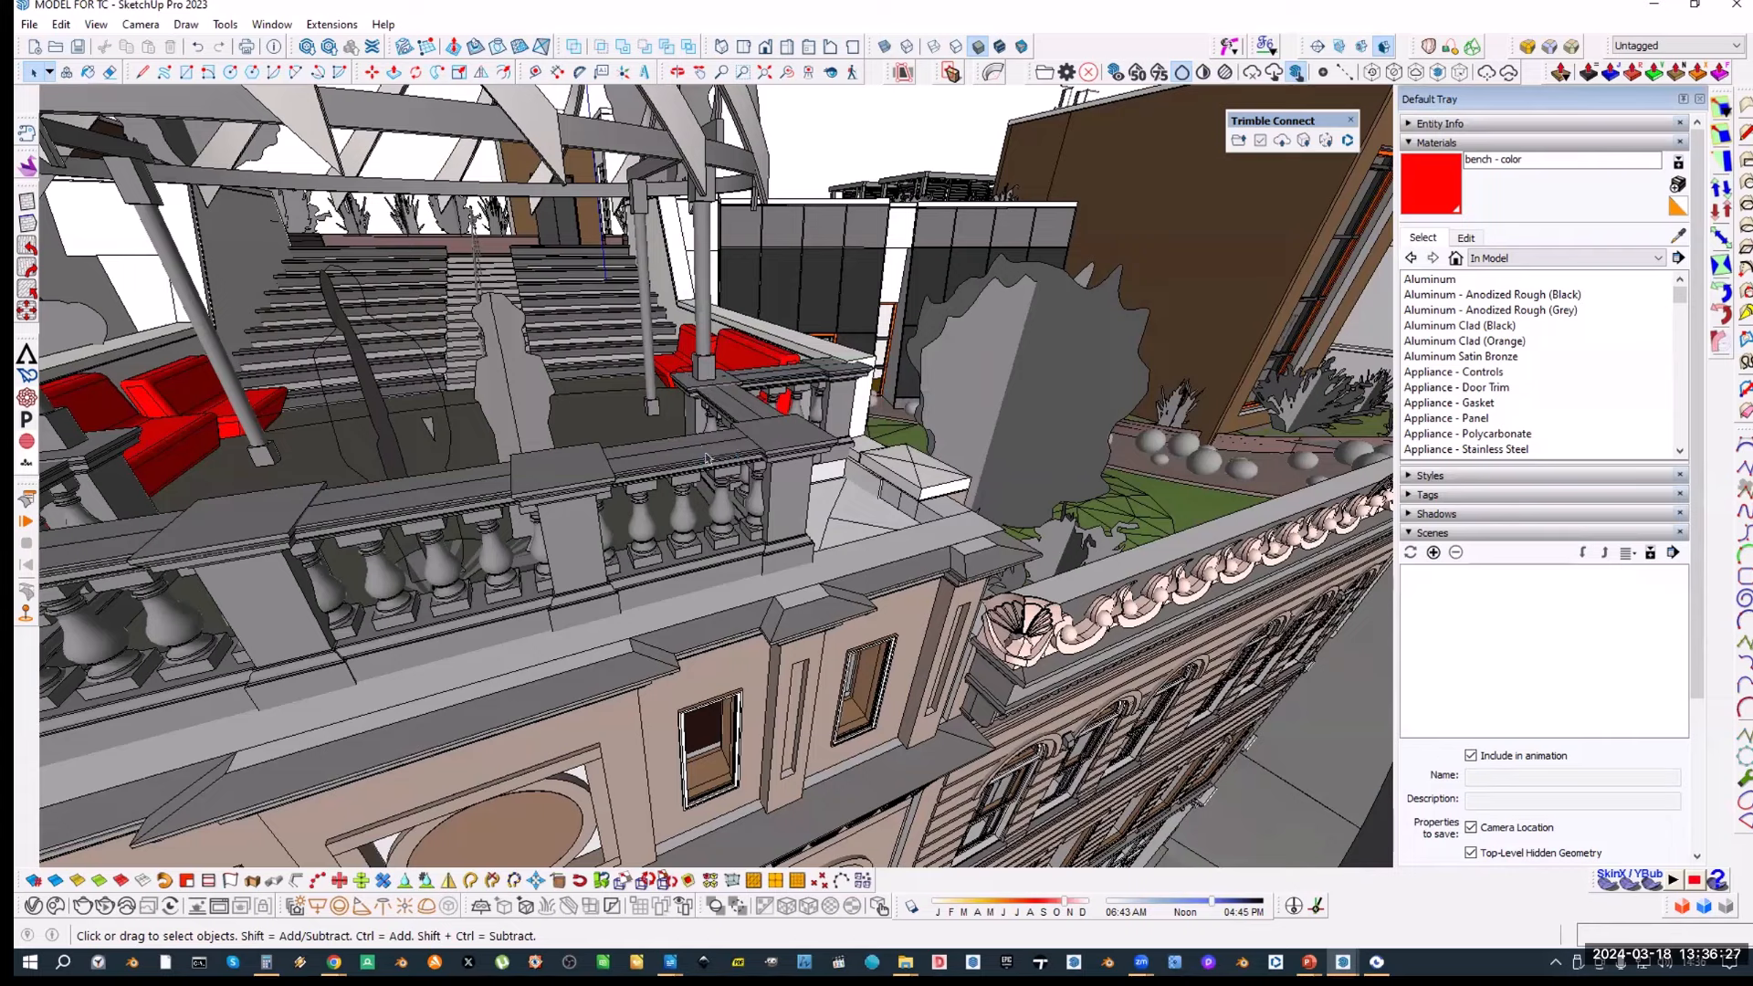
# Step: Switch to Trimble Connect in the web browser and convert the SketchUp project's MODEL FOR TC.skp to 3D format
pyautogui.click(1332, 120)
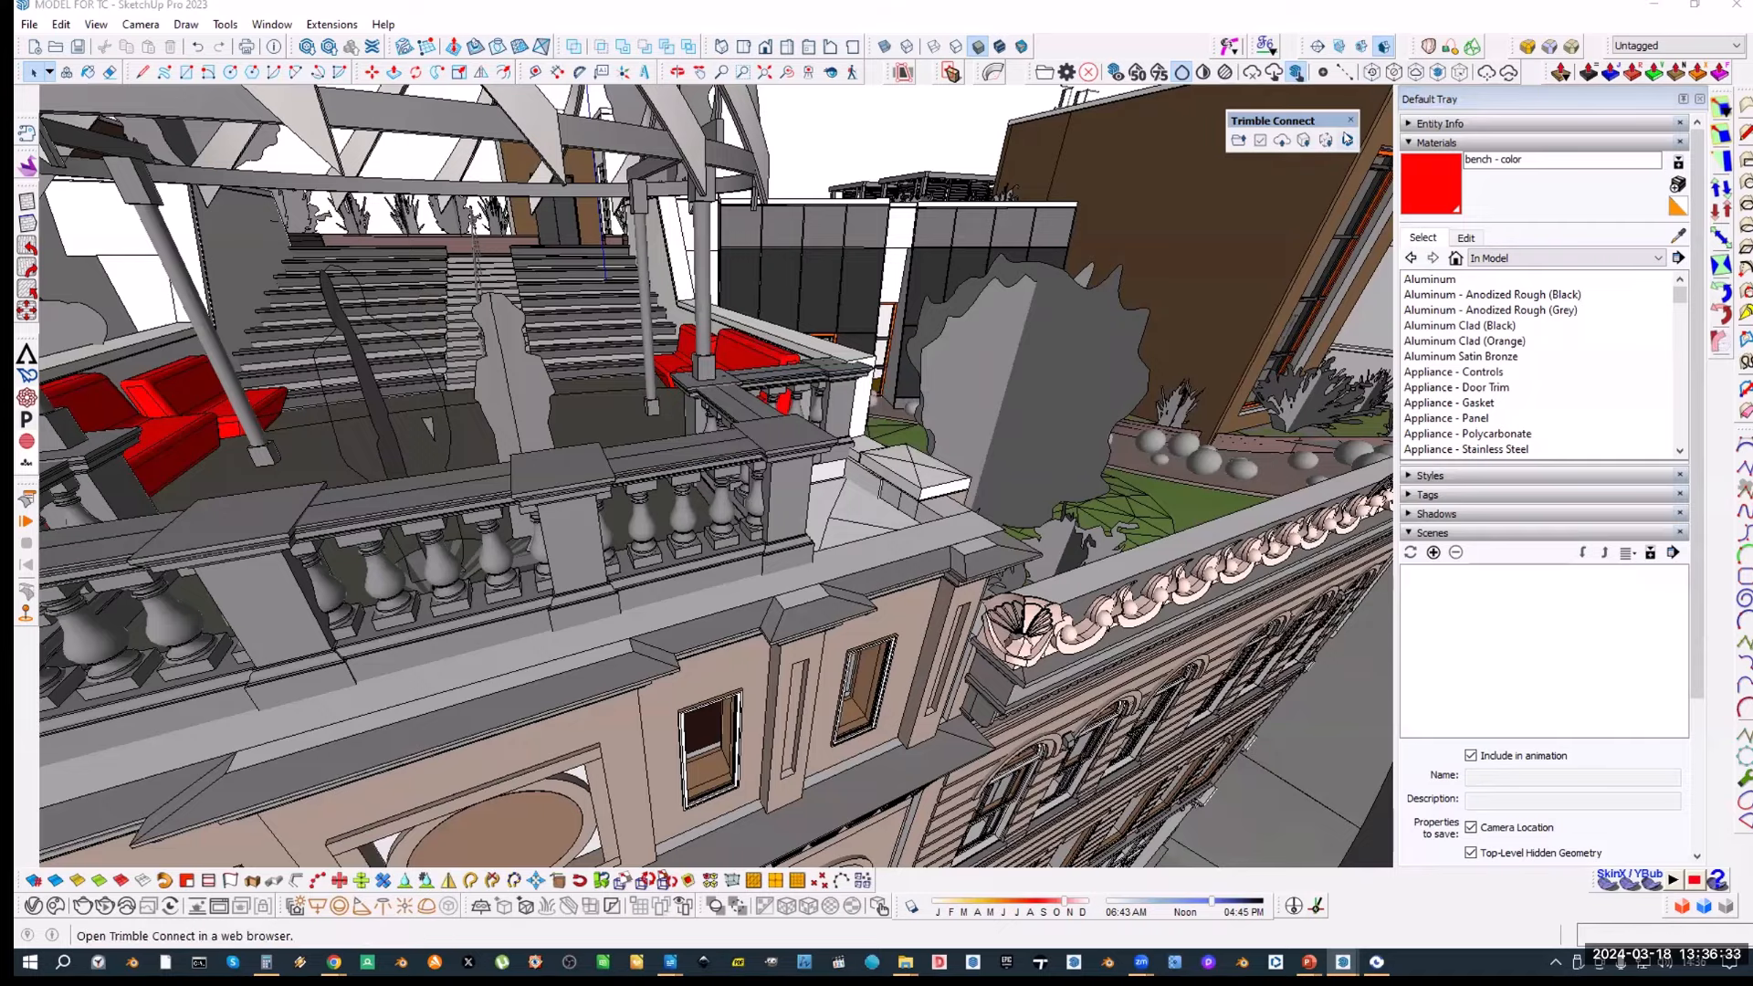
pyautogui.click(1347, 142)
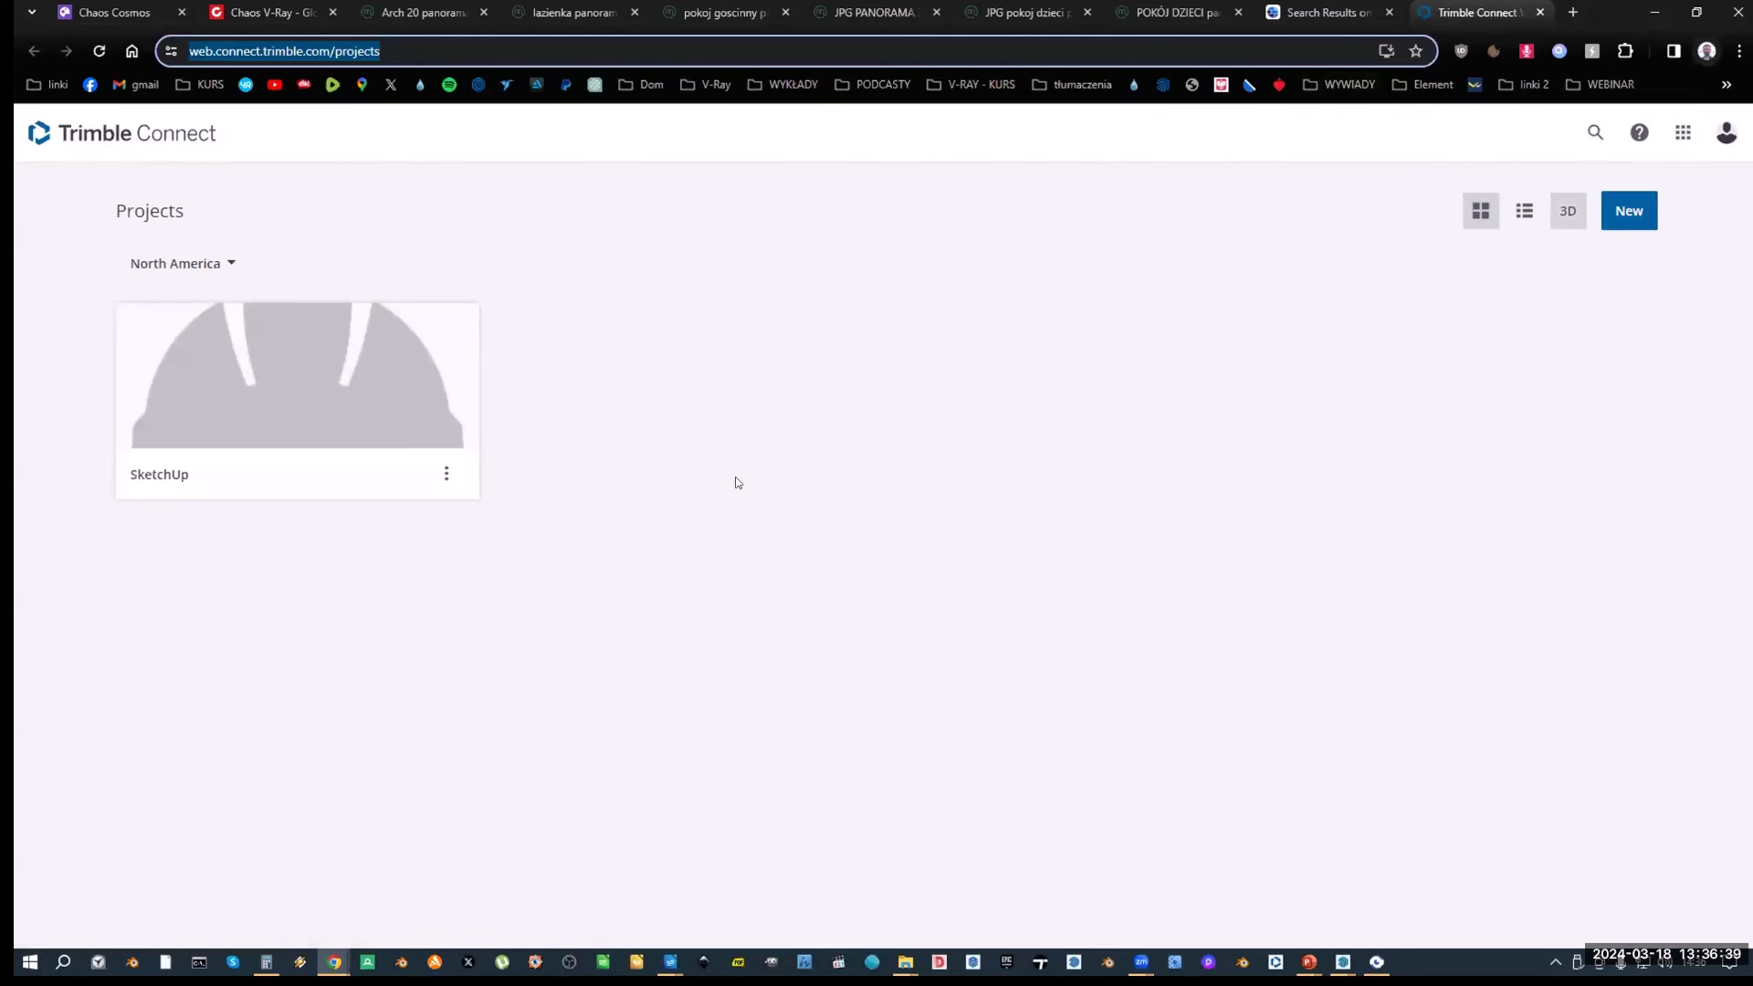
pyautogui.click(343, 393)
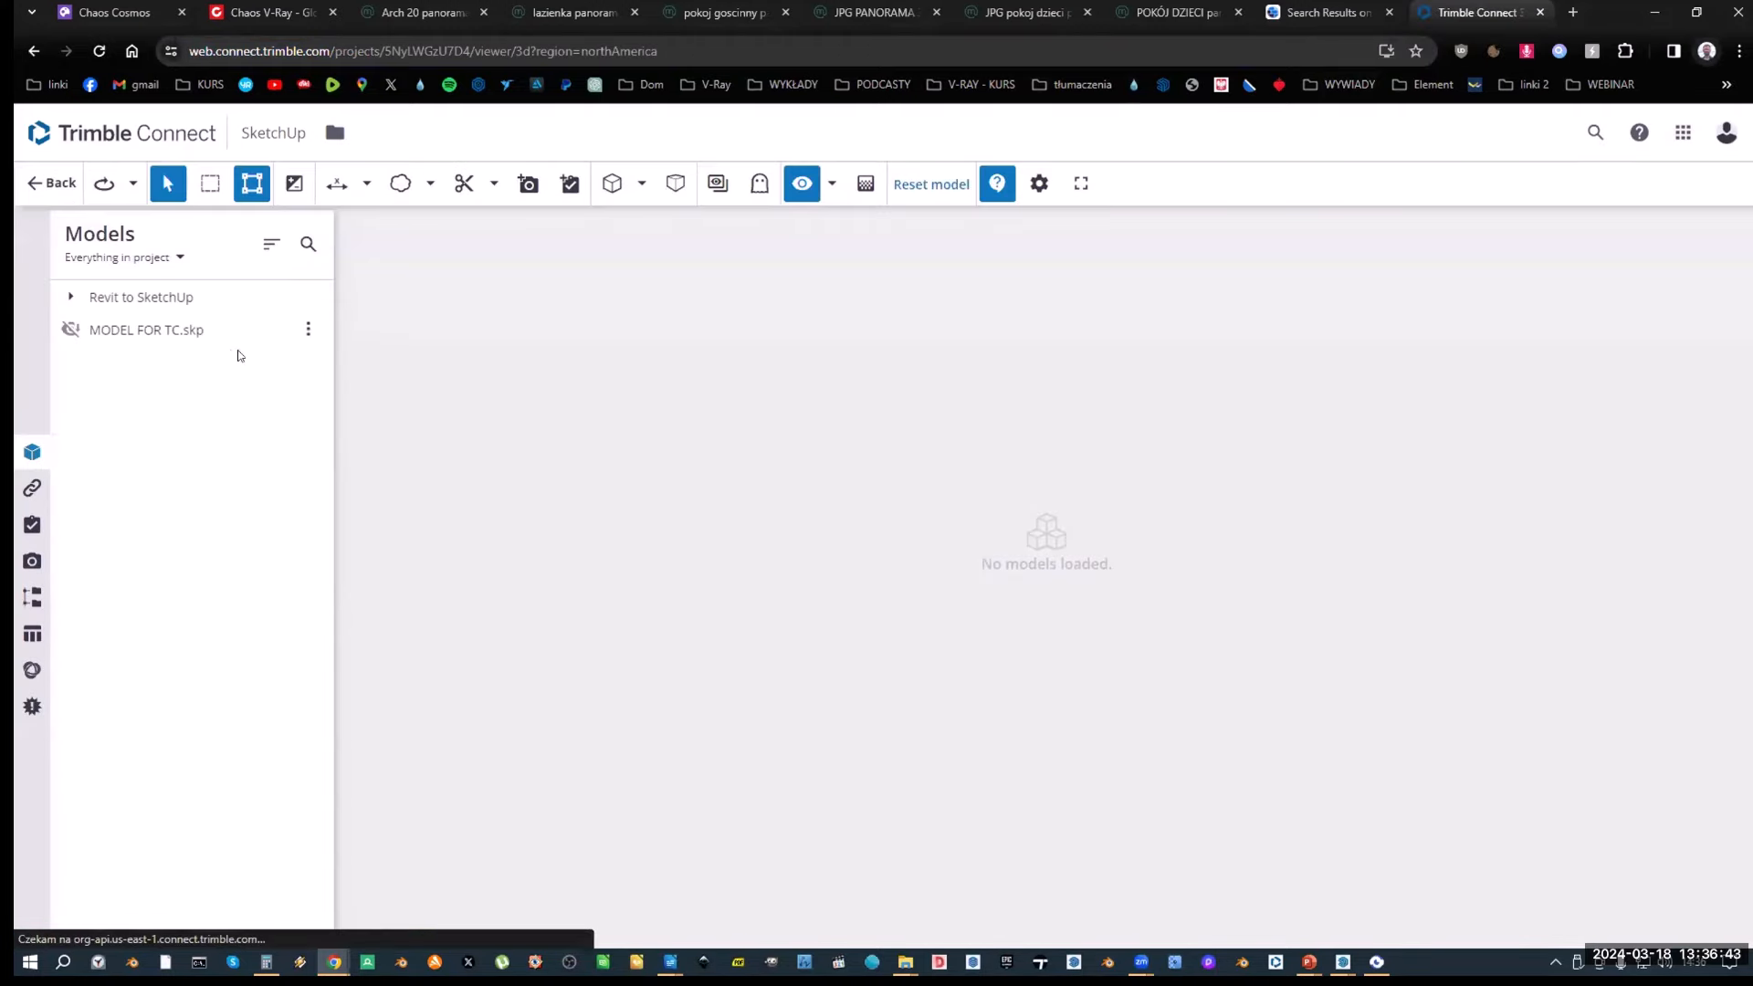
pyautogui.click(70, 329)
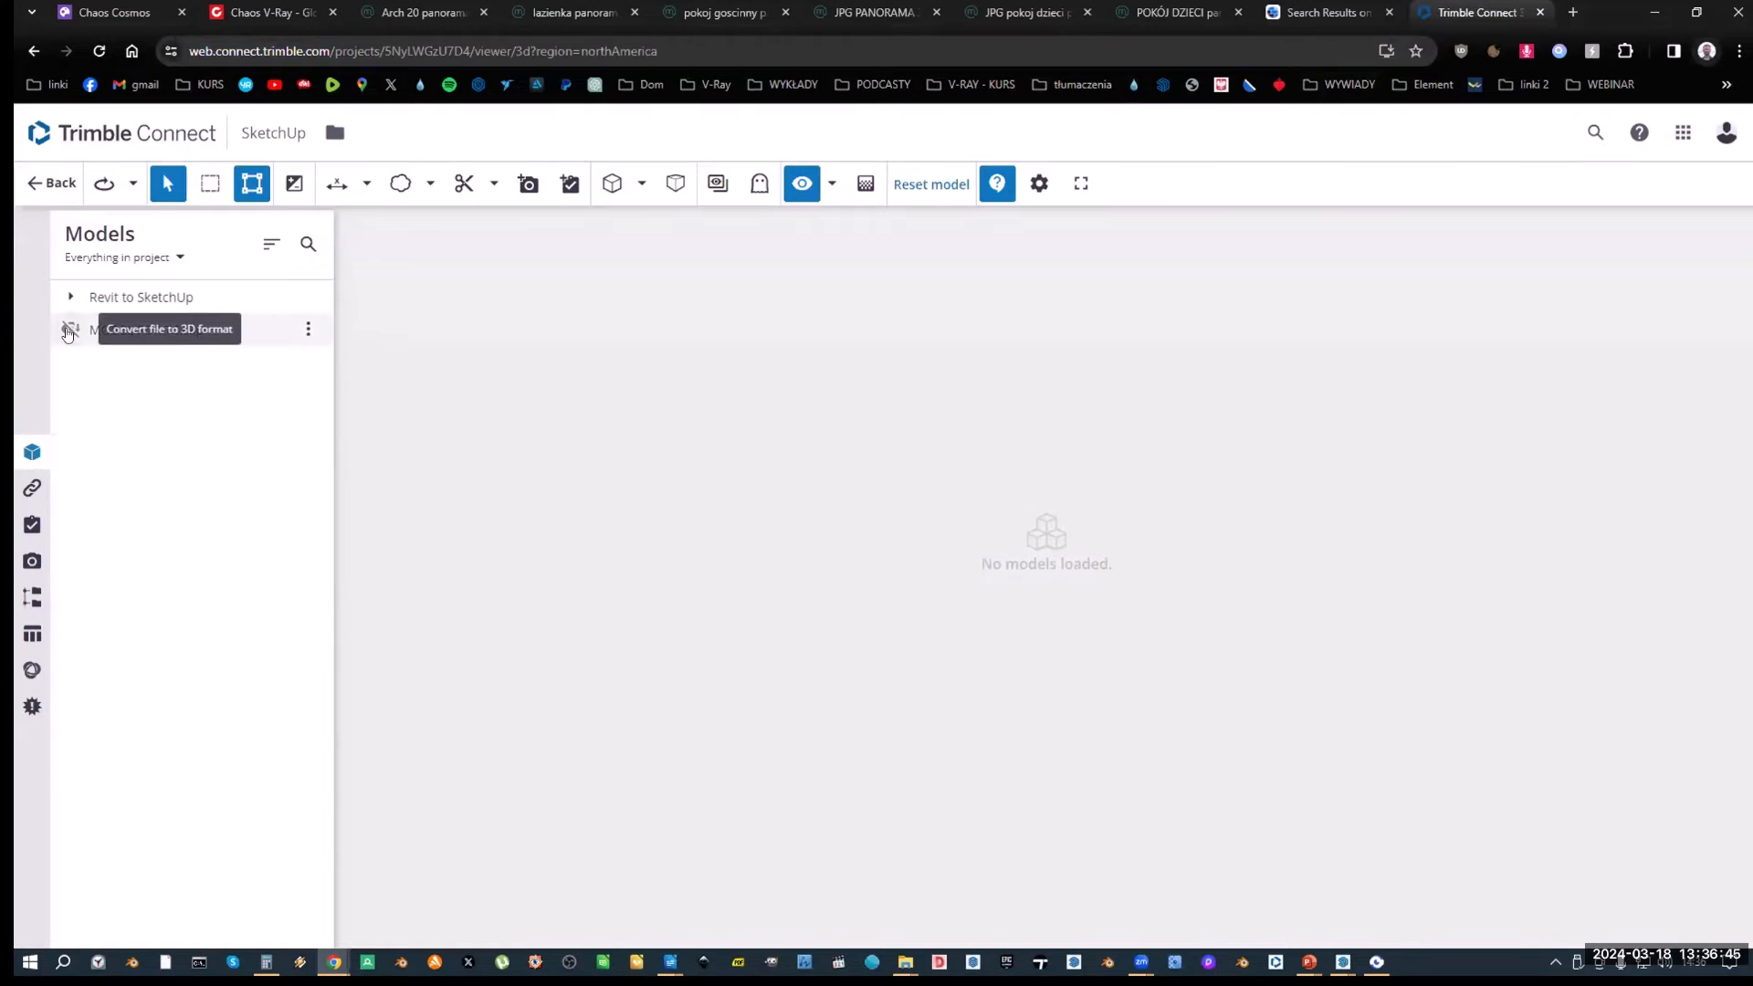
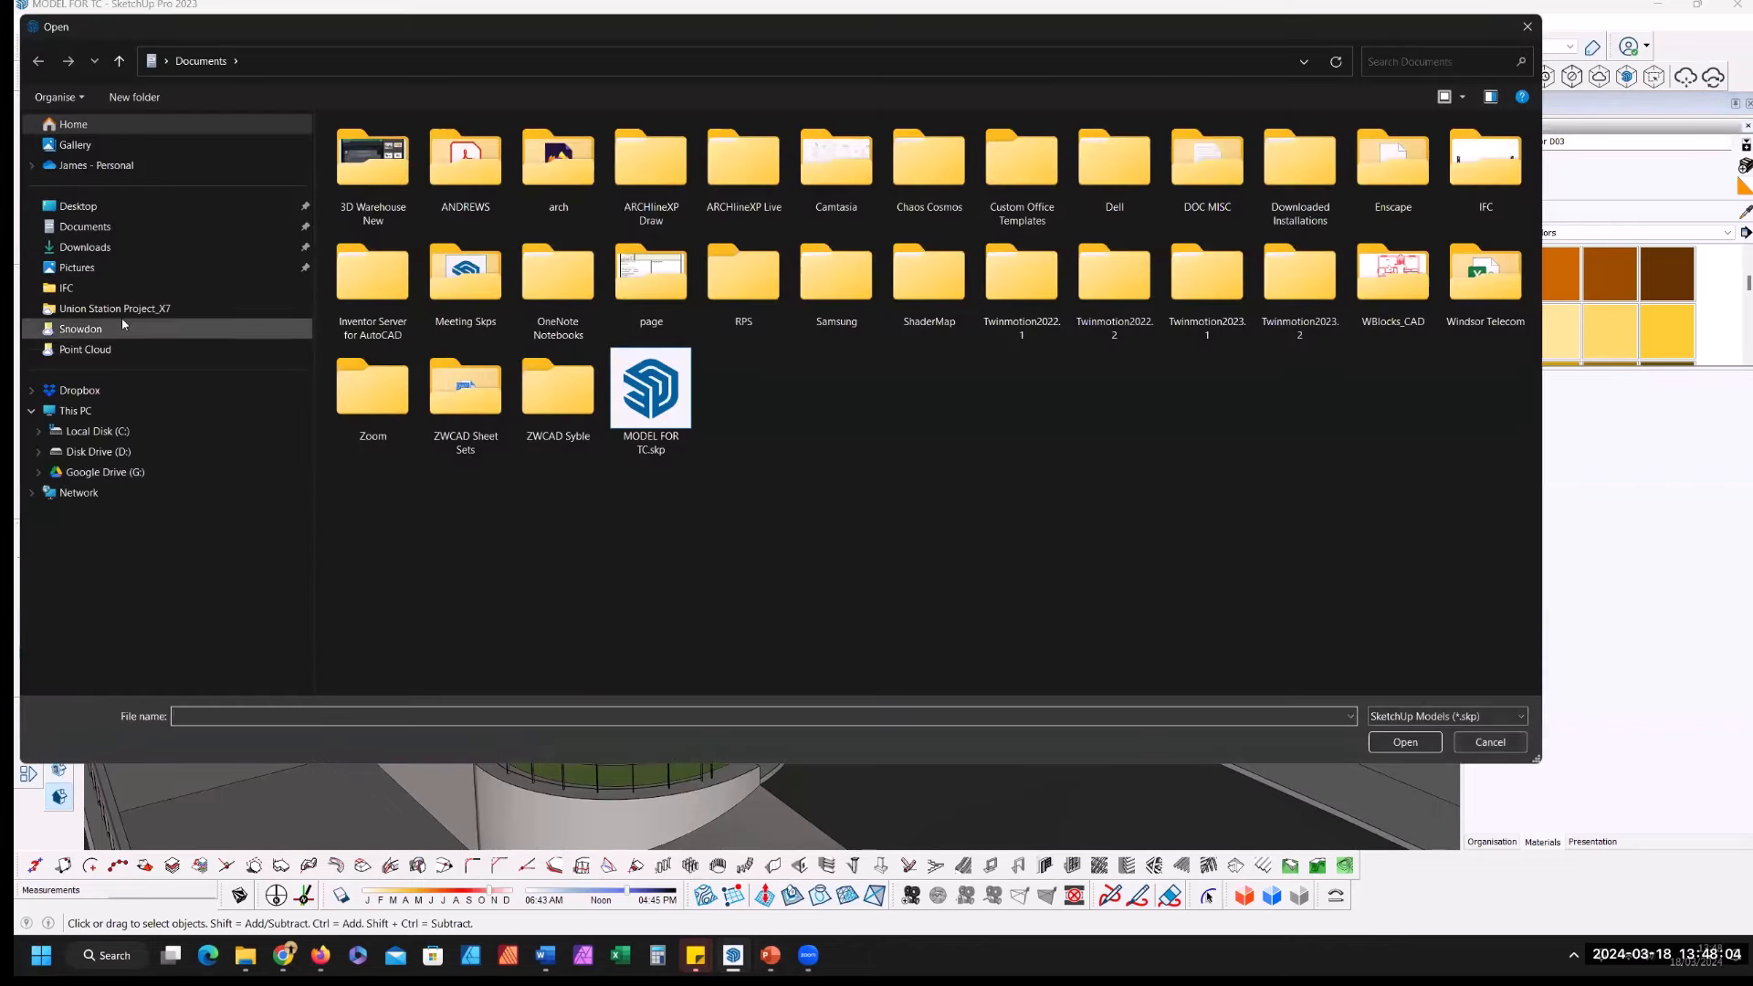
# Step: Open "Denver Union Station - Scan Essentials + SketchUp Project.skp" from the Point Cloud folder without saving changes to MODEL FOR TC
pyautogui.click(101, 350)
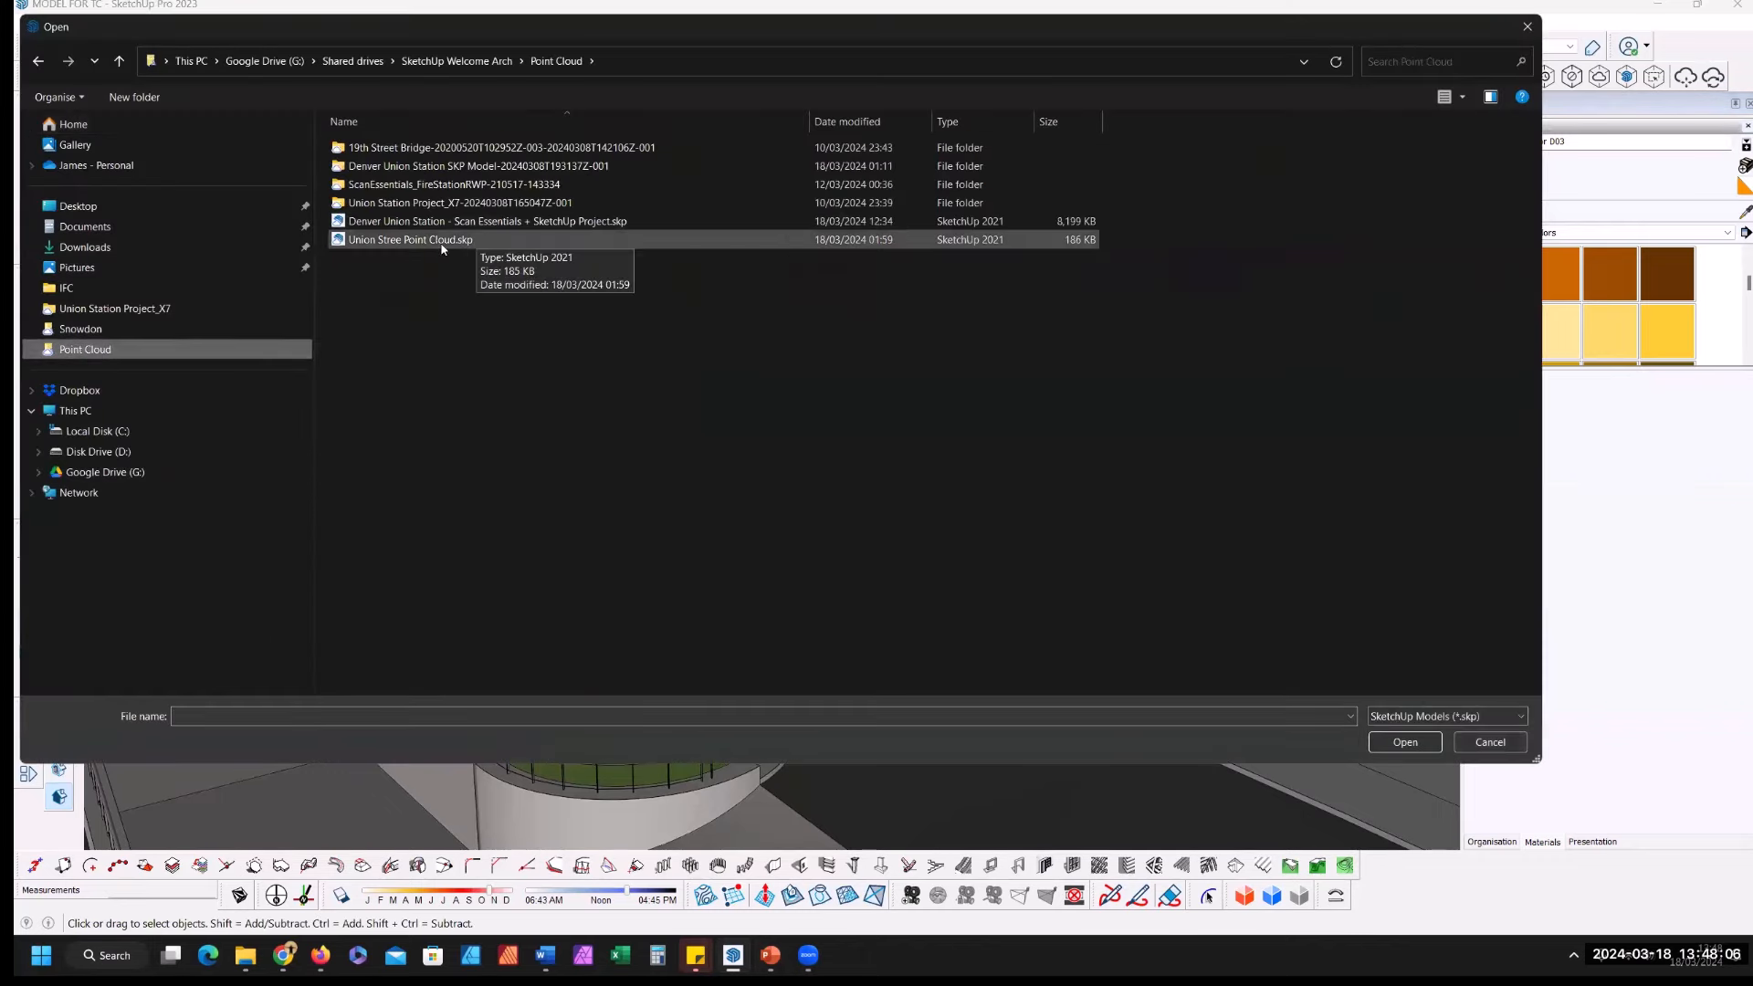
pyautogui.click(439, 221)
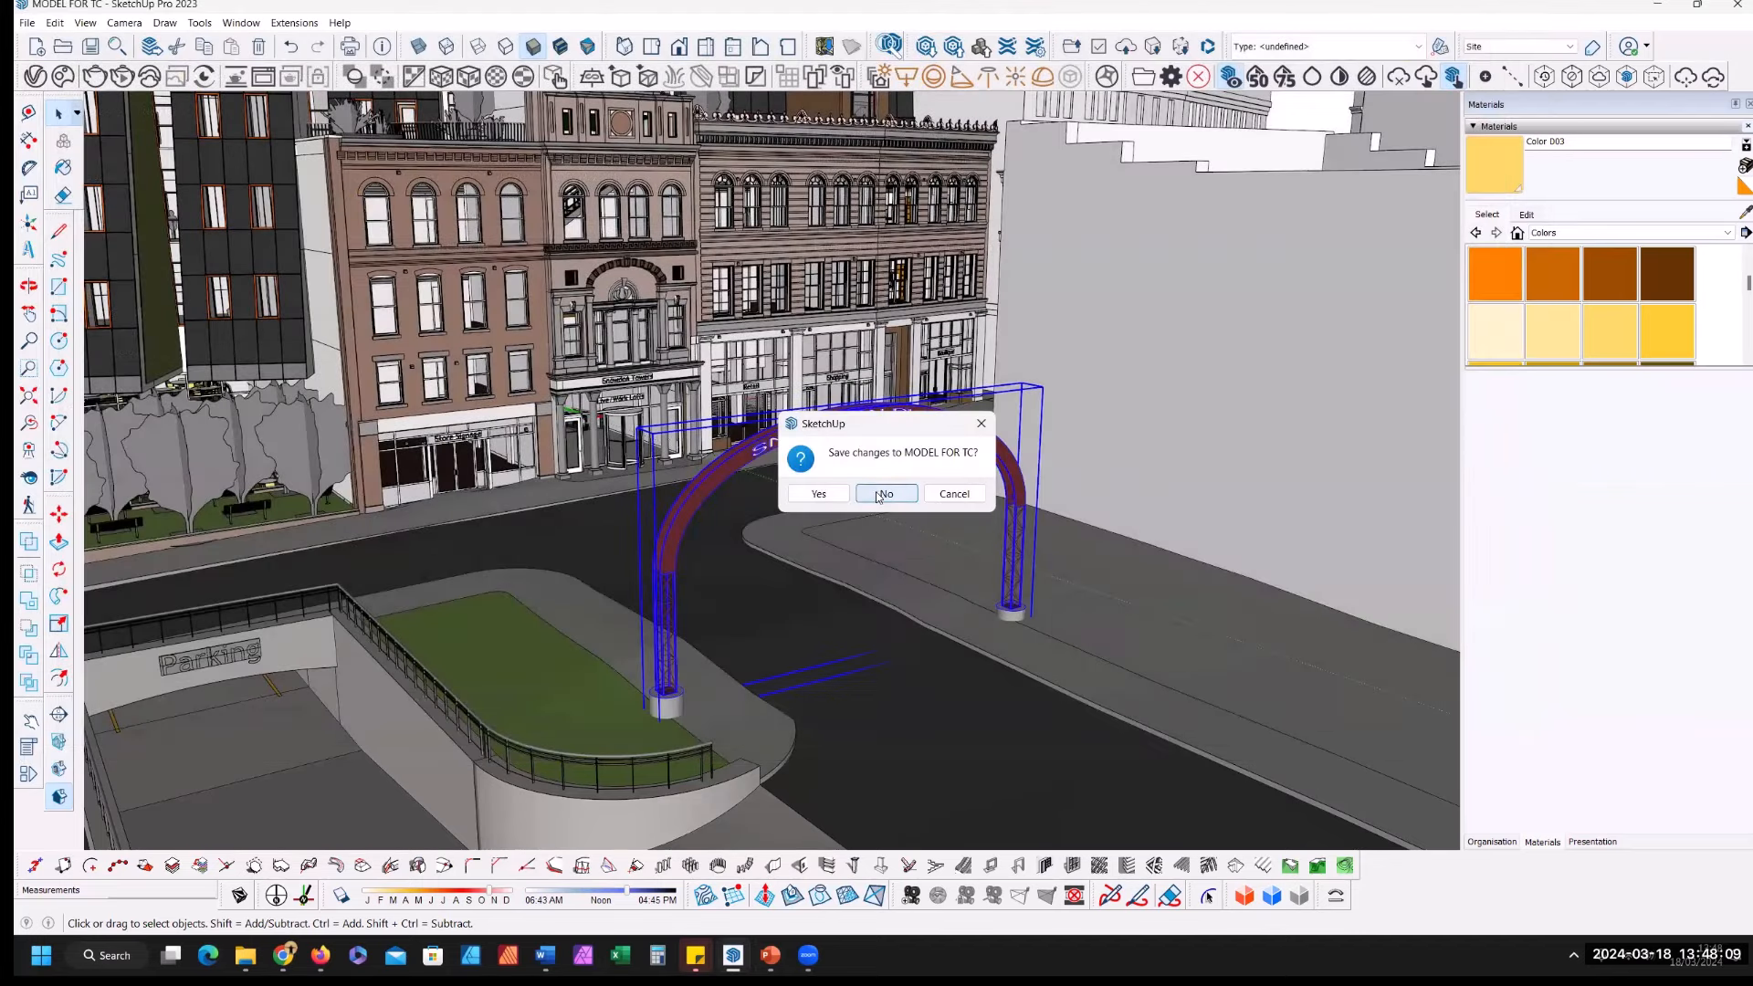
pyautogui.click(893, 493)
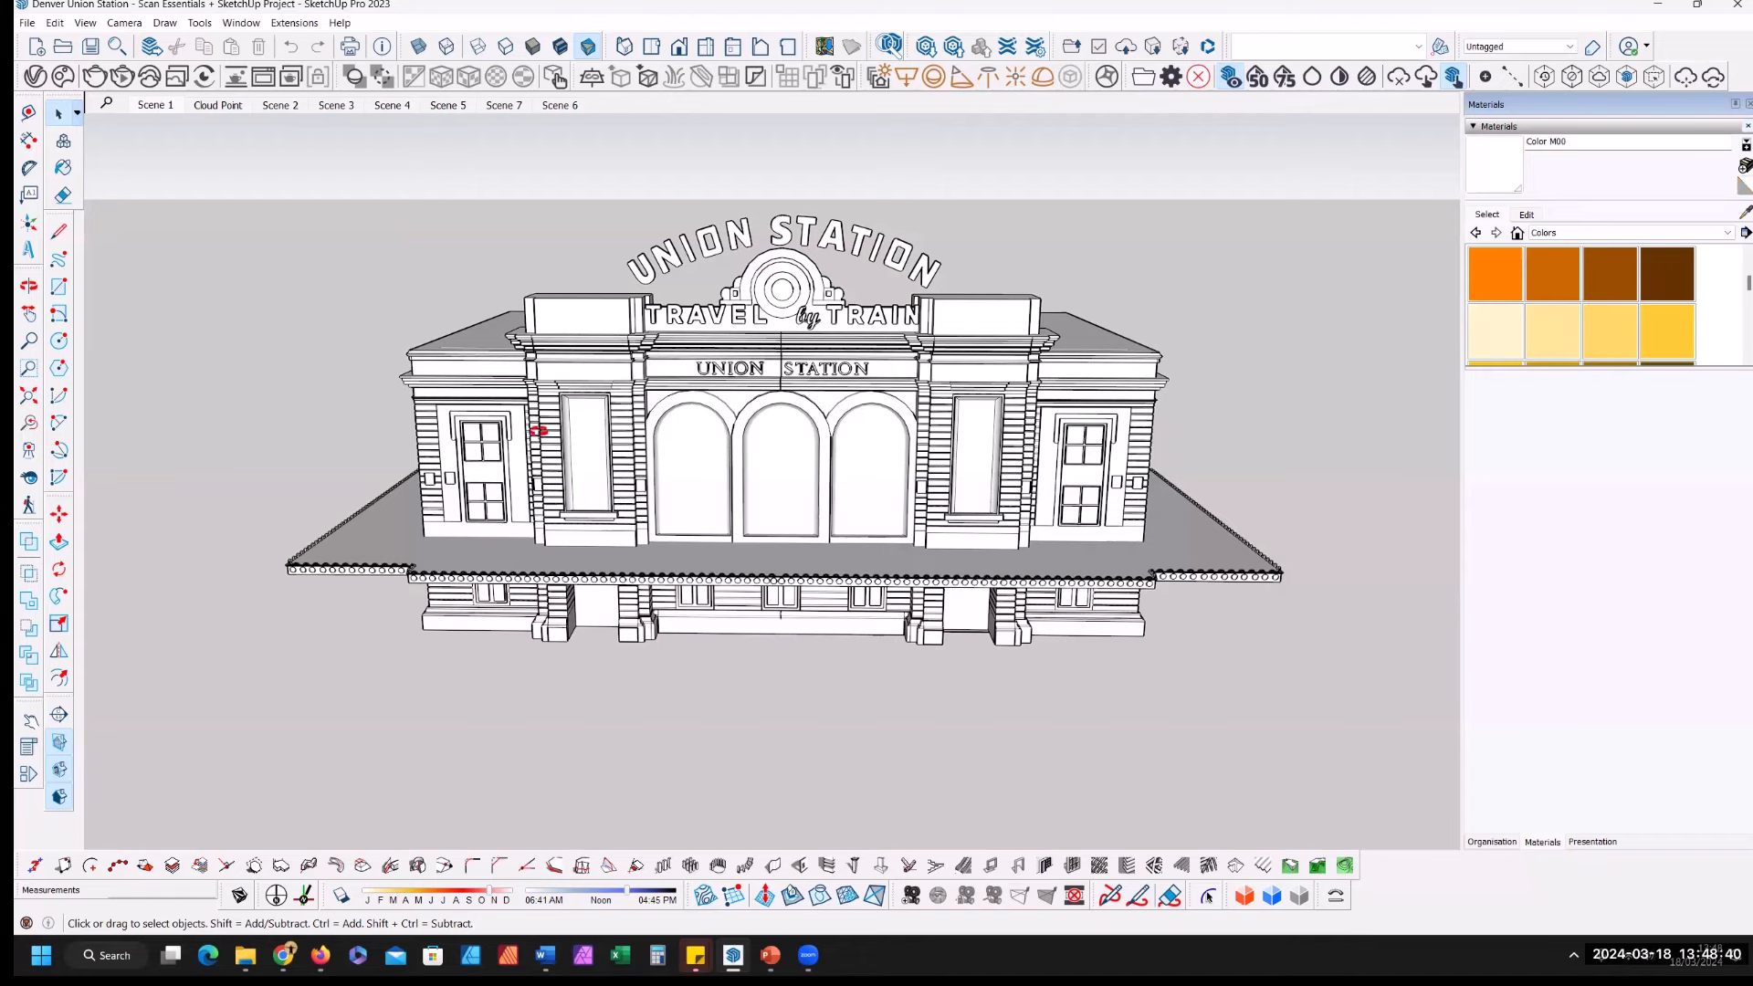
# Step: Show the Cloud Point scene and examine the Union Station point cloud's facade and corner details up close and from the front
pyautogui.press('o')
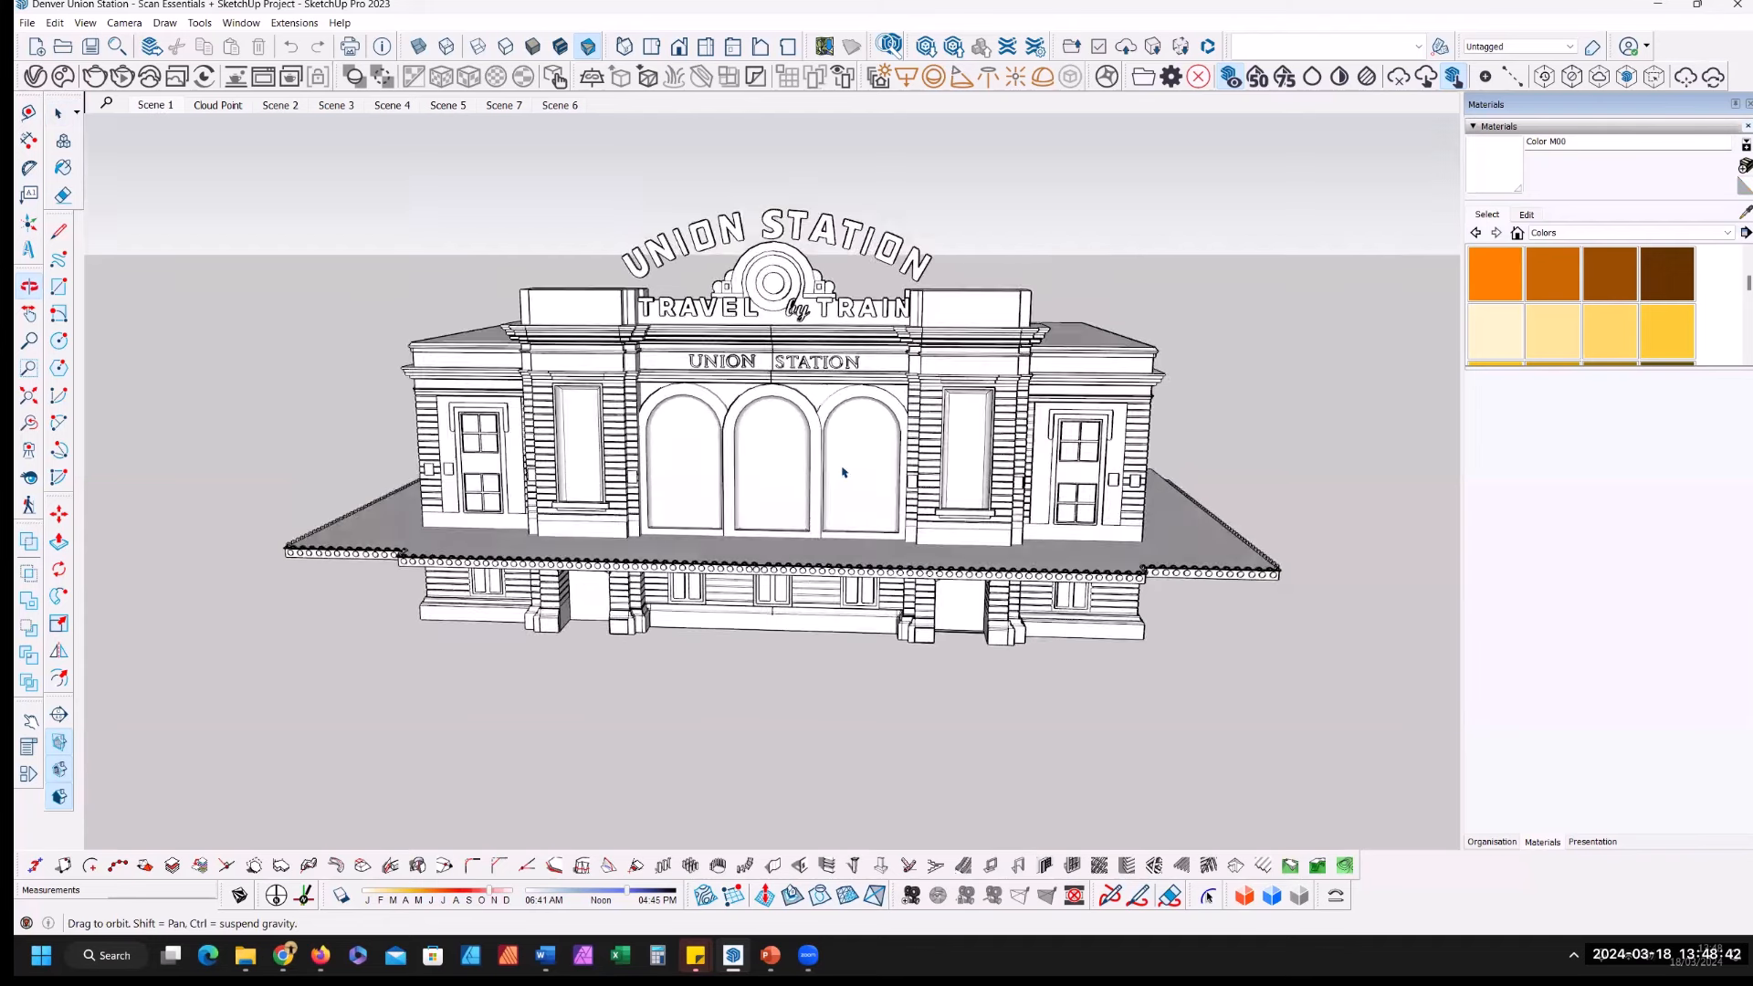
pyautogui.press('space')
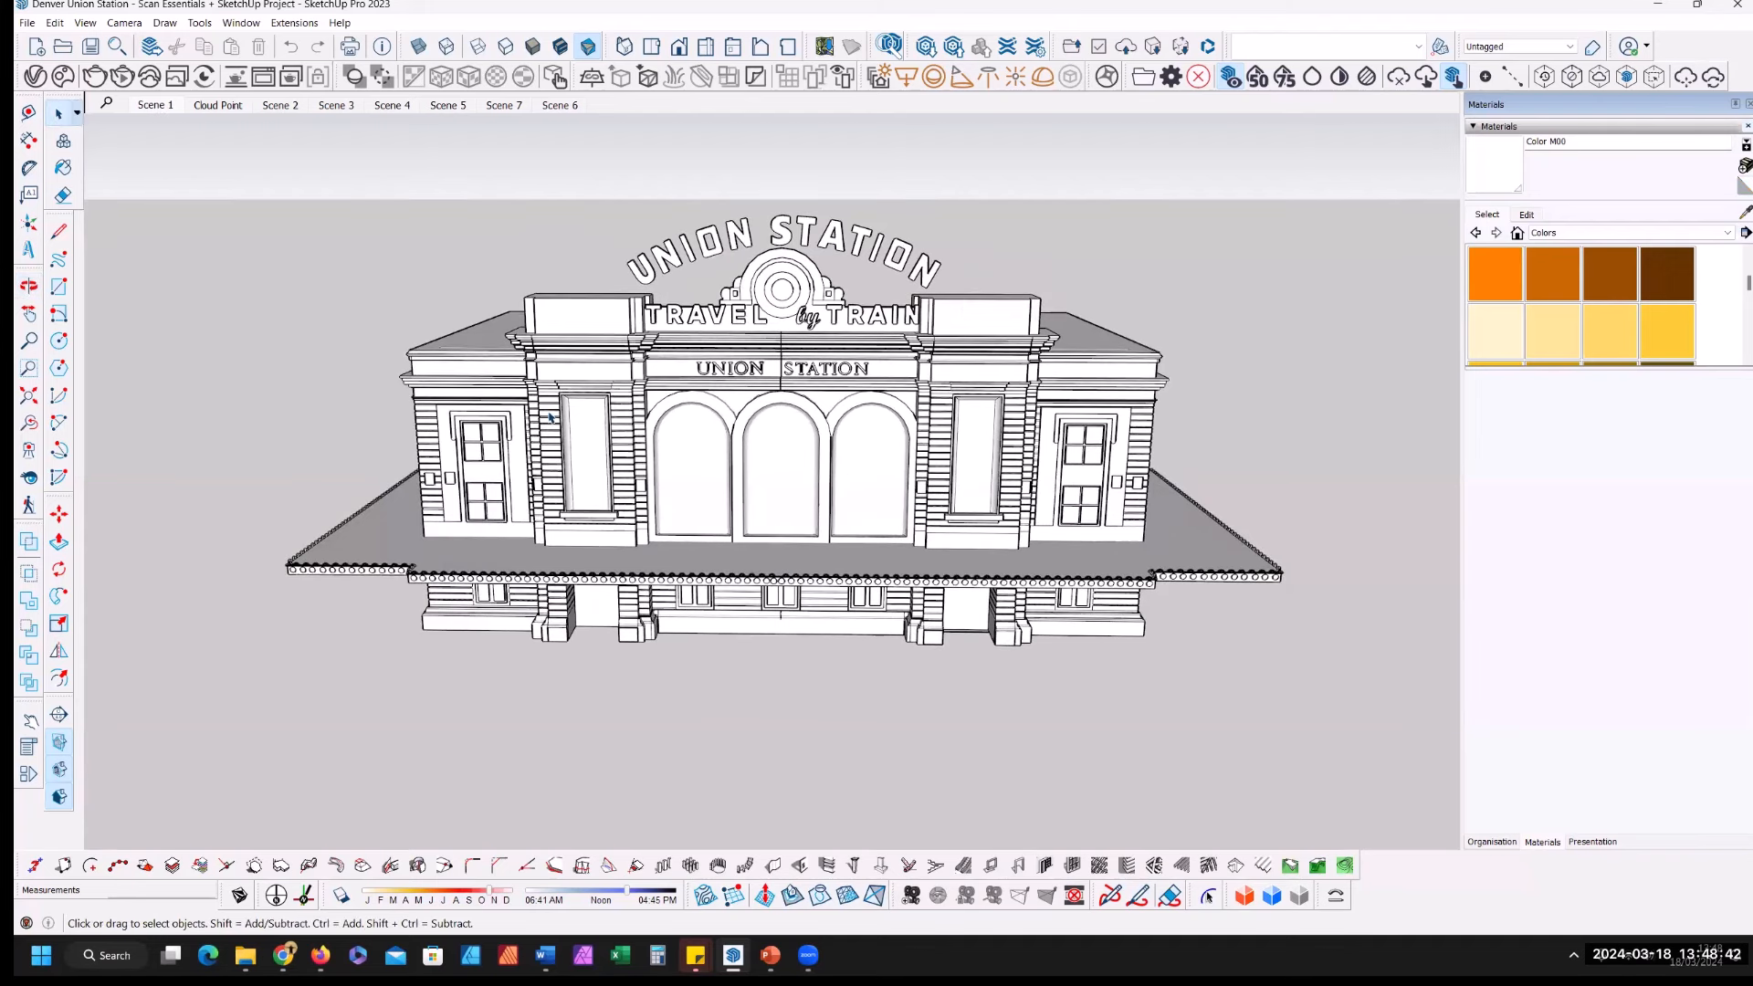
pyautogui.click(216, 105)
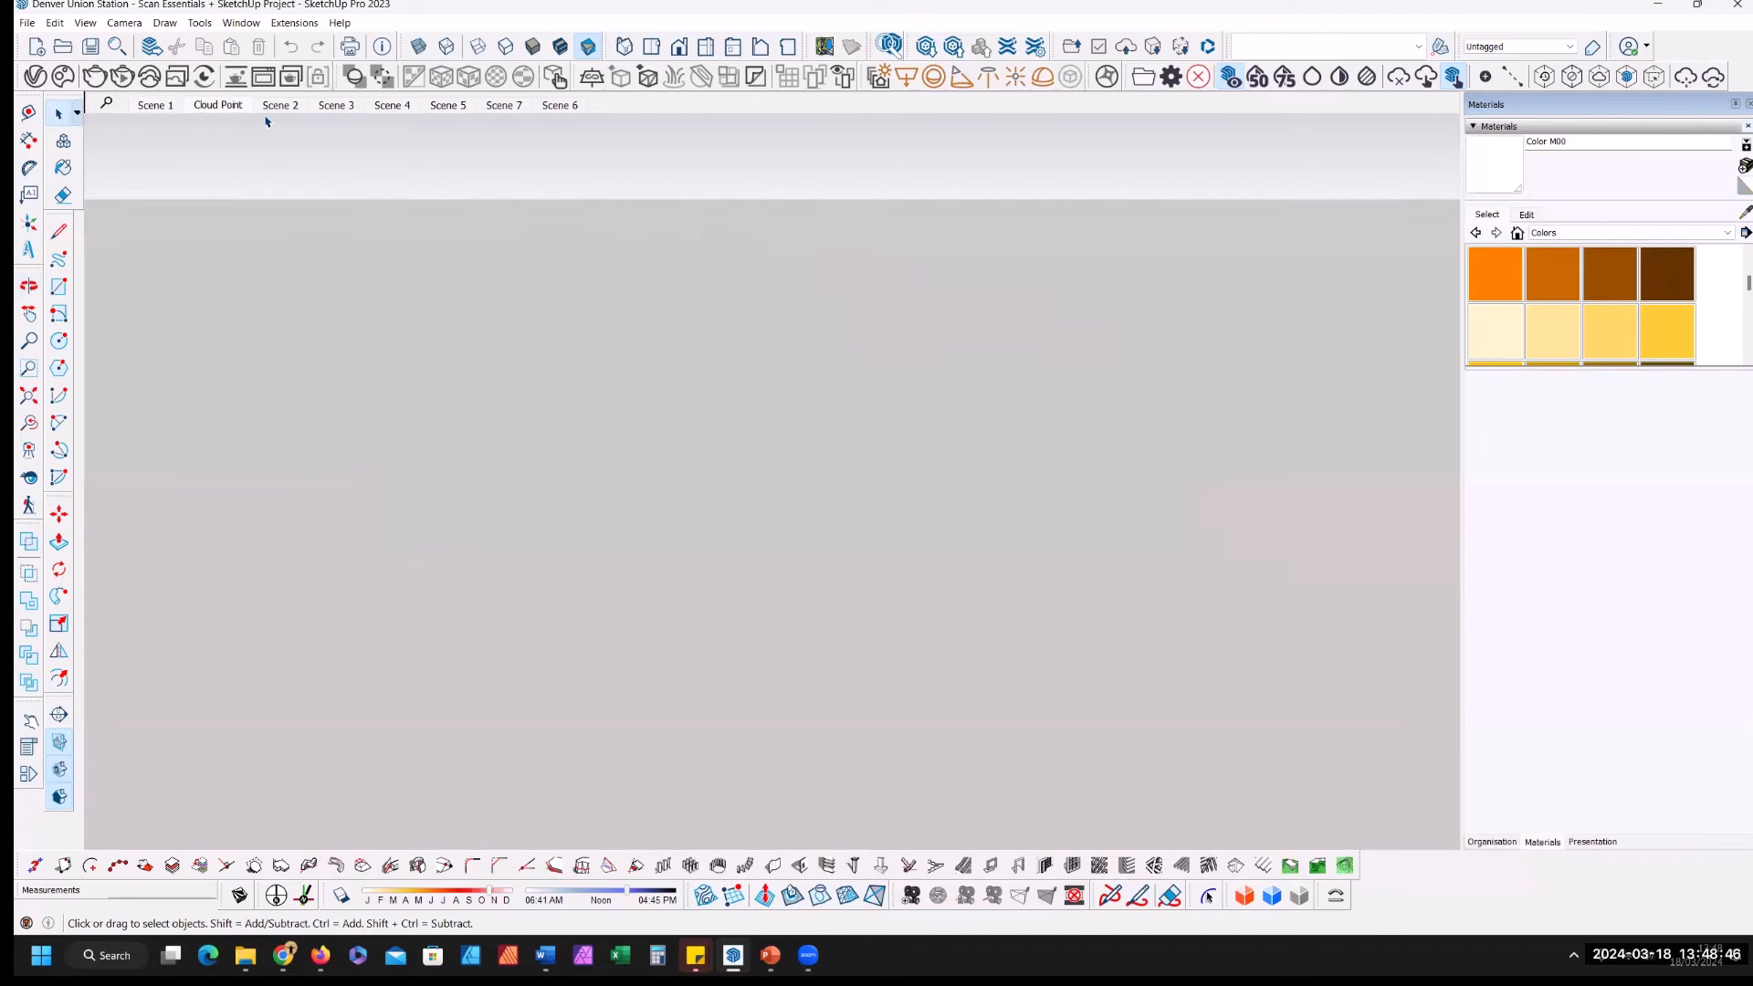
pyautogui.moveTo(582, 539); pyautogui.dragTo(886, 453, button='middle')
pyautogui.moveTo(434, 415); pyautogui.dragTo(523, 463, button='middle')
pyautogui.scroll(1, 511, 510)
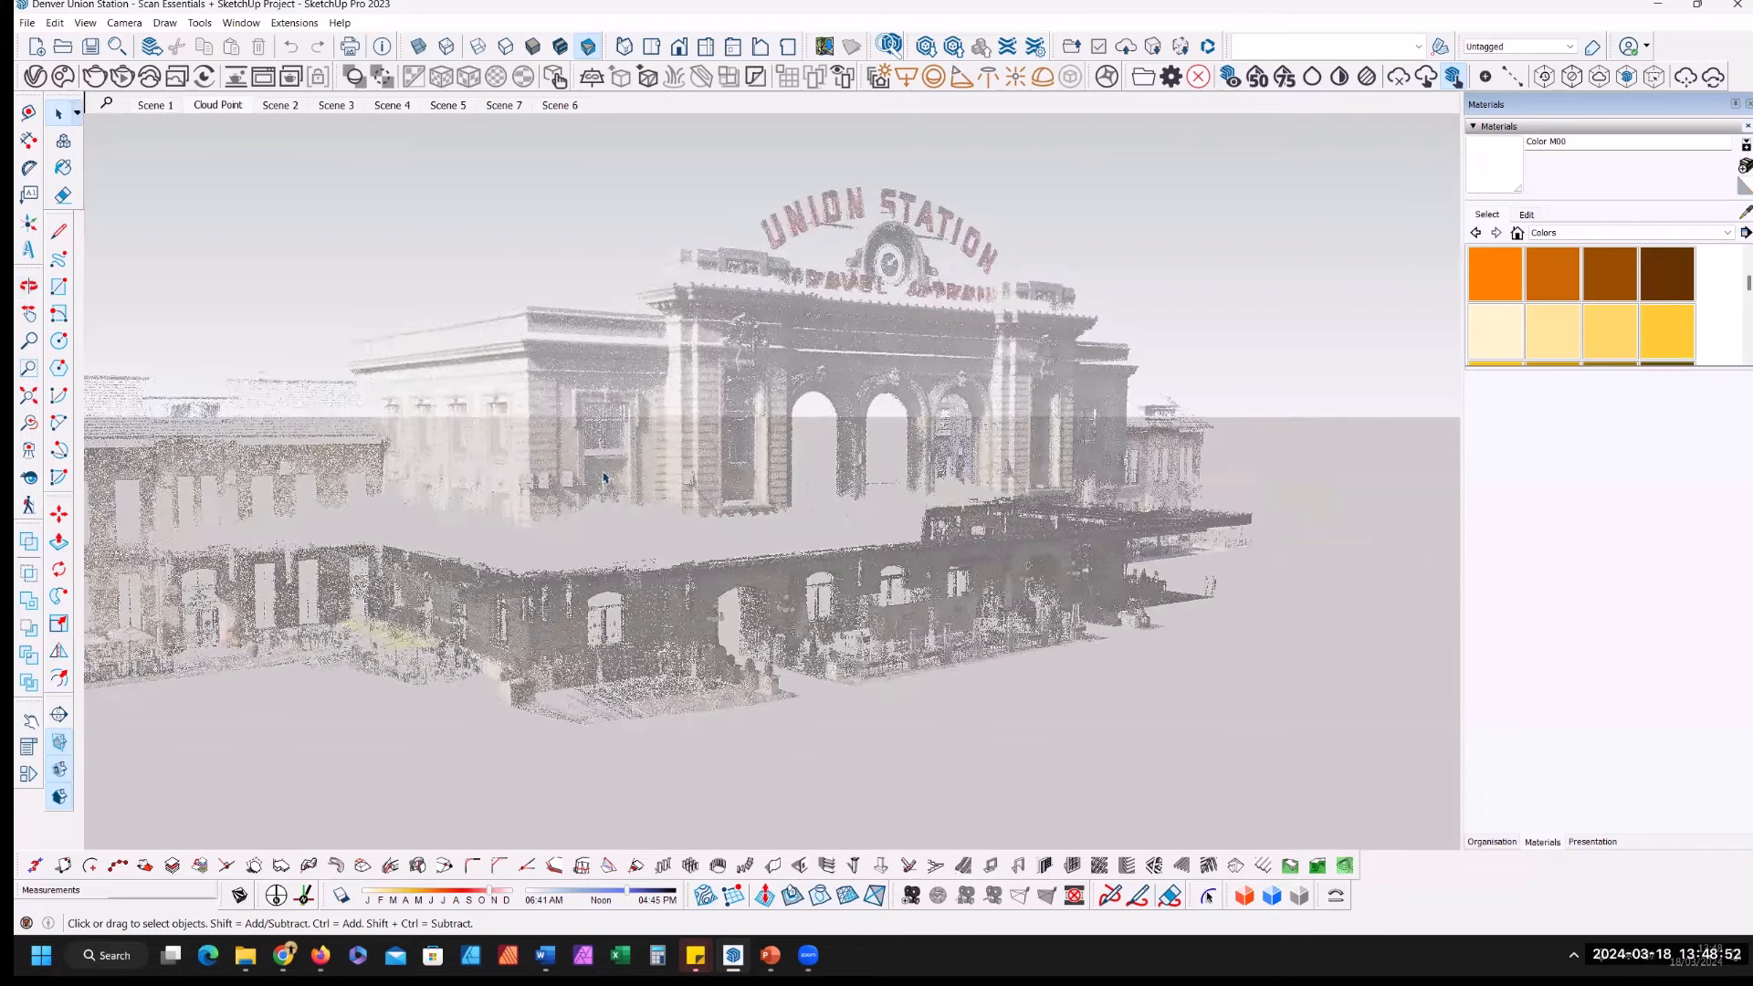
pyautogui.scroll(3, 630, 433)
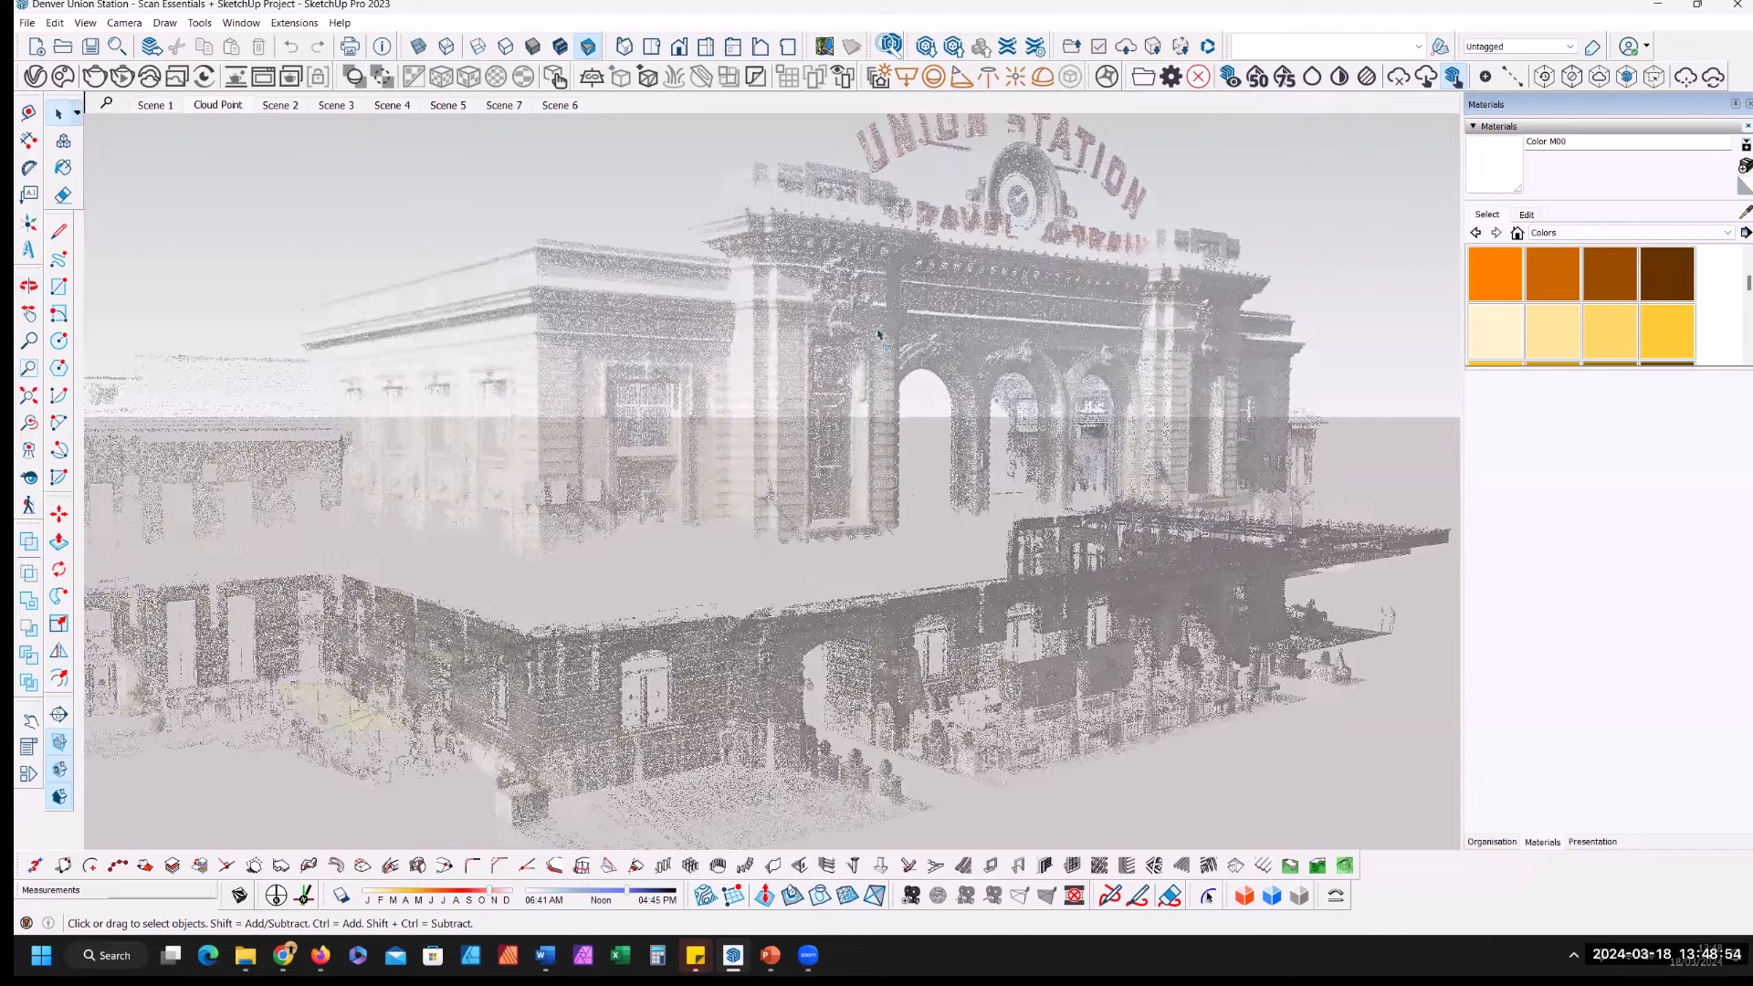
pyautogui.scroll(1, 540, 561)
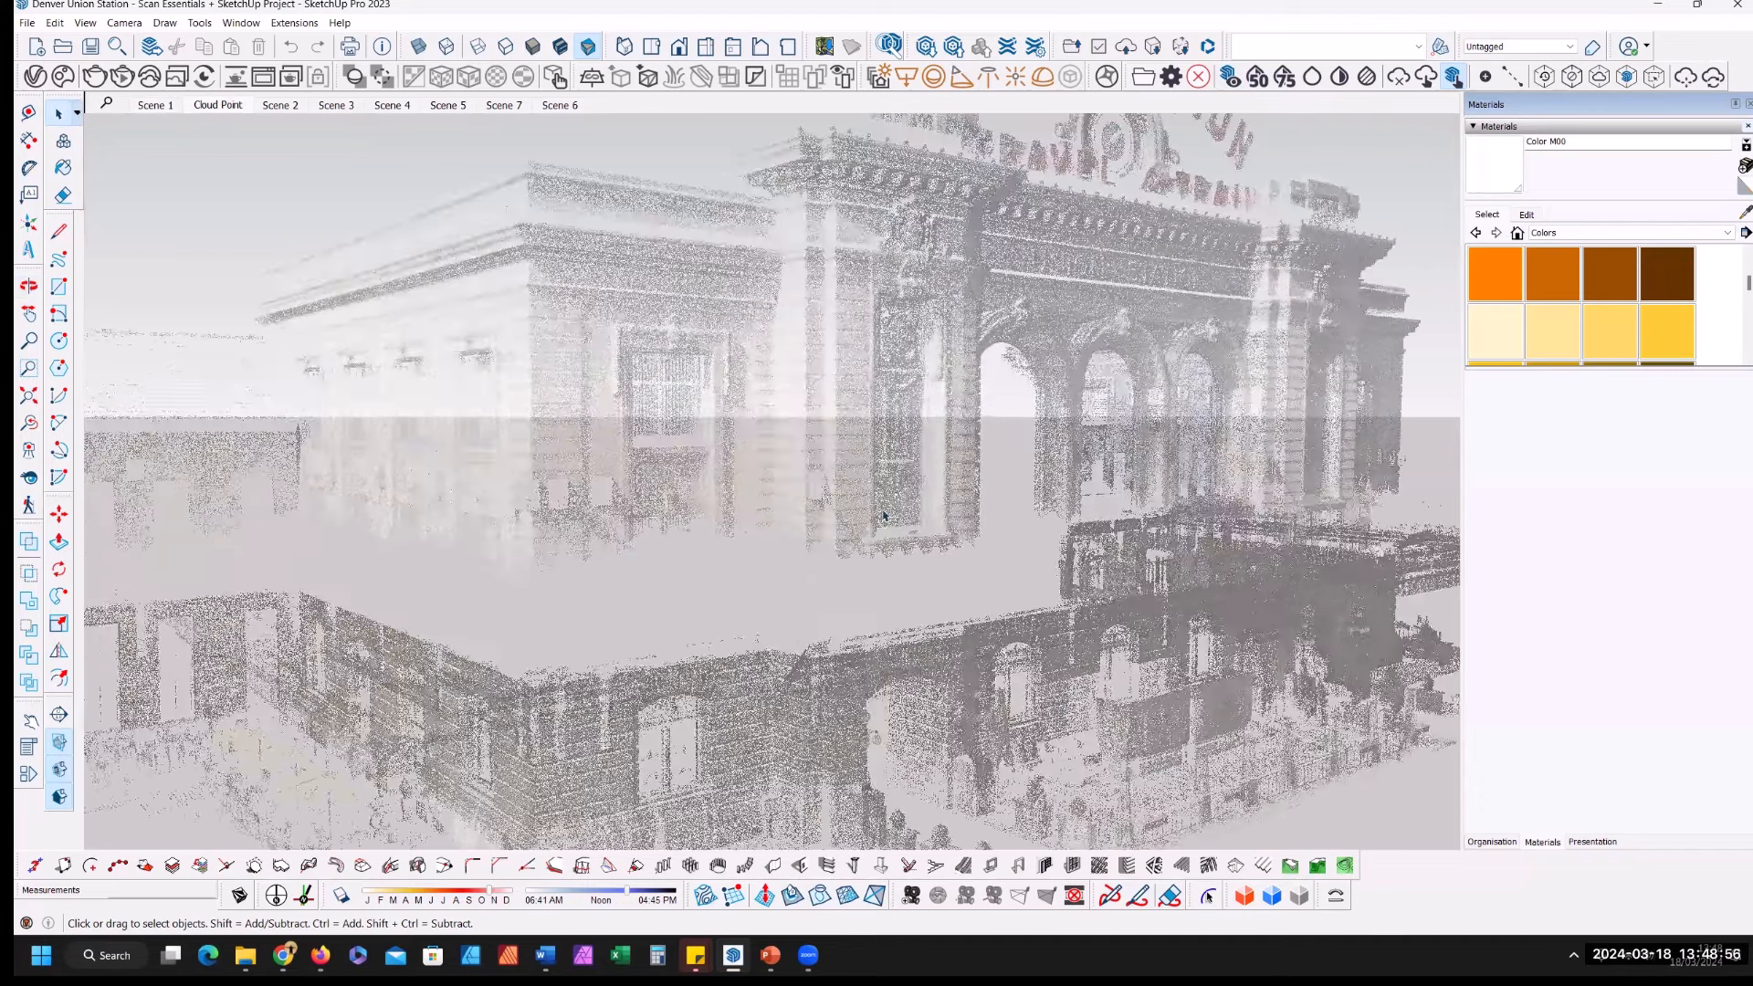
pyautogui.scroll(1, 759, 502)
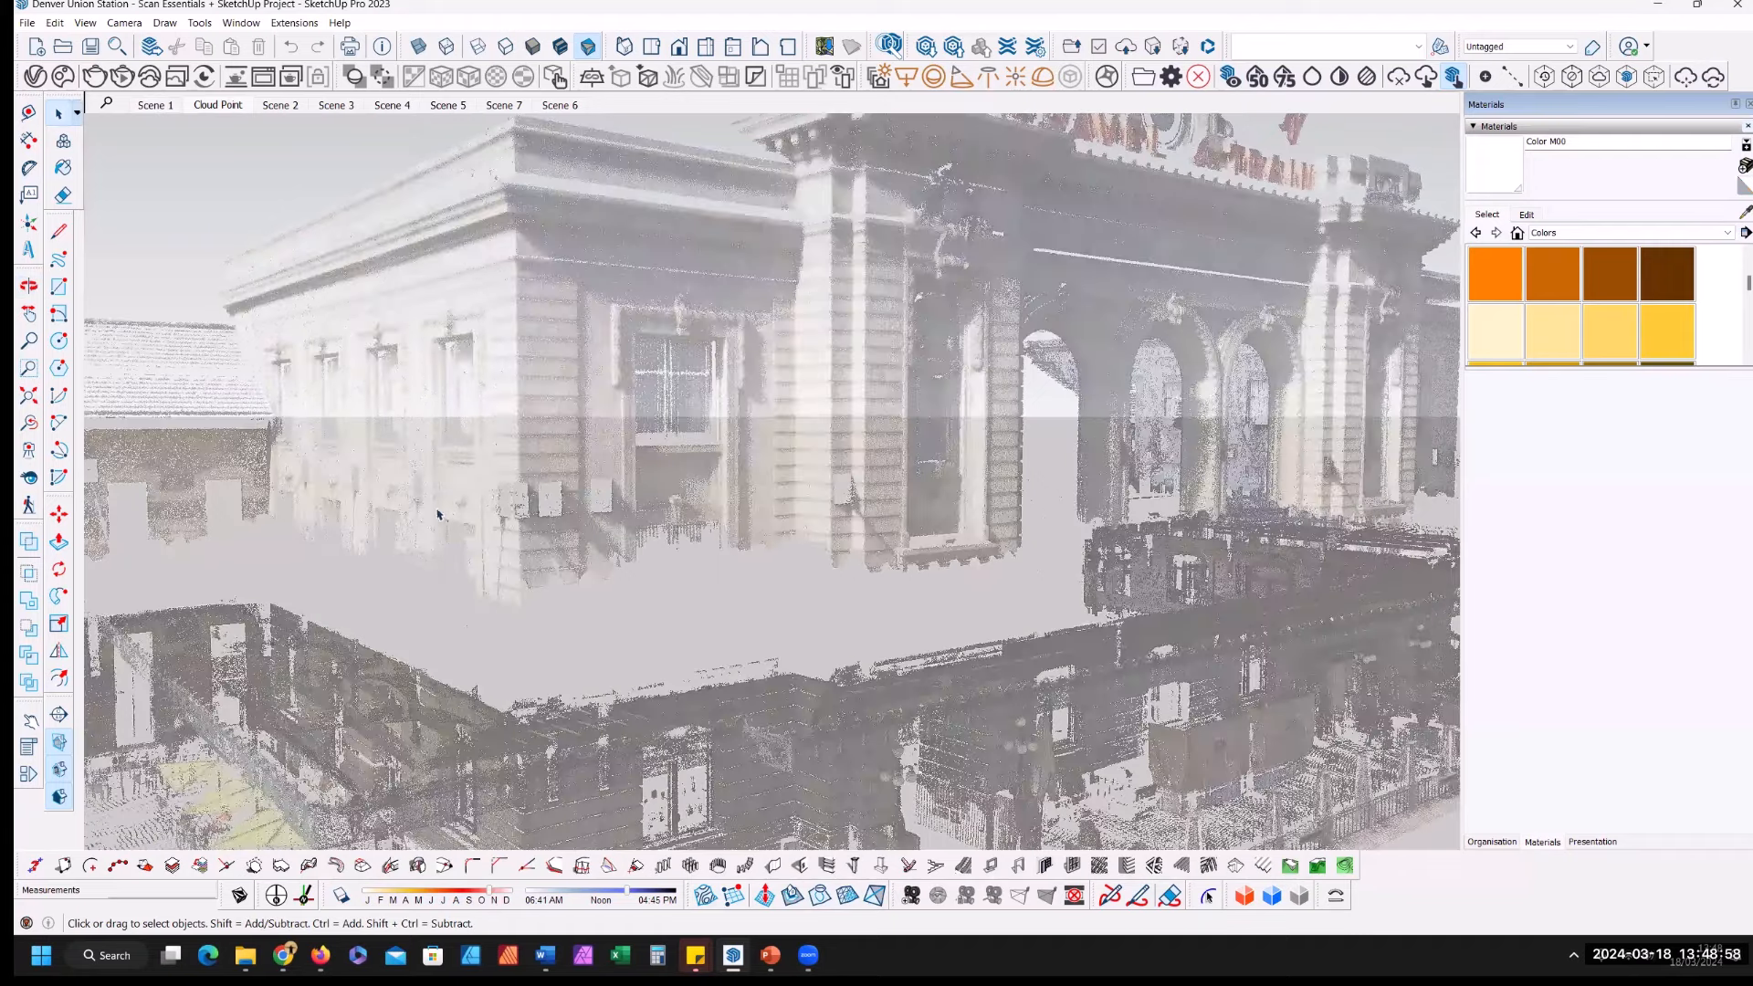
pyautogui.scroll(-1, 732, 458)
pyautogui.scroll(-2, 478, 485)
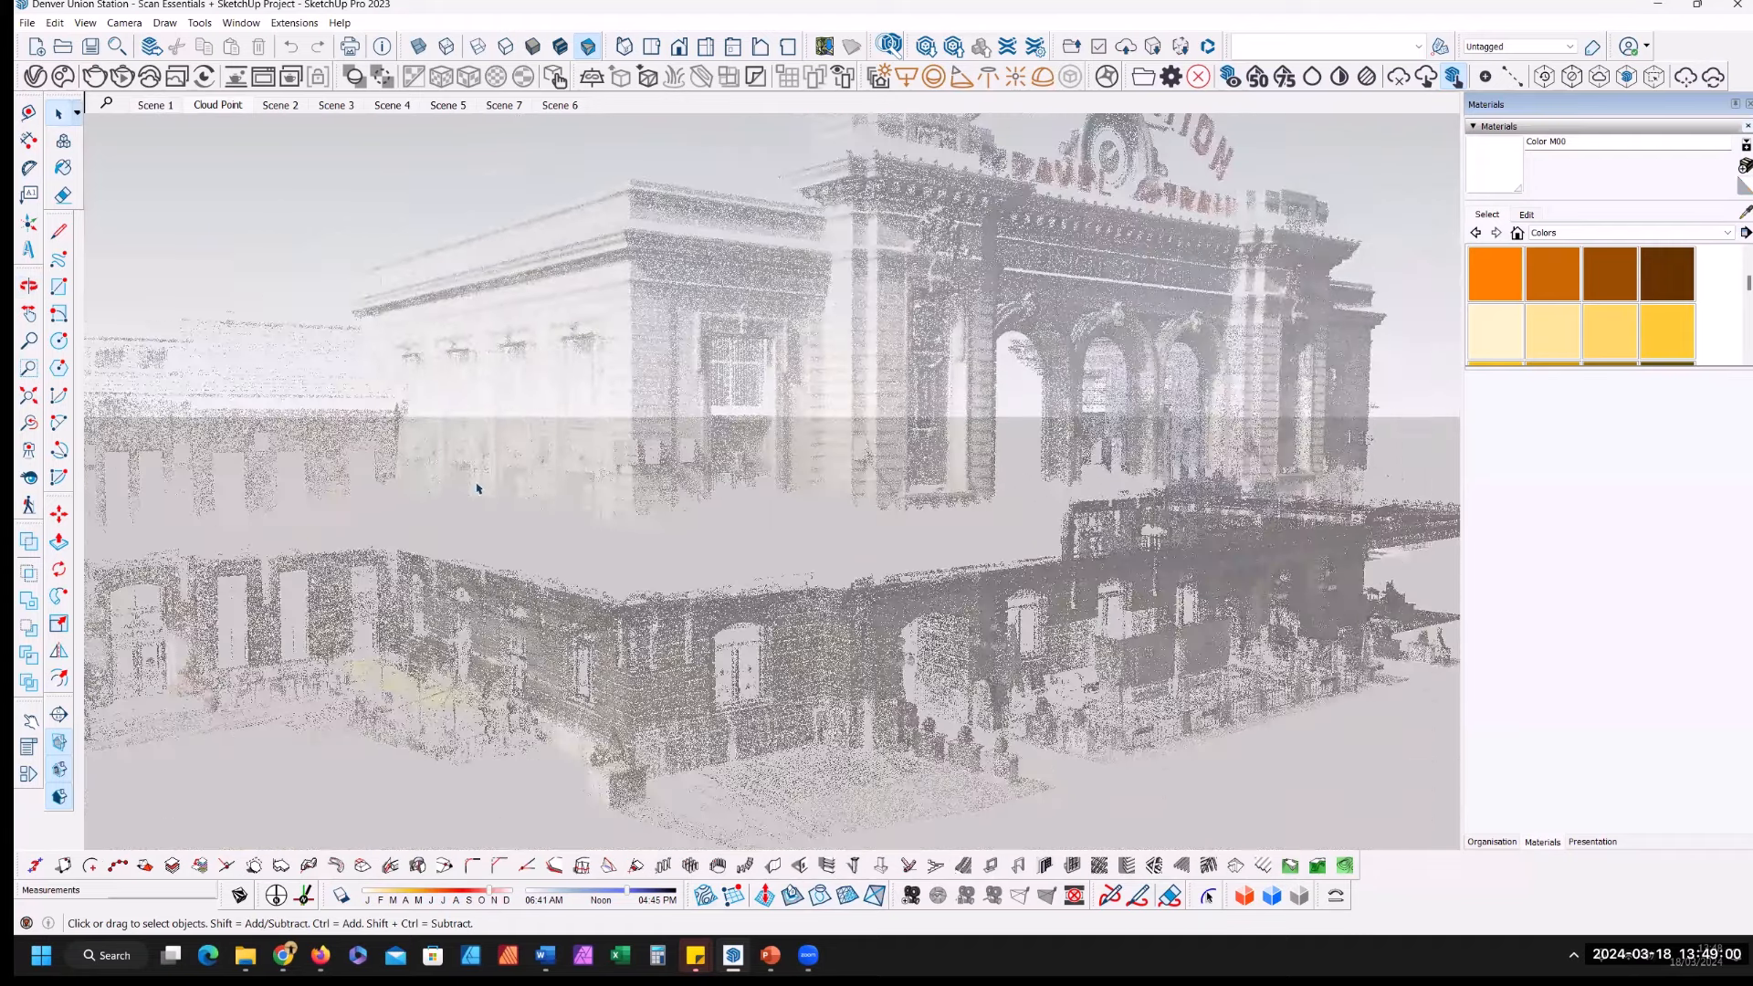
pyautogui.moveTo(982, 511); pyautogui.dragTo(822, 502, button='middle')
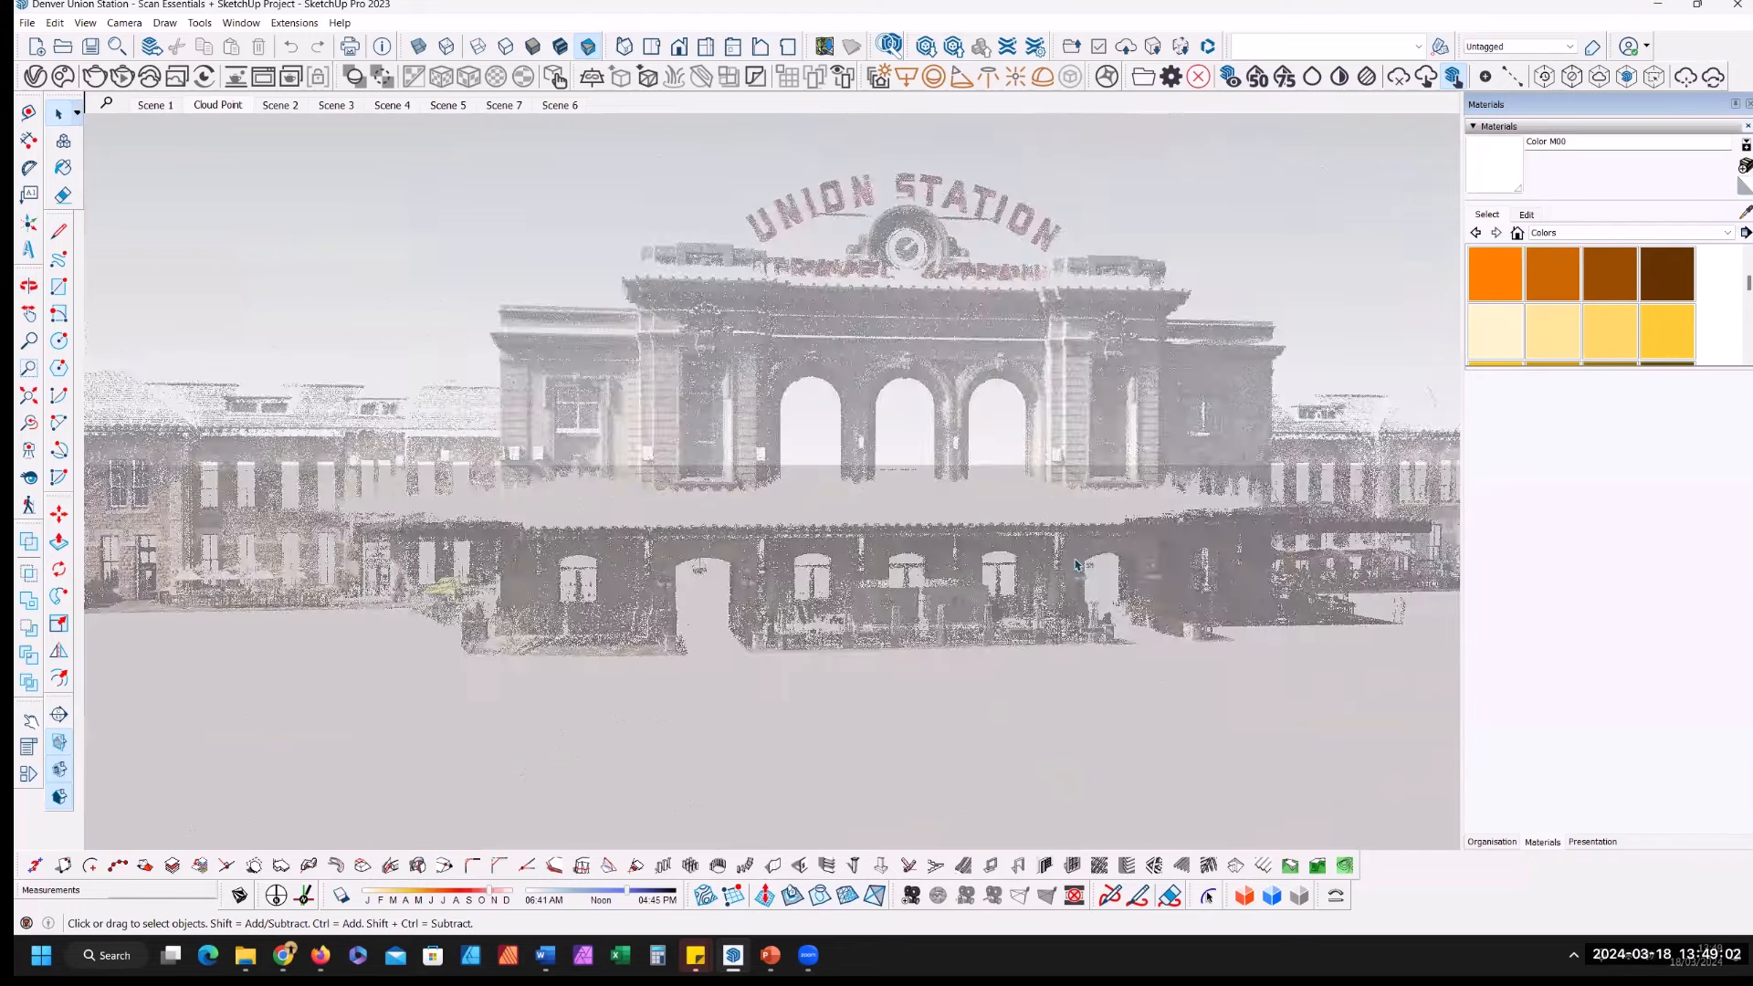
# Step: Examine the Union Station point cloud's corner facades, arches and lower roof edge from both sides
pyautogui.moveTo(1056, 570); pyautogui.dragTo(852, 540, button='middle')
pyautogui.scroll(3, 810, 529)
pyautogui.scroll(2, 792, 439)
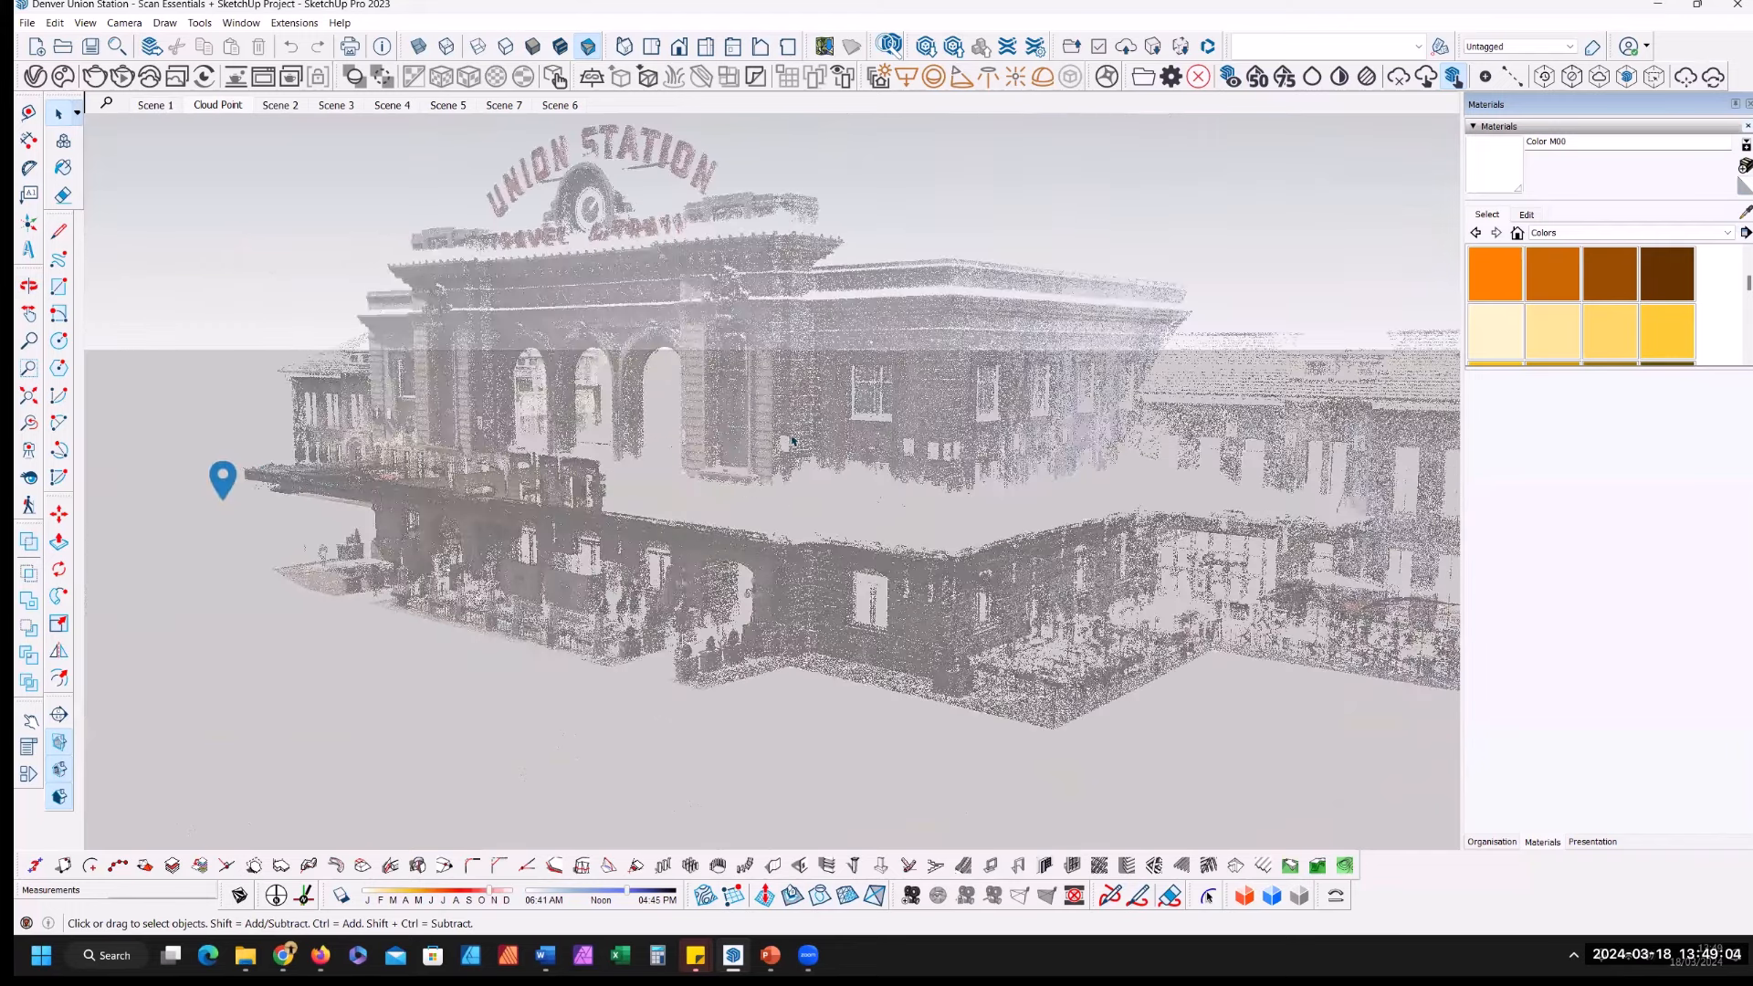
pyautogui.scroll(2, 782, 521)
pyautogui.scroll(2, 783, 441)
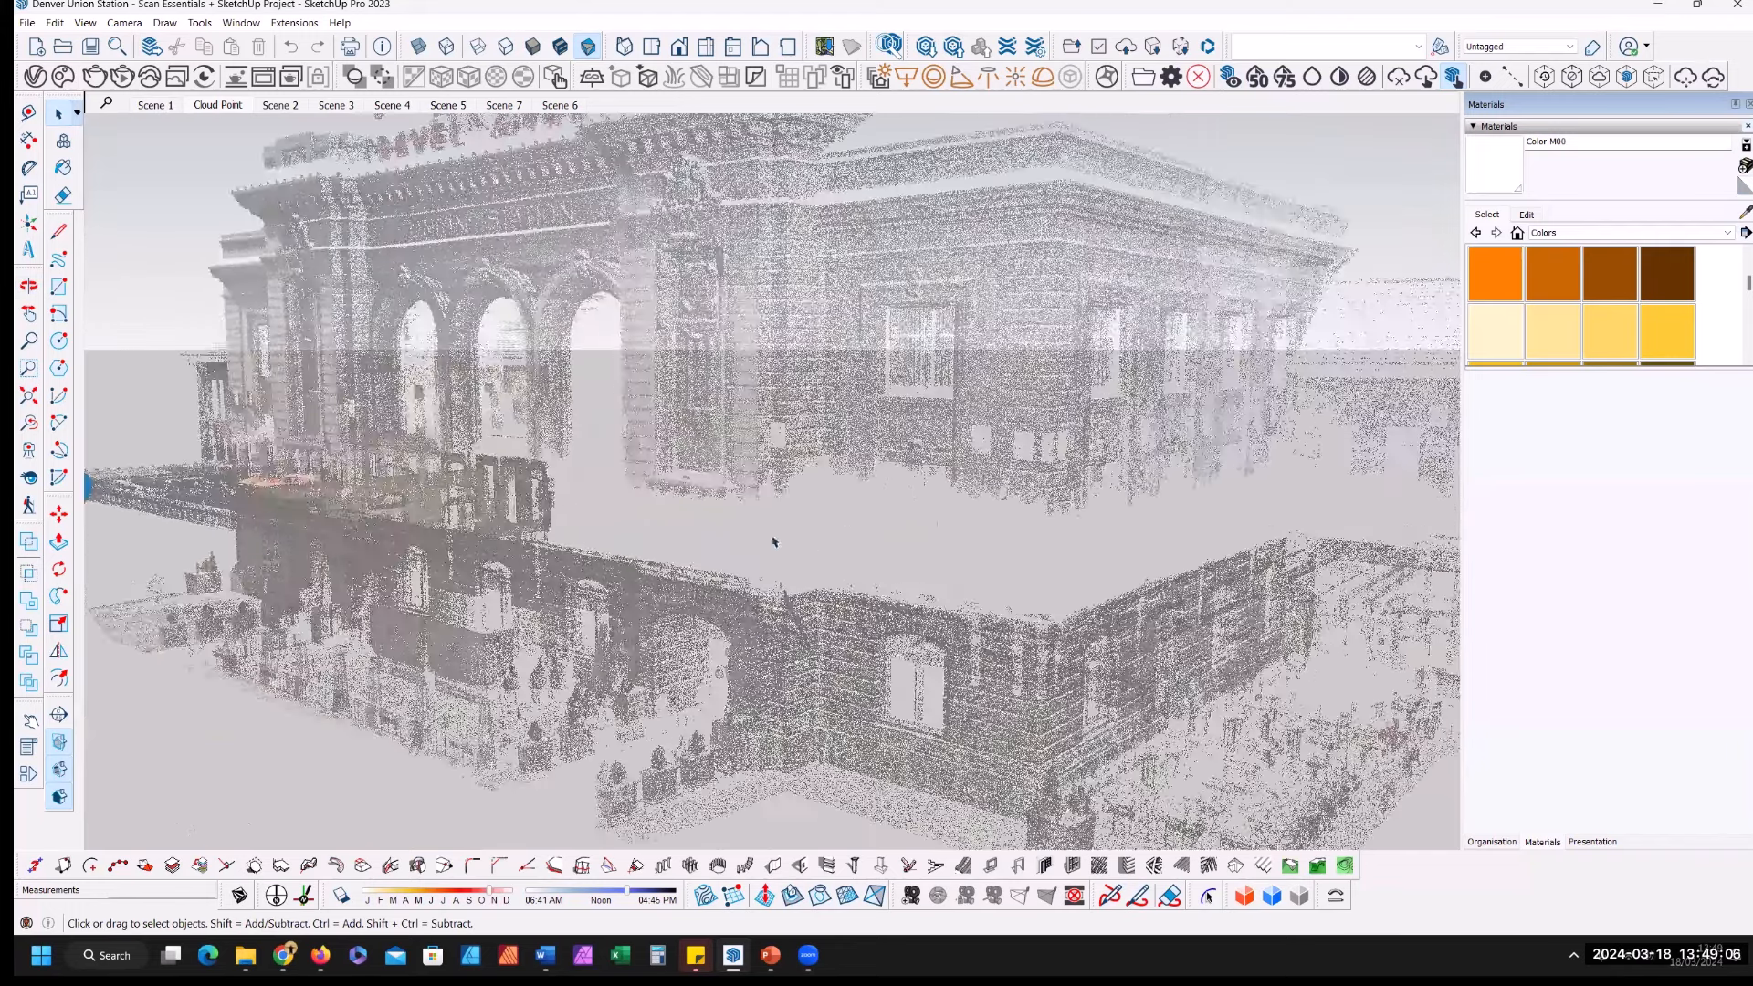
pyautogui.moveTo(761, 637); pyautogui.dragTo(772, 637, button='middle')
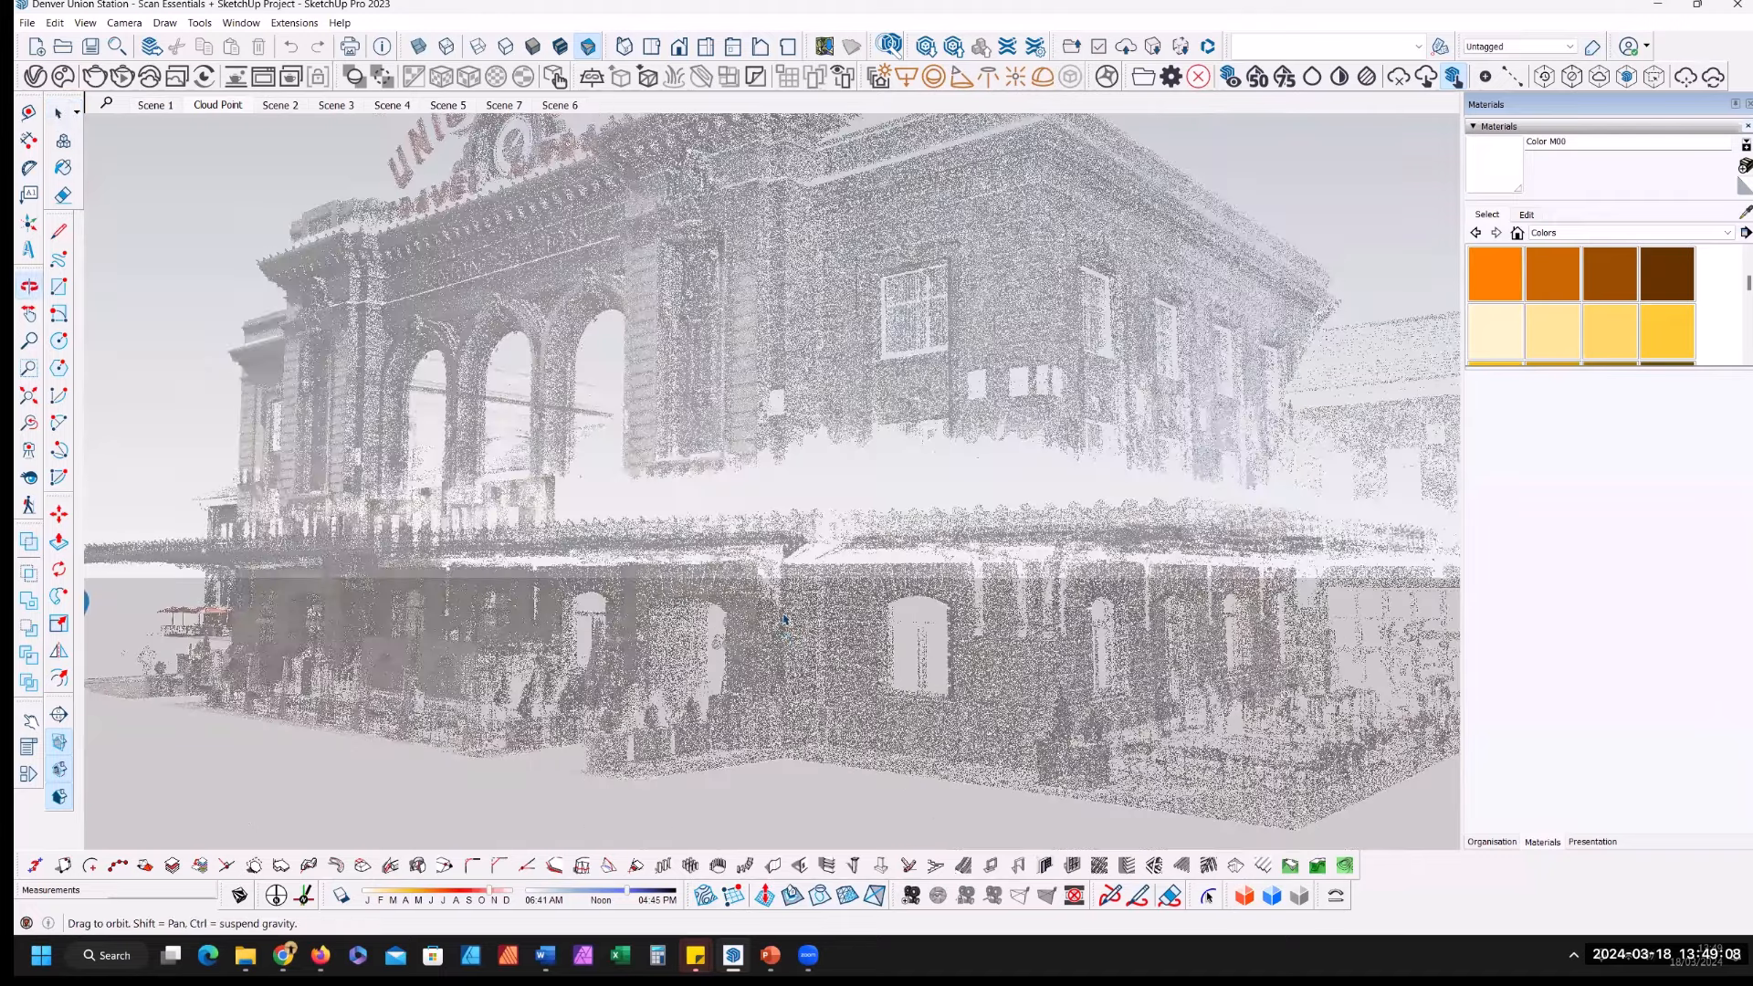
pyautogui.scroll(2, 797, 645)
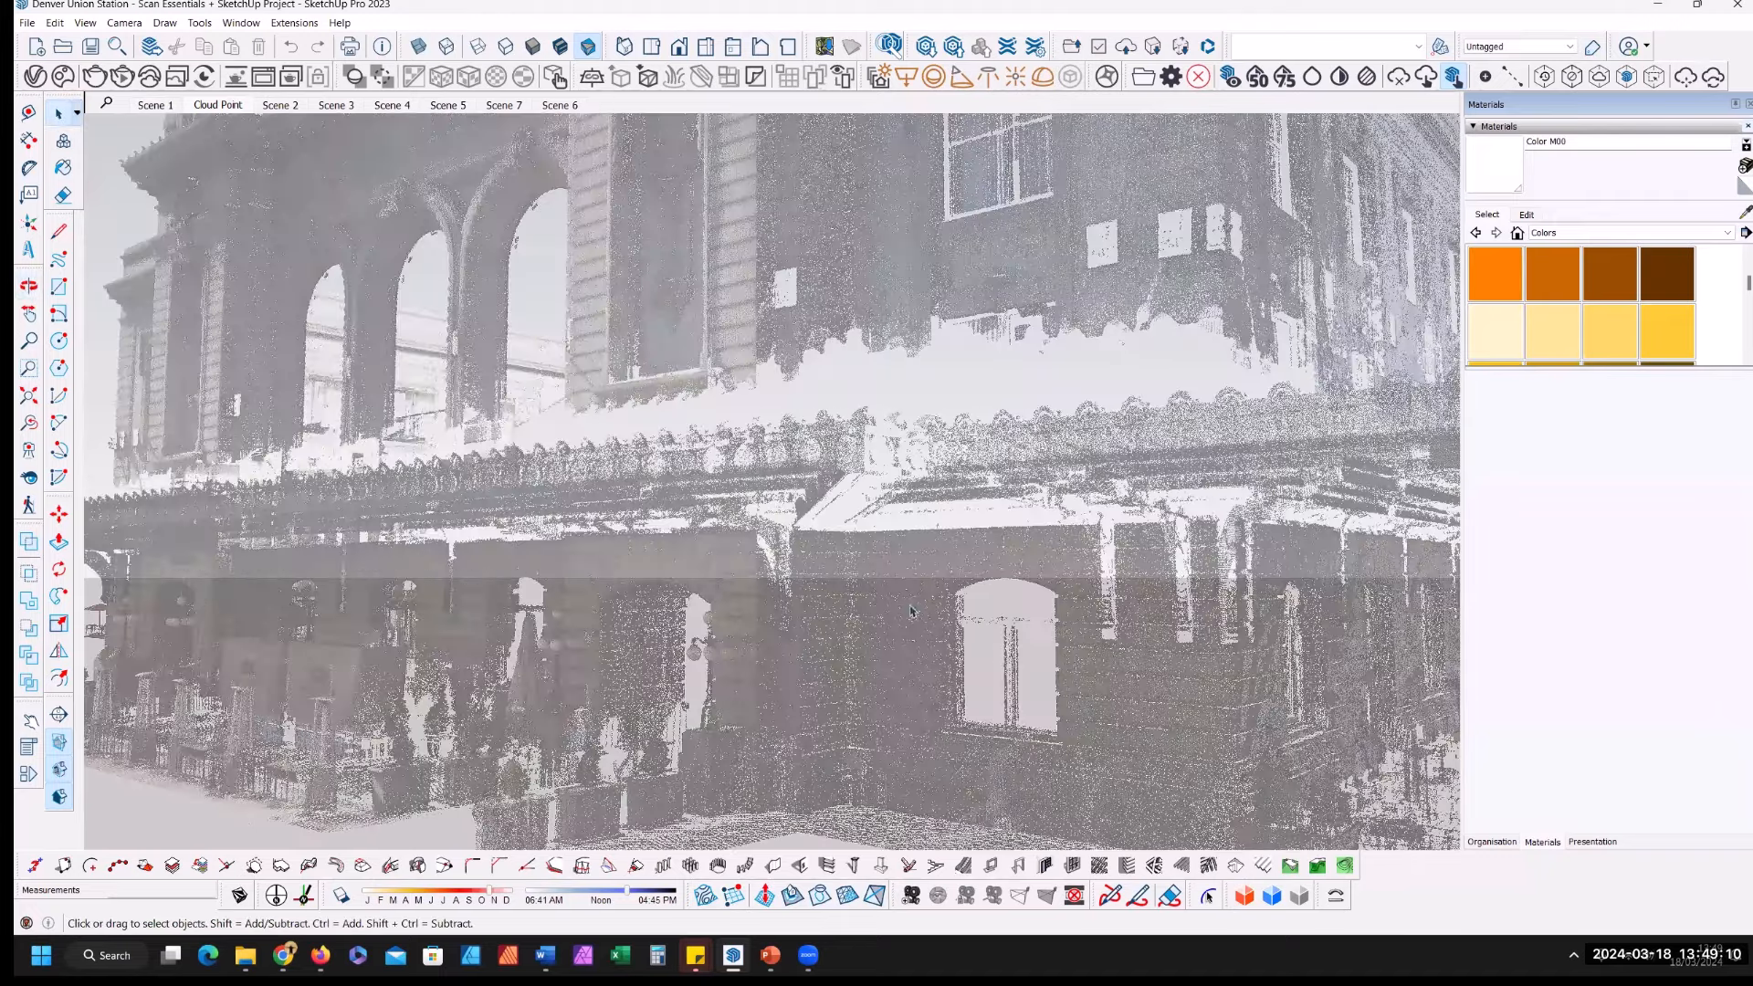
pyautogui.moveTo(589, 434); pyautogui.dragTo(989, 444, button='middle')
pyautogui.scroll(-3, 989, 444)
pyautogui.moveTo(425, 370); pyautogui.dragTo(635, 585, button='middle')
pyautogui.scroll(5, 596, 415)
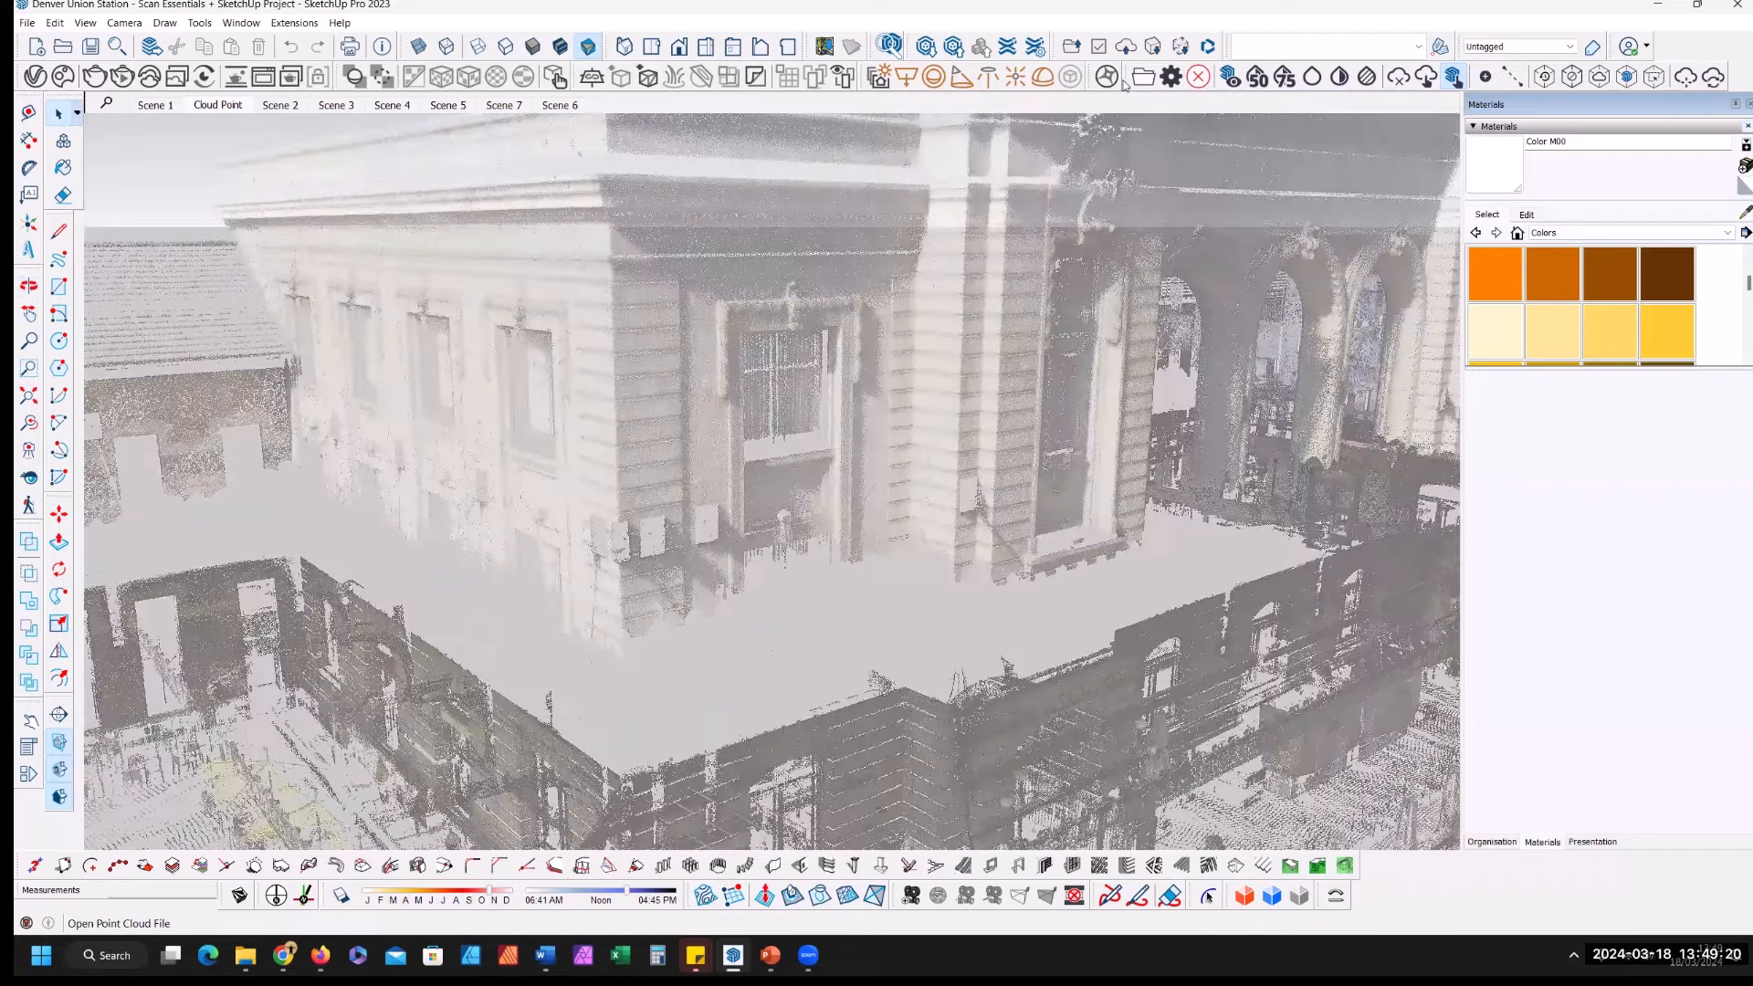
# Step: Float the Trimble Scan Essentials toolbar over the model and open the Point Cloud Manager clear of the building's corner
pyautogui.moveTo(1125, 81); pyautogui.dragTo(550, 156)
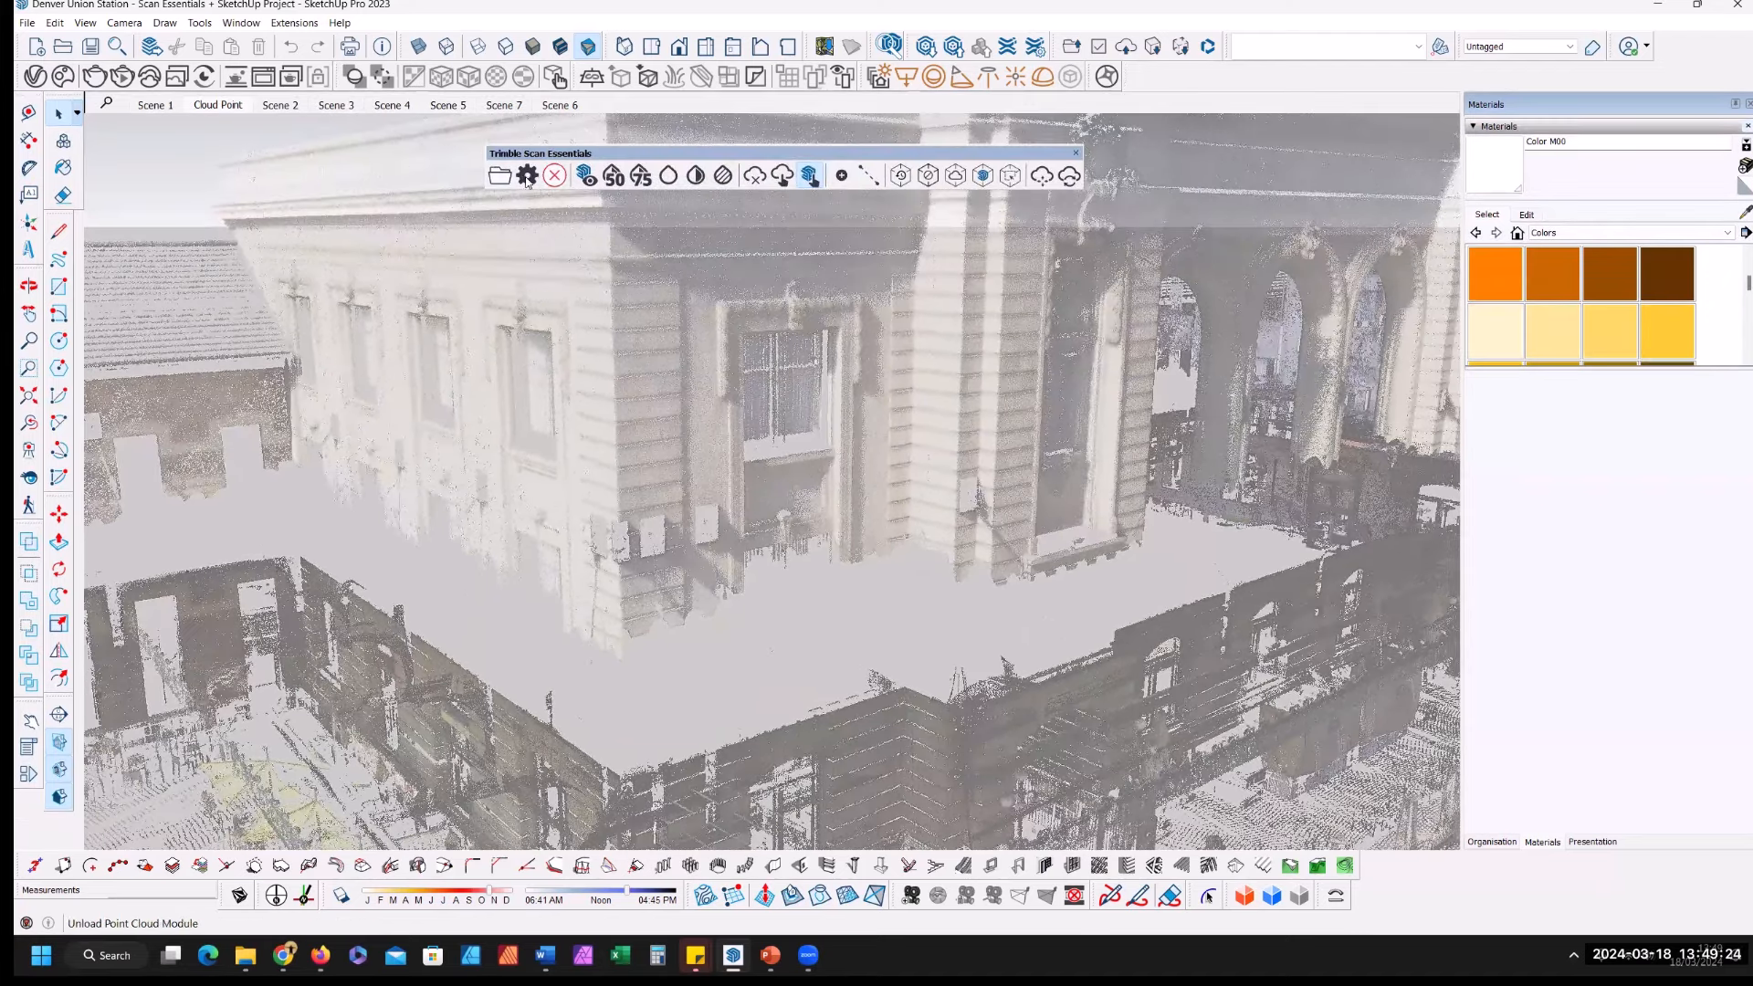
pyautogui.click(528, 176)
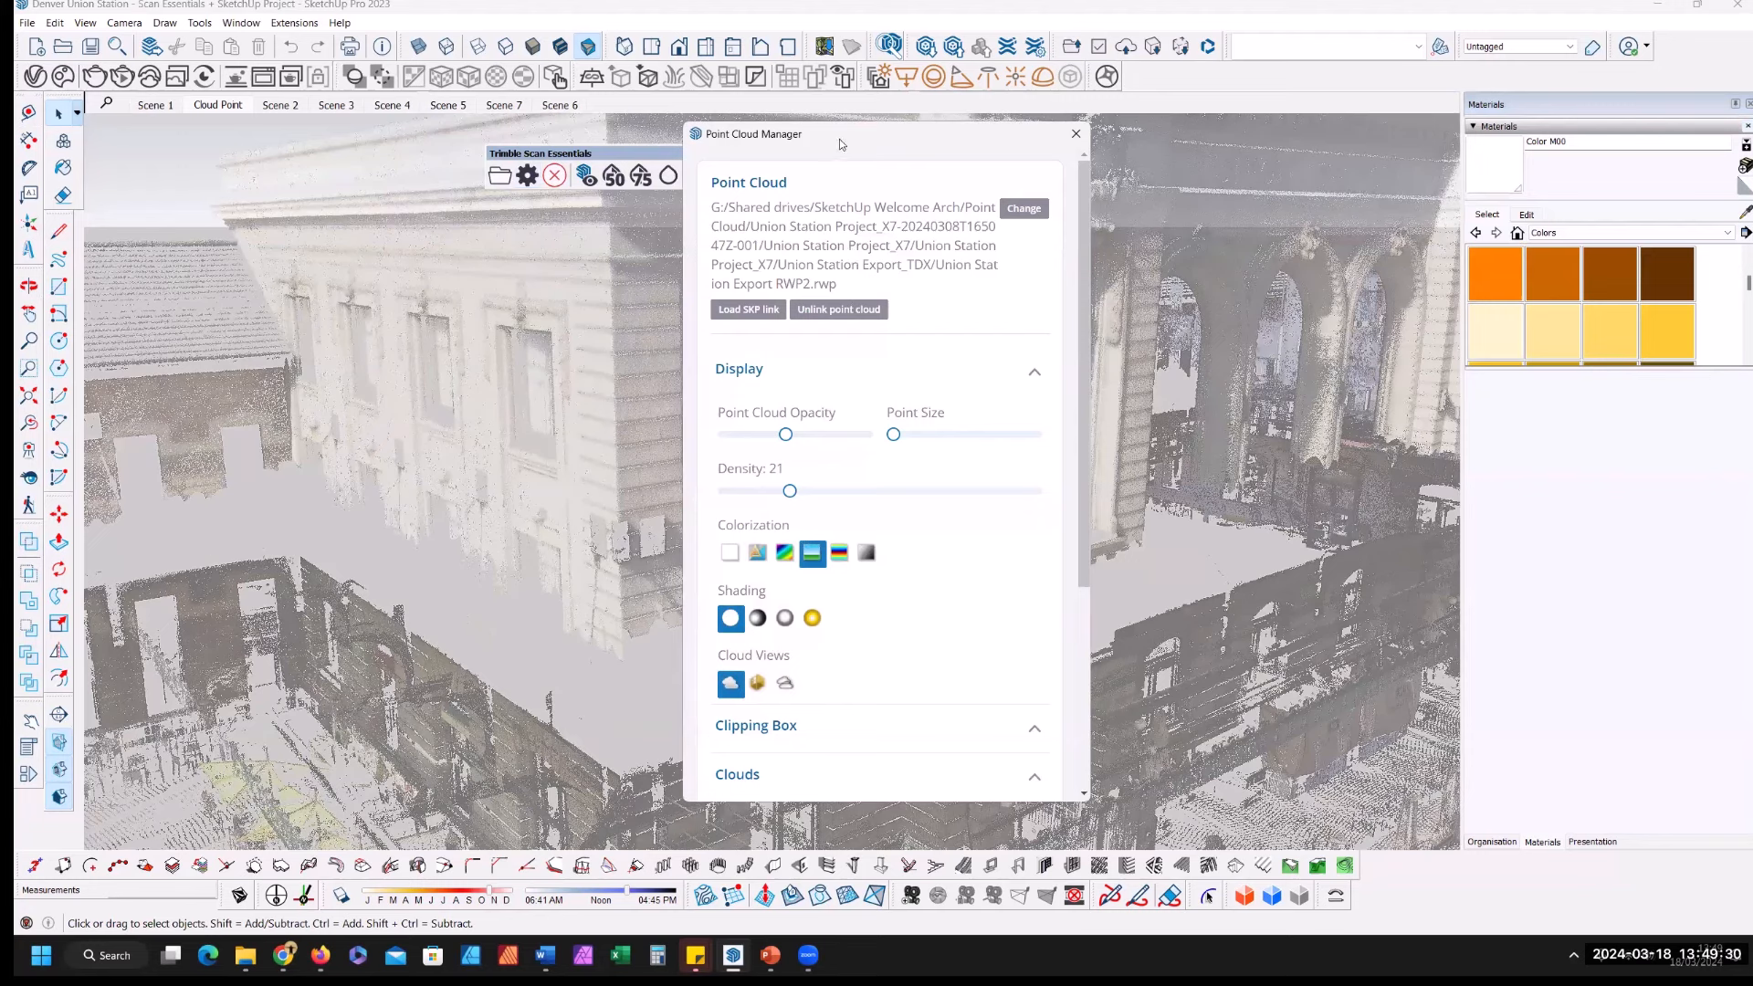
pyautogui.moveTo(833, 134); pyautogui.dragTo(1178, 139)
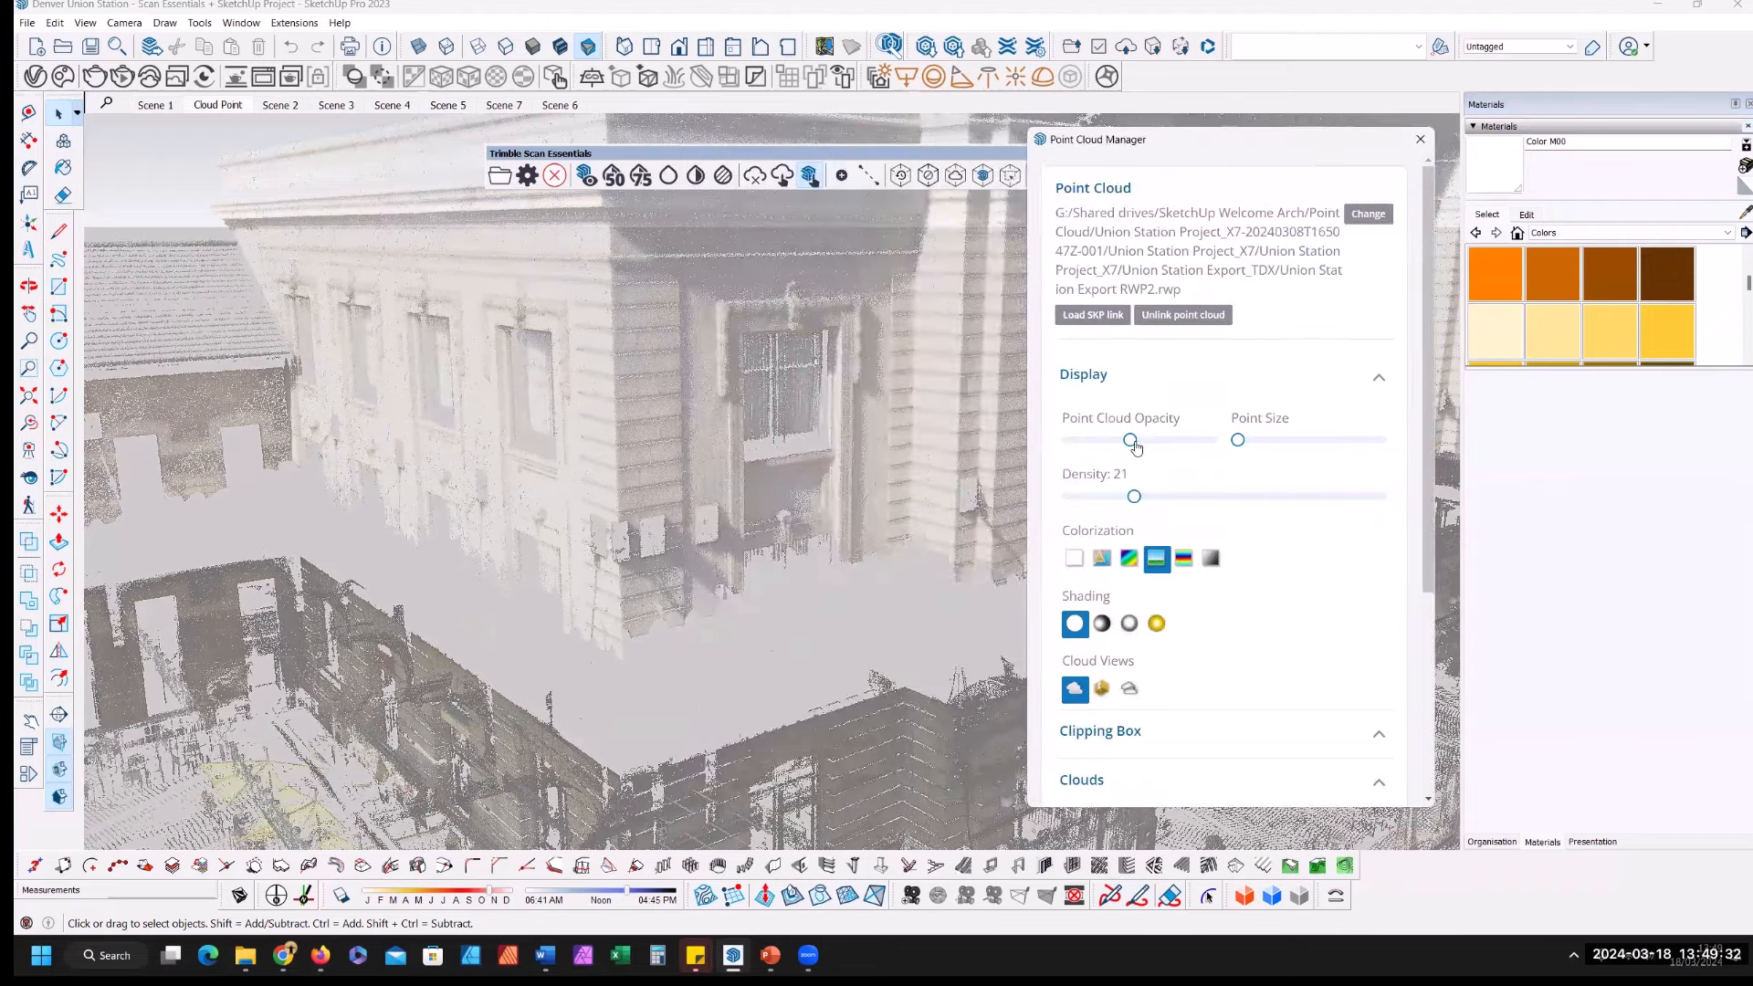
# Step: Increase the point cloud's point size and set its density to 35
pyautogui.moveTo(1135, 446)
pyautogui.mouseDown()
pyautogui.moveTo(1180, 443)
pyautogui.moveTo(1114, 443)
pyautogui.moveTo(1130, 440)
pyautogui.mouseUp()
pyautogui.moveTo(1239, 441); pyautogui.dragTo(1276, 445)
pyautogui.moveTo(1139, 498); pyautogui.dragTo(1179, 496)
pyautogui.moveTo(617, 405); pyautogui.dragTo(749, 466, button='middle')
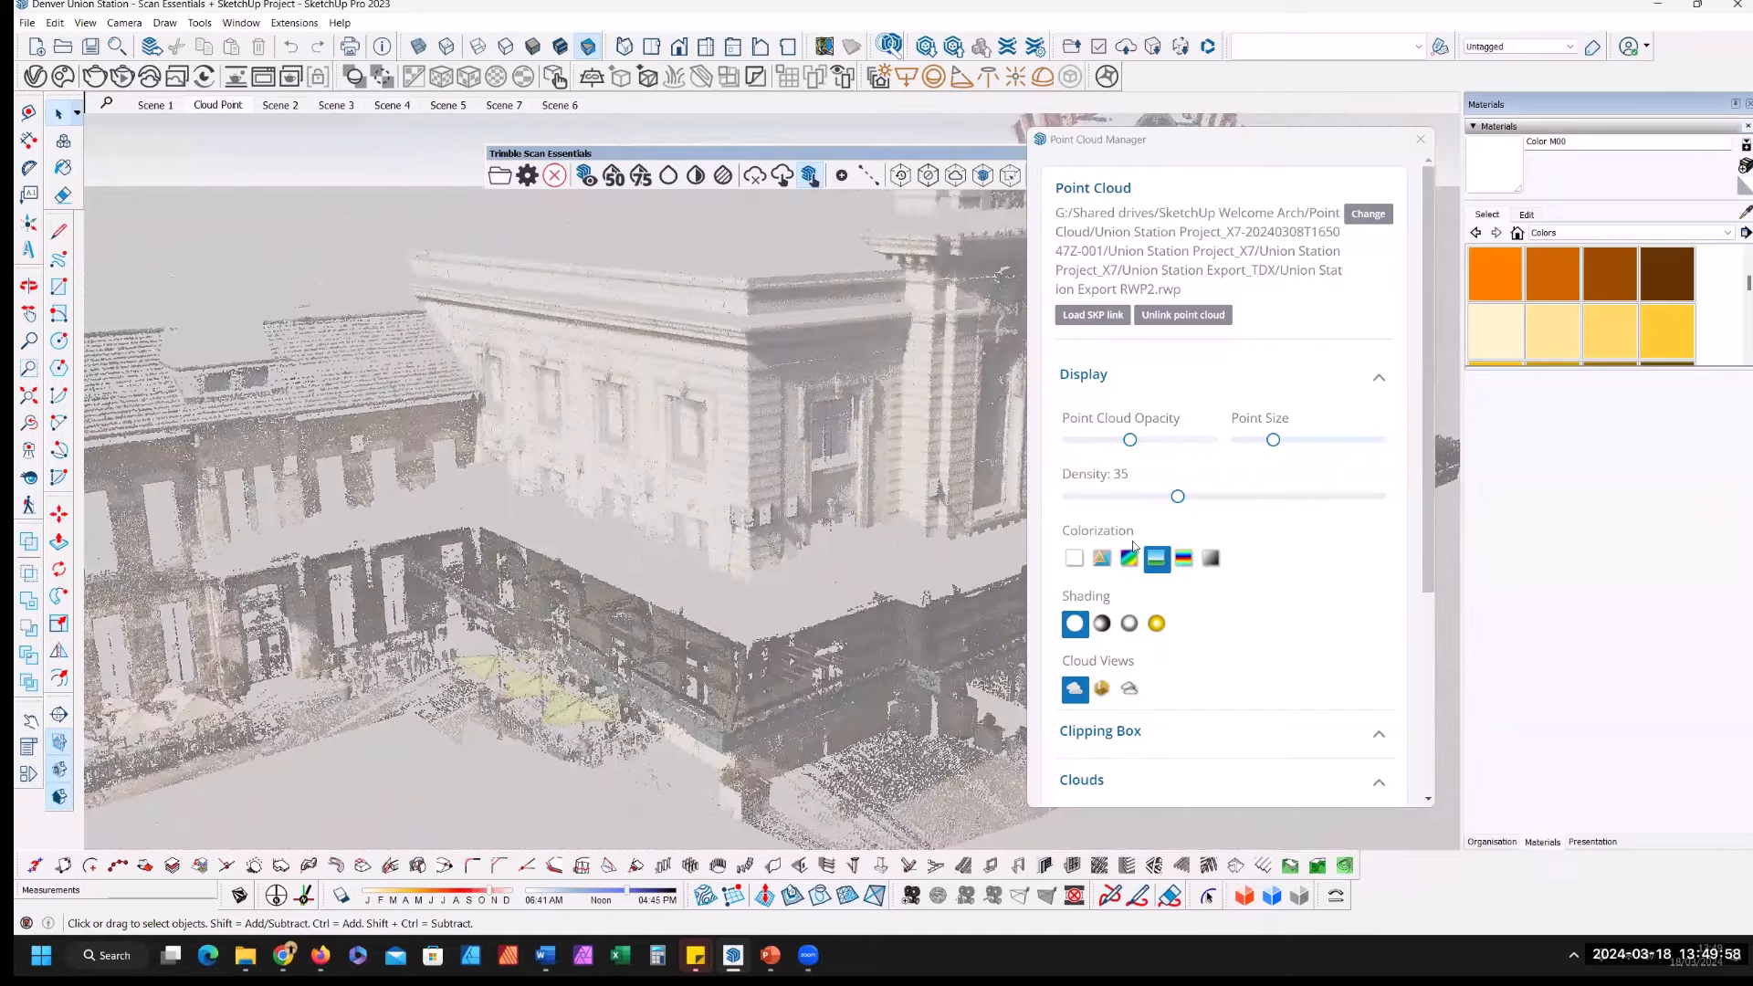
# Step: Preview the point cloud's other colorization modes, including the striped and grayscale ones, and restore the natural scan colors
pyautogui.click(1130, 558)
pyautogui.click(1155, 561)
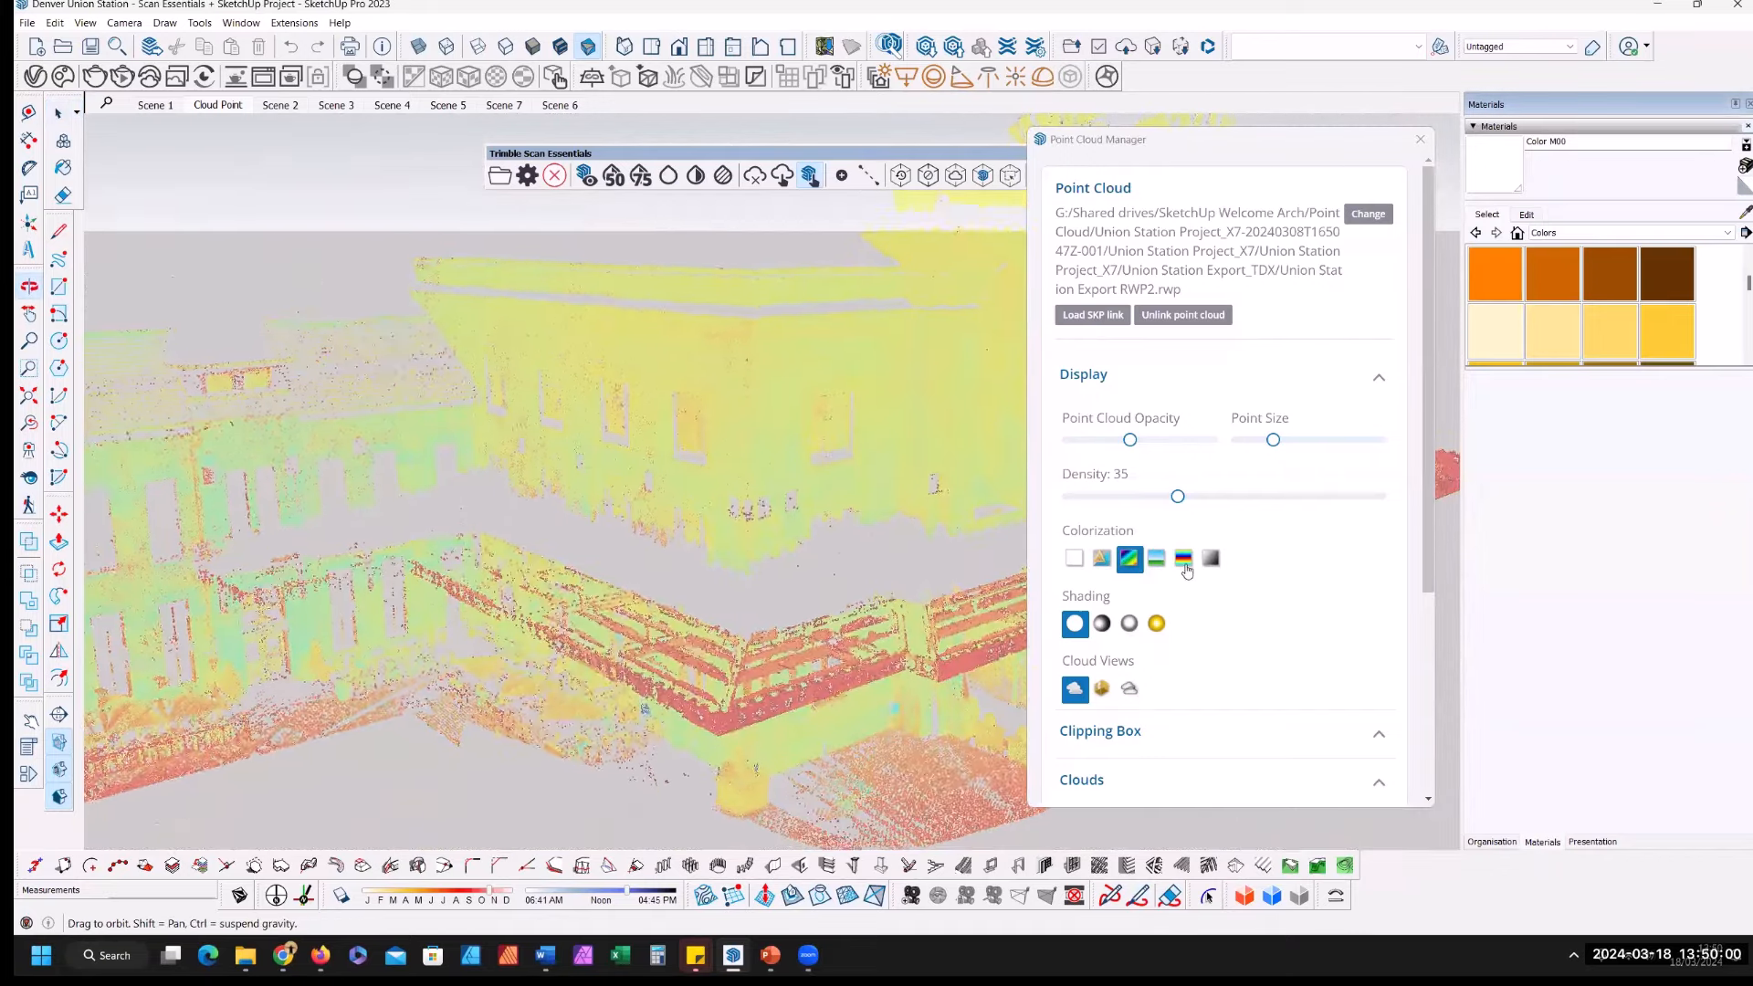
pyautogui.click(1185, 560)
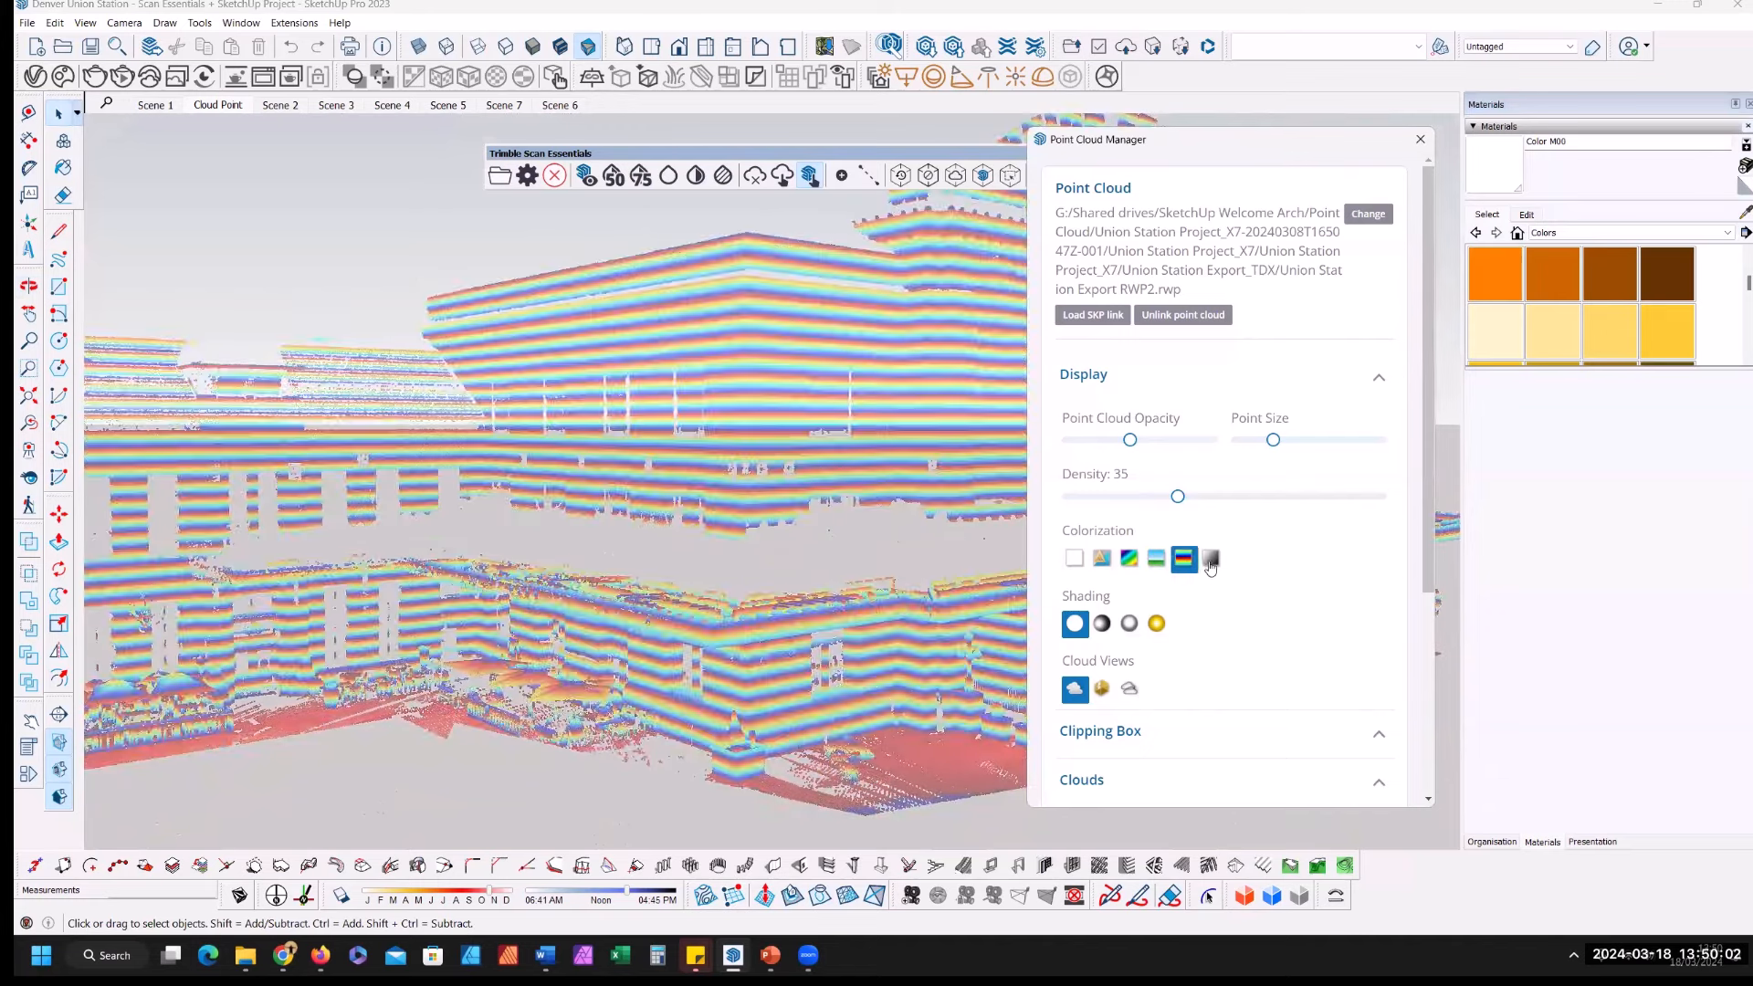
pyautogui.click(1212, 561)
pyautogui.click(1185, 562)
pyautogui.click(1164, 560)
# Step: Compare the point cloud's shading and cloud view options, leaving the third shading option and the second cloud view active
pyautogui.click(1103, 624)
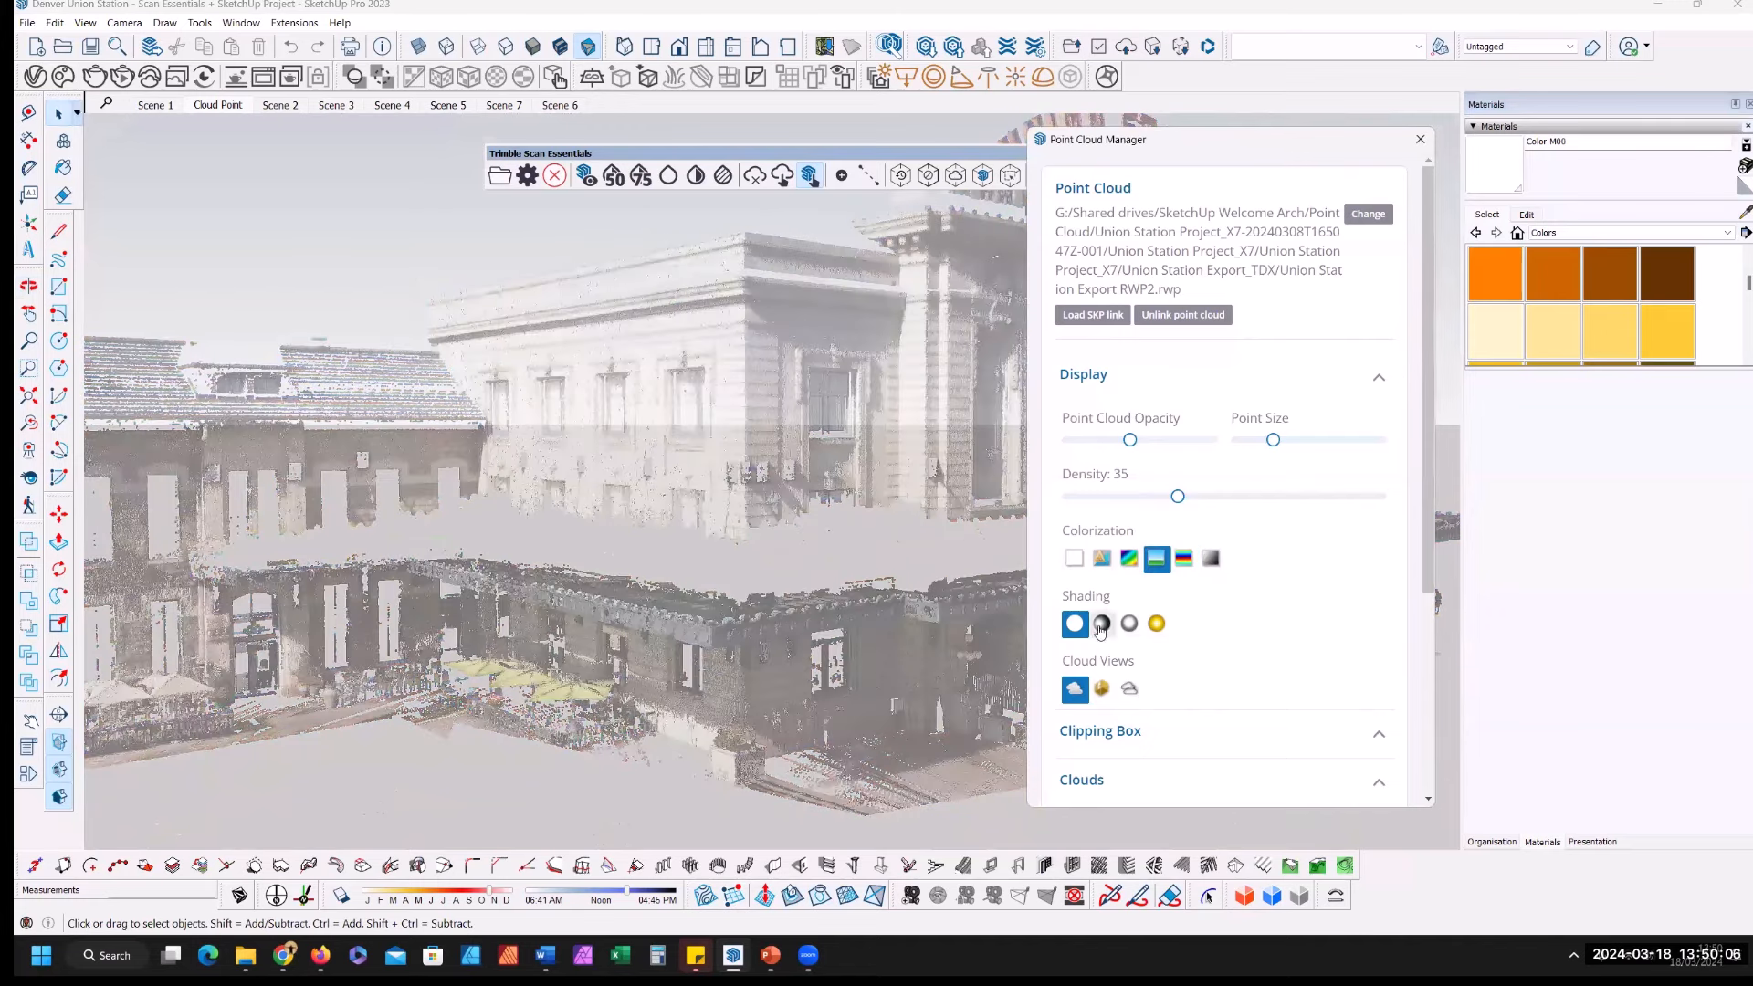
pyautogui.click(1130, 624)
pyautogui.click(1158, 625)
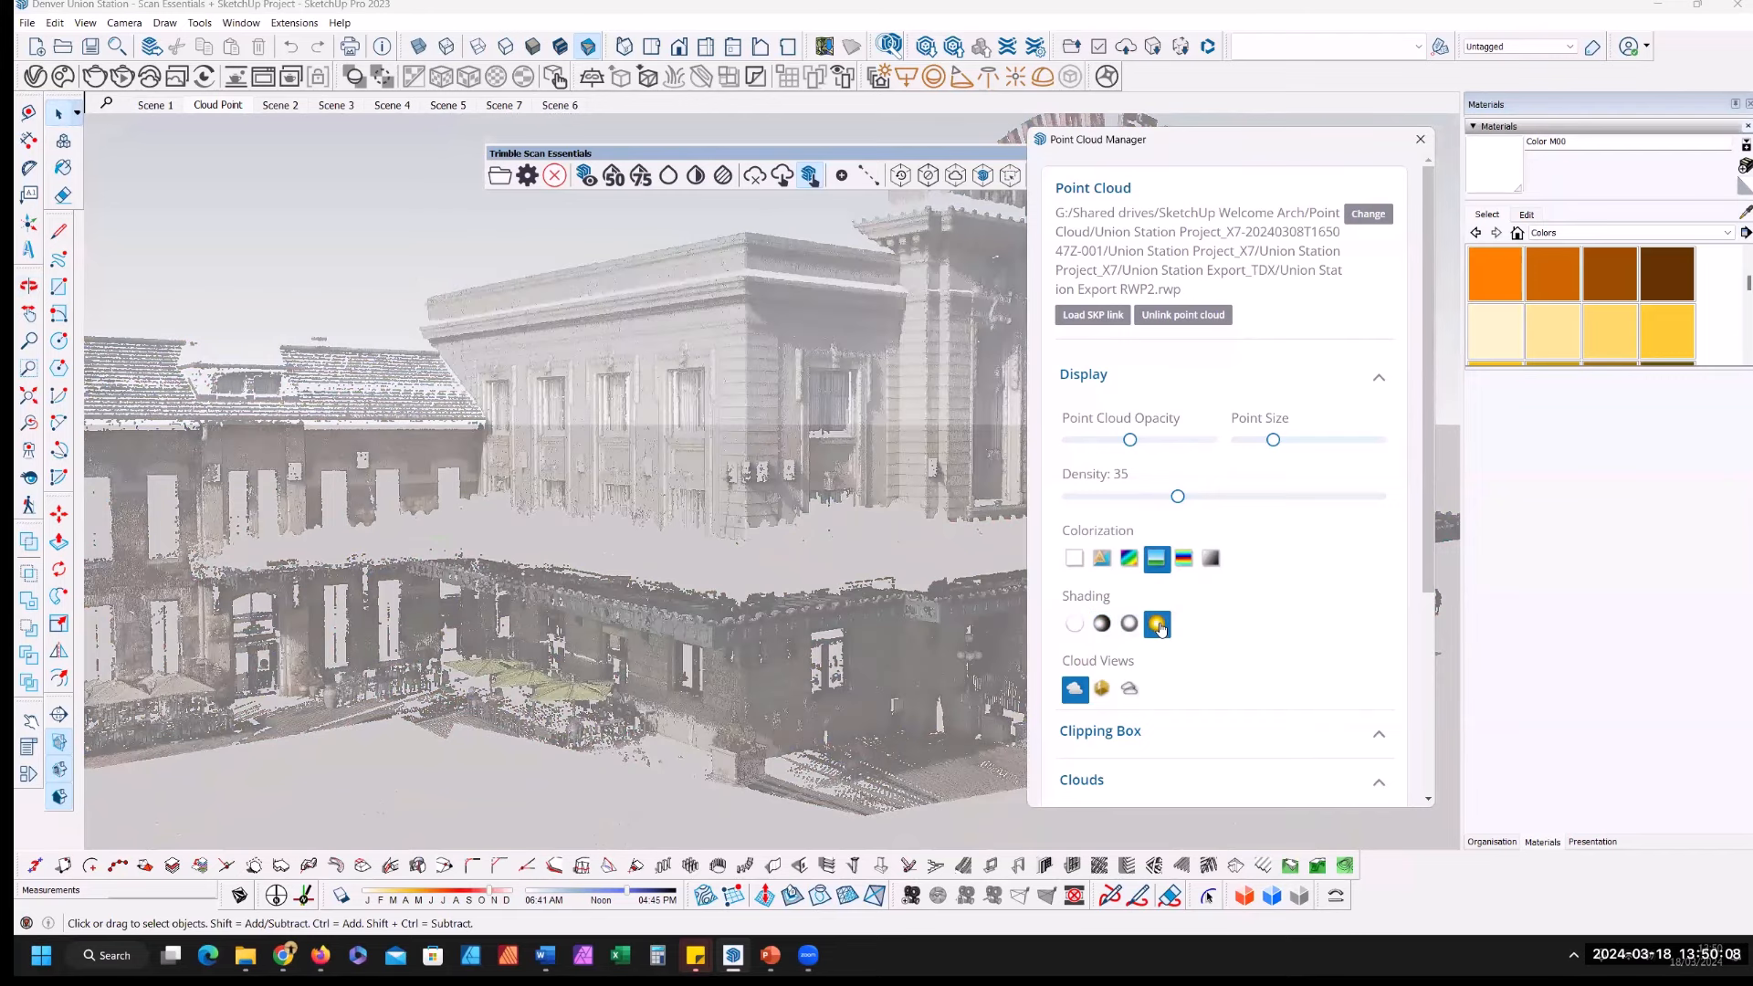
pyautogui.click(1102, 690)
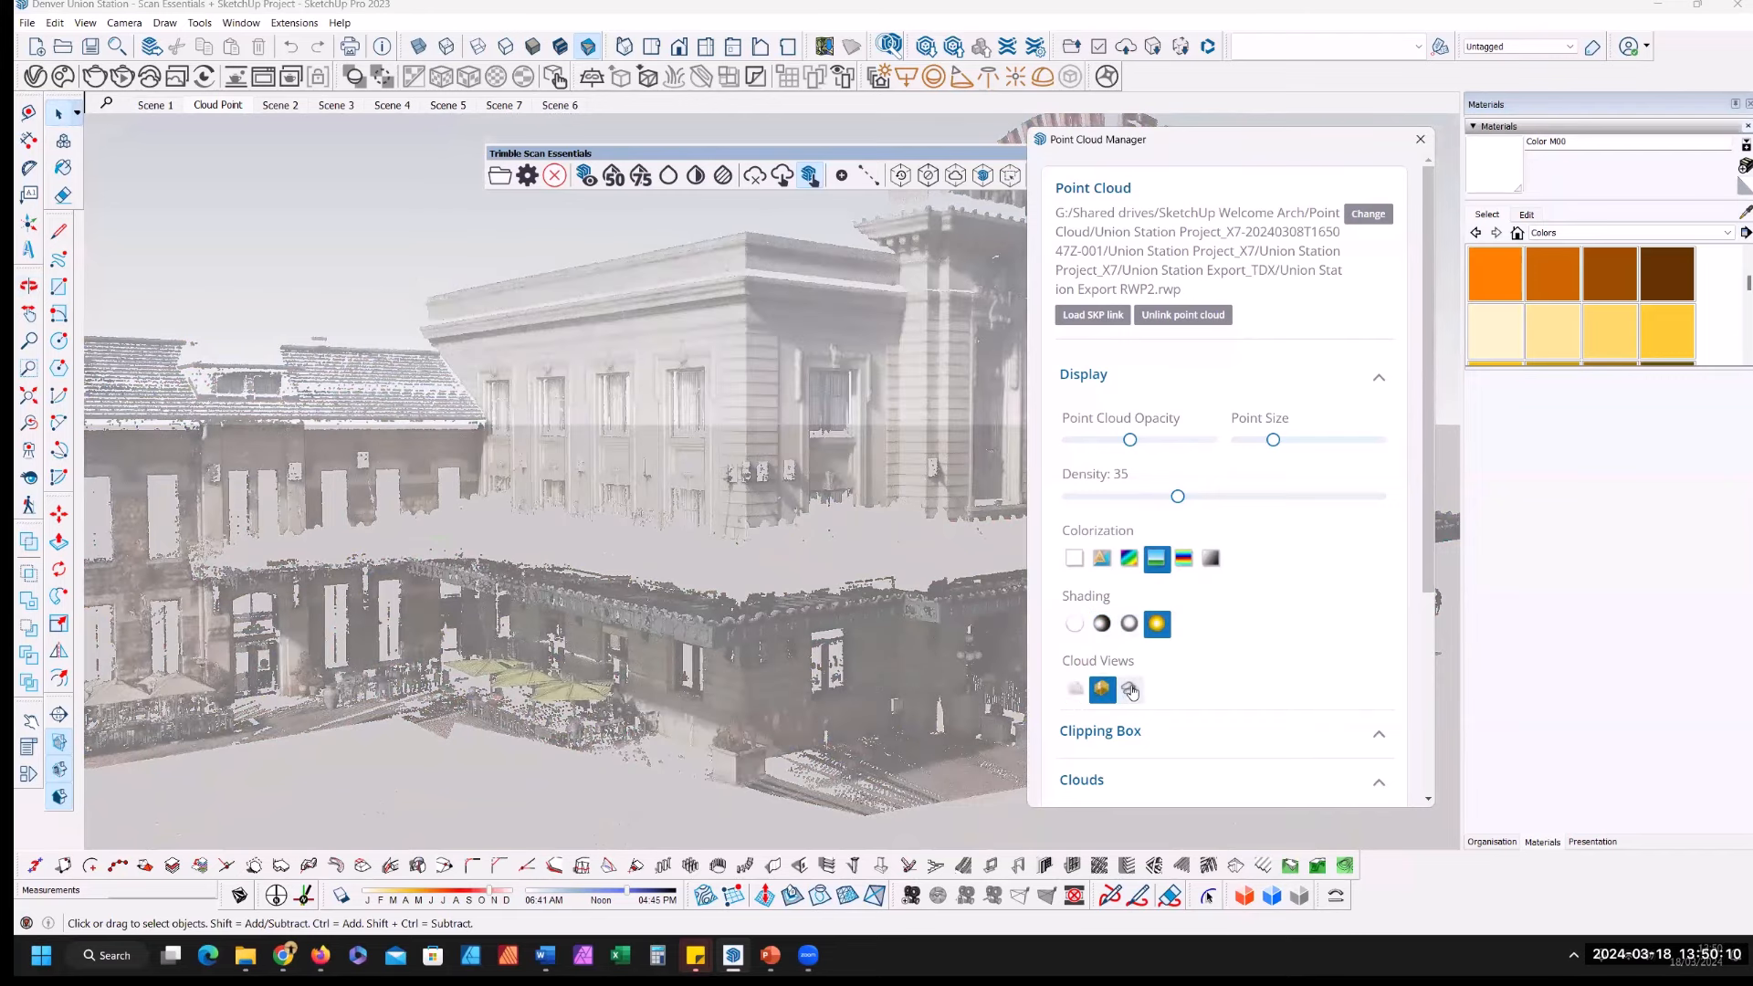
pyautogui.click(1128, 691)
pyautogui.click(1132, 625)
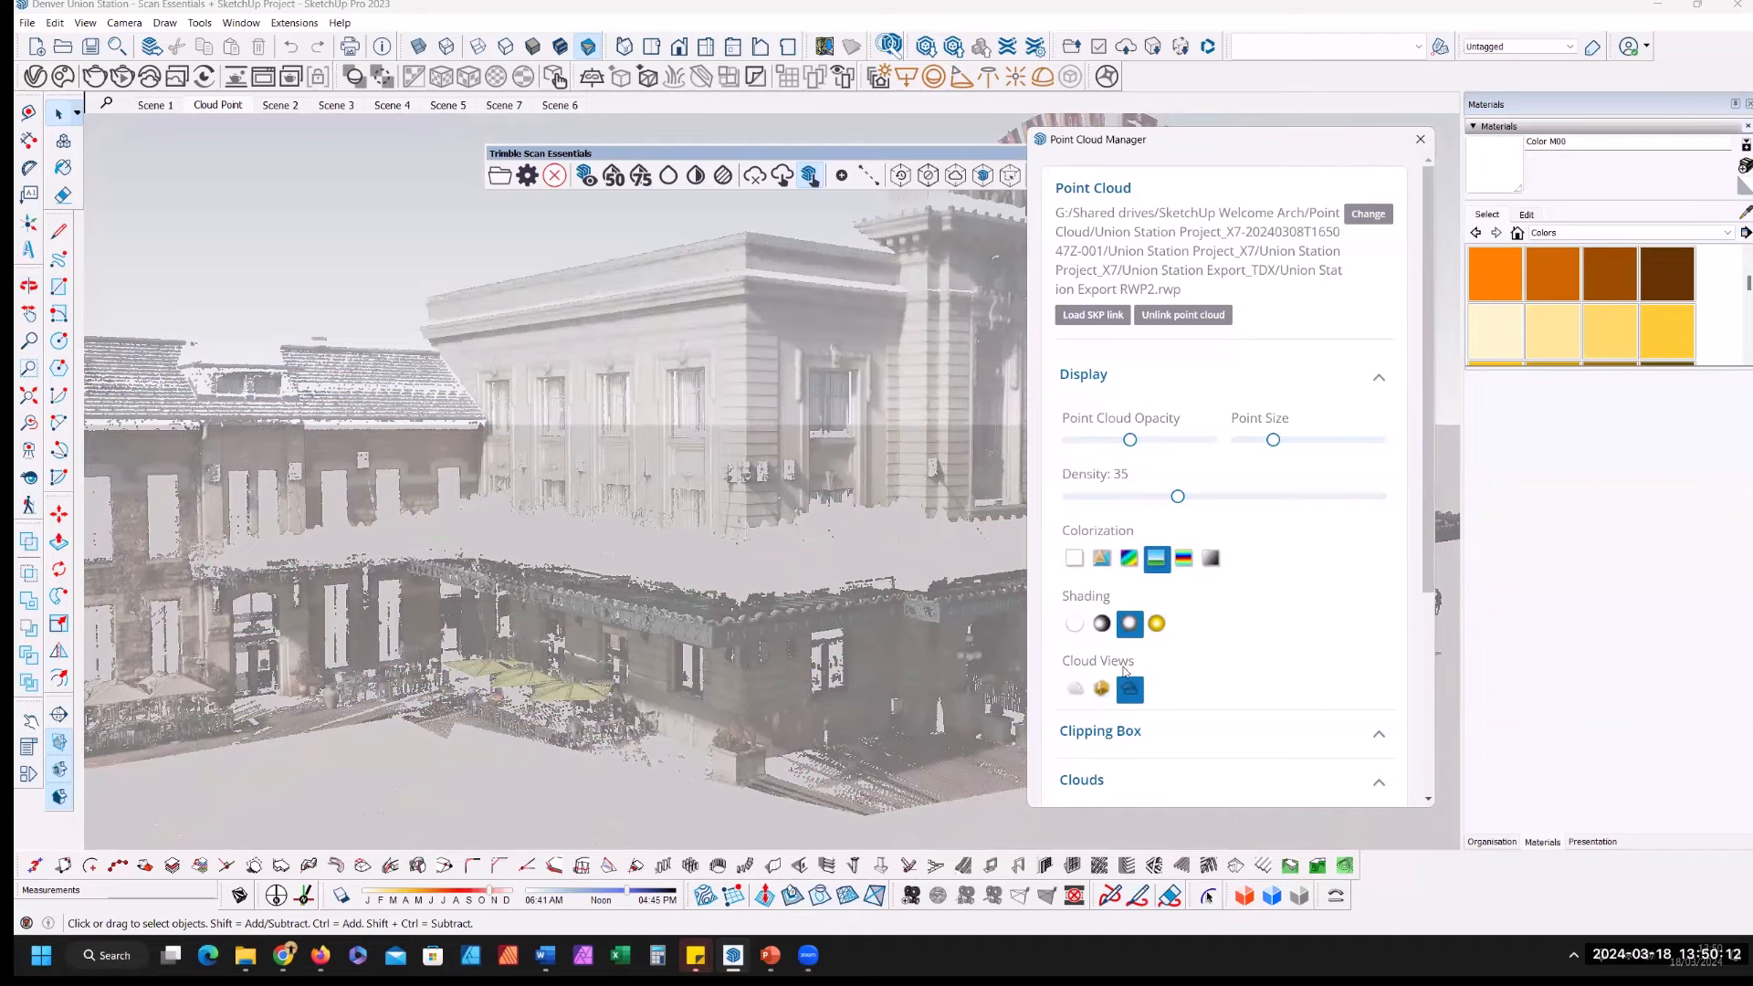
pyautogui.click(1102, 690)
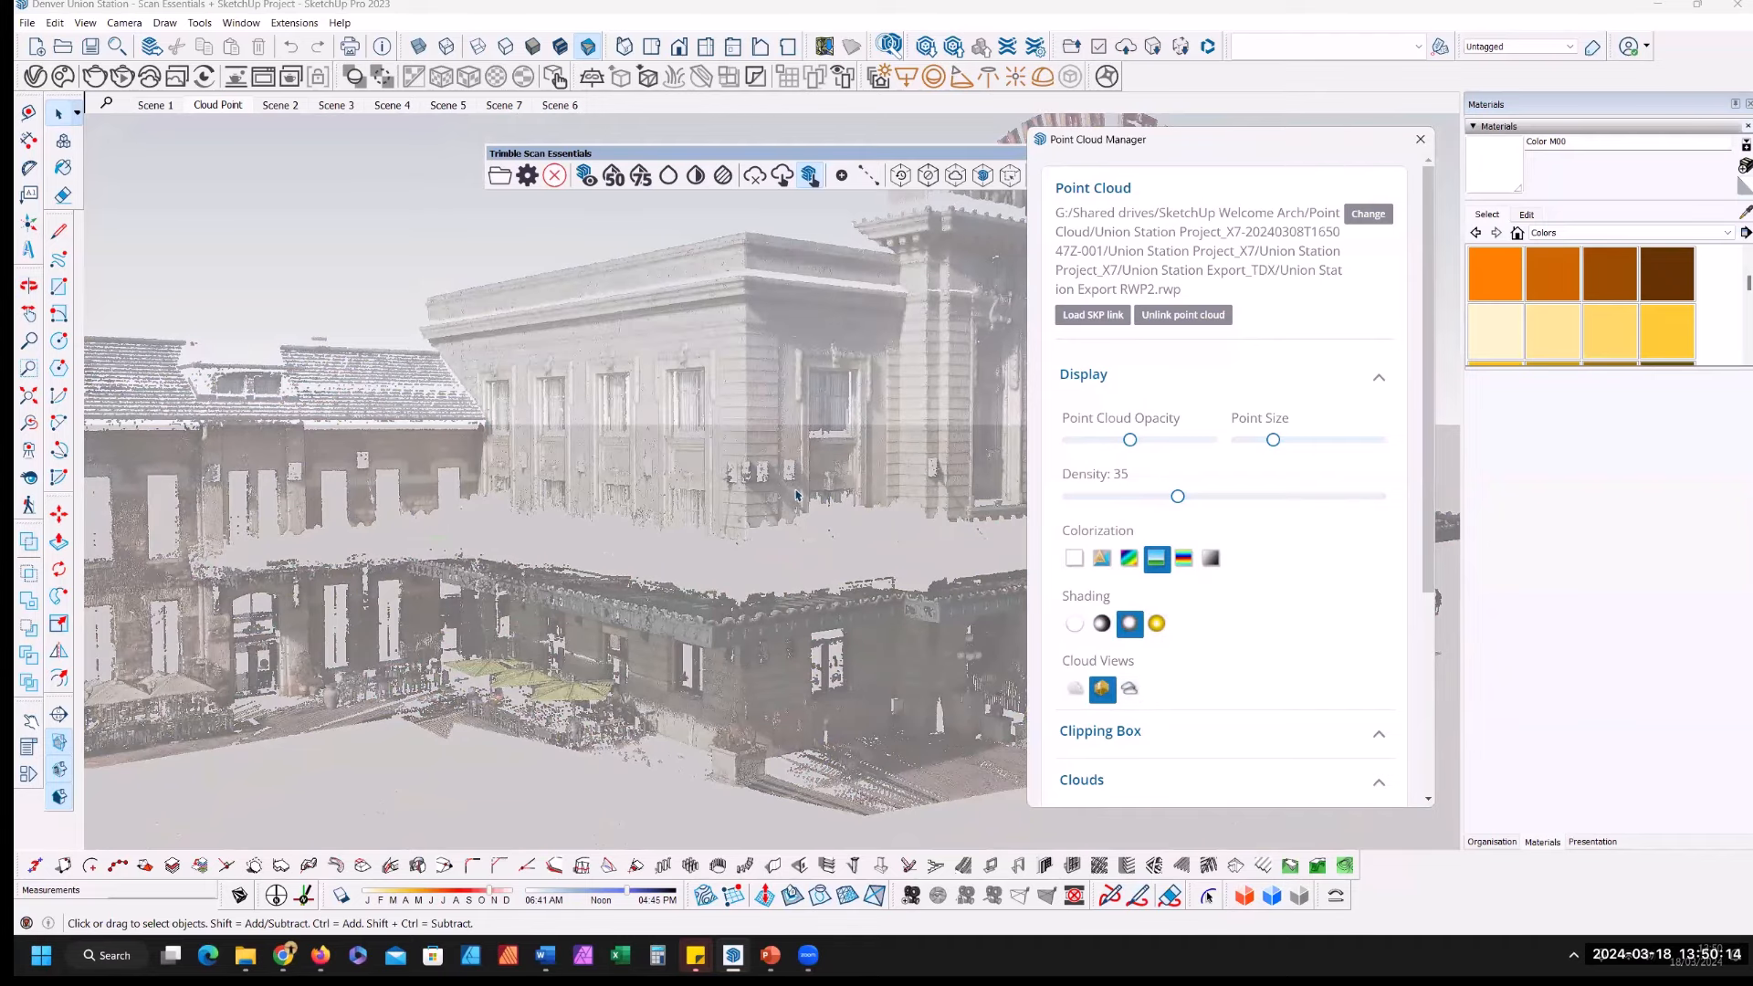
# Step: Activate the Rectangle tool at the scanned building corner and move the Point Cloud Manager and Scan Essentials toolbar out of the way
pyautogui.moveTo(796, 495)
pyautogui.mouseDown(button='middle')
pyautogui.moveTo(681, 528)
pyautogui.moveTo(697, 513)
pyautogui.moveTo(691, 537)
pyautogui.mouseUp(button='middle')
pyautogui.scroll(3, 489, 468)
pyautogui.click(61, 288)
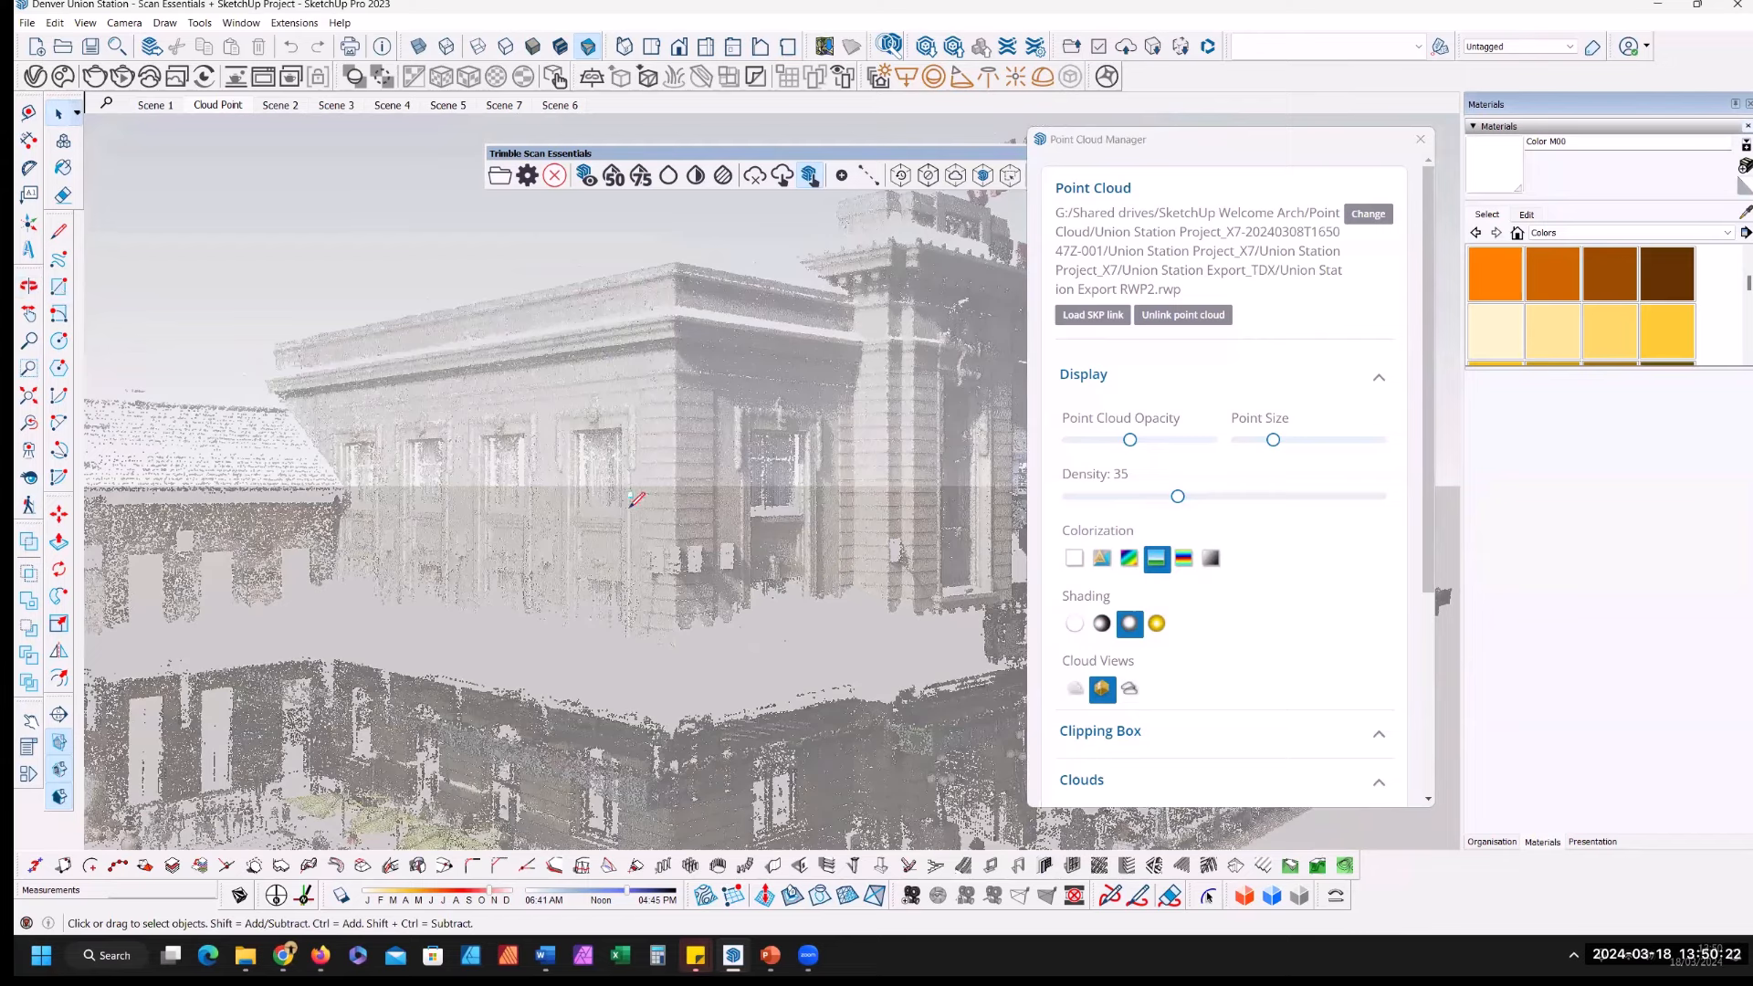
pyautogui.scroll(3, 636, 499)
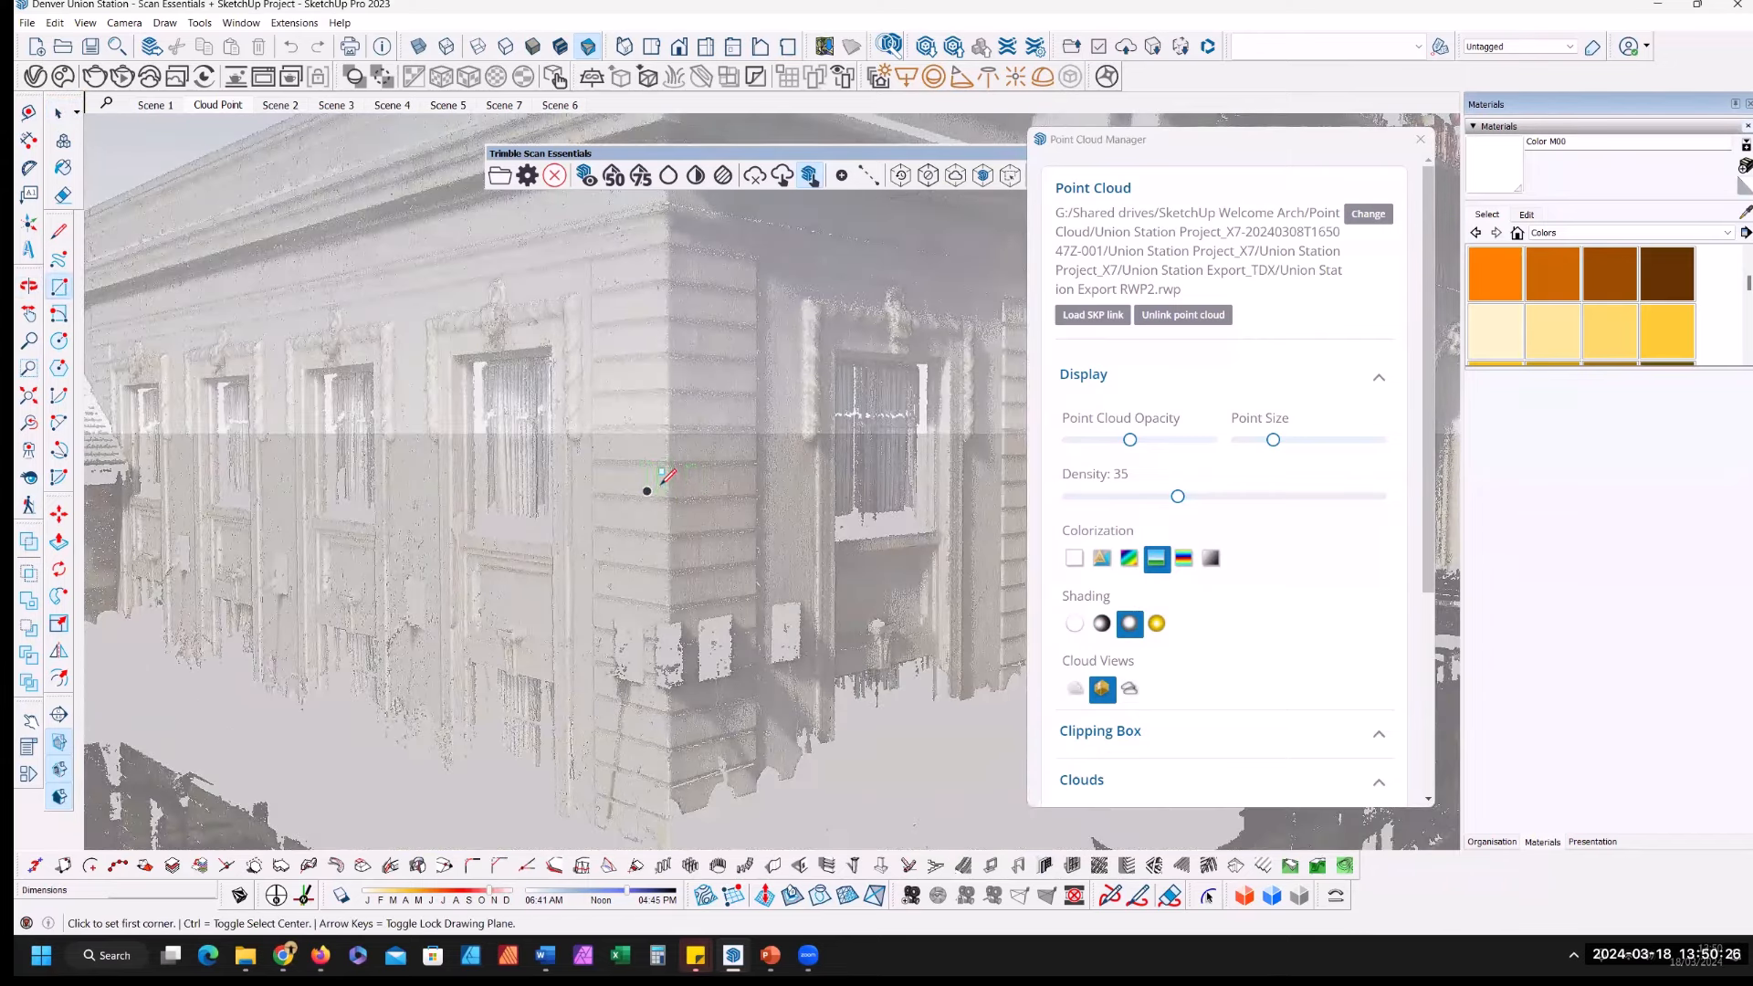
pyautogui.scroll(3, 662, 477)
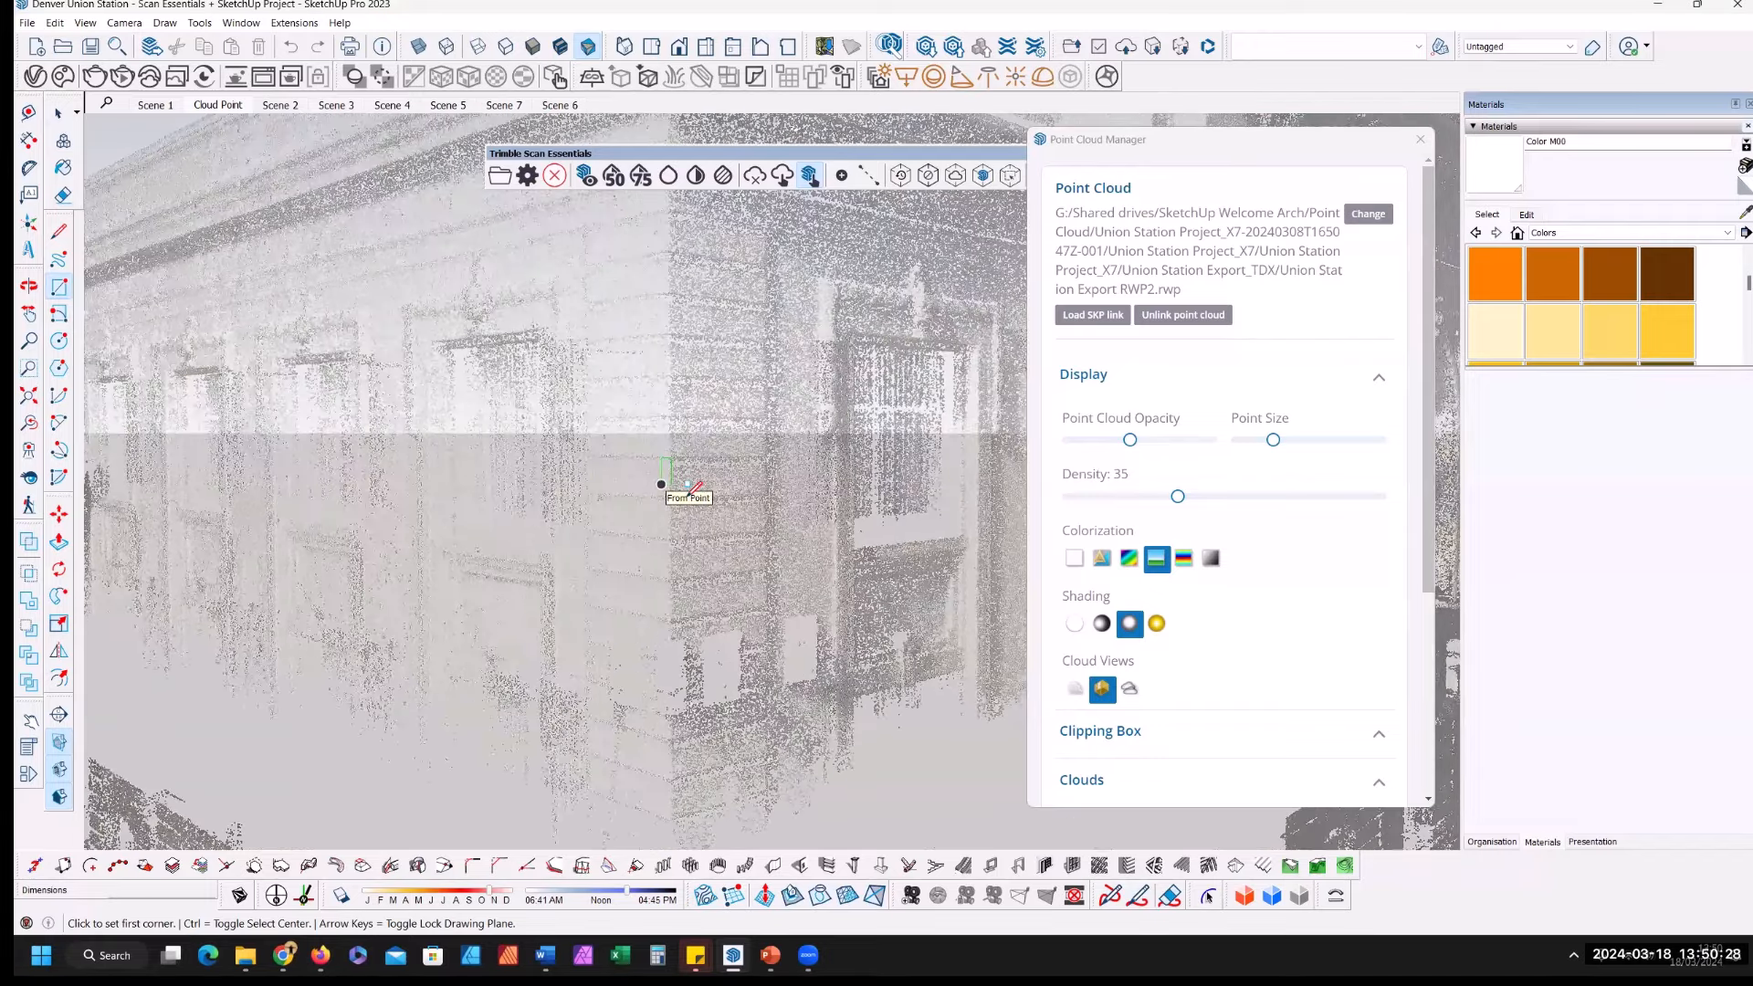
pyautogui.scroll(2, 690, 490)
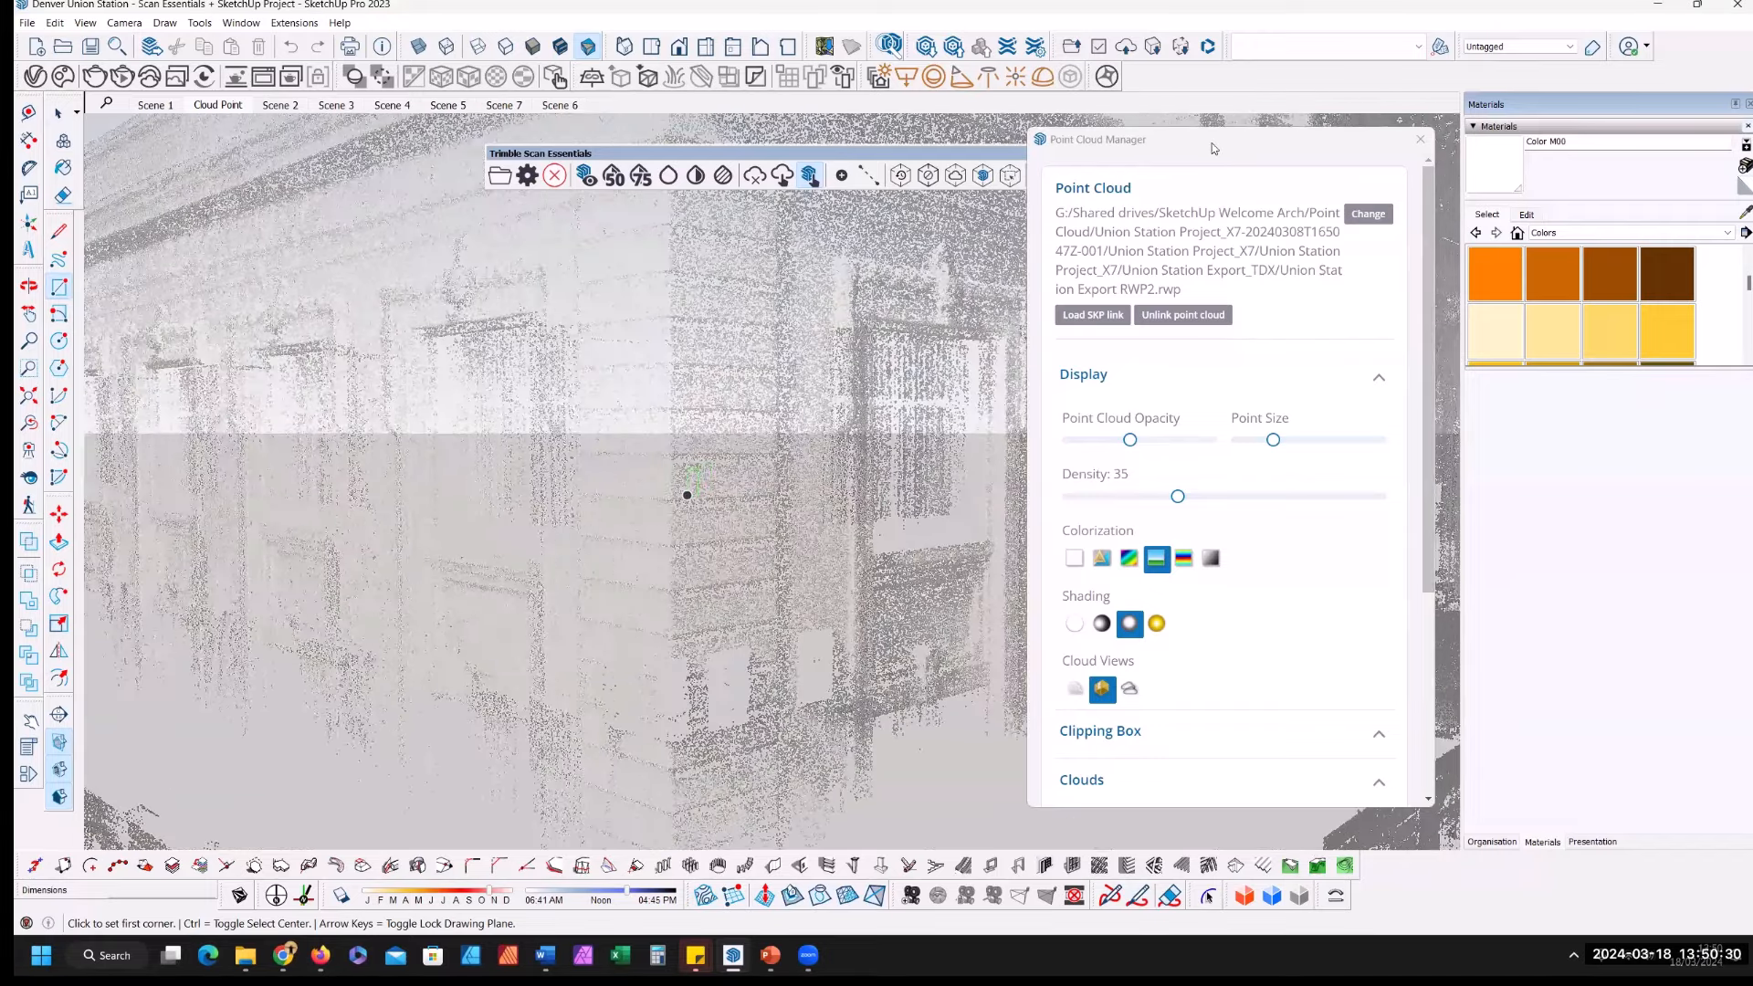
pyautogui.moveTo(1213, 148); pyautogui.dragTo(230, 258)
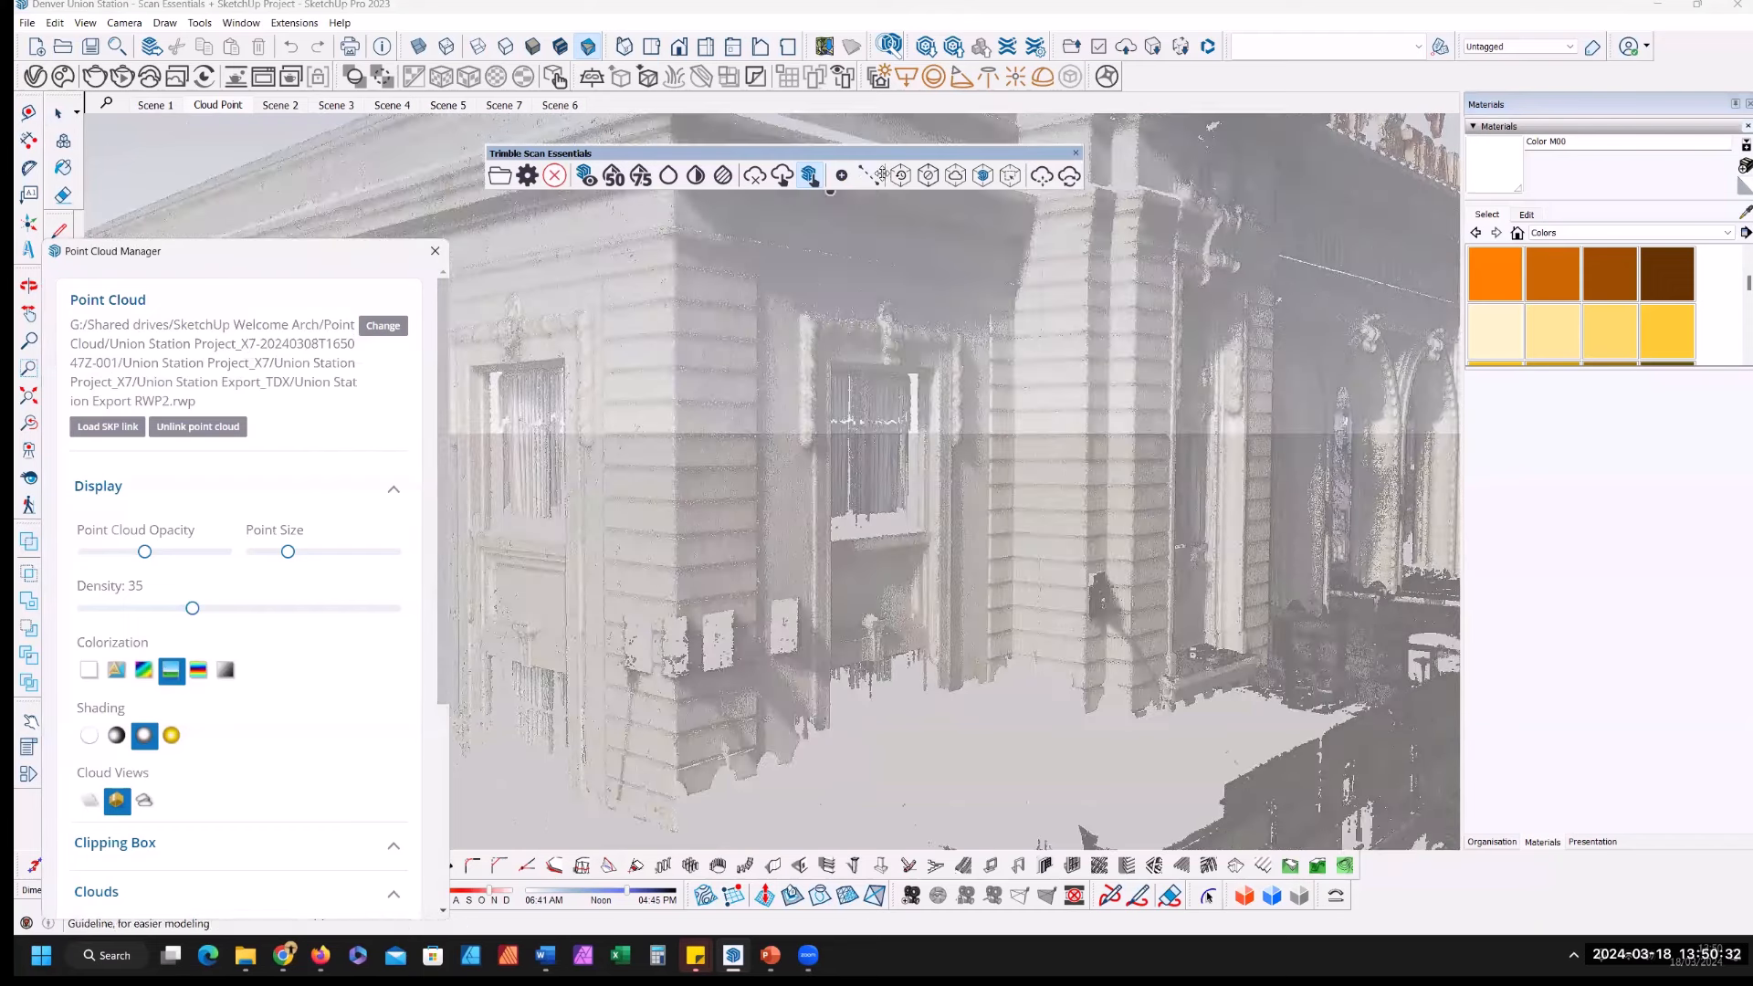
pyautogui.moveTo(882, 174); pyautogui.dragTo(967, 181)
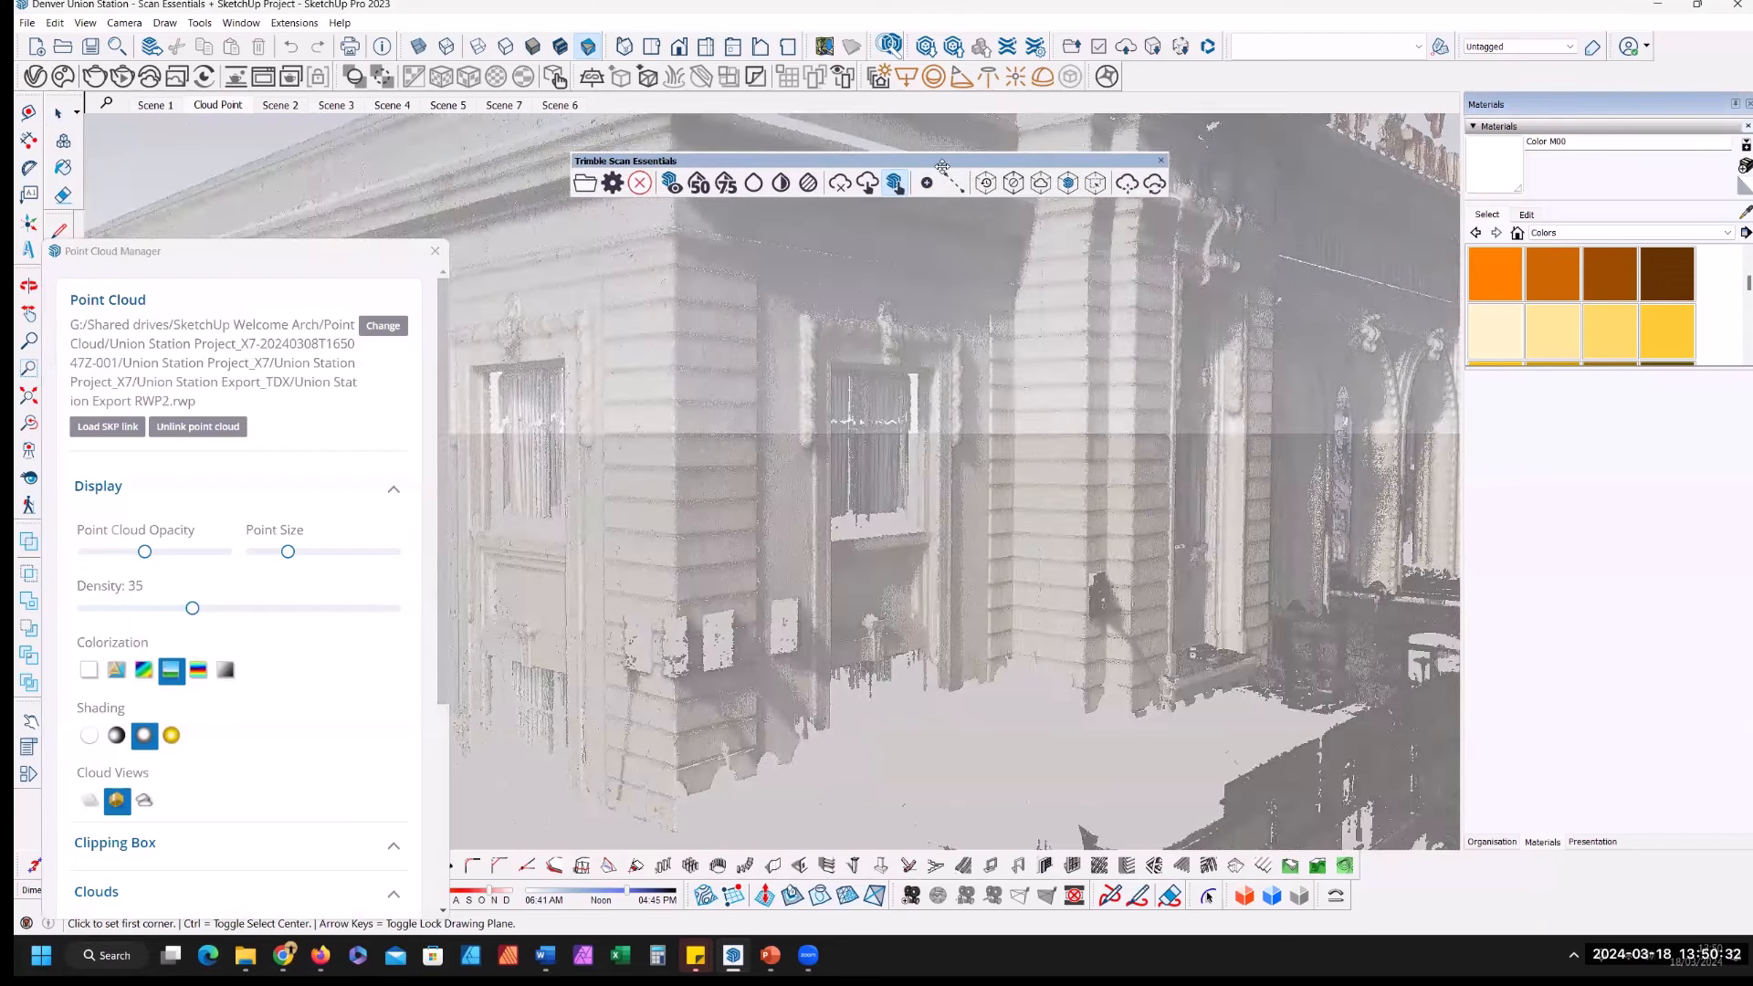
# Step: Hide the point cloud and make the Station Block tag visible to show the modeled station
pyautogui.click(669, 186)
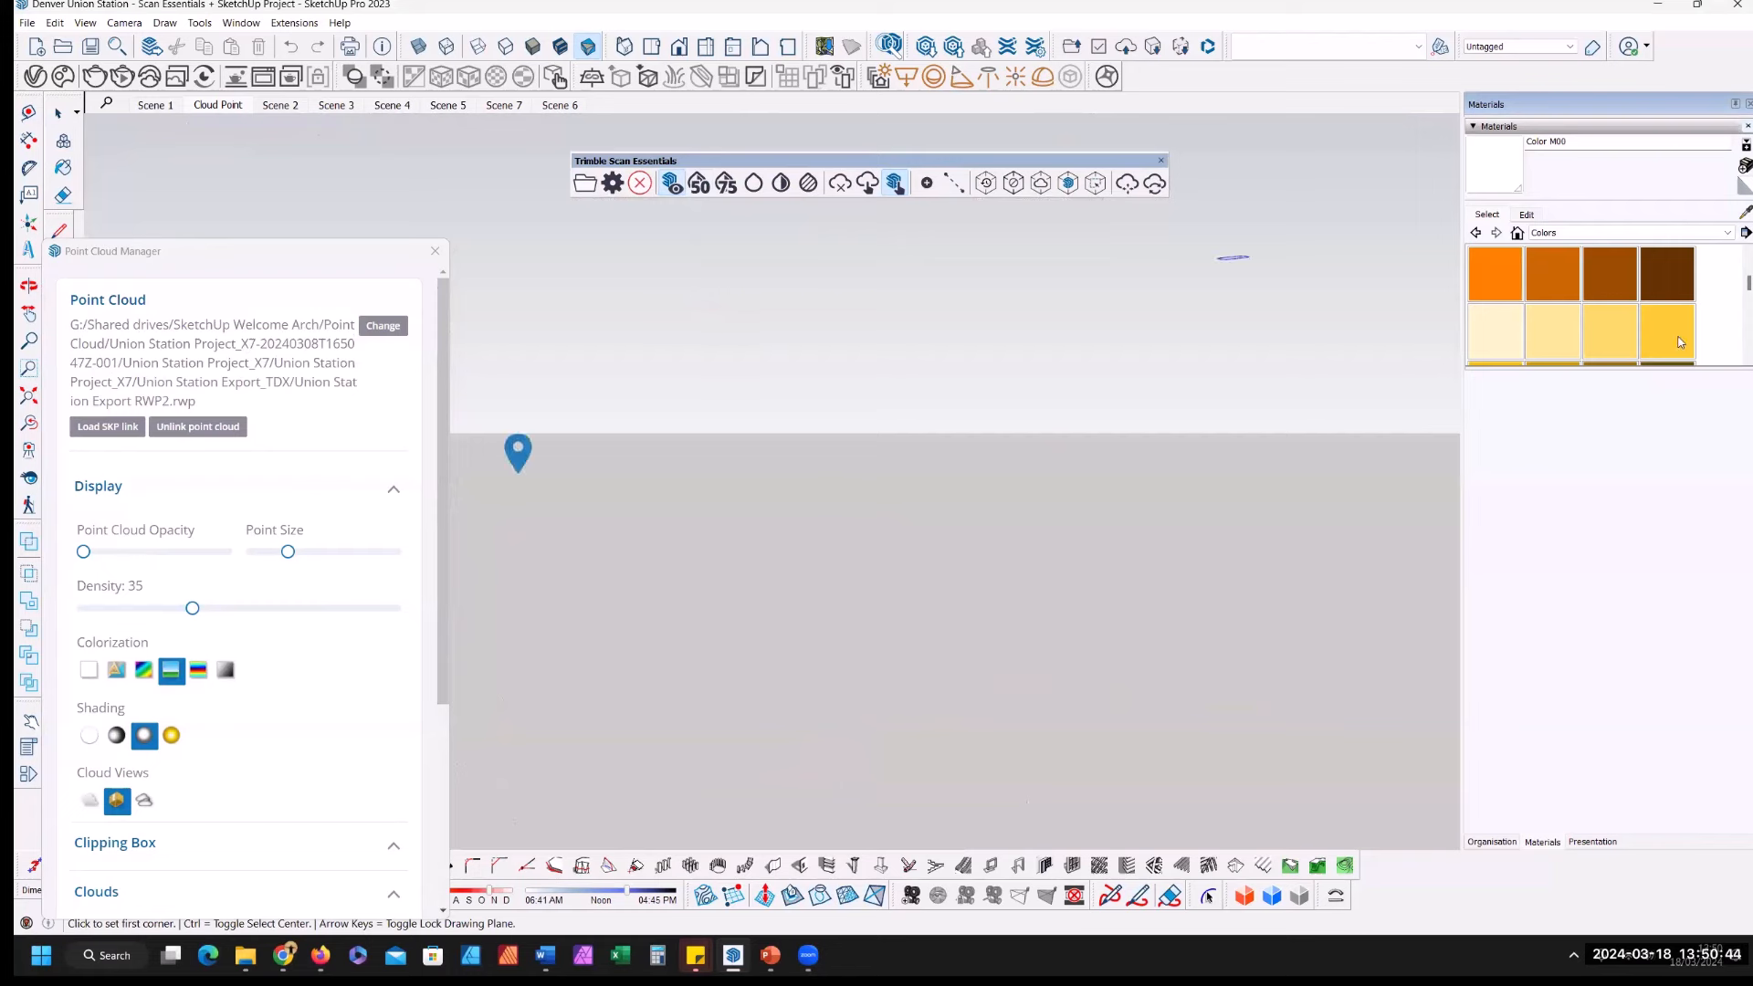
pyautogui.click(1491, 843)
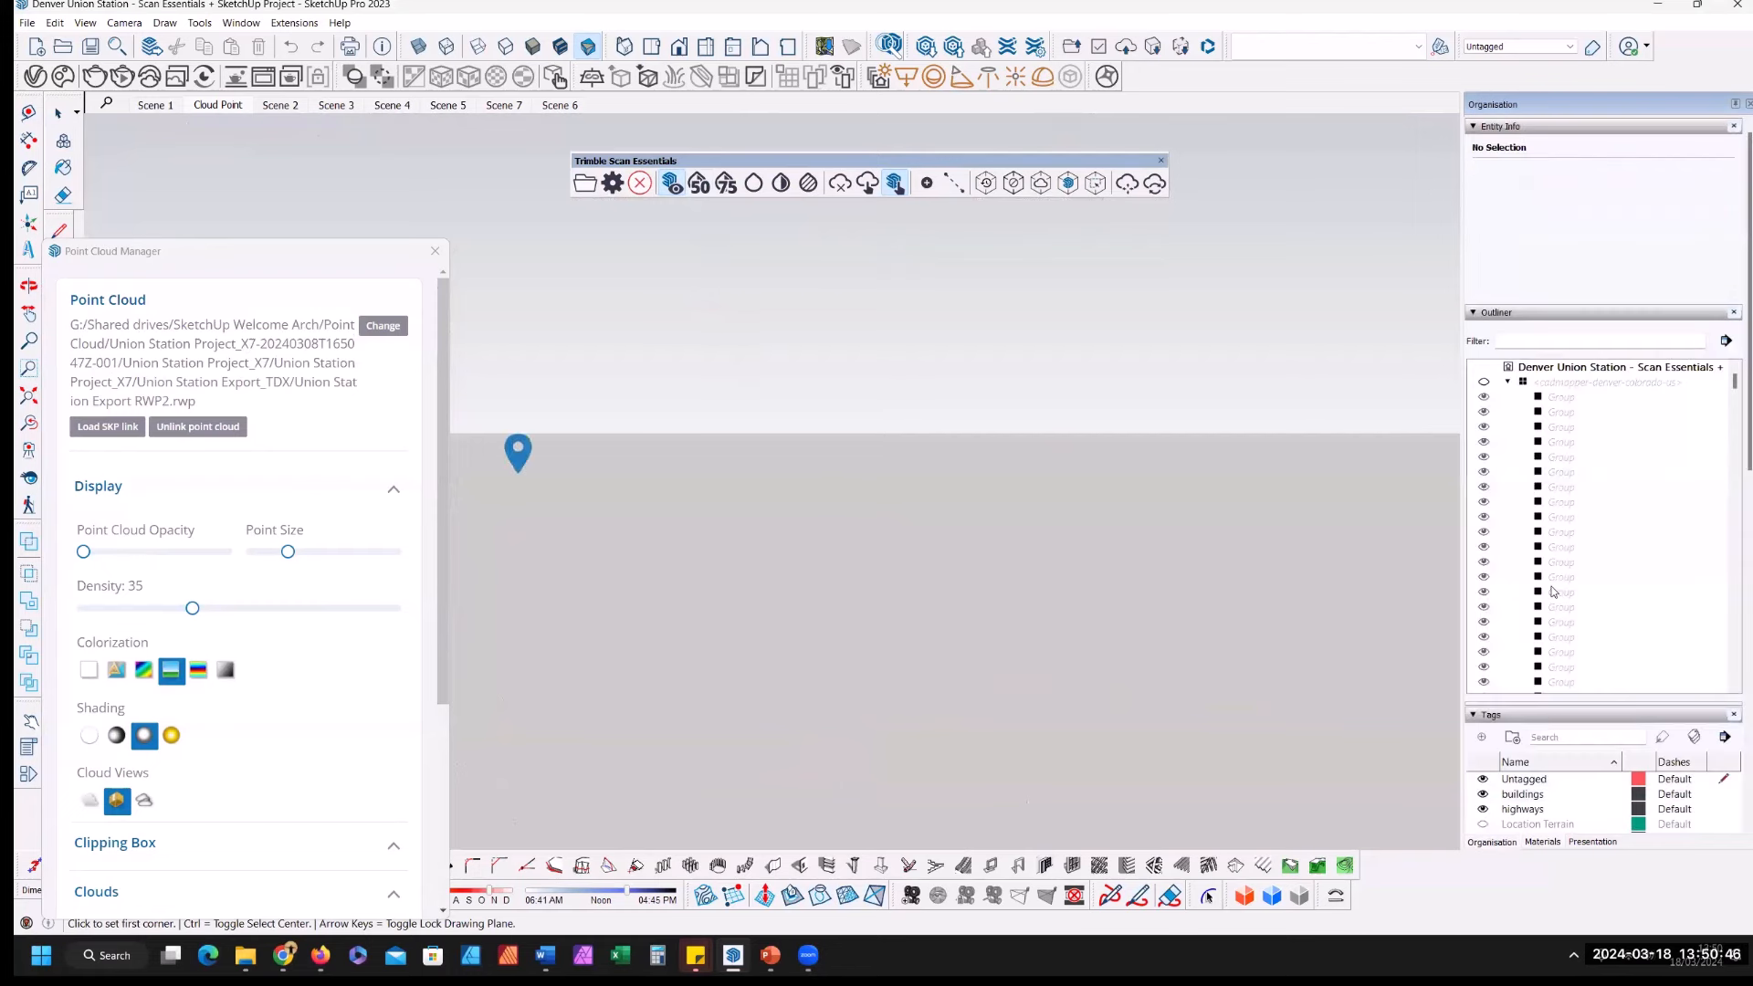
pyautogui.scroll(-3, 1540, 694)
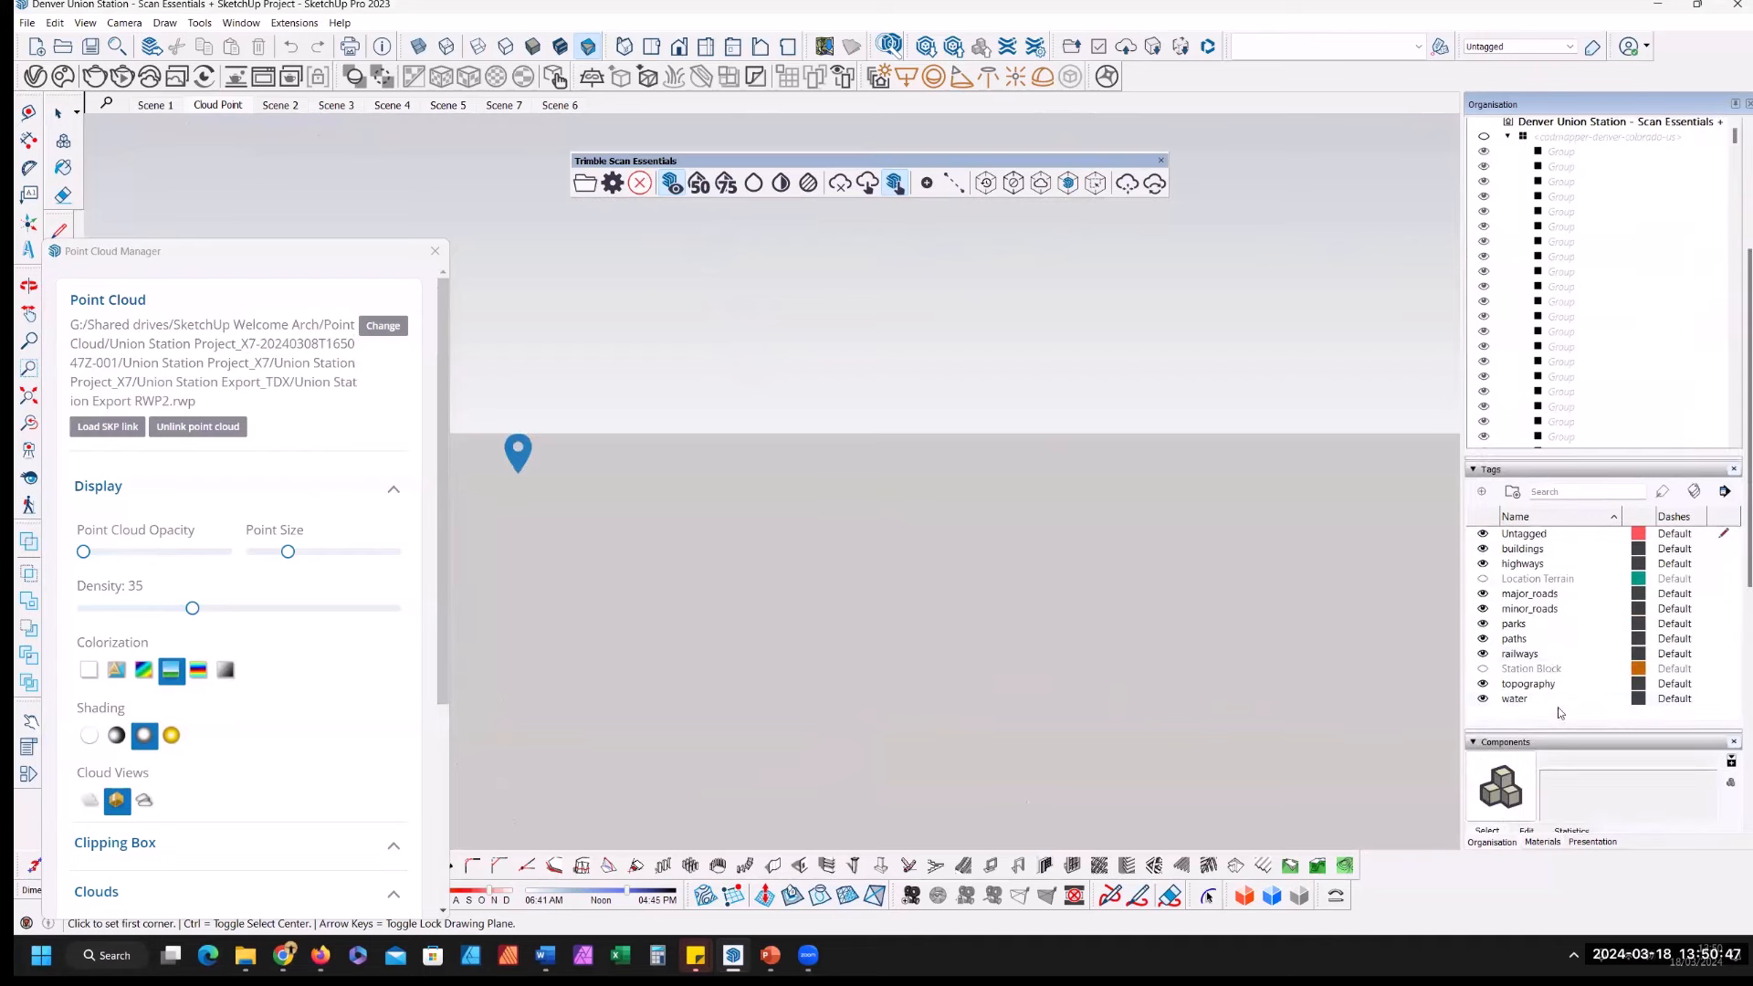
pyautogui.click(1486, 670)
pyautogui.click(1484, 670)
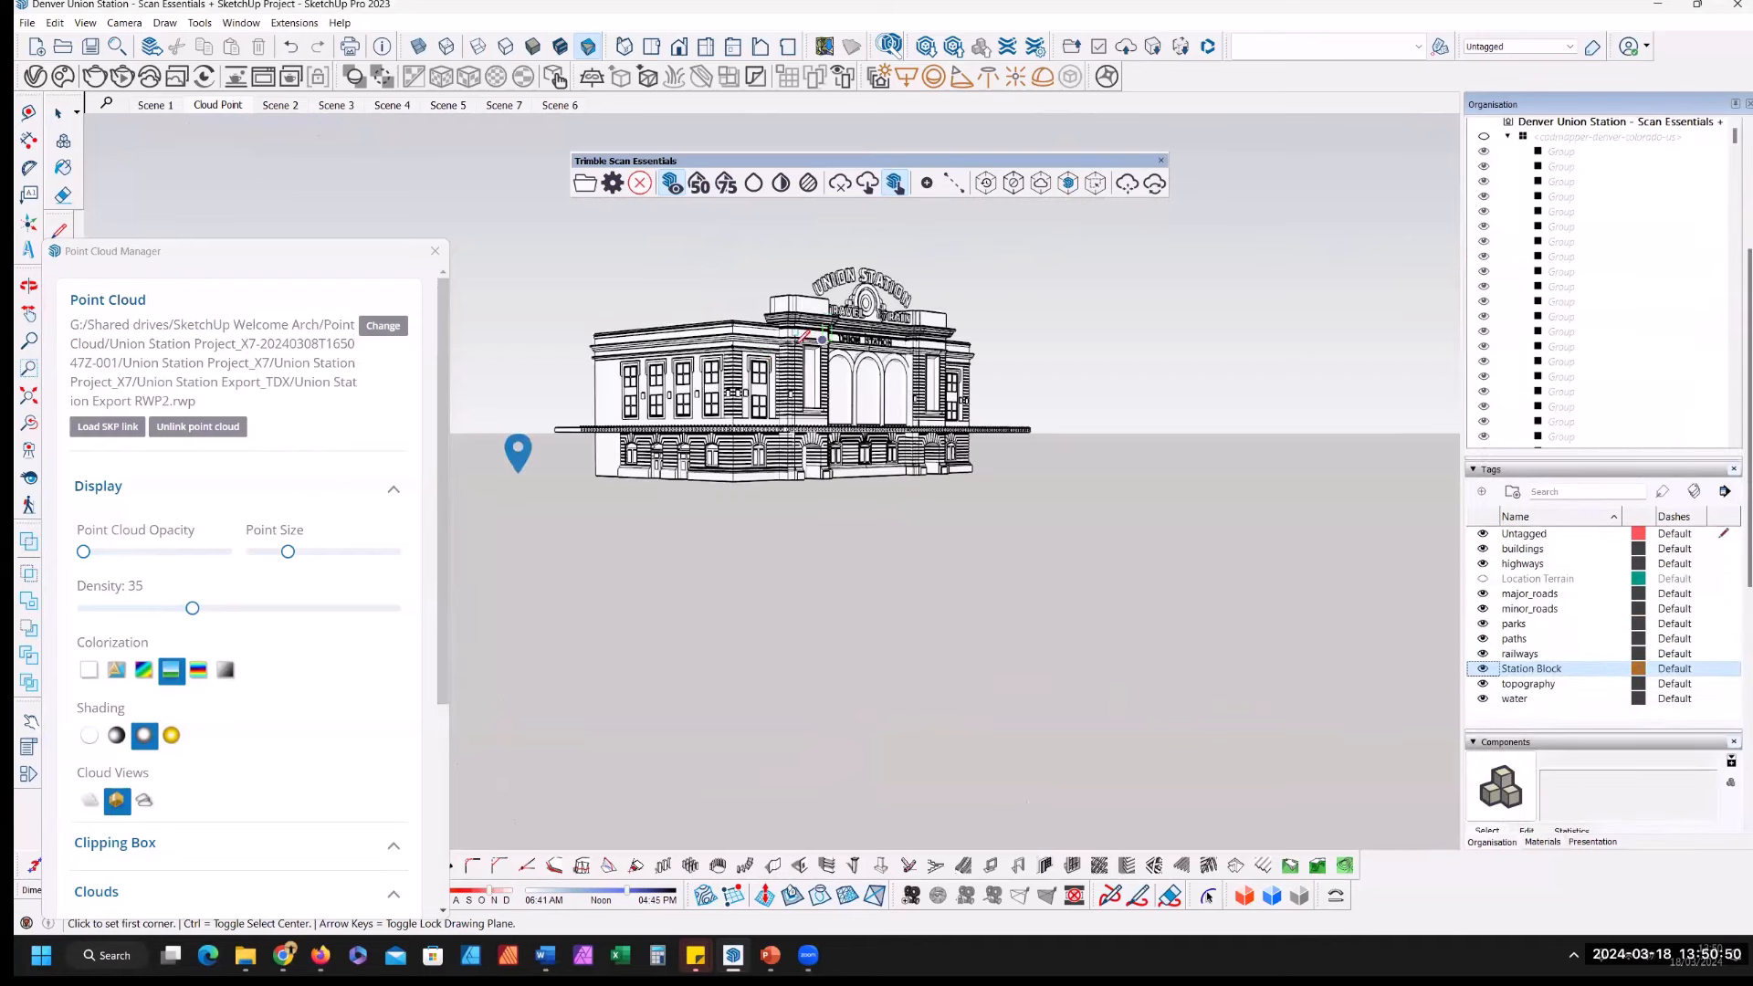
pyautogui.scroll(10, 756, 335)
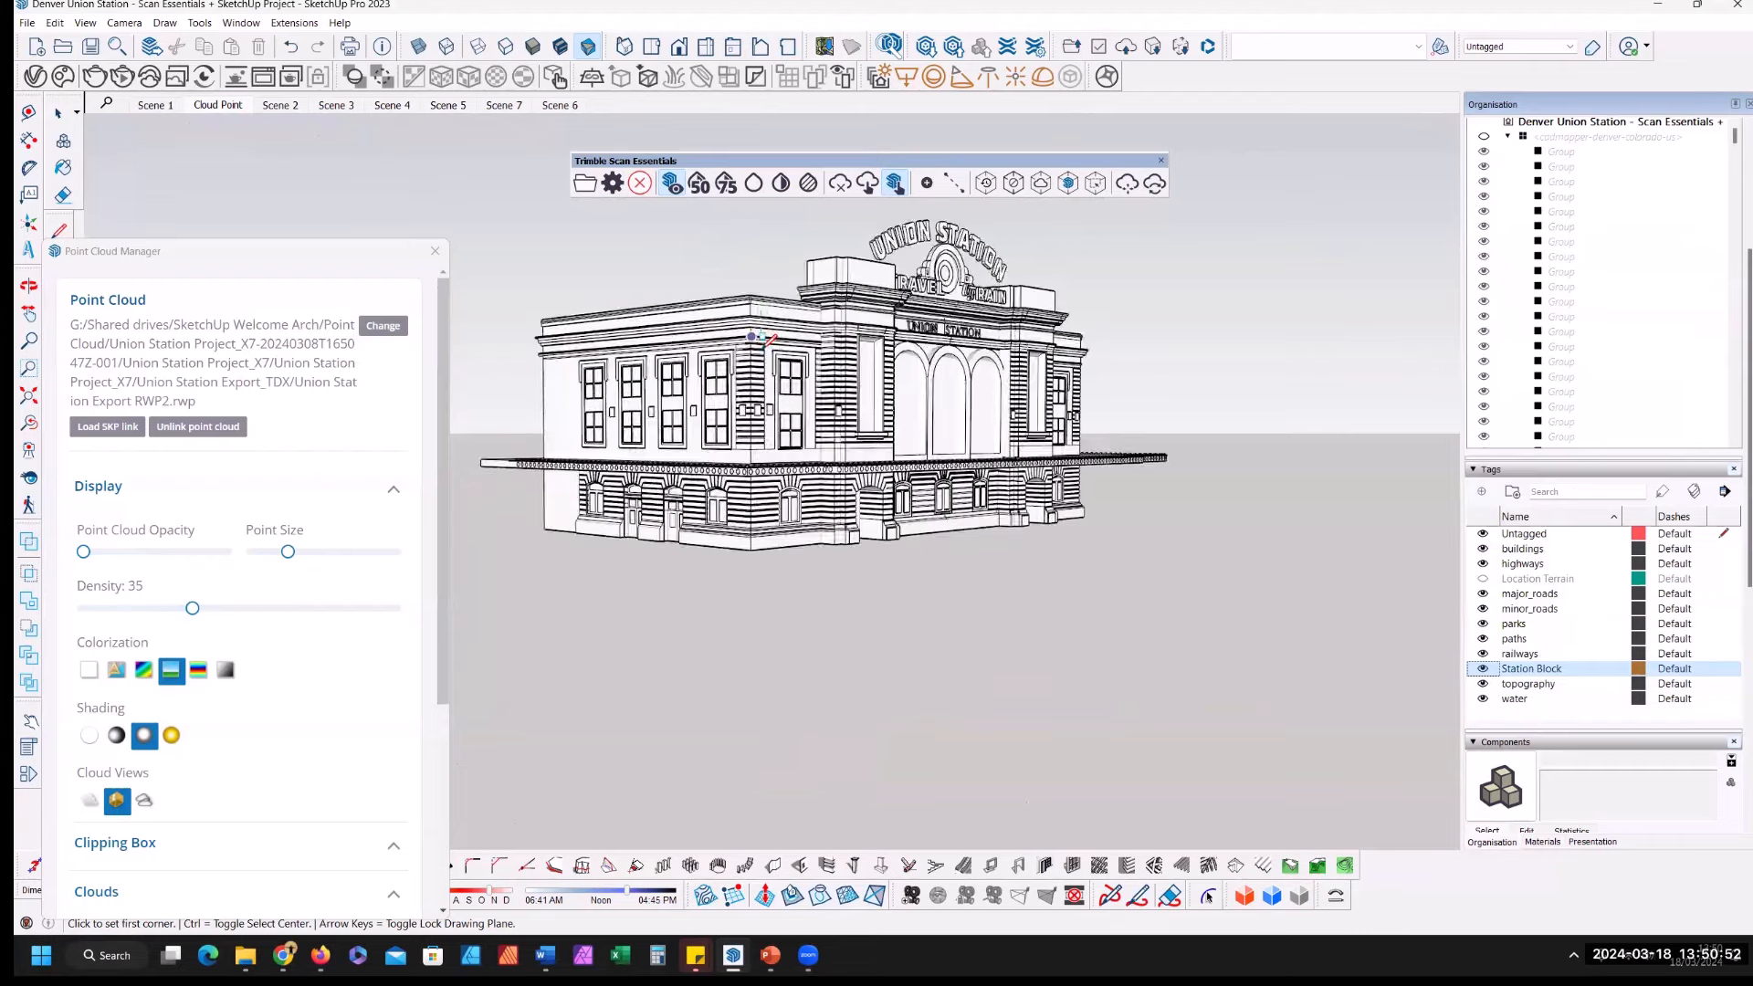
pyautogui.scroll(5, 767, 340)
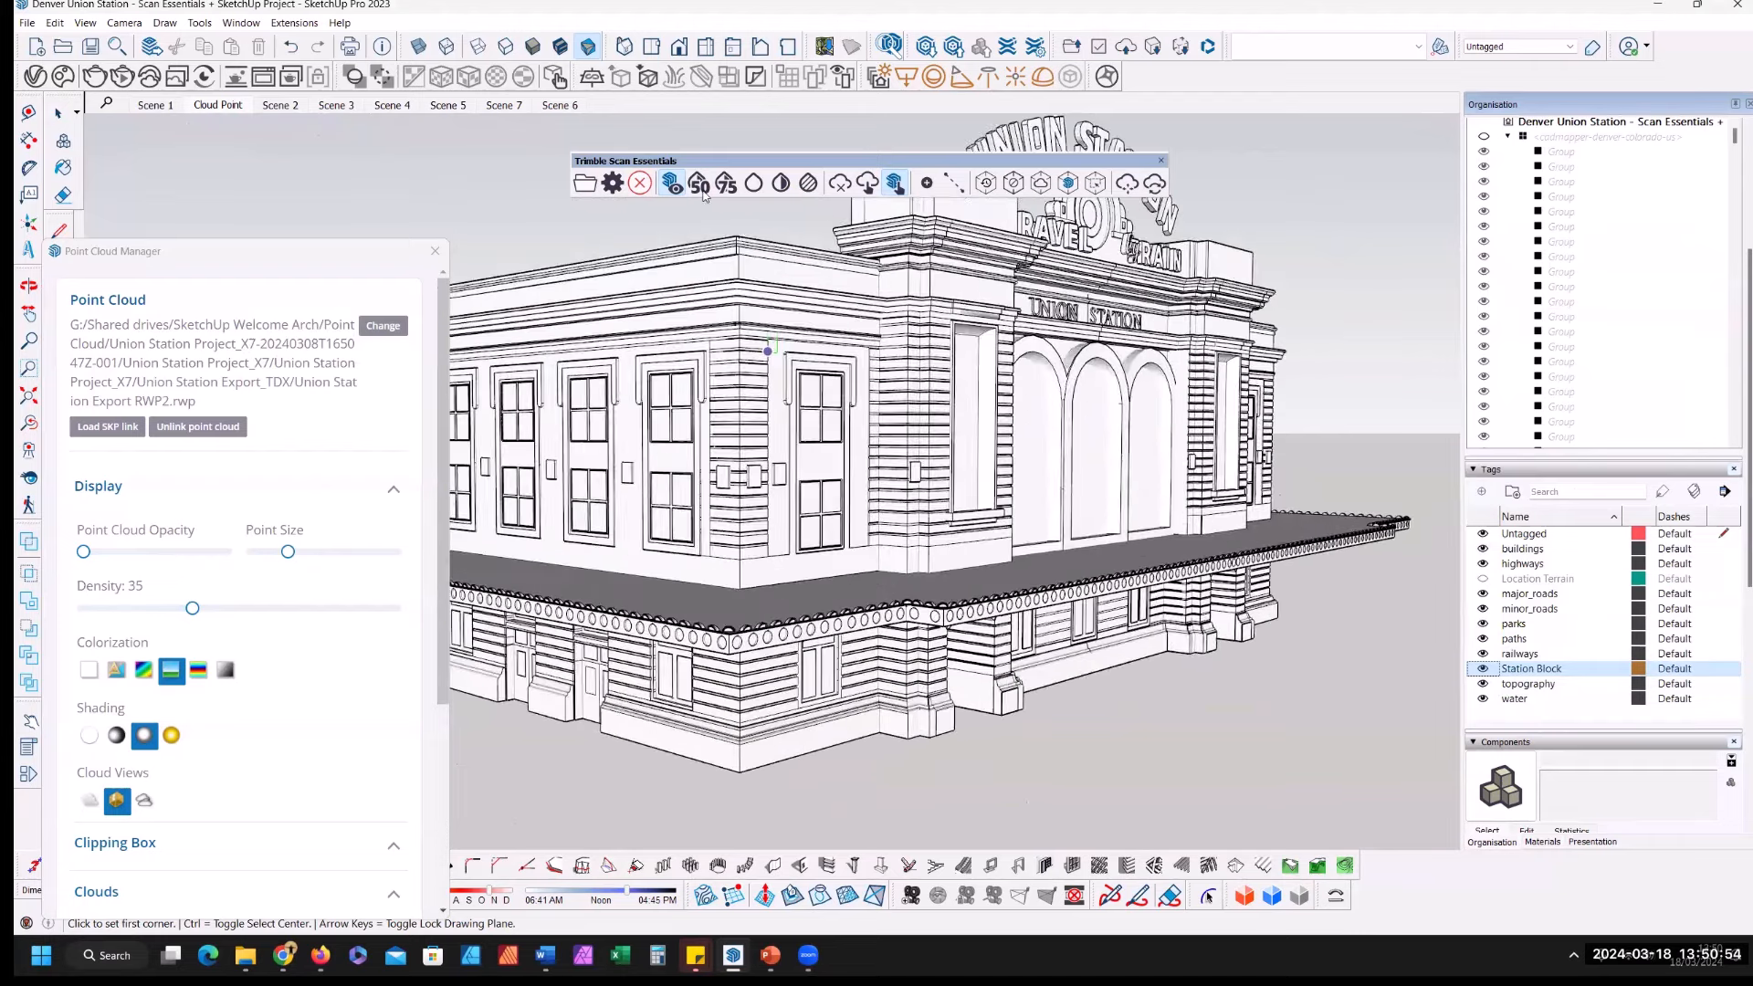
# Step: Overlay the point cloud on the station model at 50 and 75 percent opacity and try the blending options through to the last one
pyautogui.click(699, 184)
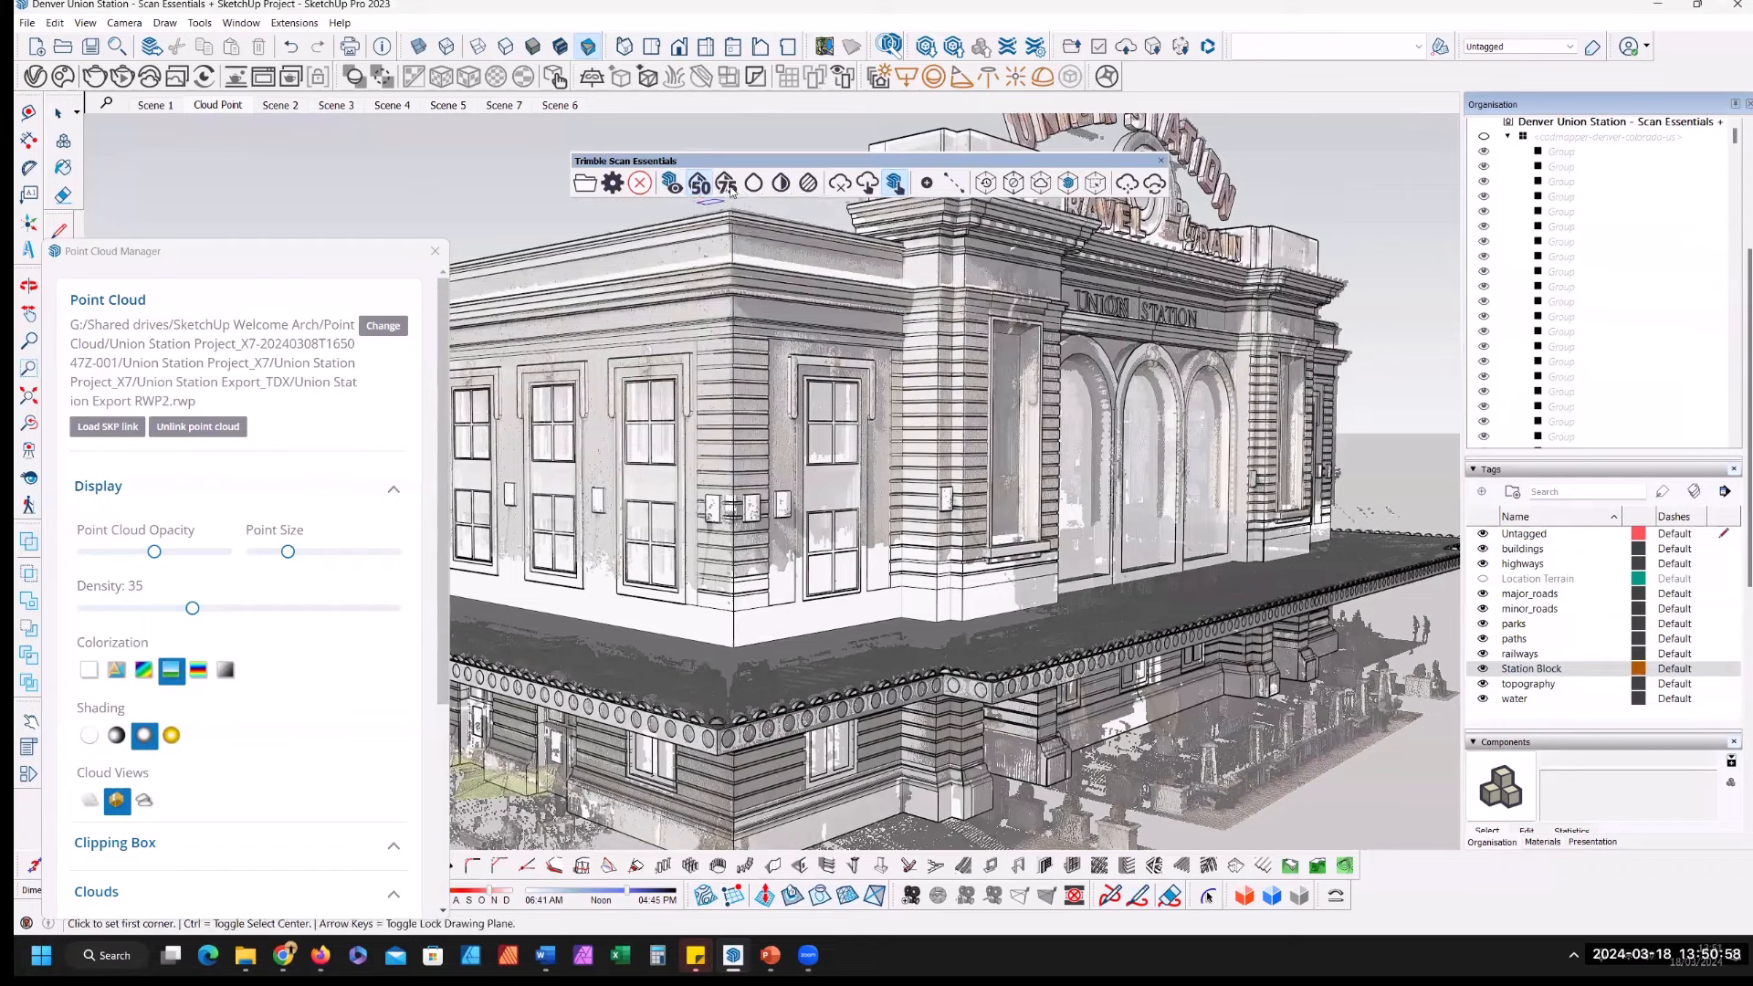
pyautogui.click(726, 186)
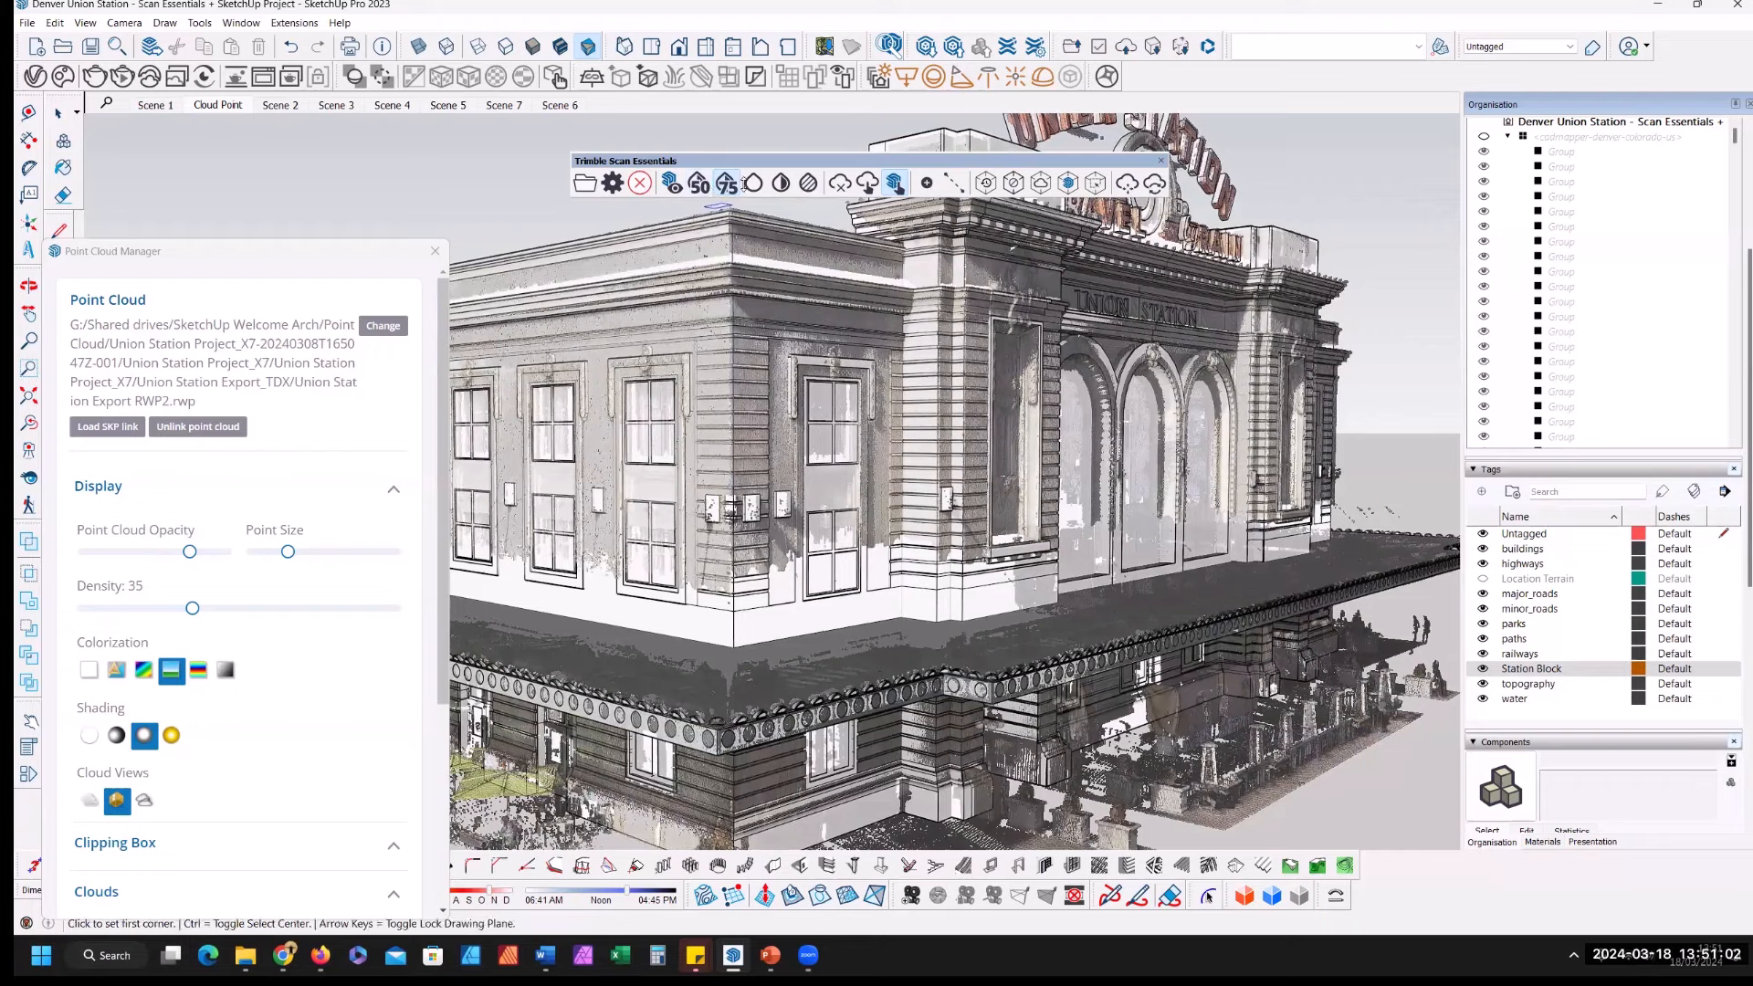
pyautogui.click(753, 185)
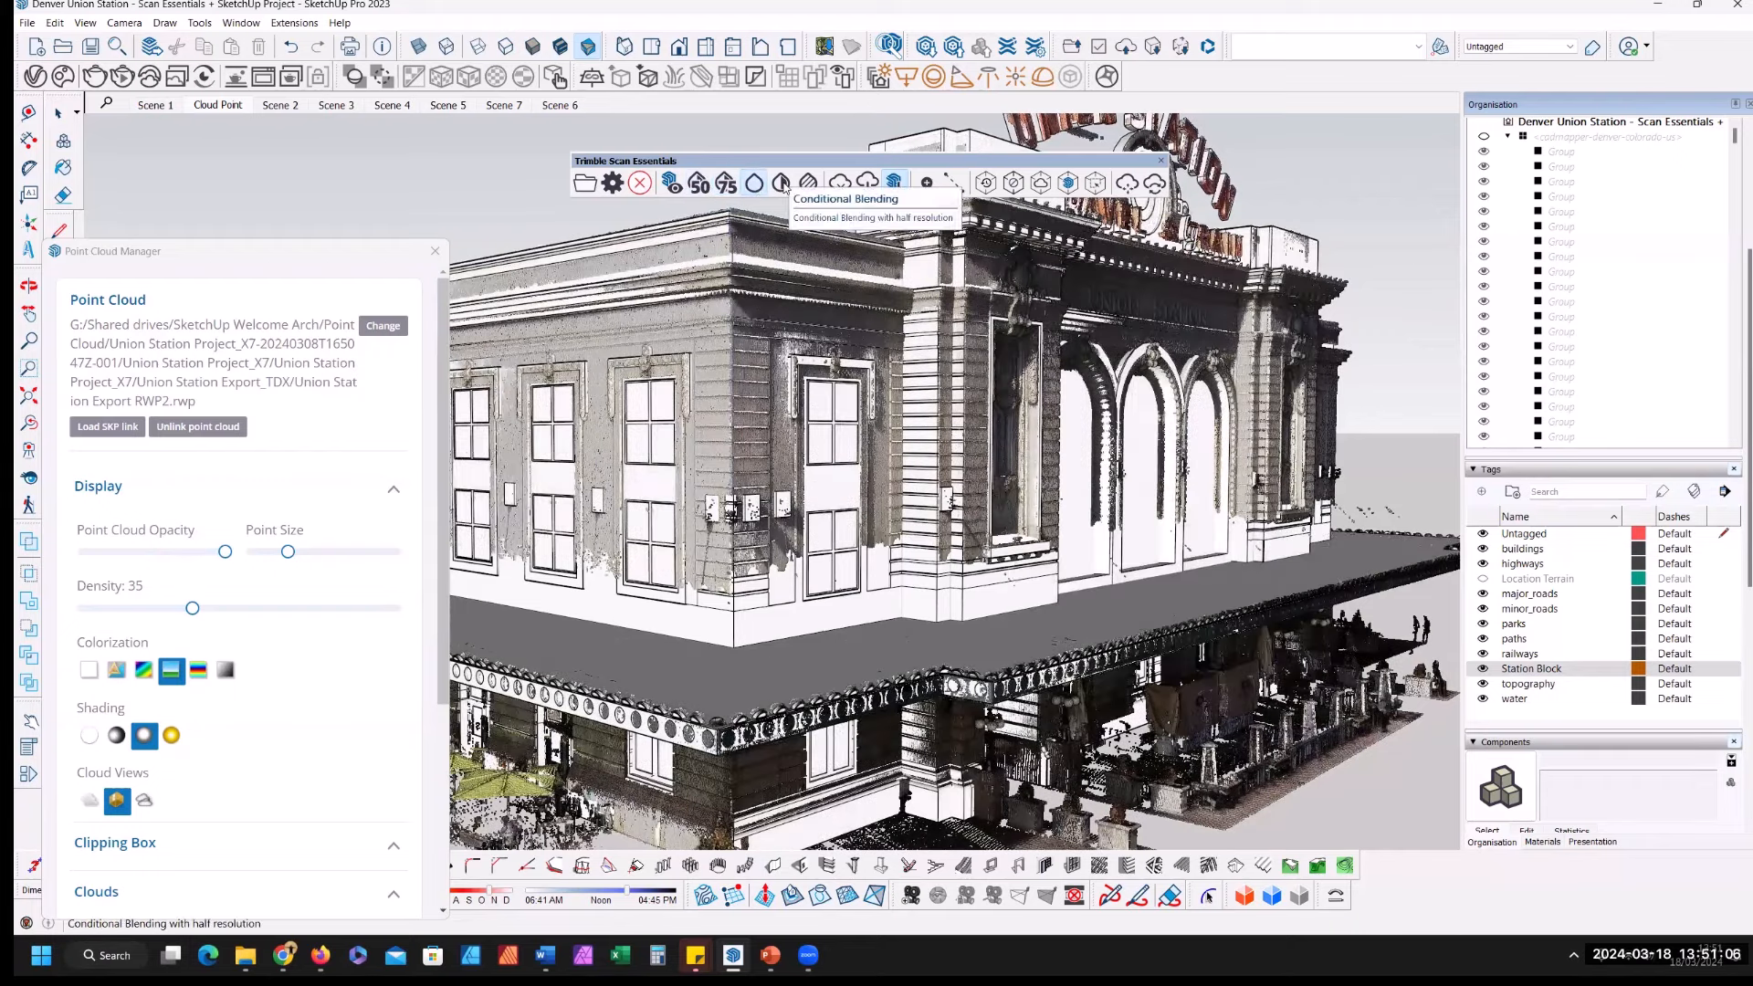
pyautogui.click(784, 186)
pyautogui.click(809, 188)
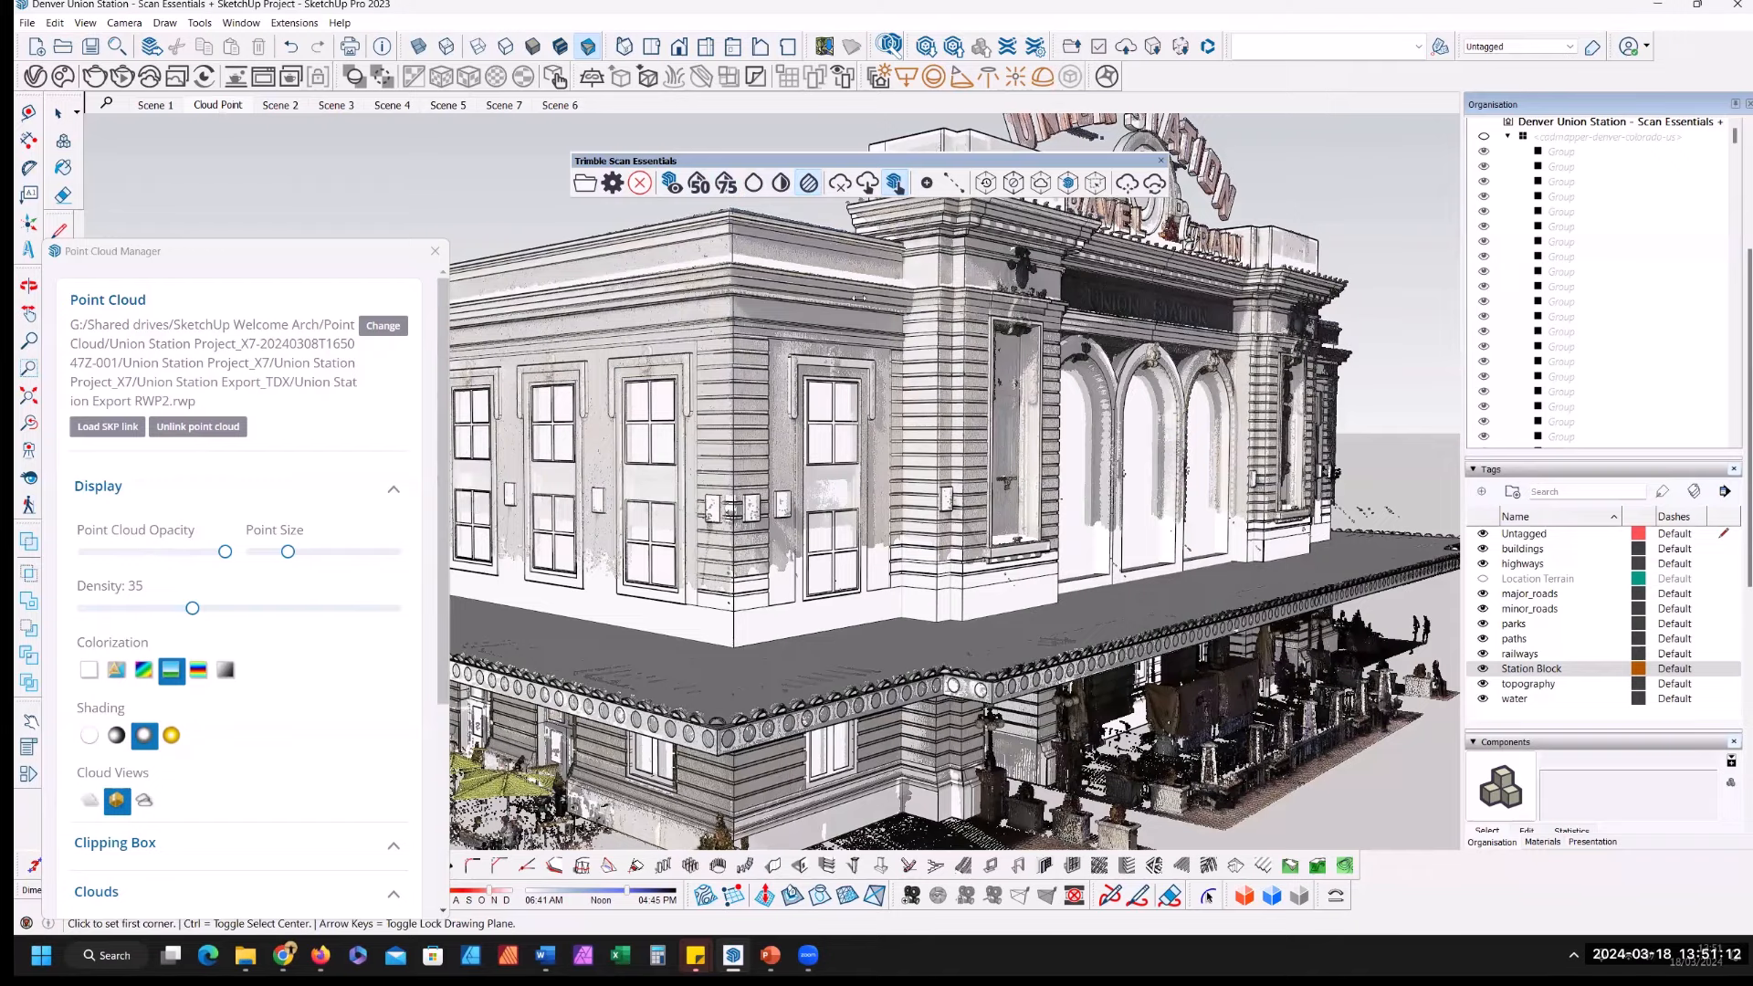
# Step: Hide the Station Block tag so only the point cloud remains at the building's upper corner for drawing with the Rectangle tool
pyautogui.click(1483, 669)
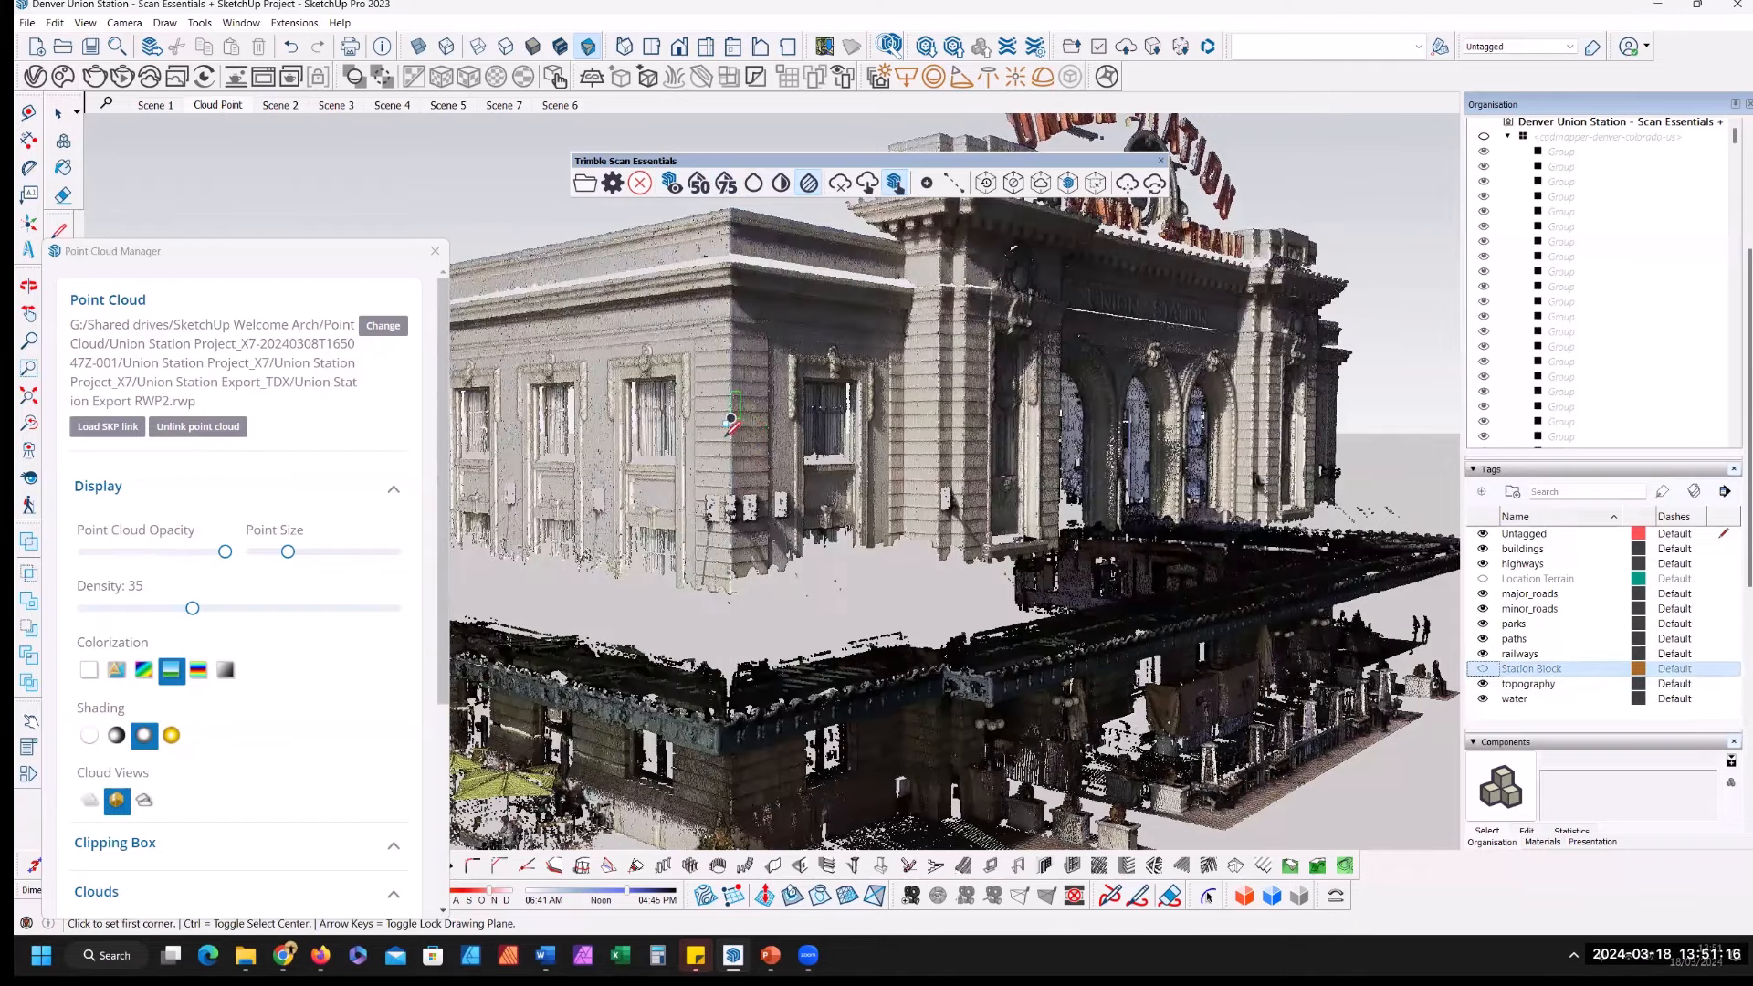
pyautogui.scroll(-4, 727, 436)
pyautogui.scroll(1, 726, 438)
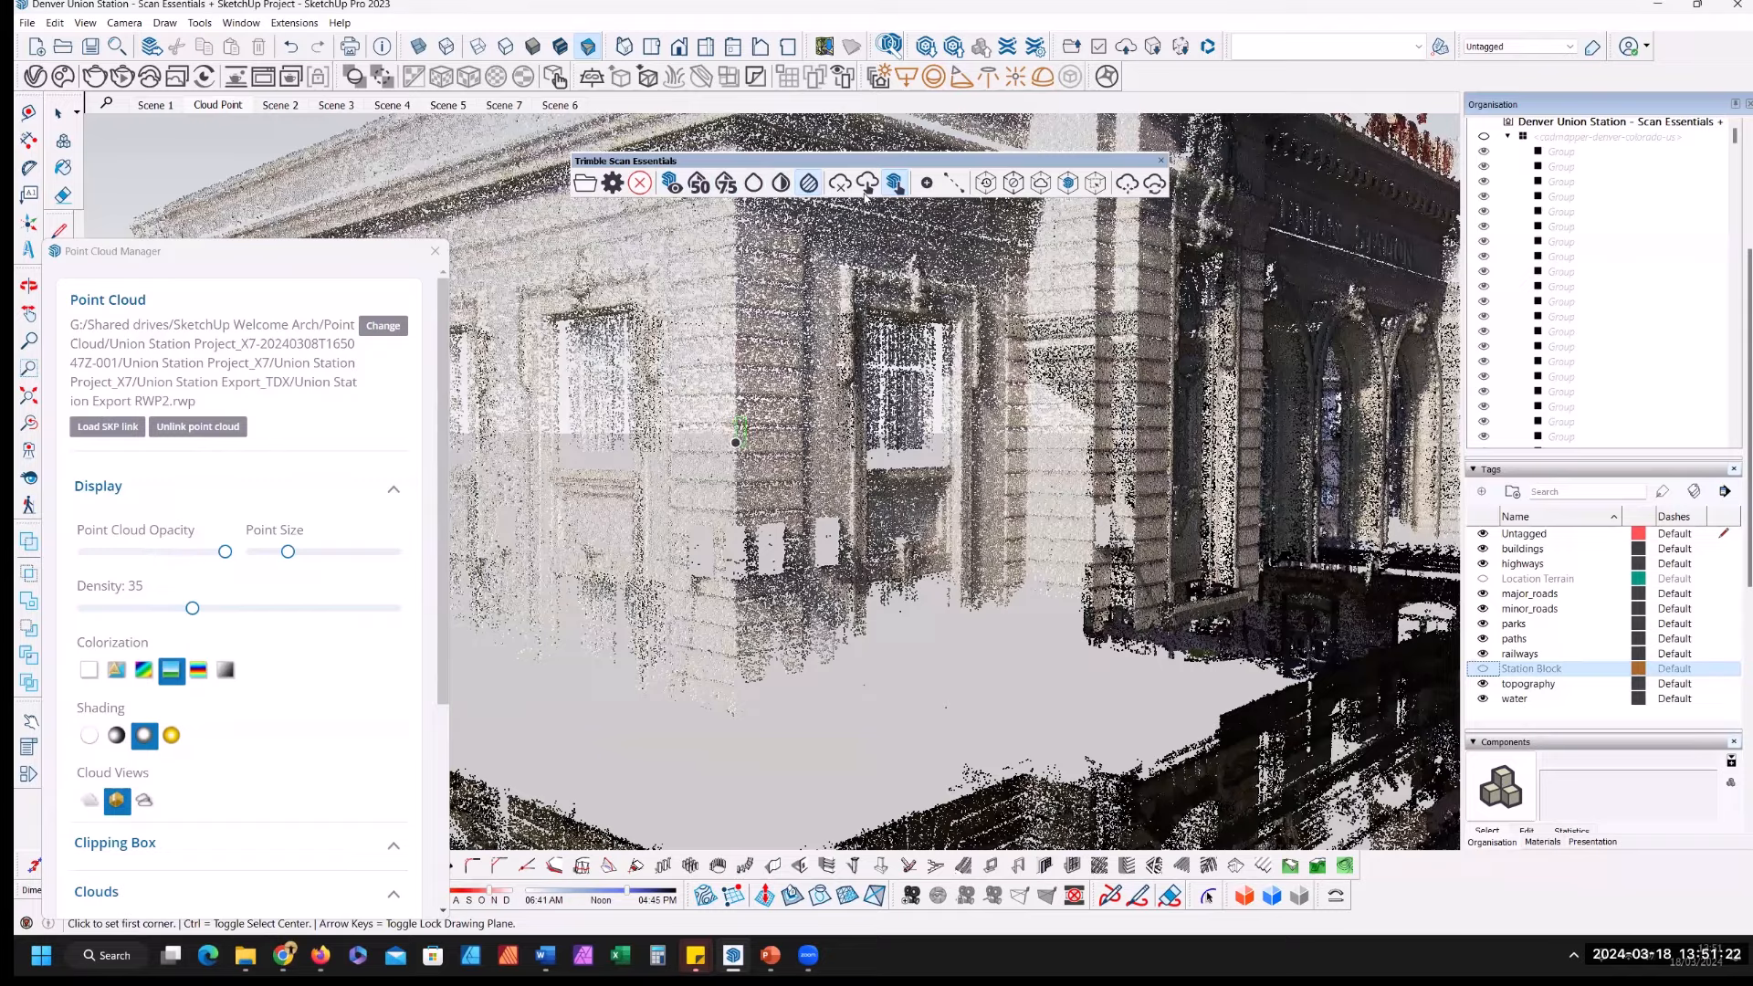
pyautogui.scroll(3, 736, 442)
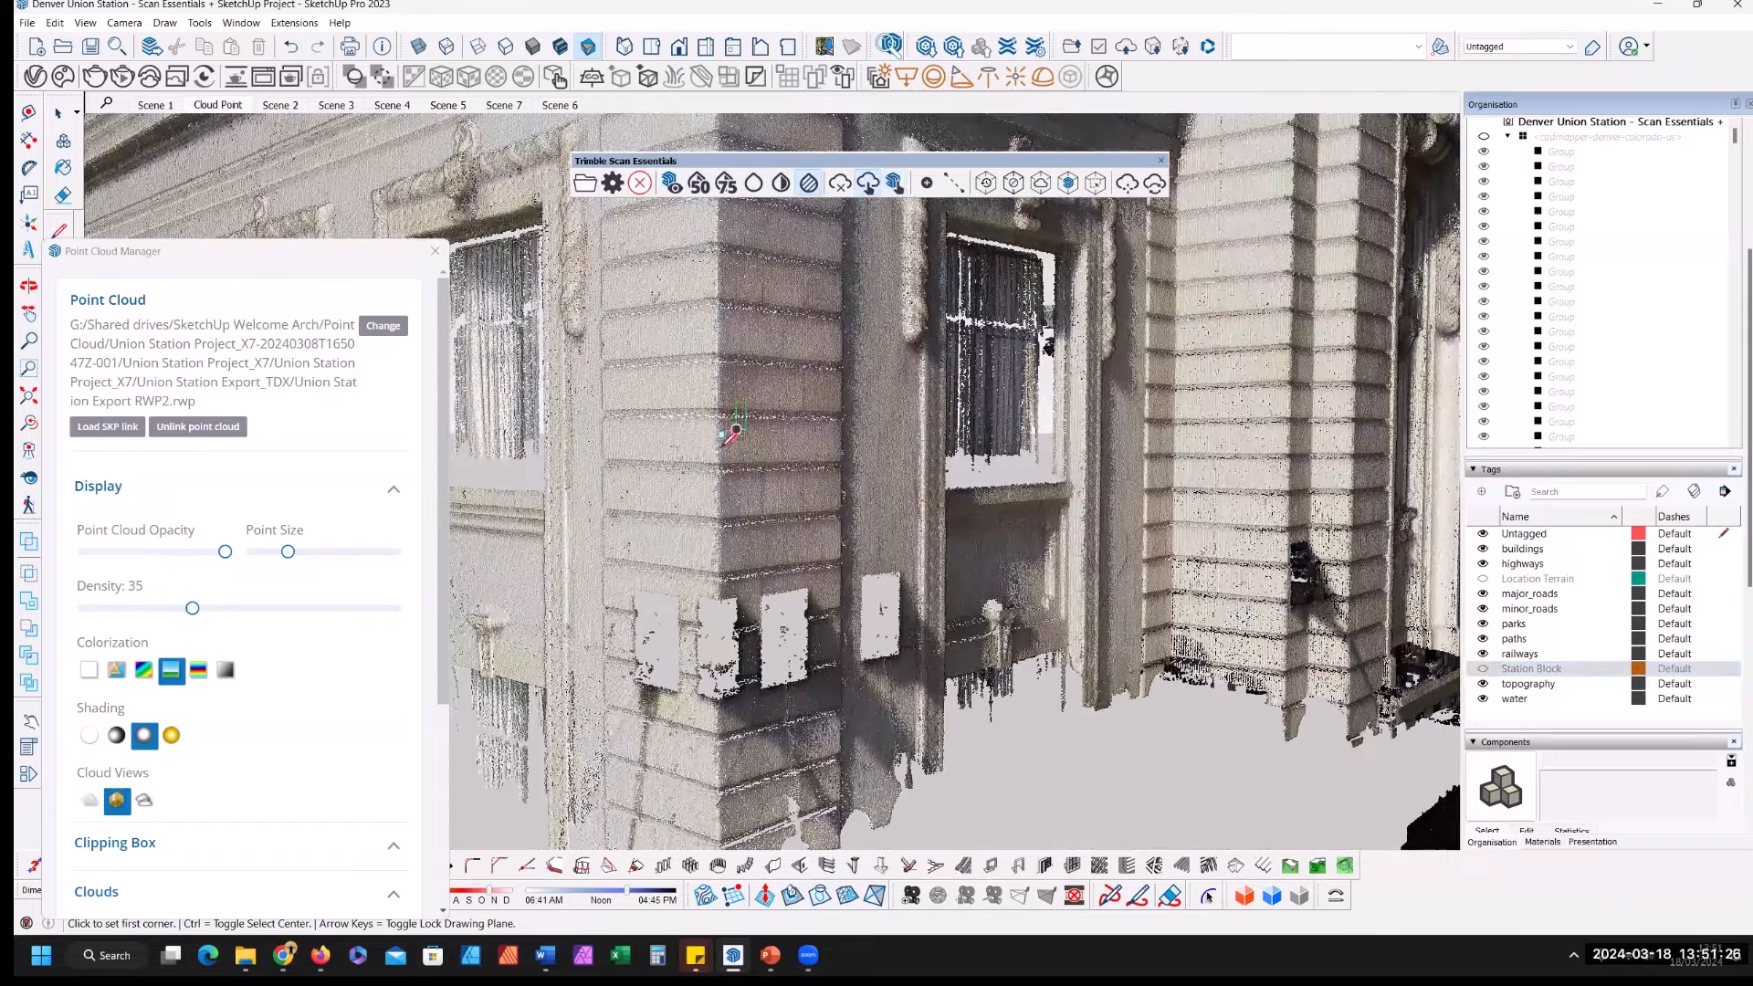
# Step: Draw a rectangle on each of the two wall faces meeting at the building corner, snapping to scan points
pyautogui.scroll(2, 720, 447)
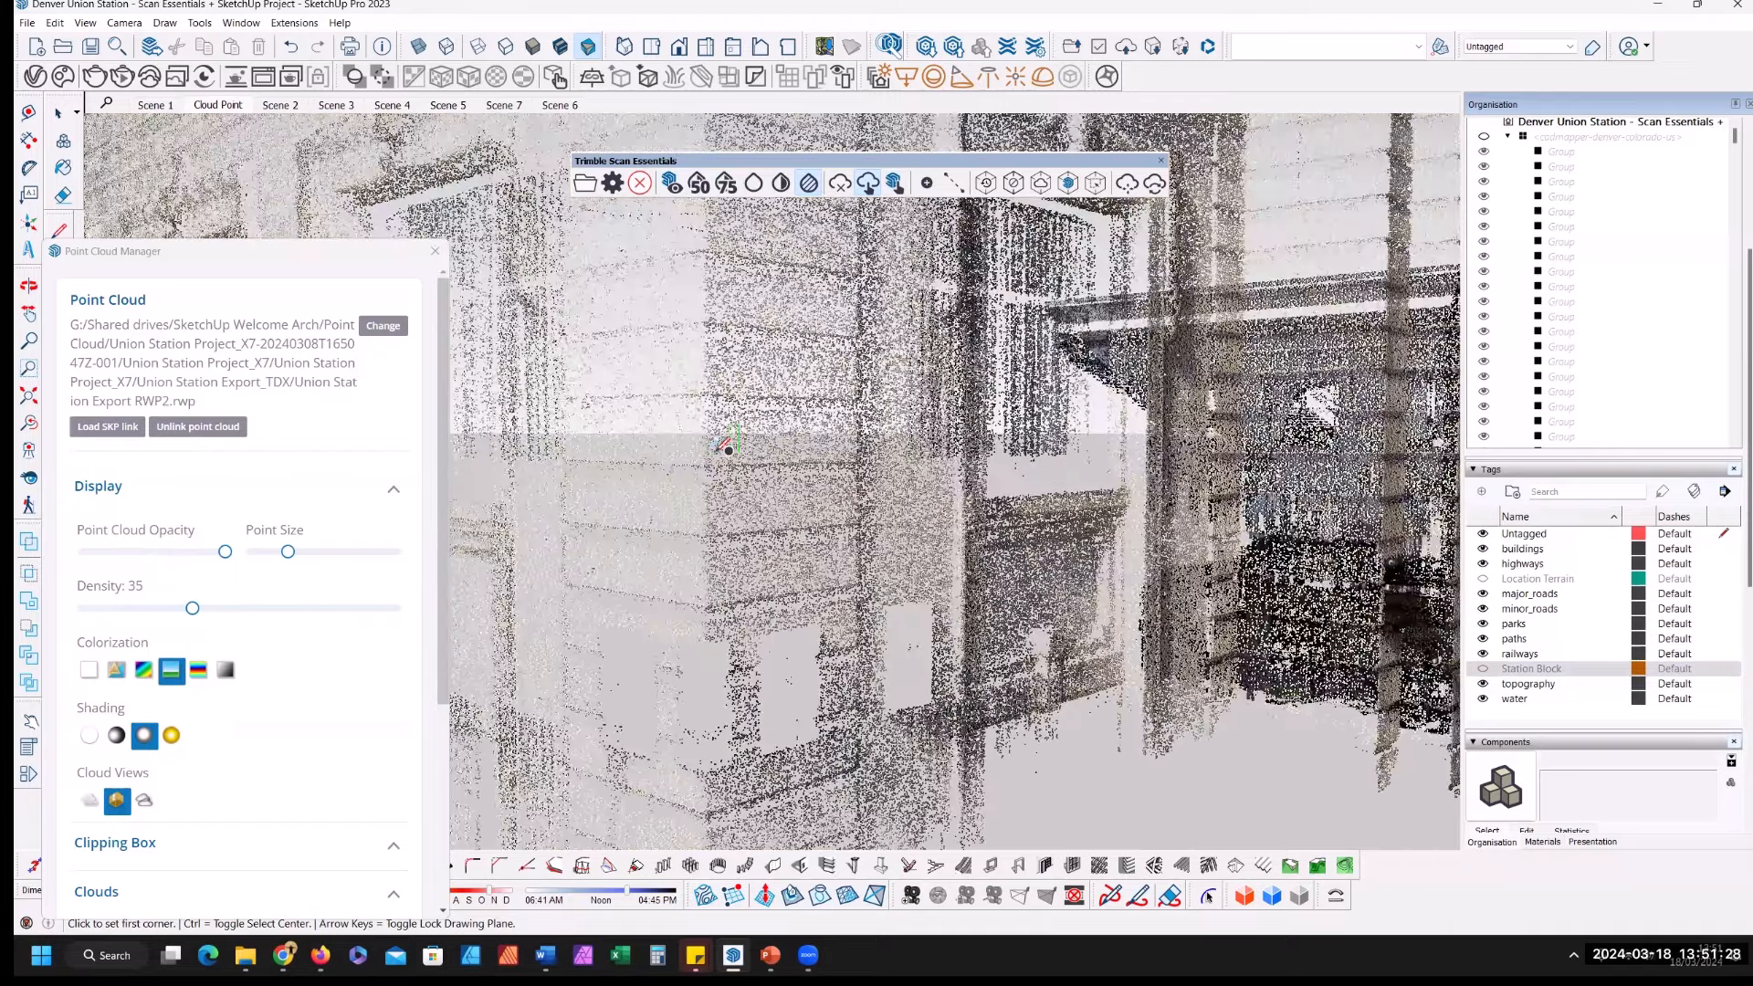
pyautogui.scroll(1, 728, 447)
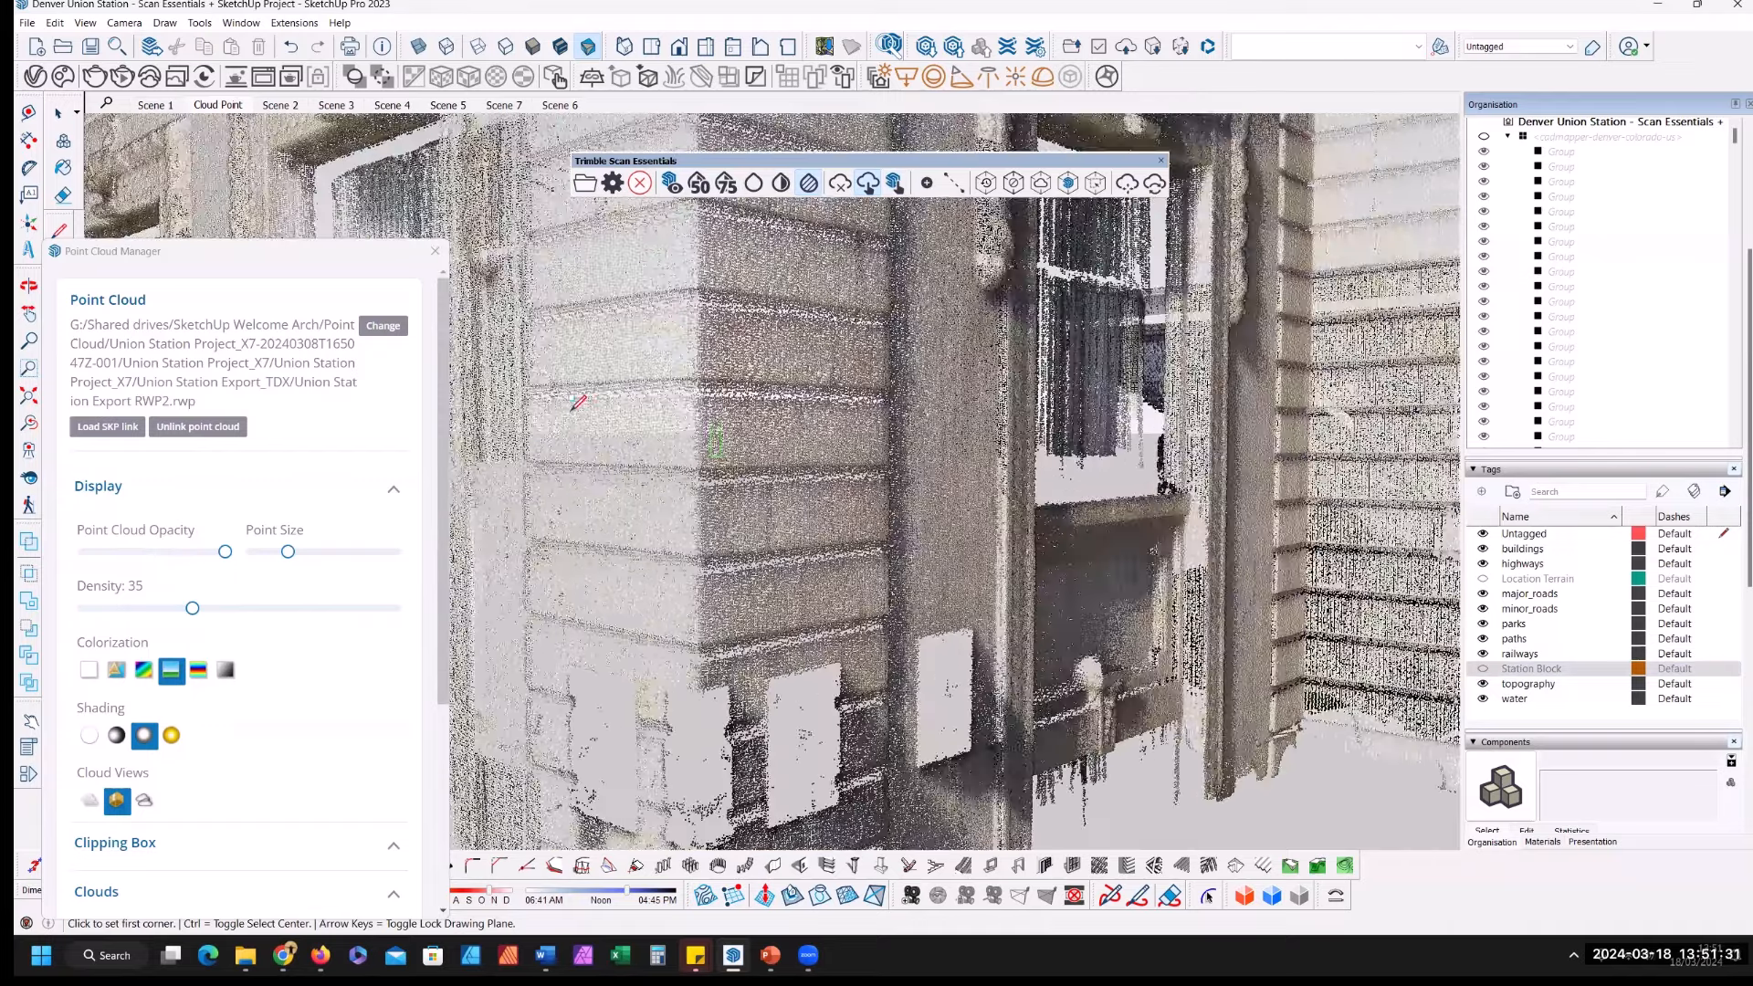
pyautogui.click(571, 411)
pyautogui.click(685, 454)
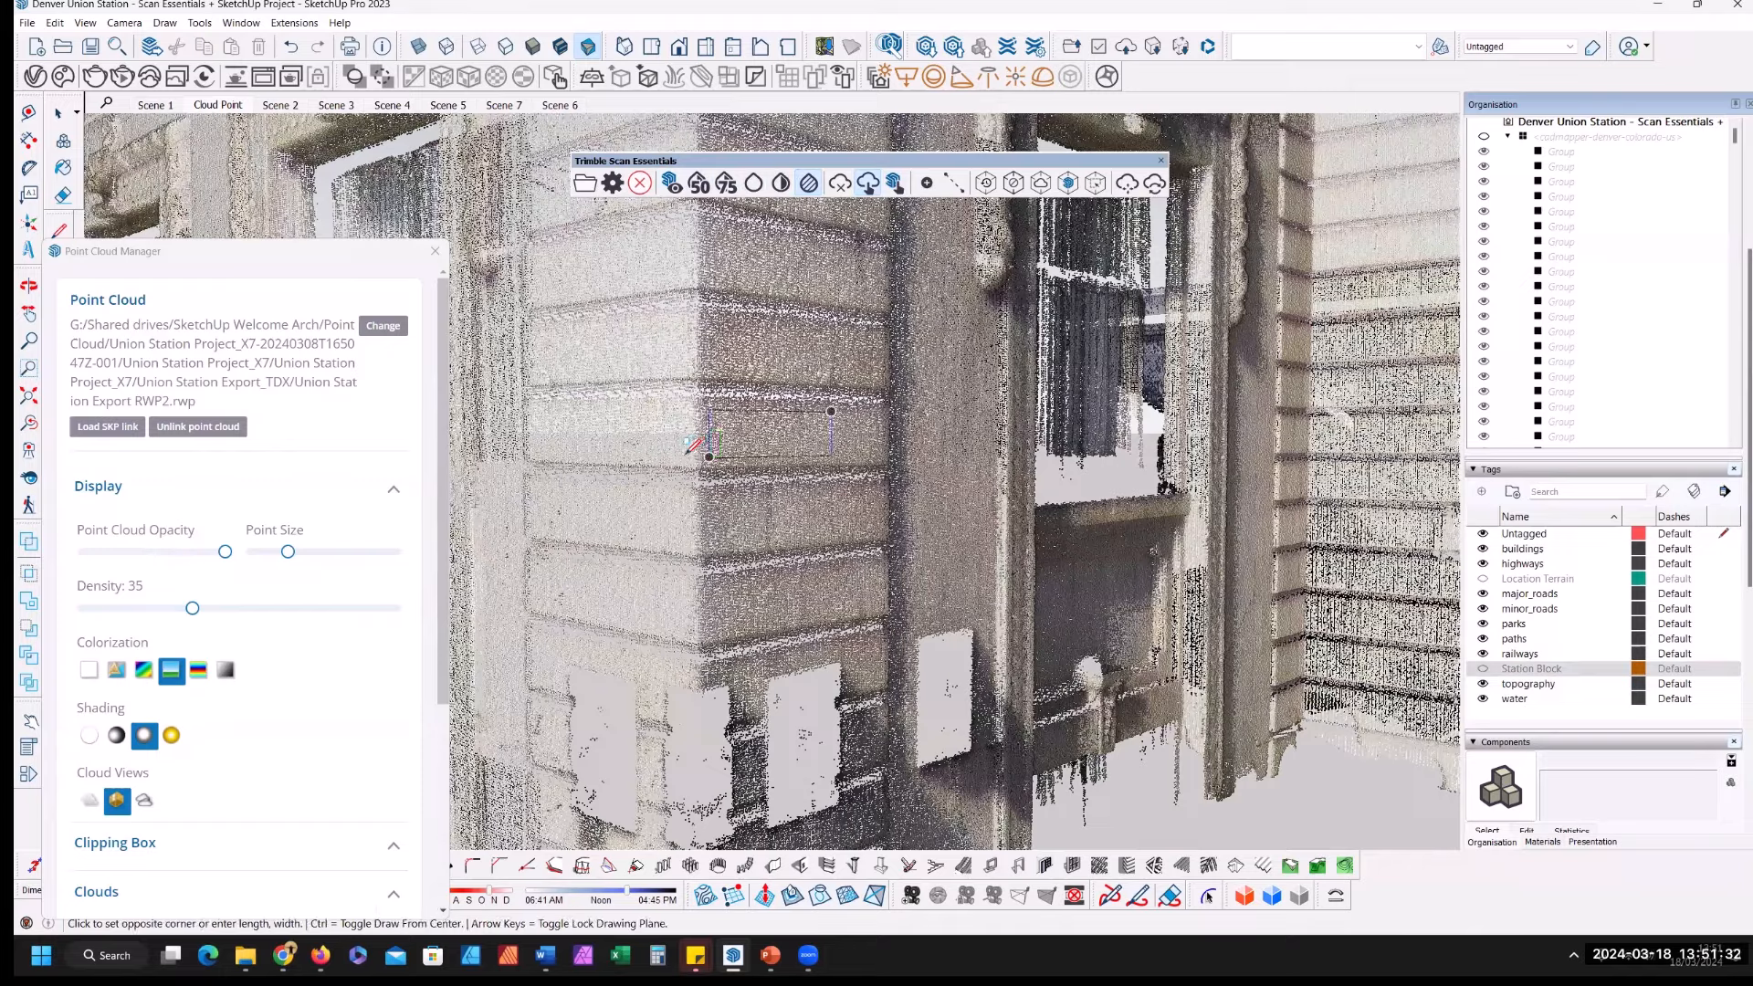
pyautogui.moveTo(586, 569); pyautogui.dragTo(741, 456, button='middle')
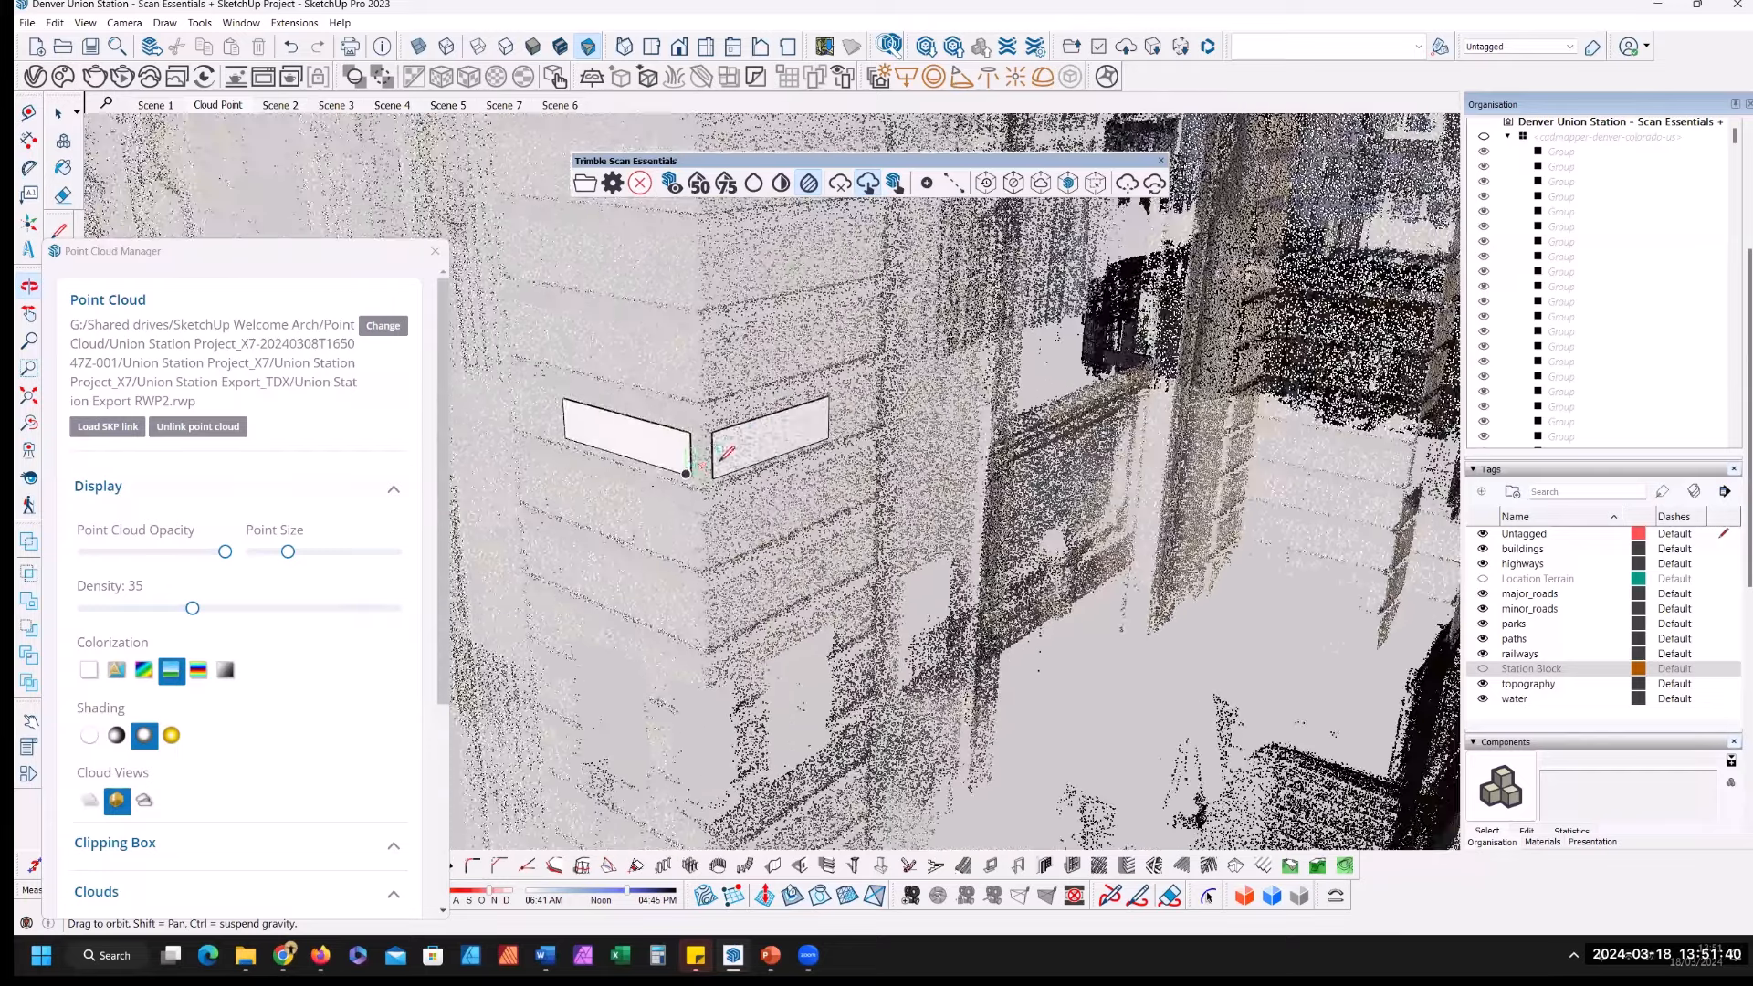
# Step: Examine how the two rectangles sit against the scanned wall faces at the corner, up close and from different distances
pyautogui.press('r')
pyautogui.scroll(2, 689, 411)
pyautogui.scroll(1, 722, 411)
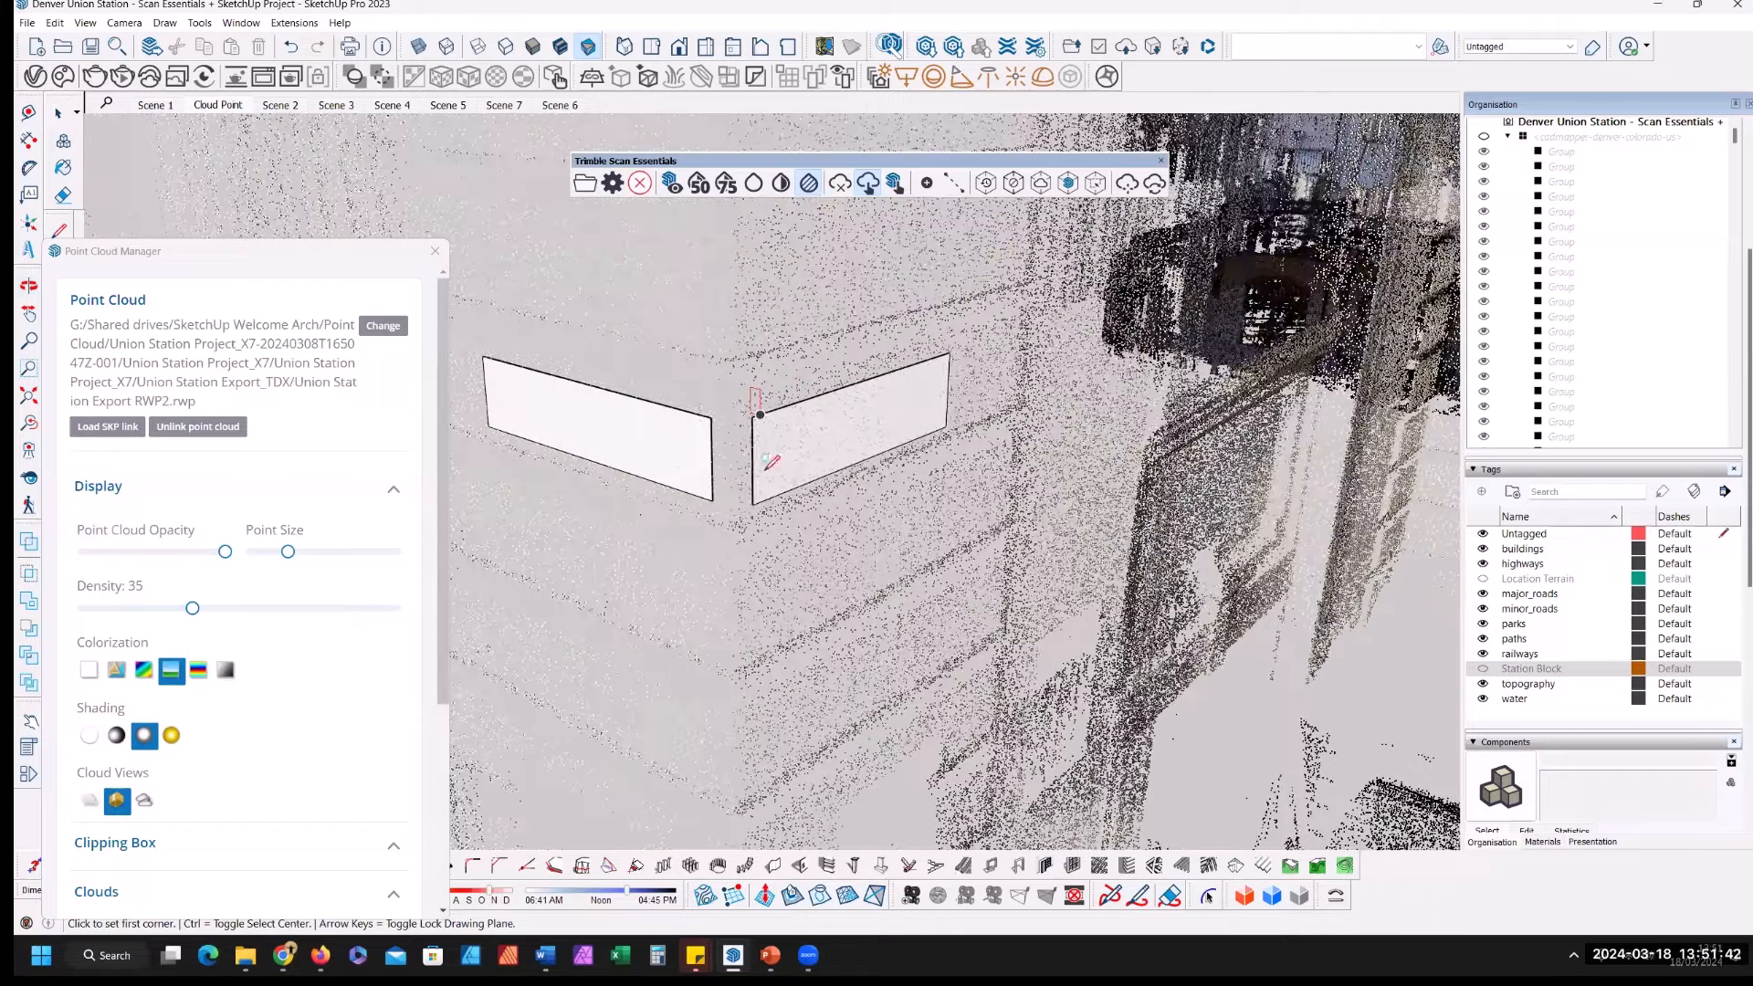
pyautogui.scroll(1, 739, 466)
pyautogui.scroll(-1, 716, 521)
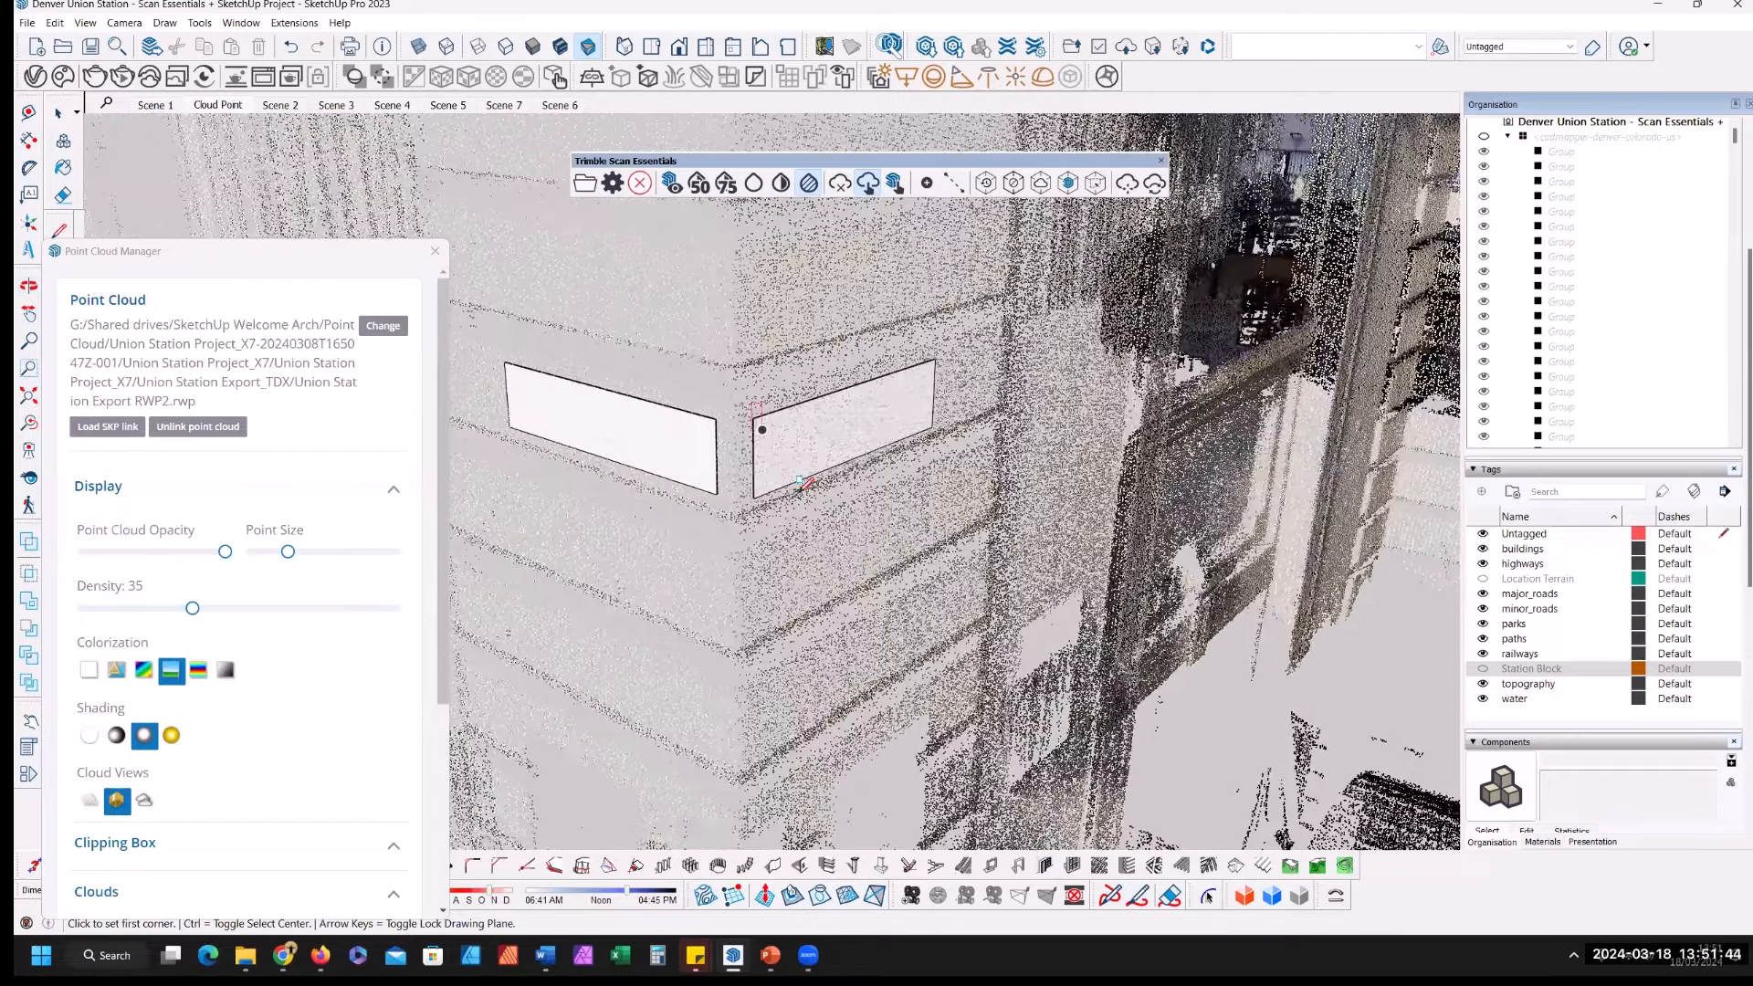
pyautogui.scroll(-2, 739, 452)
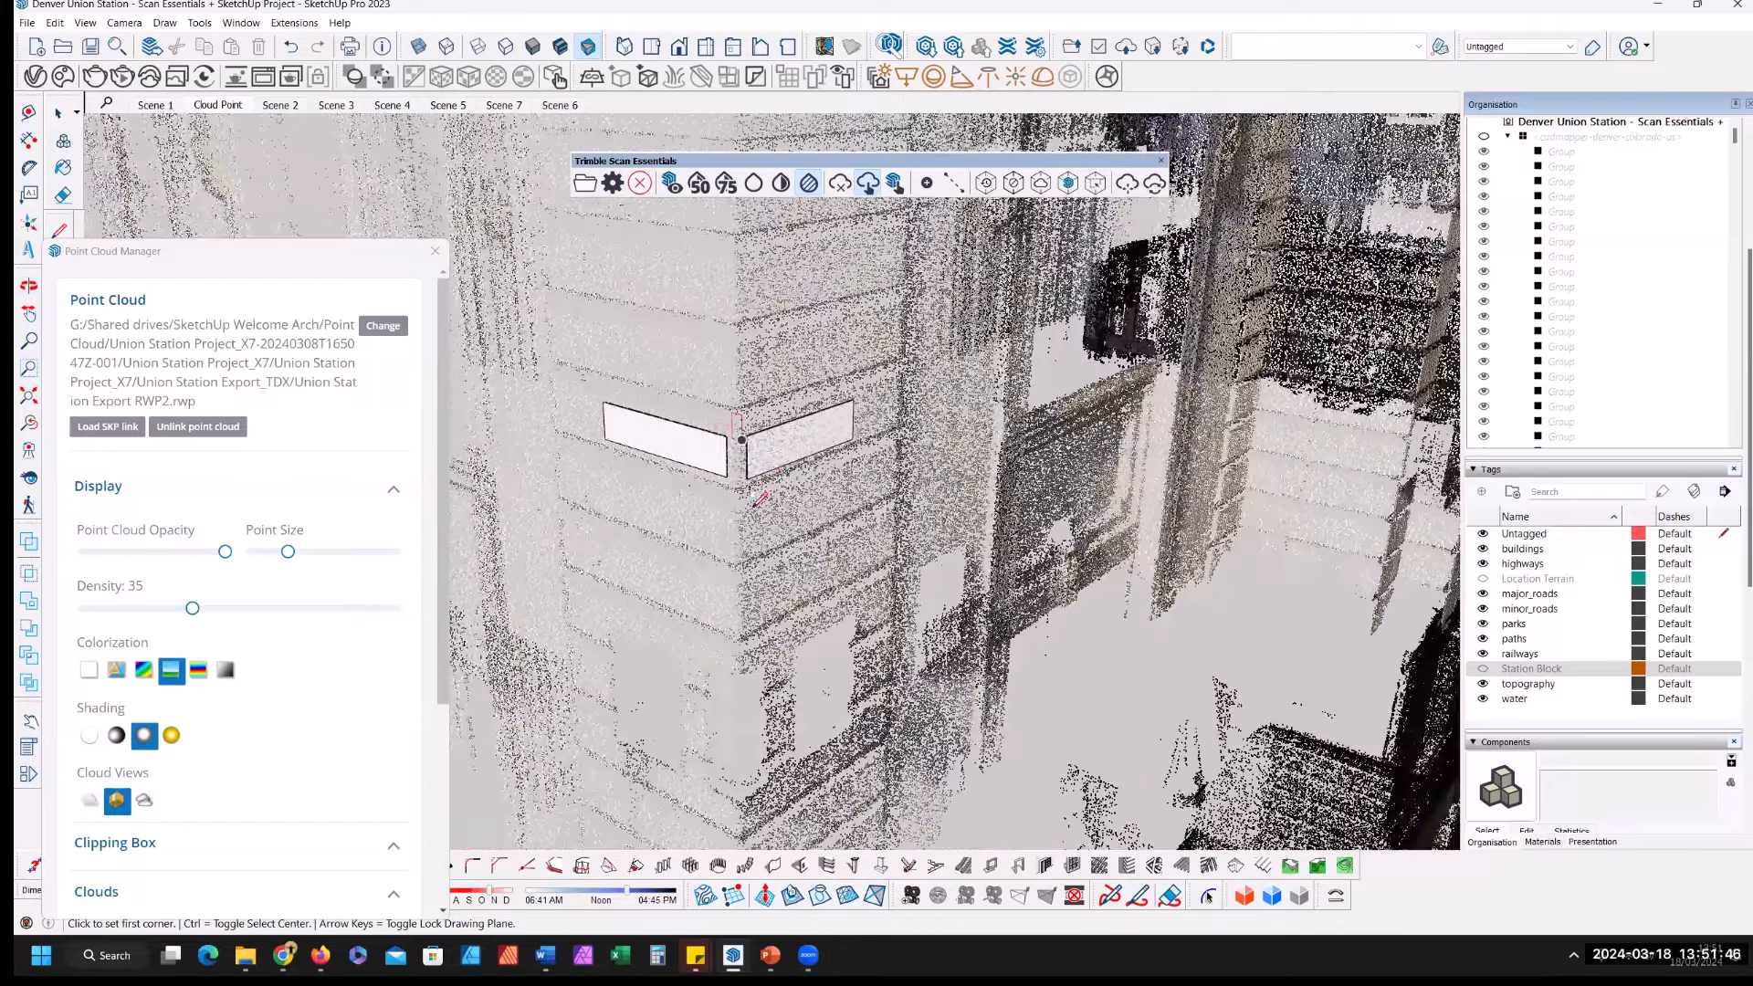
pyautogui.scroll(1, 758, 452)
pyautogui.scroll(1, 751, 457)
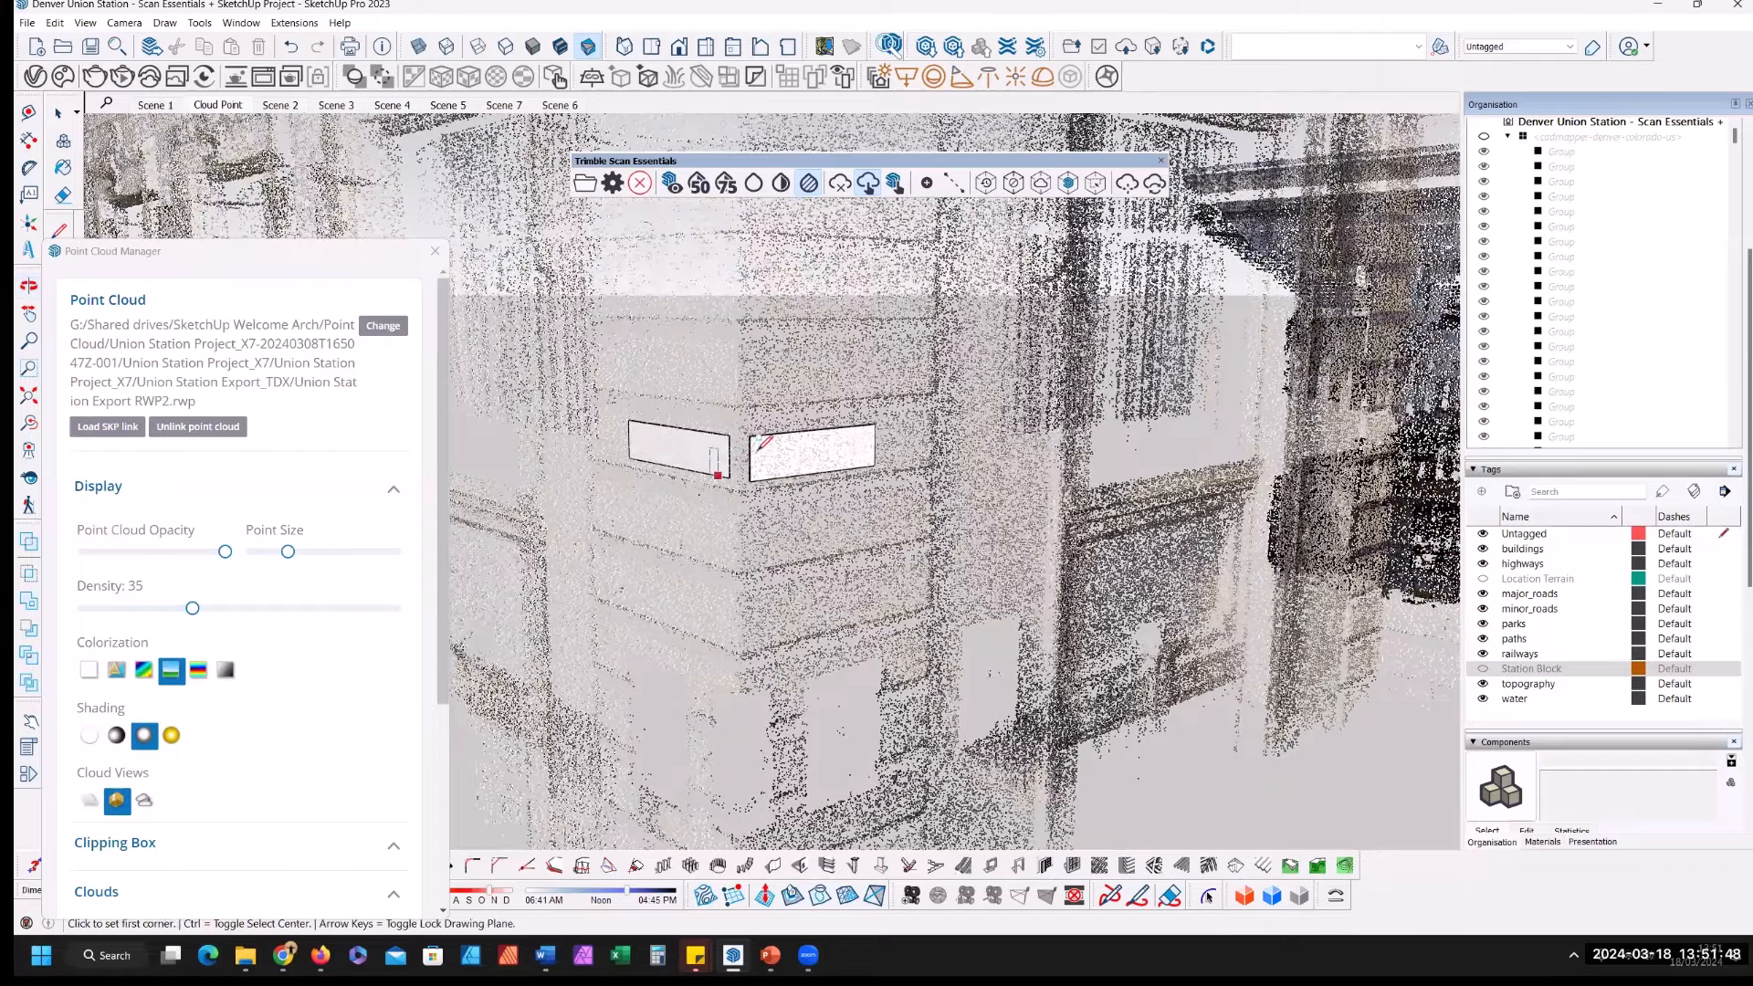
pyautogui.scroll(-1, 820, 500)
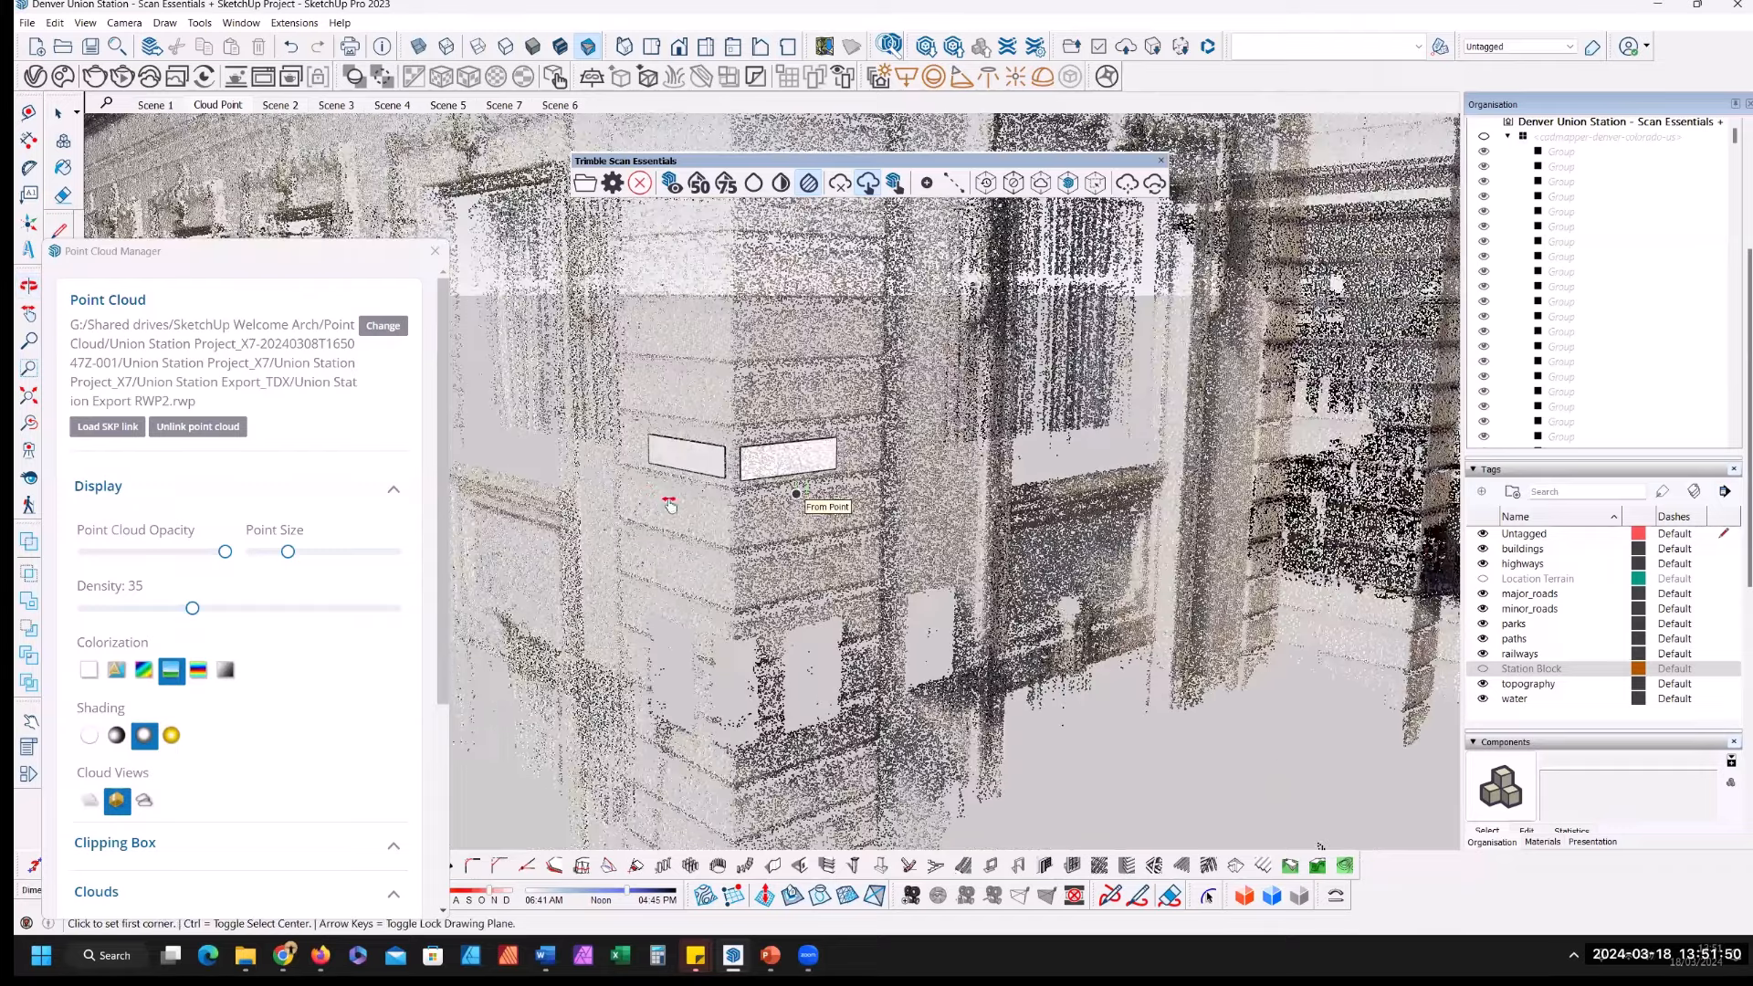
# Step: Move the Point Cloud Manager higher to expose its display settings beside the scanned planter at the station's ground-floor corner
pyautogui.scroll(-6, 1084, 572)
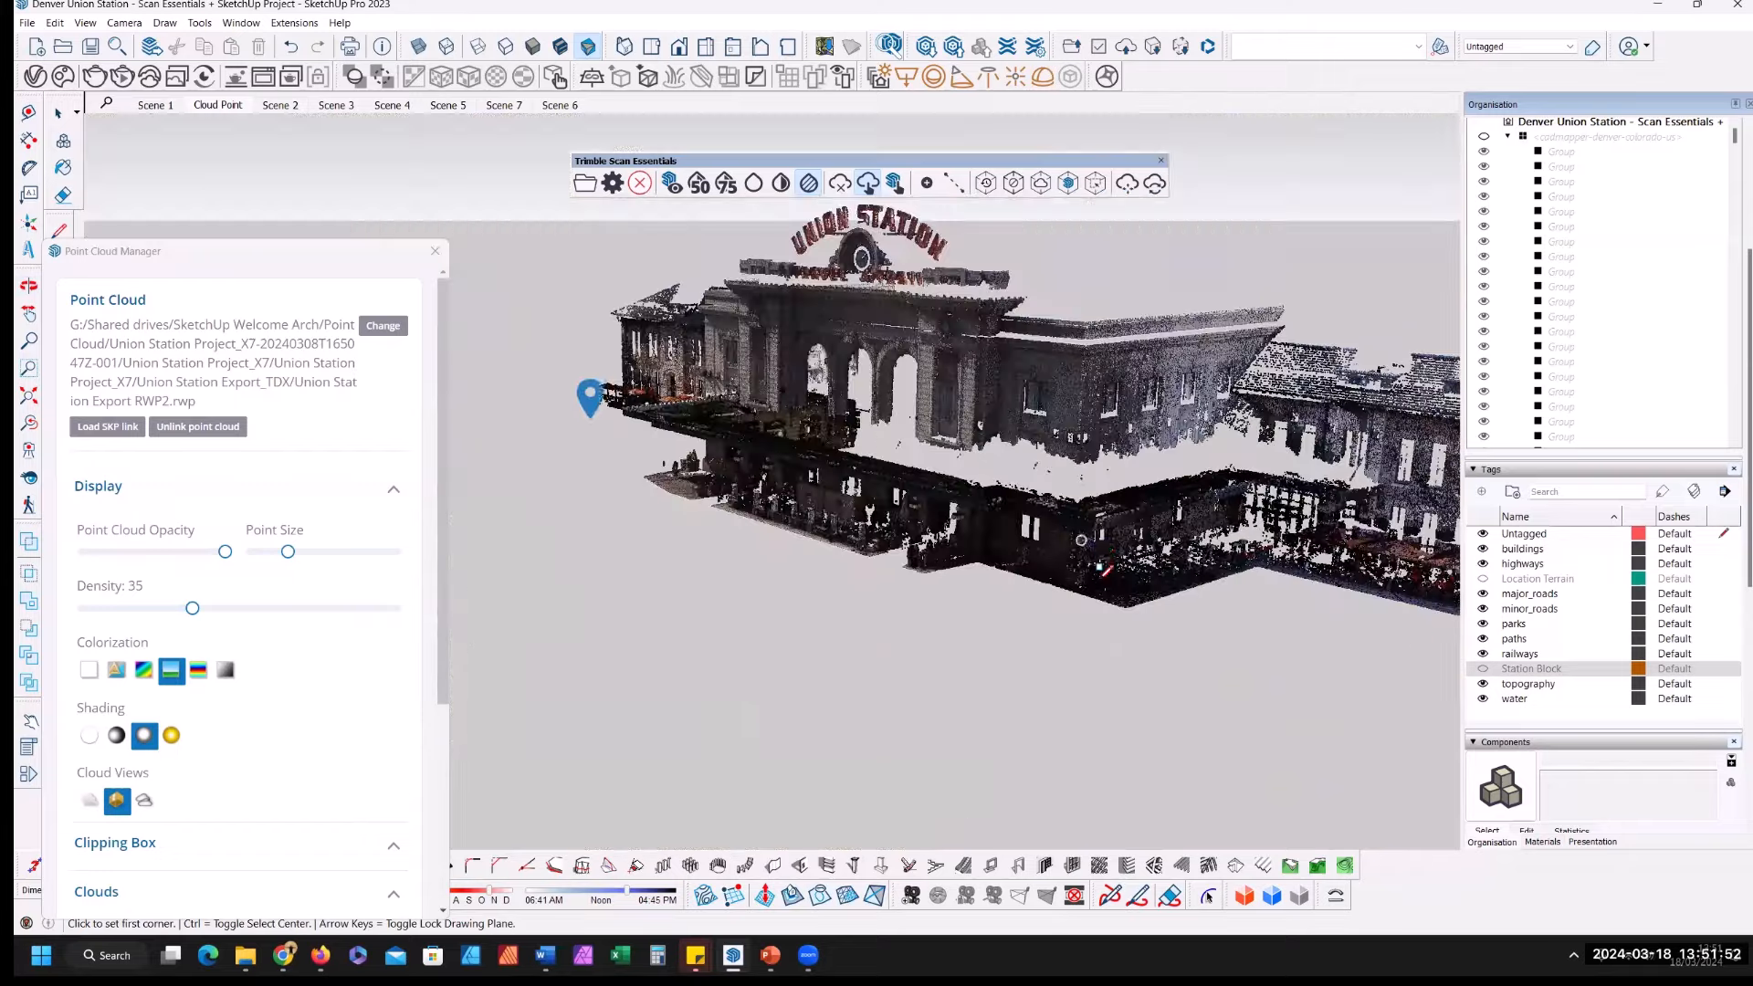
pyautogui.scroll(2, 1102, 571)
pyautogui.scroll(3, 1102, 560)
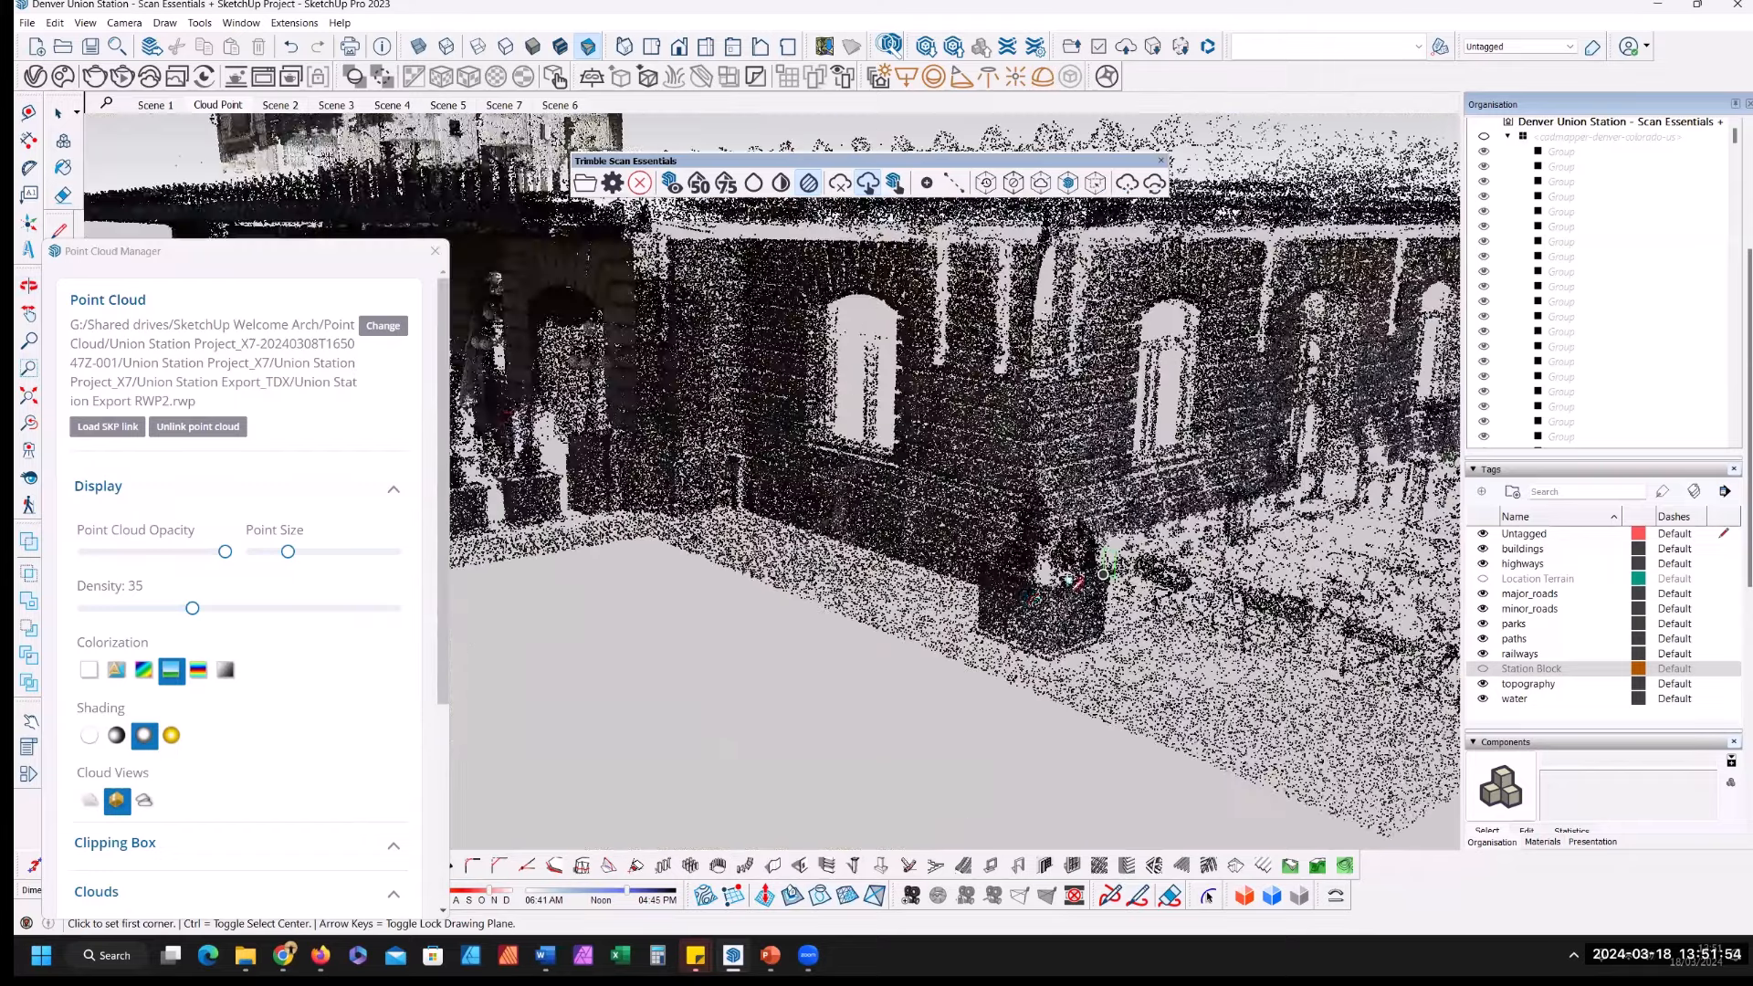
pyautogui.scroll(3, 1071, 606)
pyautogui.moveTo(1033, 623); pyautogui.dragTo(853, 655, button='middle')
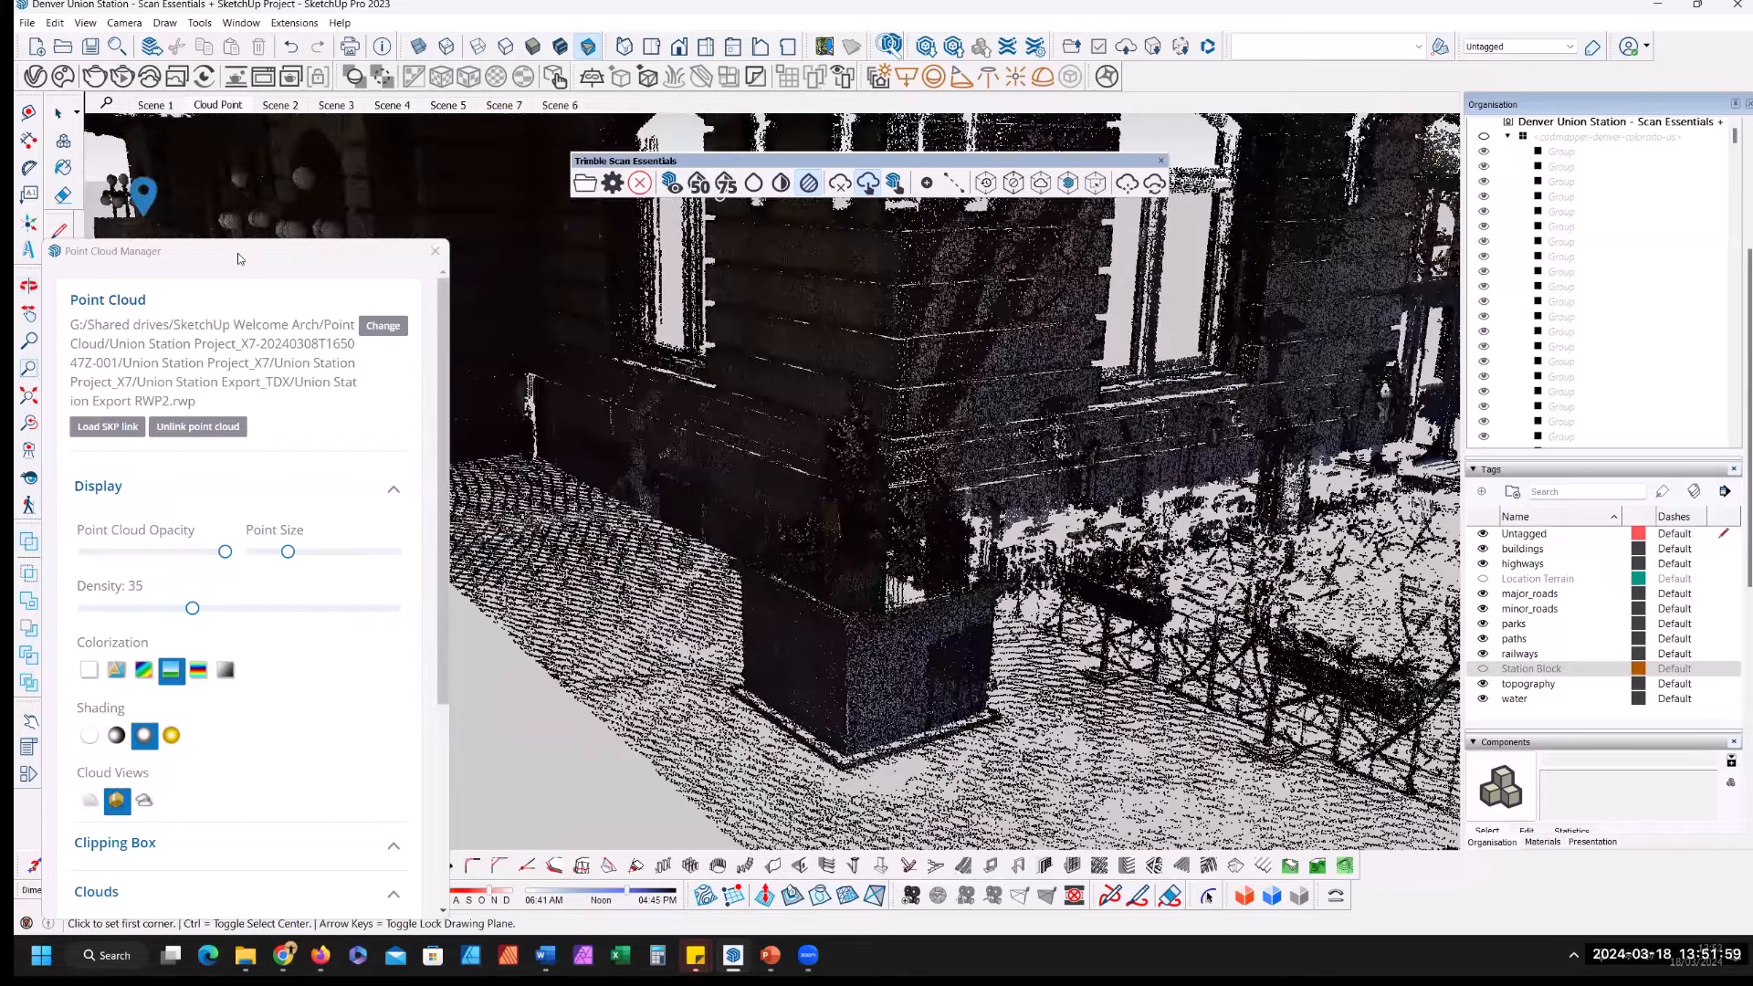
pyautogui.moveTo(236, 259); pyautogui.dragTo(333, 140)
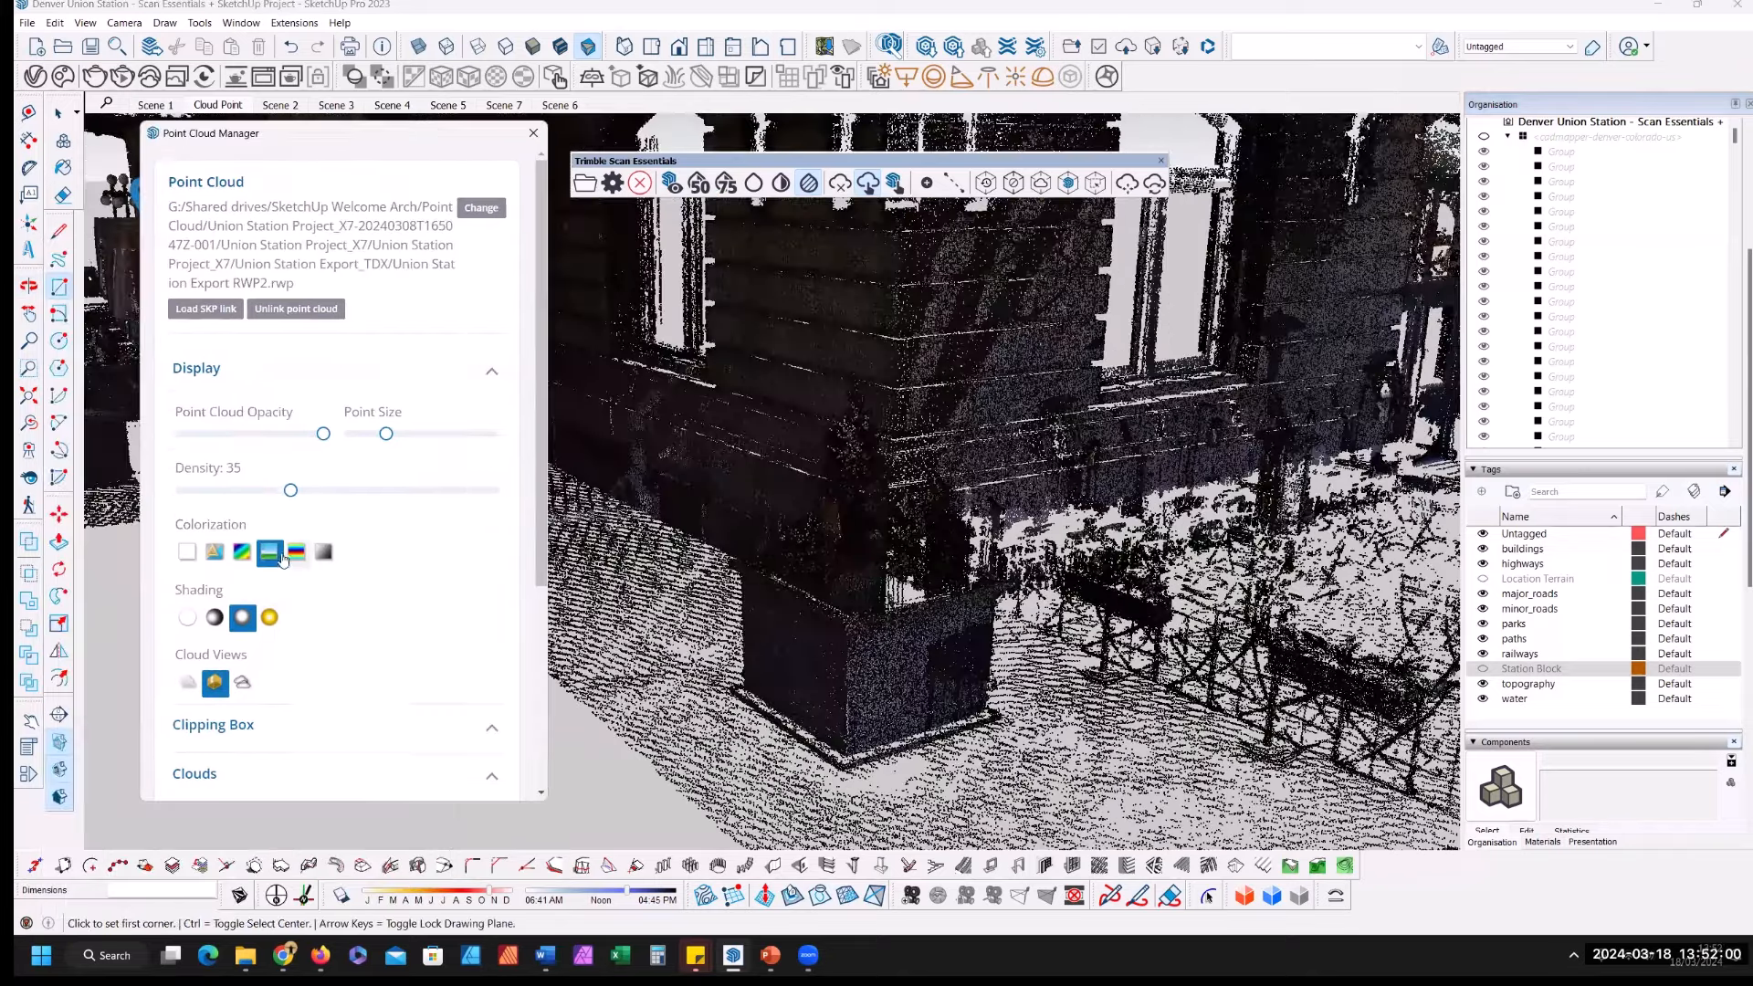
# Step: Switch to the first cloud view and try colorization and shading options, ending with the fourth colorization and the fourth, yellow shading
pyautogui.click(216, 618)
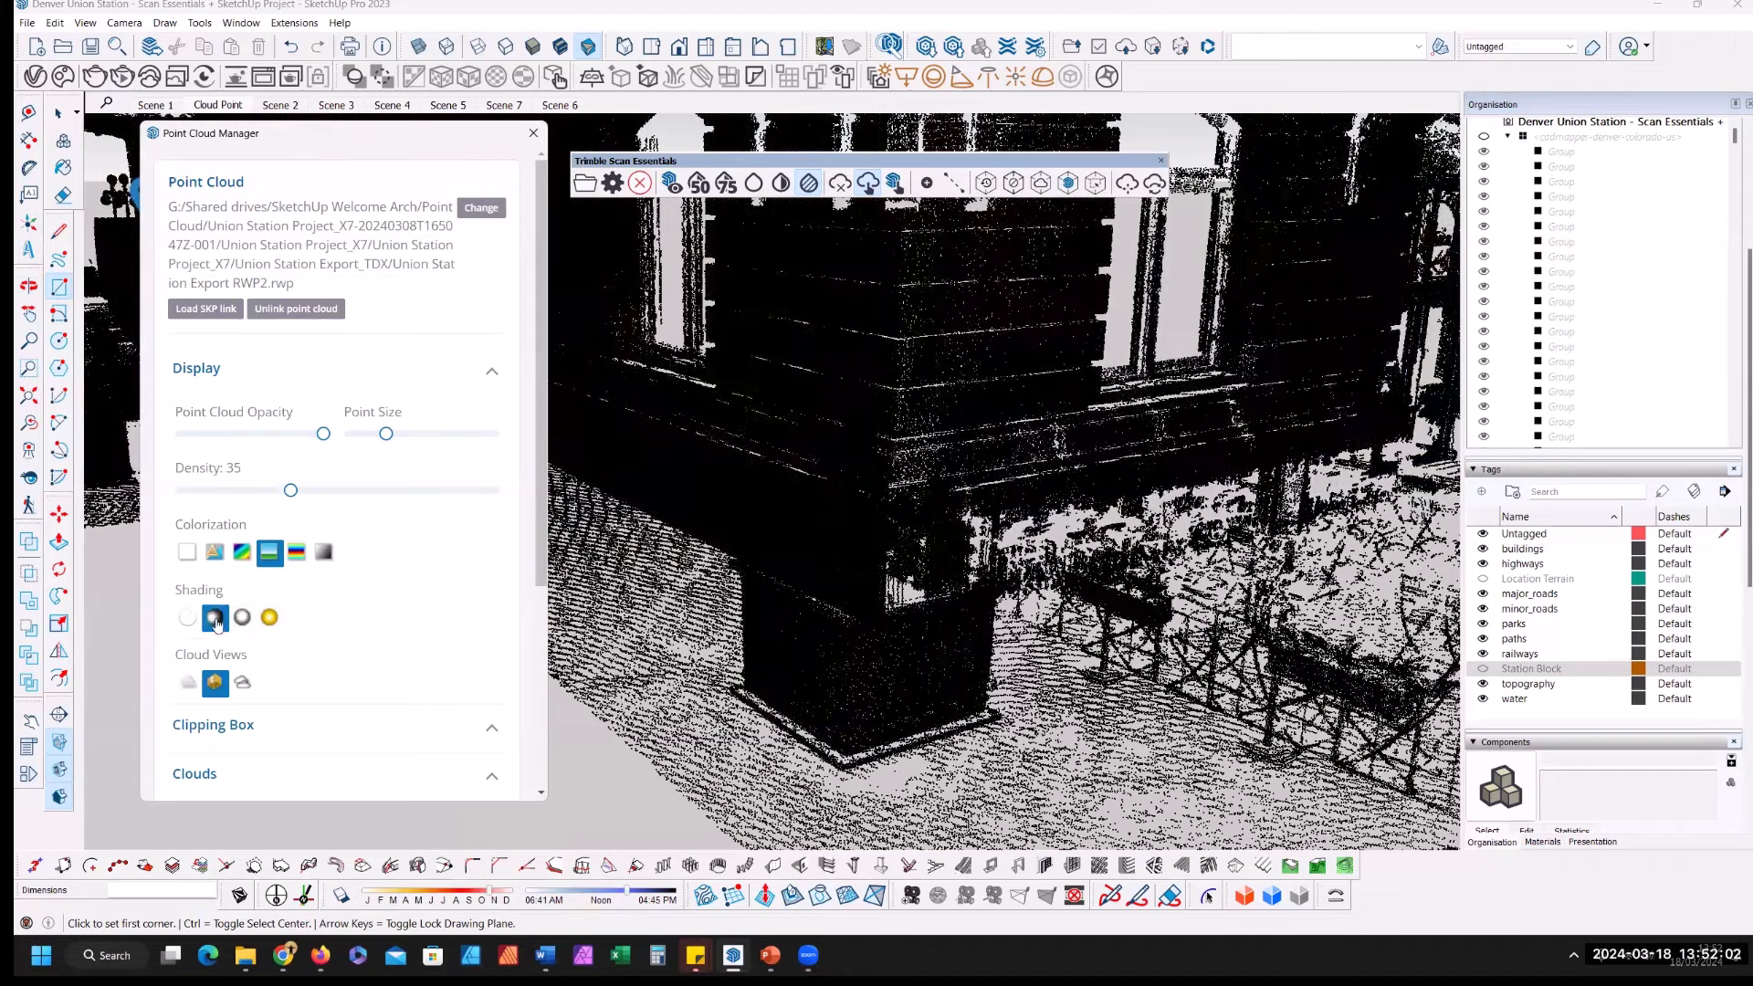
pyautogui.click(241, 551)
pyautogui.click(189, 678)
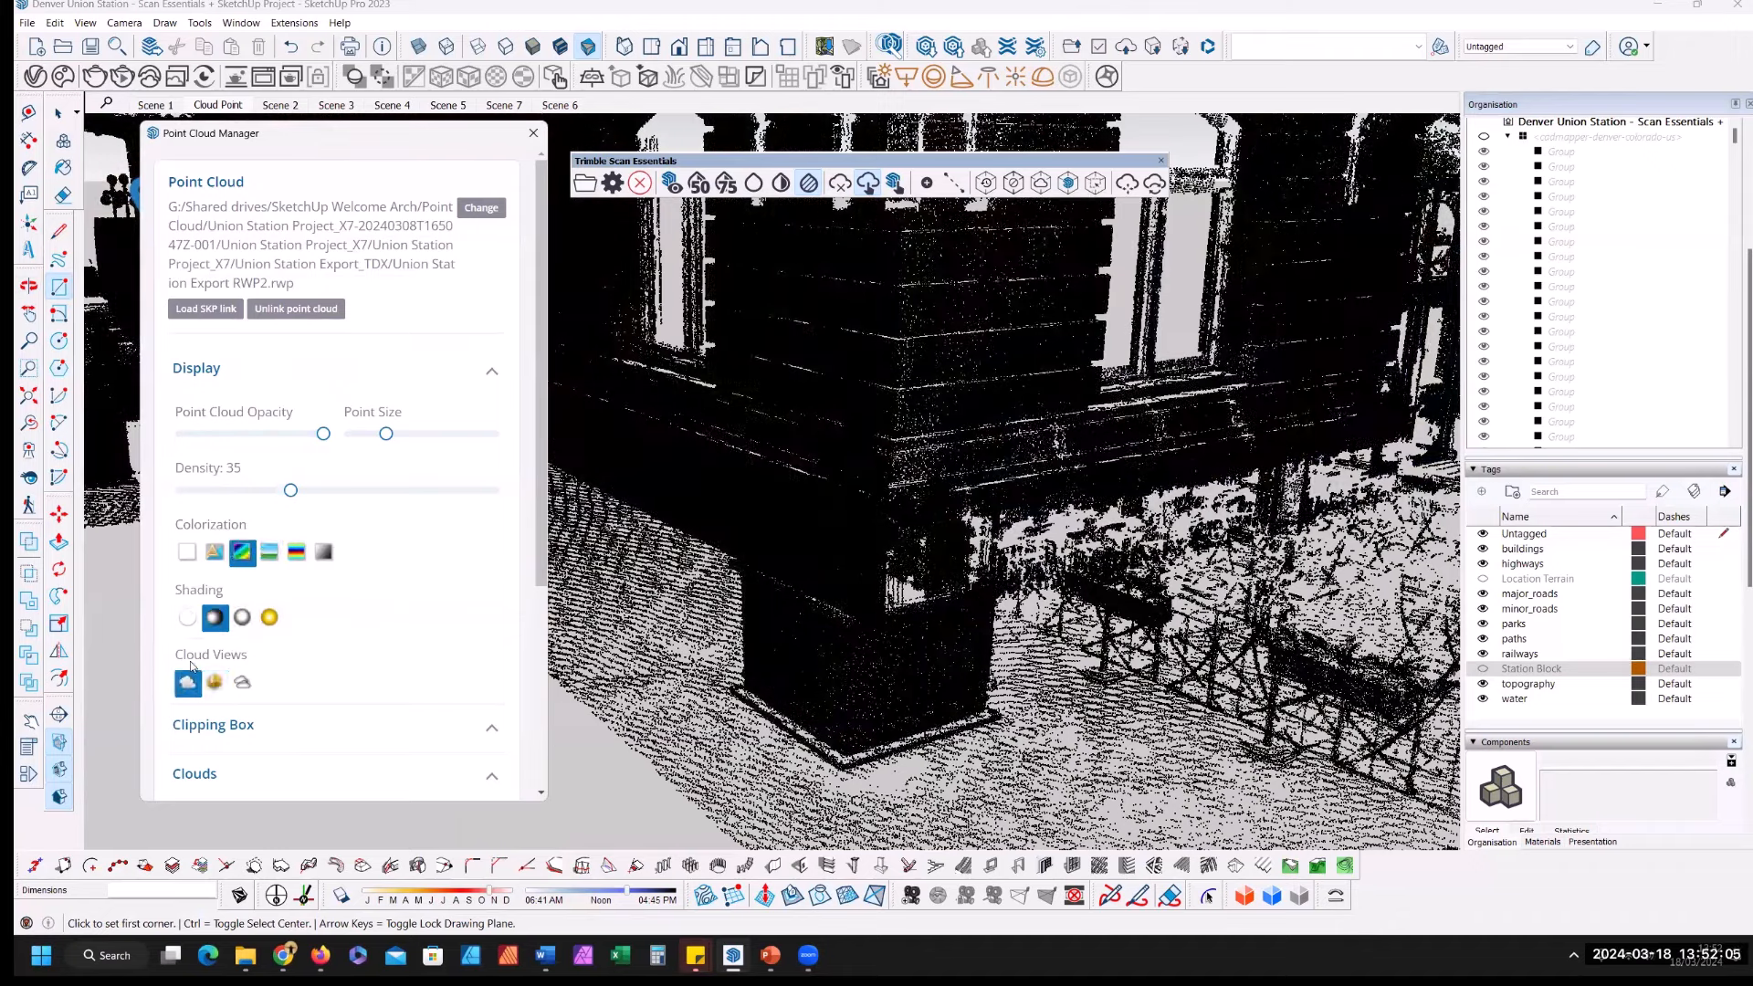
pyautogui.click(189, 555)
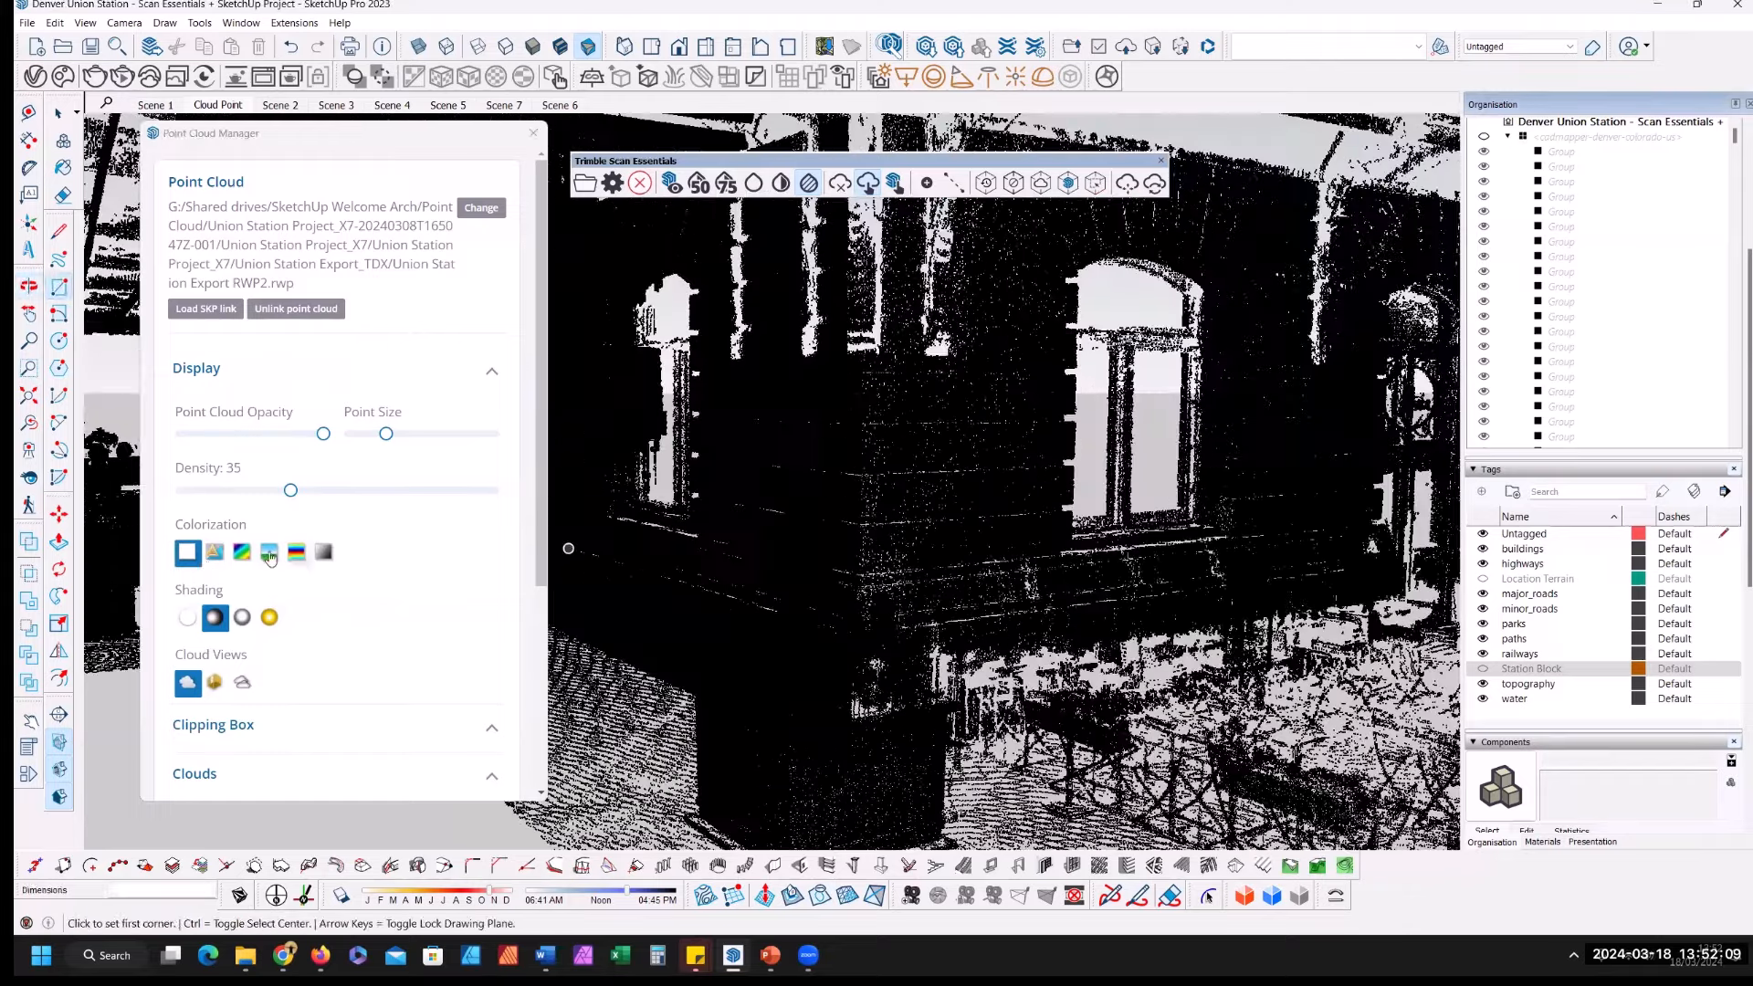
pyautogui.click(269, 552)
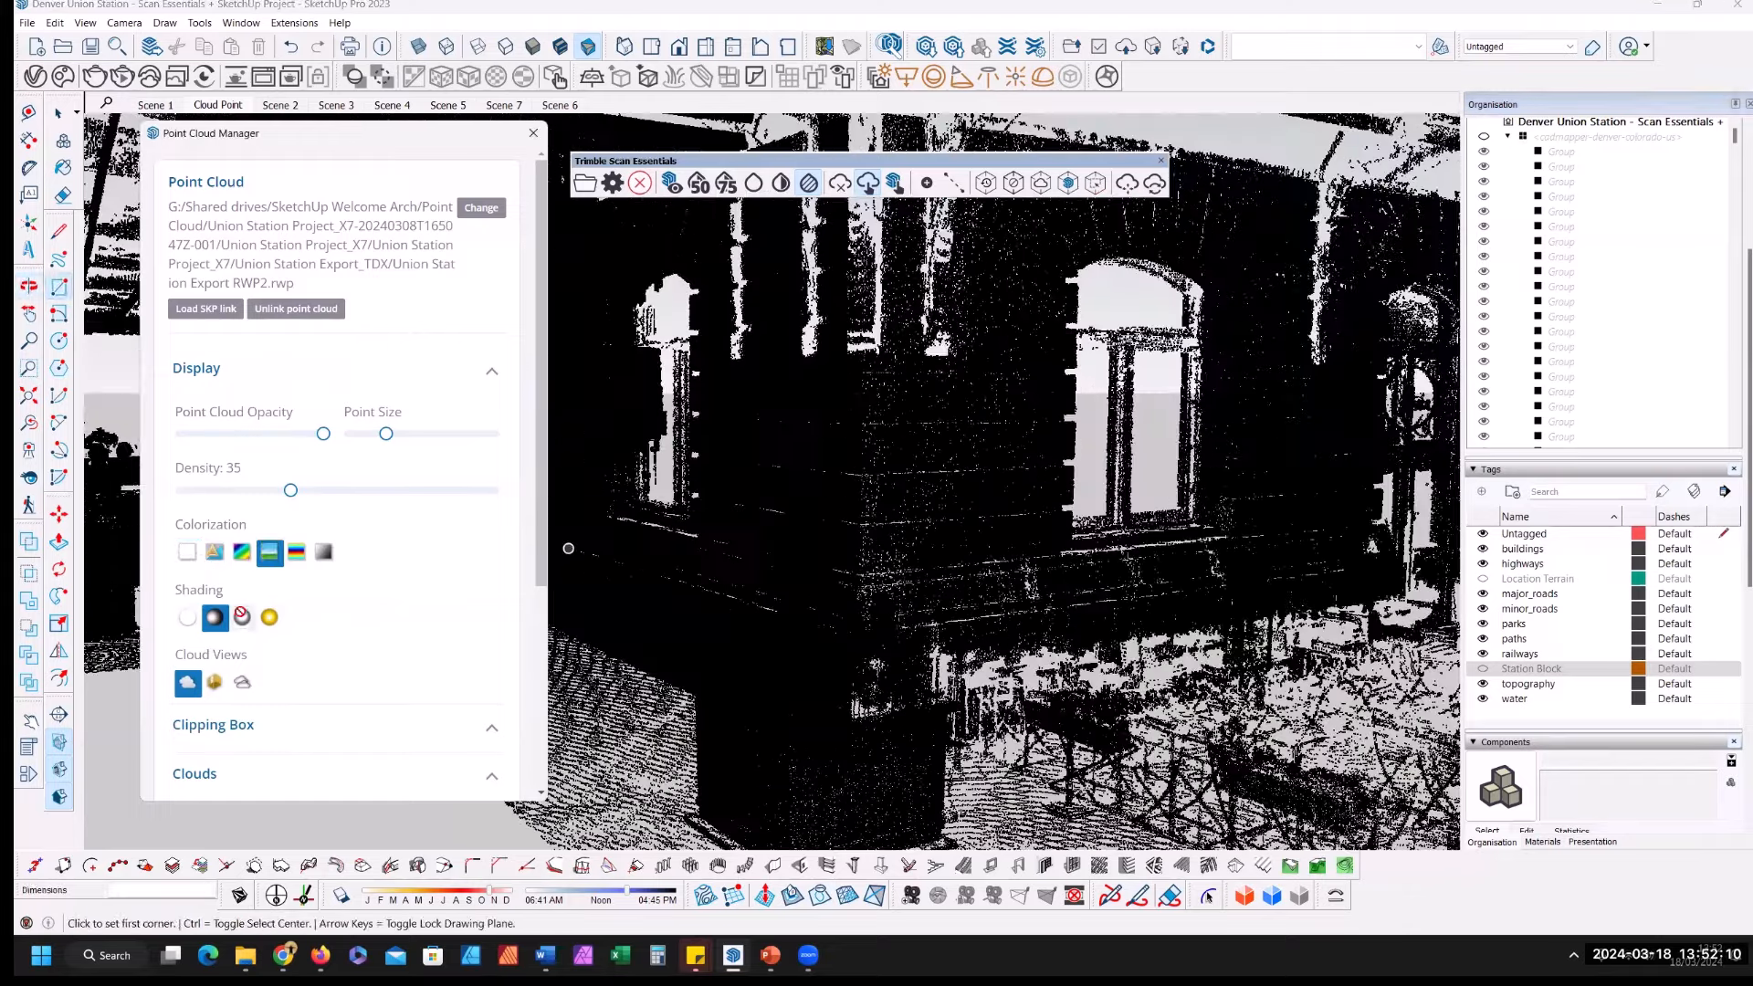
pyautogui.click(270, 618)
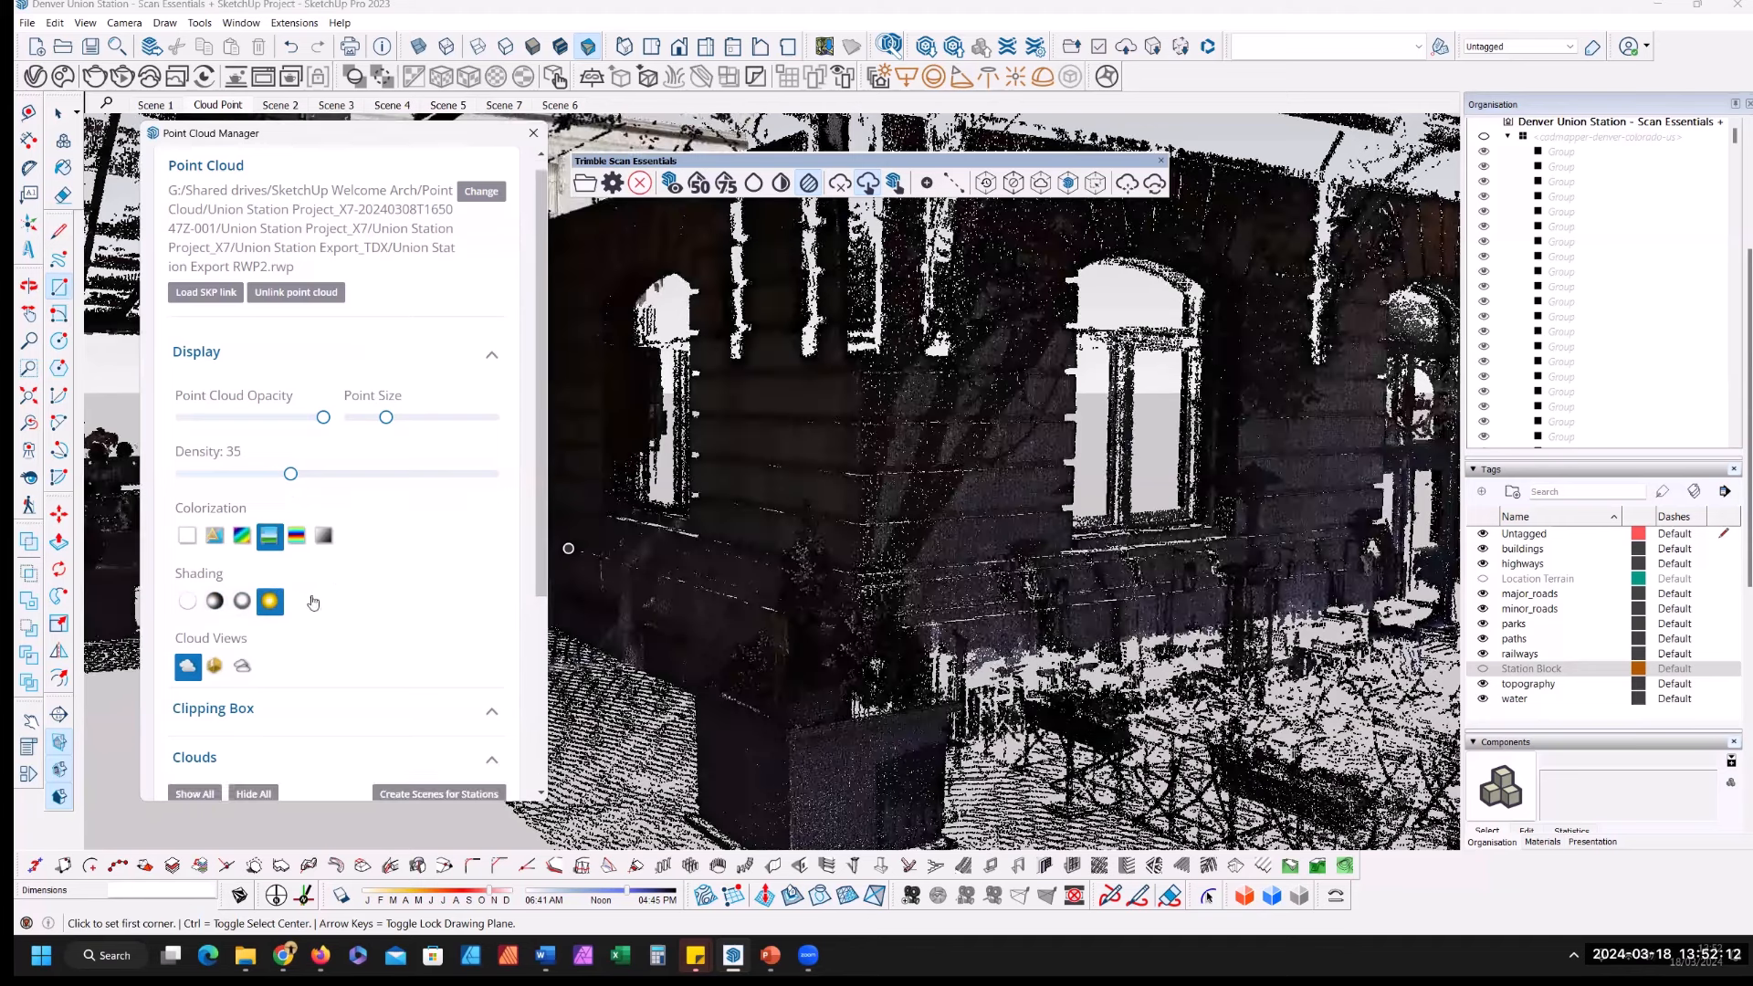
# Step: Try the banded rainbow colorization, set the density to 14 and return to the fourth colorization
pyautogui.scroll(-3, 331, 292)
pyautogui.click(297, 245)
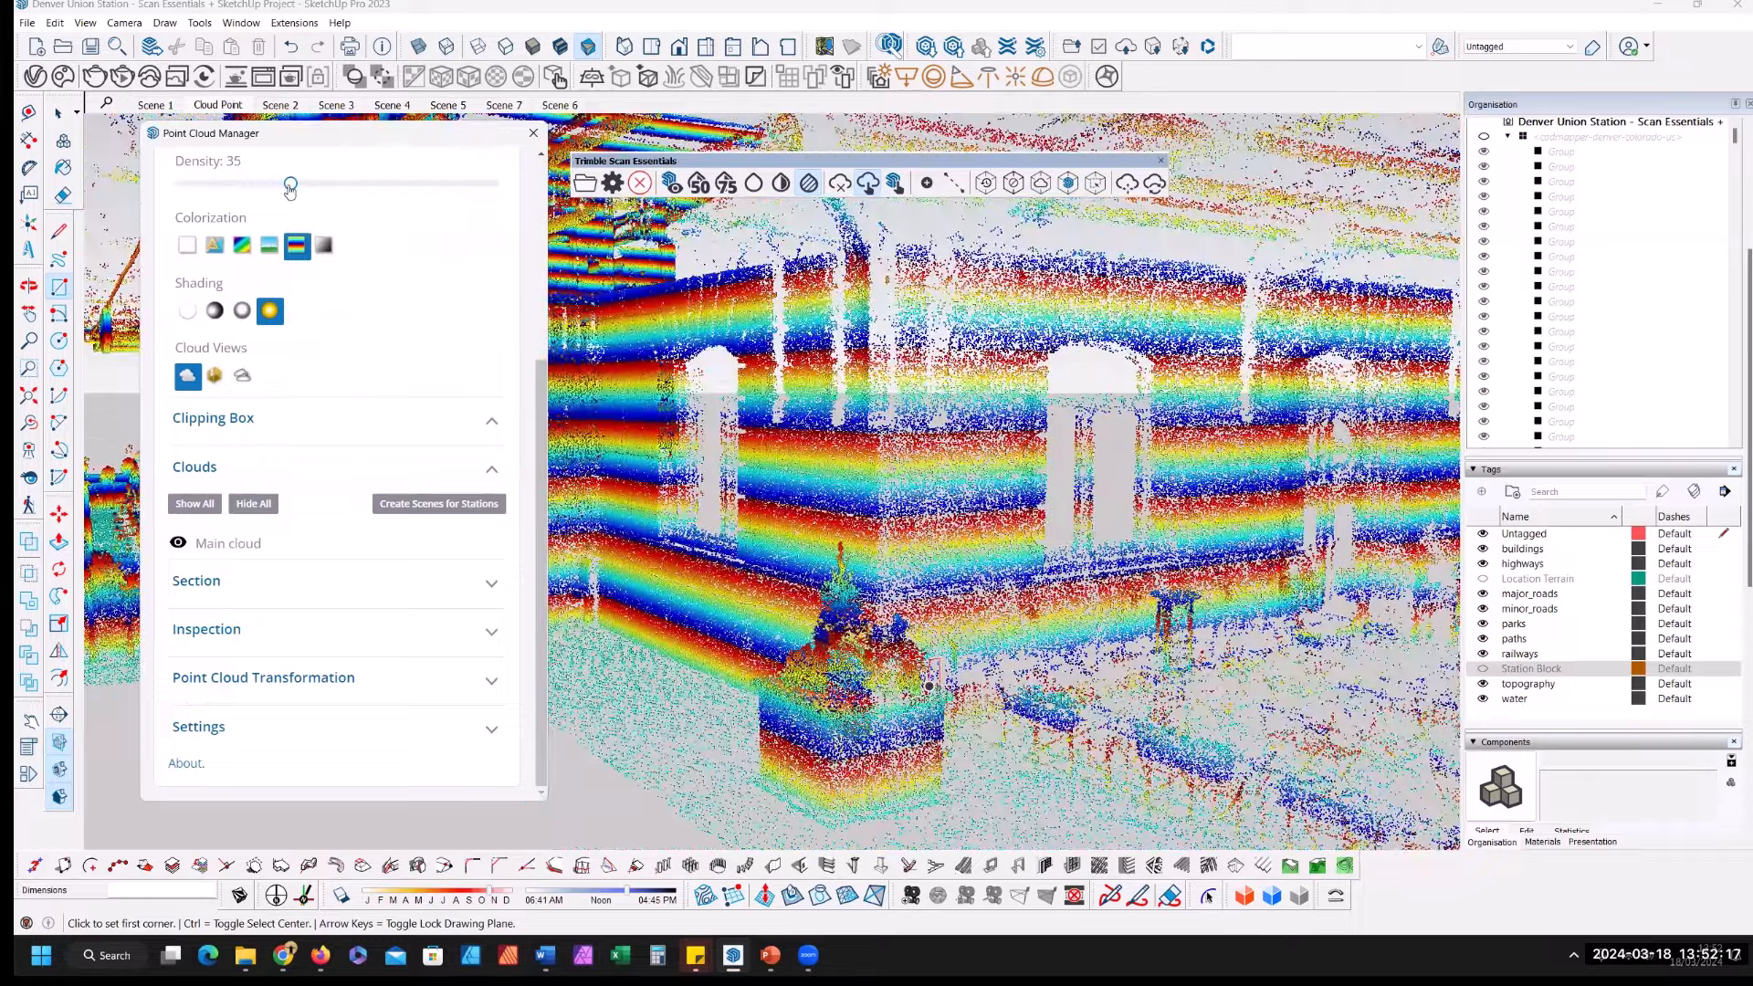
pyautogui.moveTo(291, 188); pyautogui.dragTo(225, 188)
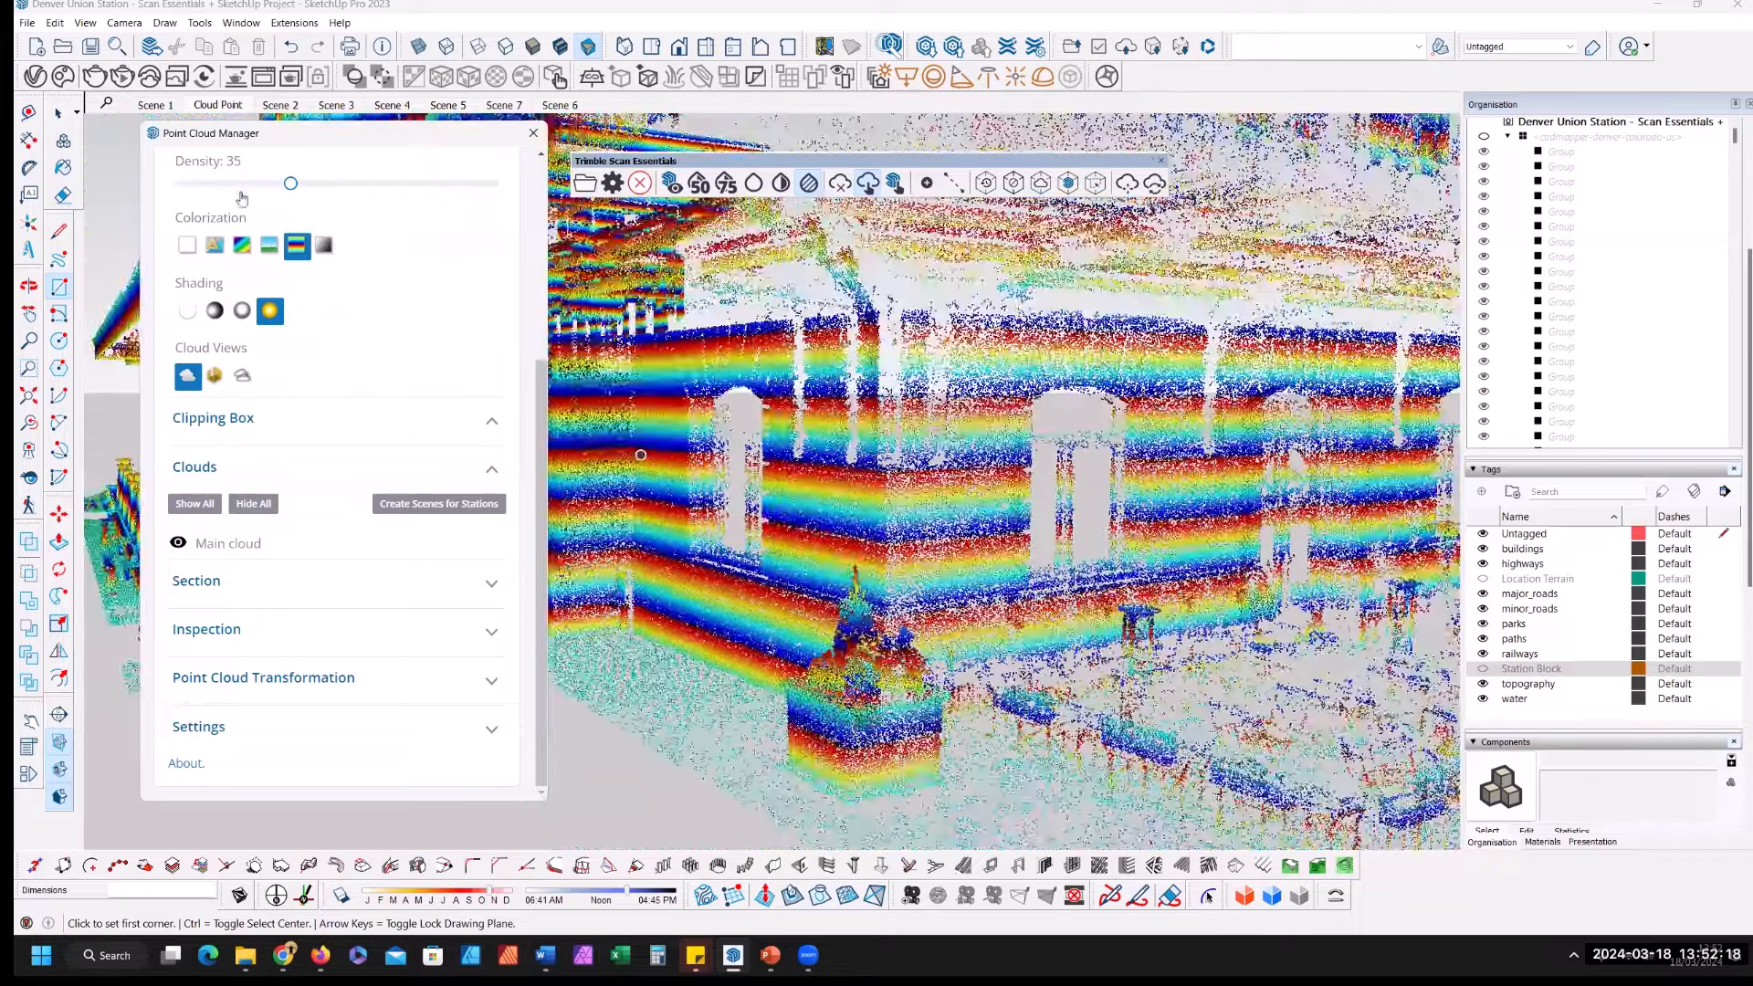
pyautogui.click(269, 246)
# Step: Try the solid yellow colorization on the planter corner, then apply the third, gradient colorization with the first shading option
pyautogui.moveTo(860, 539); pyautogui.dragTo(539, 400, button='middle')
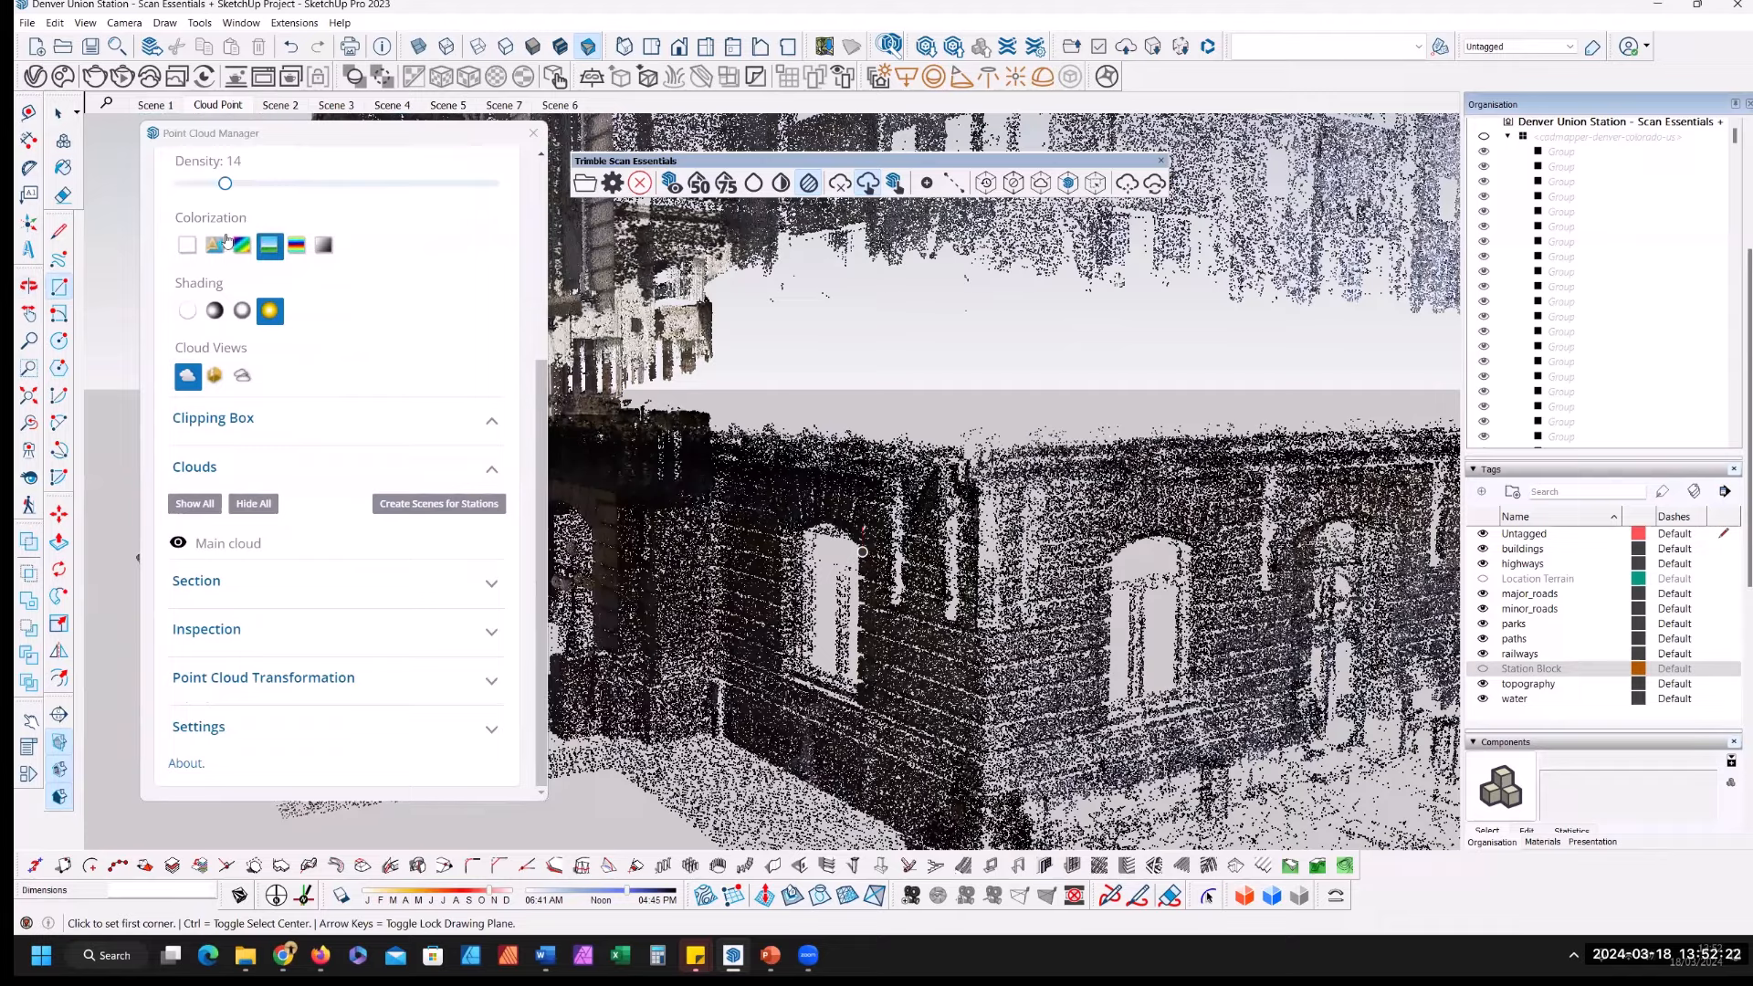
pyautogui.scroll(-2, 863, 551)
pyautogui.moveTo(950, 776); pyautogui.dragTo(975, 804, button='middle')
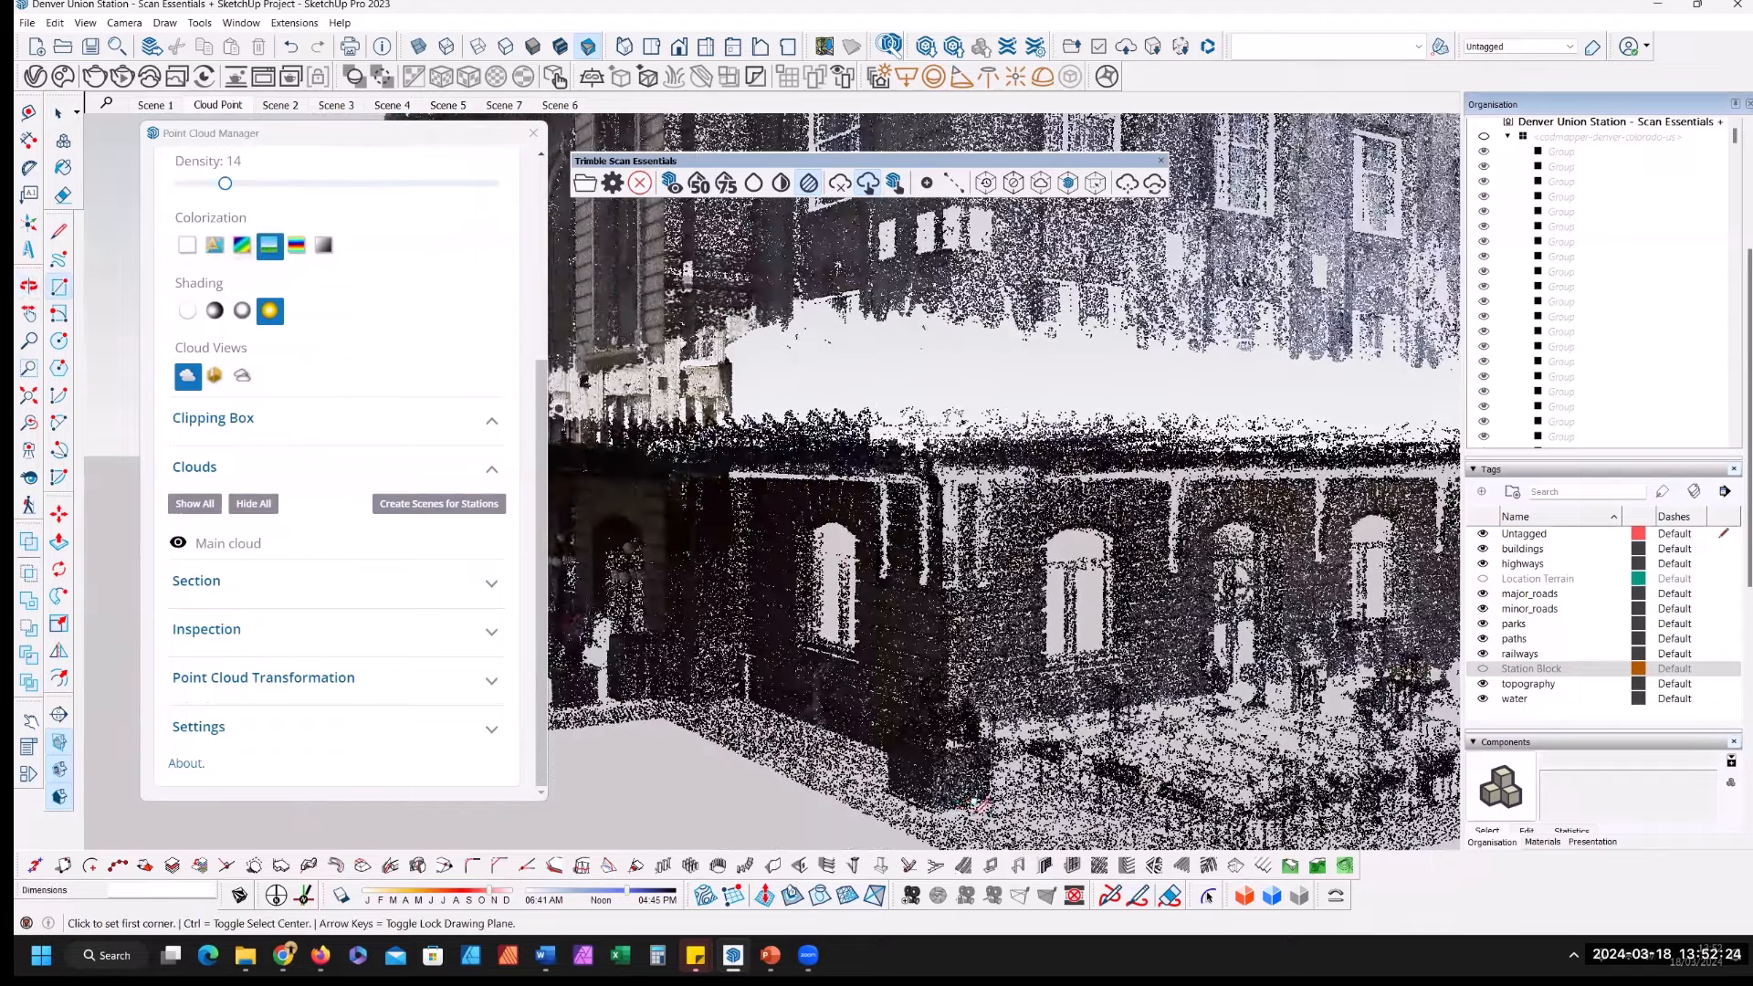
pyautogui.click(215, 245)
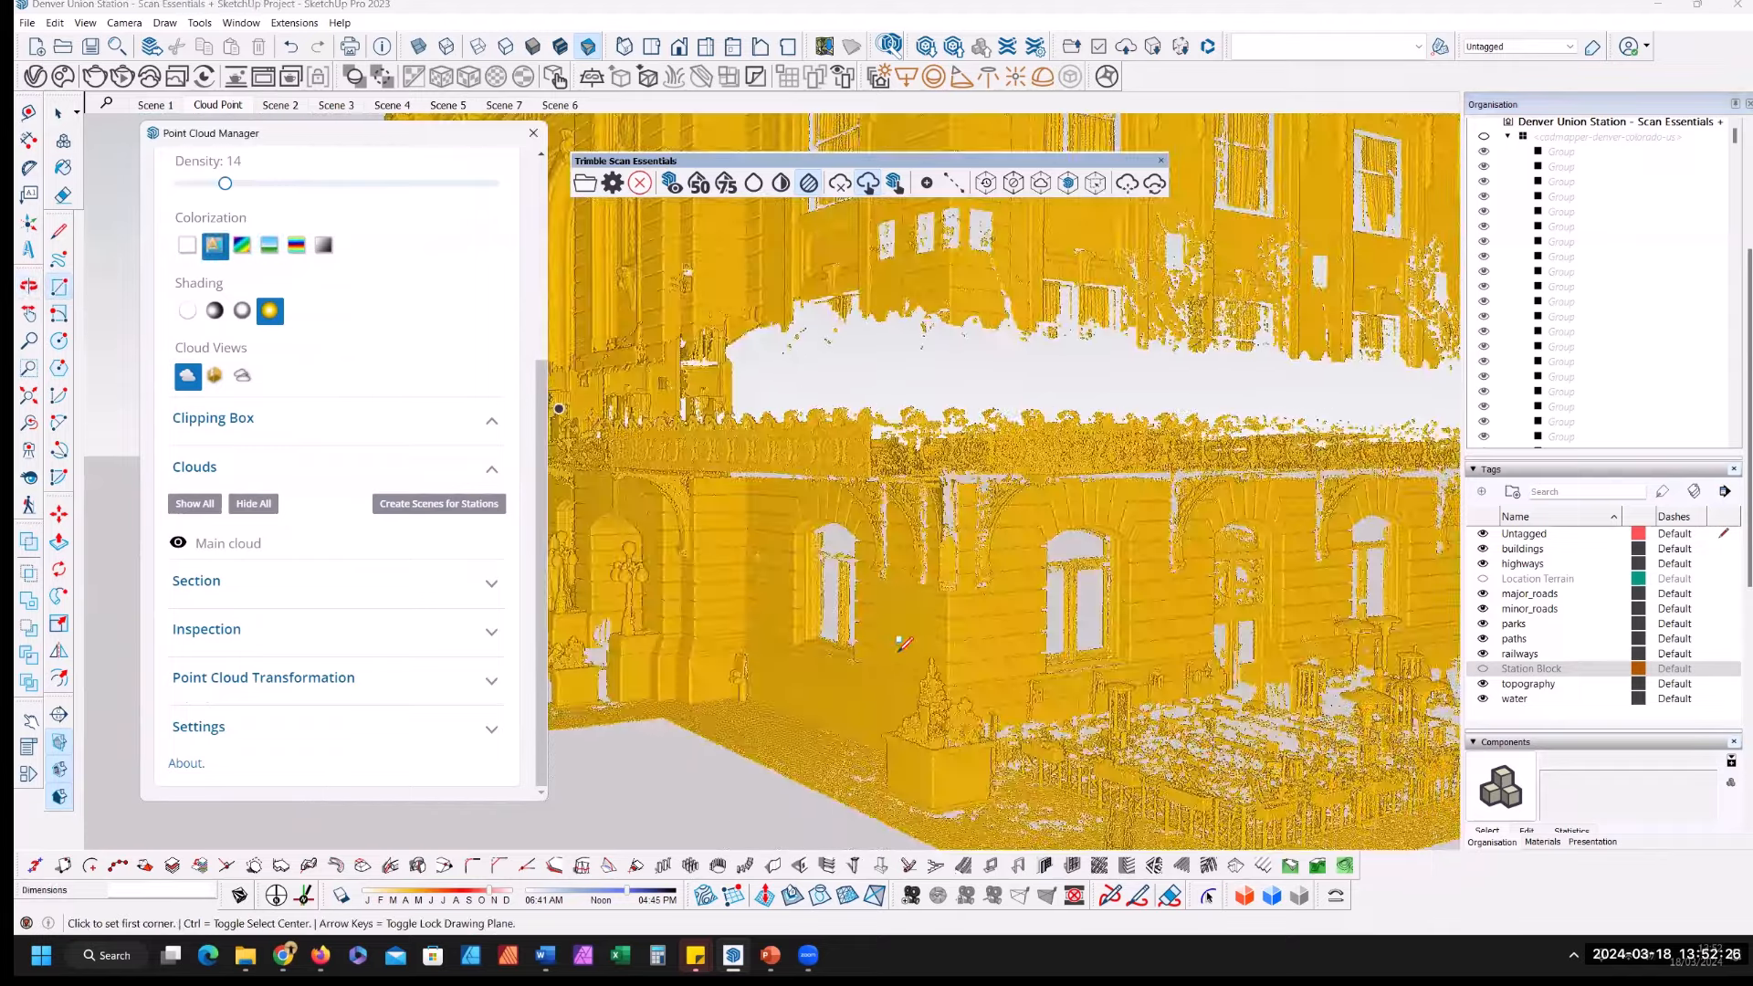
pyautogui.scroll(5, 884, 612)
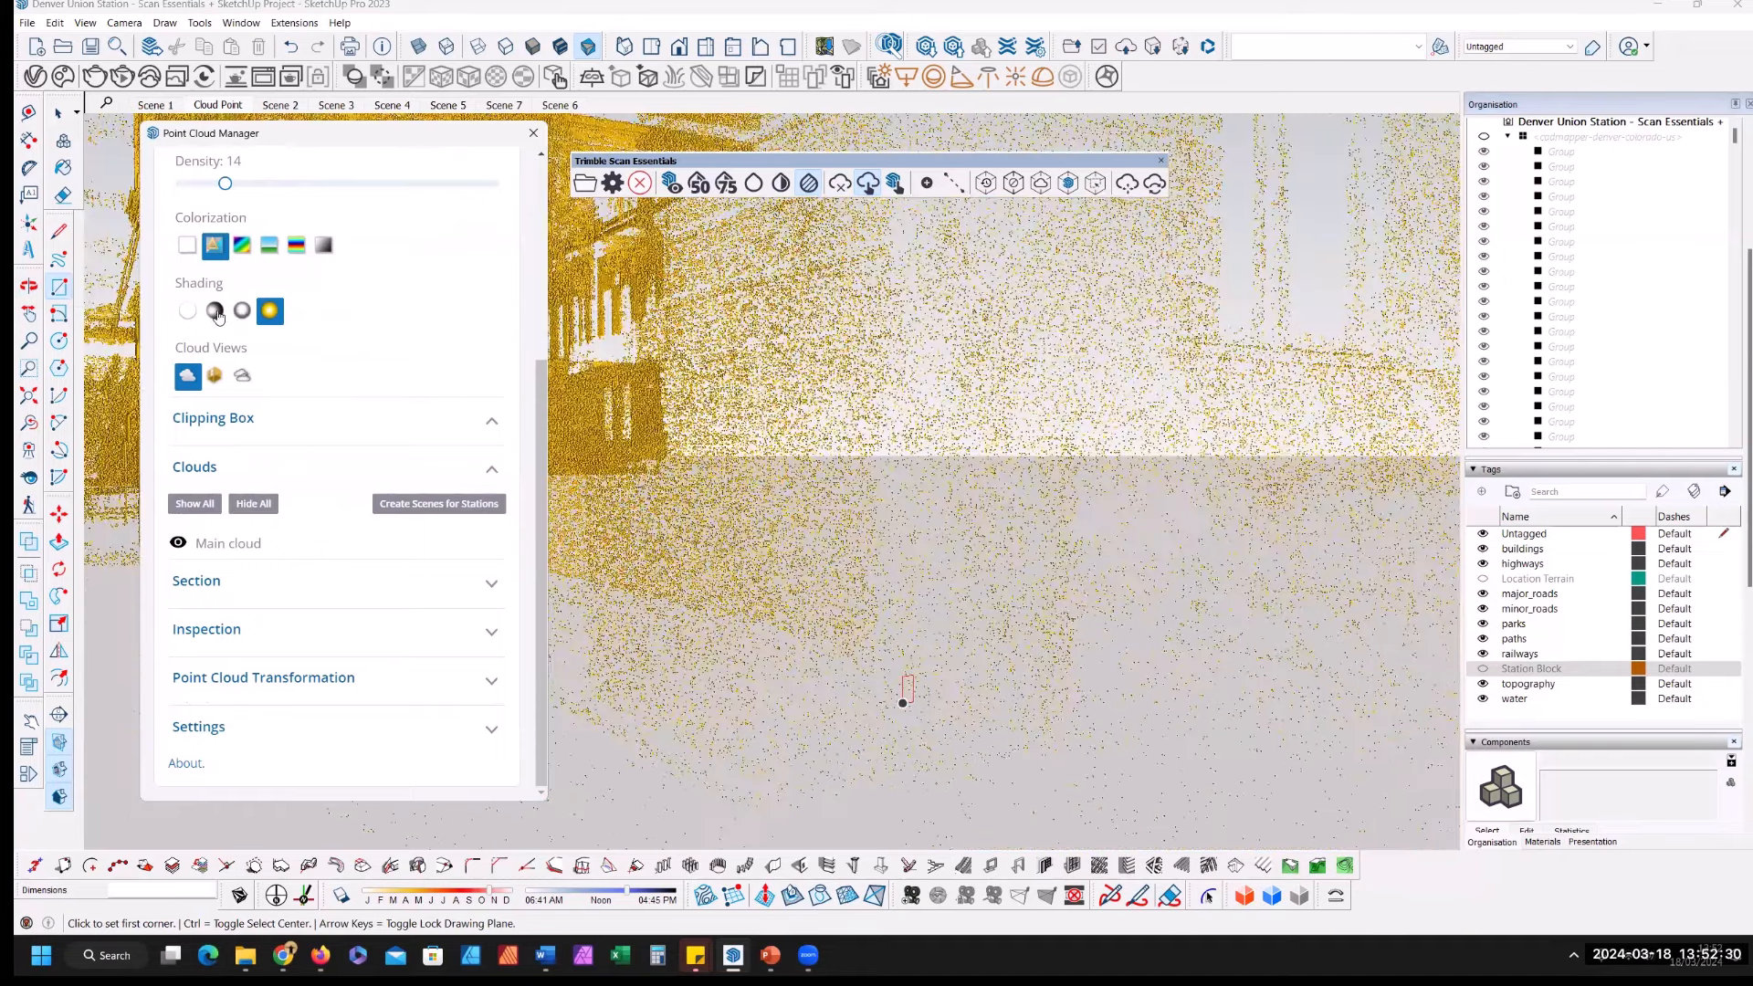
pyautogui.press('r')
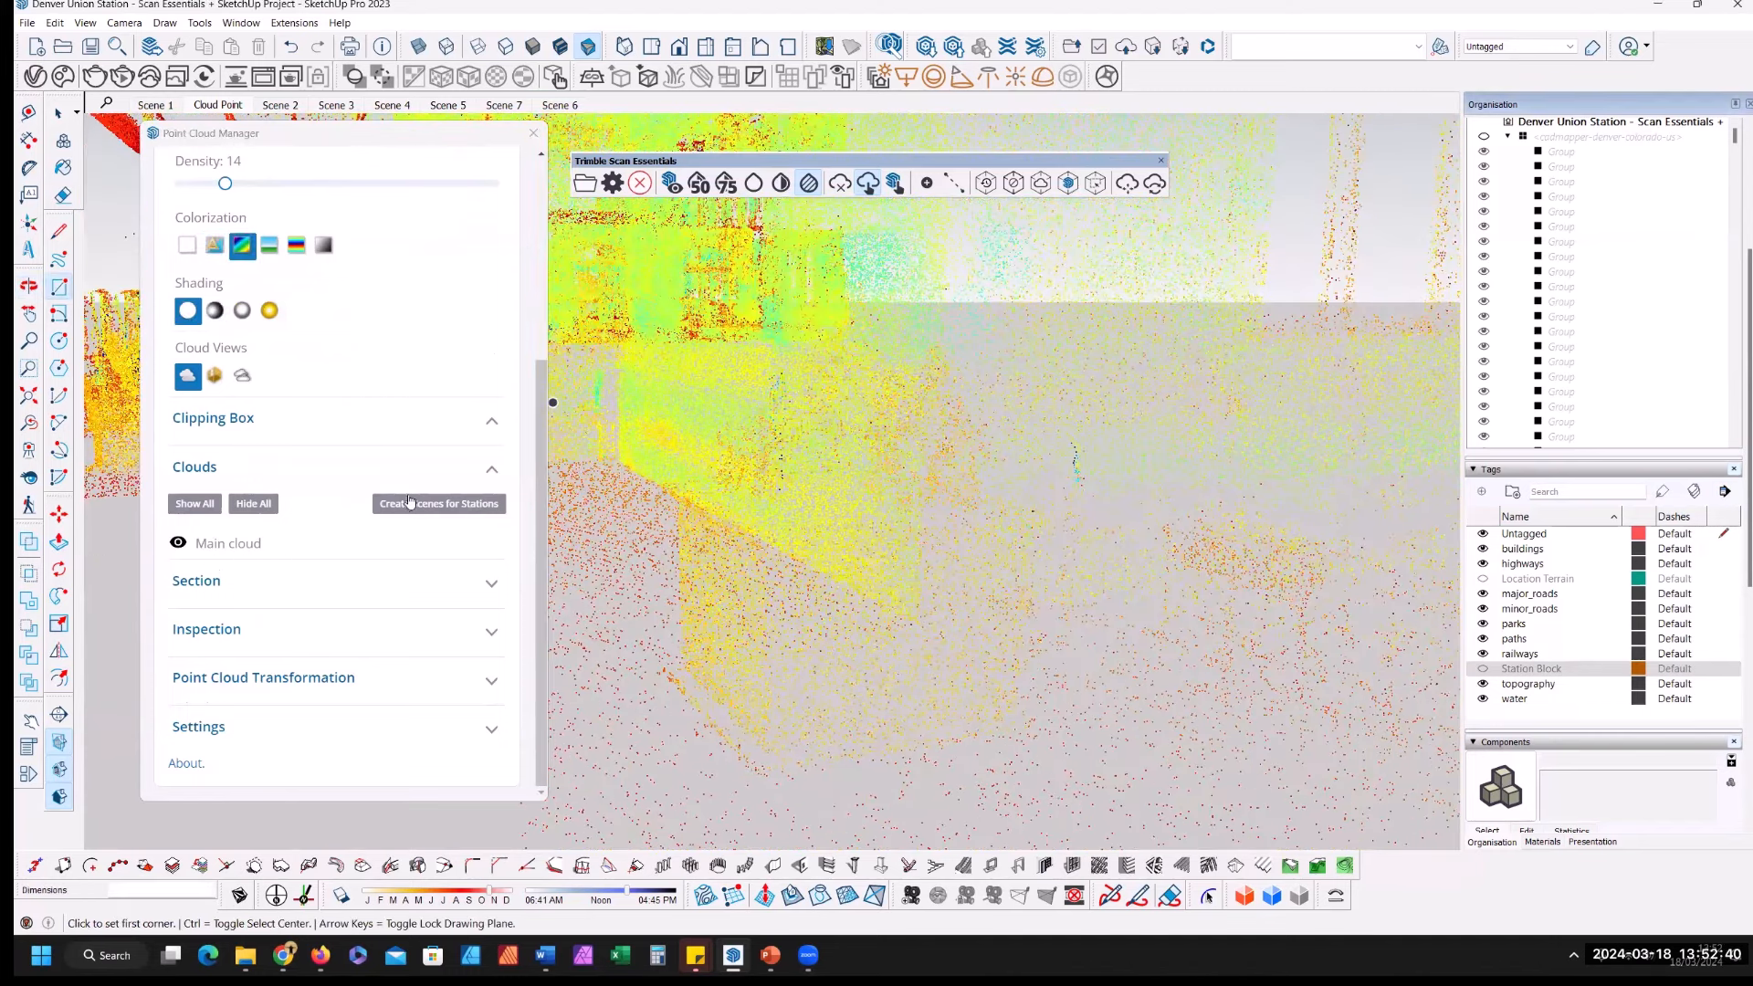
# Step: Set the point cloud density to 38 and adjust the point size for a clear view of the planter's side face
pyautogui.scroll(4, 388, 501)
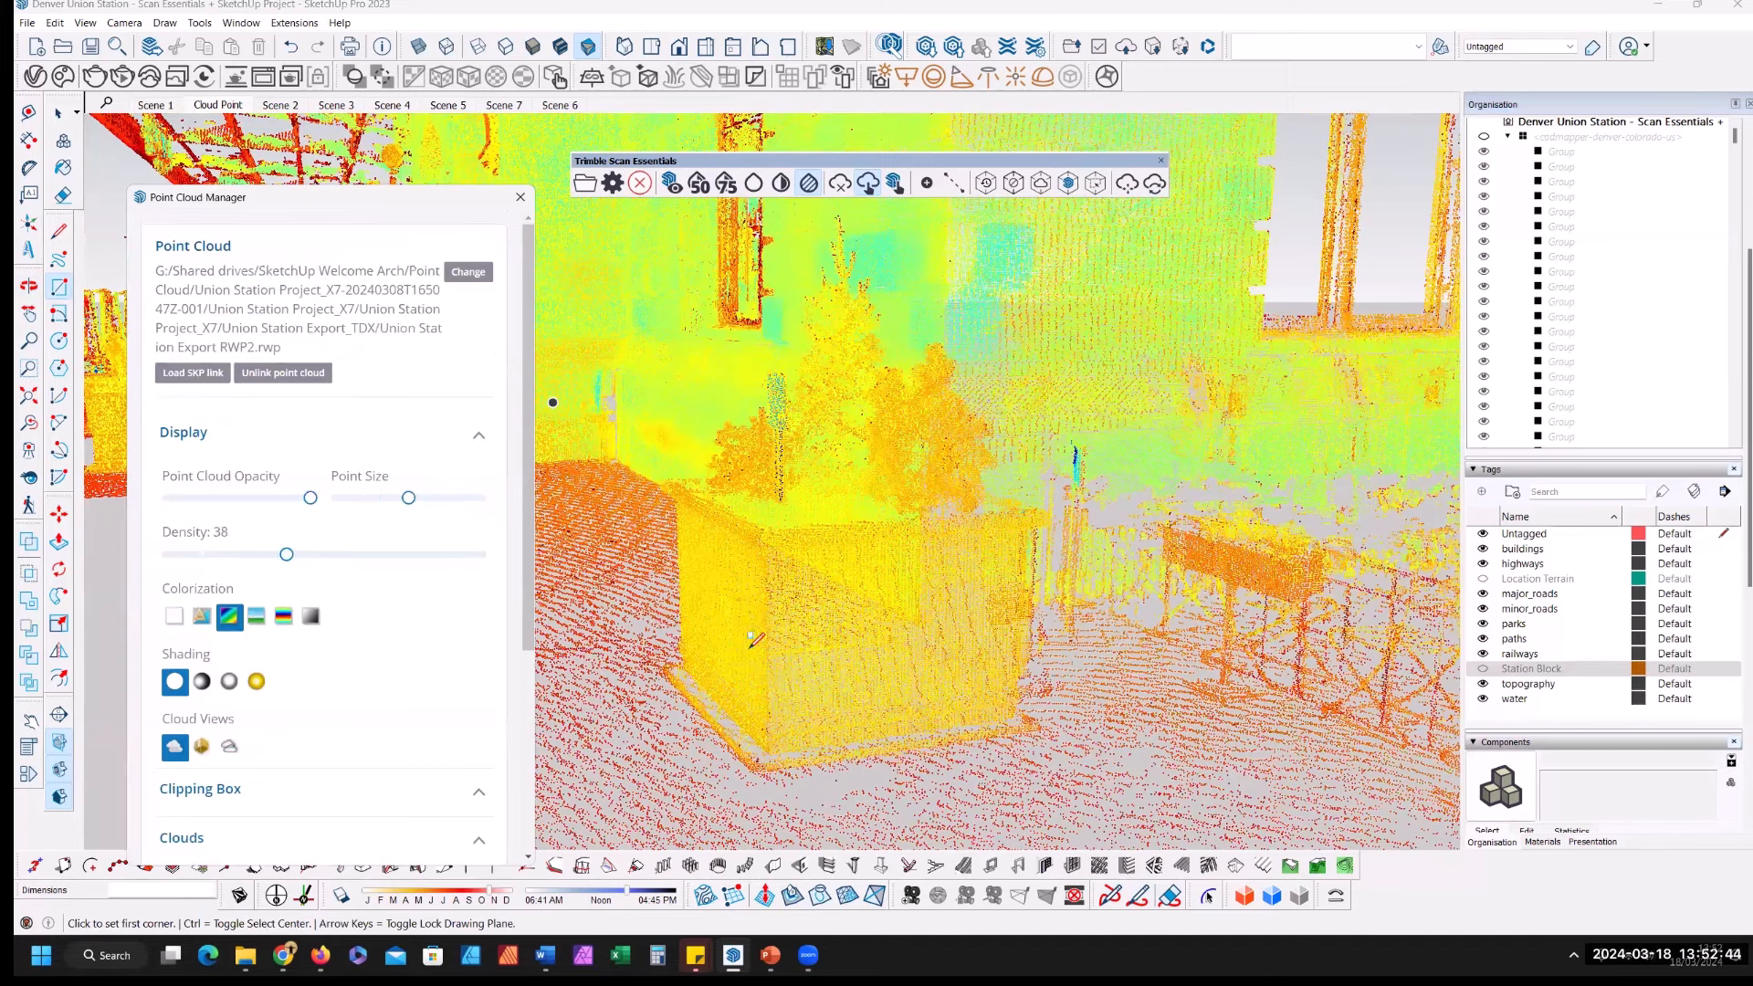
pyautogui.moveTo(679, 554); pyautogui.dragTo(703, 629, button='middle')
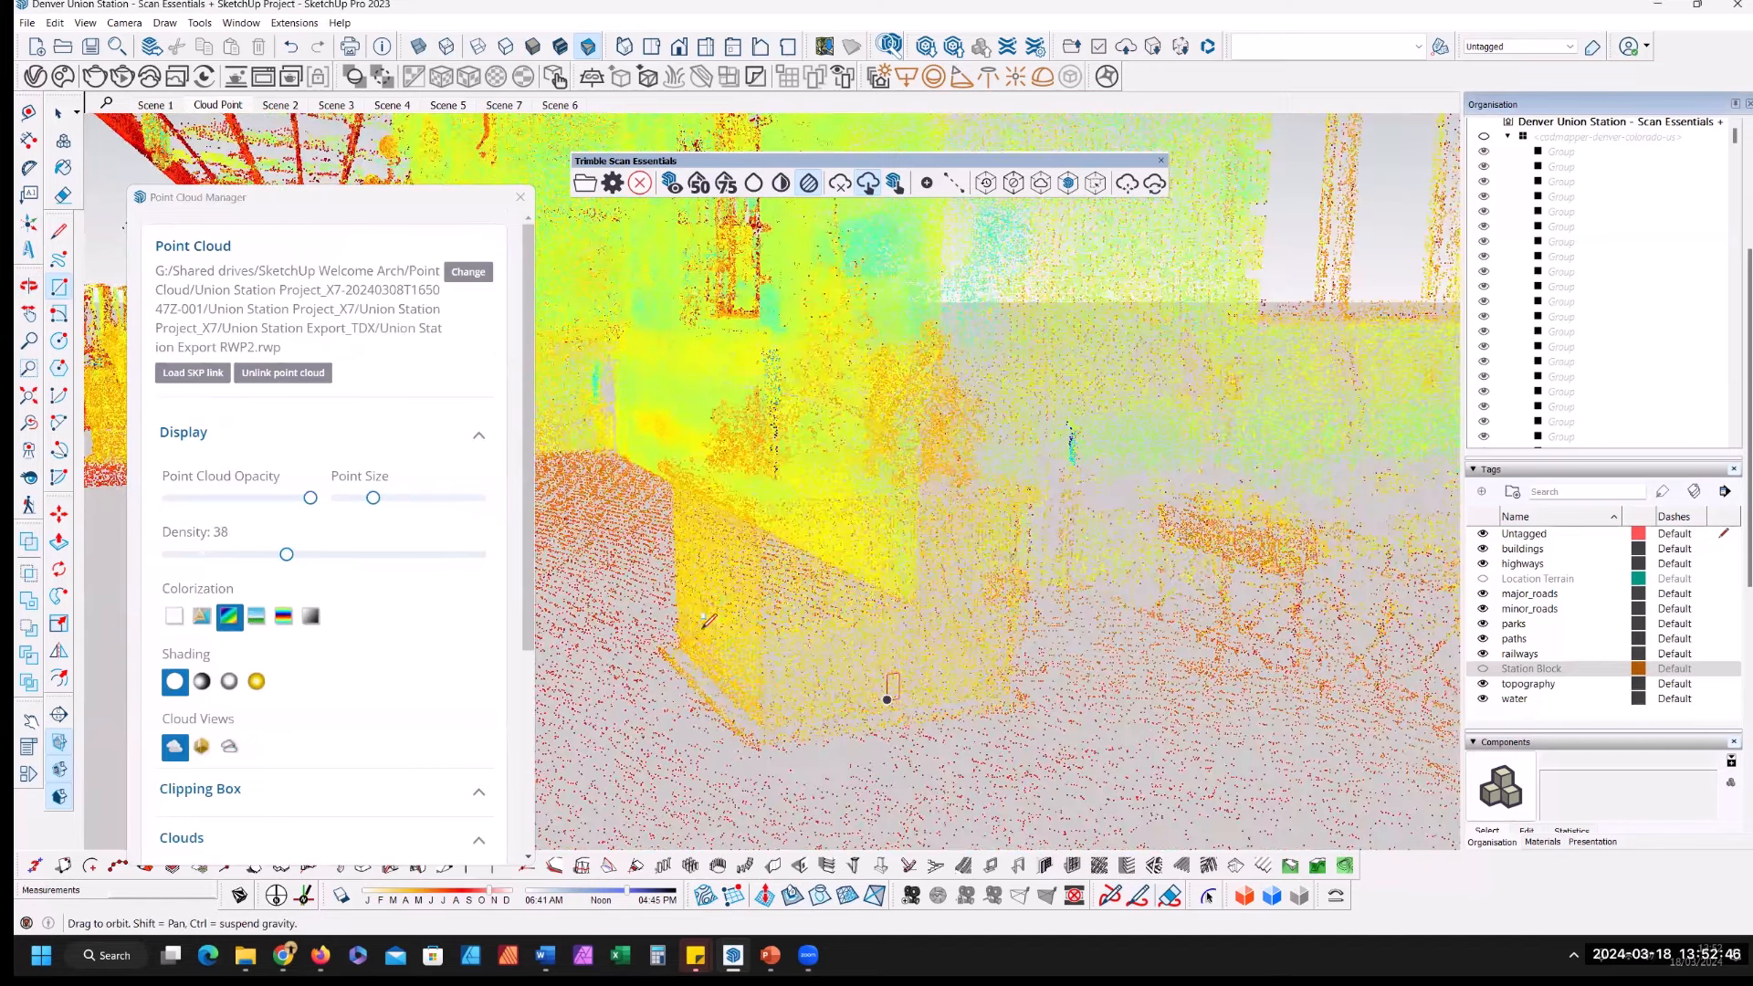
pyautogui.moveTo(786, 589); pyautogui.dragTo(1178, 614, button='middle')
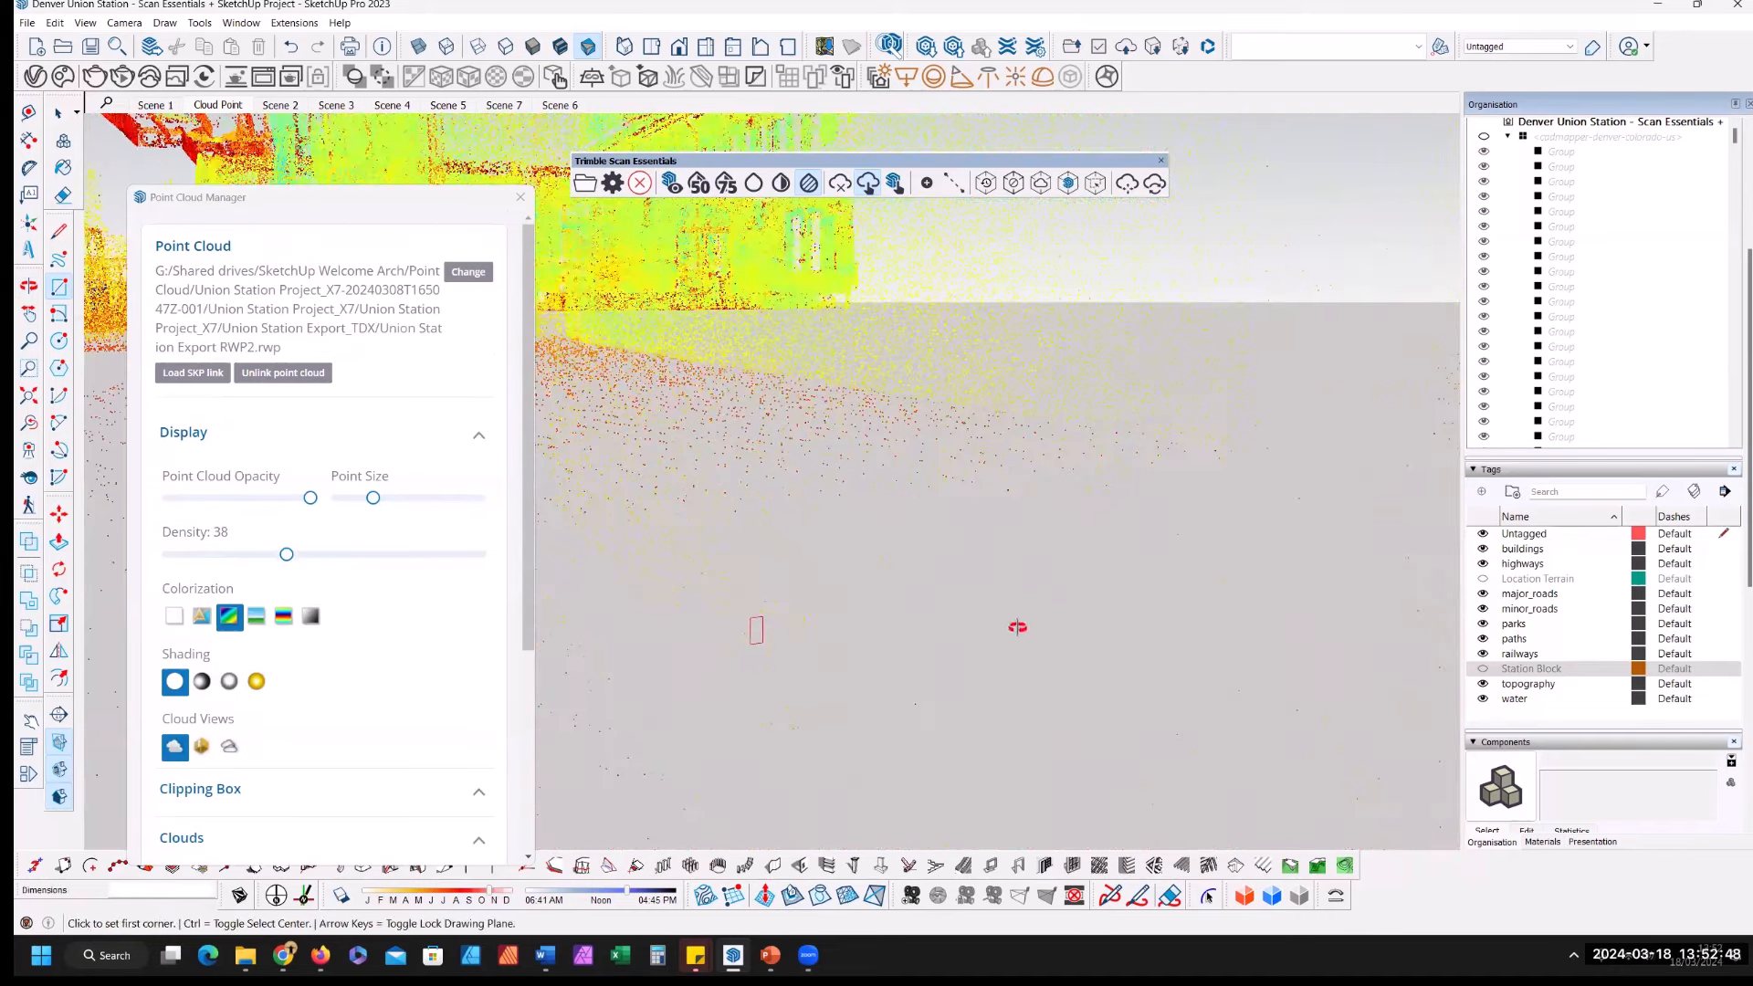
pyautogui.moveTo(1303, 637); pyautogui.dragTo(1043, 564, button='middle')
pyautogui.moveTo(755, 598); pyautogui.dragTo(735, 563, button='middle')
# Step: Prioritize picking point cloud points and draw the planter section's vertical edge and overhanging top lip, snapped to scan points
pyautogui.click(867, 182)
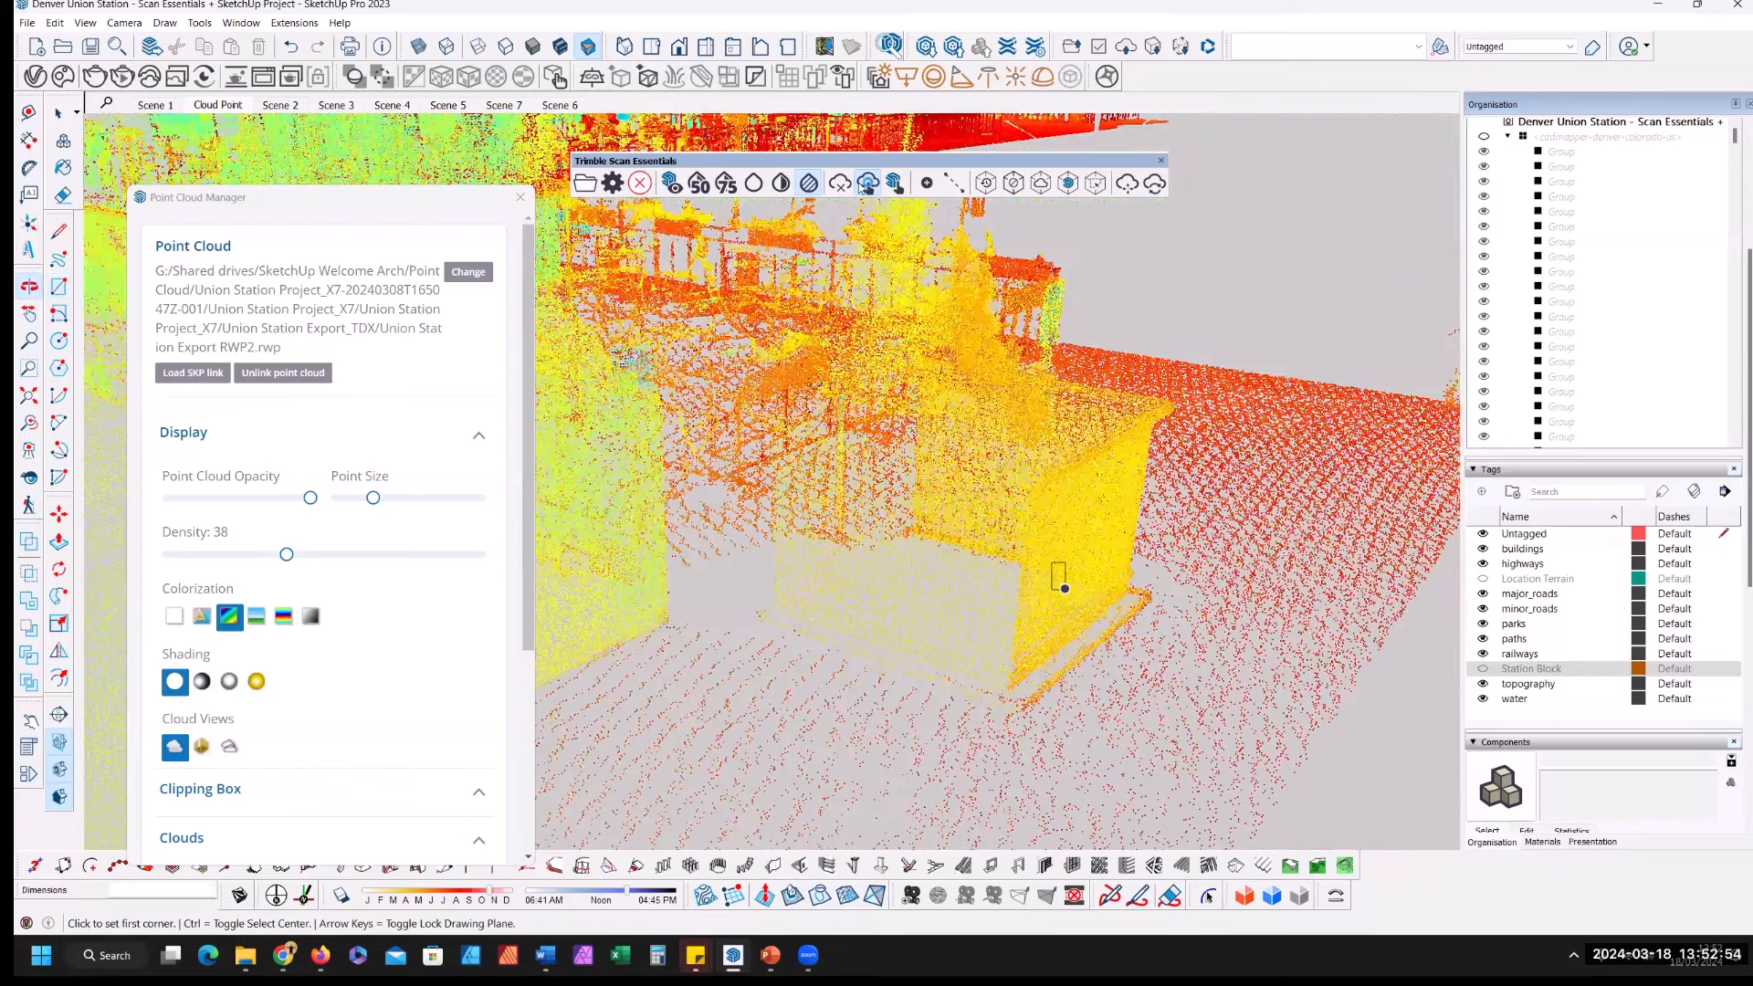
pyautogui.press('l')
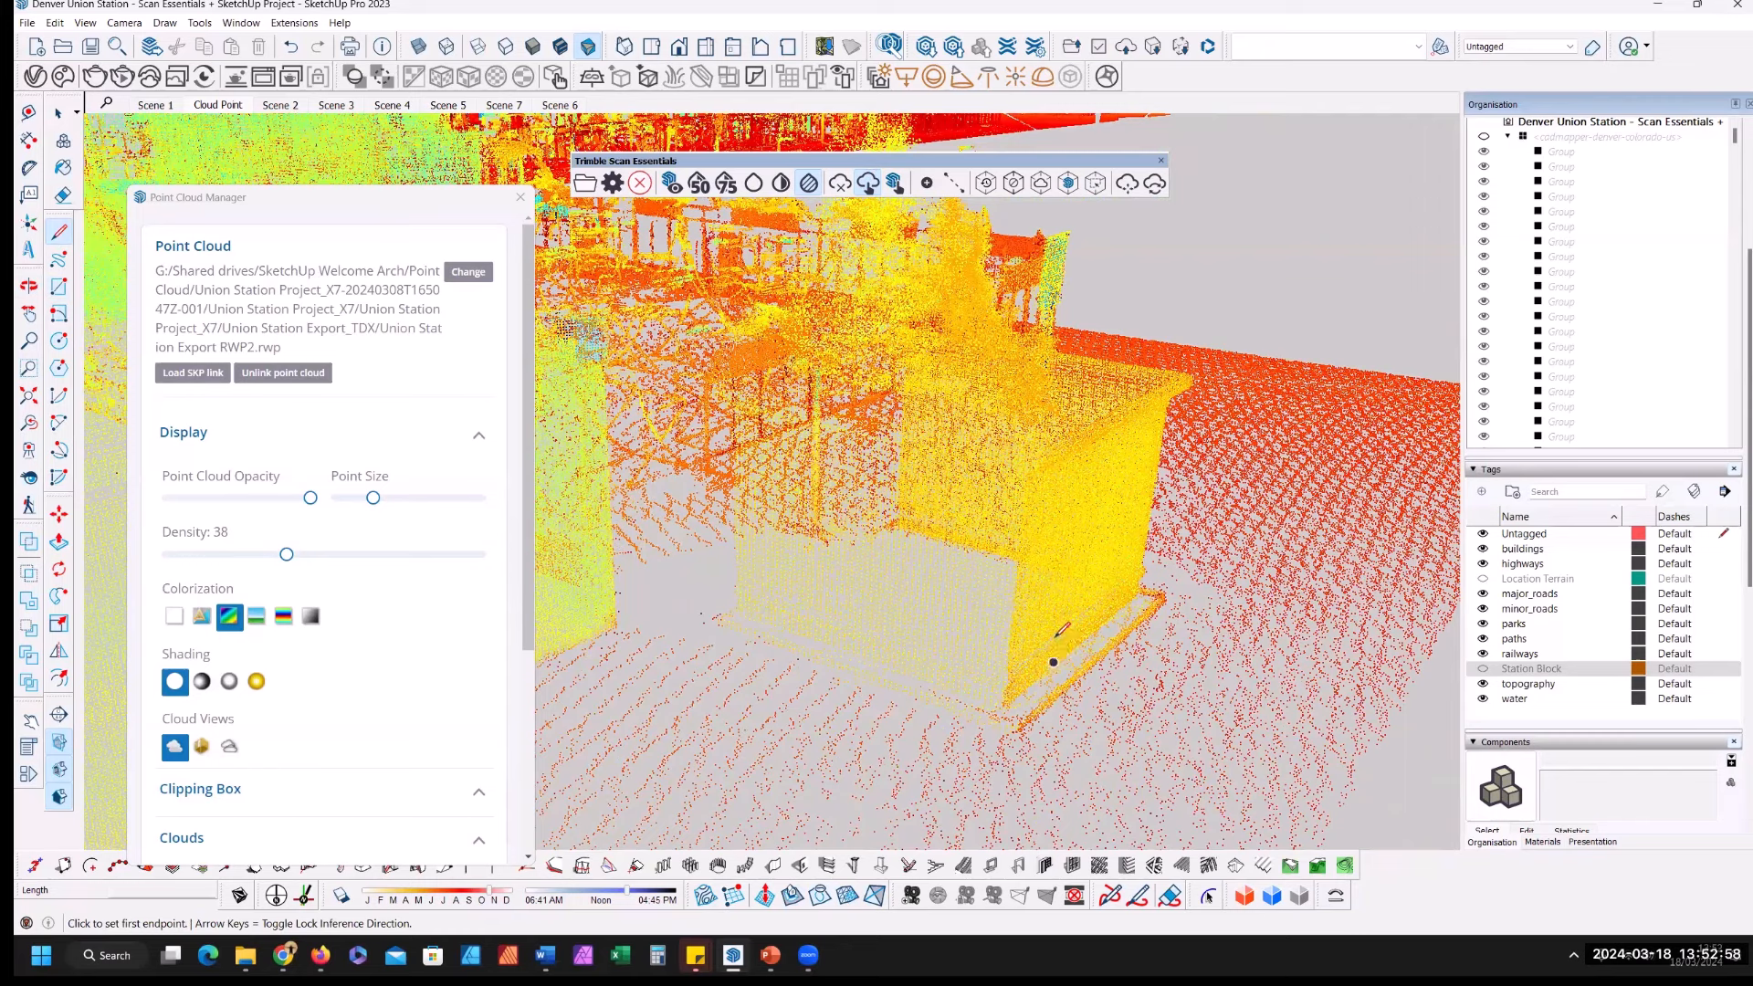
pyautogui.click(1055, 626)
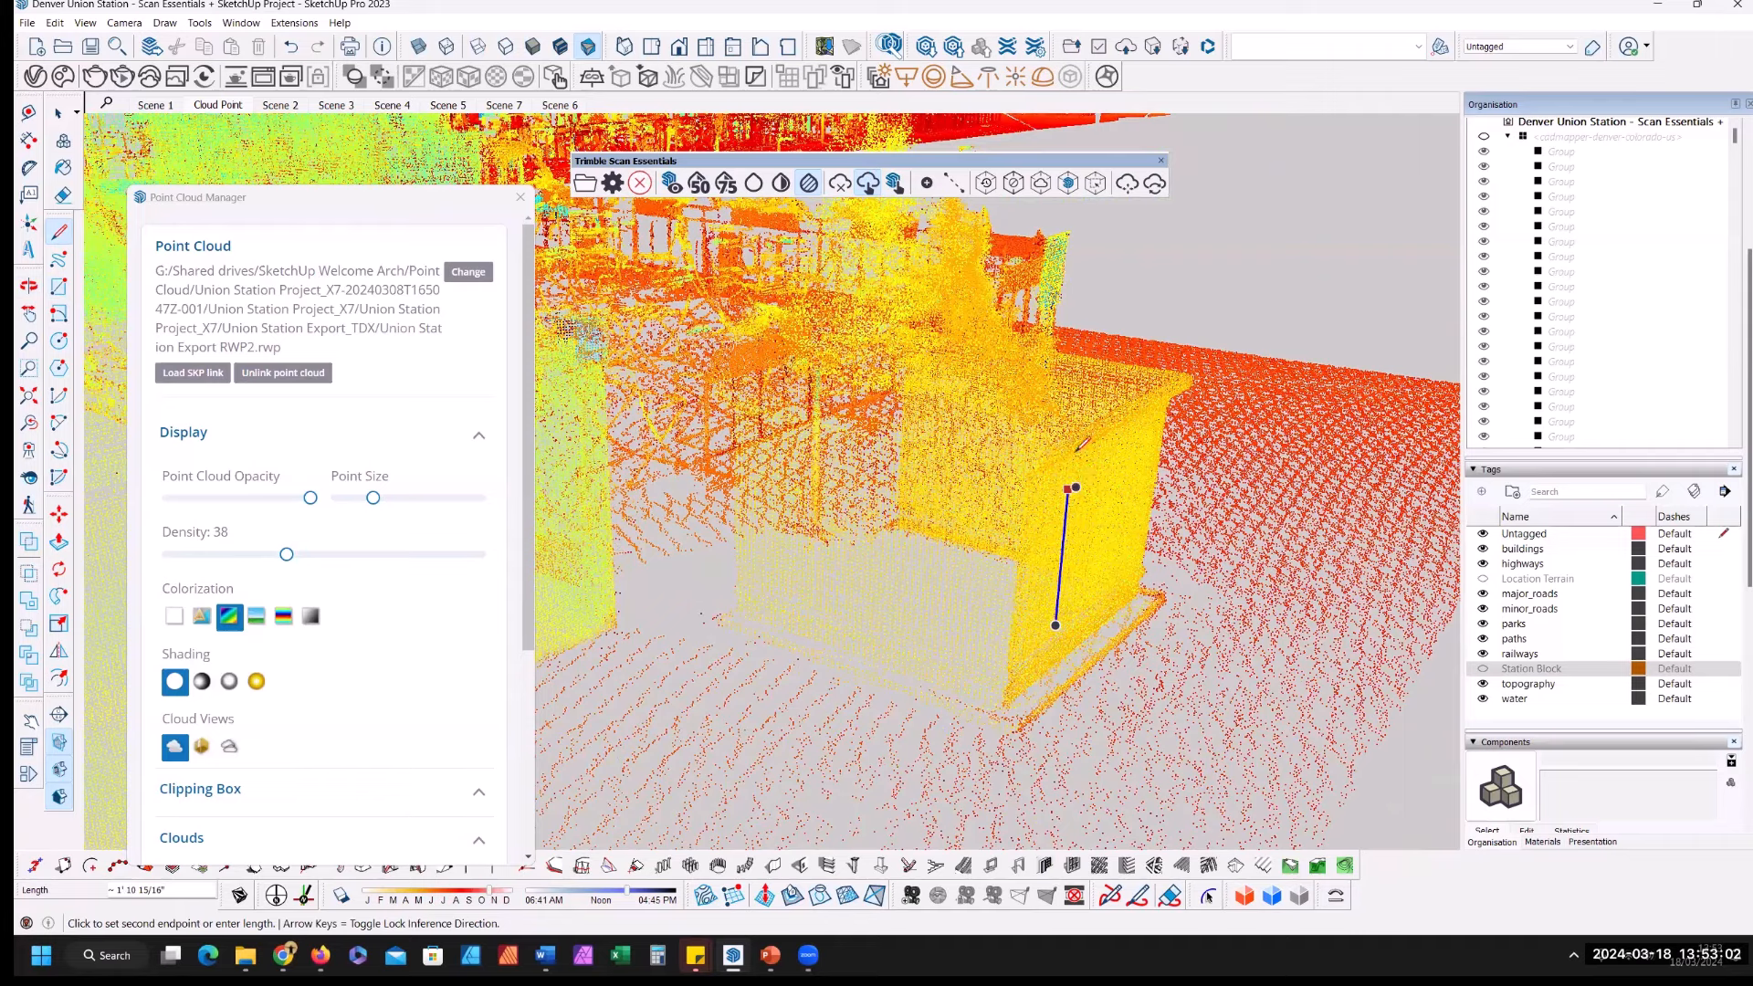
pyautogui.moveTo(1030, 527); pyautogui.dragTo(1087, 383, button='middle')
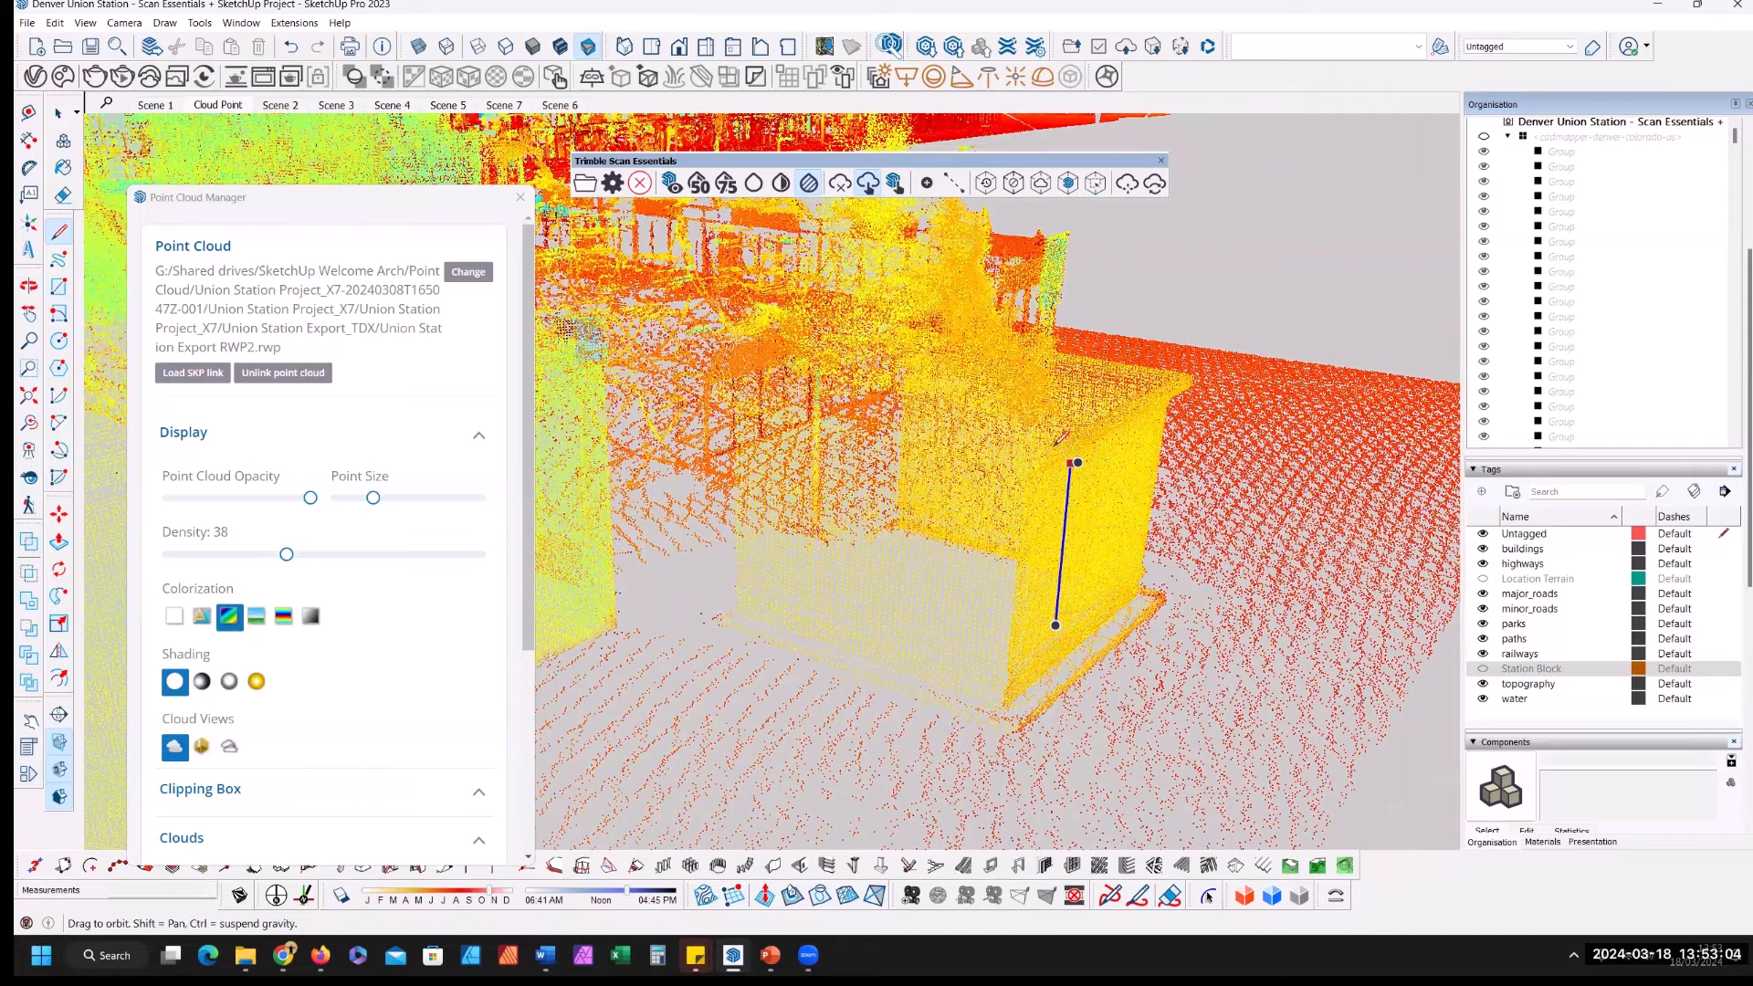
pyautogui.moveTo(1026, 486); pyautogui.dragTo(1048, 476, button='middle')
pyautogui.scroll(-2, 1046, 479)
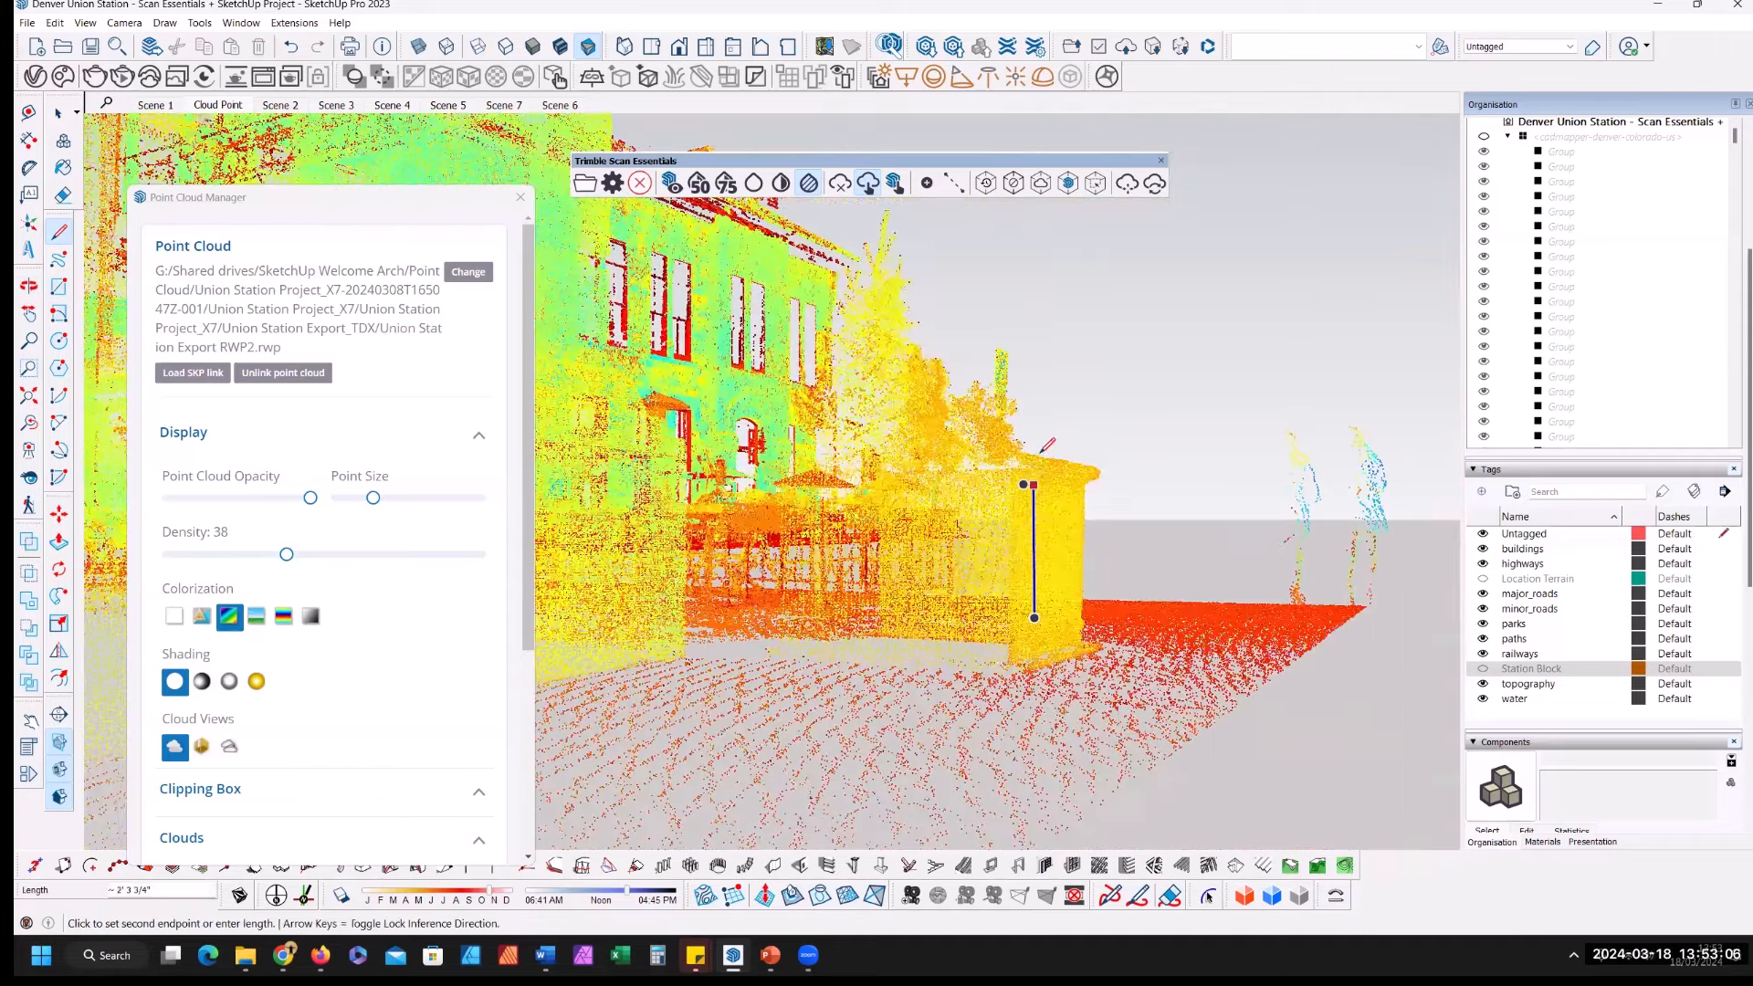
pyautogui.scroll(1, 1024, 449)
pyautogui.scroll(1, 1030, 442)
pyautogui.scroll(1, 1062, 450)
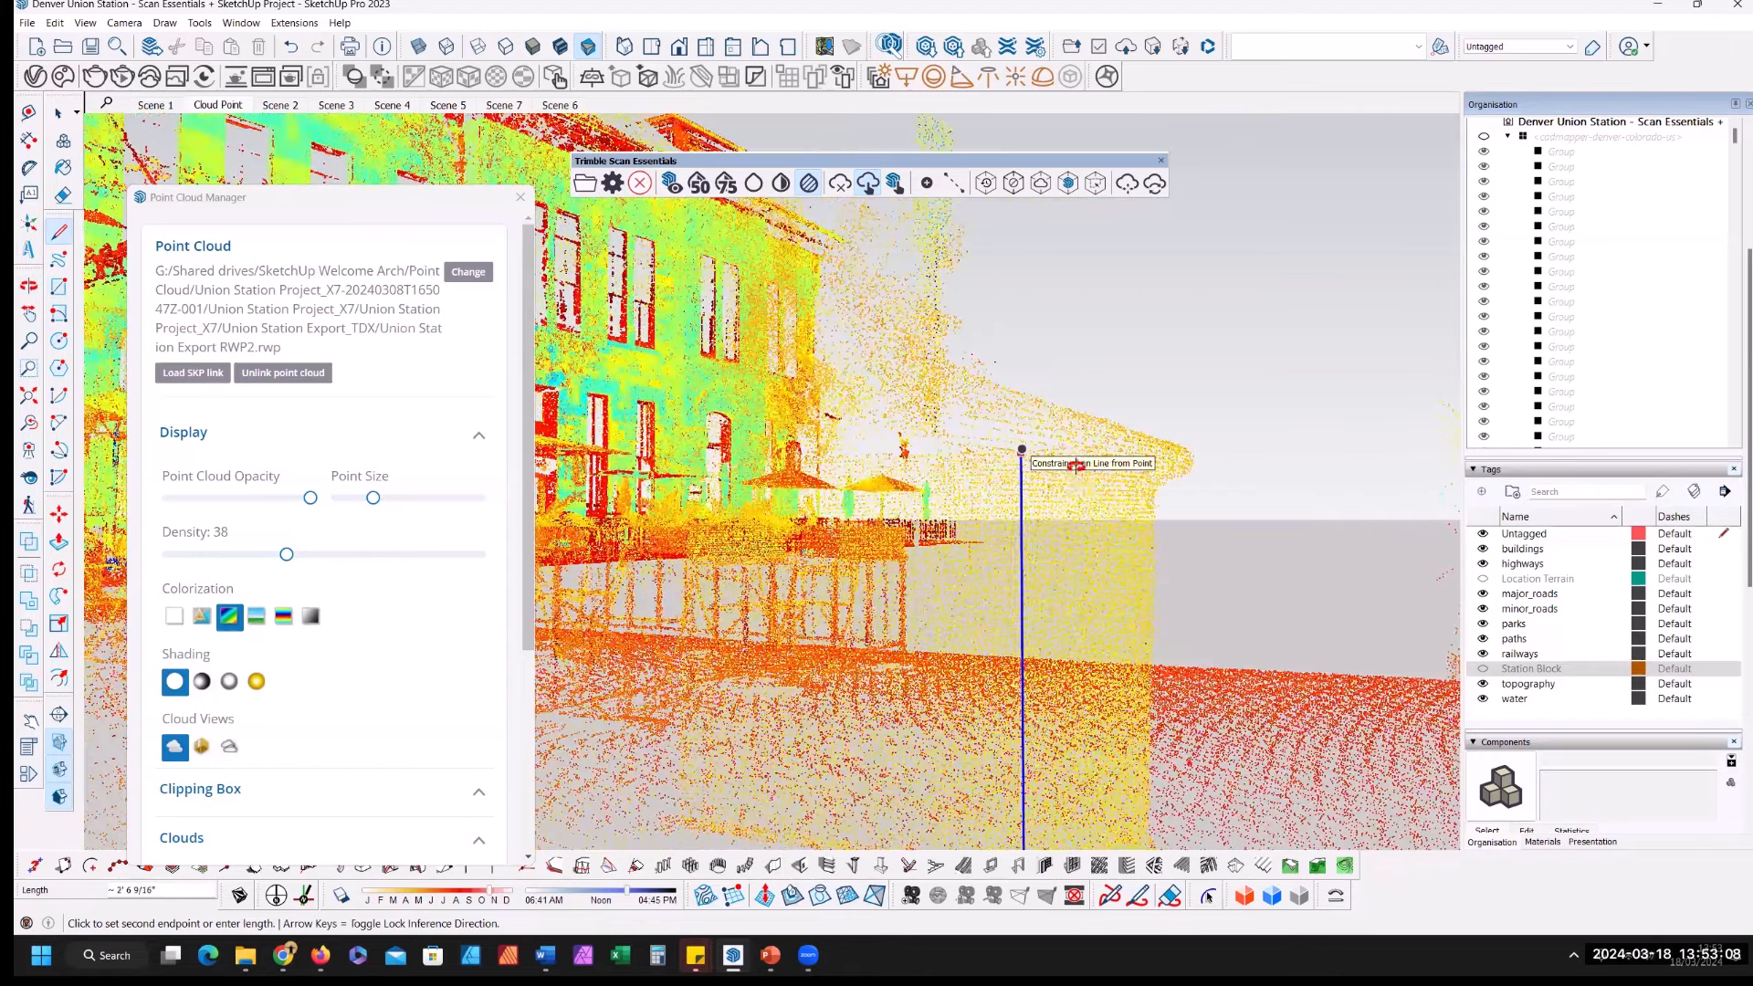
pyautogui.moveTo(1158, 448); pyautogui.dragTo(1151, 521, button='middle')
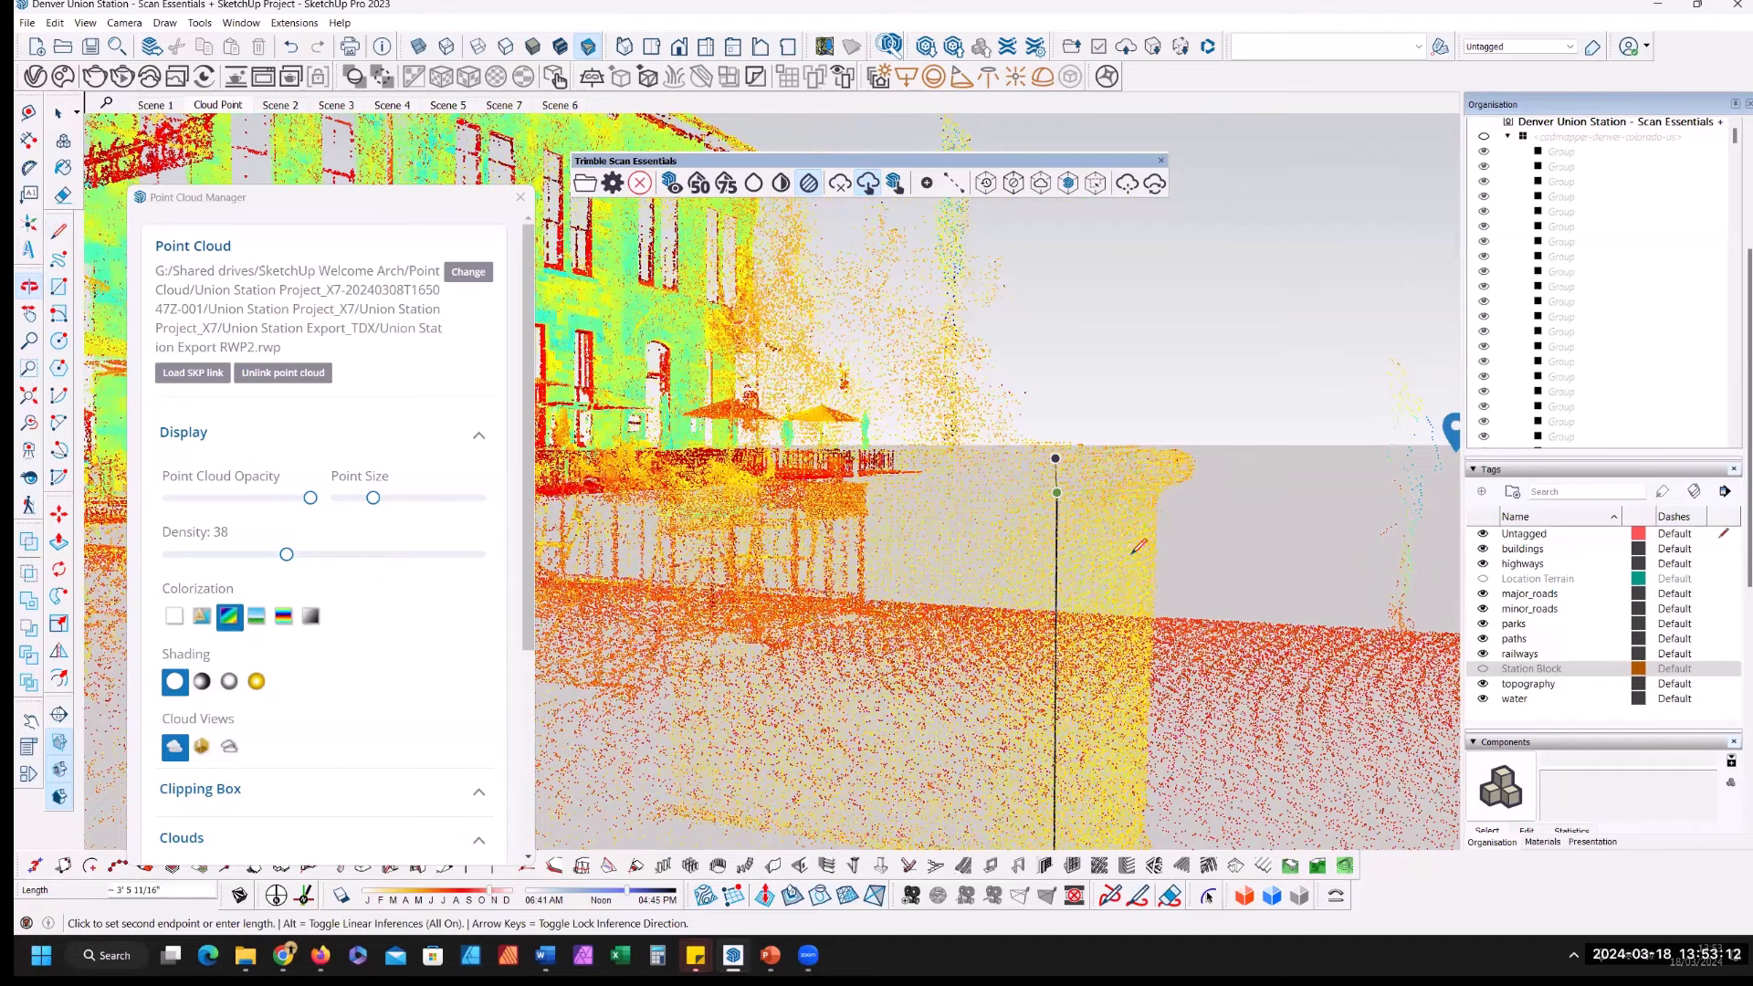
pyautogui.scroll(-1, 1132, 555)
pyautogui.scroll(-1, 1124, 538)
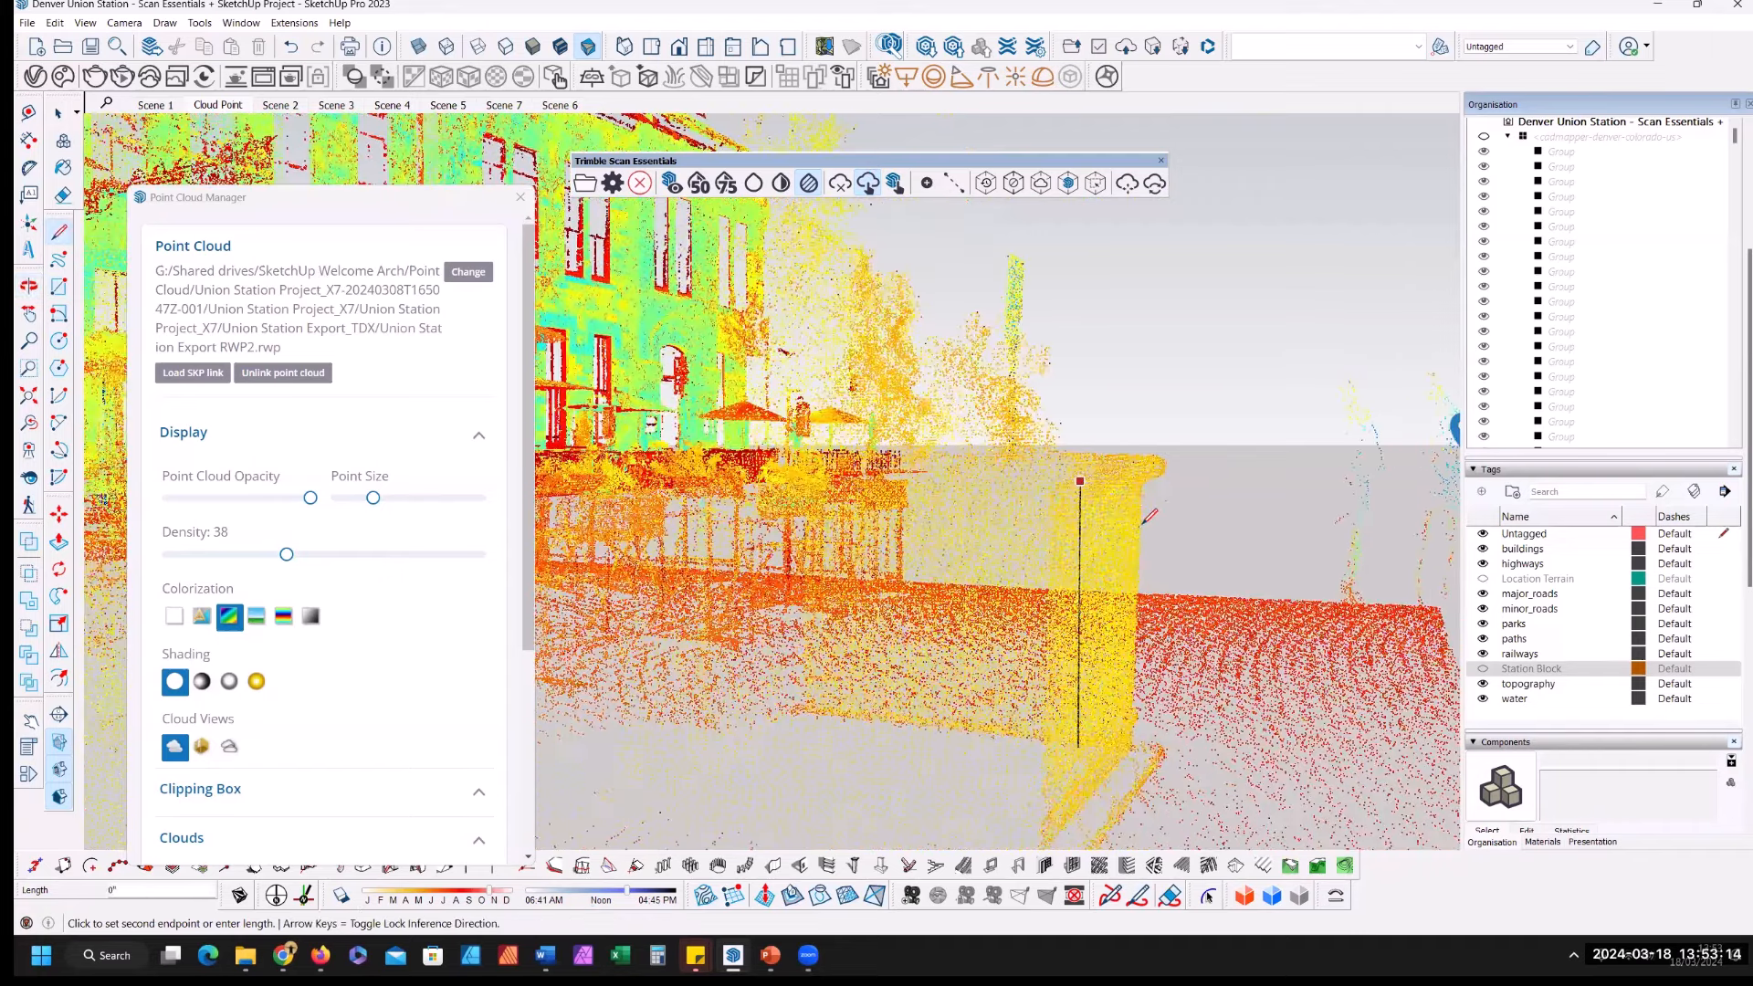
pyautogui.moveTo(1142, 486); pyautogui.dragTo(1107, 510, button='middle')
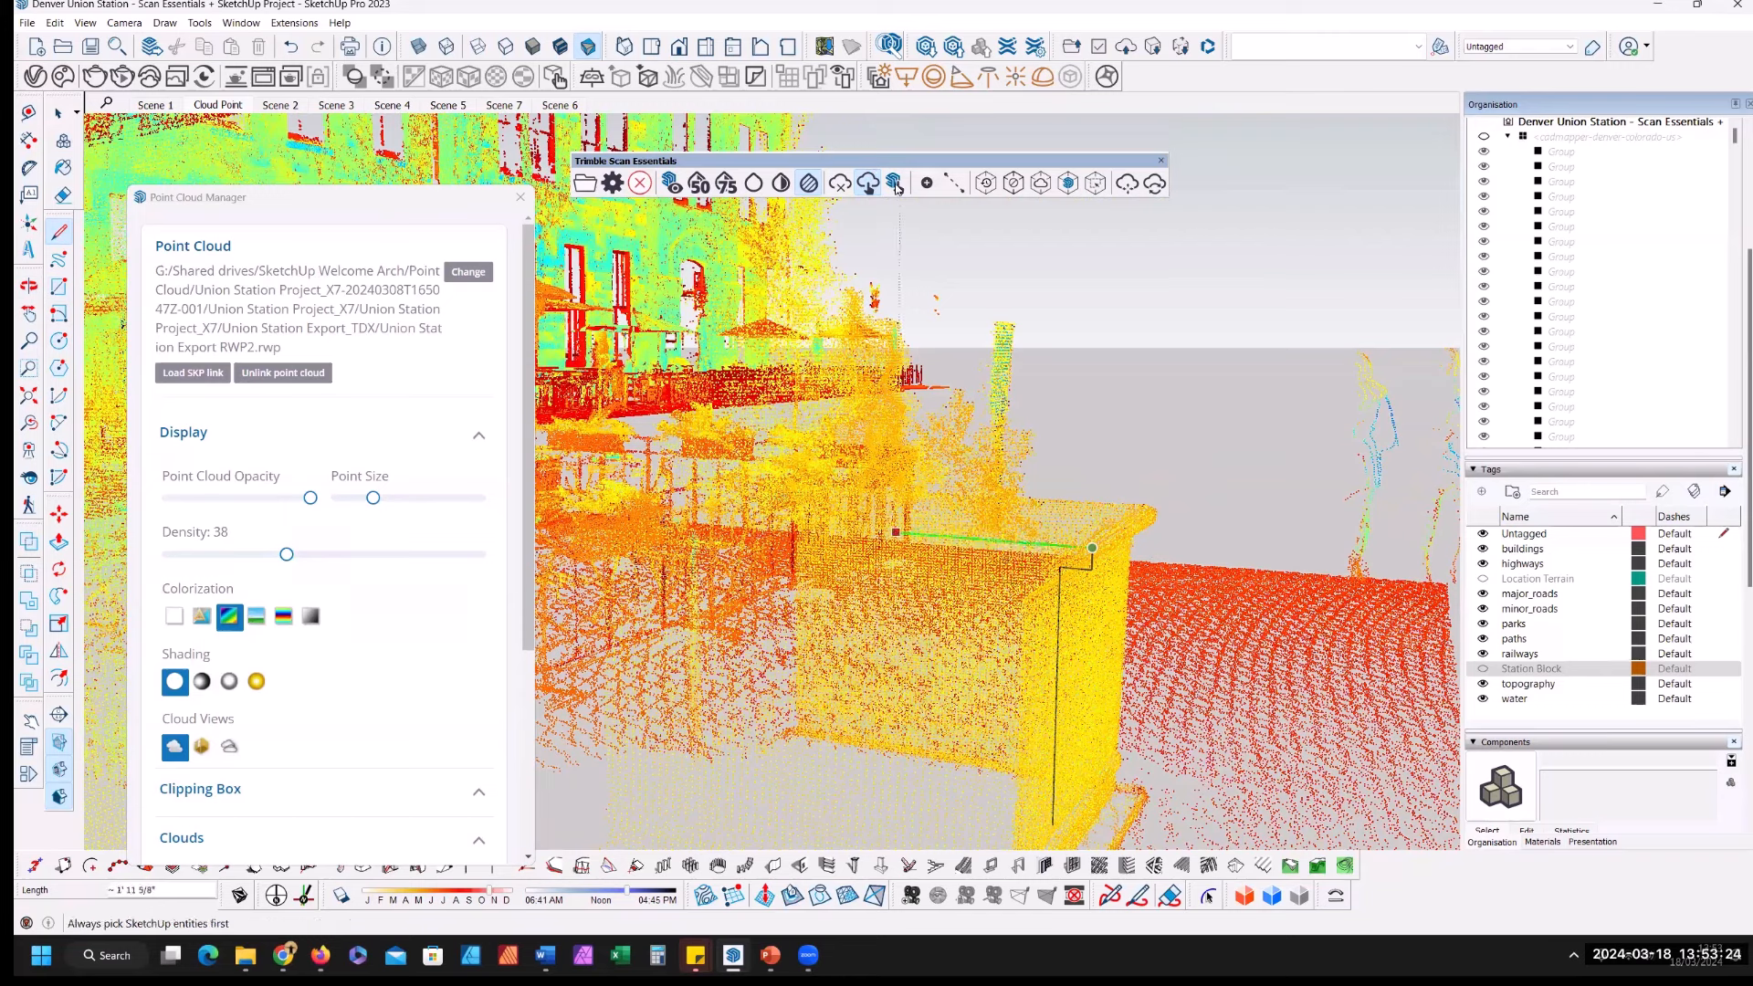
# Step: Prioritize picking SketchUp entities and draw the profile's top, inner vertical edge about 3' 5 1/2" long and bottom edge about 11" long
pyautogui.click(895, 185)
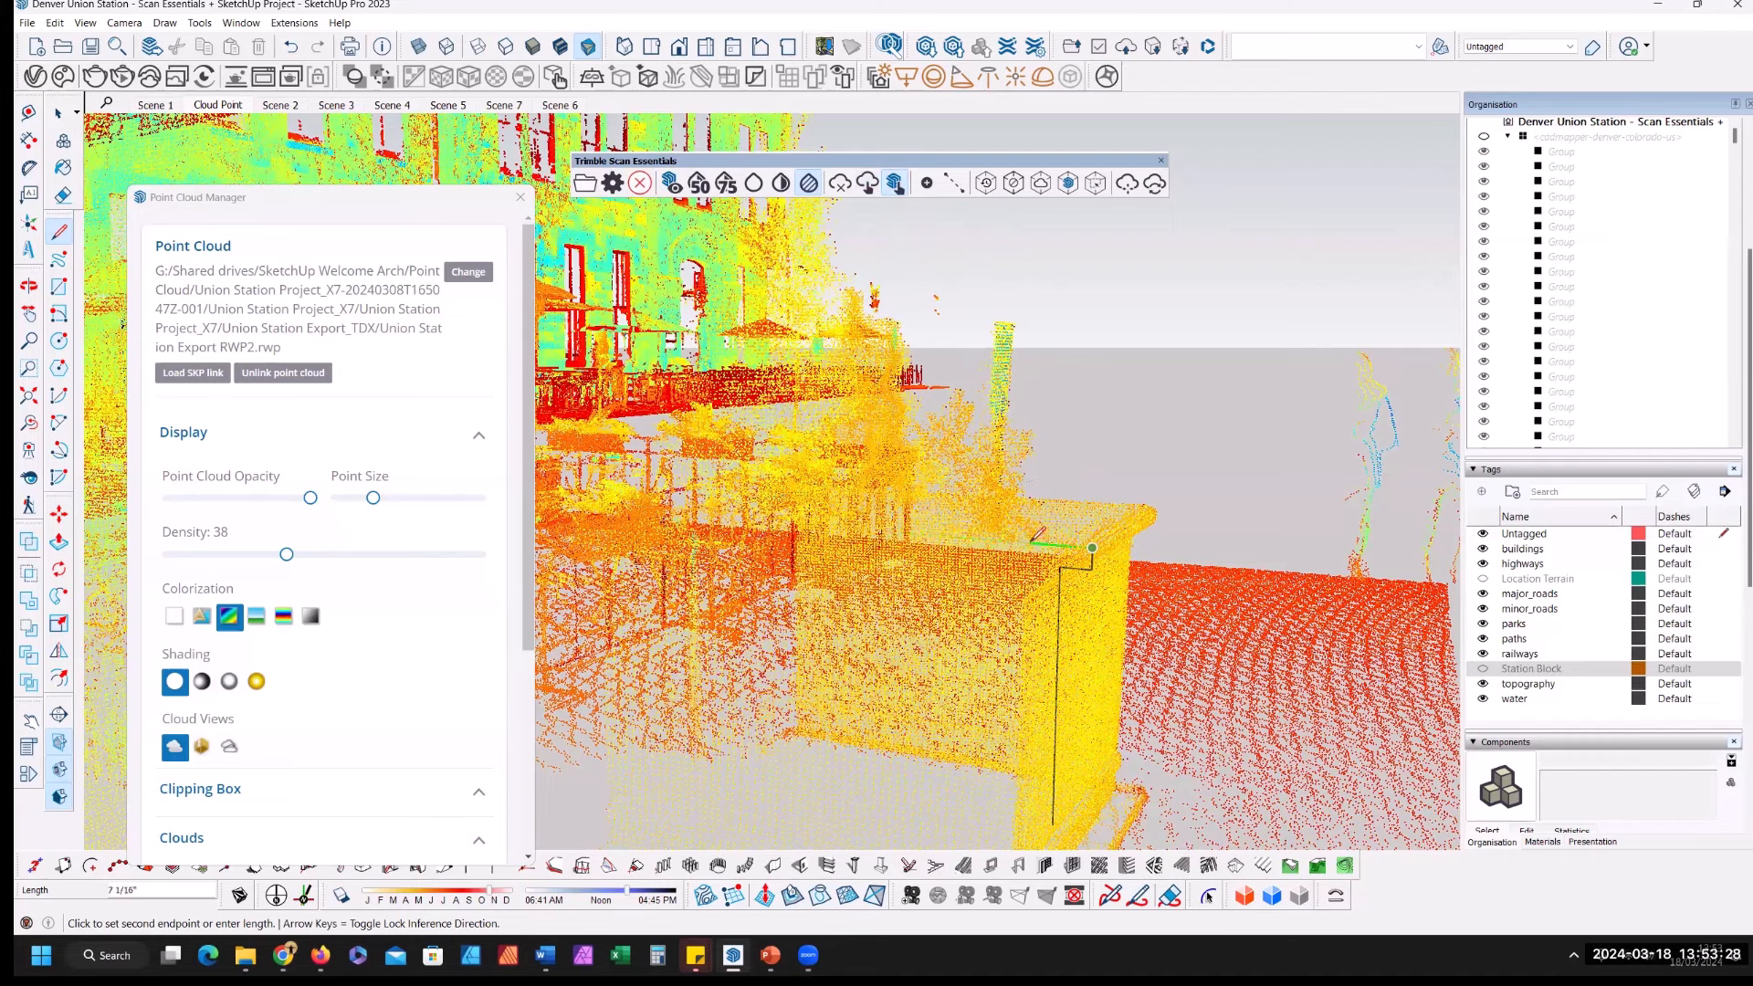
pyautogui.click(1002, 544)
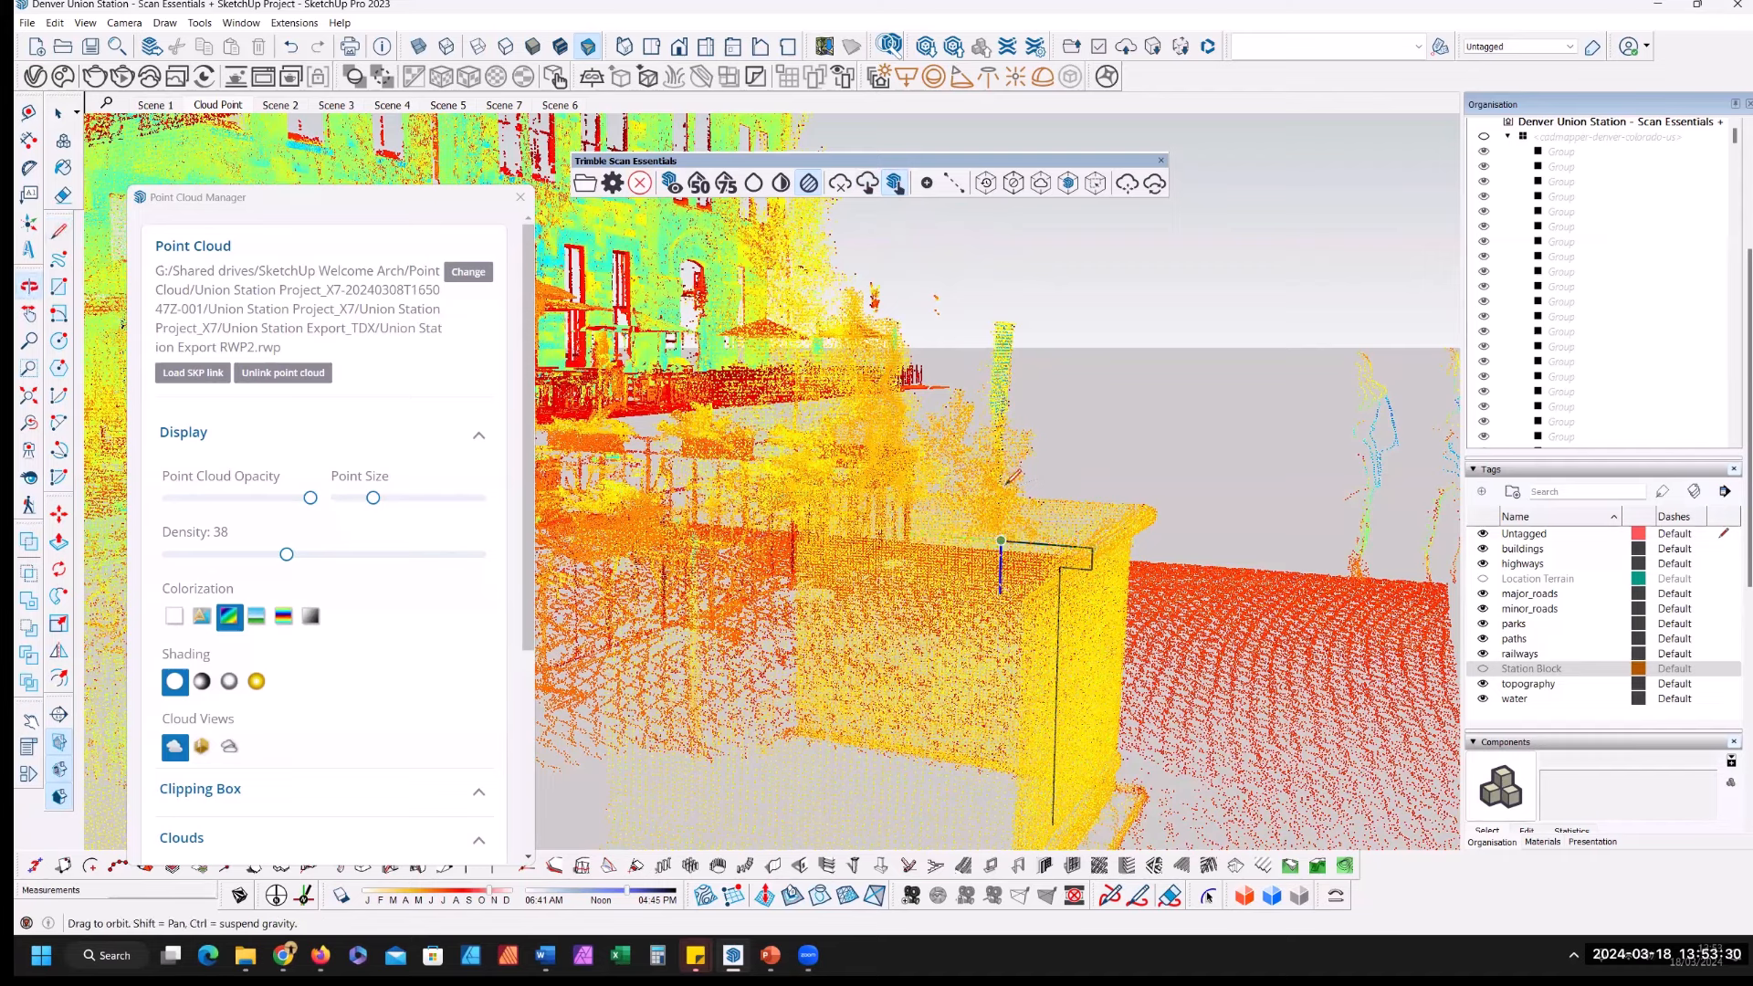
pyautogui.moveTo(1009, 622); pyautogui.dragTo(1020, 714, button='middle')
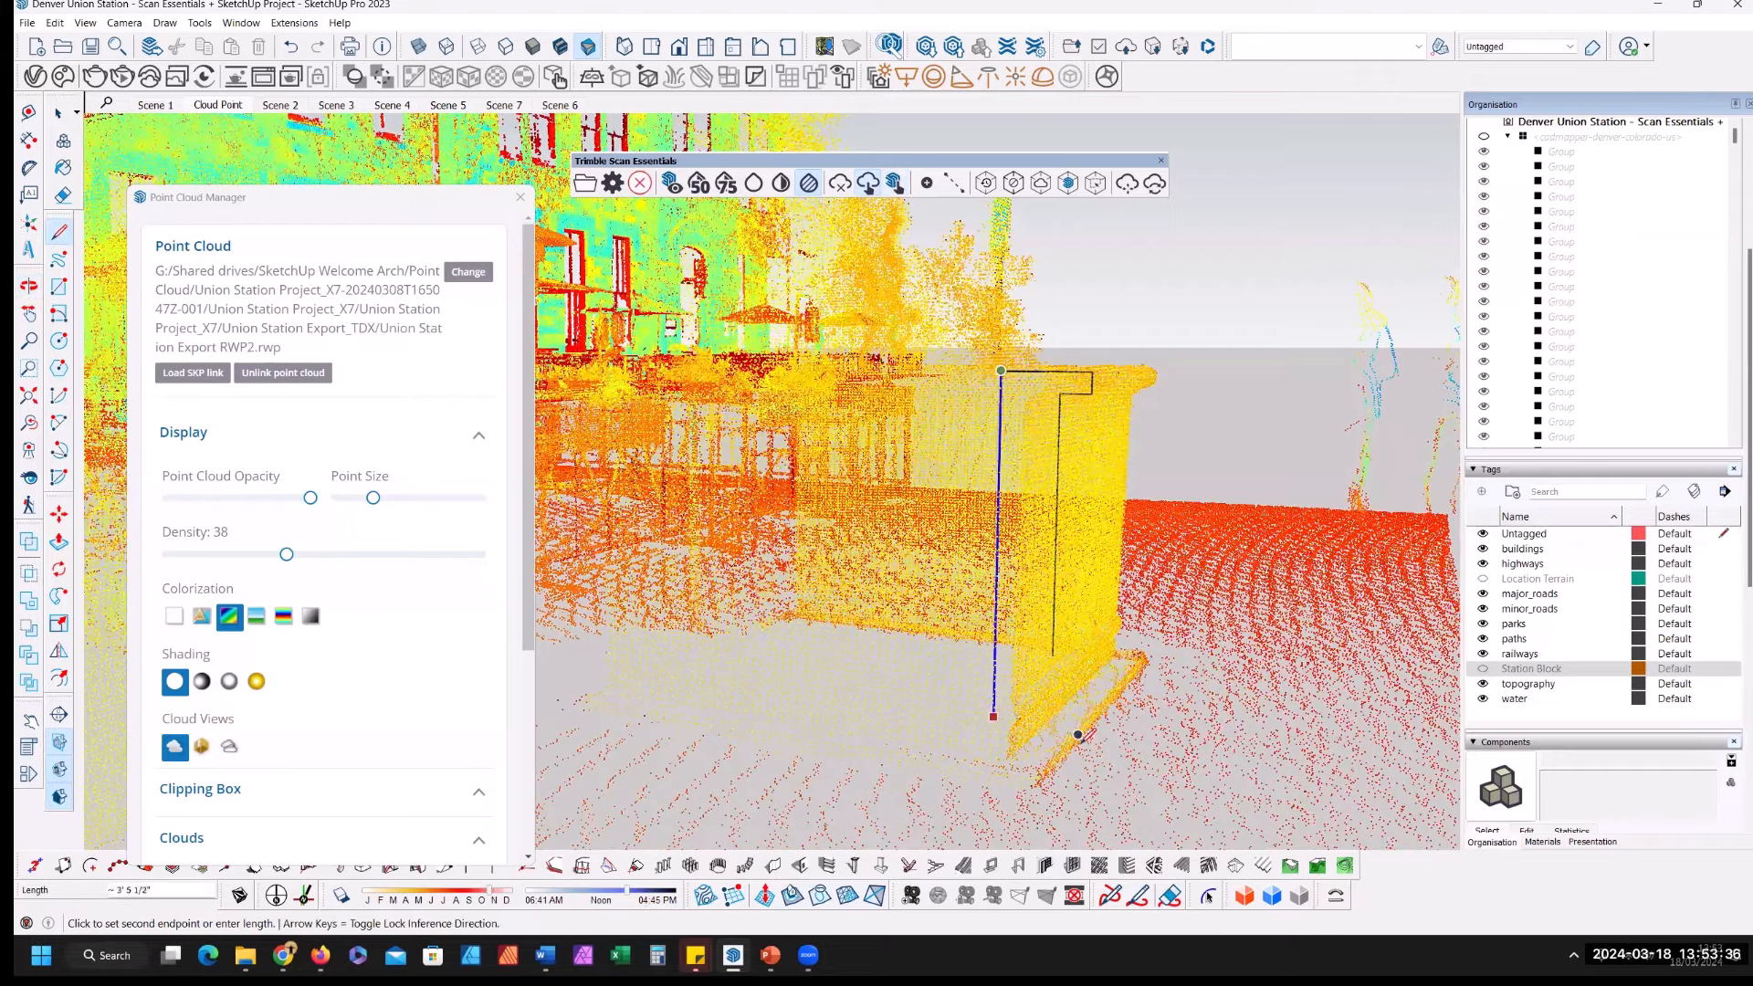
pyautogui.click(1088, 736)
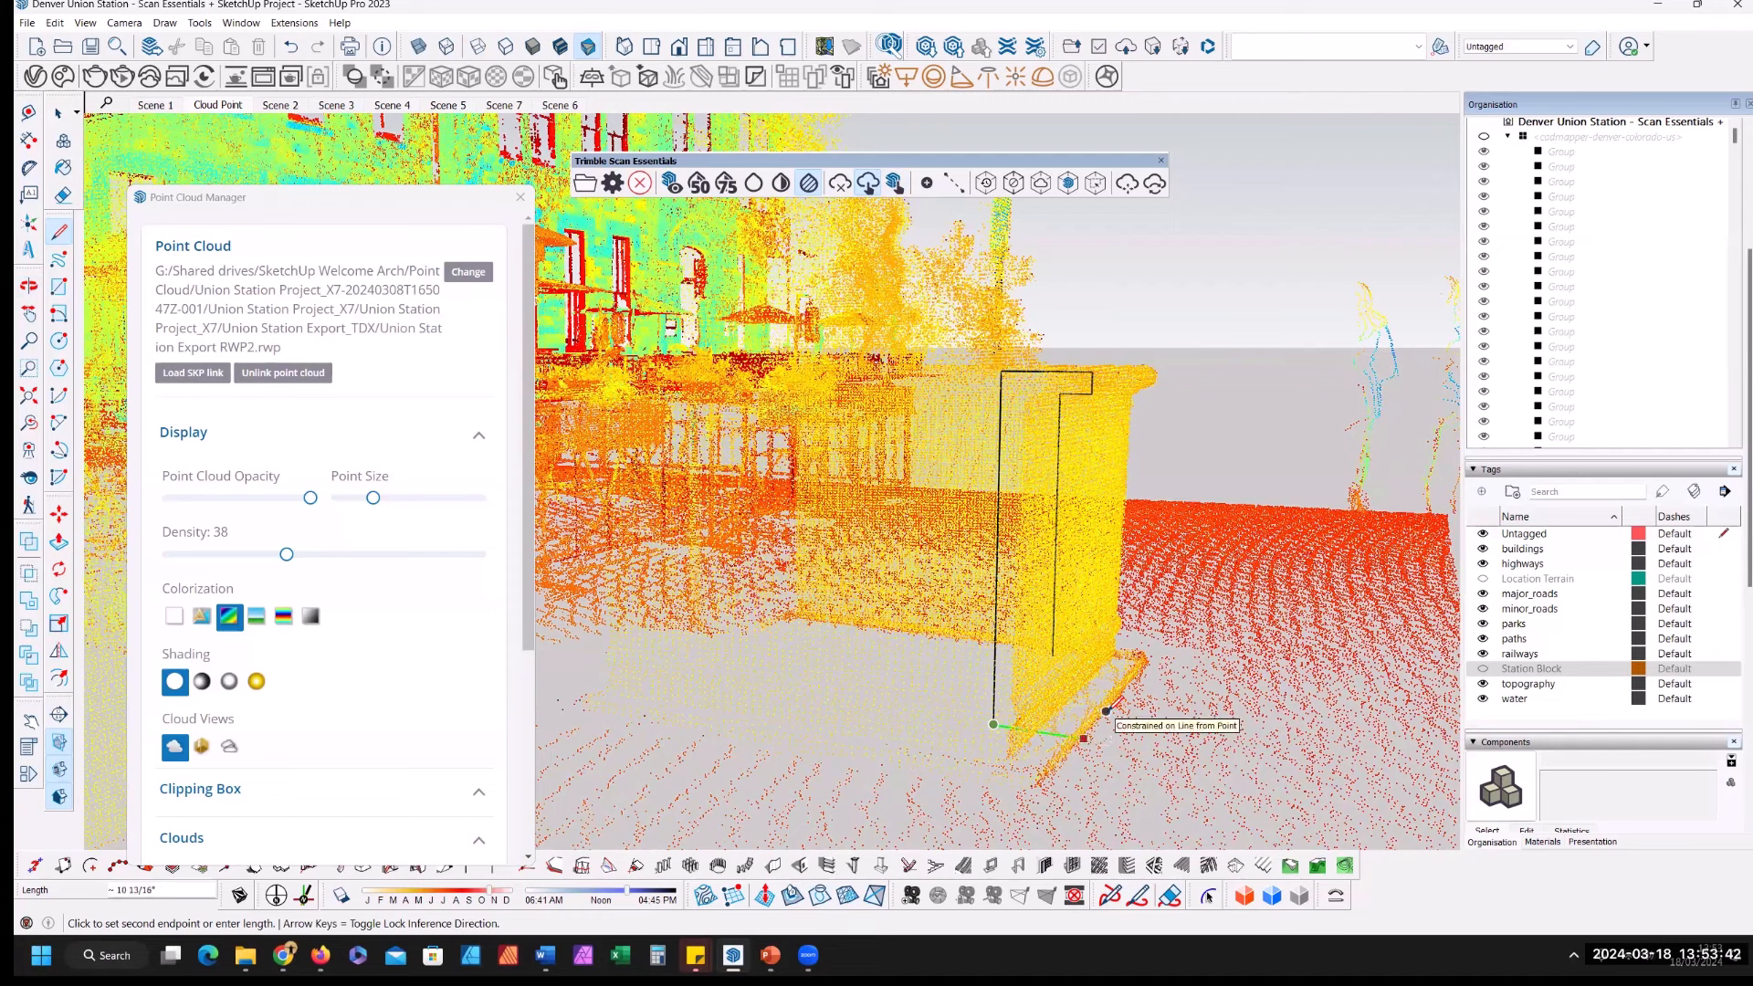
pyautogui.click(1083, 738)
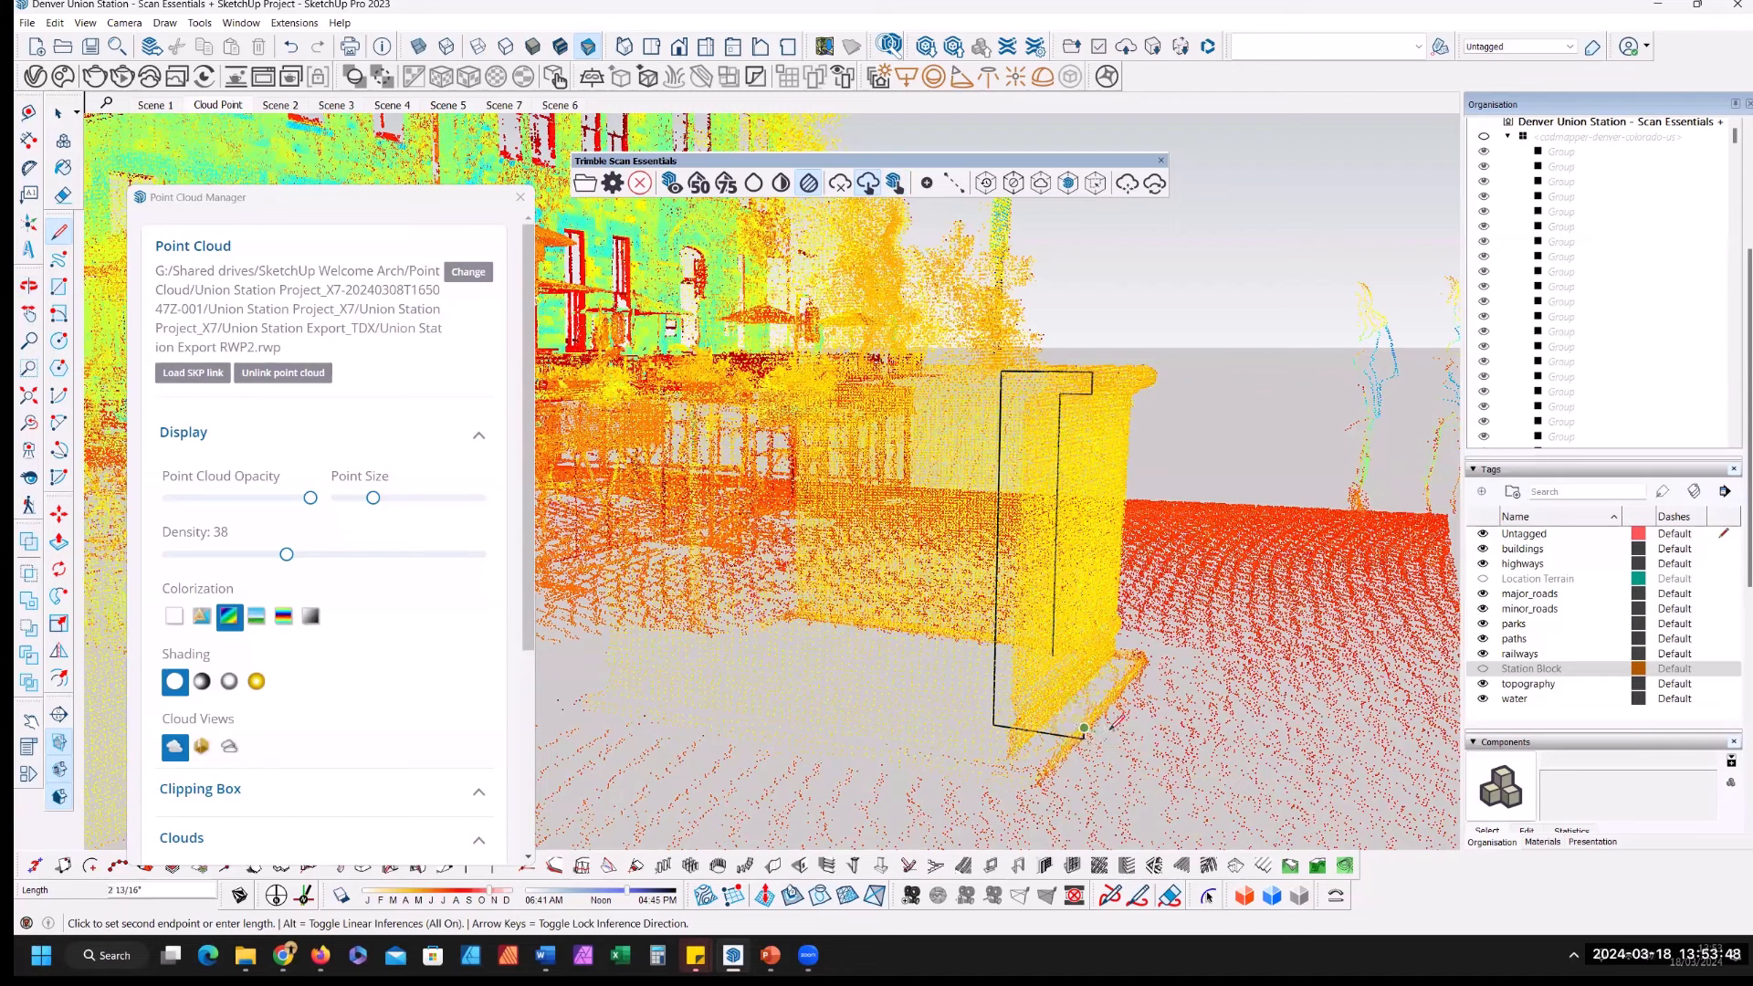
# Step: Draw the small base step at the foot of the profile and close it to the outer vertical edge
pyautogui.press('Left')
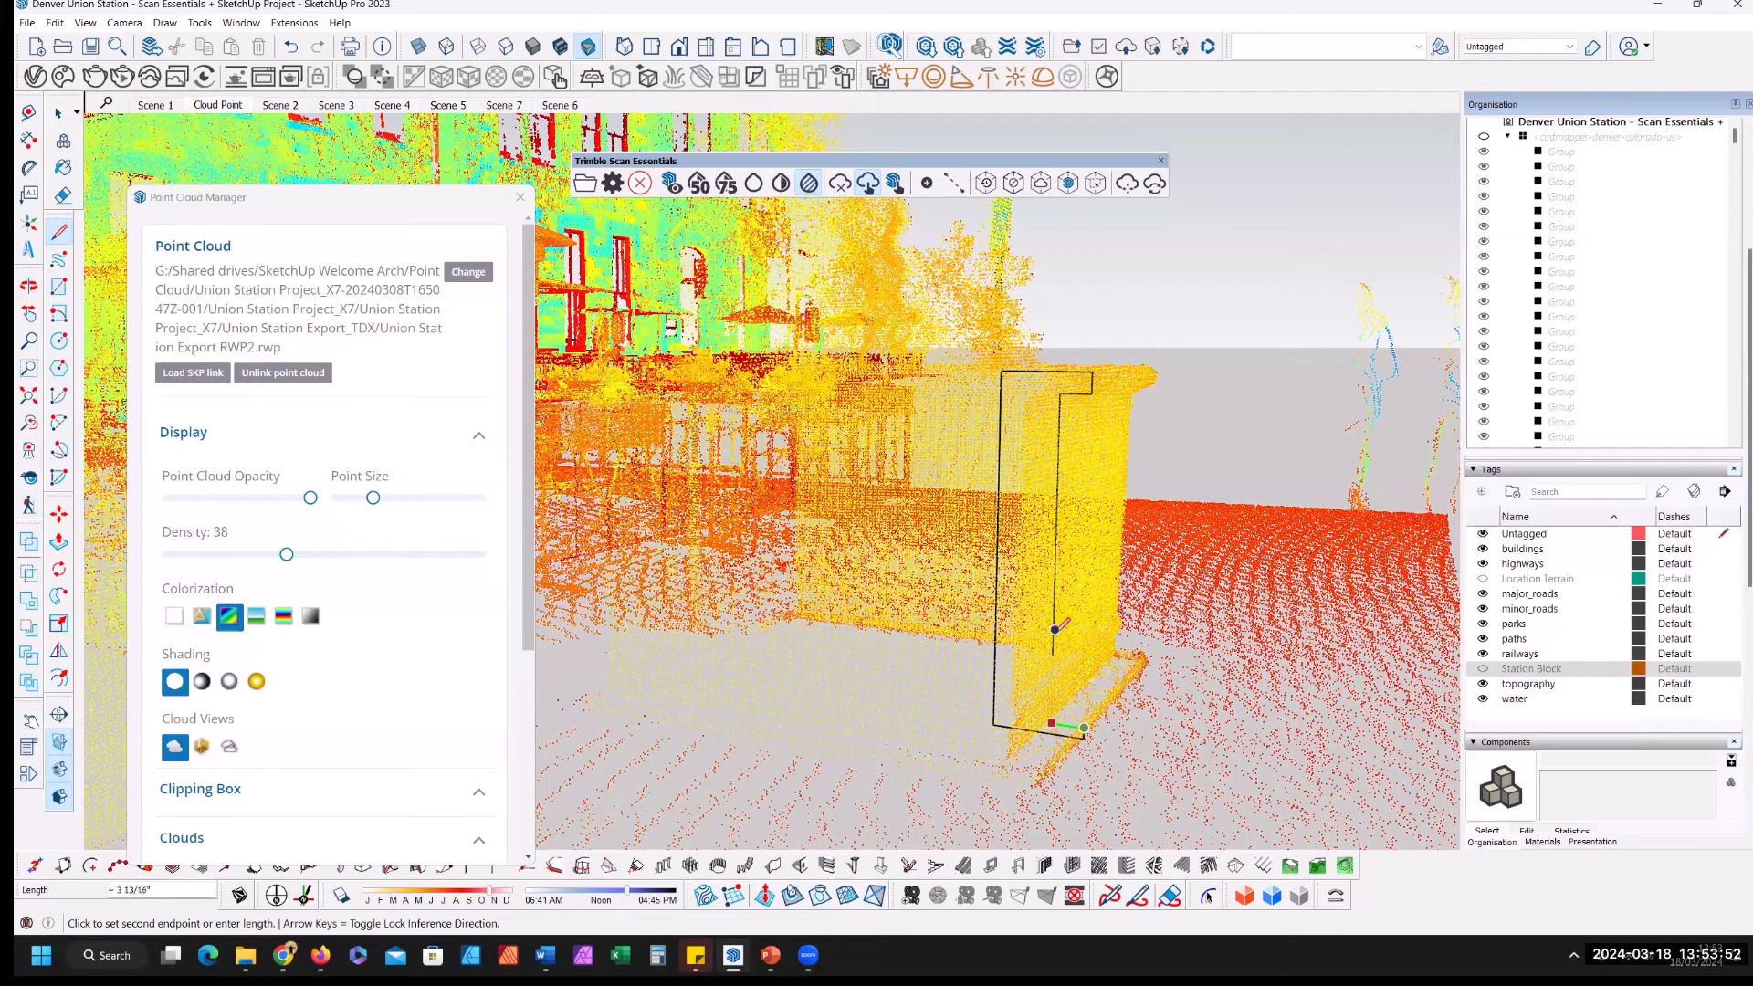
pyautogui.scroll(-1, 1064, 630)
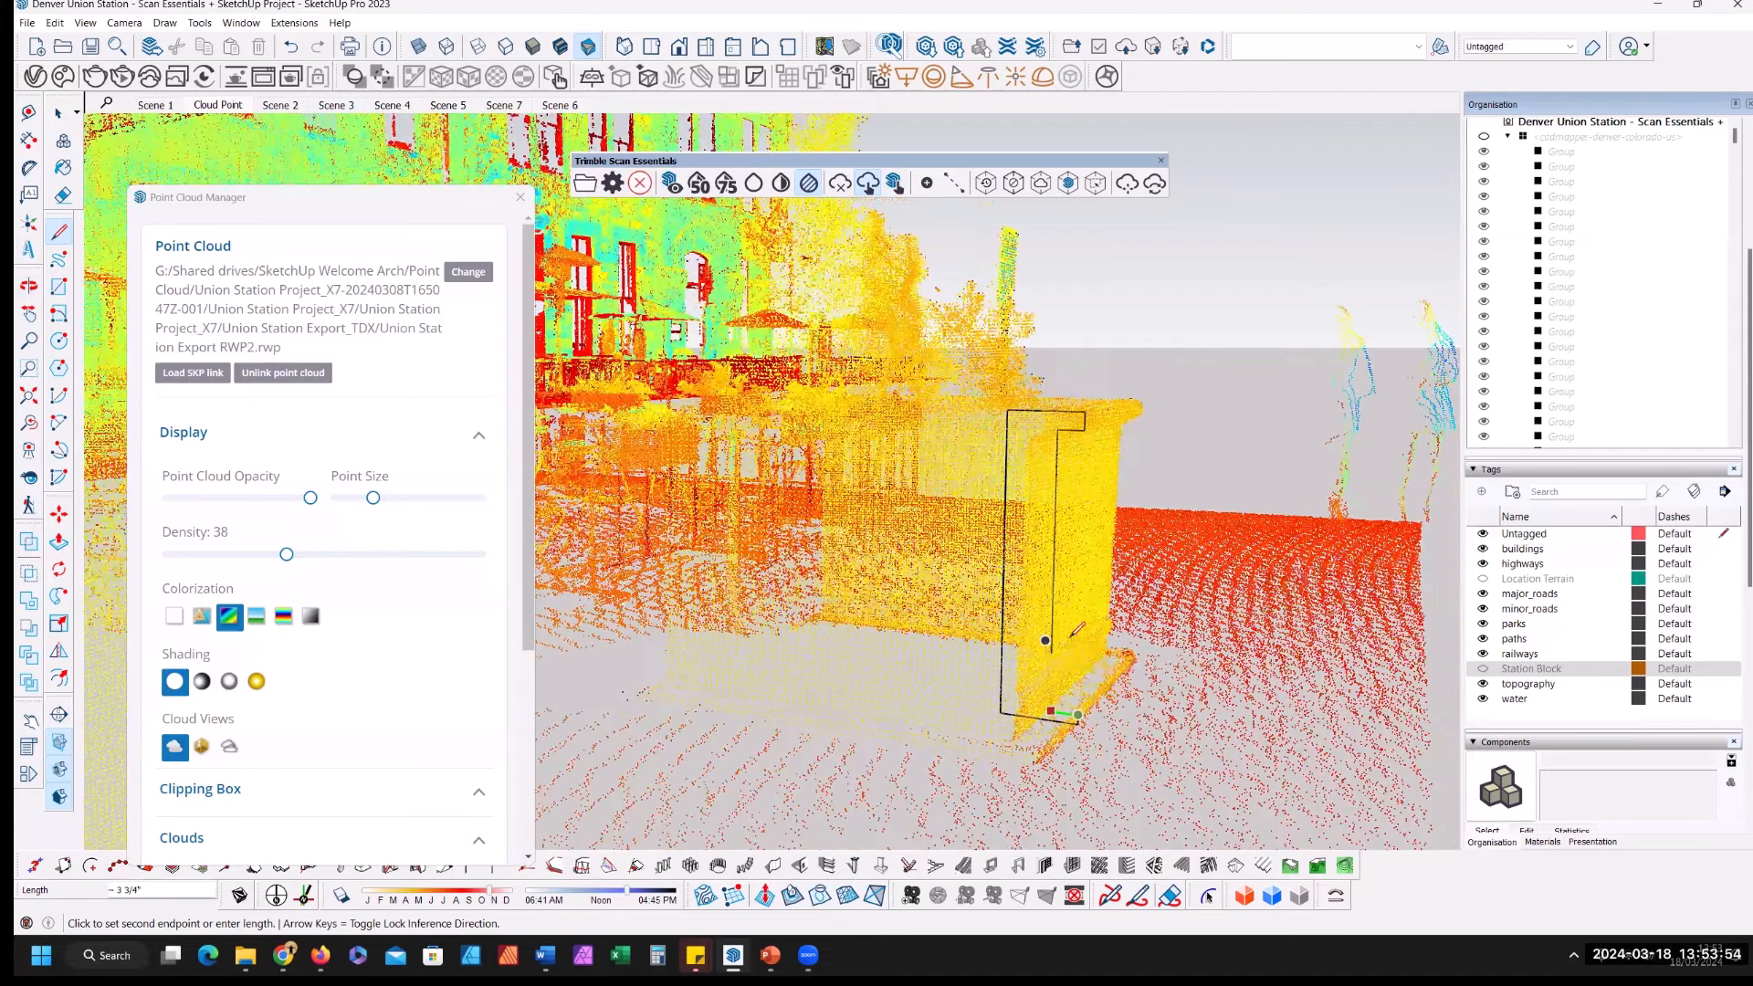
pyautogui.scroll(1, 1055, 642)
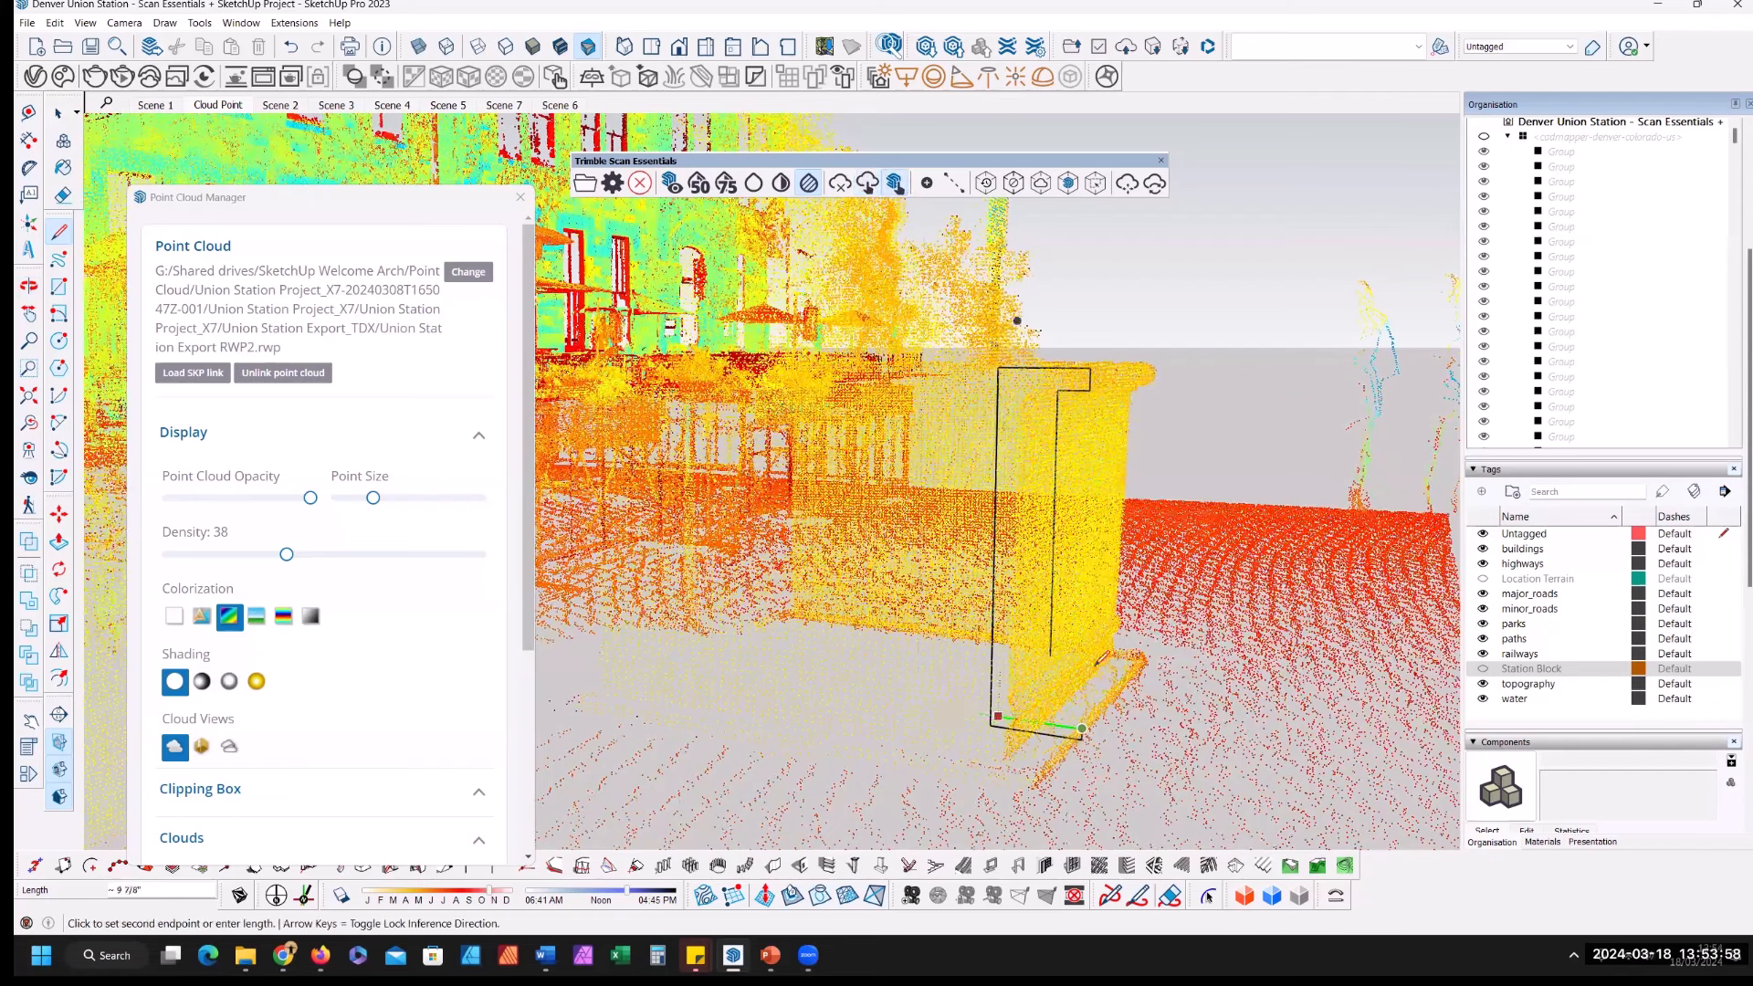
pyautogui.click(1054, 640)
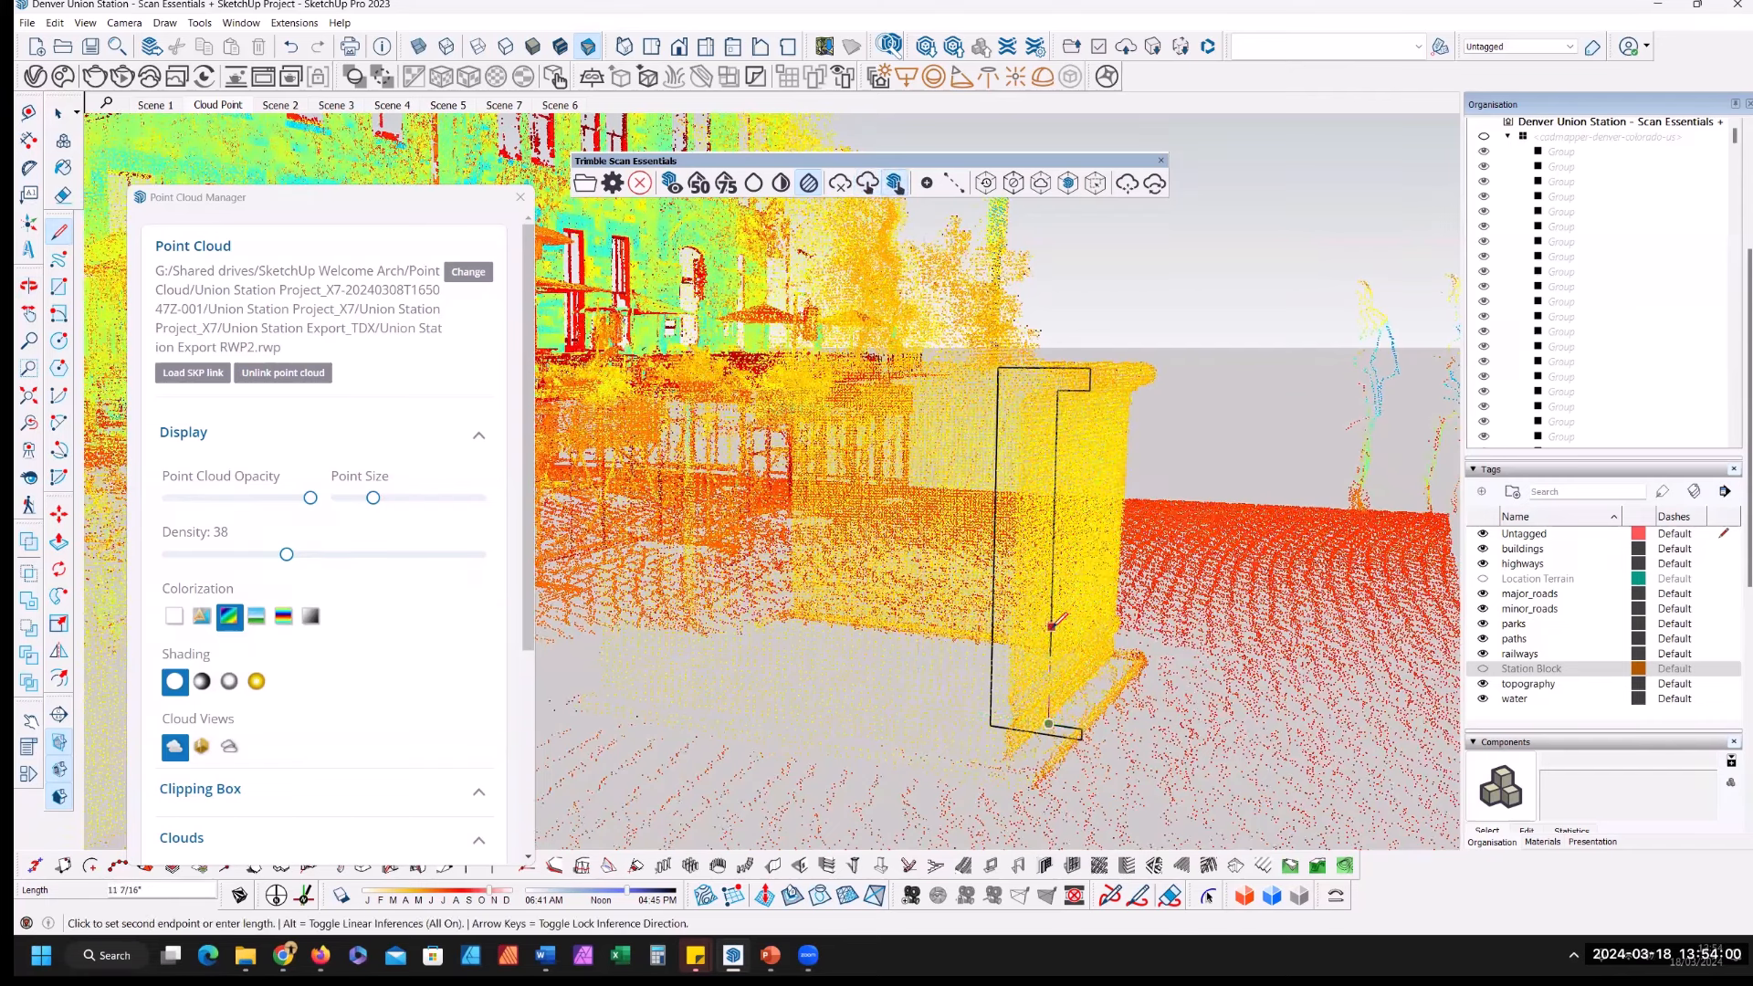
pyautogui.click(1064, 600)
# Step: Draw a line from the profile's foot to the planter's nearest base corner and continue along the adjacent base edge
pyautogui.moveTo(1016, 731); pyautogui.dragTo(1076, 723, button='middle')
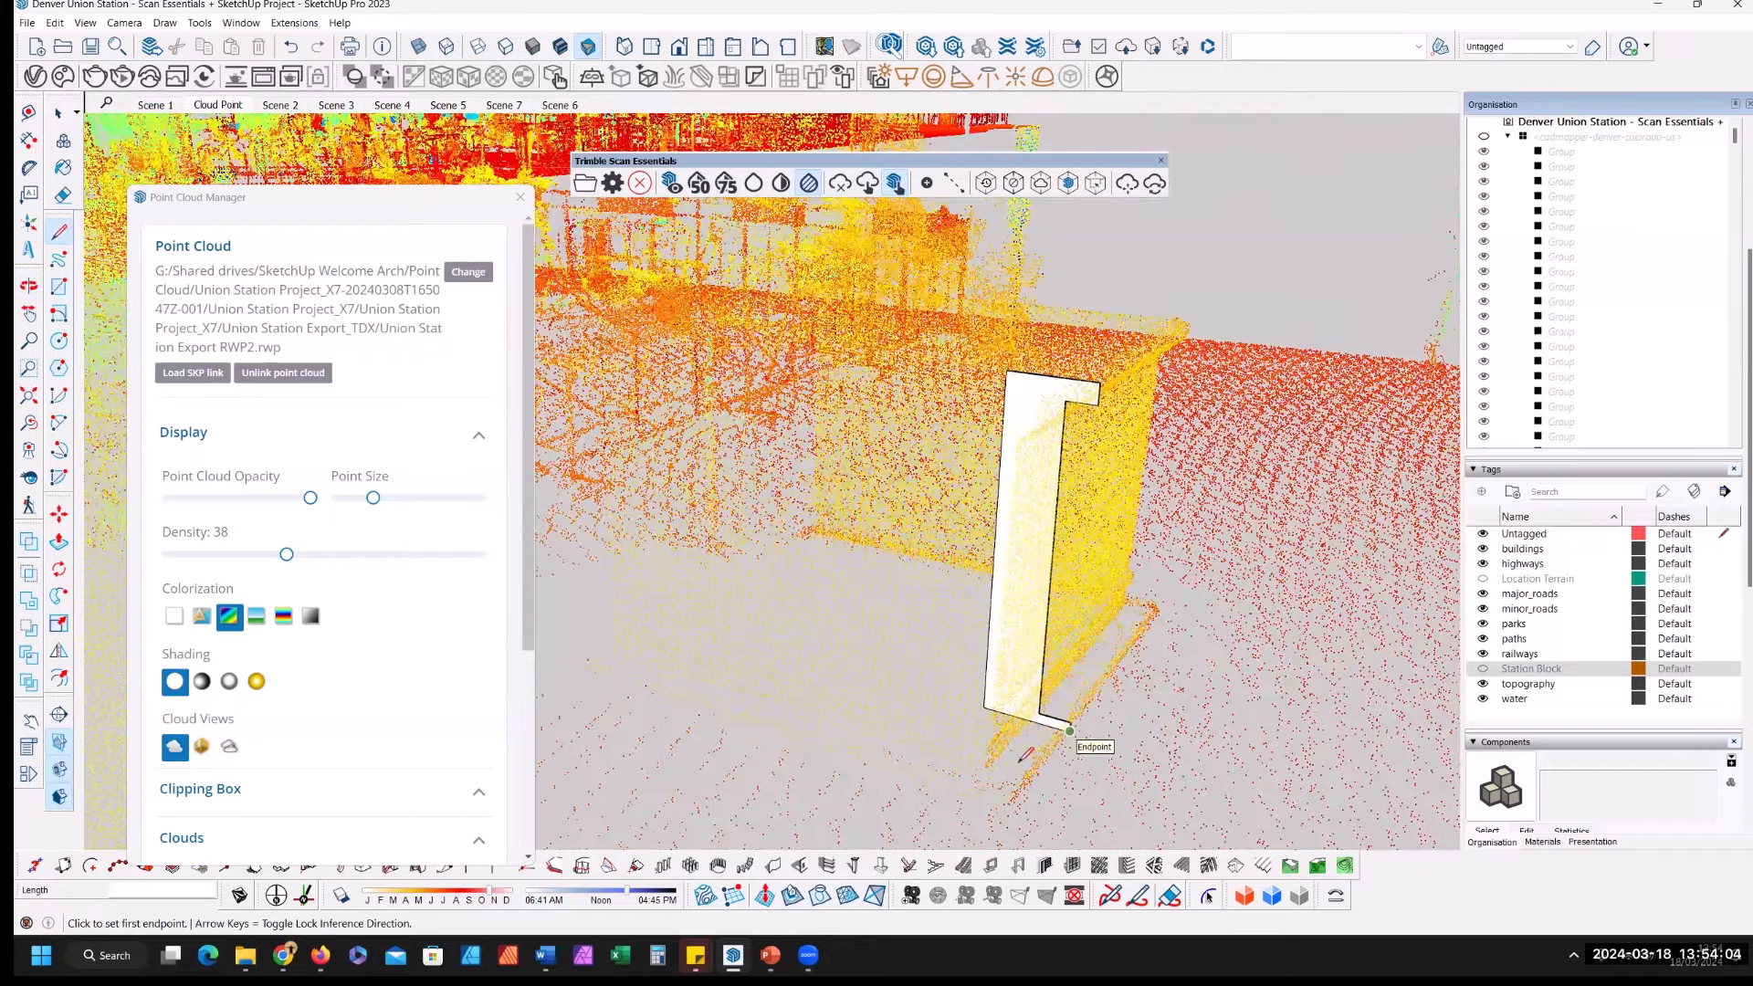
pyautogui.click(1070, 731)
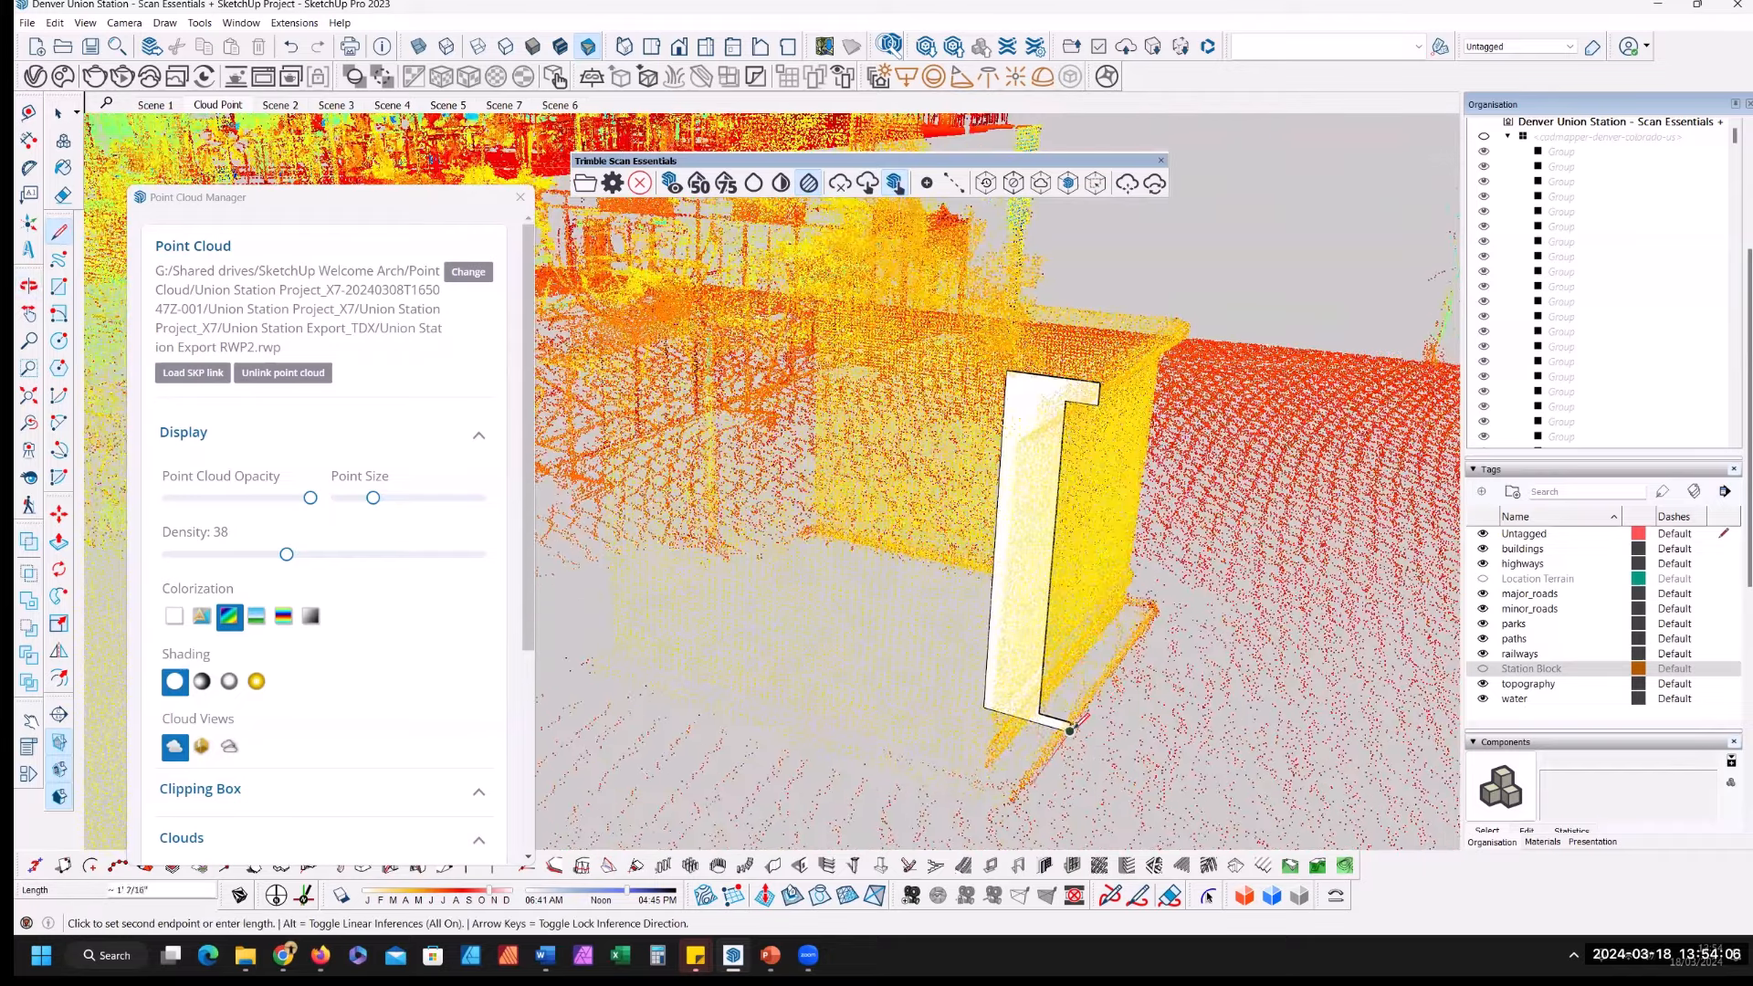
pyautogui.moveTo(1083, 721)
pyautogui.mouseDown(button='middle')
pyautogui.moveTo(1059, 724)
pyautogui.moveTo(1076, 735)
pyautogui.mouseUp(button='middle')
pyautogui.press('Up')
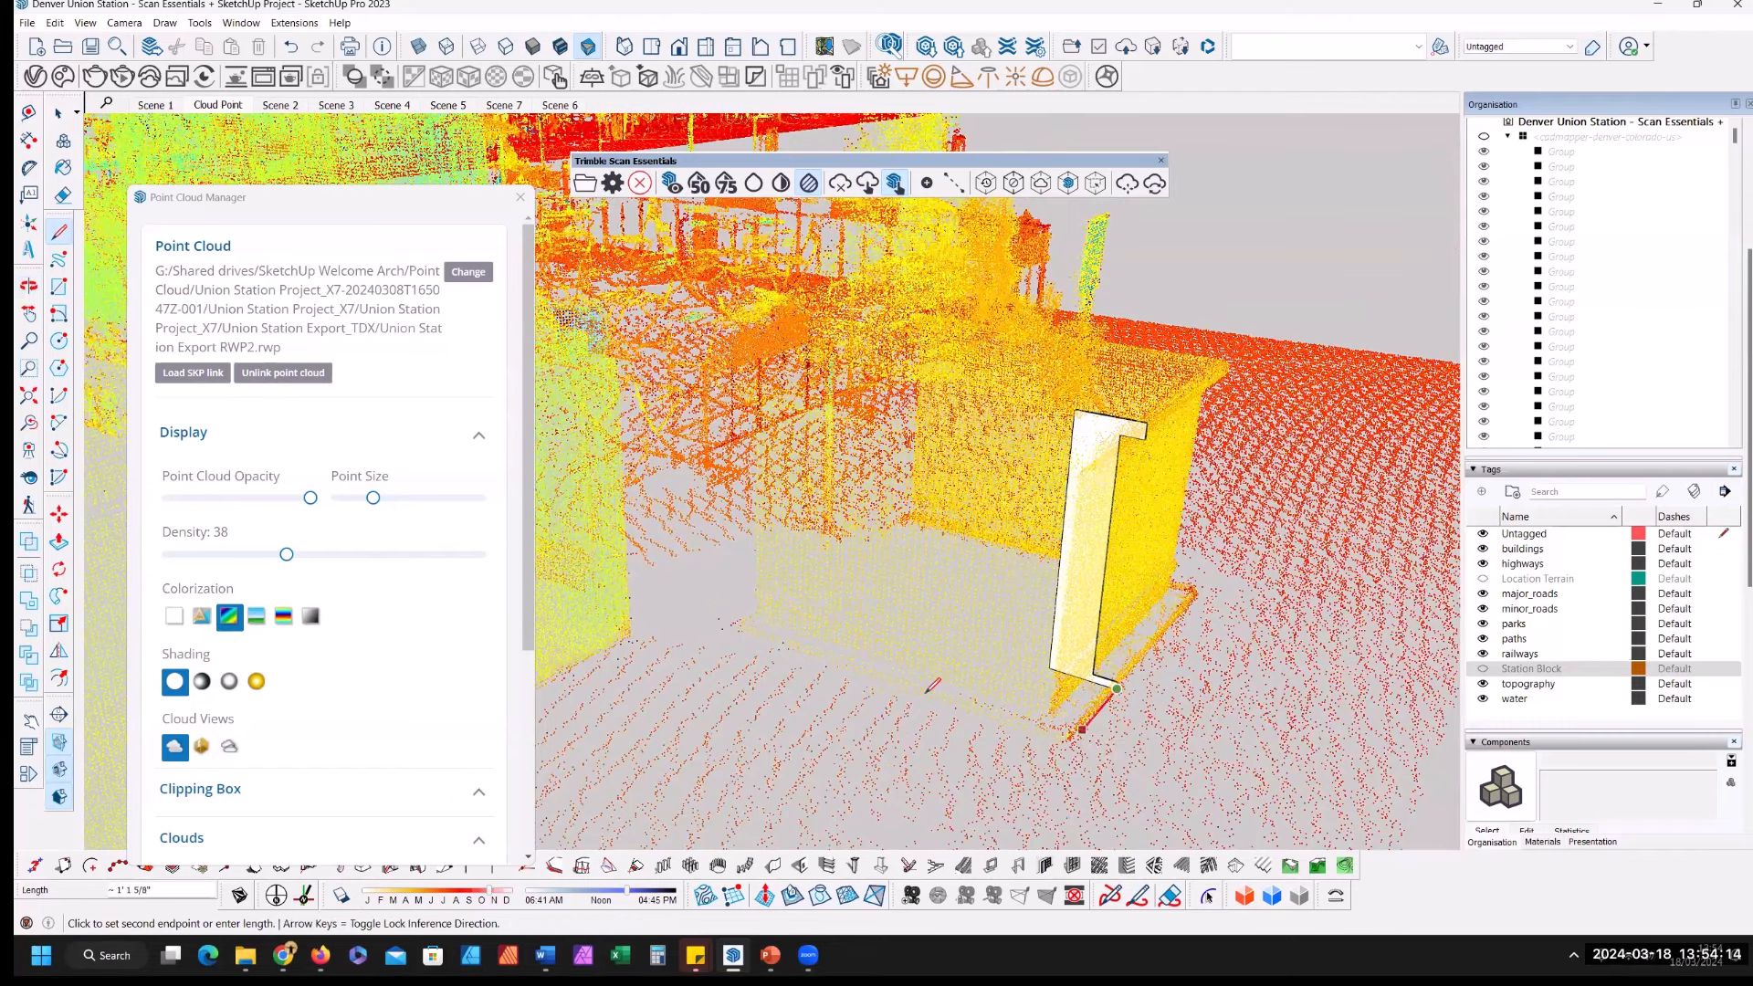
pyautogui.click(1070, 742)
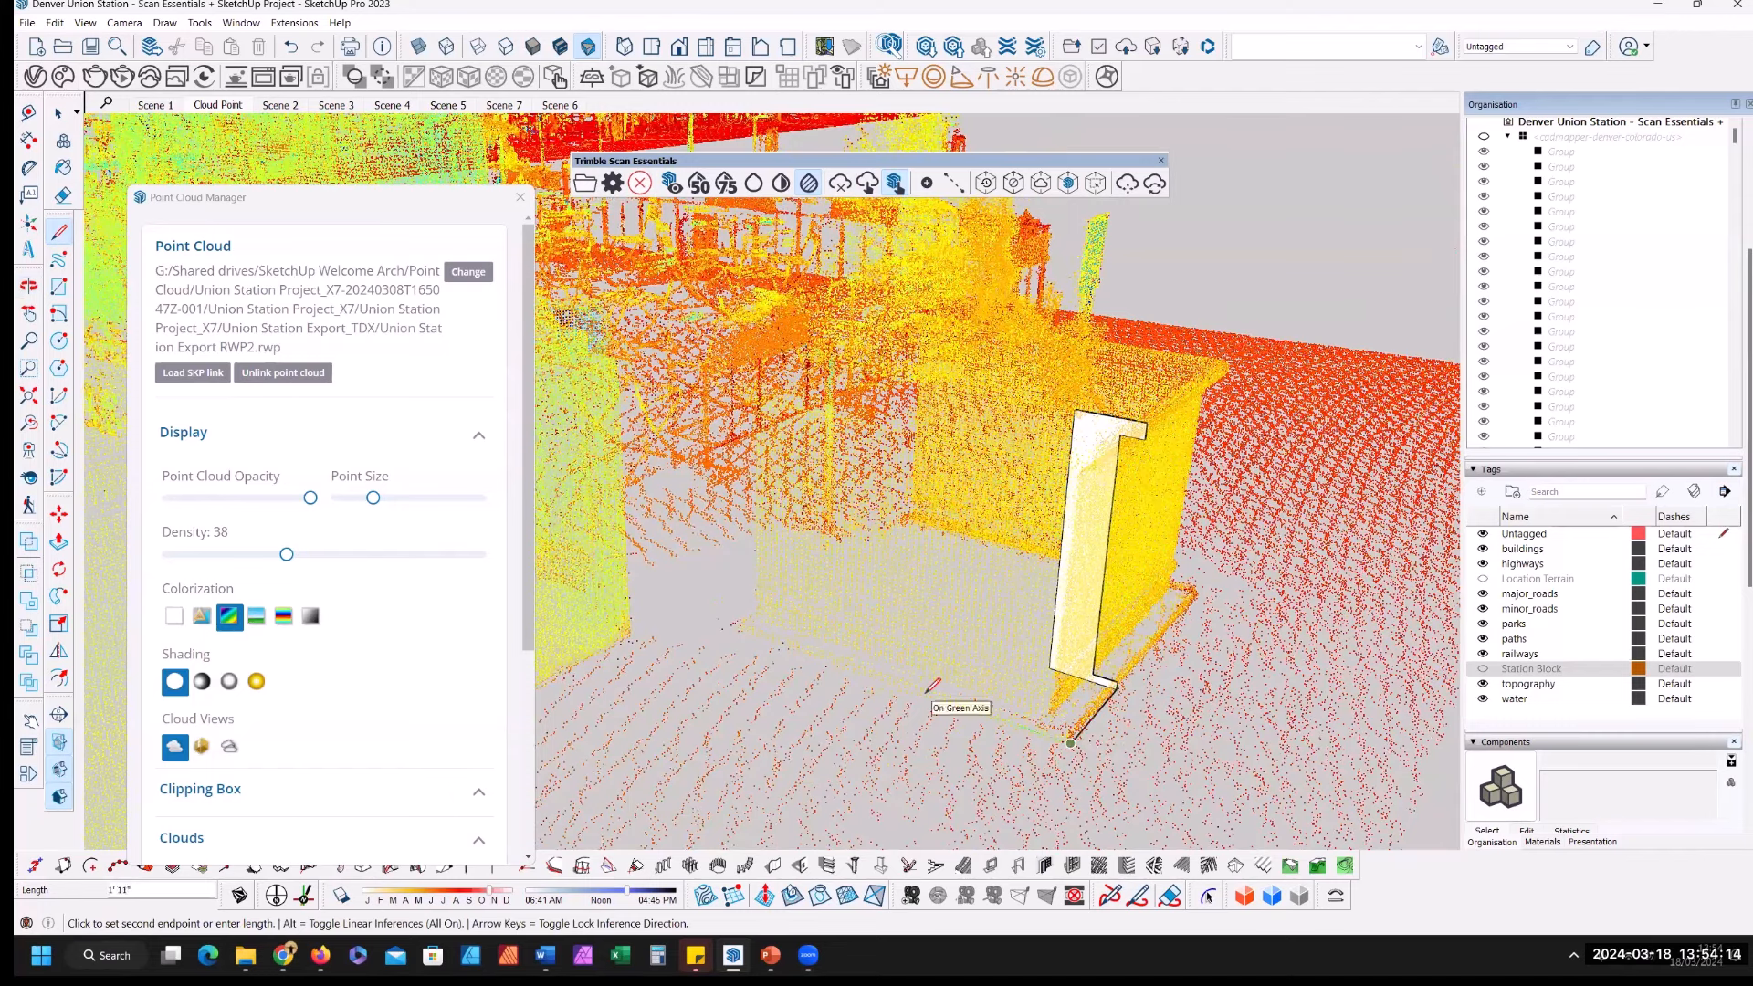
pyautogui.click(738, 624)
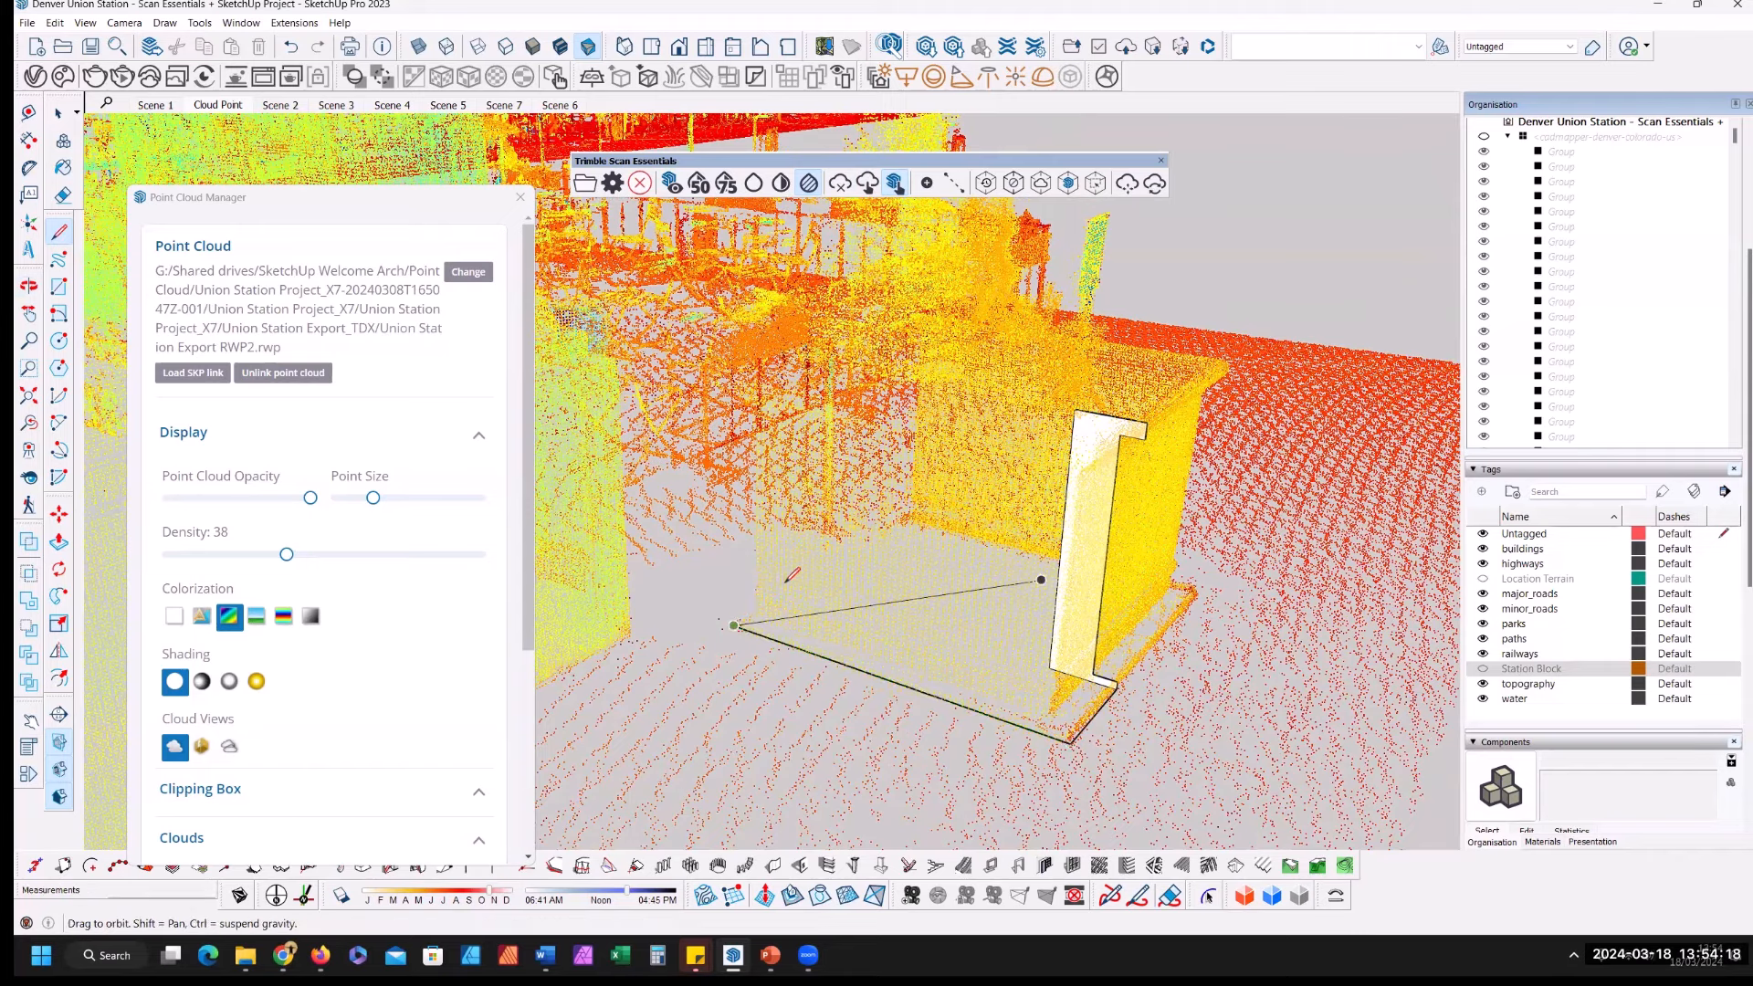
# Step: Continue the base outline from the open corner along the planter's next side, about 4' 7" long, to the following corner
pyautogui.moveTo(791, 576)
pyautogui.mouseDown(button='middle')
pyautogui.moveTo(1043, 573)
pyautogui.moveTo(800, 576)
pyautogui.moveTo(1061, 493)
pyautogui.moveTo(941, 478)
pyautogui.moveTo(1098, 577)
pyautogui.mouseUp(button='middle')
pyautogui.moveTo(830, 670); pyautogui.dragTo(817, 599, button='middle')
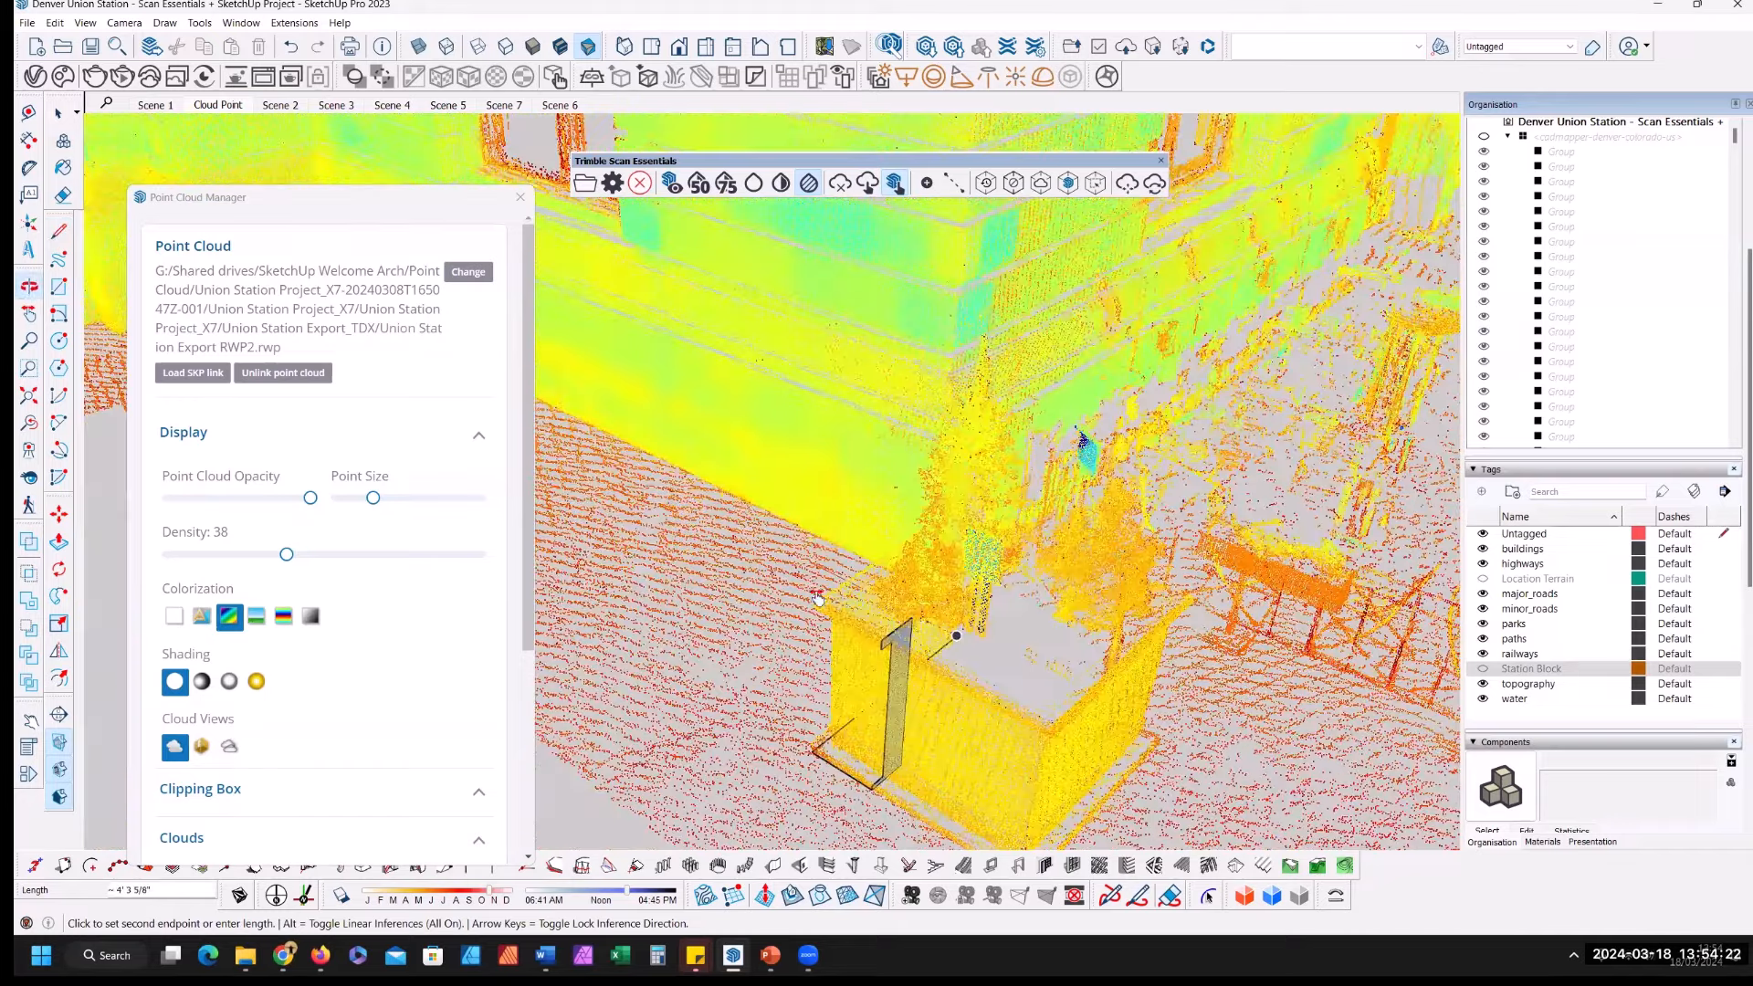
pyautogui.moveTo(1047, 617); pyautogui.dragTo(1036, 655, button='middle')
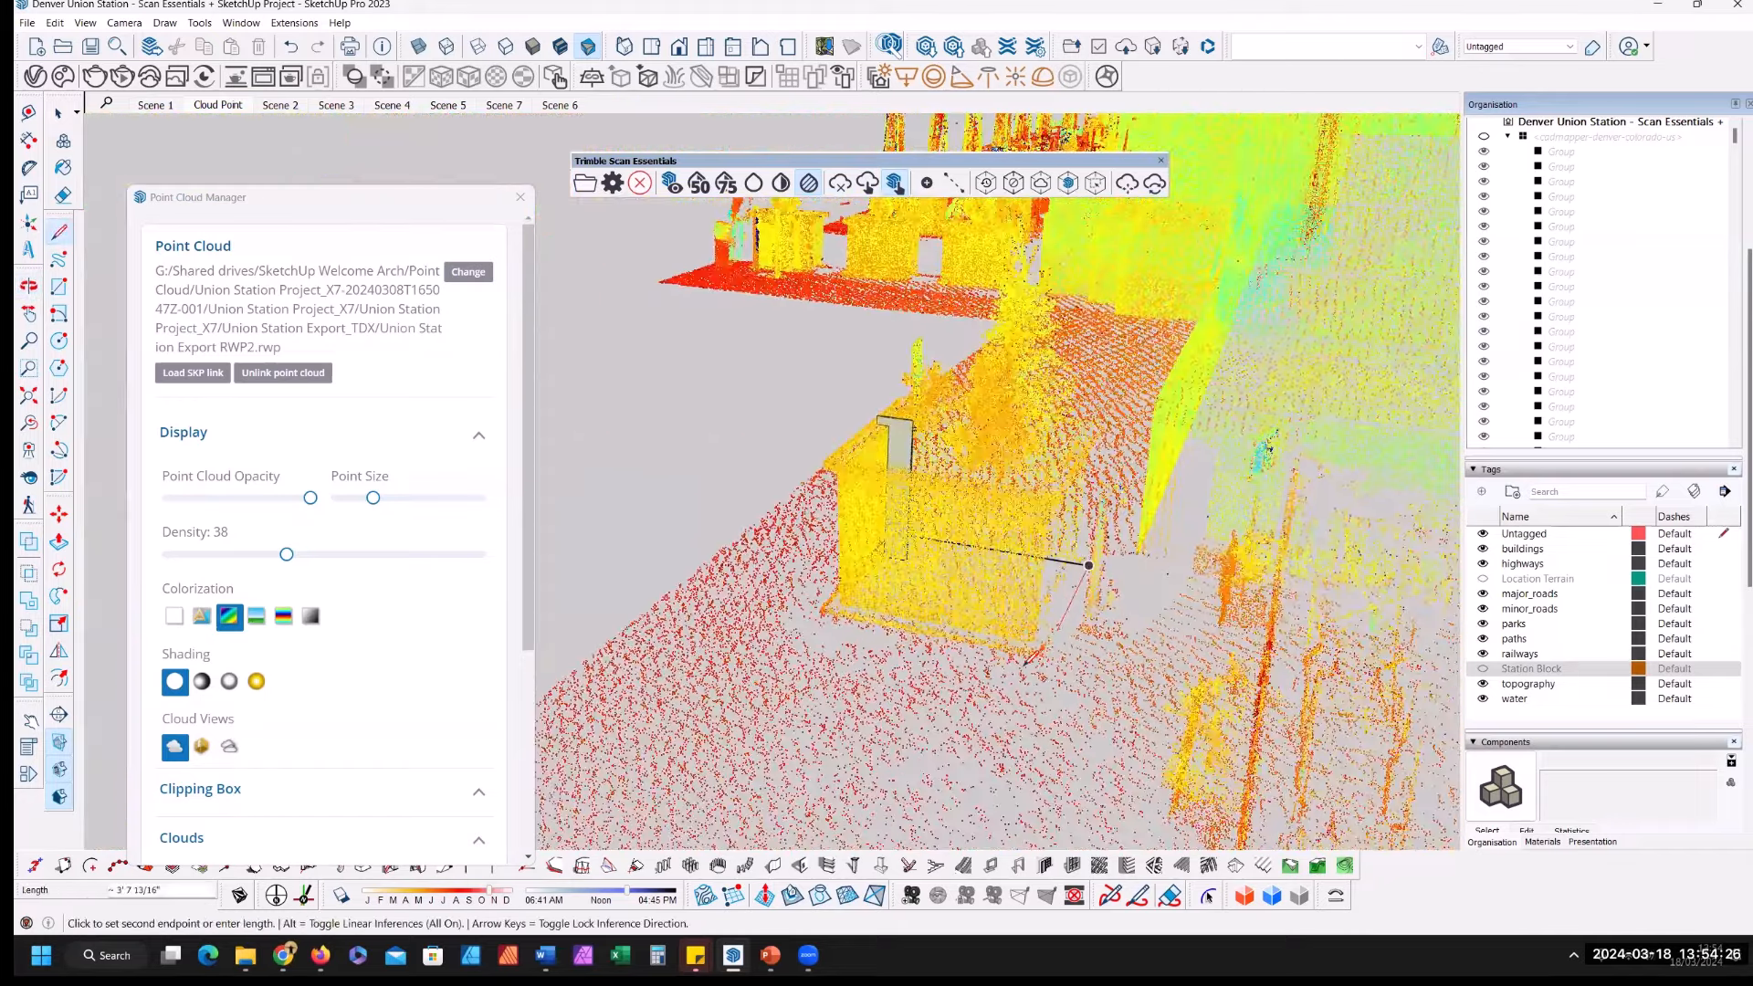
pyautogui.scroll(5, 1019, 656)
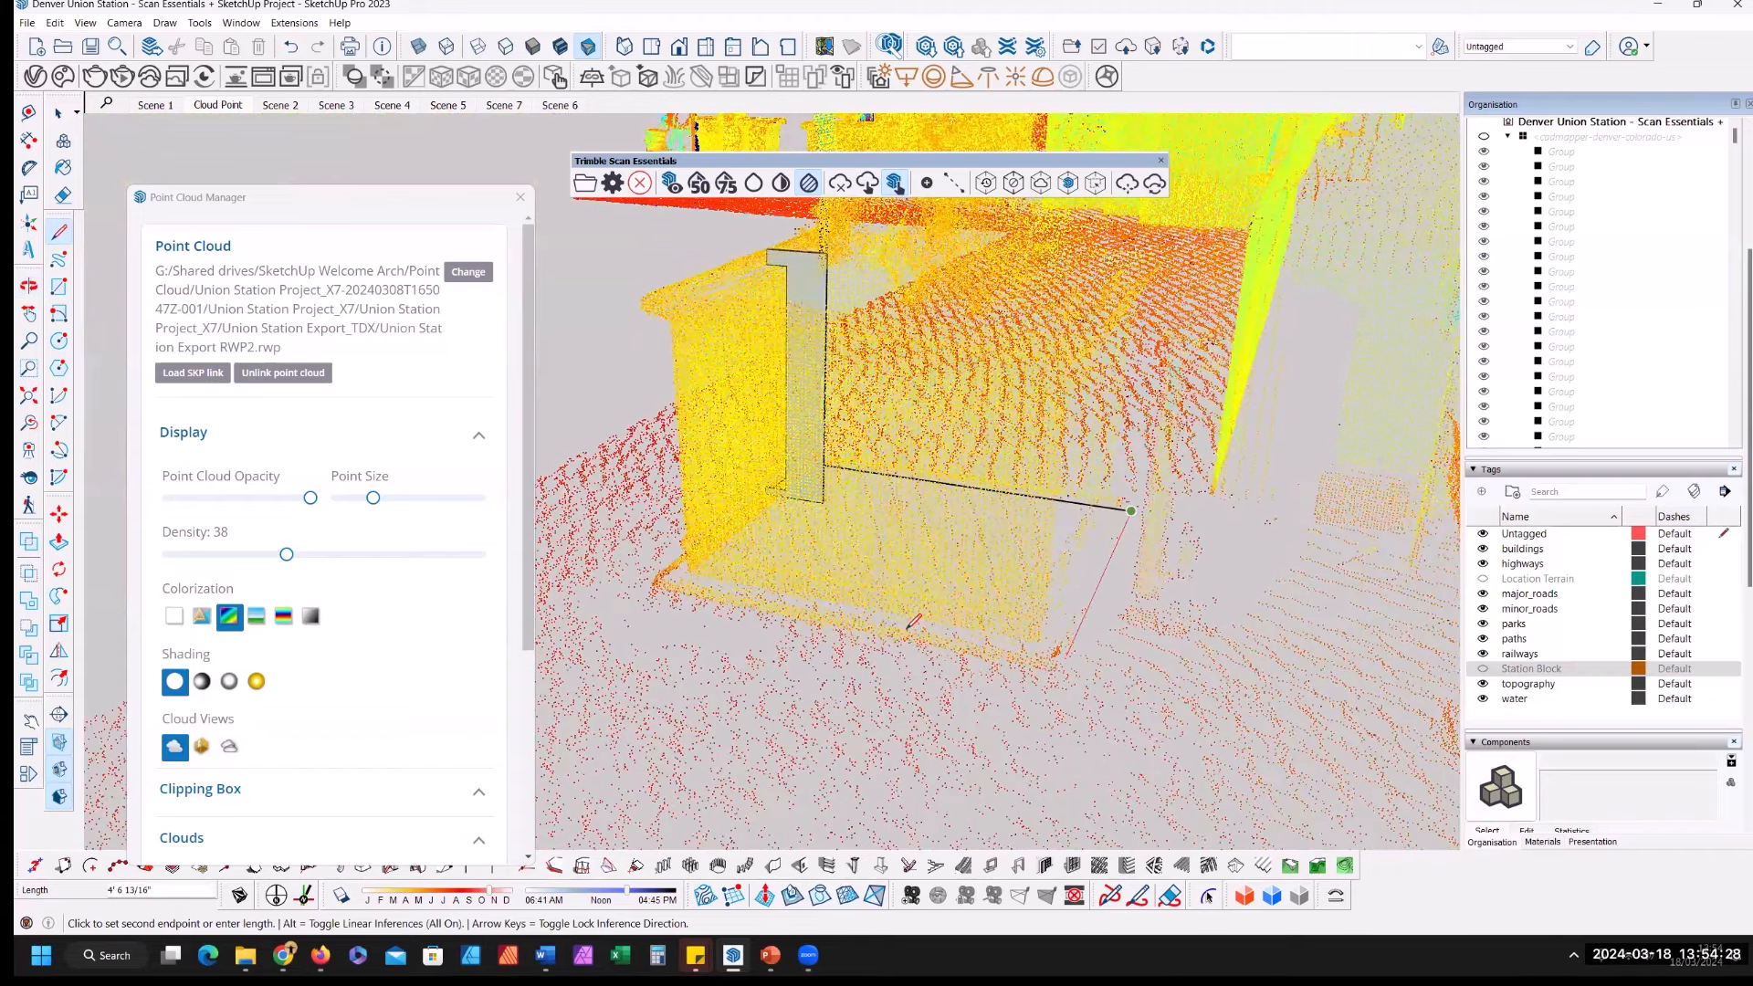
pyautogui.click(1059, 669)
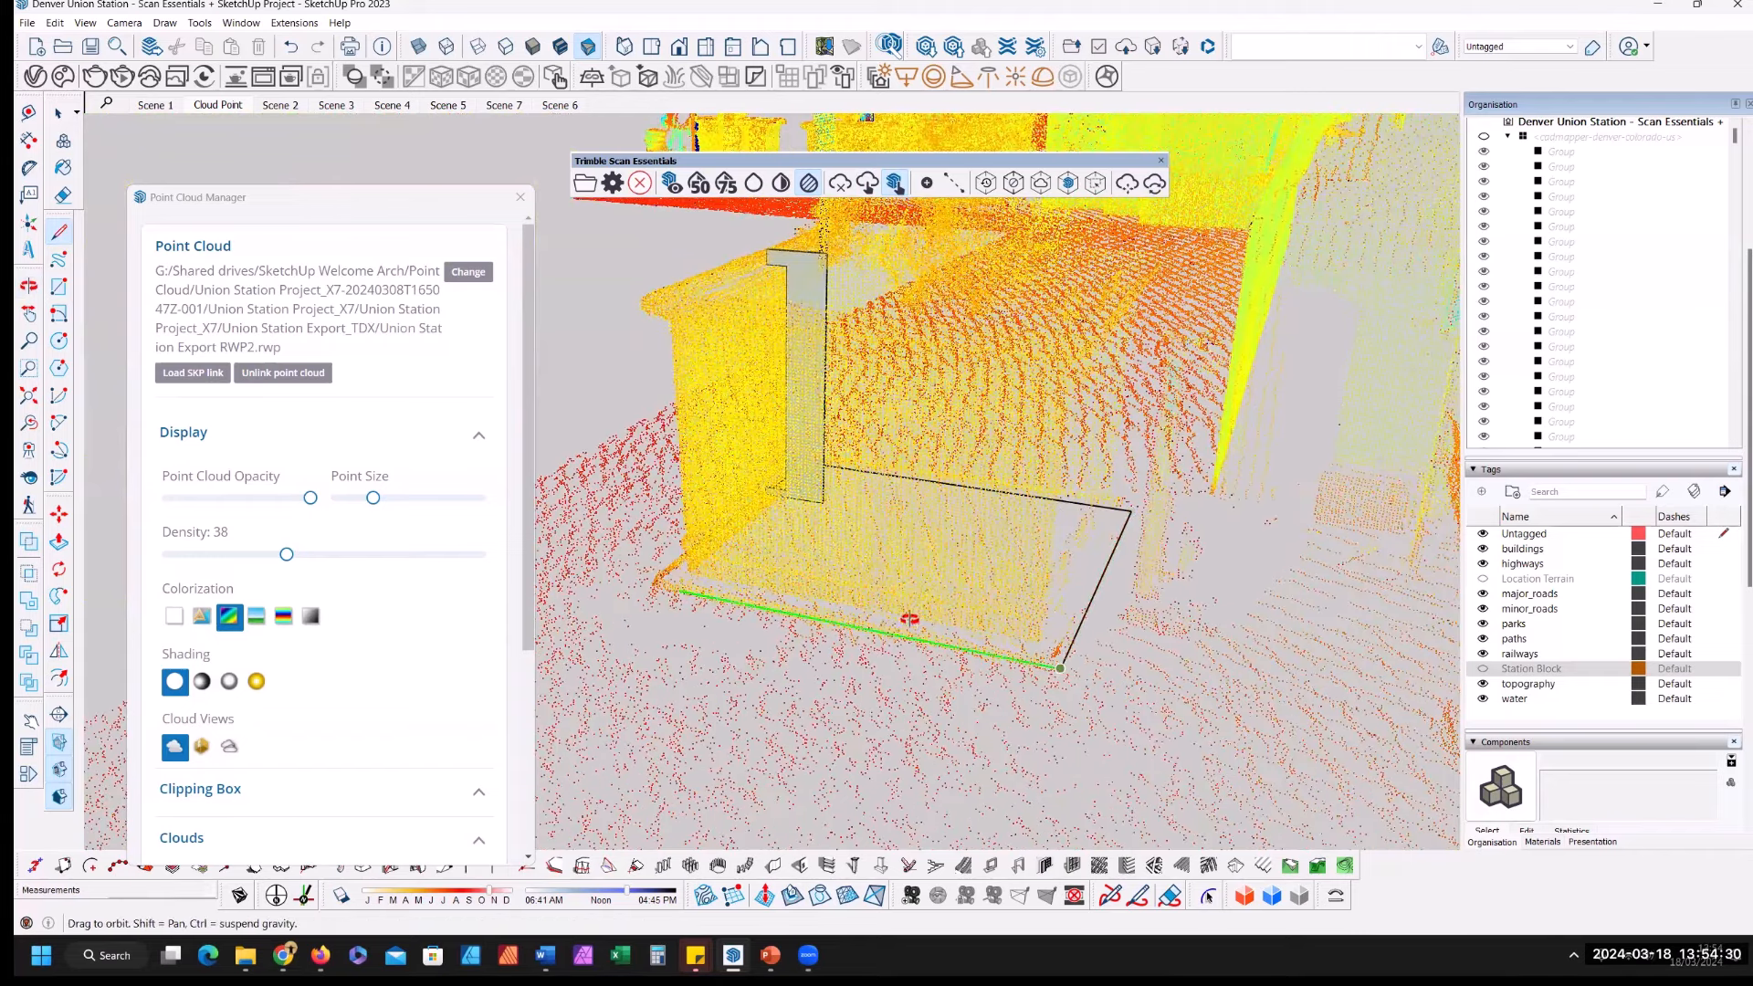
# Step: Draw the remaining base edge along the green axis to the last planter corner and close the base outline into a face
pyautogui.moveTo(1275, 611); pyautogui.dragTo(890, 640, button='middle')
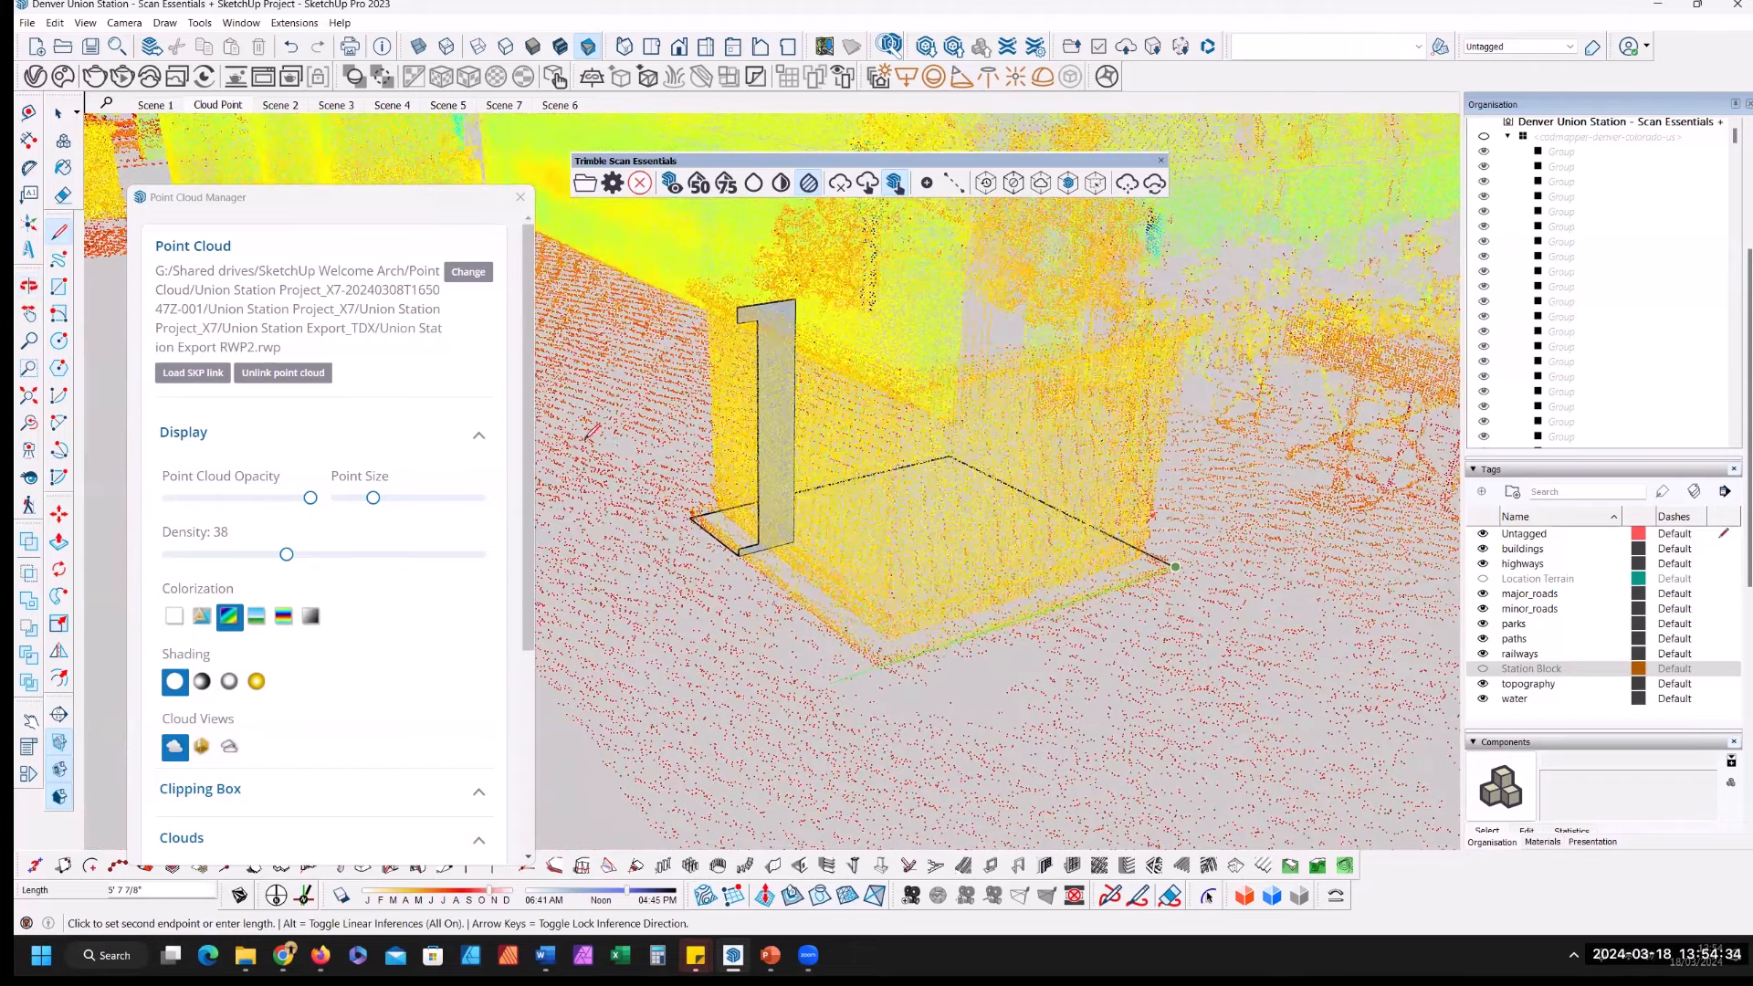
pyautogui.press('Left')
pyautogui.scroll(3, 646, 480)
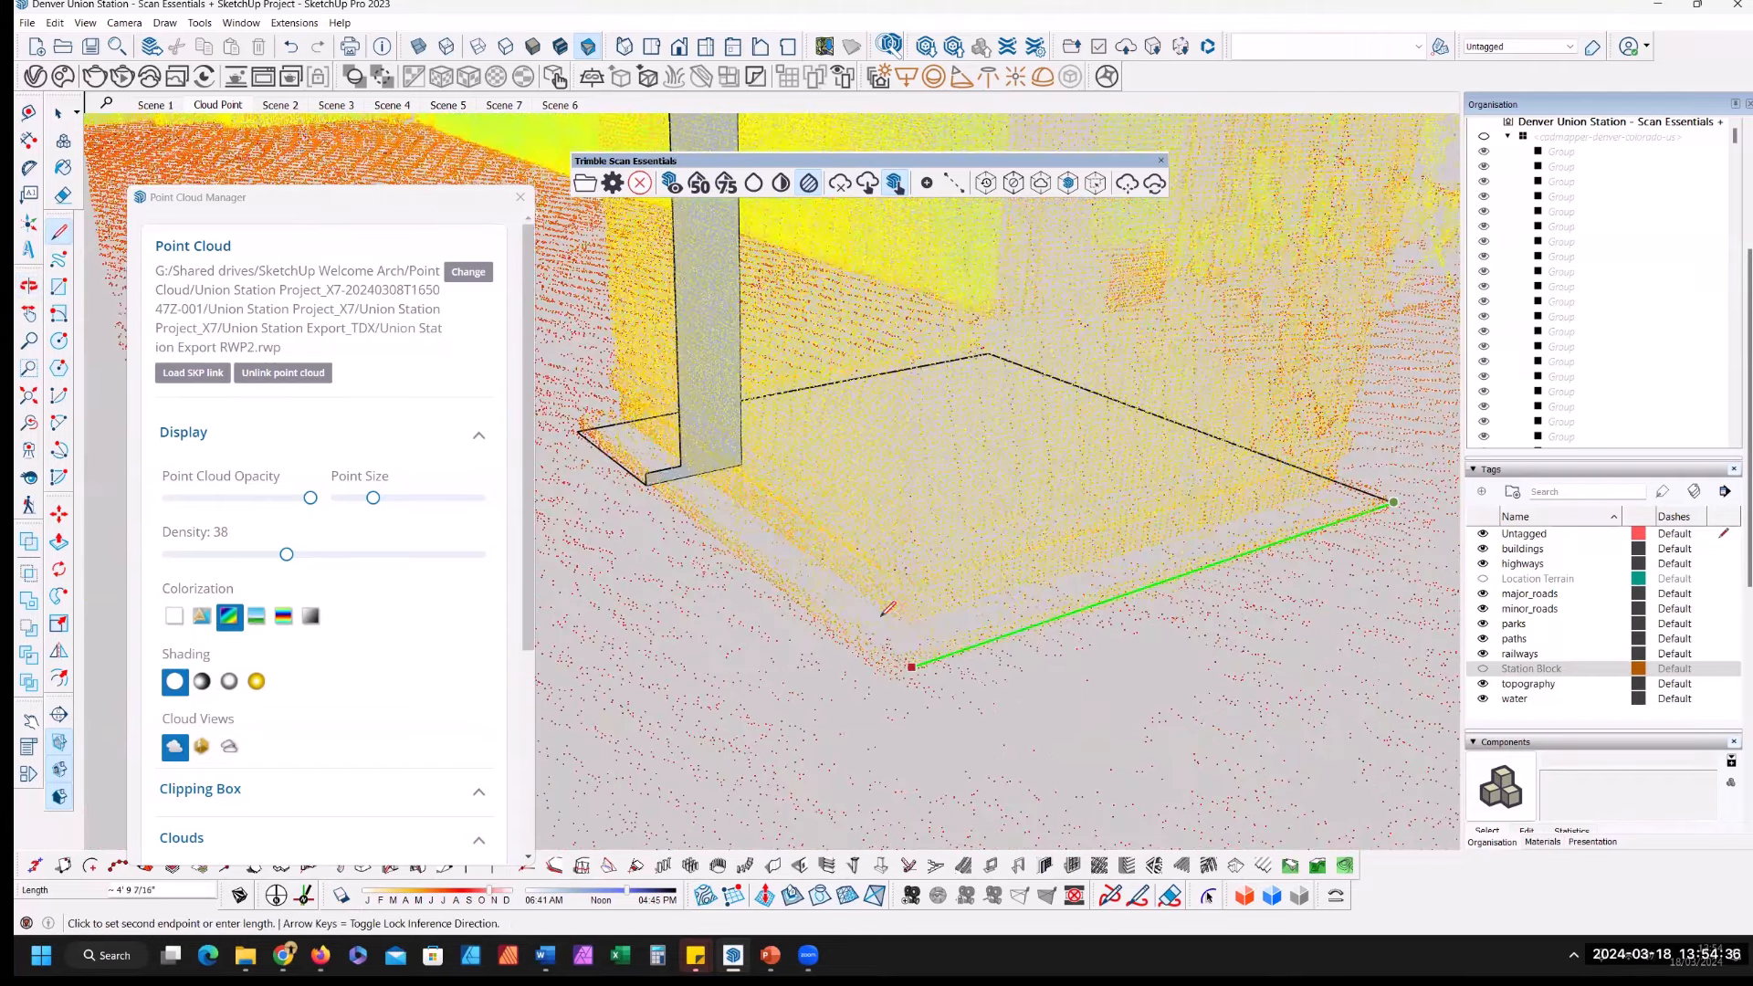
pyautogui.click(893, 666)
pyautogui.scroll(-3, 908, 656)
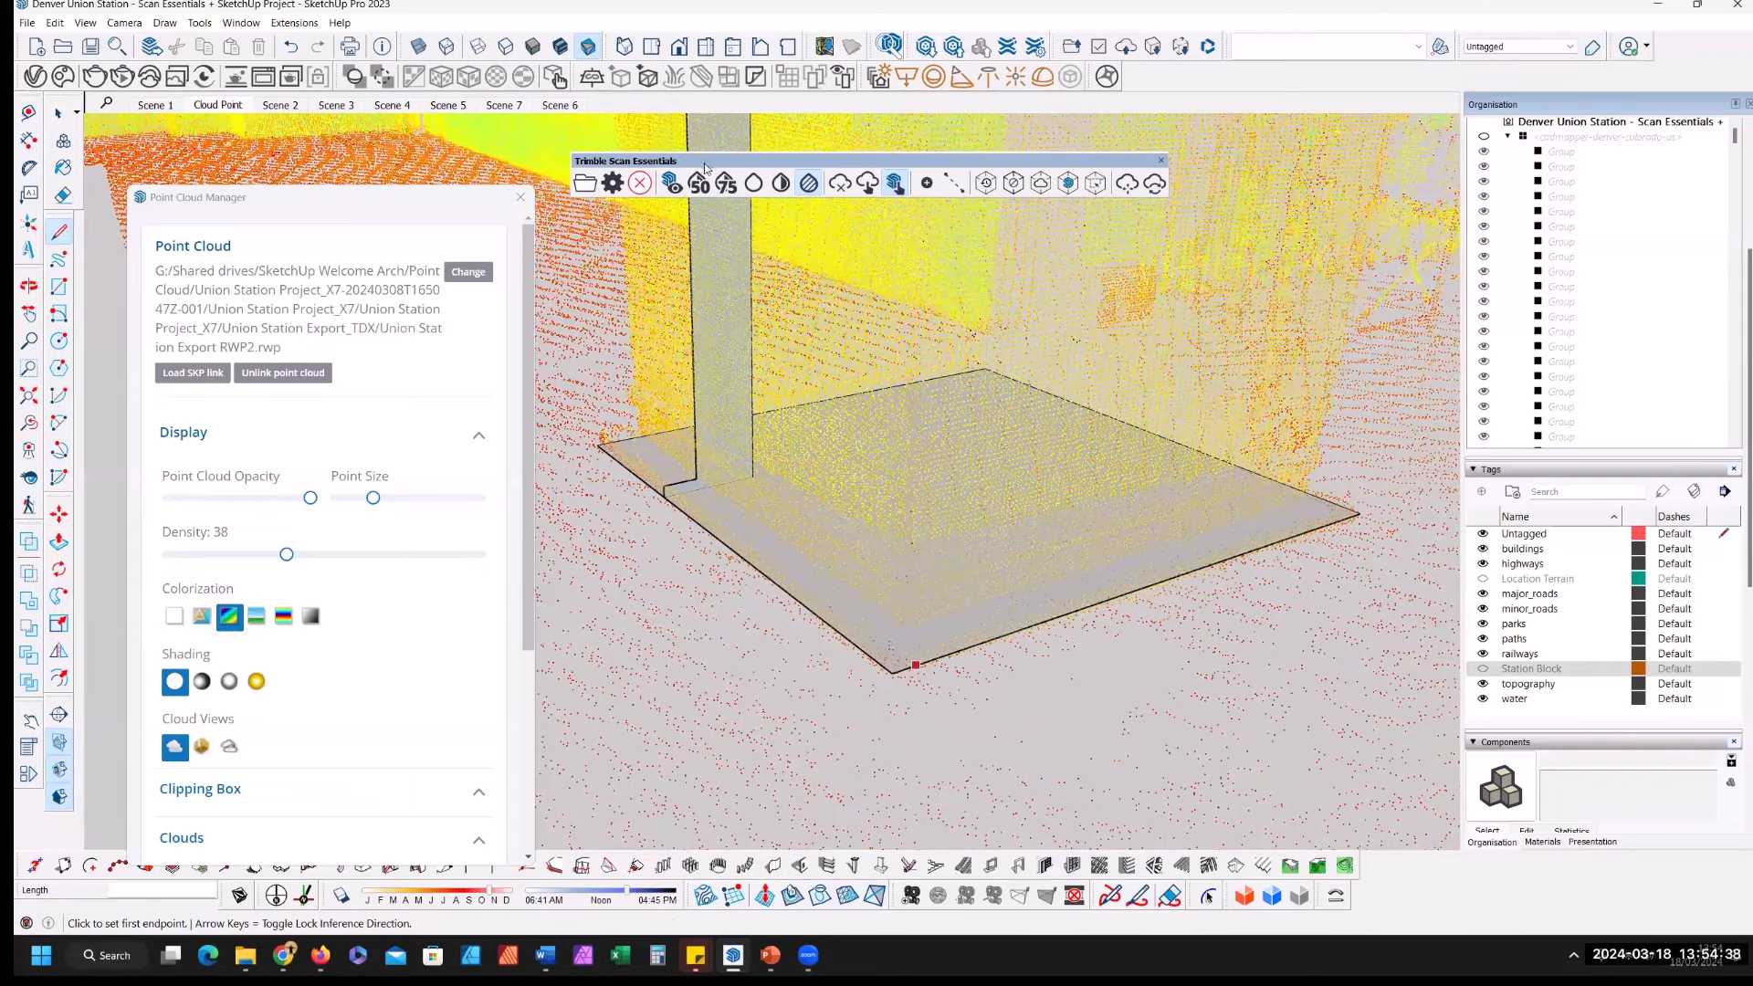
# Step: Hide the point cloud by reducing its opacity to zero, leaving the planter profile and base face in view
pyautogui.press('space')
pyautogui.moveTo(874, 436); pyautogui.dragTo(851, 551, button='middle')
pyautogui.hotkey('alt', '1')
# Step: Sweep the planter profile around the base face with Follow Me, and undo the sweep
pyautogui.click(851, 551)
pyautogui.hotkey('shift', 'f')
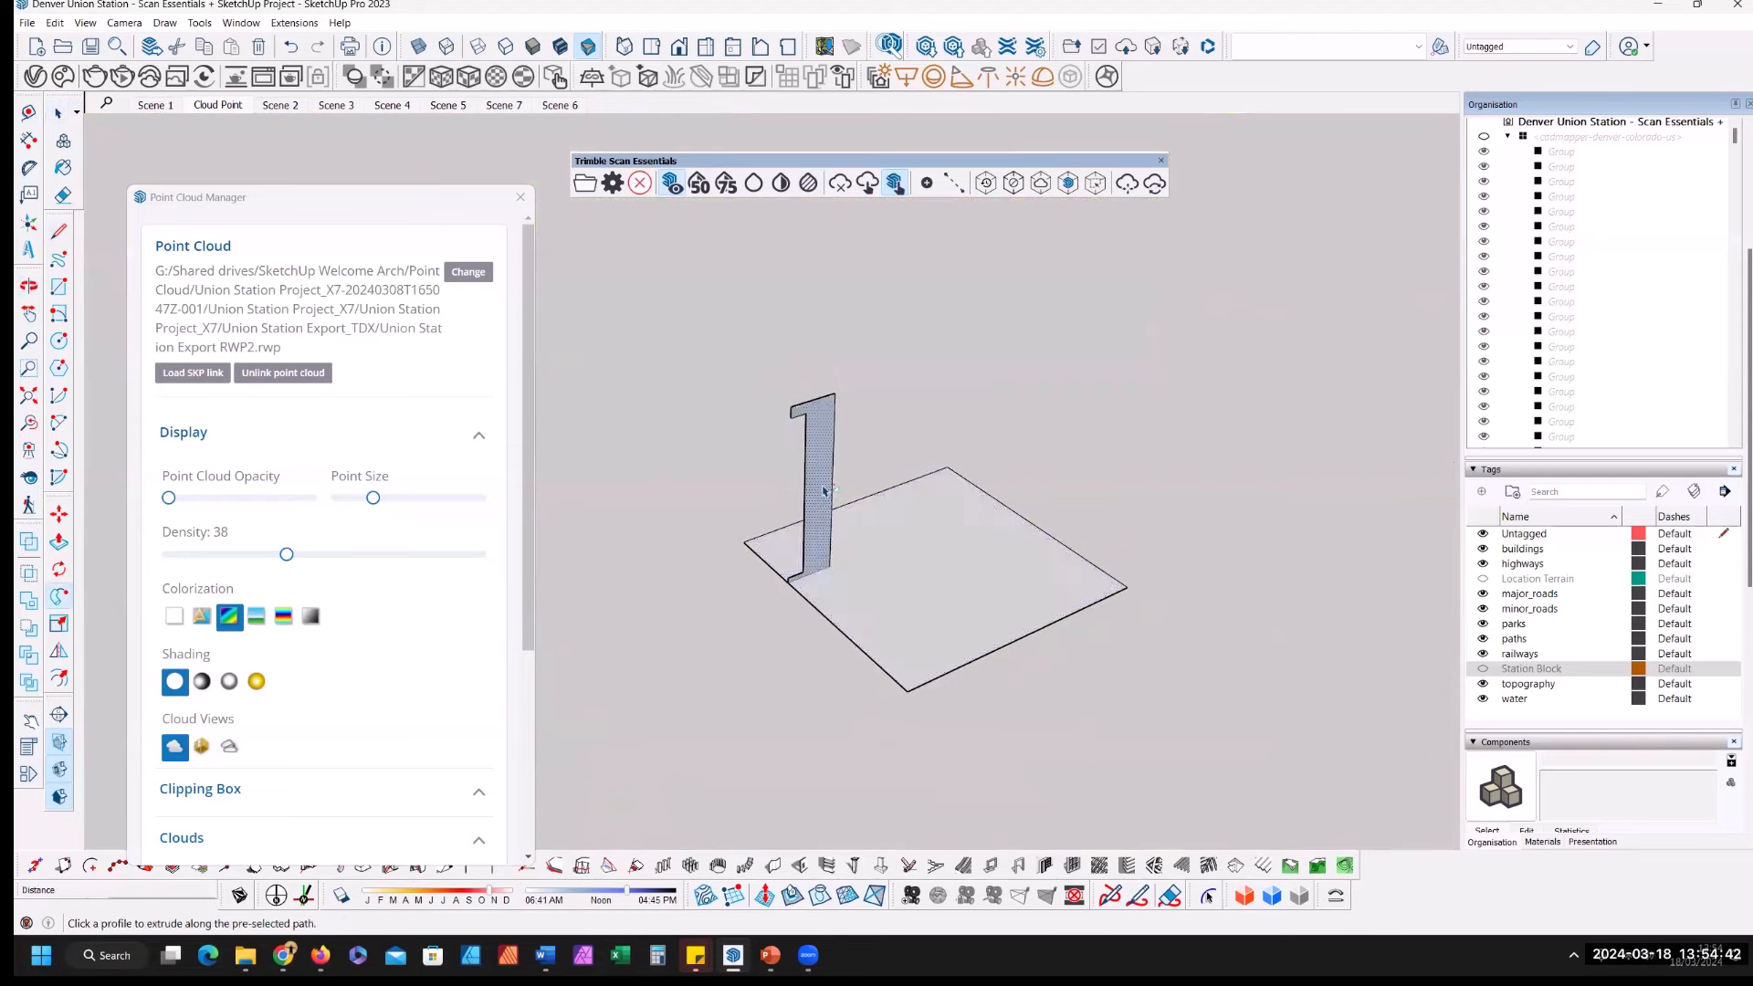
pyautogui.click(822, 487)
pyautogui.moveTo(910, 457); pyautogui.dragTo(922, 517, button='middle')
pyautogui.scroll(1, 922, 516)
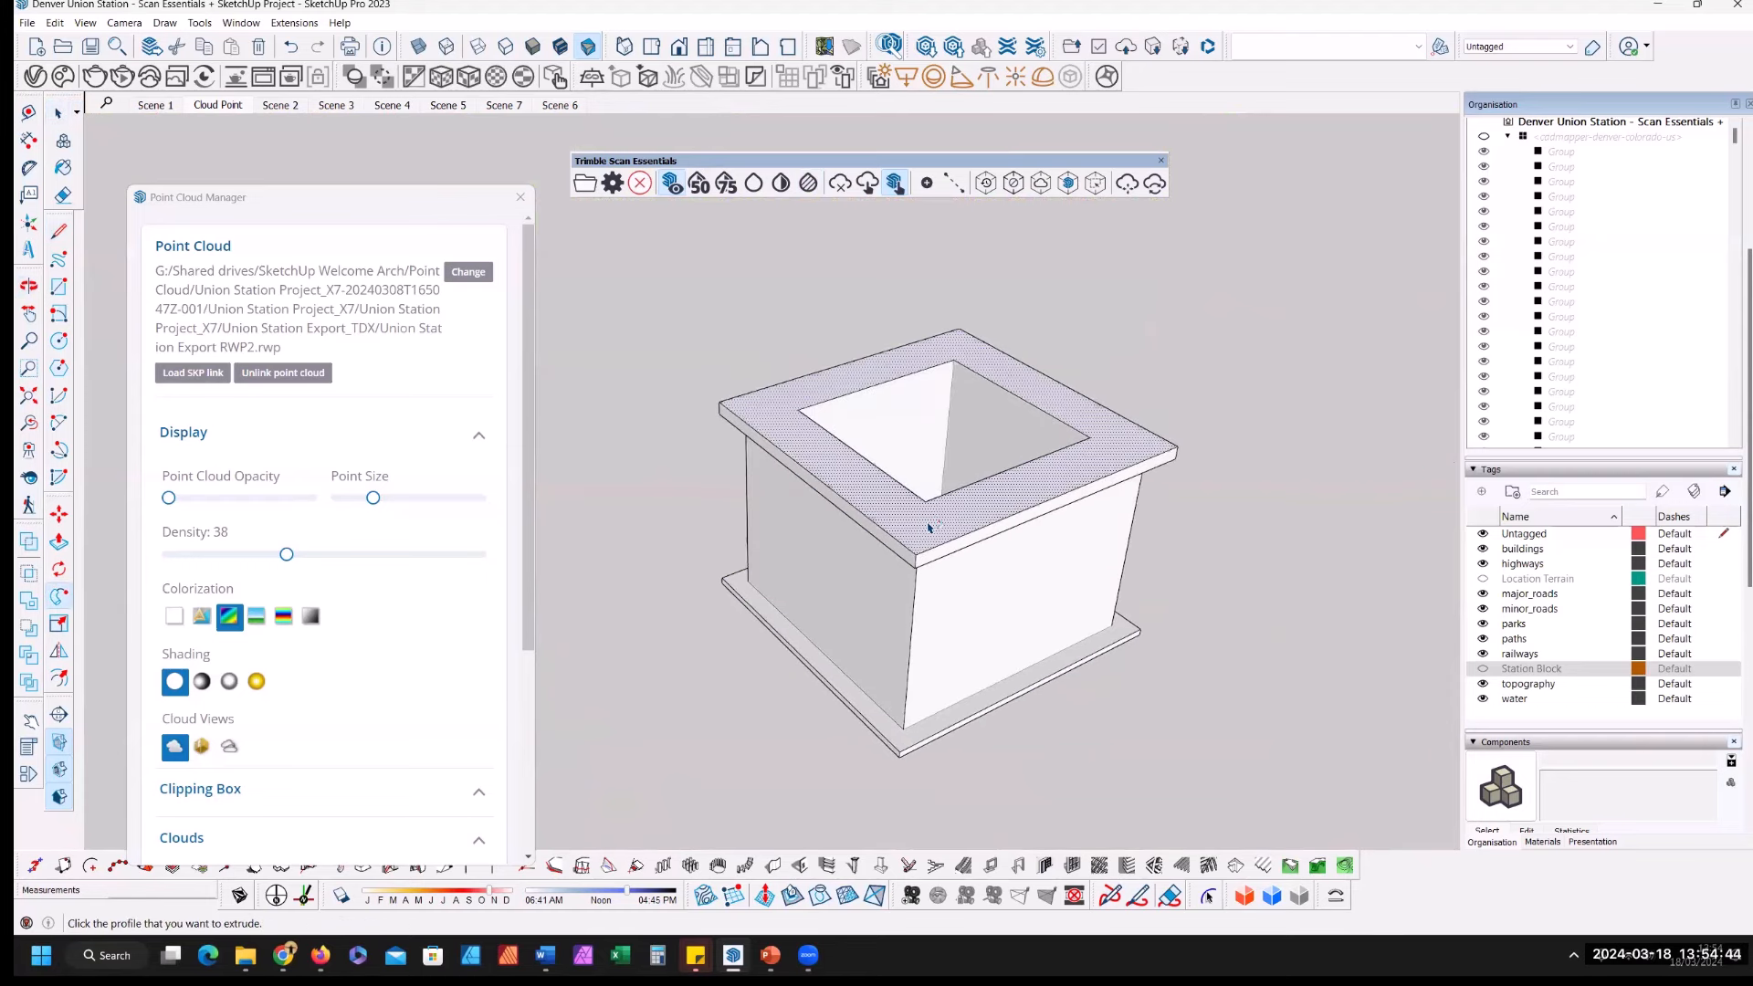
pyautogui.press('l')
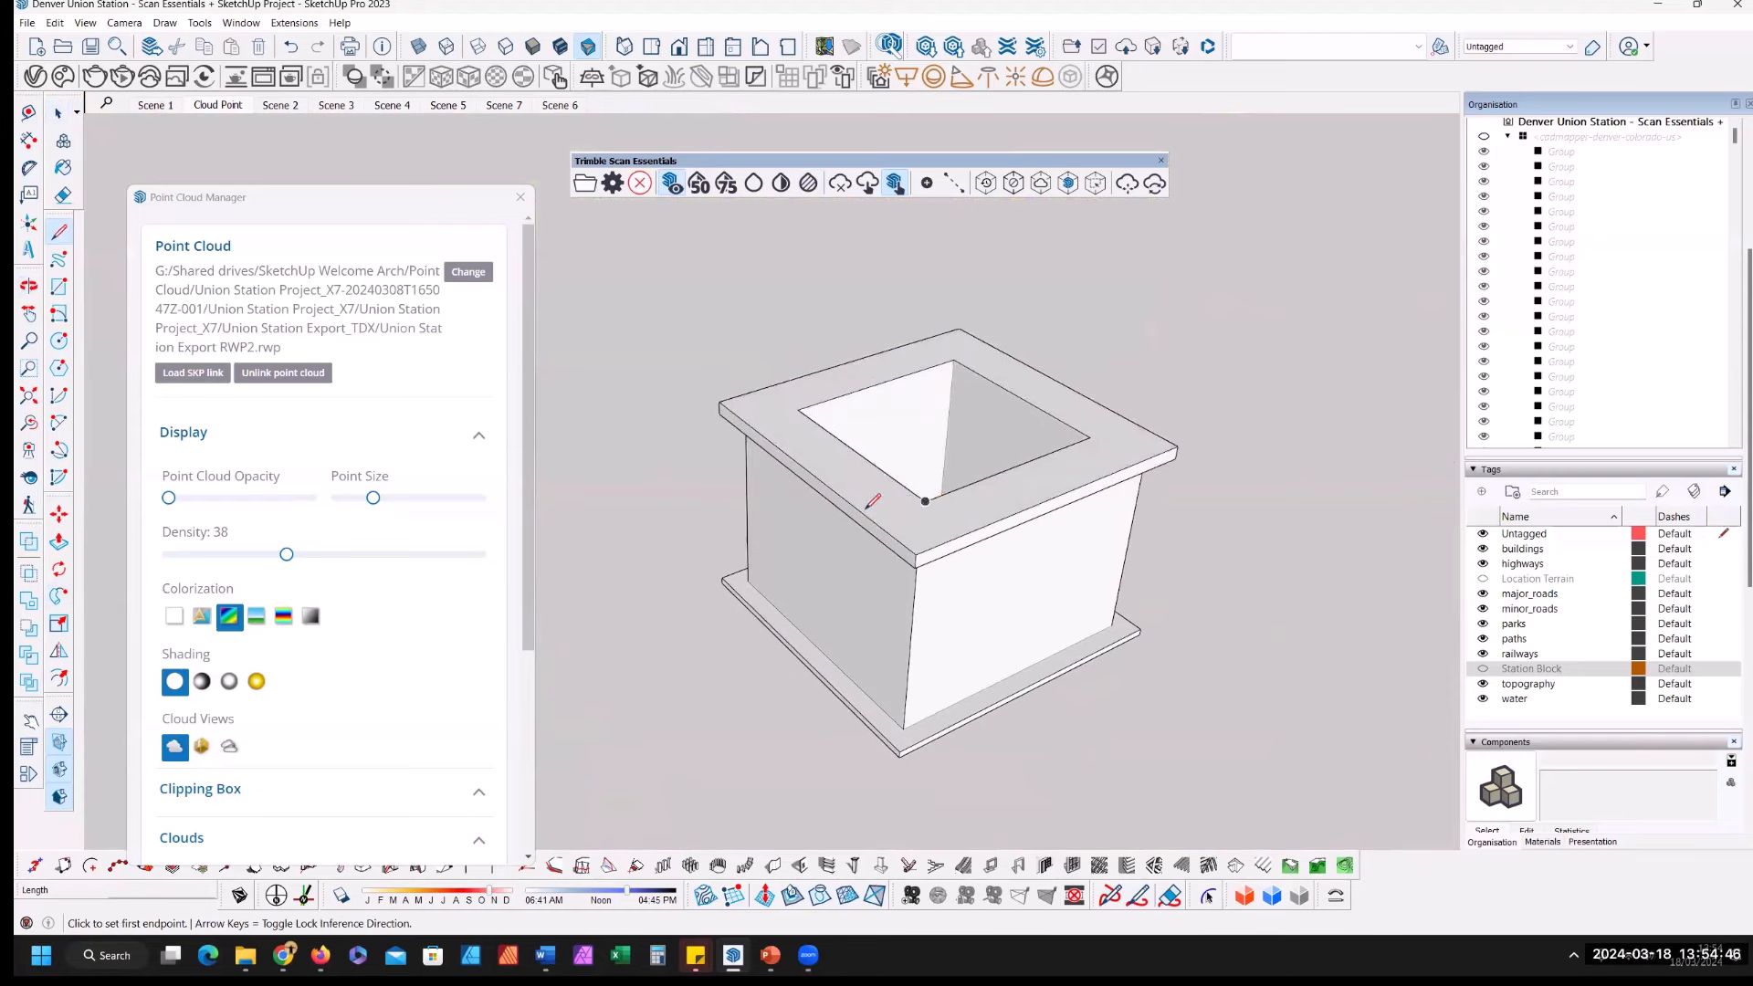
pyautogui.hotkey('ctrl', 'z')
# Step: Draw a tangent arc across the outer end of the planter profile's rim to round it off
pyautogui.scroll(2, 800, 438)
pyautogui.scroll(3, 800, 438)
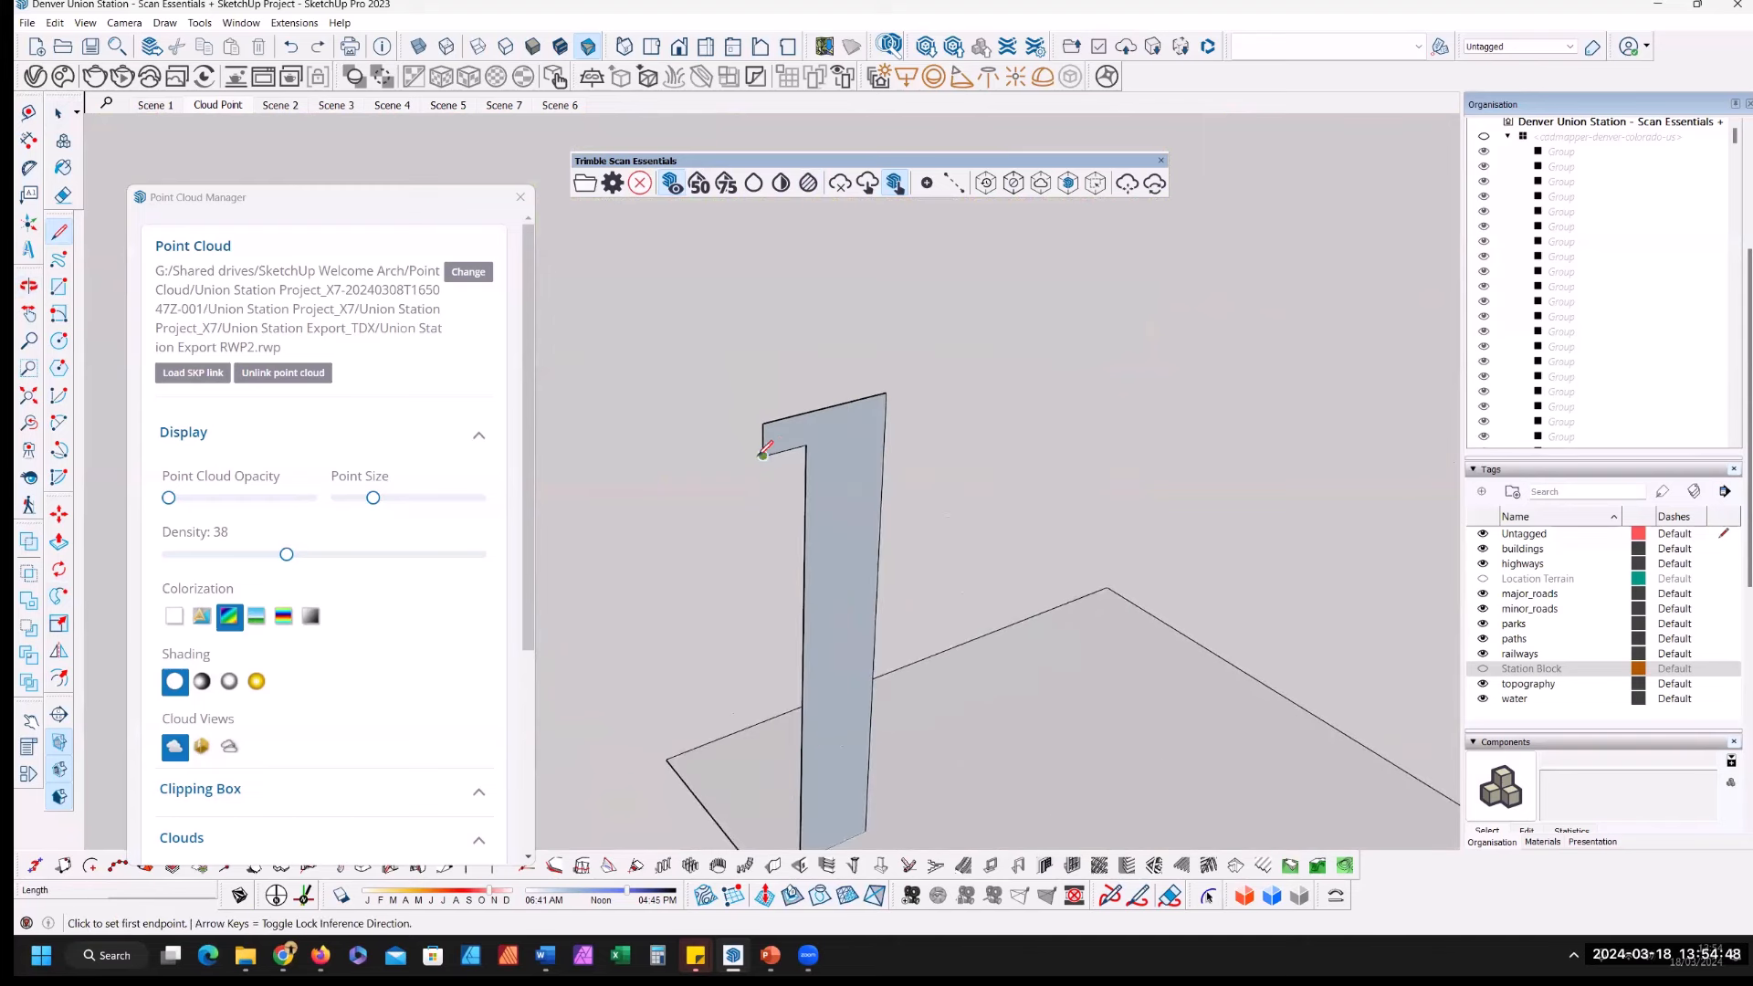
pyautogui.press('a')
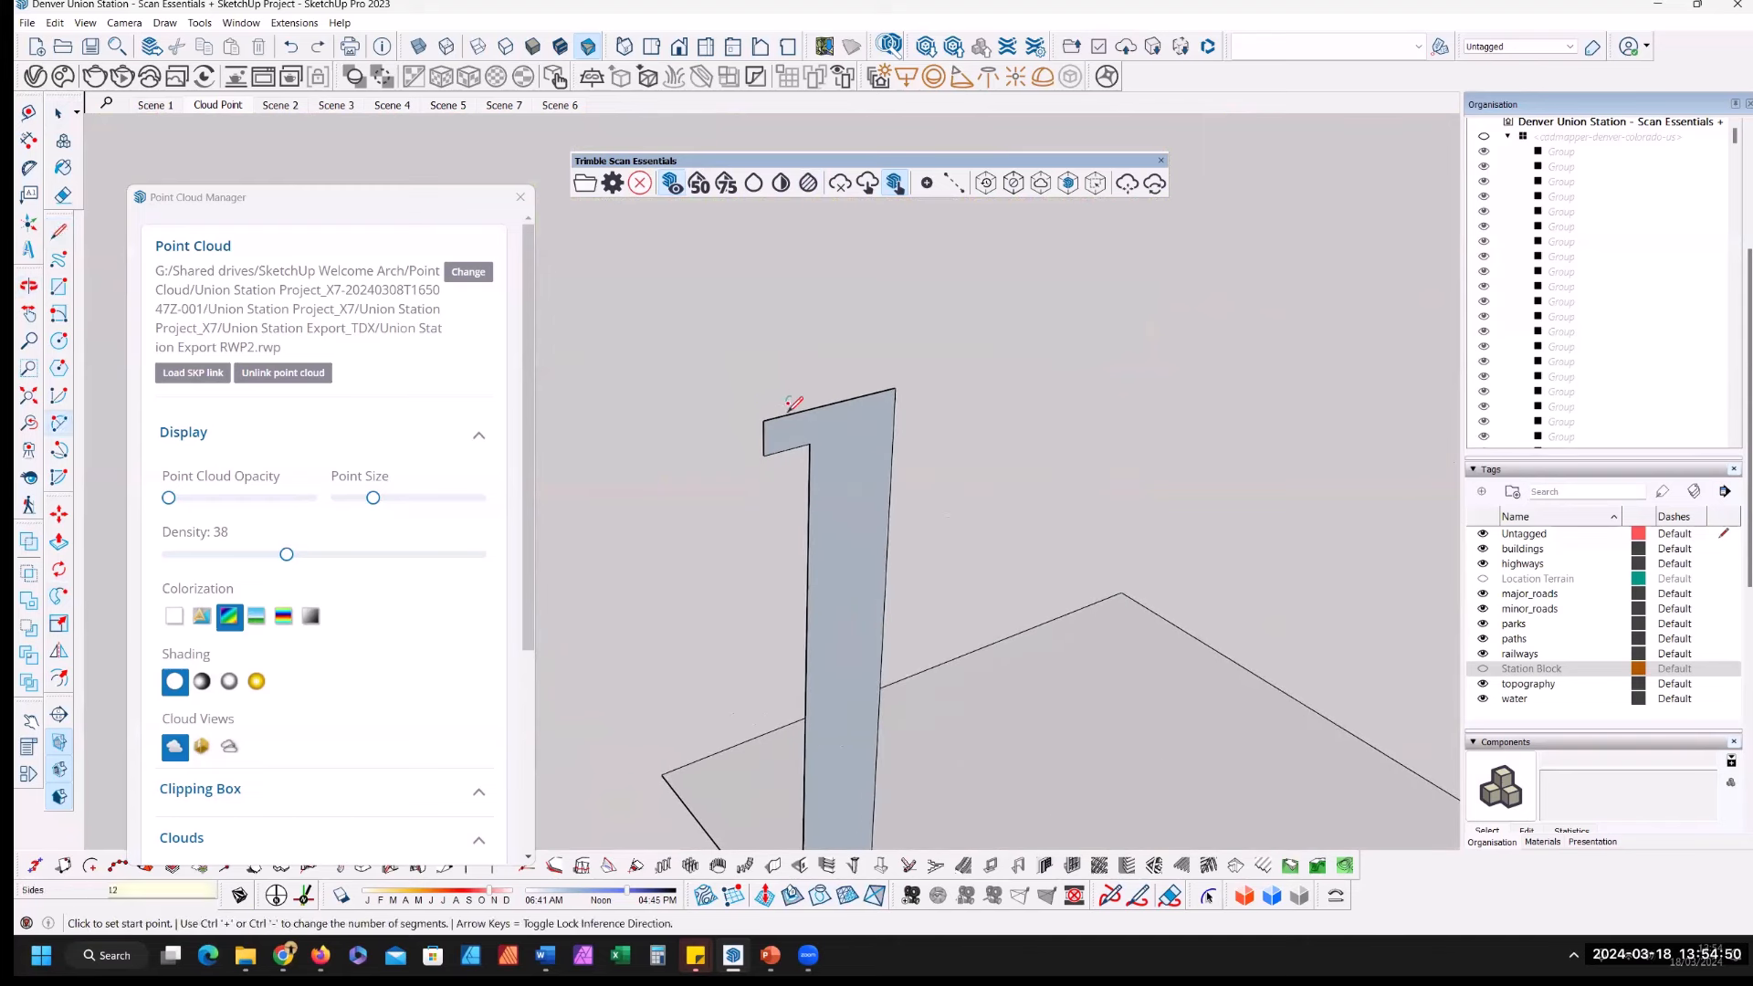
pyautogui.scroll(2, 799, 393)
pyautogui.scroll(1, 791, 380)
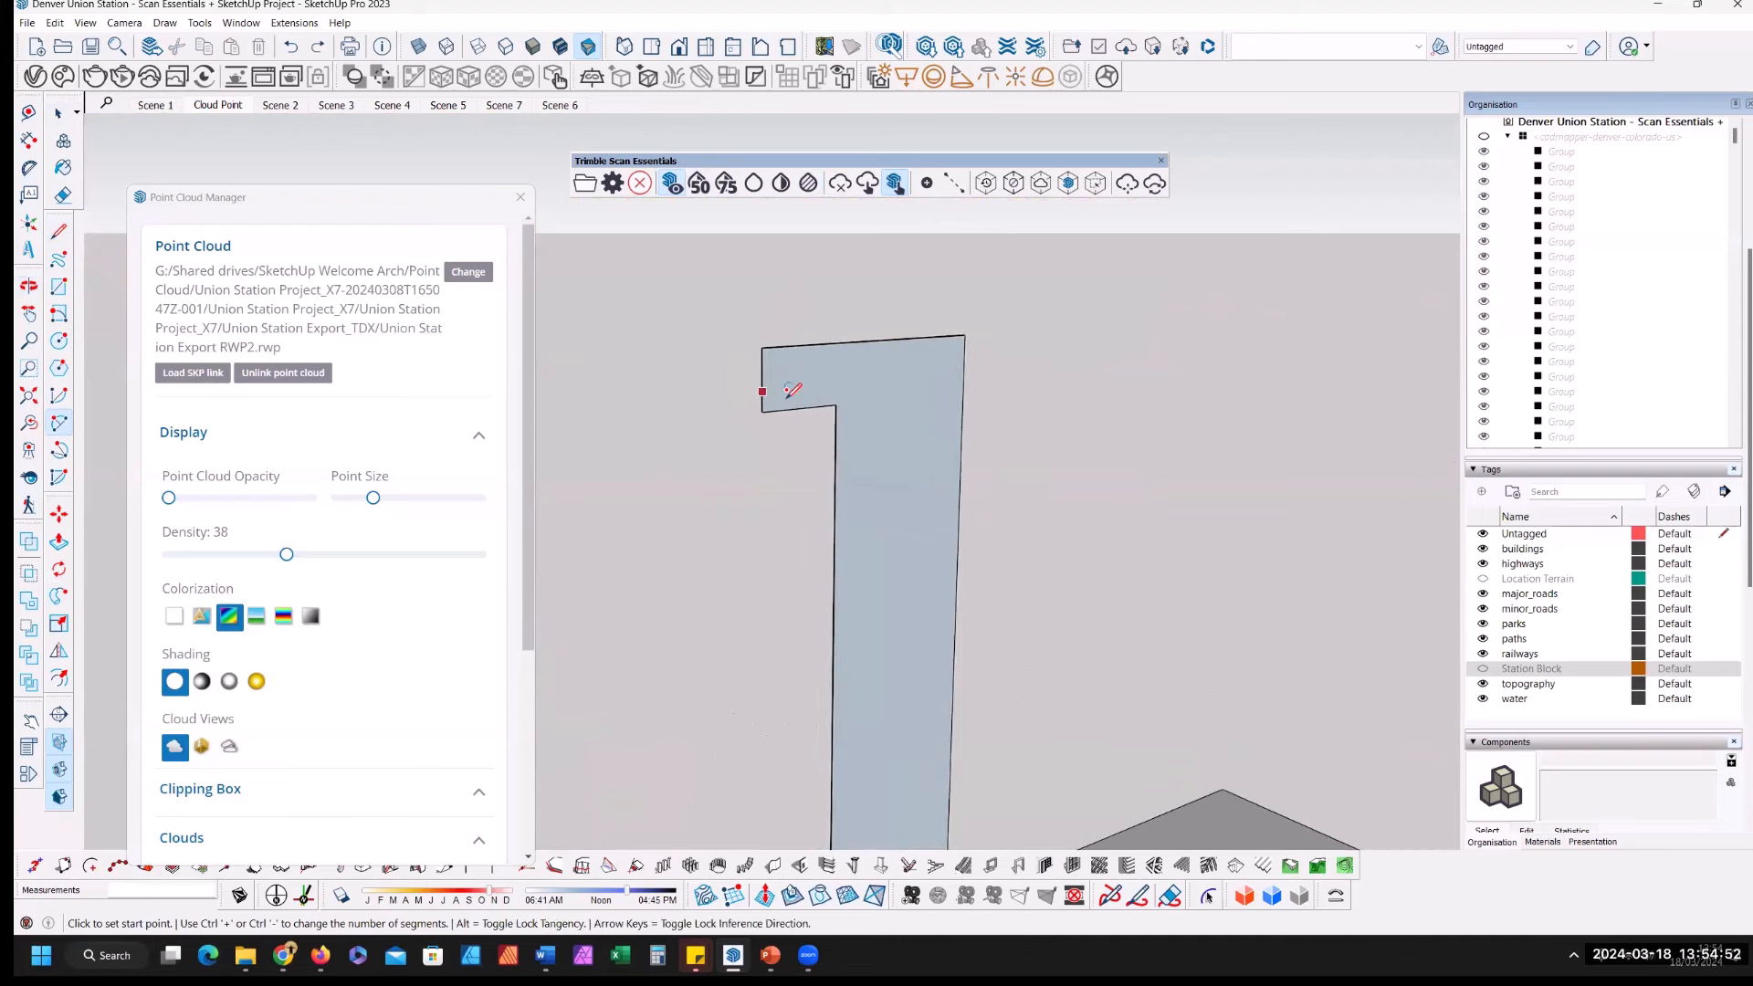
pyautogui.click(785, 408)
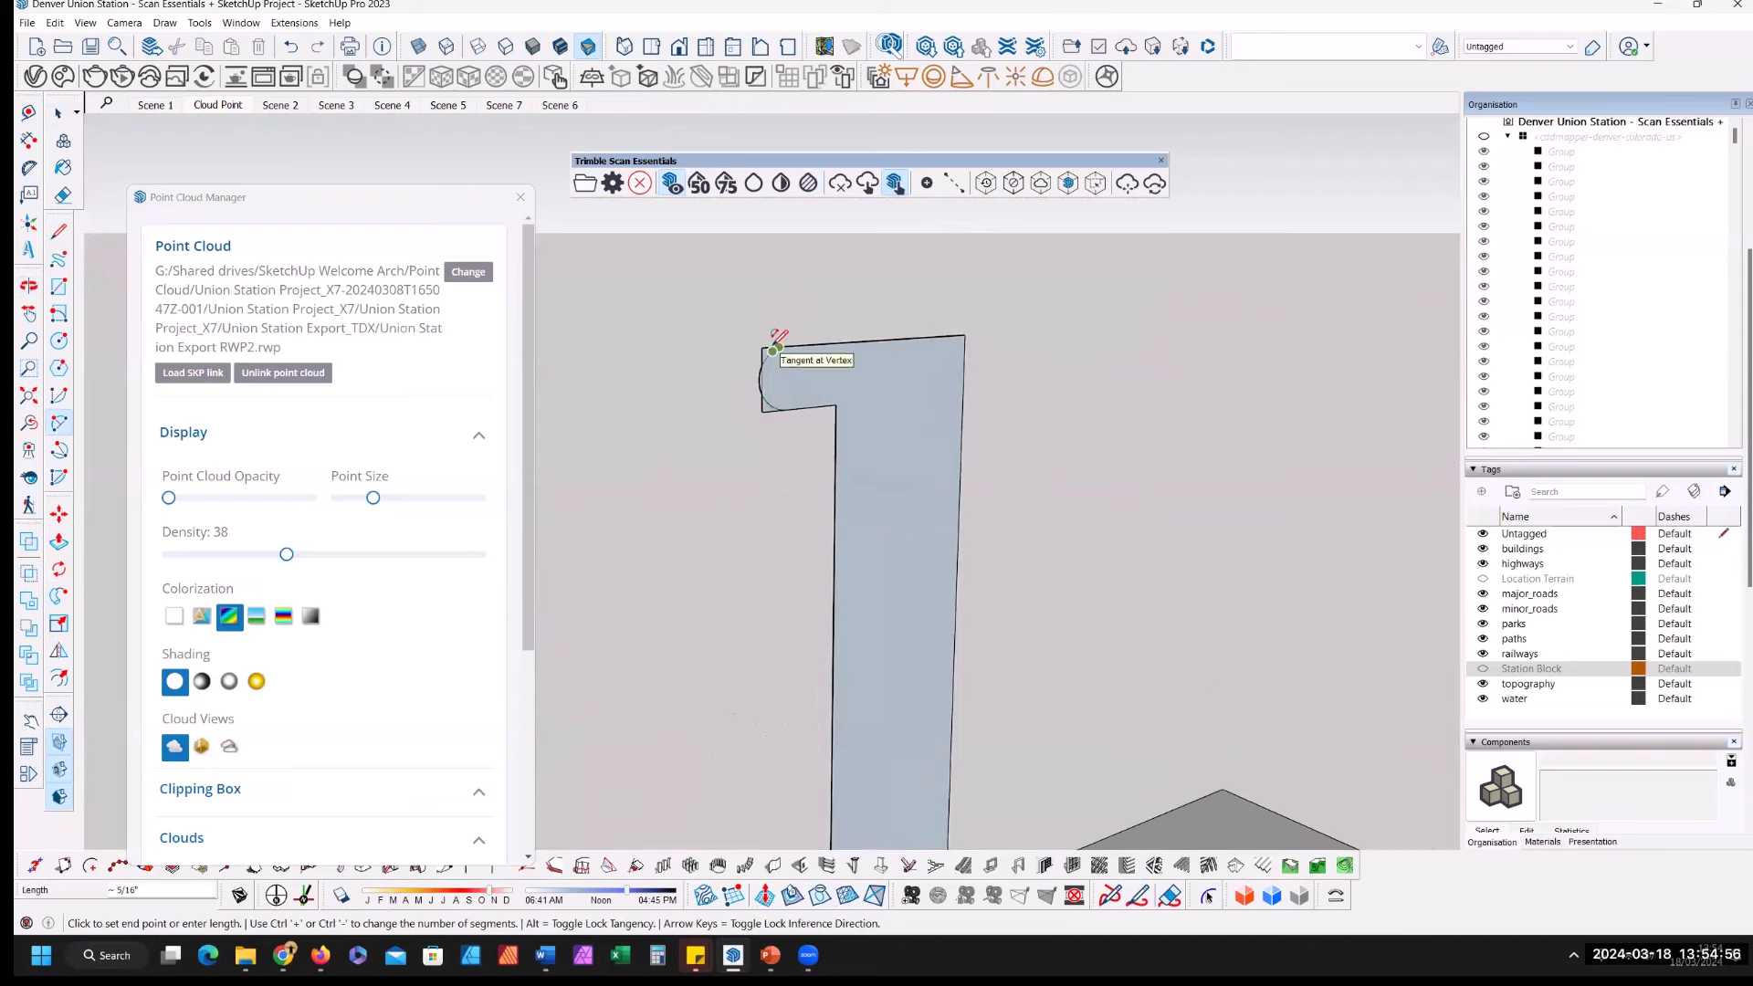
pyautogui.click(780, 346)
# Step: Erase the leftover straight edges outside the arc so the profile's rim ends in a rounded nose
pyautogui.press('e')
pyautogui.scroll(-5, 767, 382)
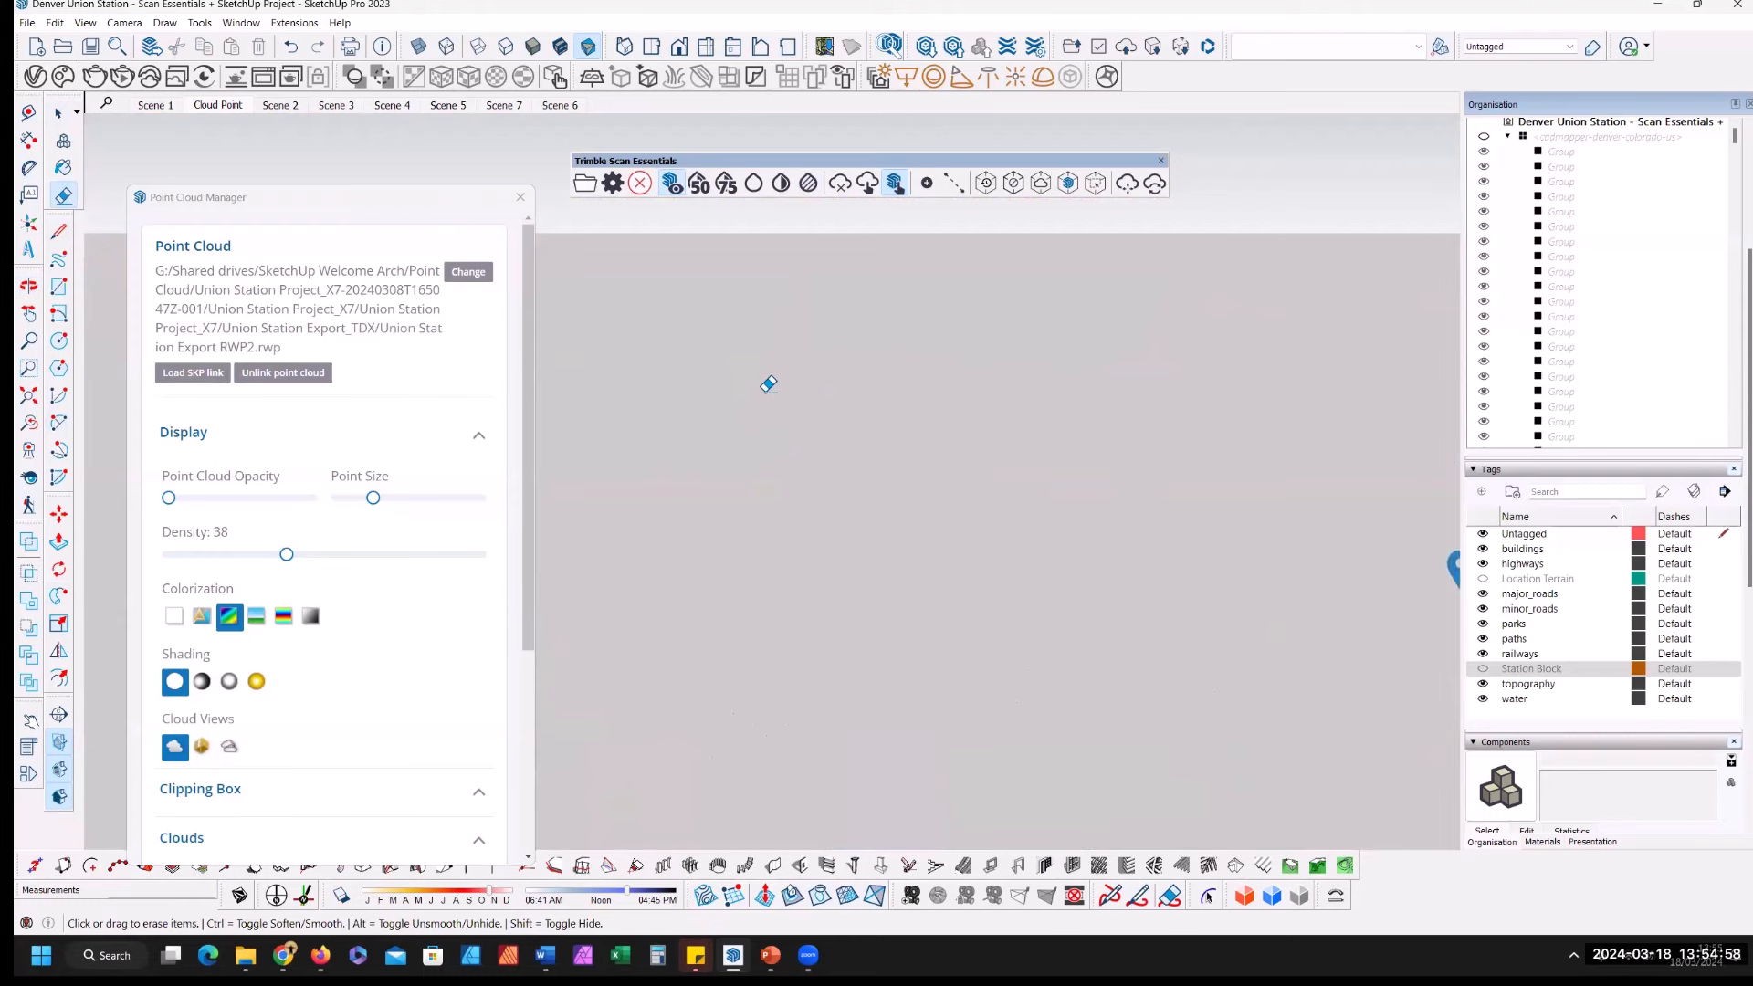
pyautogui.scroll(6, 810, 548)
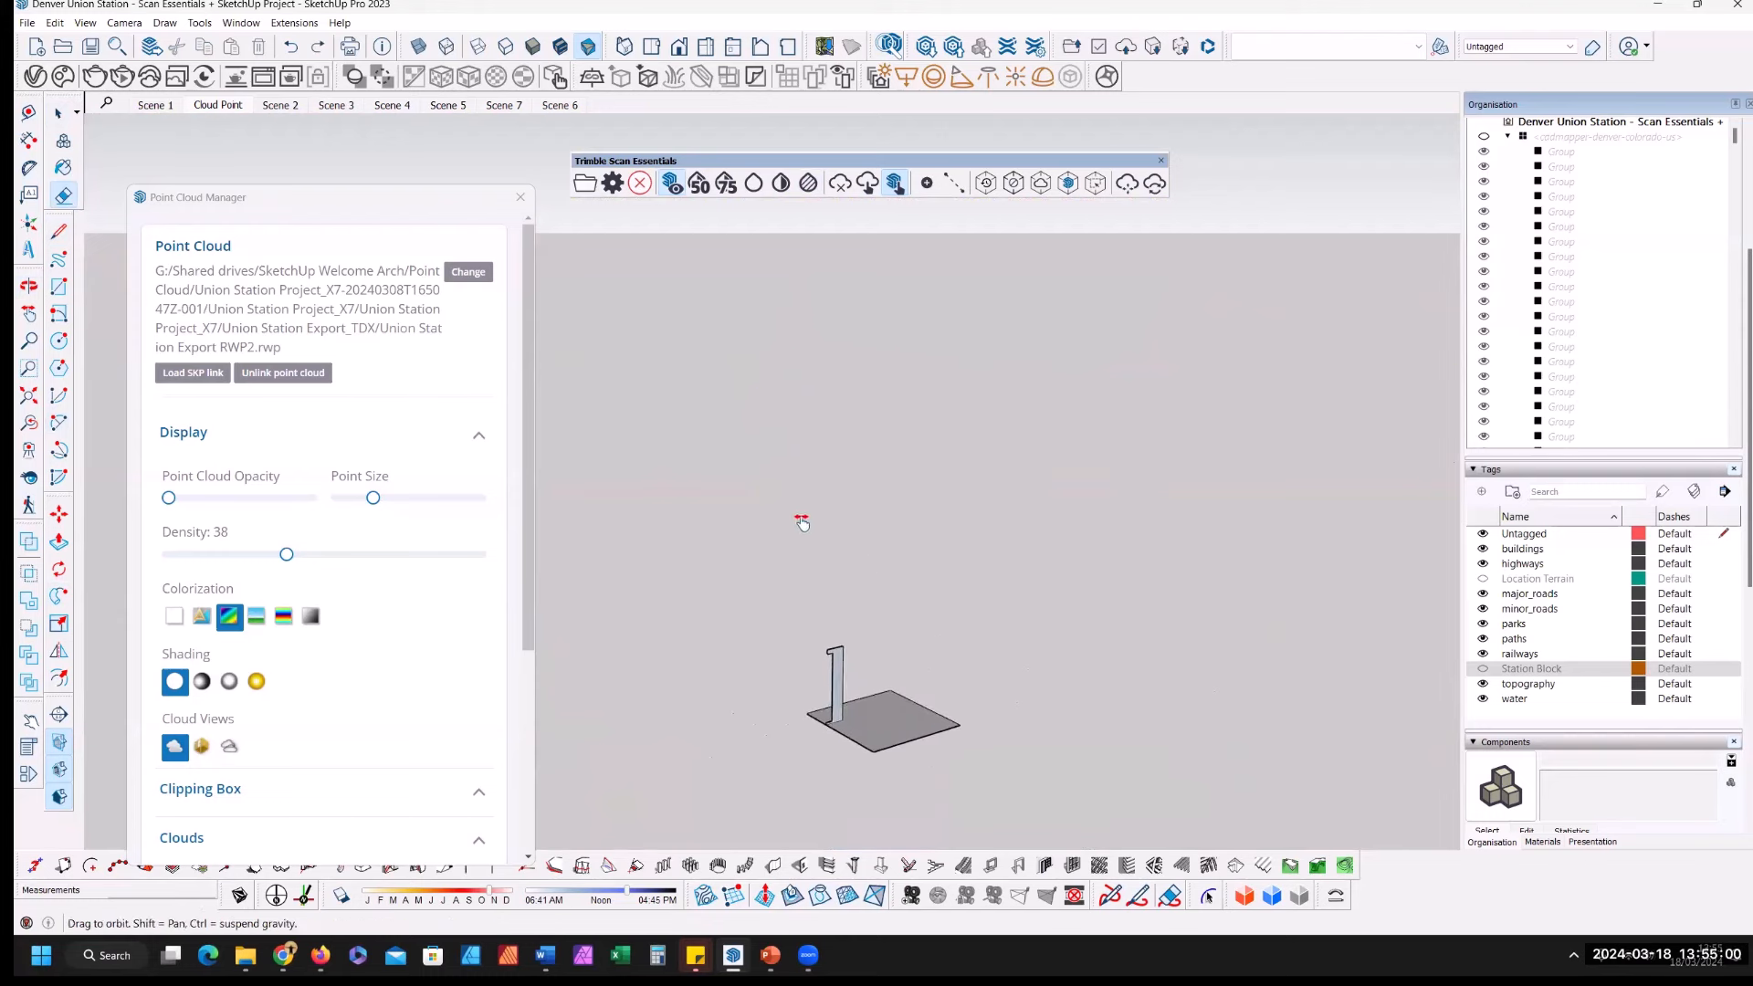
pyautogui.scroll(5, 823, 558)
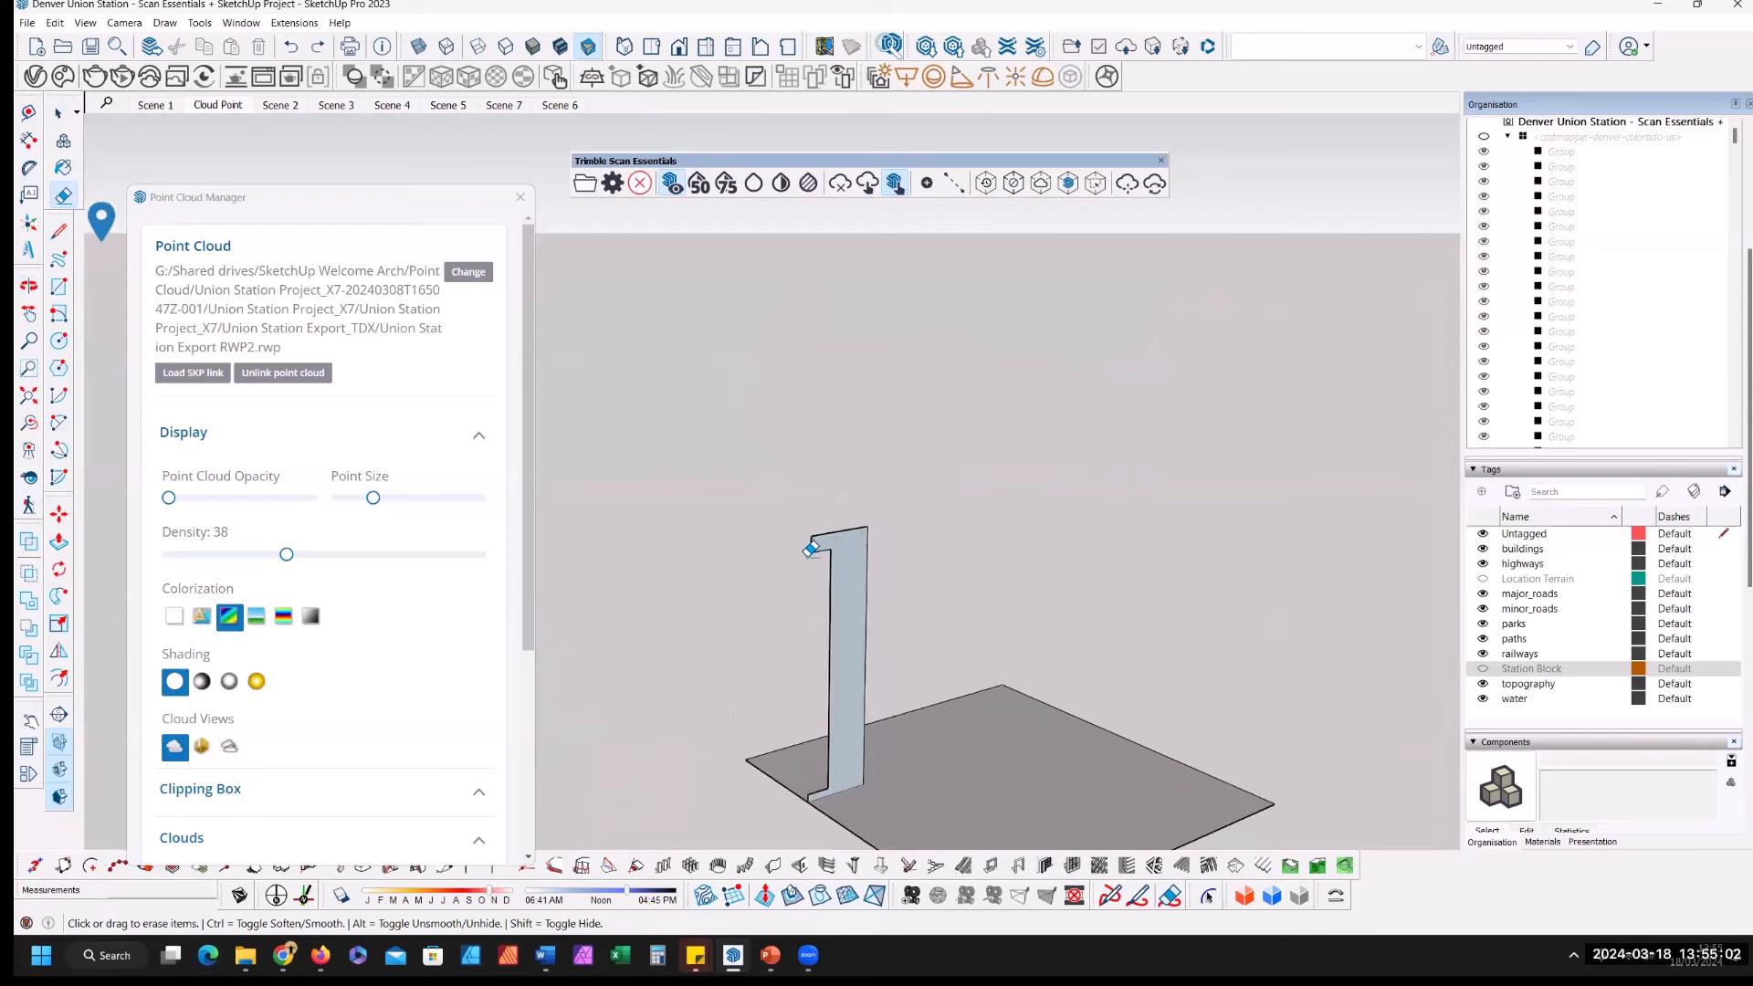
pyautogui.scroll(3, 822, 518)
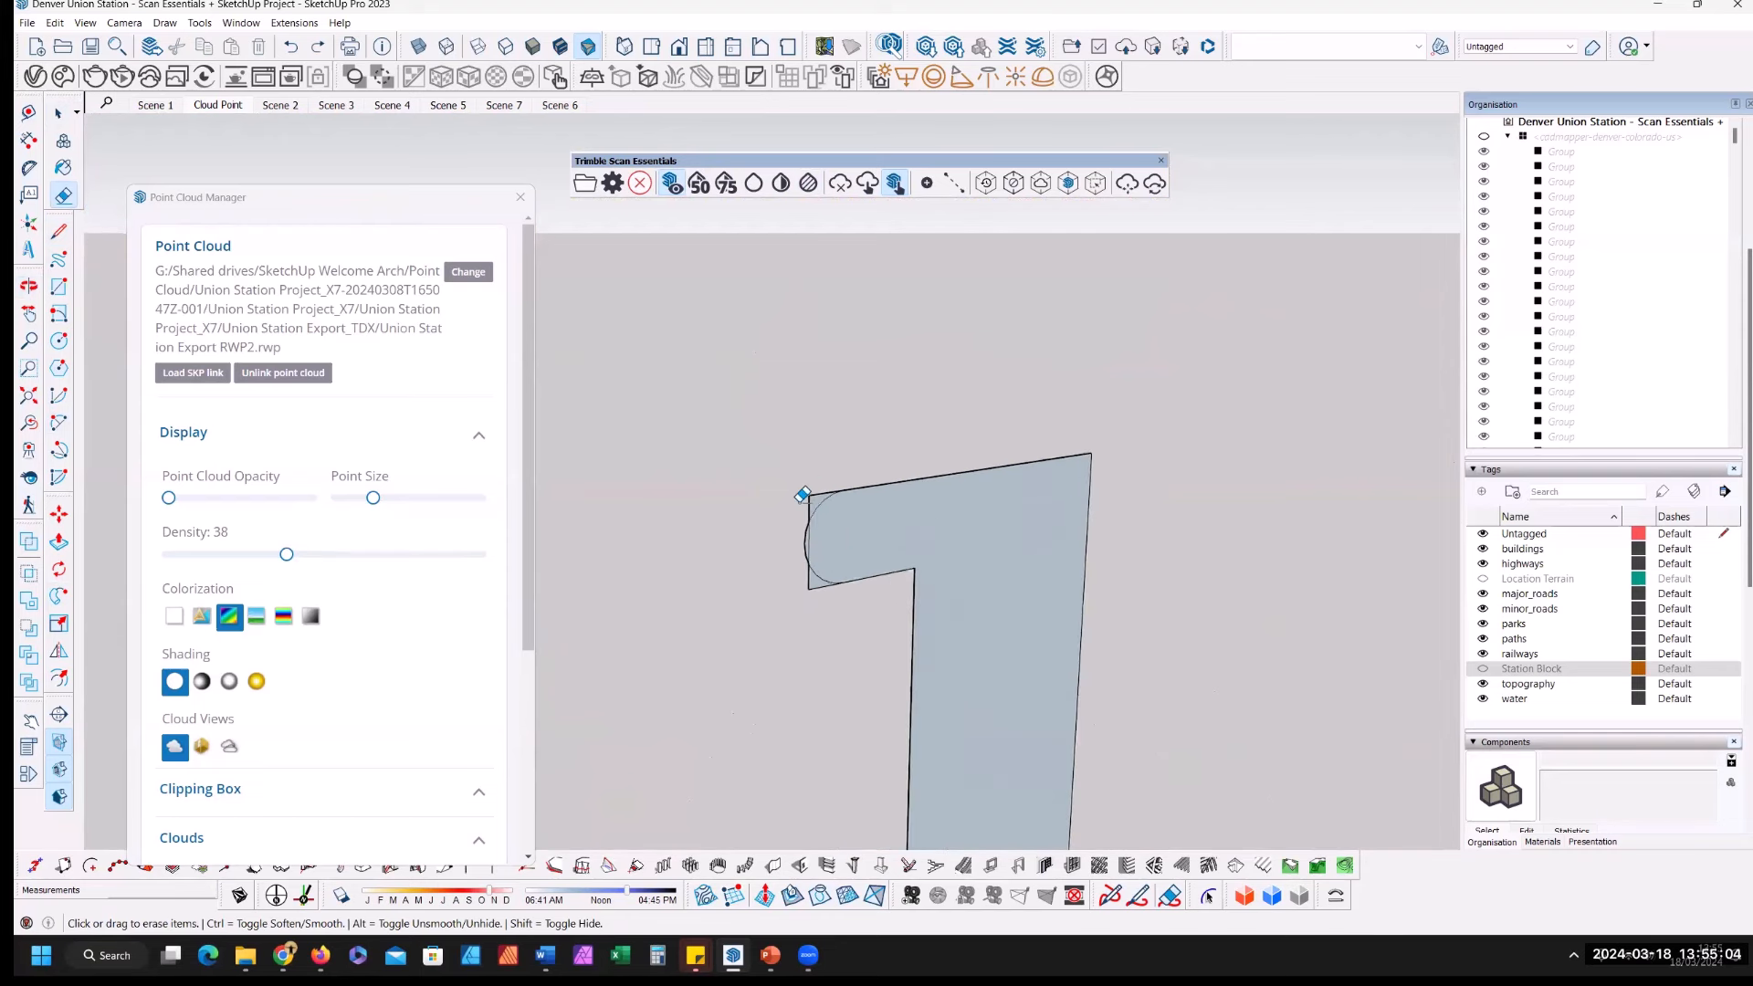
pyautogui.moveTo(802, 579); pyautogui.dragTo(819, 590)
pyautogui.click(808, 540)
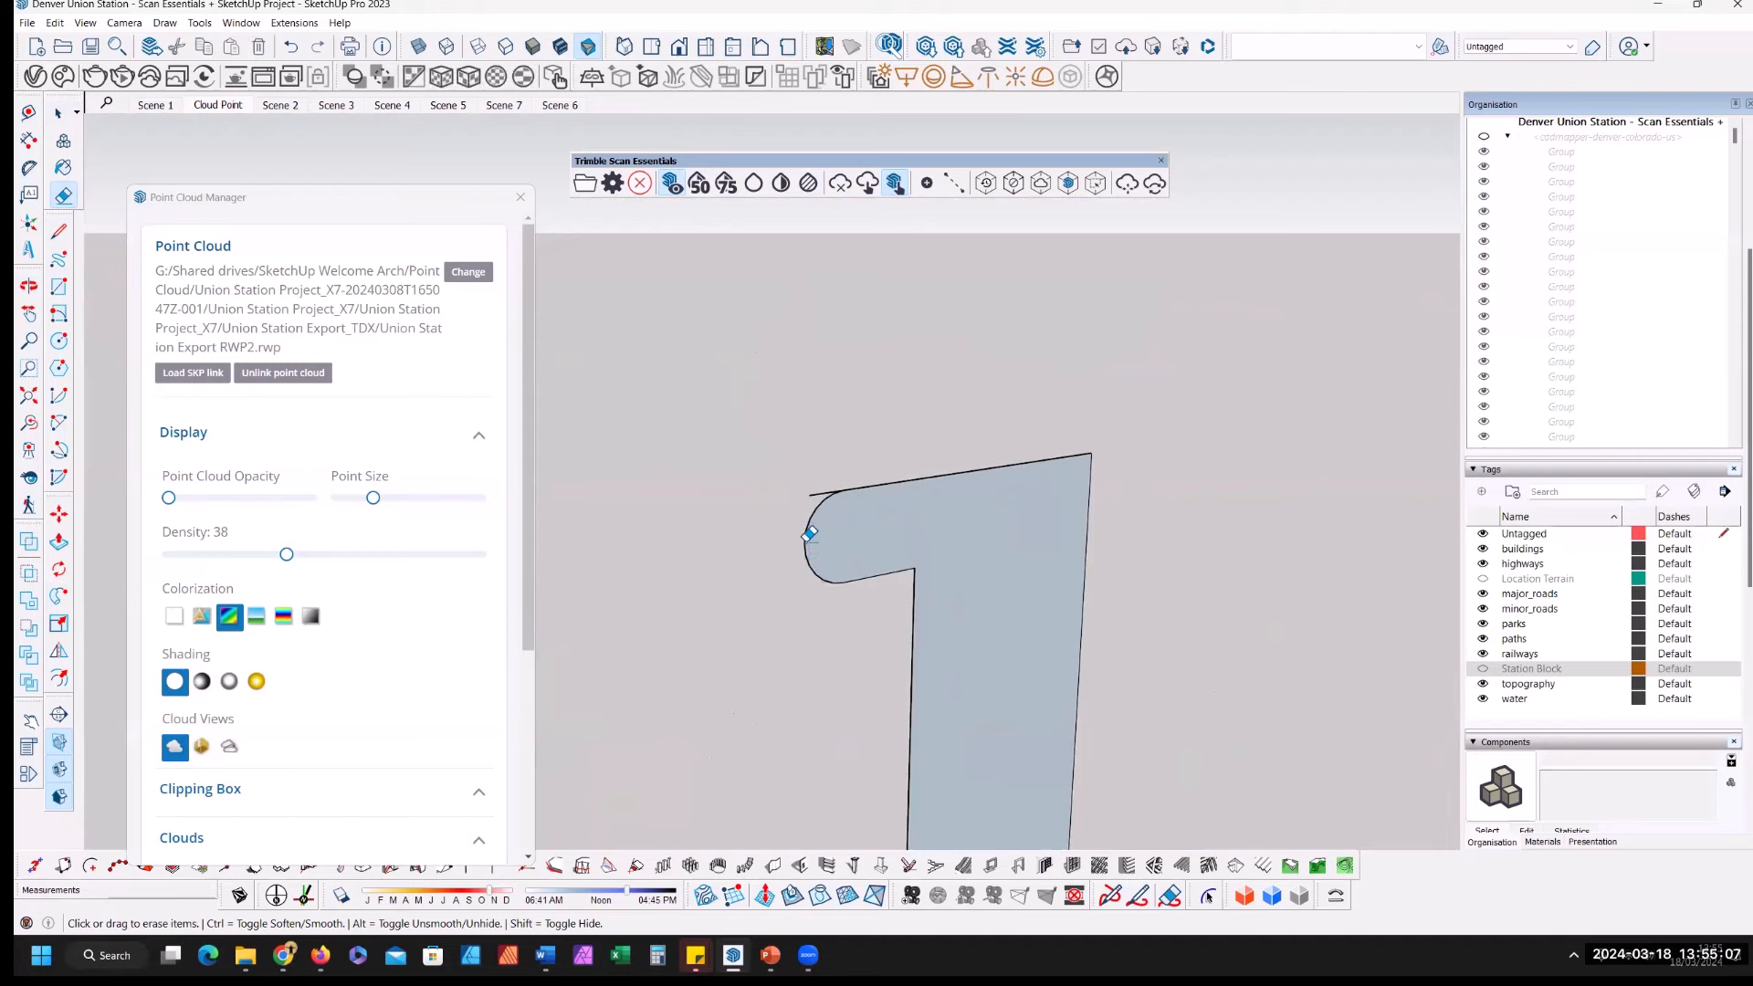
pyautogui.click(816, 494)
# Step: Sweep the rounded planter profile around the base face with Follow Me
pyautogui.scroll(-10, 827, 476)
pyautogui.scroll(5, 872, 484)
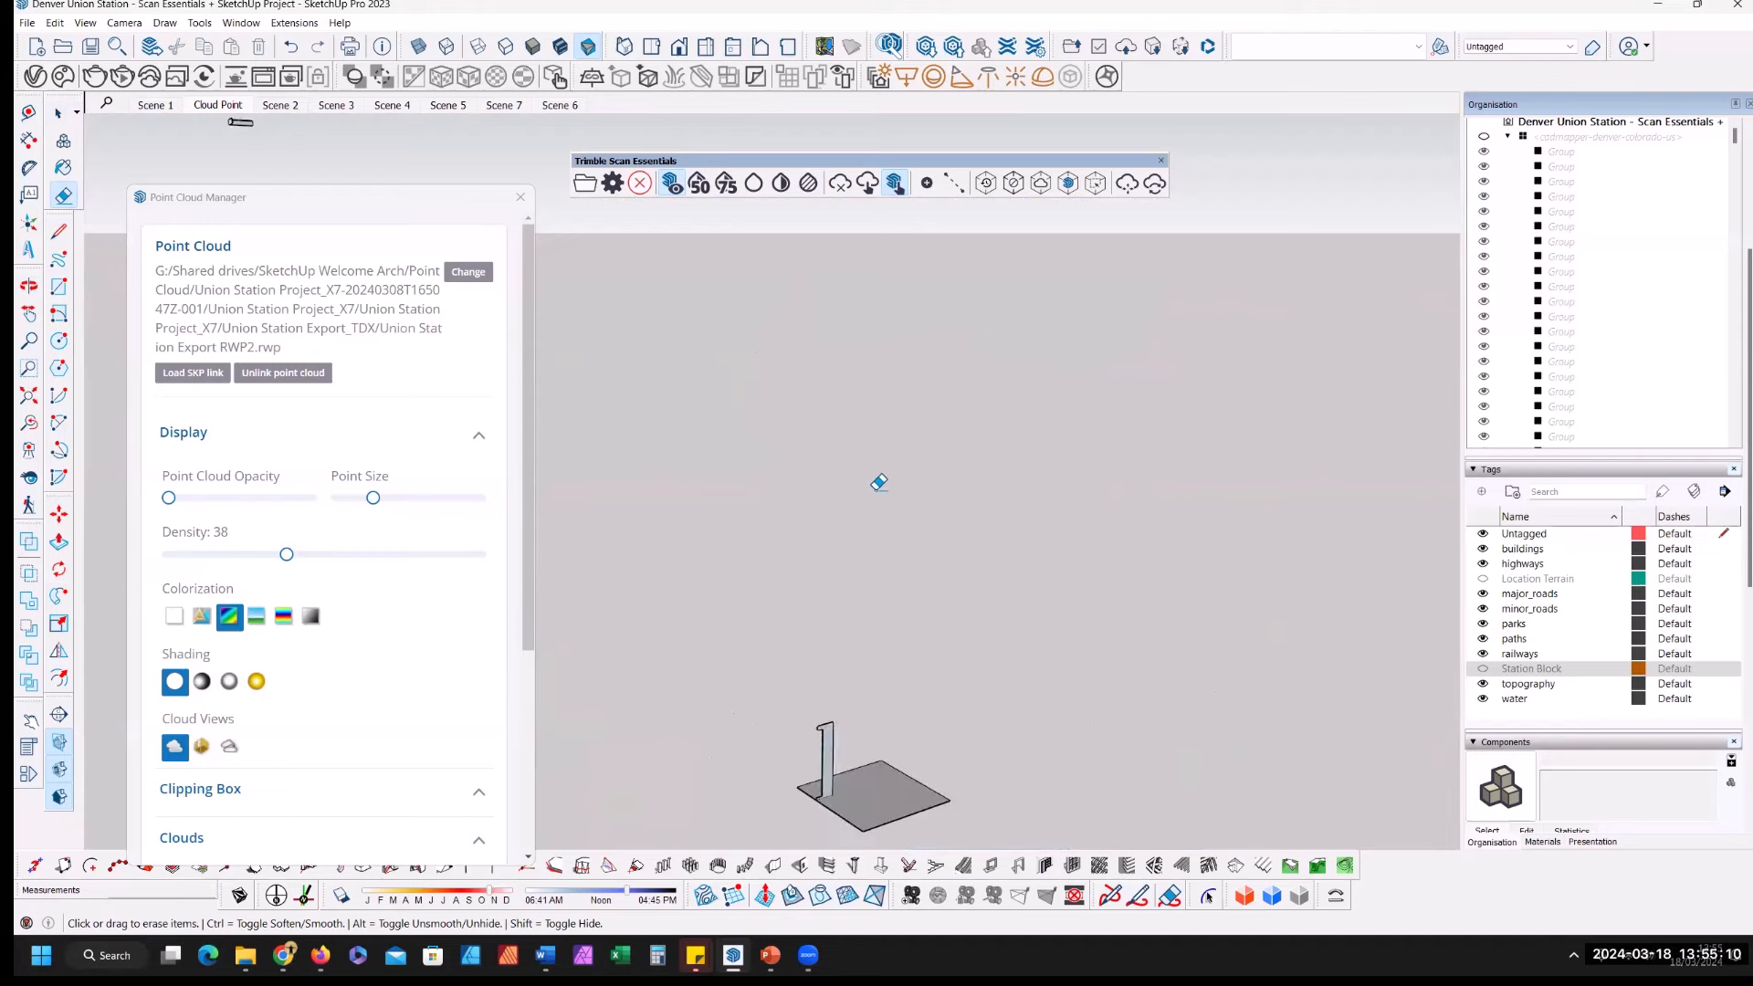
pyautogui.moveTo(877, 482)
pyautogui.mouseDown(button='middle')
pyautogui.moveTo(937, 630)
pyautogui.moveTo(983, 474)
pyautogui.mouseUp(button='middle')
pyautogui.press('space')
pyautogui.click(927, 664)
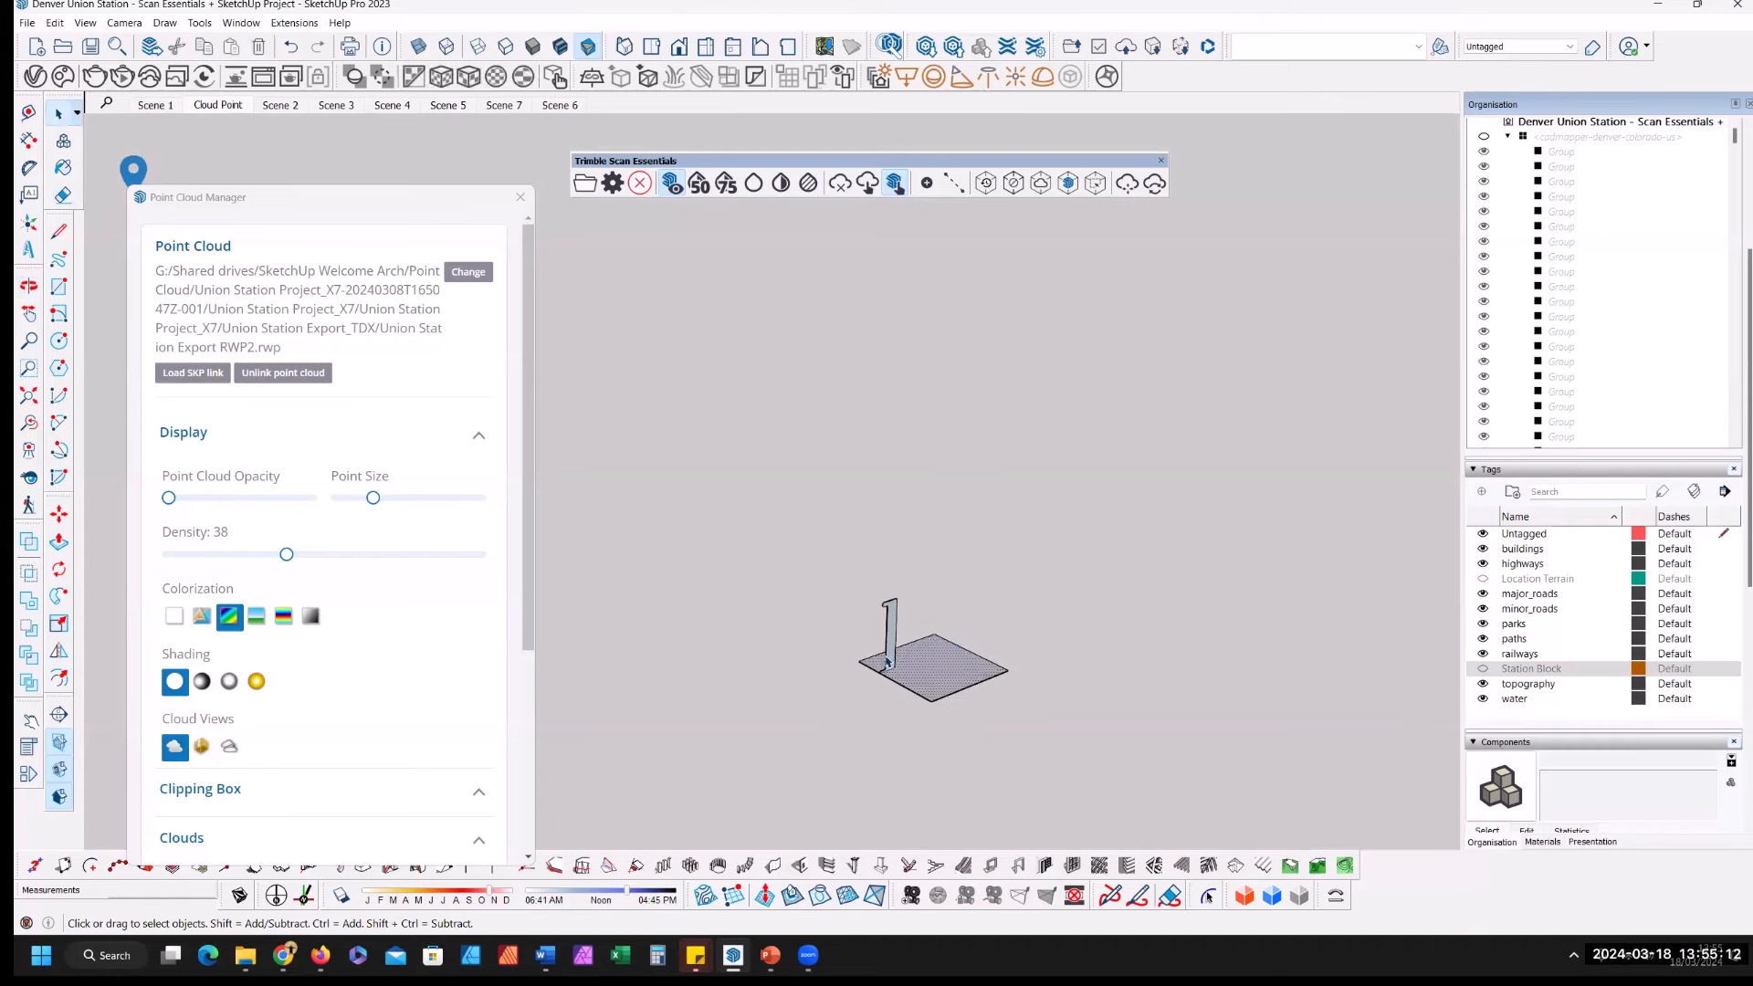
pyautogui.scroll(2, 868, 671)
pyautogui.hotkey('shift', 'f')
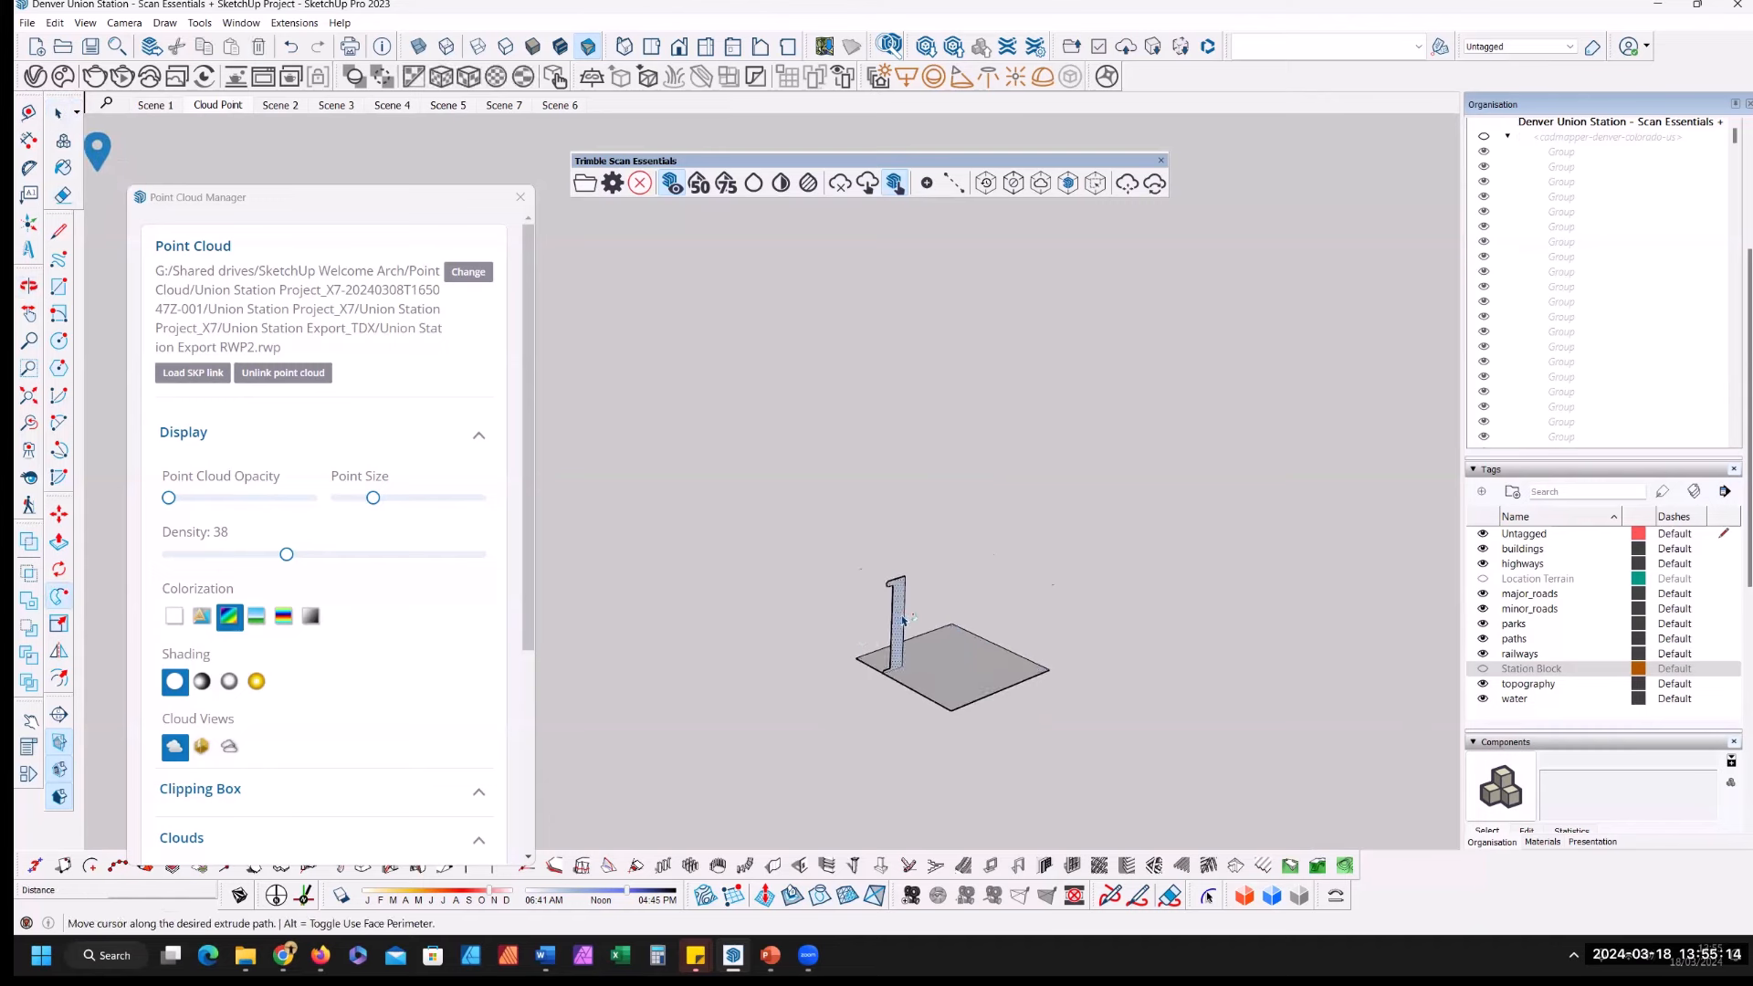
pyautogui.click(900, 620)
# Step: Close the planter's top opening with a line along its inner edge and erase the inner edges to leave one flat top face
pyautogui.press('l')
pyautogui.scroll(2, 950, 594)
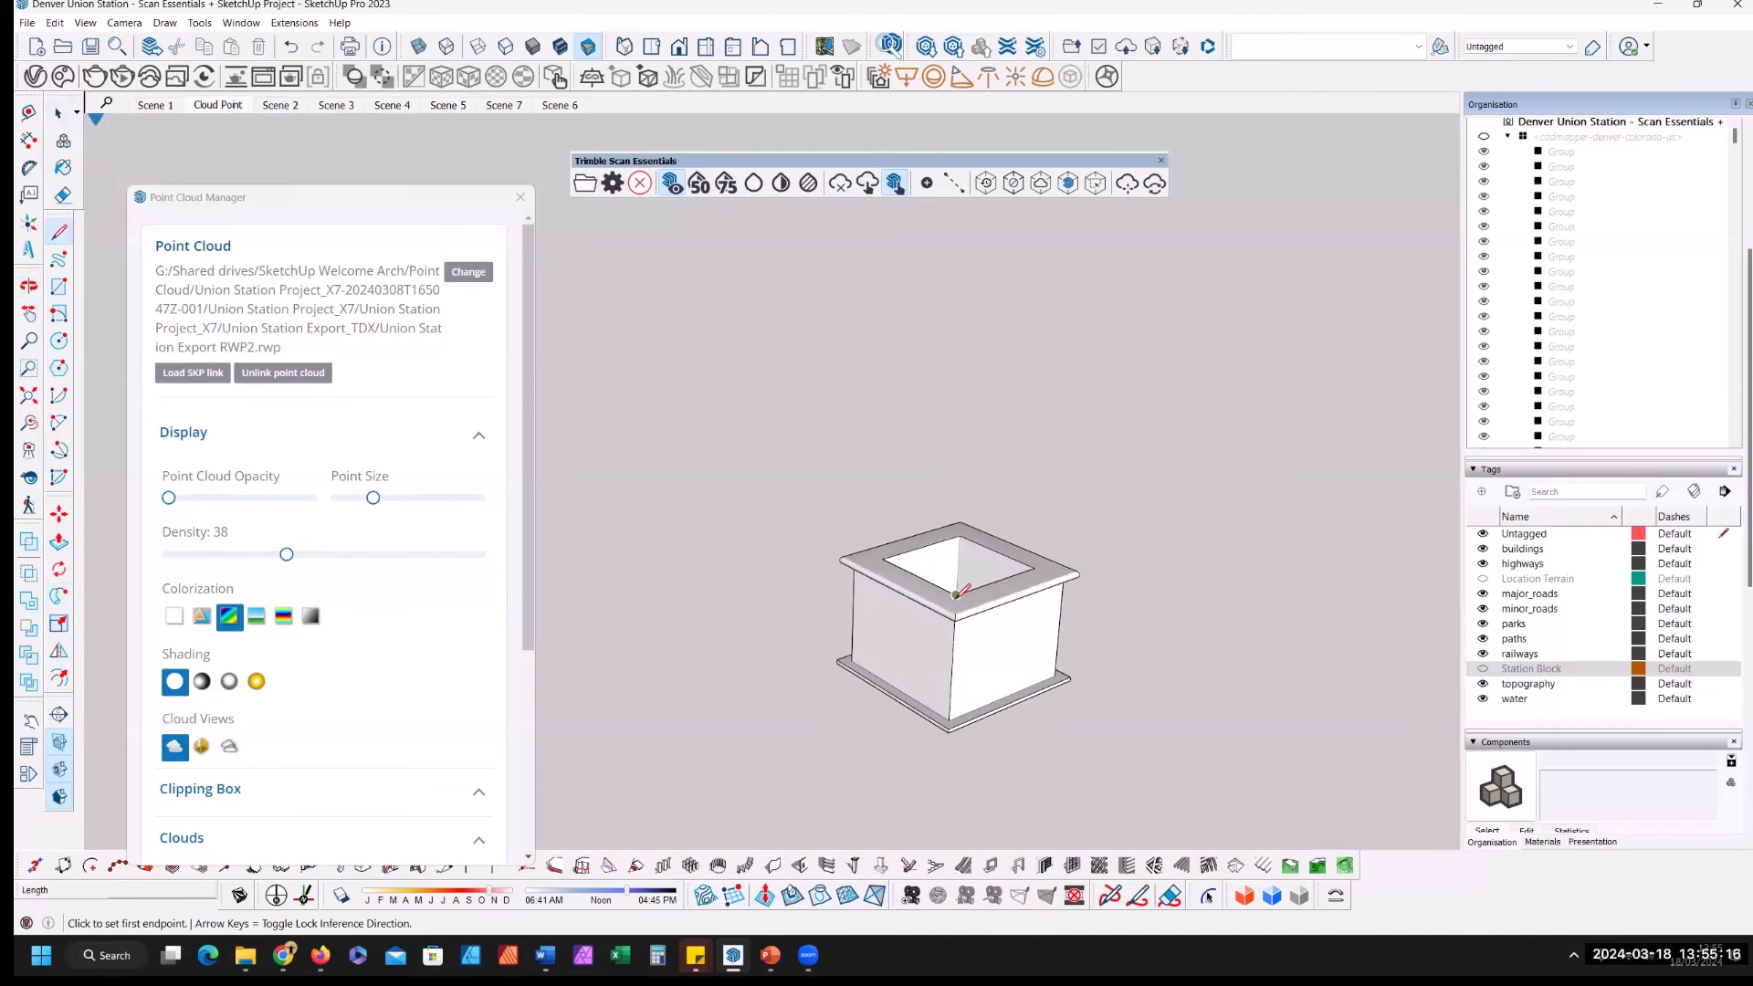
pyautogui.click(949, 594)
pyautogui.click(992, 581)
pyautogui.press('e')
pyautogui.click(954, 595)
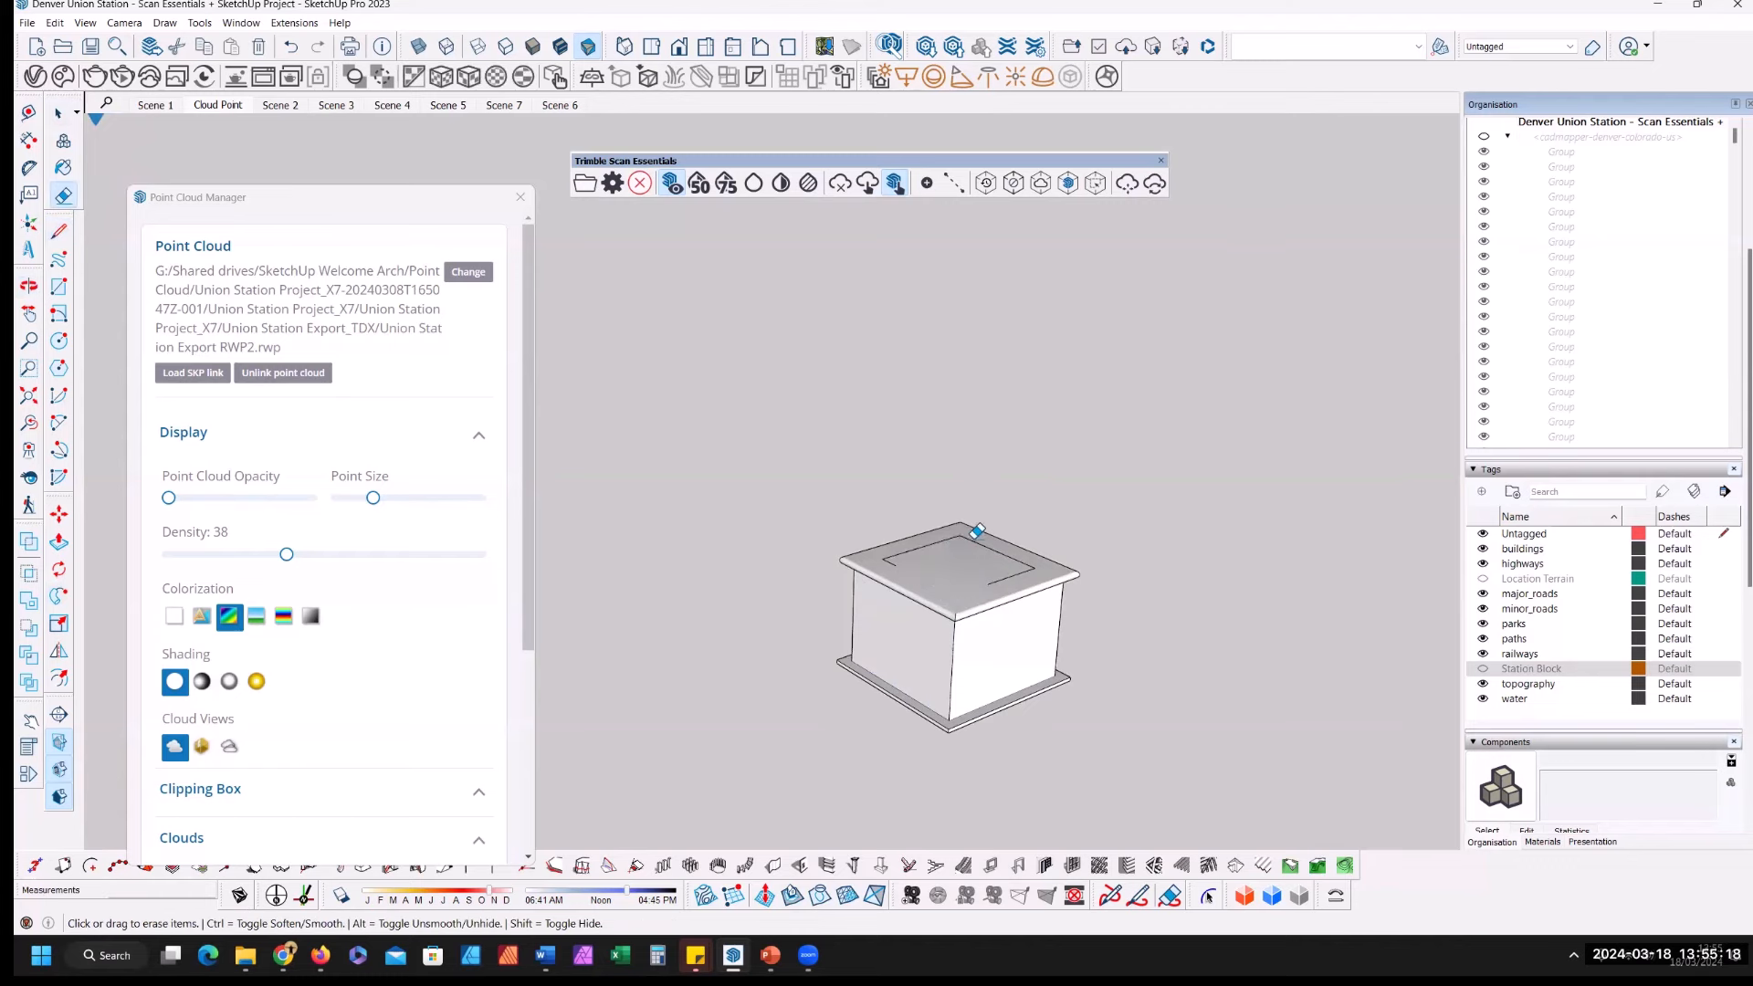
pyautogui.click(898, 557)
pyautogui.click(897, 562)
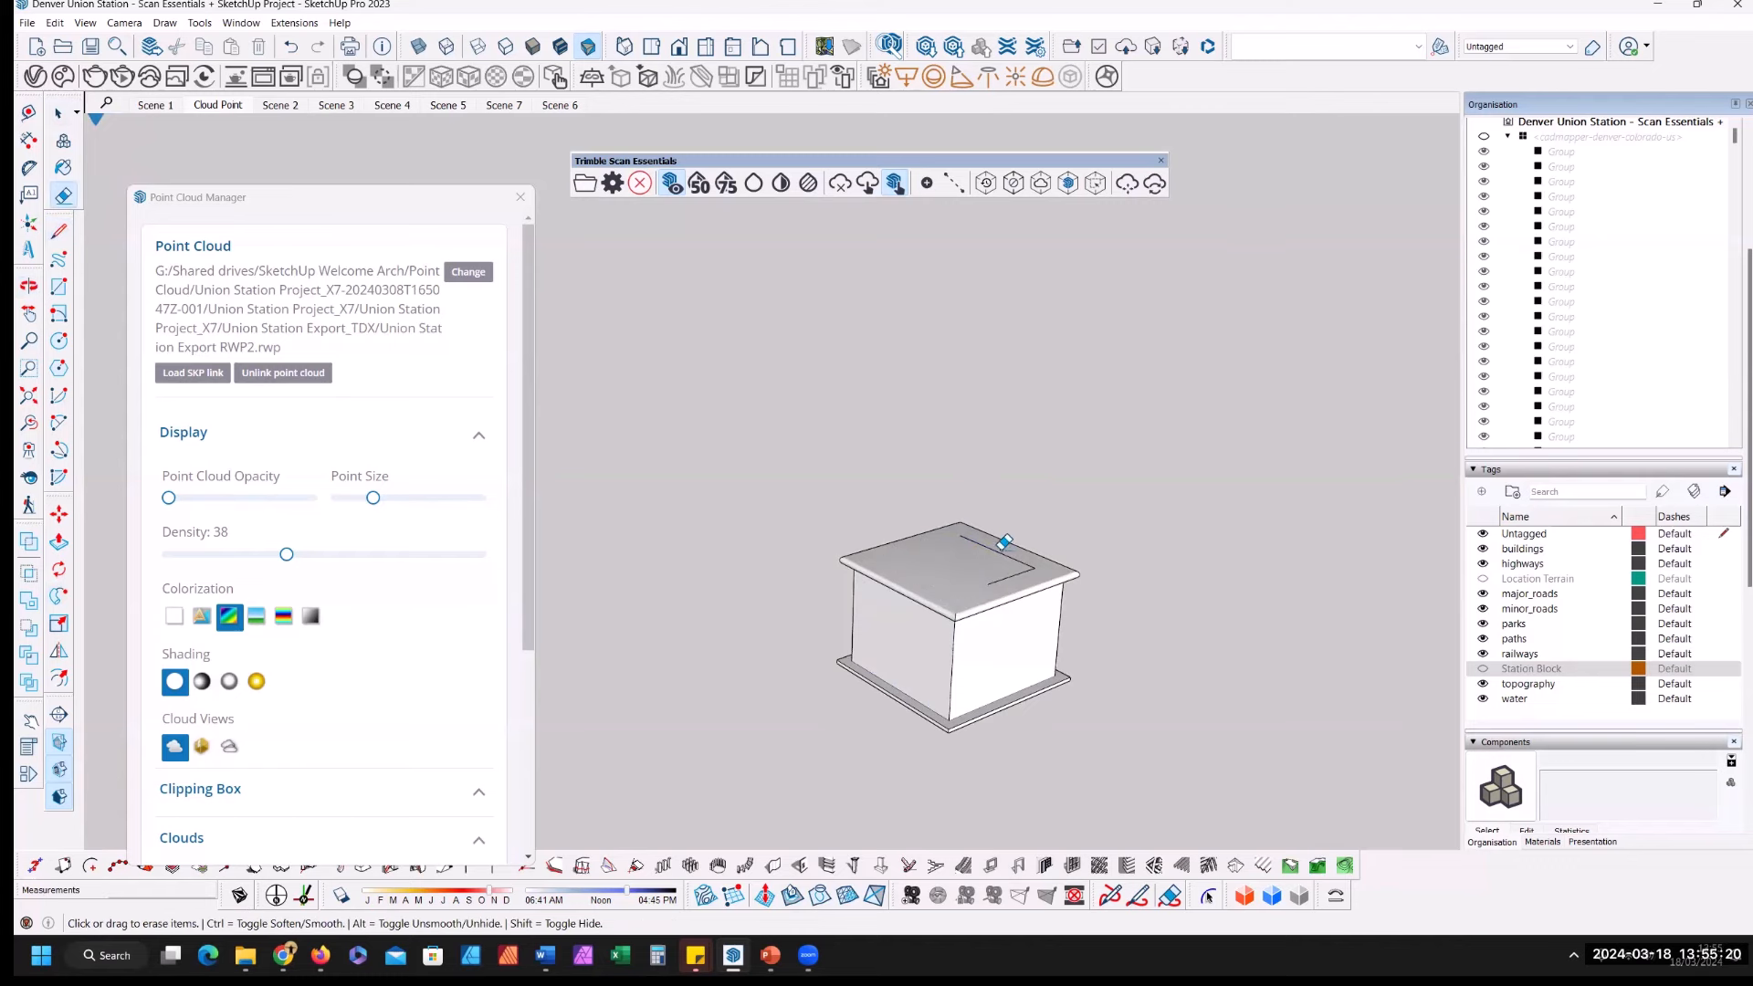
pyautogui.moveTo(997, 551)
pyautogui.mouseDown()
pyautogui.moveTo(1023, 571)
pyautogui.moveTo(1006, 577)
pyautogui.mouseUp()
# Step: Bring the point cloud back over the planter model at 75% point cloud blending
pyautogui.moveTo(999, 554); pyautogui.dragTo(1057, 484, button='middle')
pyautogui.press('space')
pyautogui.scroll(2, 946, 622)
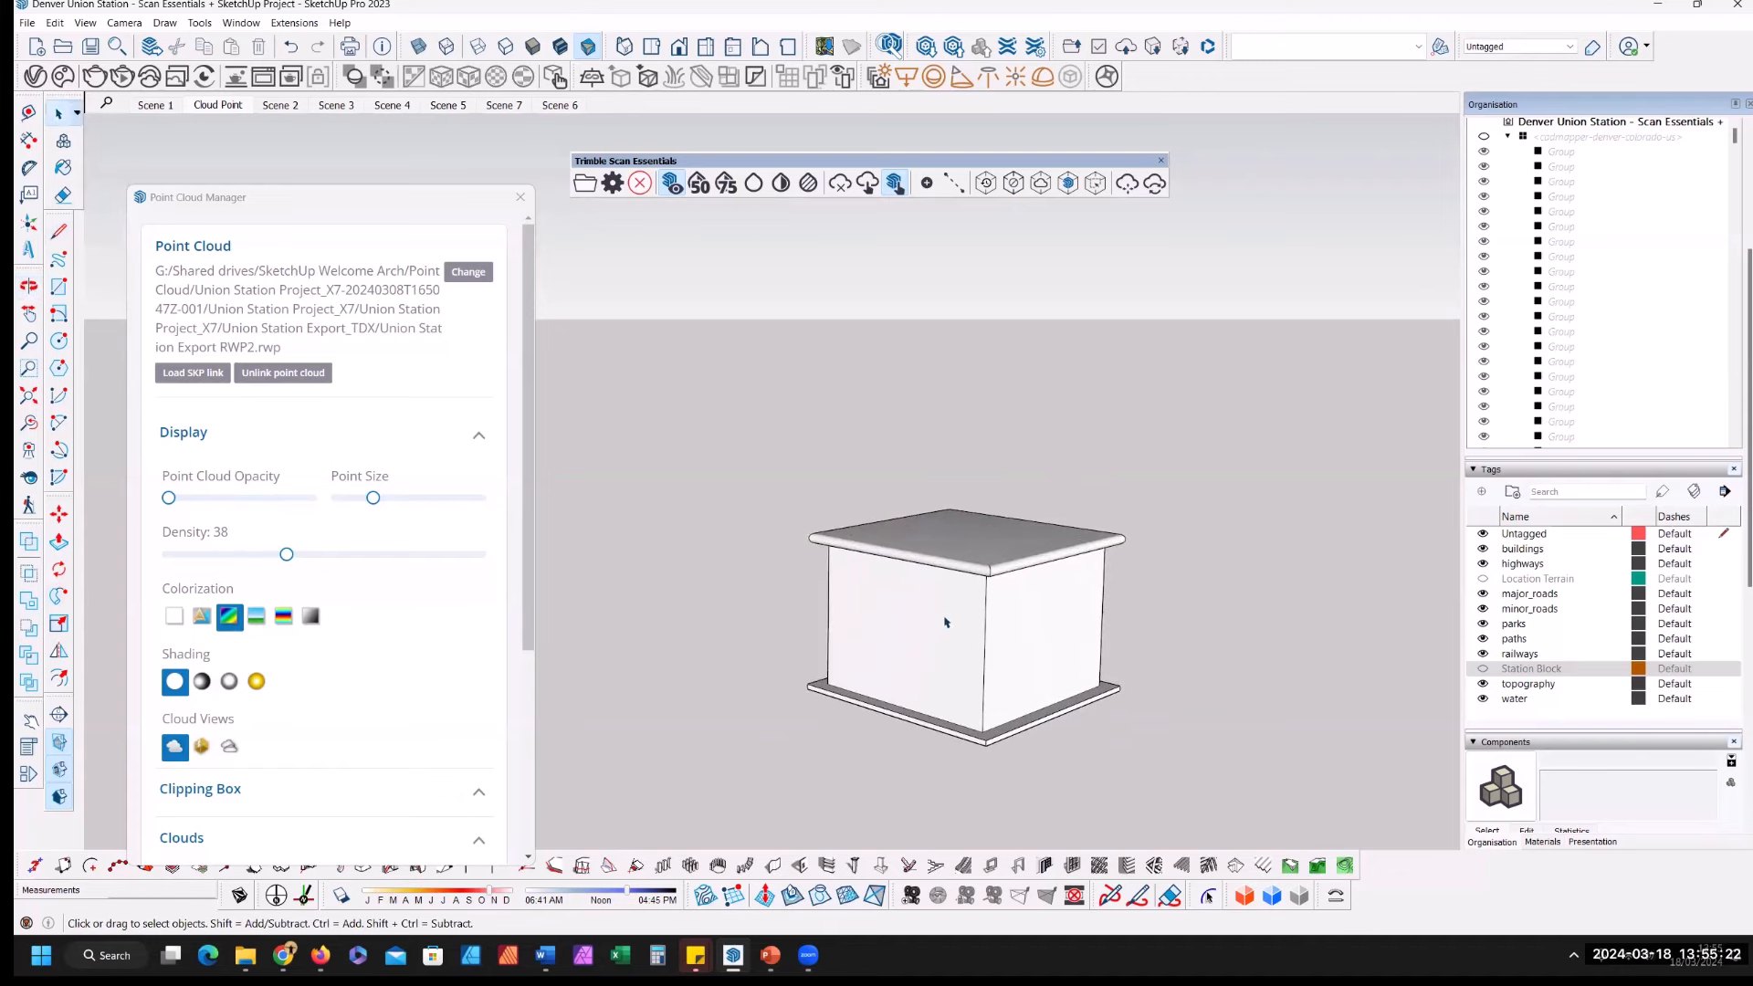
pyautogui.click(699, 183)
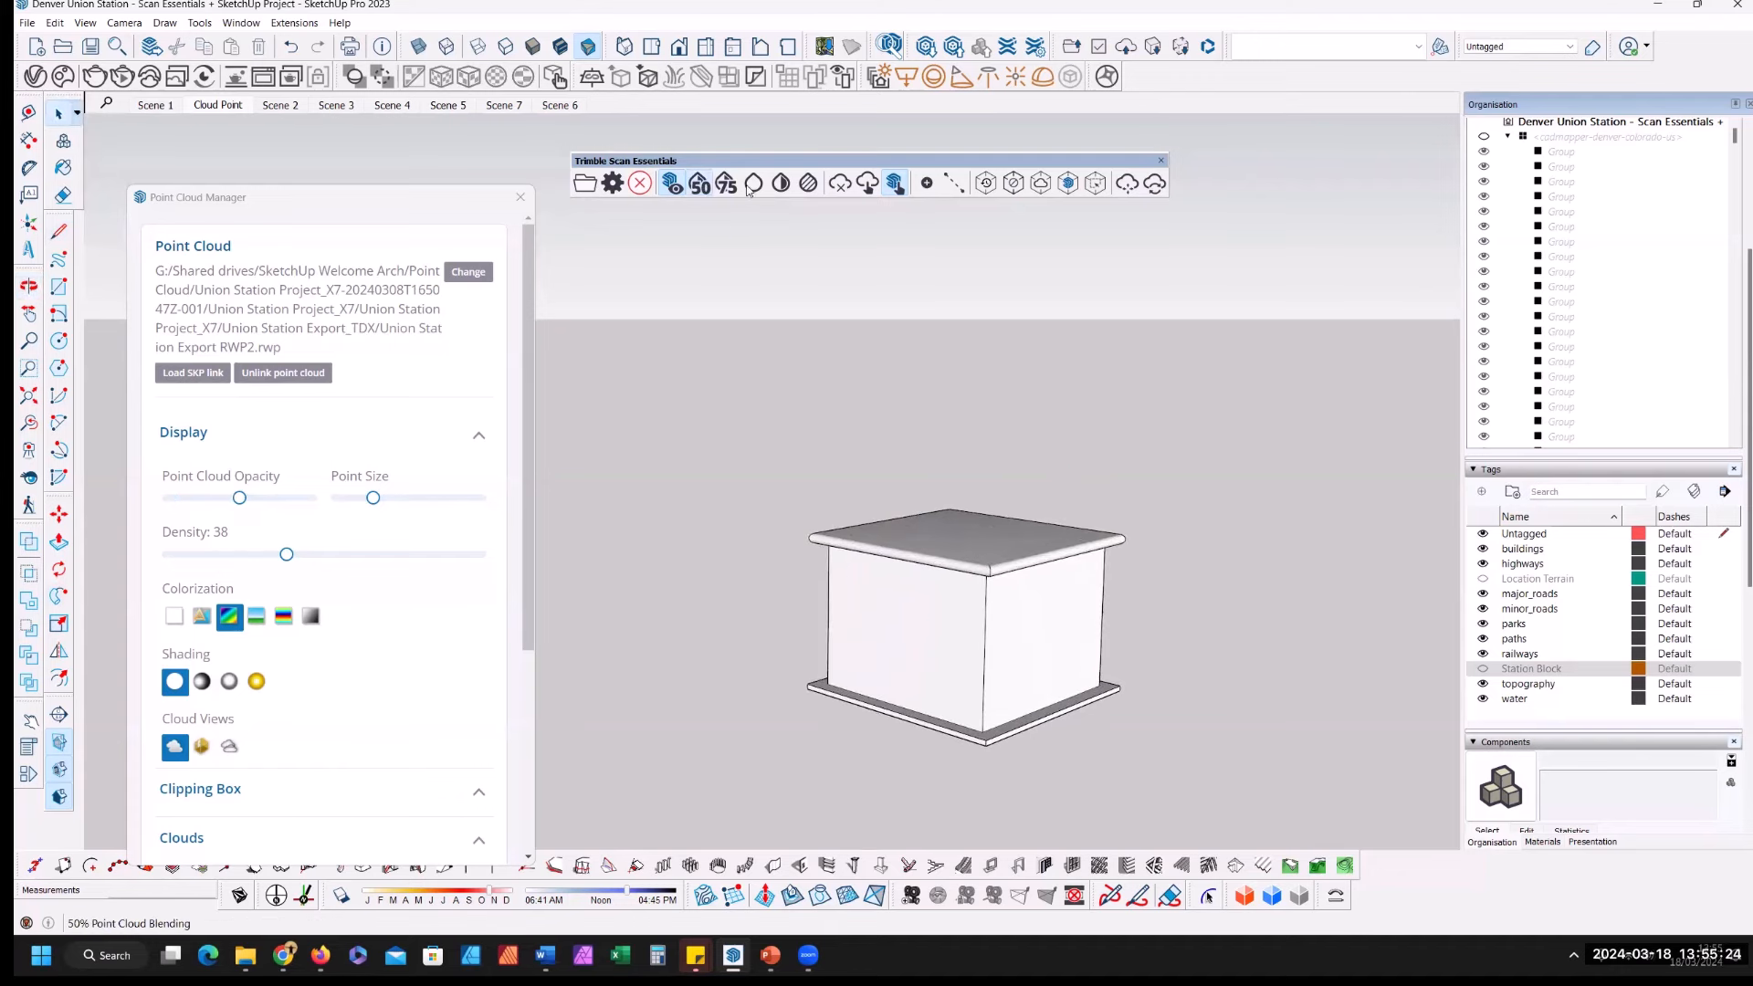
pyautogui.click(728, 183)
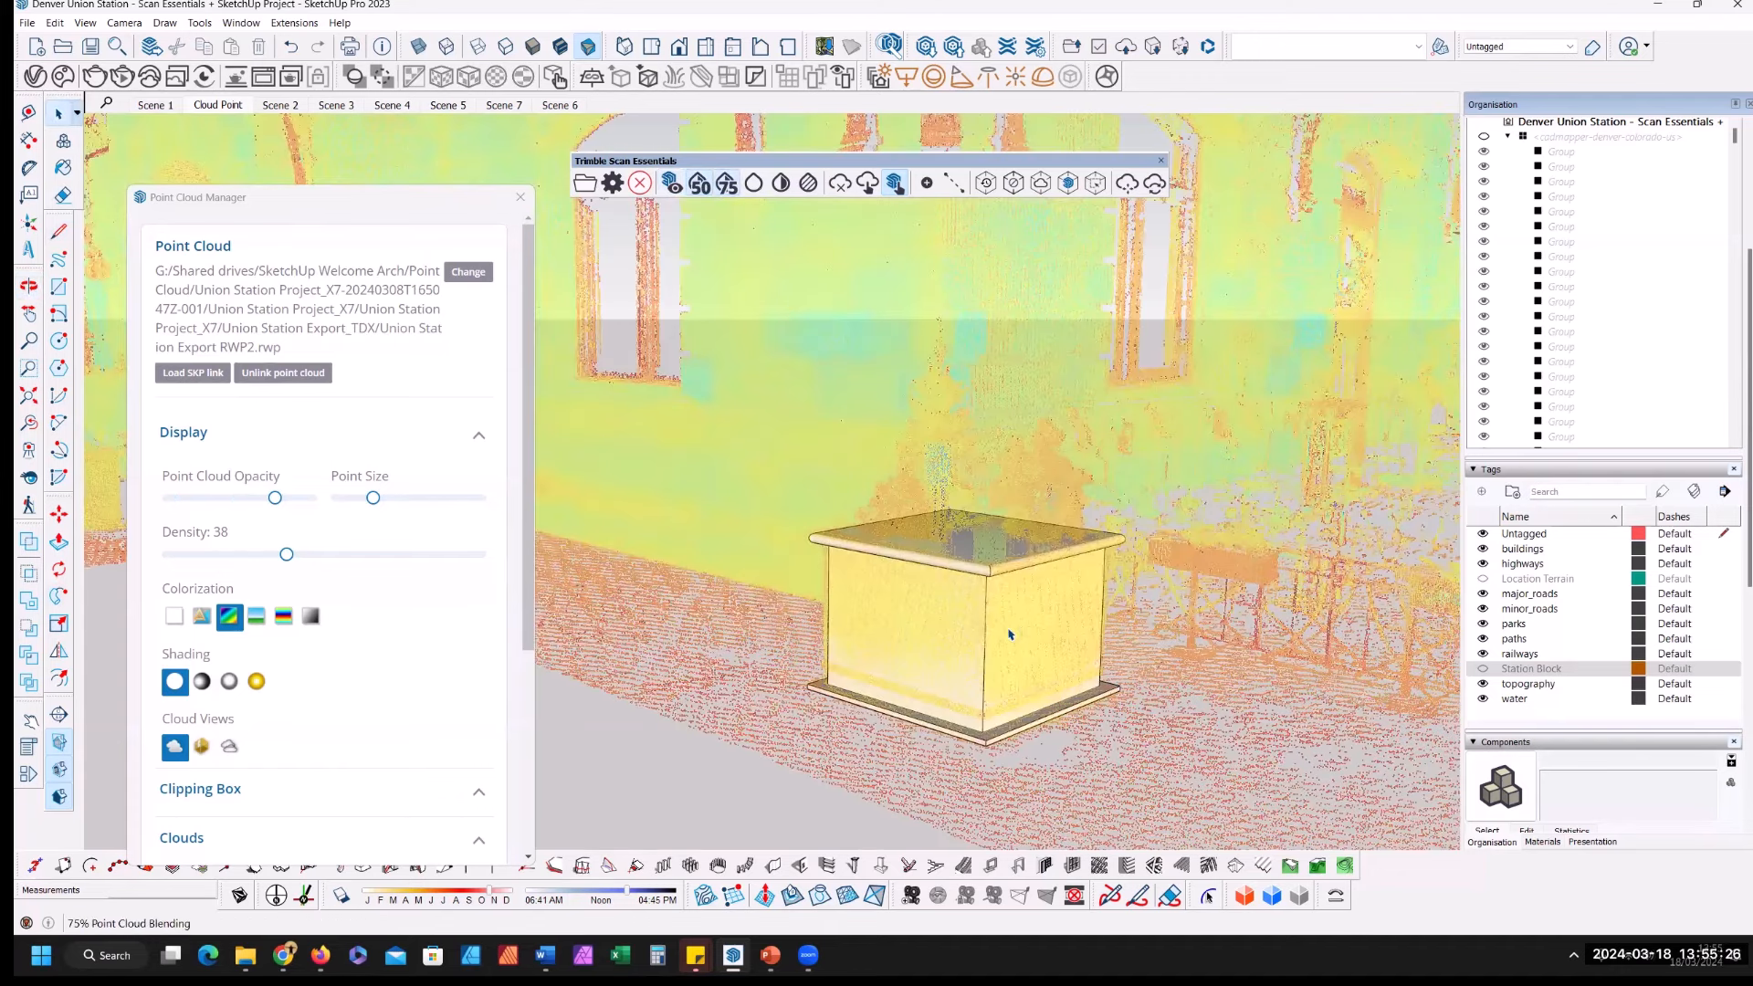
# Step: Close the Point Cloud Manager and examine how the planter fits the point cloud and the surrounding station facade
pyautogui.scroll(-2, 1003, 563)
pyautogui.scroll(-2, 1003, 564)
pyautogui.moveTo(1003, 563); pyautogui.dragTo(1324, 560, button='middle')
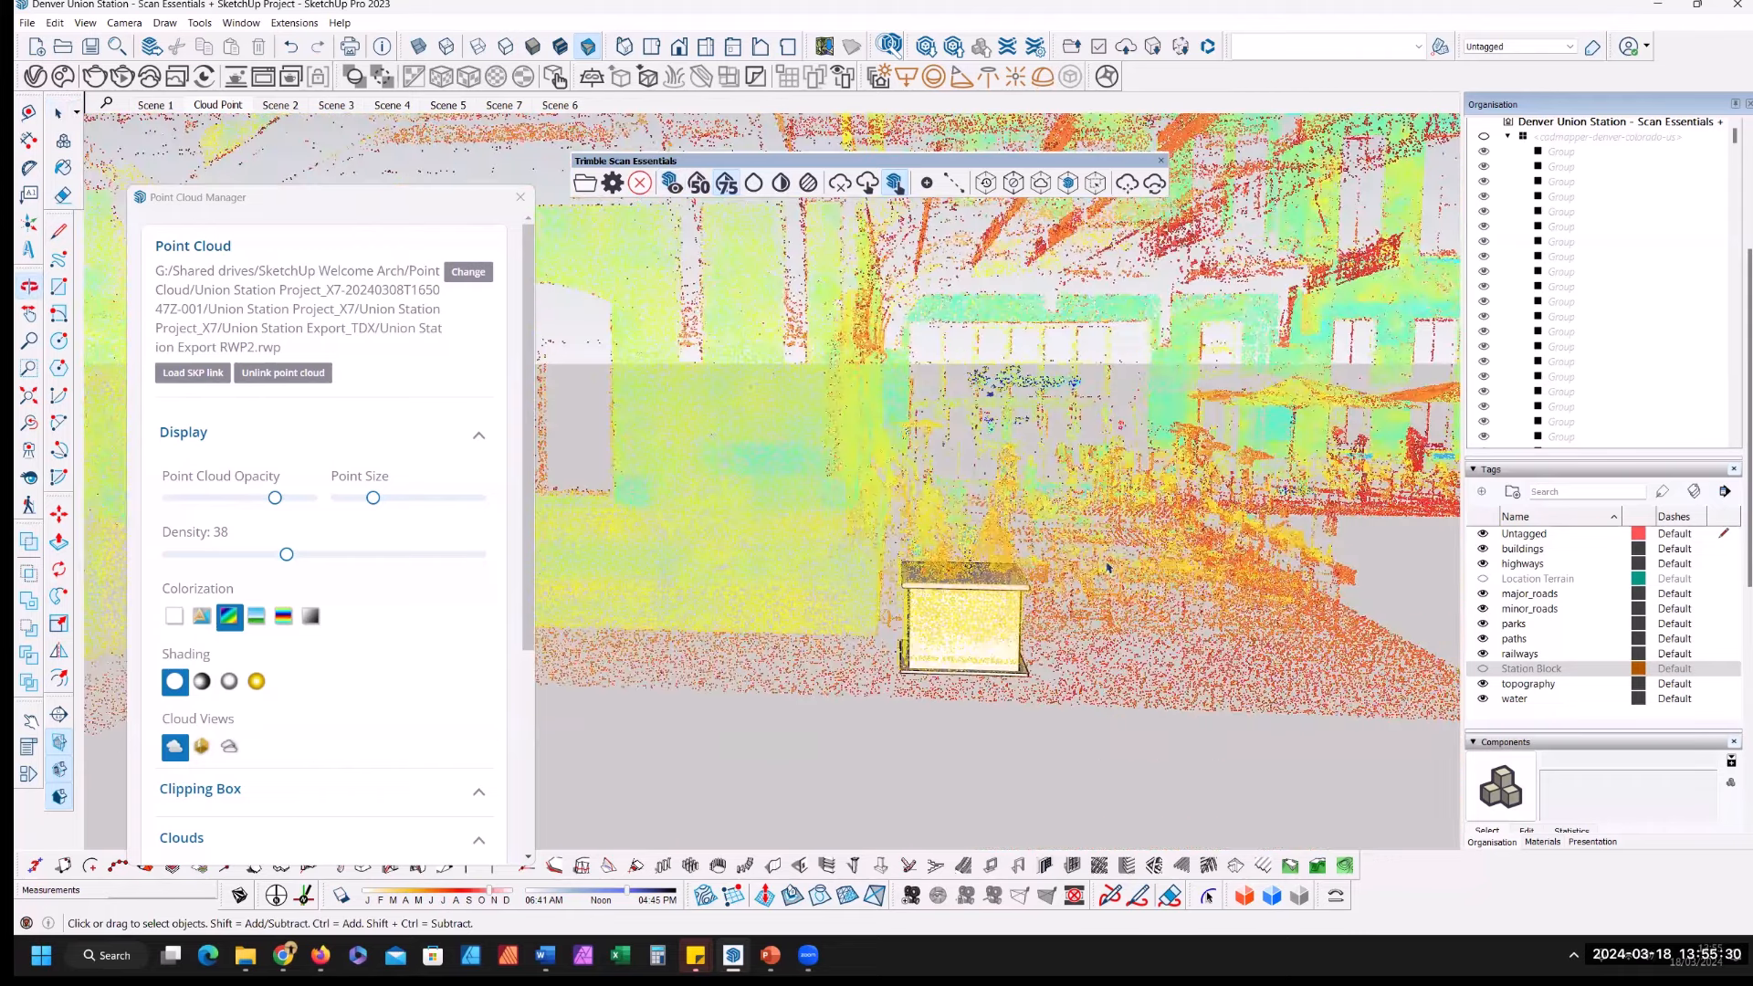
pyautogui.moveTo(1107, 568); pyautogui.dragTo(1160, 627, button='middle')
pyautogui.moveTo(511, 282); pyautogui.dragTo(497, 207, button='middle')
pyautogui.scroll(3, 1009, 617)
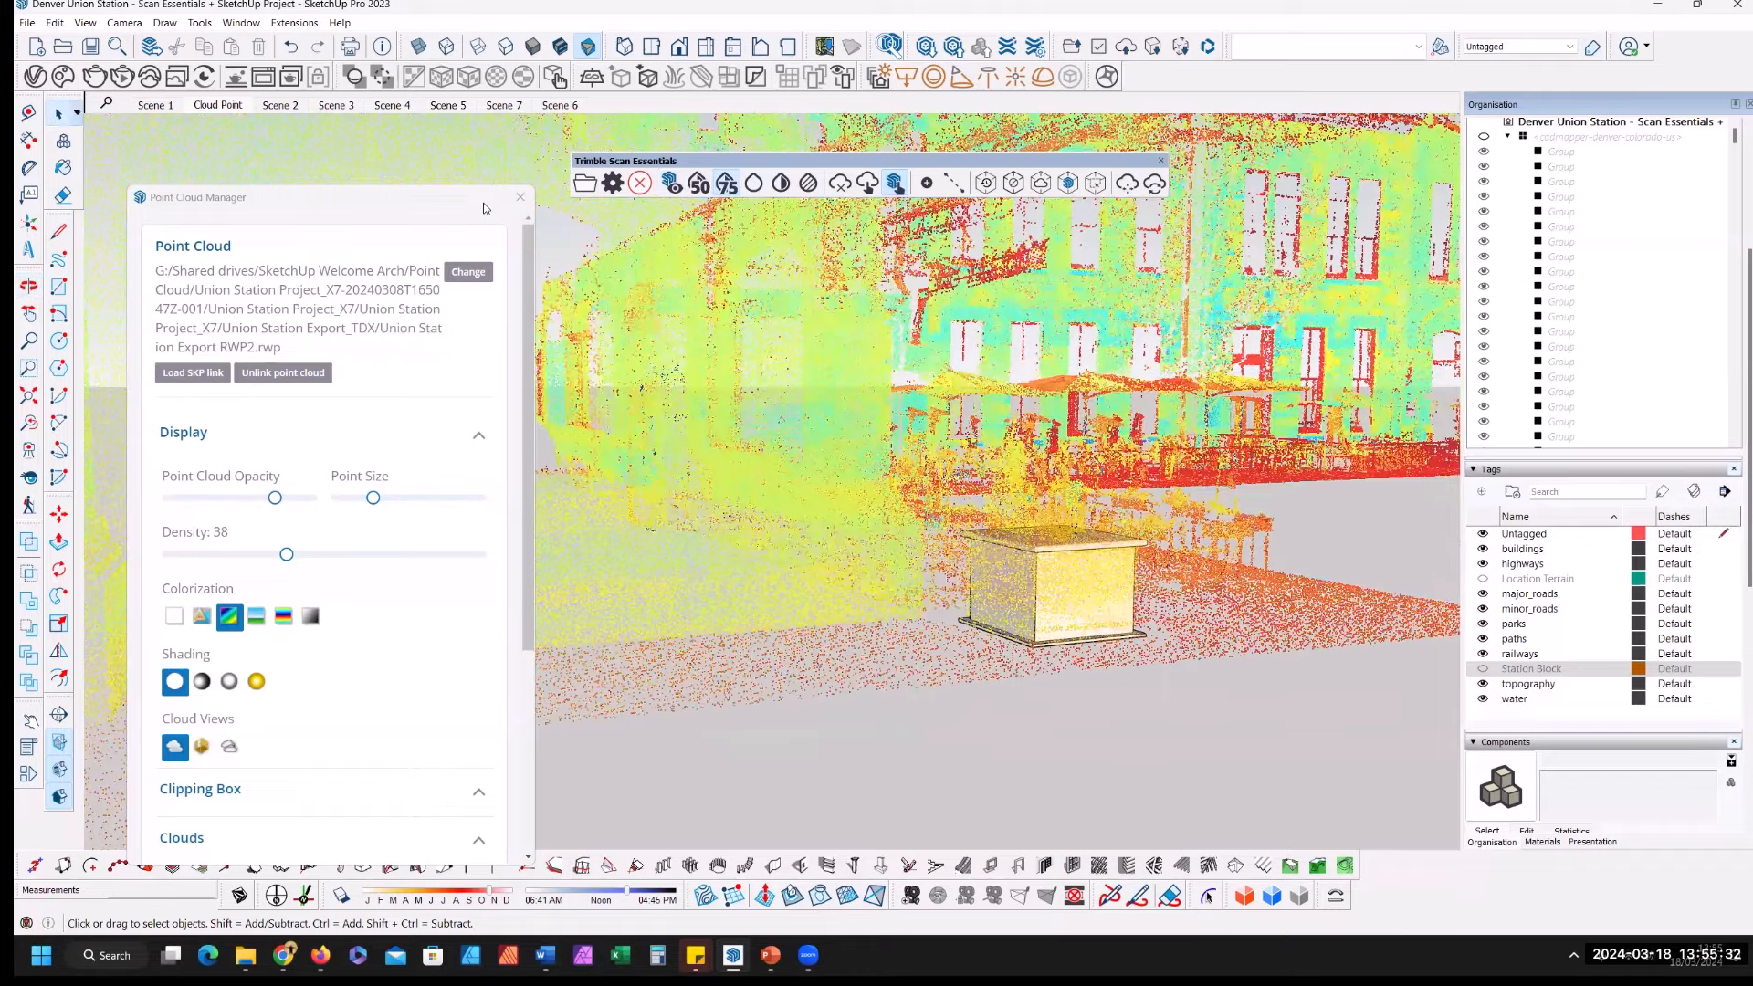
pyautogui.scroll(-2, 656, 645)
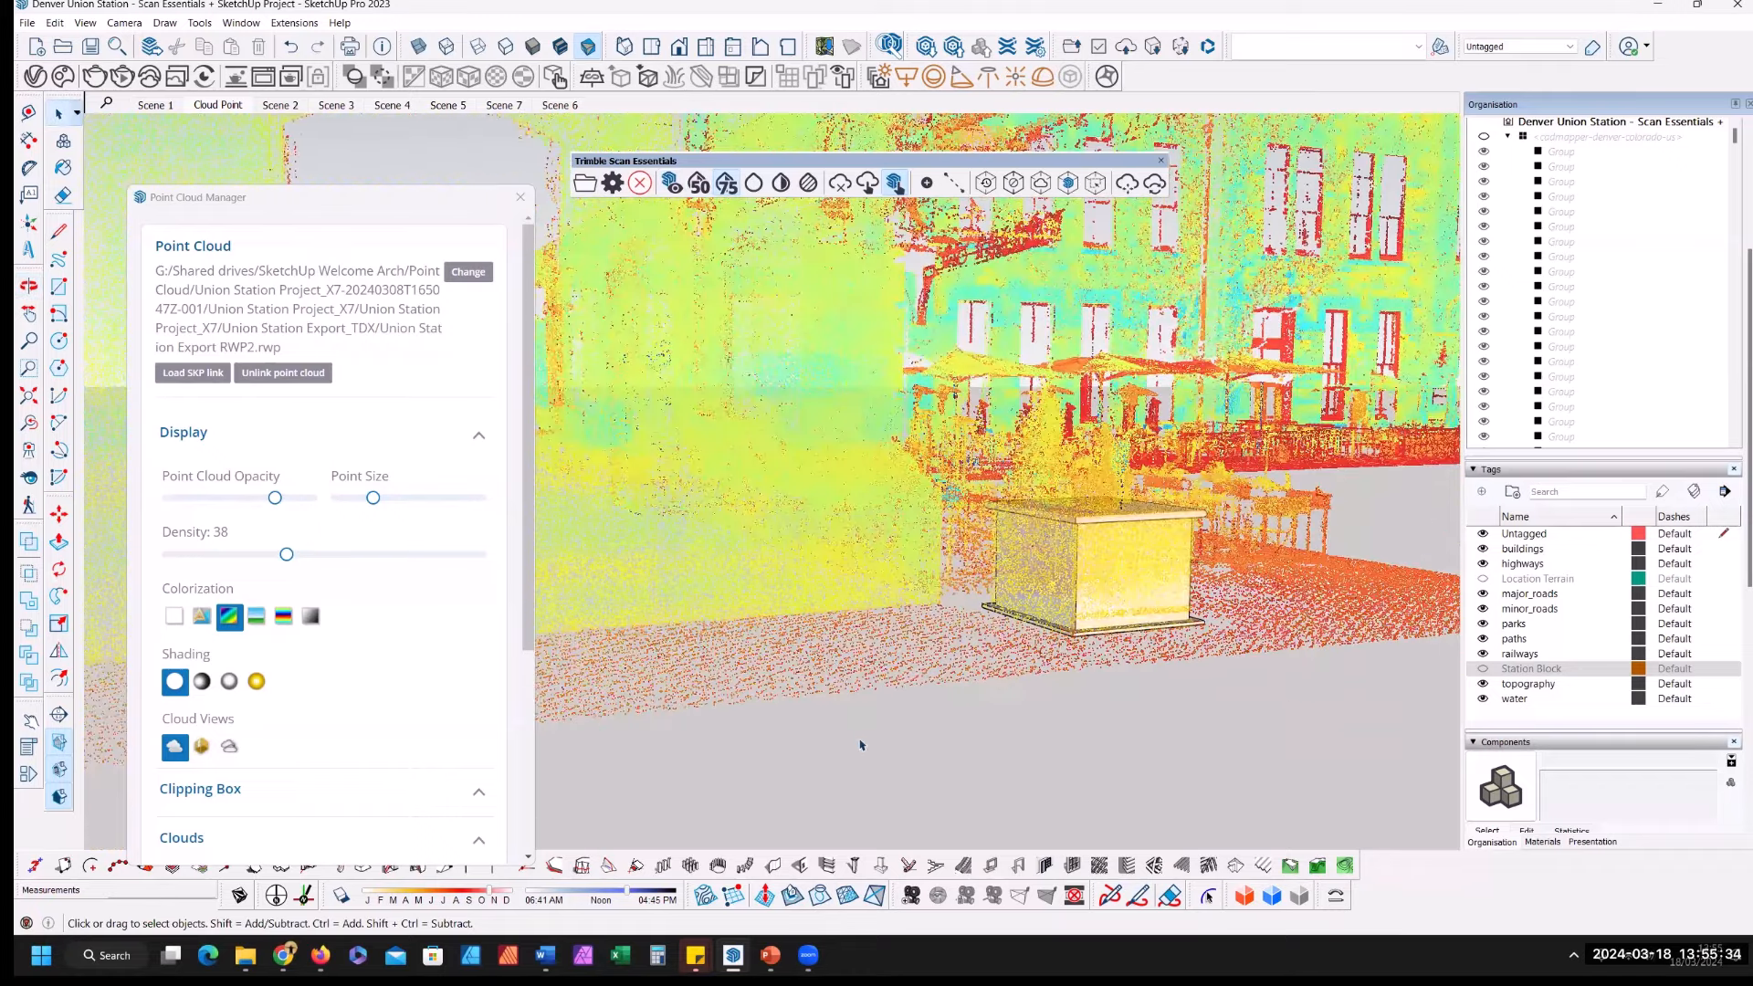
pyautogui.scroll(-3, 867, 562)
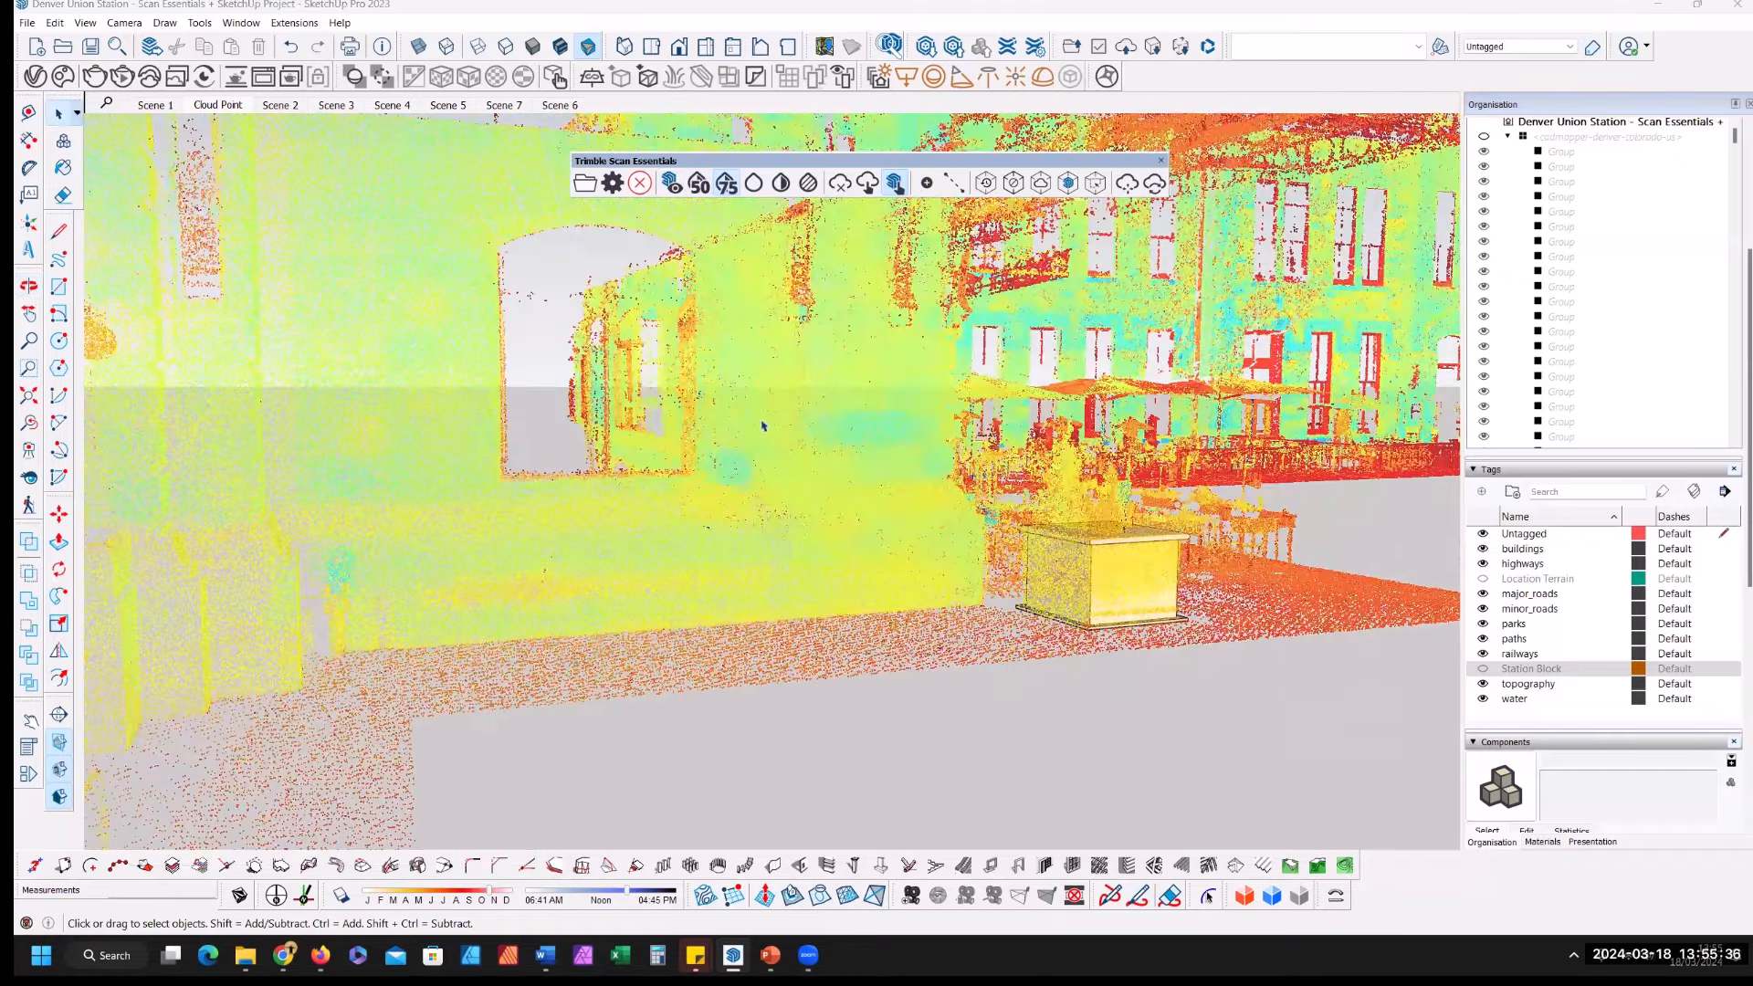
pyautogui.moveTo(584, 212); pyautogui.dragTo(1450, 534, button='middle')
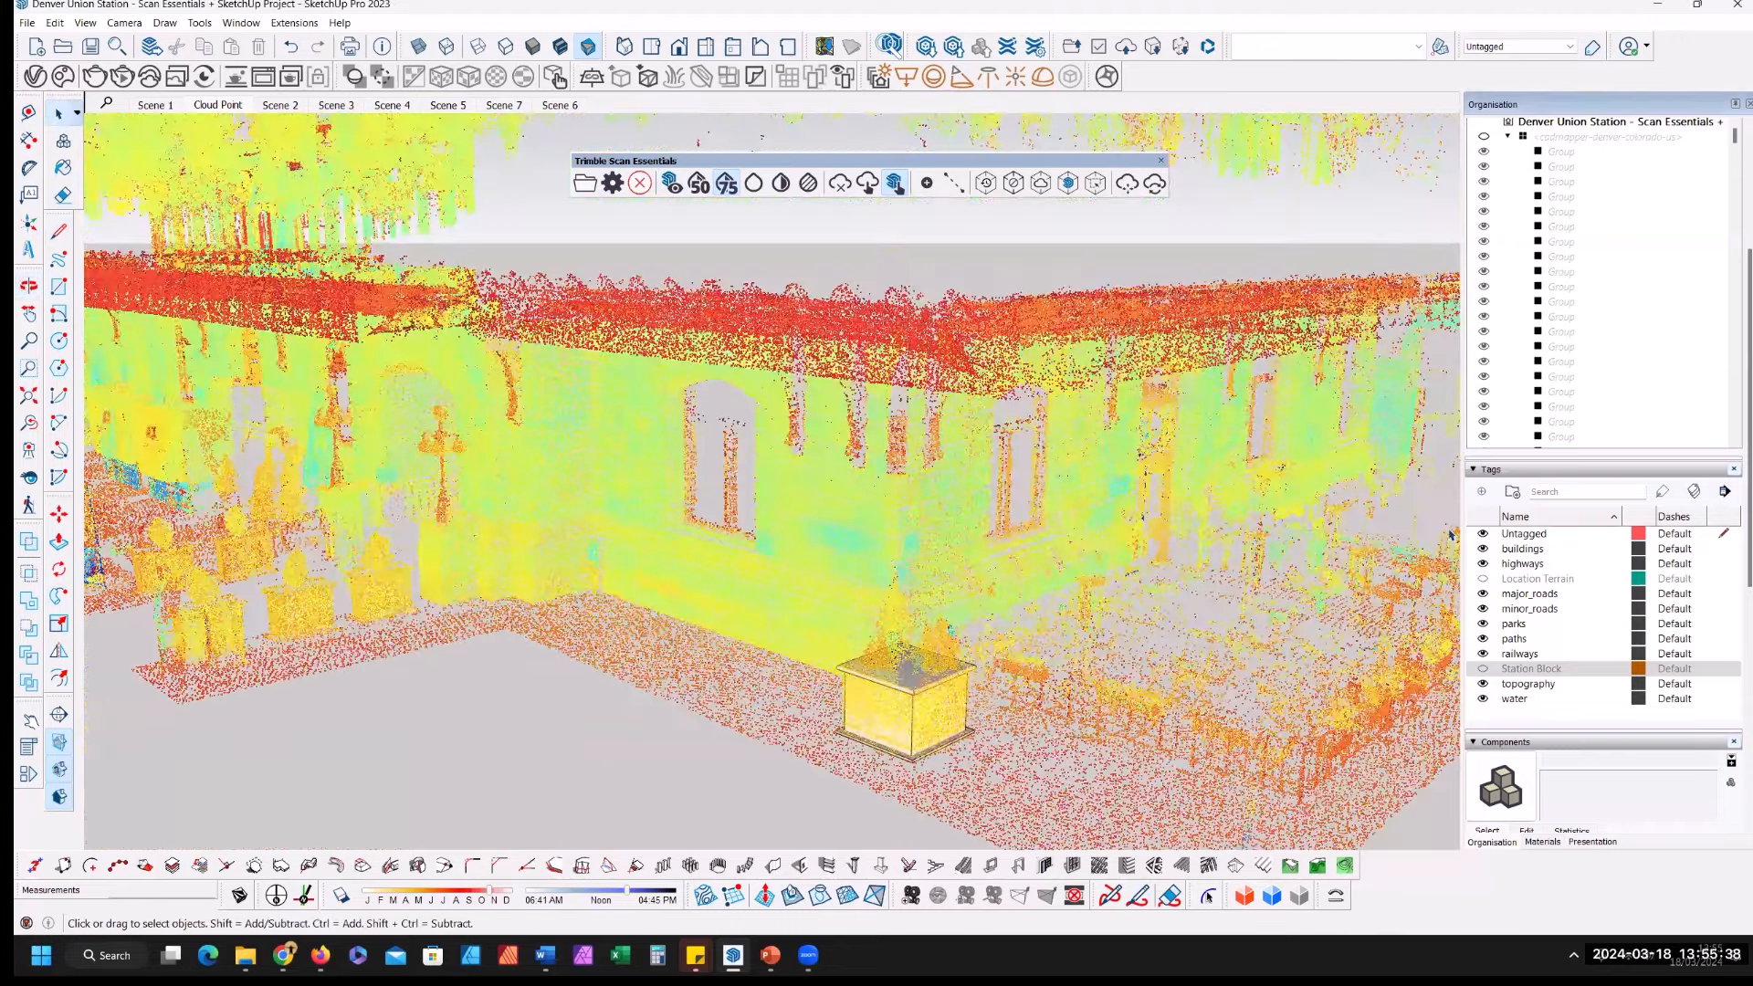
pyautogui.moveTo(1483, 628); pyautogui.dragTo(1388, 626, button='middle')
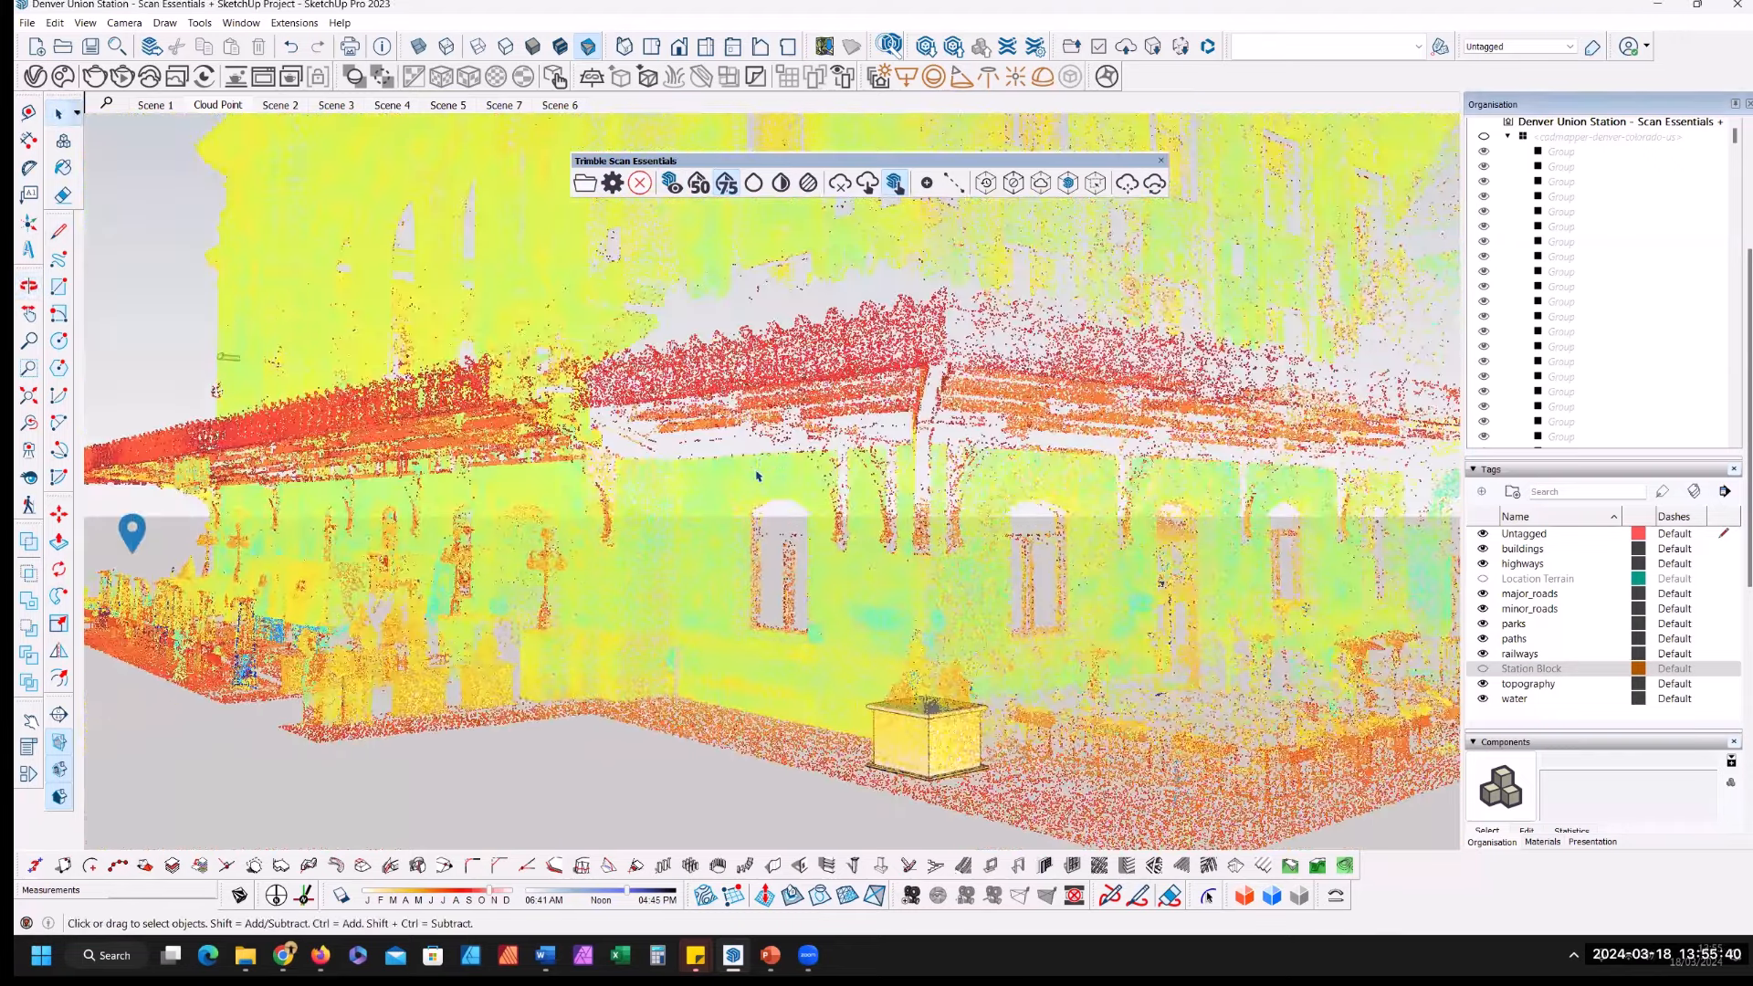
# Step: Show the Station Block tag and save the combined building and point cloud view as a new scene after Cloud Point
pyautogui.click(219, 105)
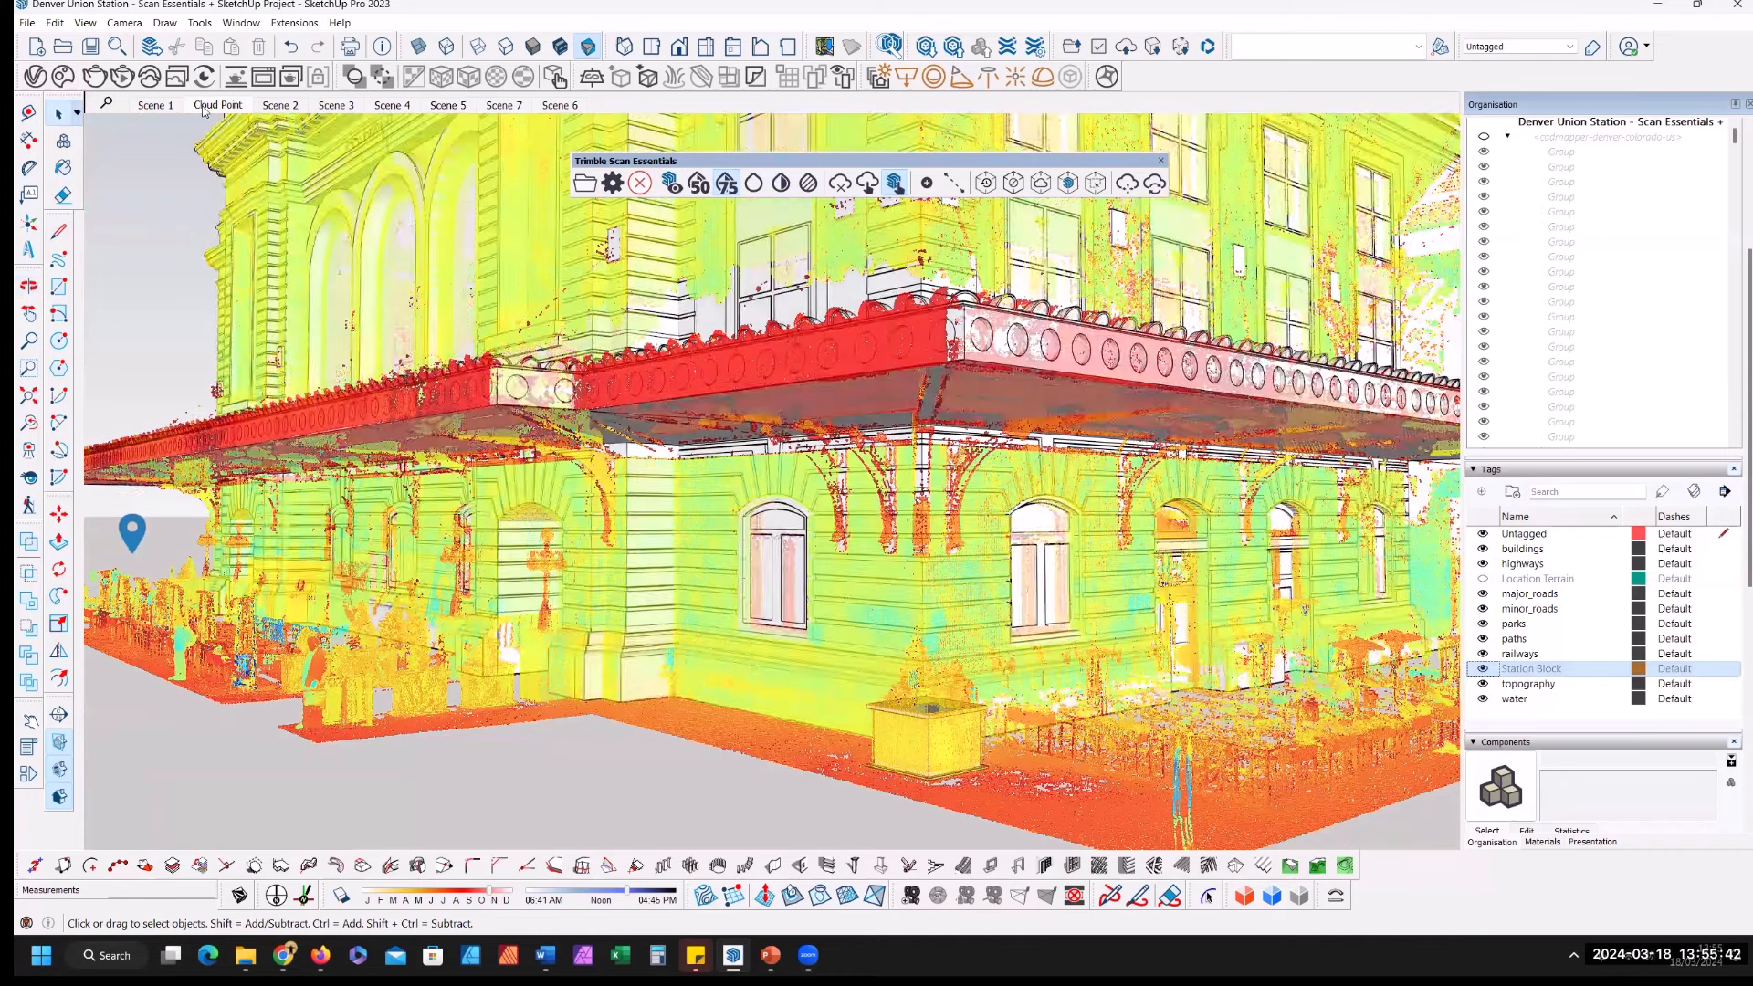
pyautogui.click(204, 107)
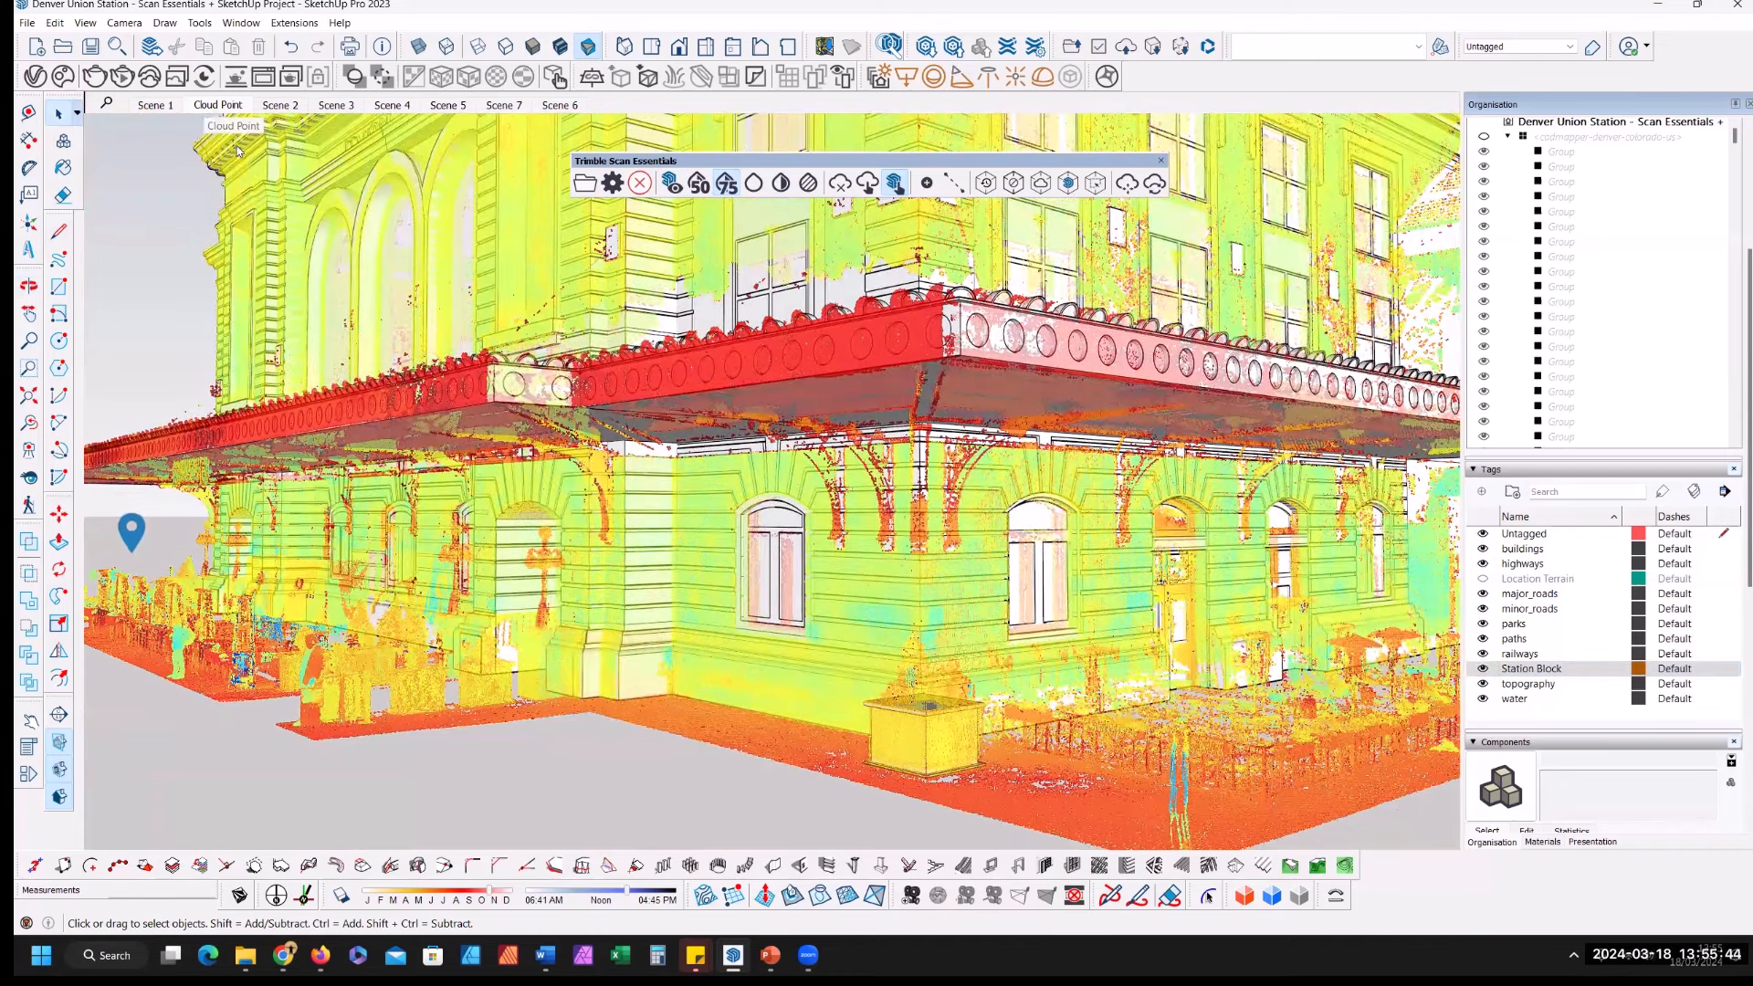
pyautogui.rightClick(208, 106)
pyautogui.click(237, 139)
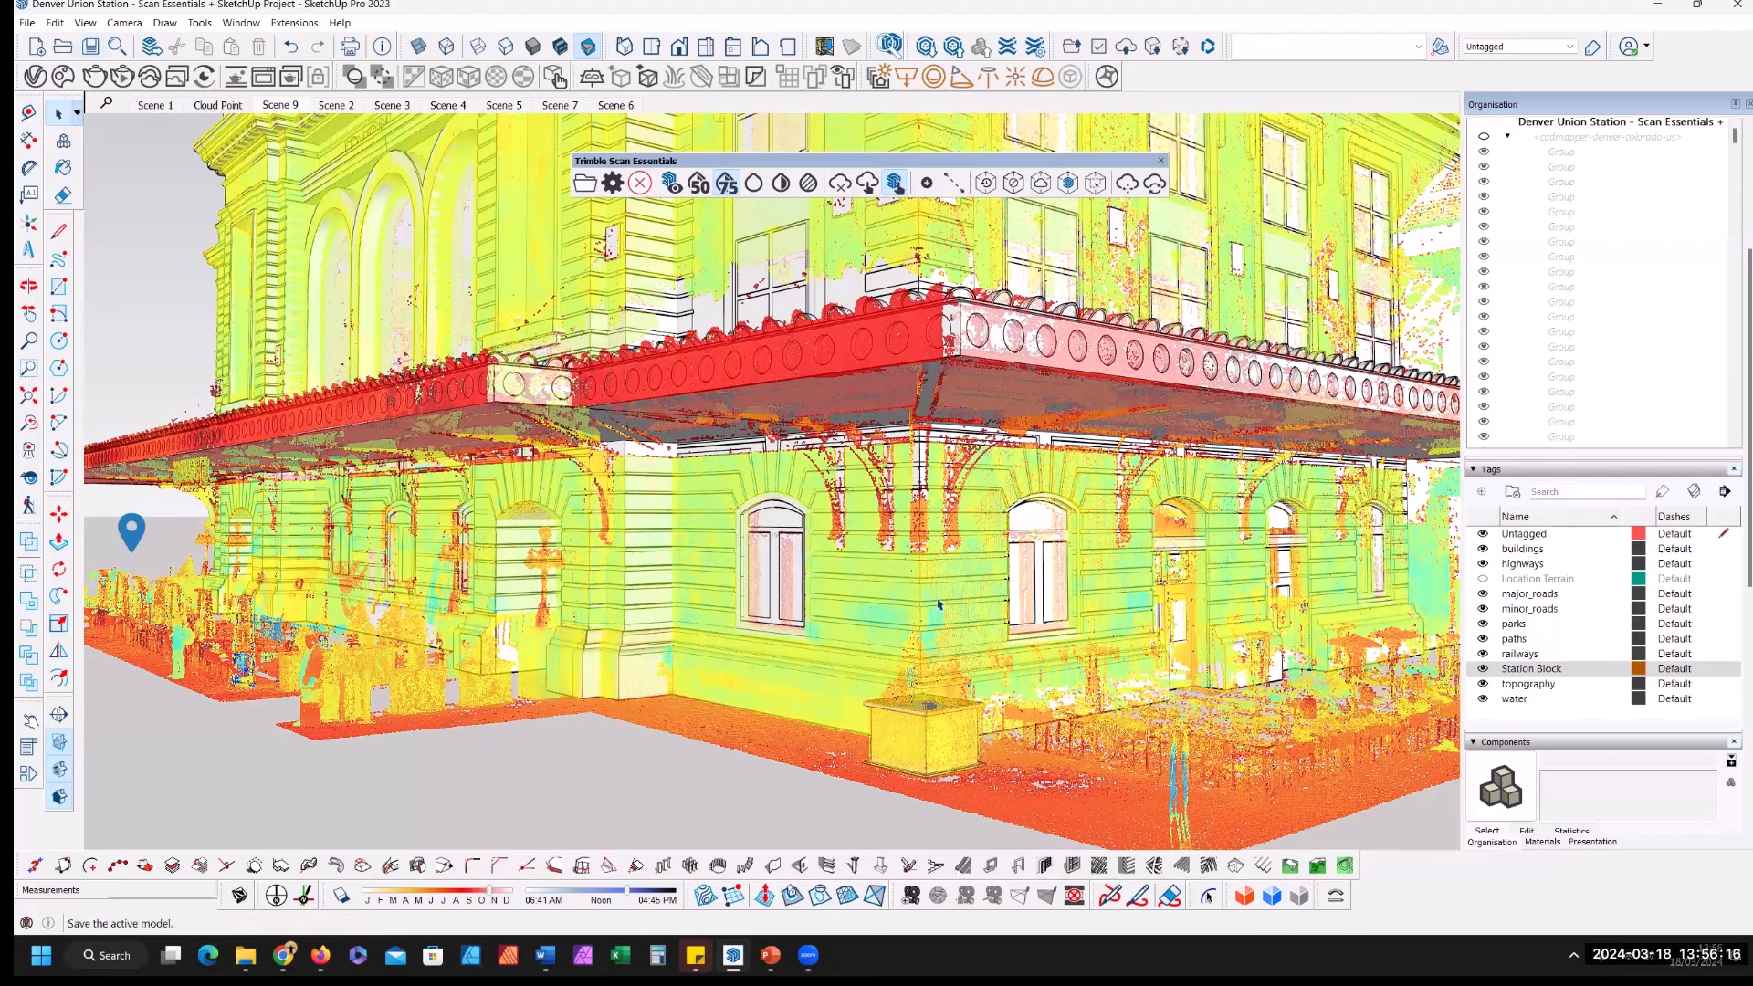
# Step: Send the saved Denver Union Station model to LayOut
pyautogui.click(27, 23)
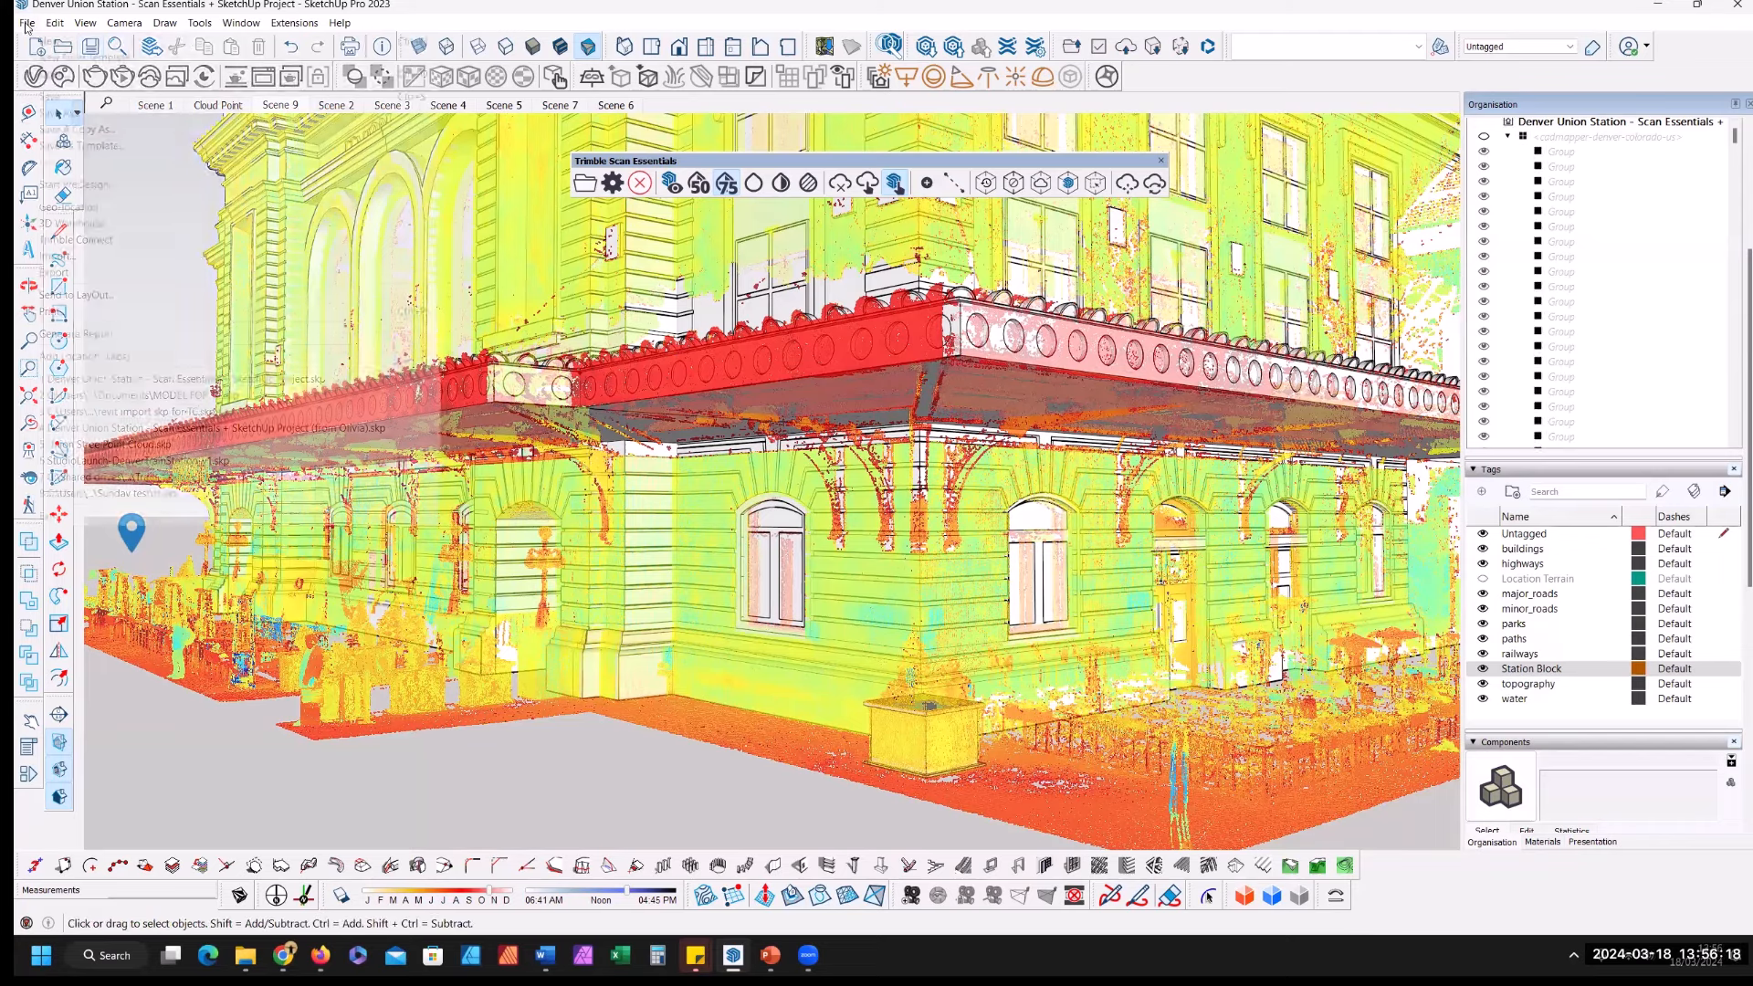
pyautogui.click(135, 292)
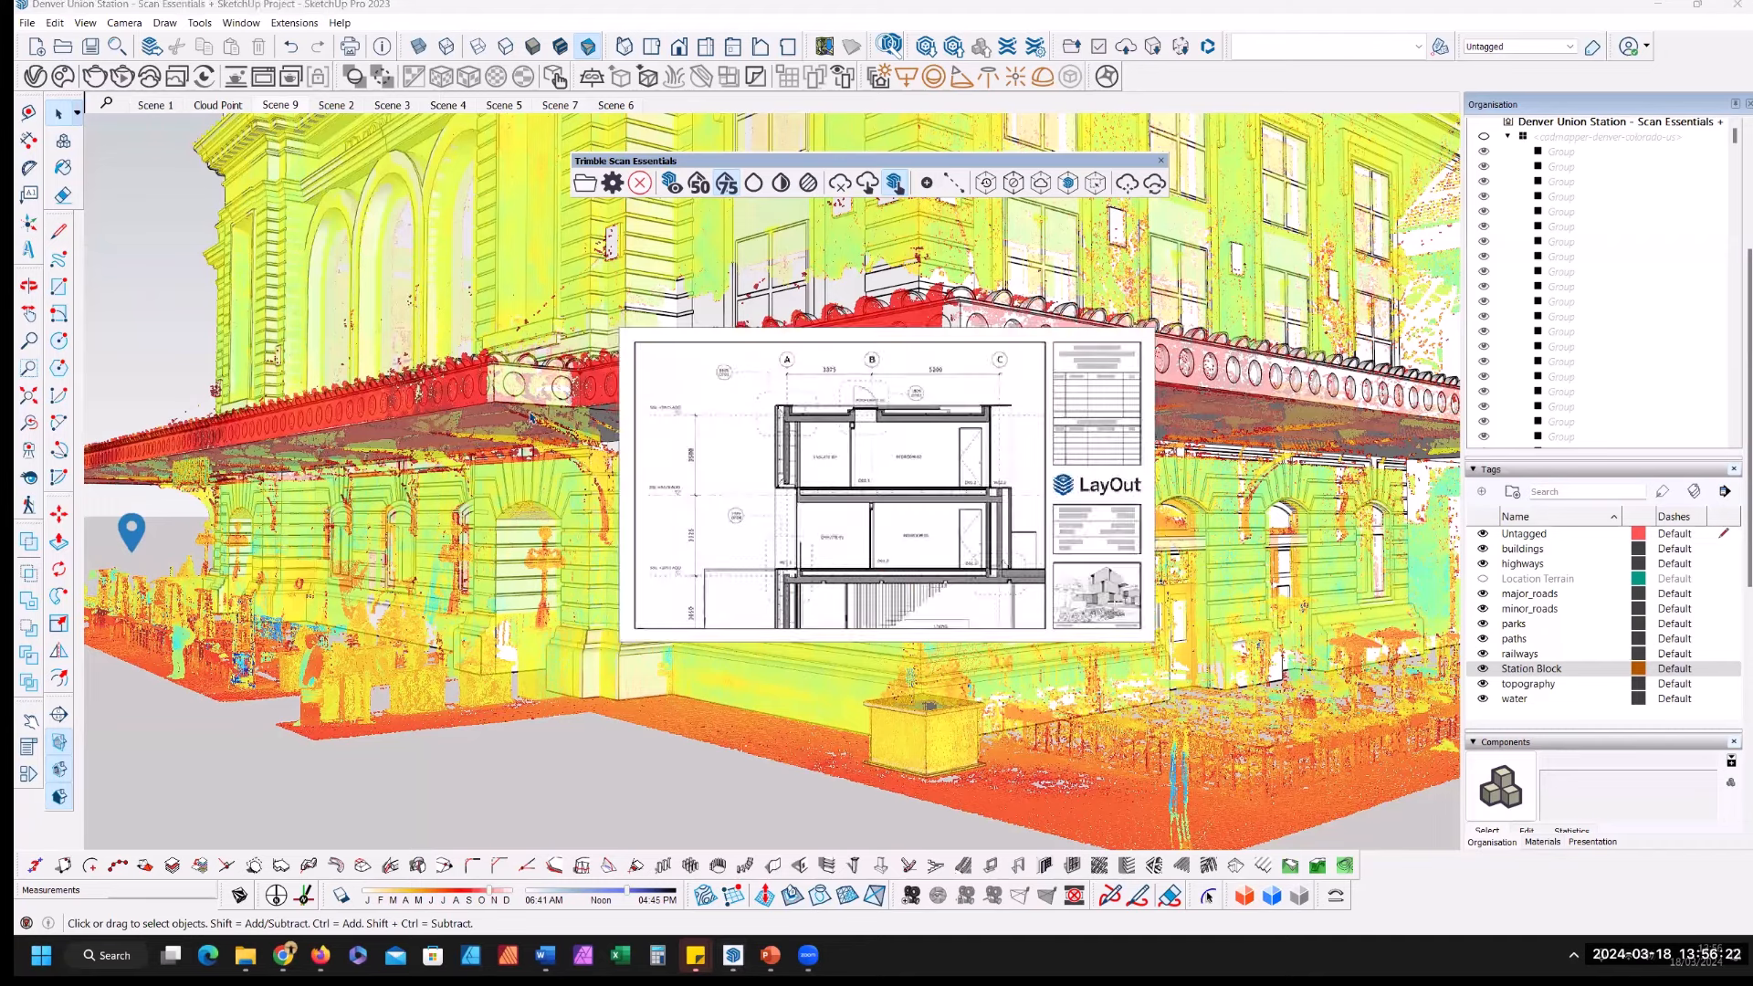